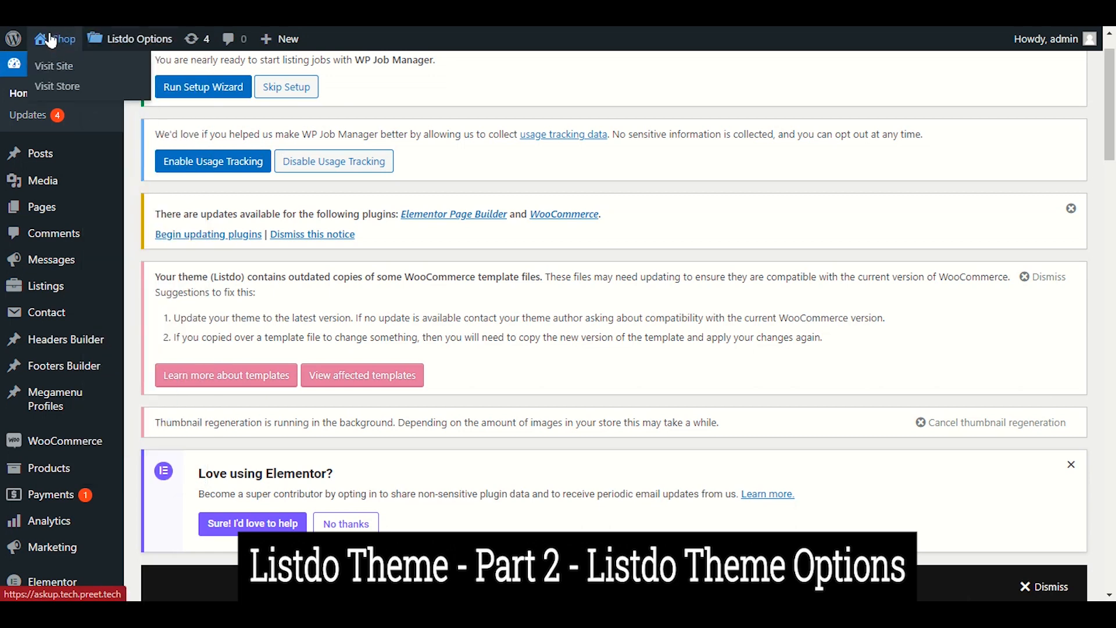
# - Open the site's front end in a new tab and look through the homepage sections
pyautogui.scroll(1, 114, 142)
pyautogui.moveTo(65, 43)
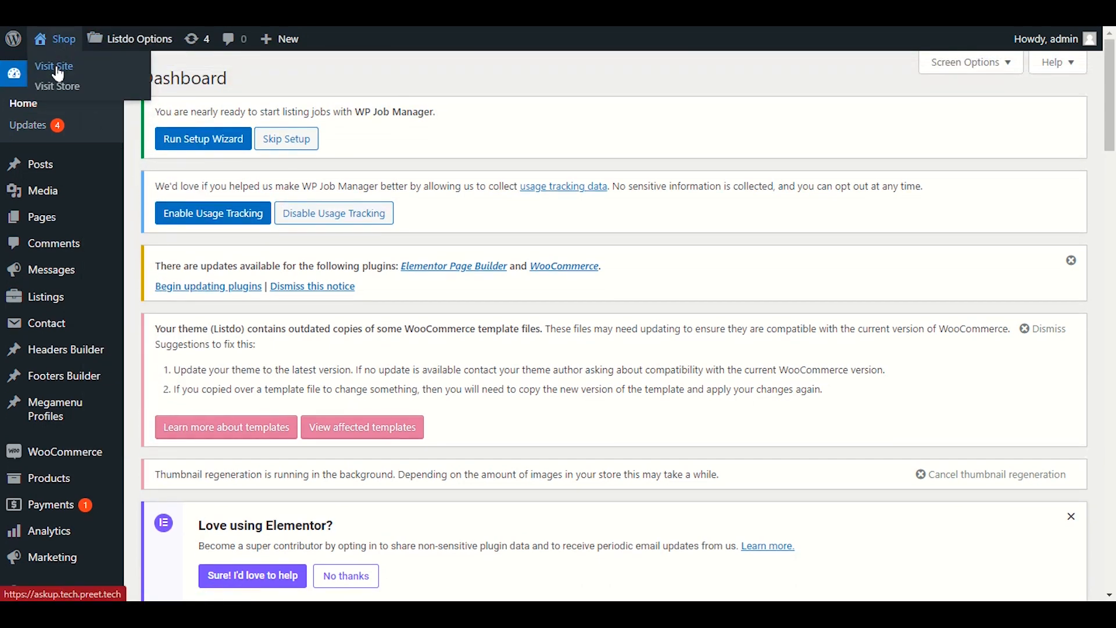
pyautogui.rightClick(55, 67)
pyautogui.click(79, 83)
pyautogui.click(291, 13)
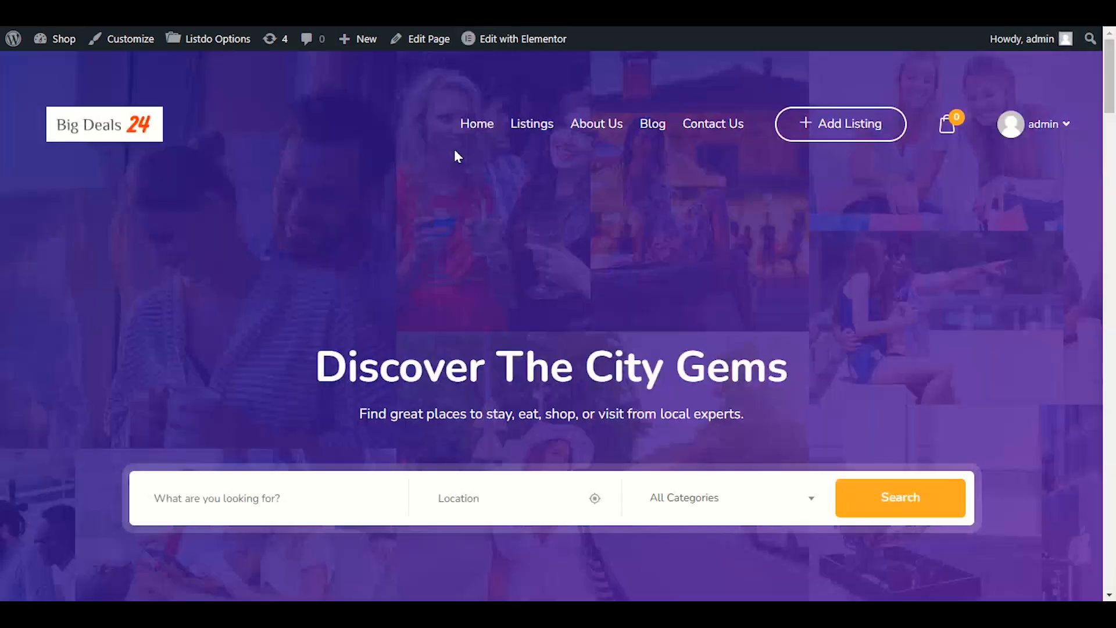
pyautogui.scroll(-10, 414, 175)
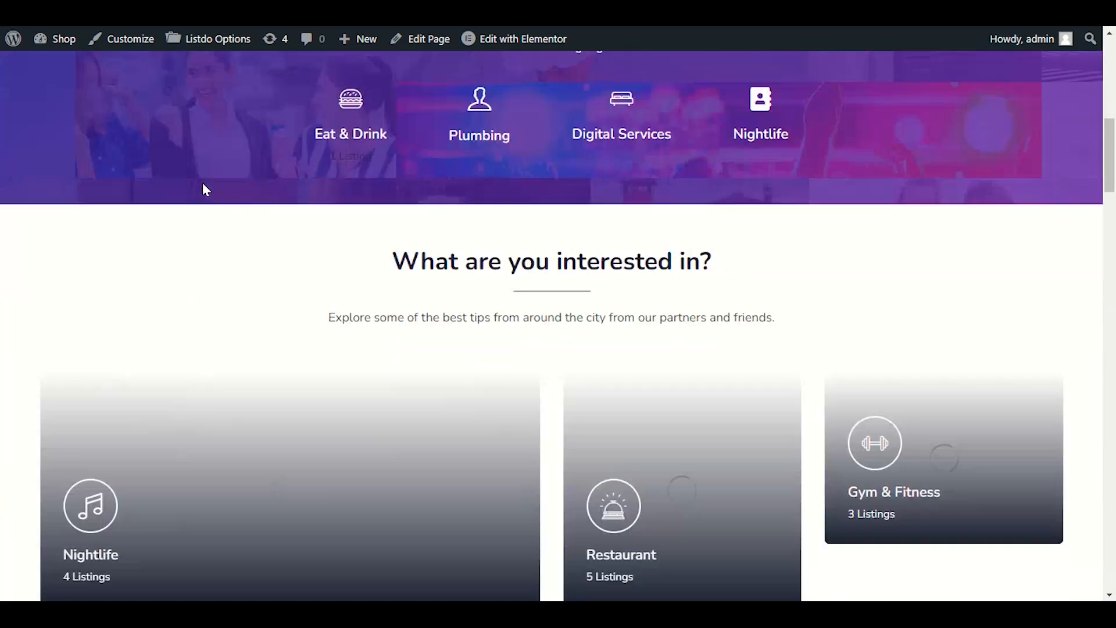
pyautogui.scroll(-10, 199, 186)
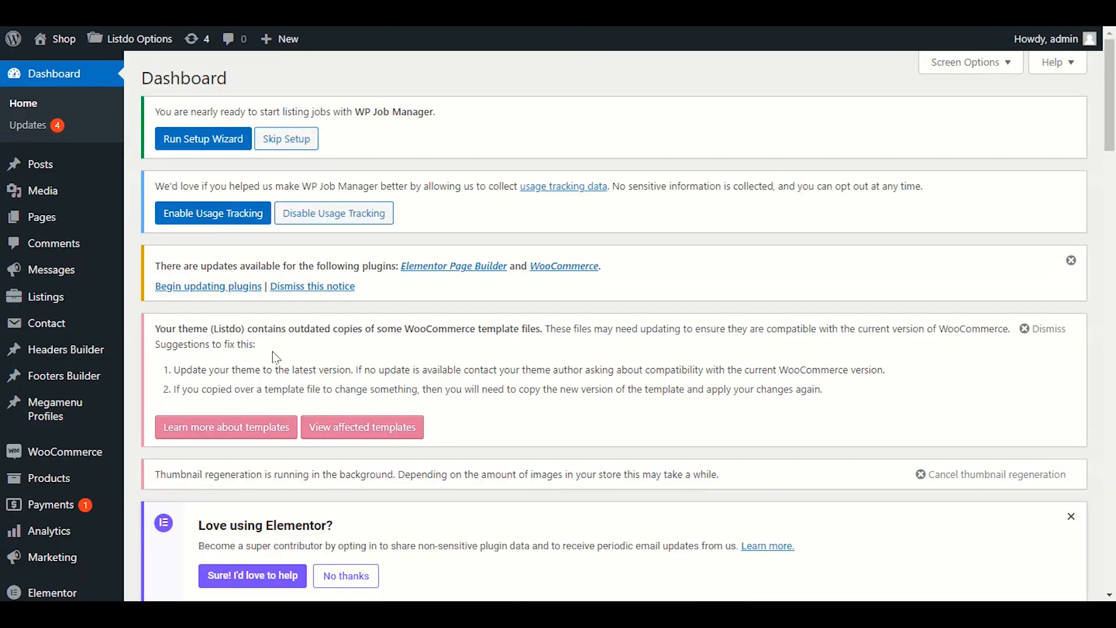
# - Examine the dashboard's admin menu and the sections listed under Listdo Options
pyautogui.scroll(-10, 276, 357)
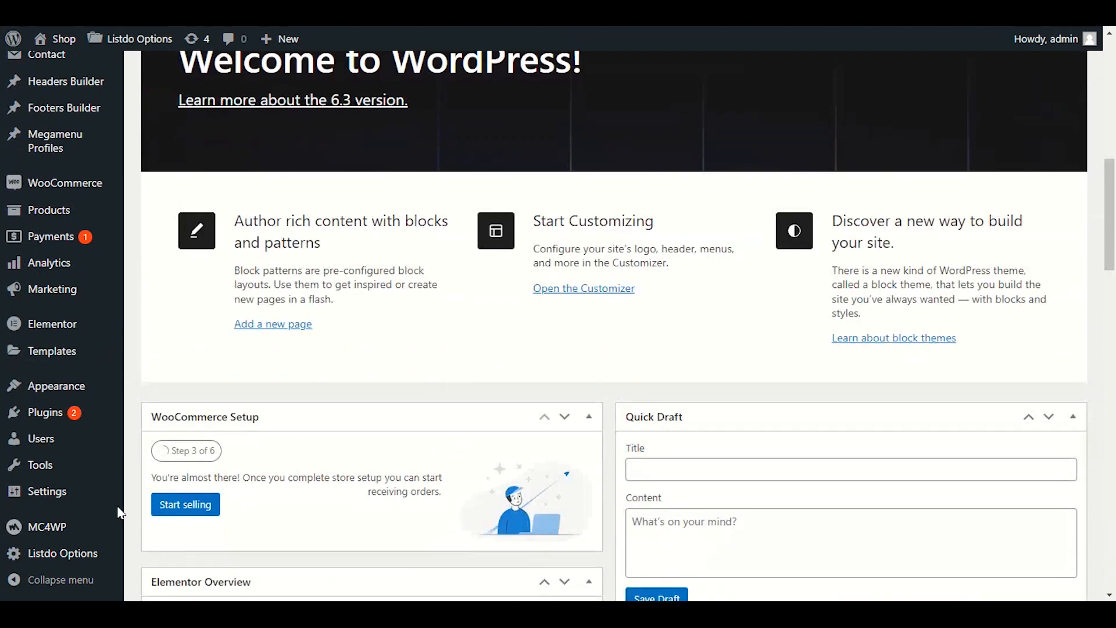
pyautogui.moveTo(58, 553)
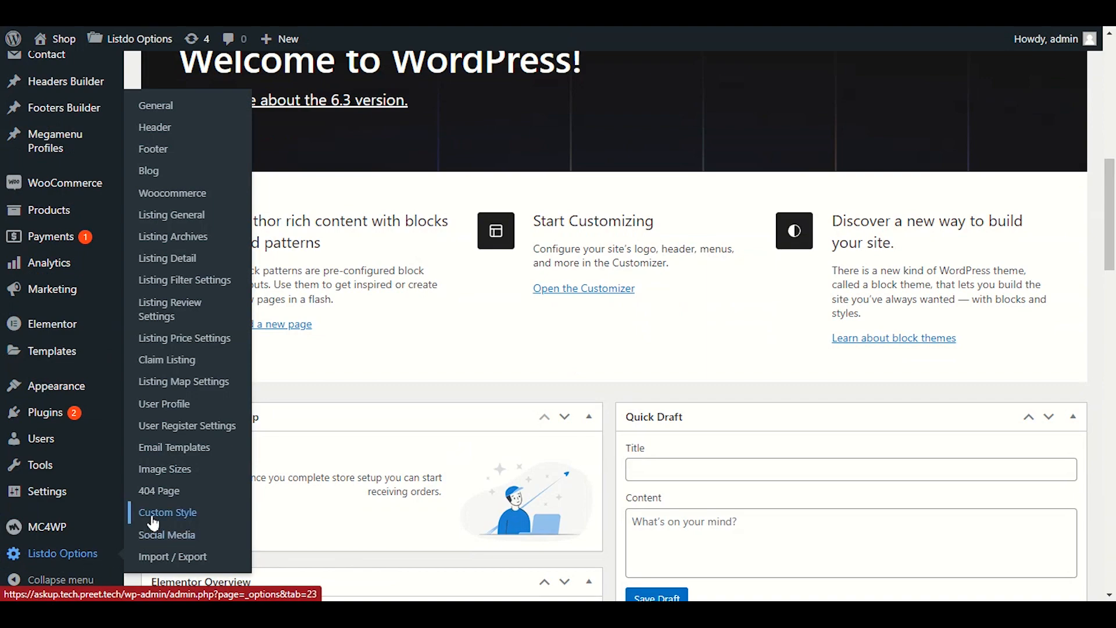
pyautogui.scroll(4, 154, 465)
pyautogui.scroll(-3, 176, 426)
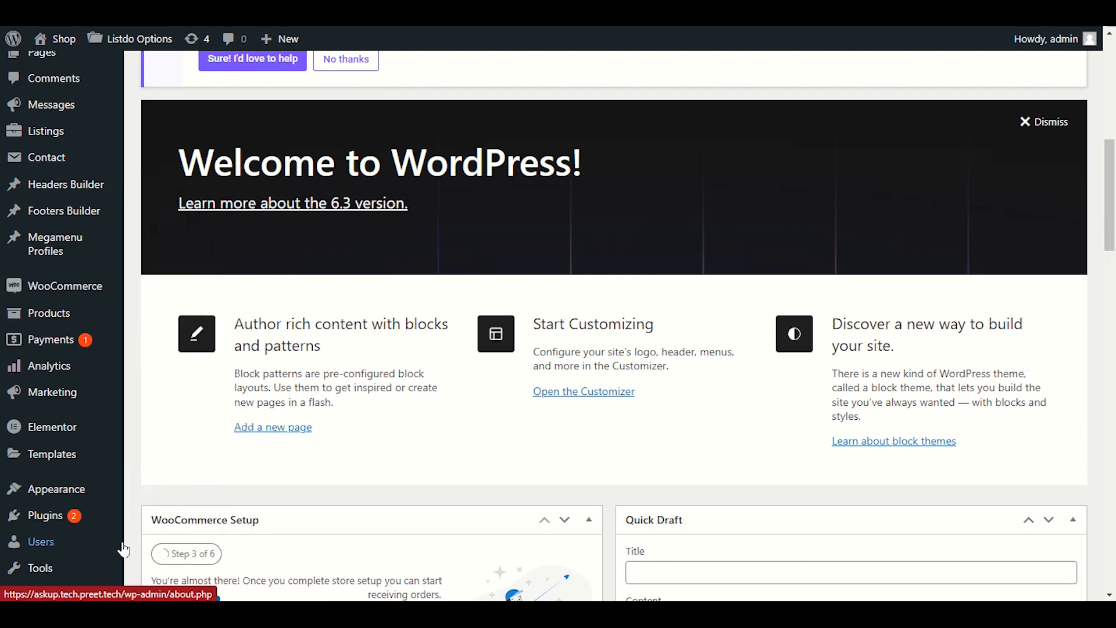
pyautogui.scroll(-5, 117, 529)
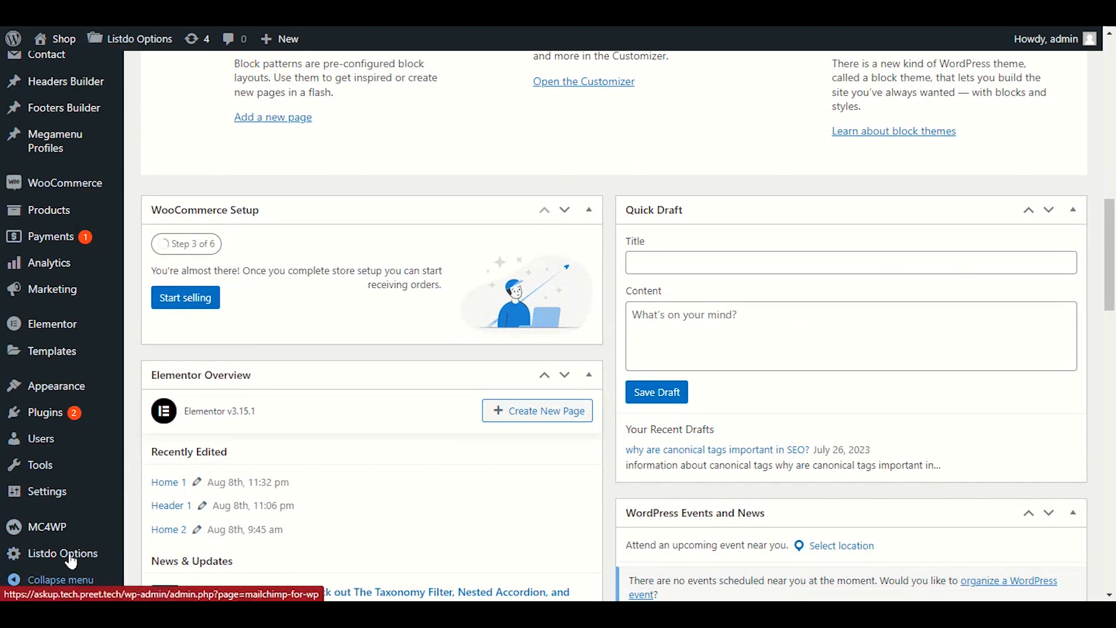
pyautogui.scroll(5, 75, 484)
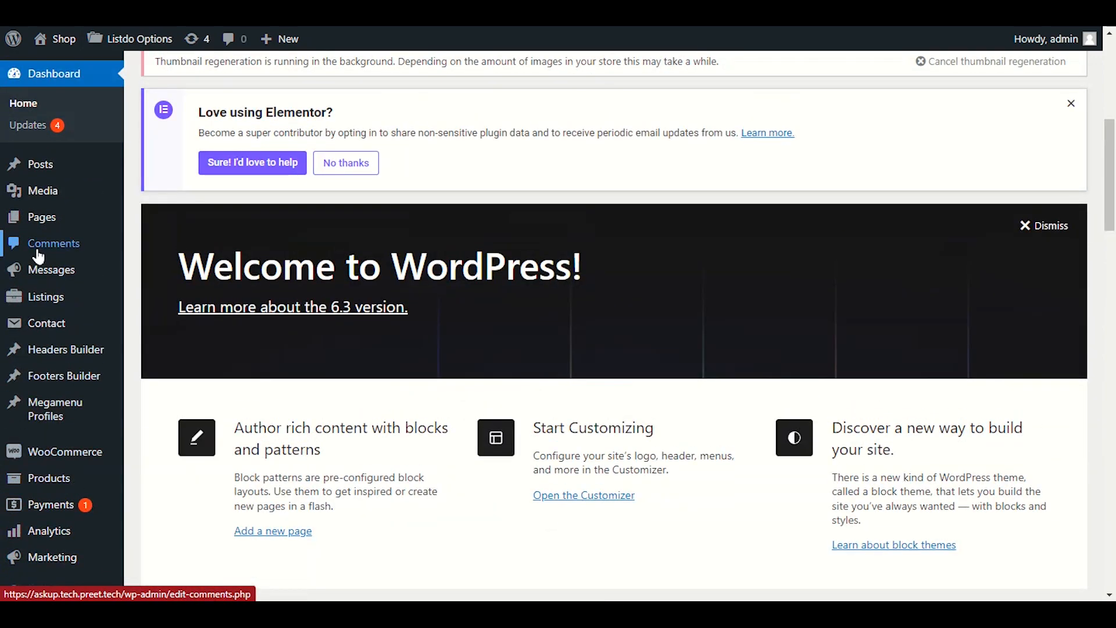
pyautogui.scroll(-5, 37, 249)
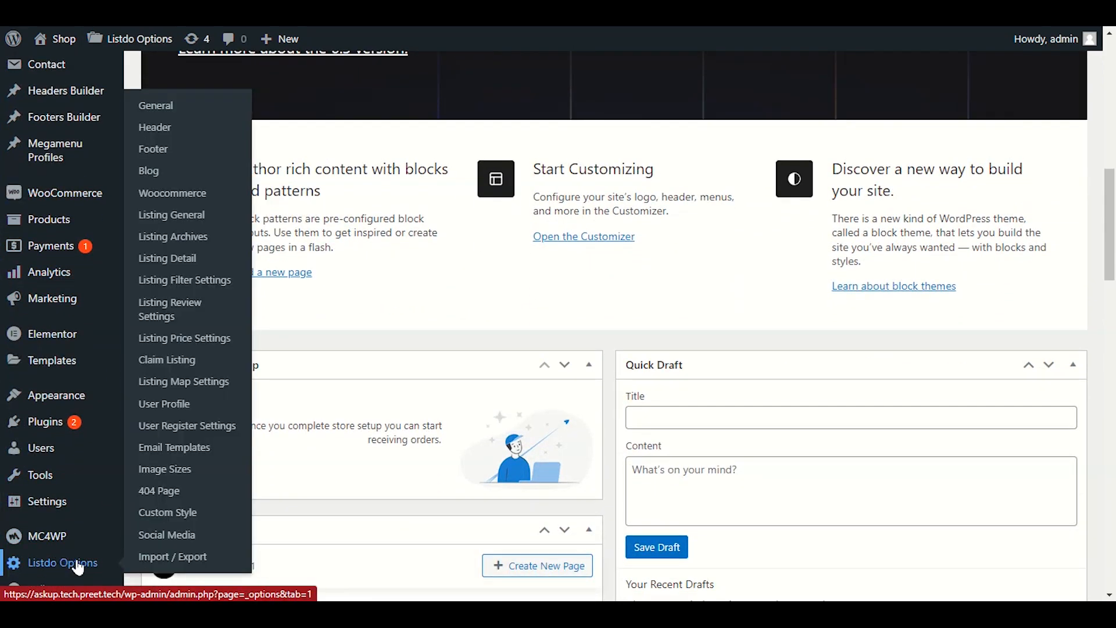
pyautogui.scroll(3, 209, 461)
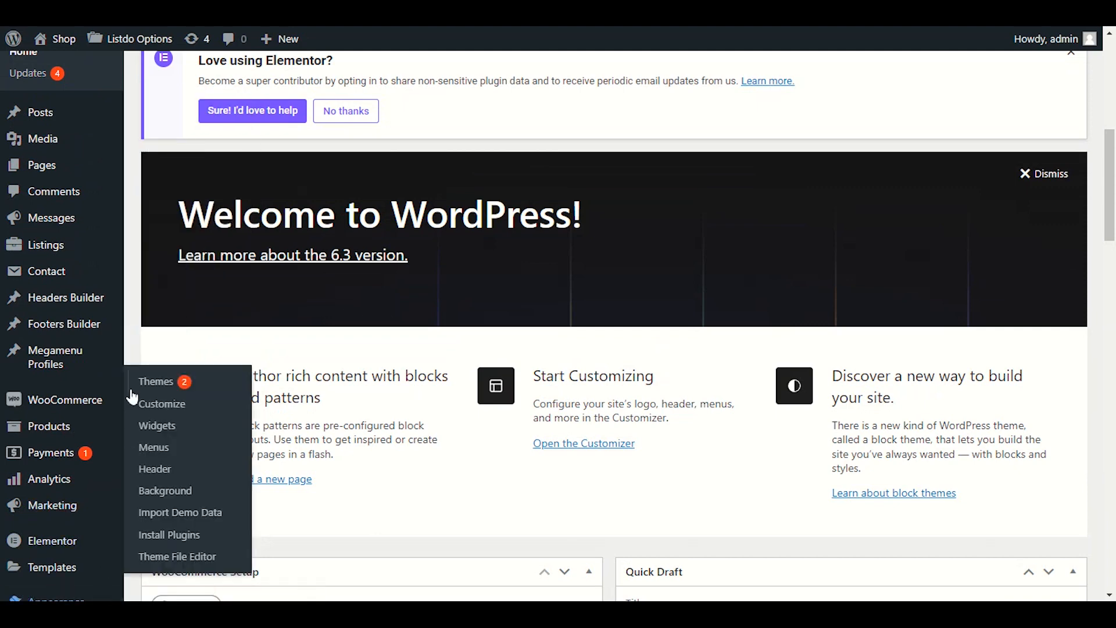
pyautogui.scroll(-5, 129, 391)
pyautogui.moveTo(100, 553)
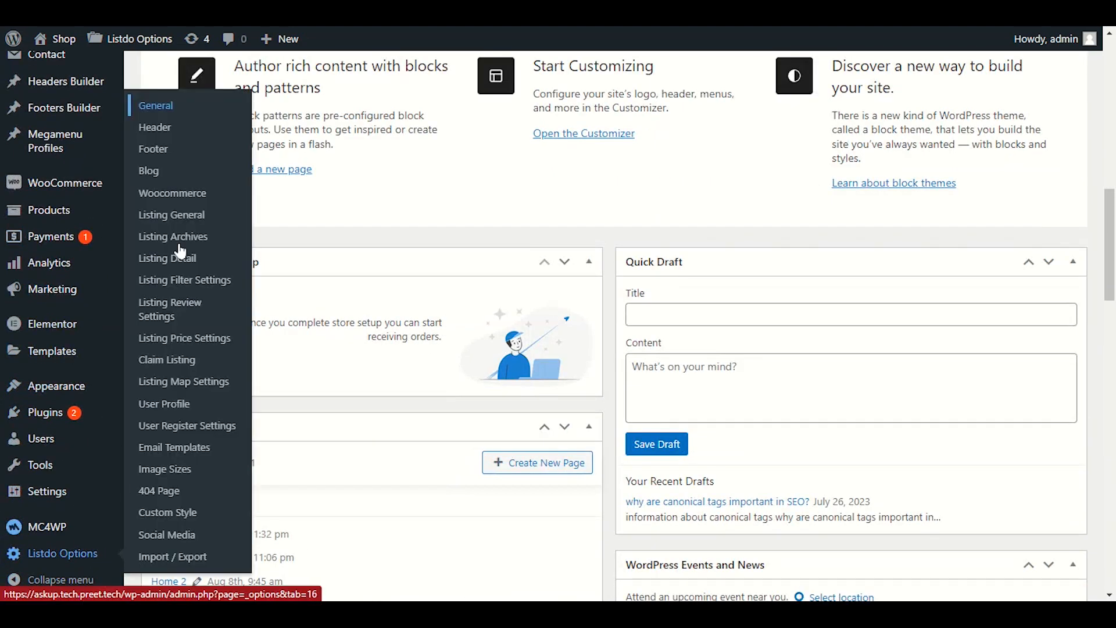
# - Open the Listdo theme options and display the General settings section
pyautogui.click(197, 113)
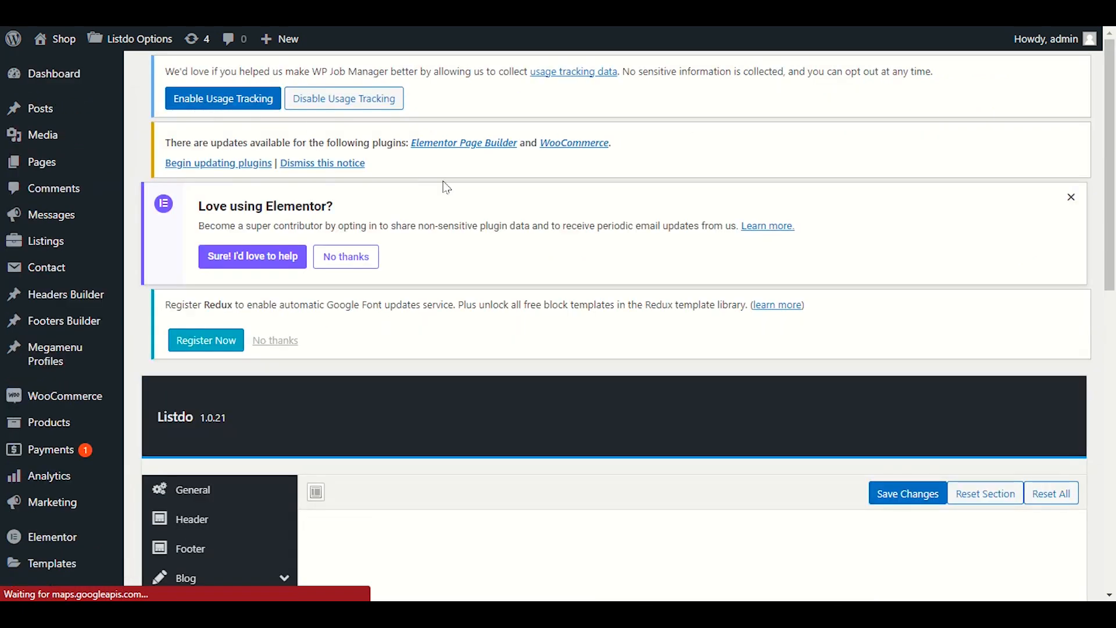
pyautogui.scroll(-3, 490, 207)
pyautogui.scroll(1, 488, 206)
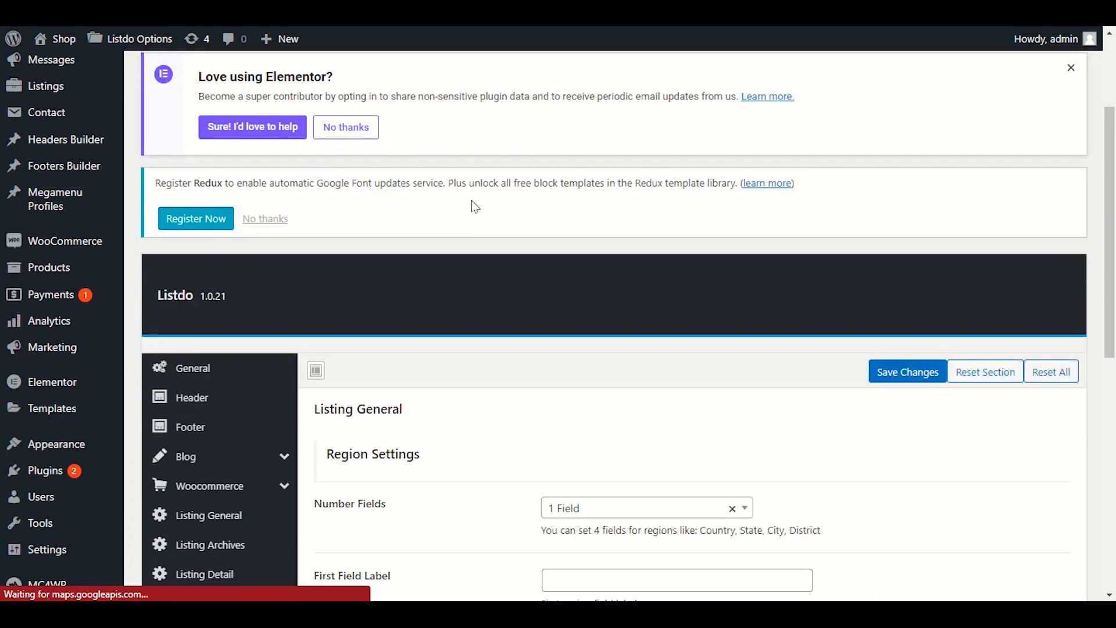
pyautogui.scroll(-4, 471, 200)
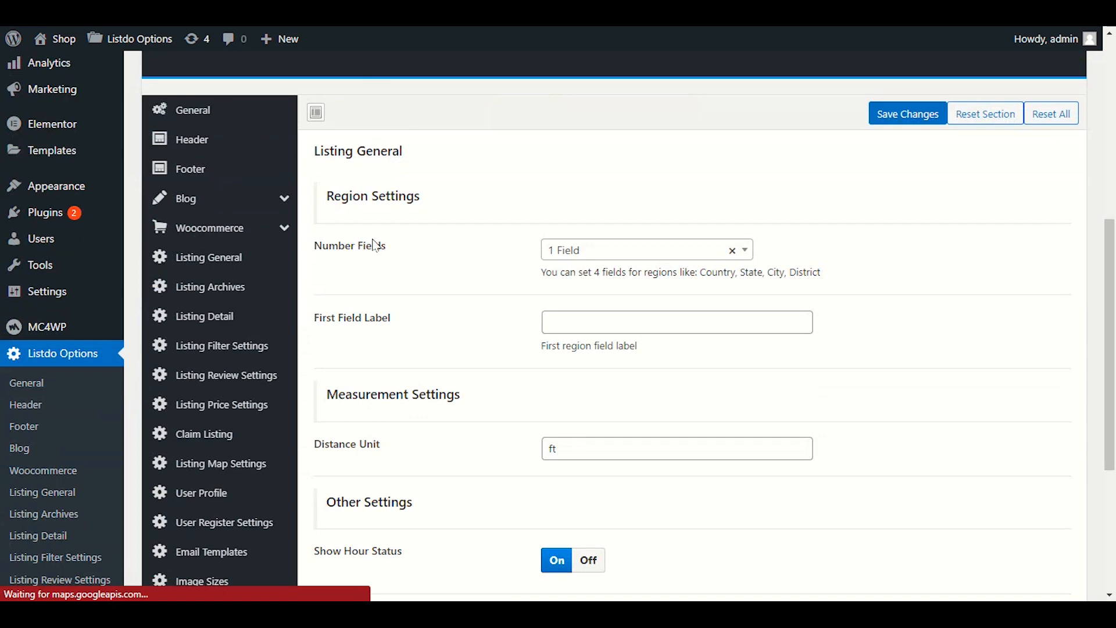
pyautogui.scroll(3, 368, 250)
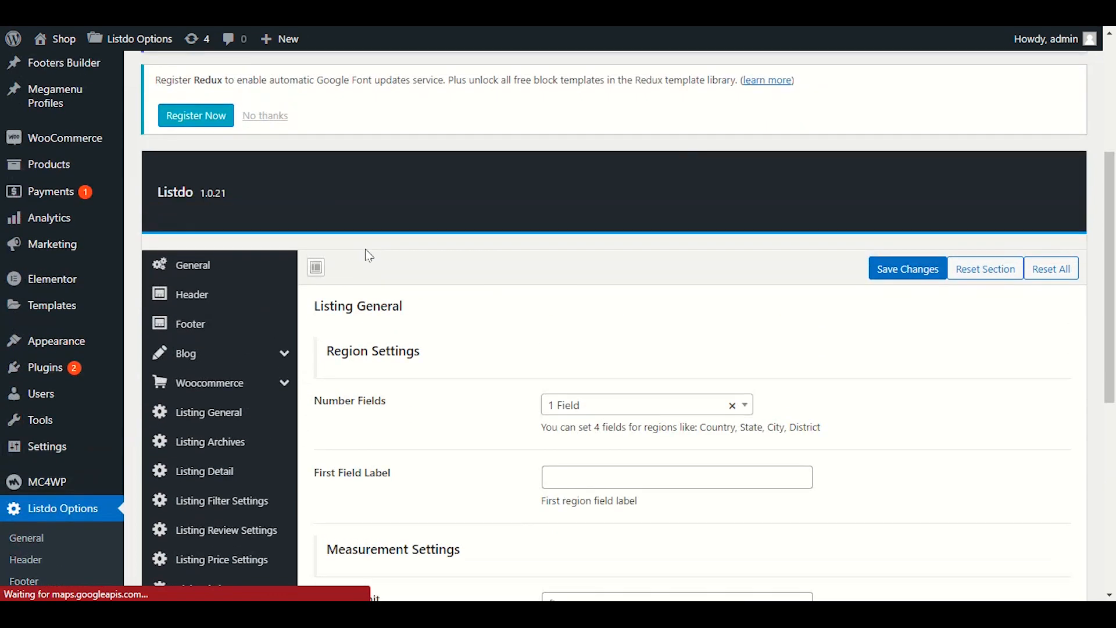
pyautogui.click(241, 268)
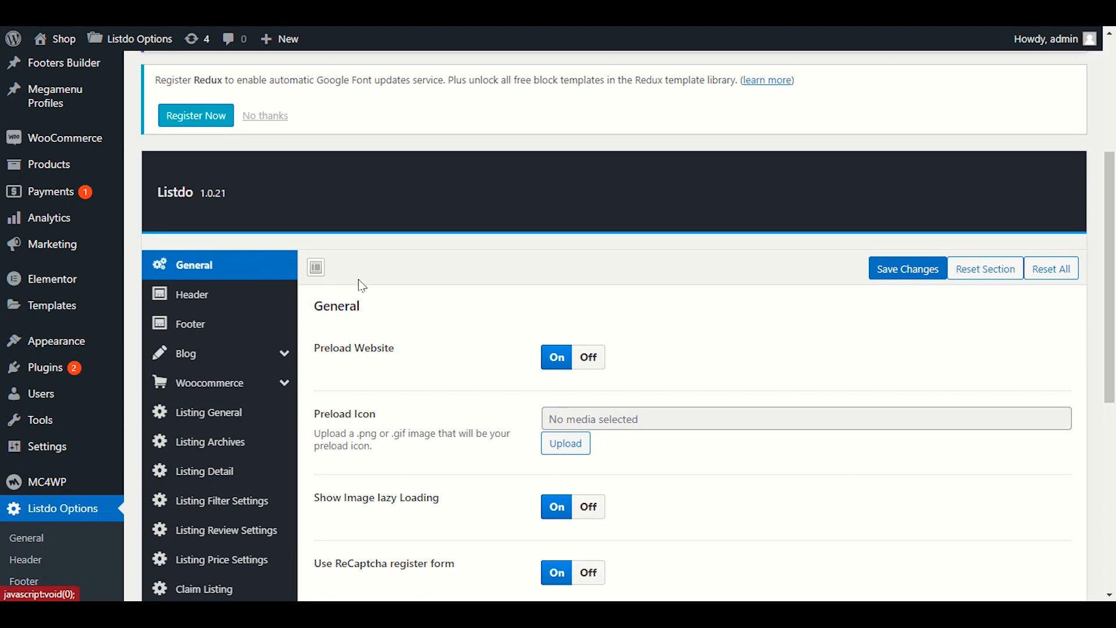
pyautogui.scroll(-2, 405, 289)
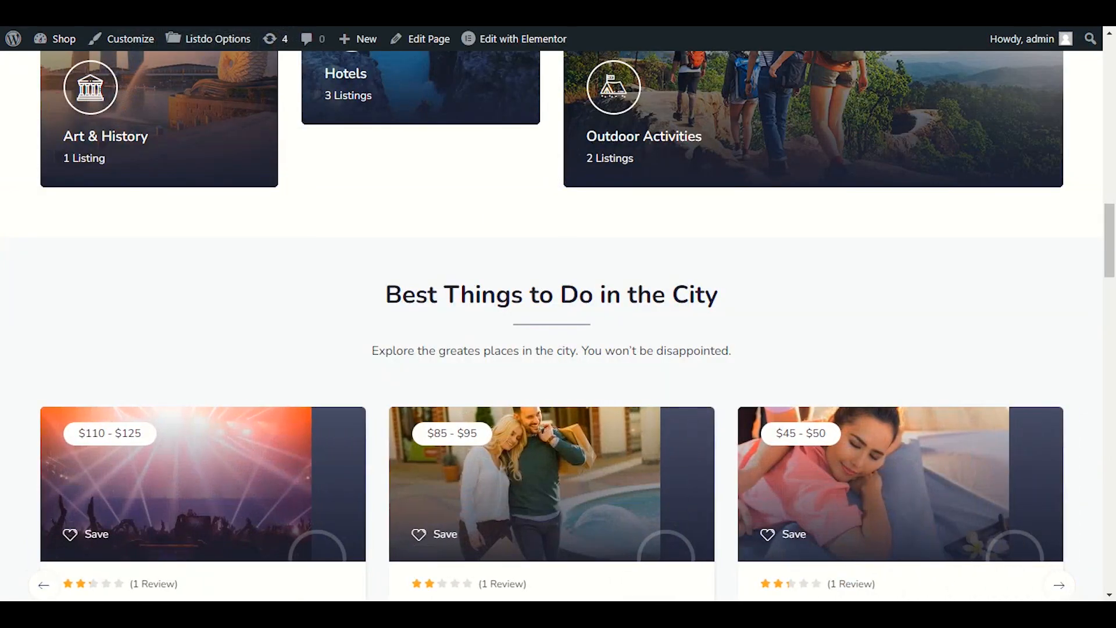
pyautogui.rightClick(156, 9)
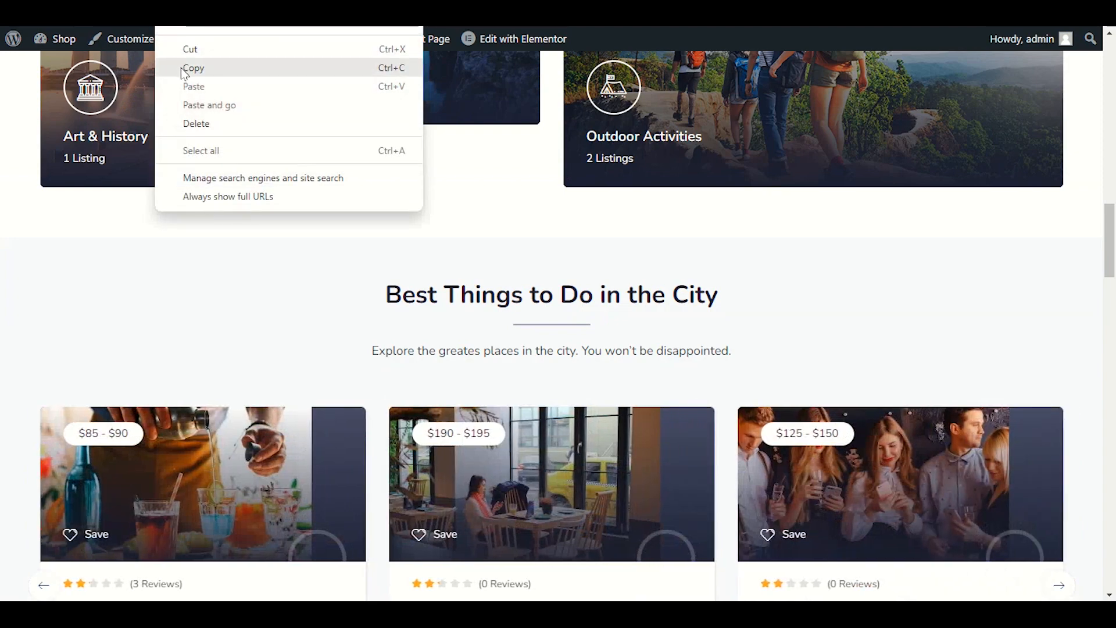
pyautogui.click(181, 69)
pyautogui.click(1101, 8)
pyautogui.click(1055, 44)
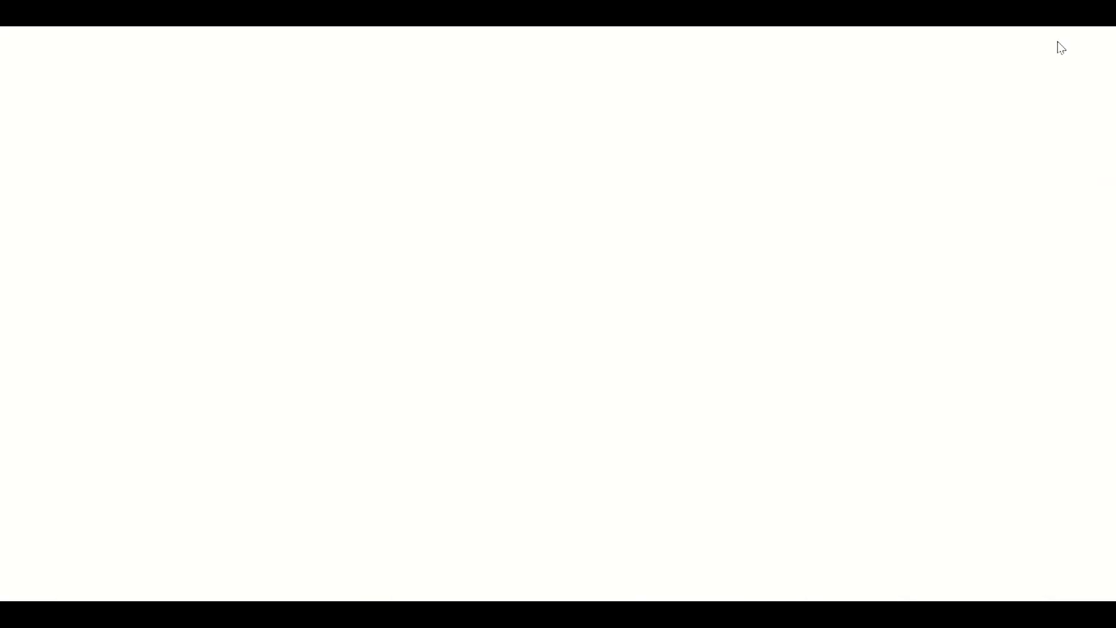
pyautogui.write('https://askup.tech.preet.tech/')
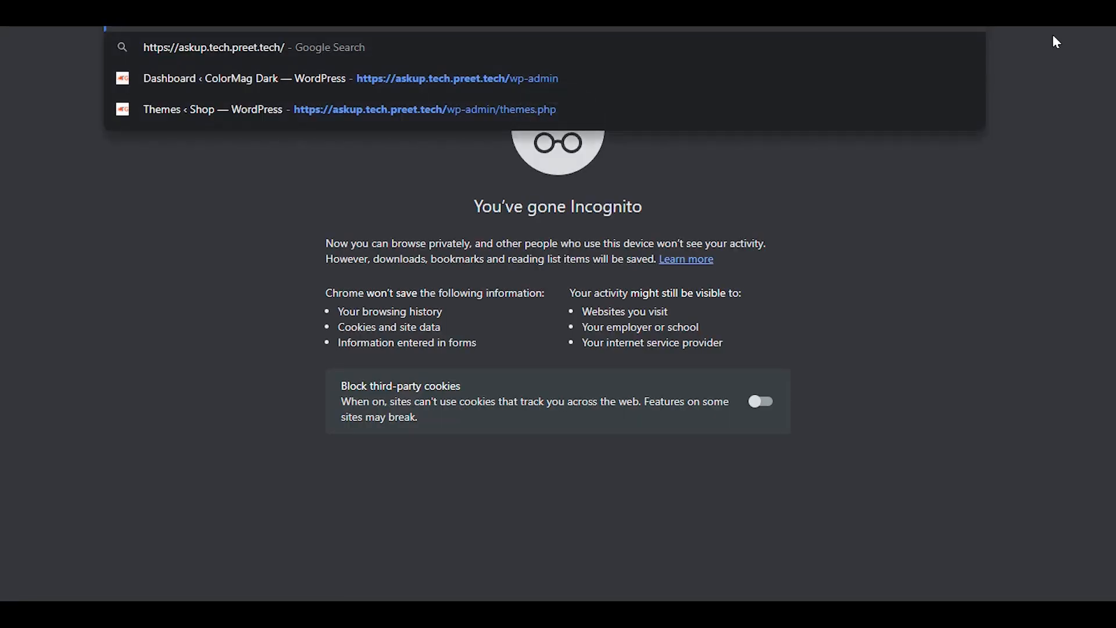
pyautogui.press('Return')
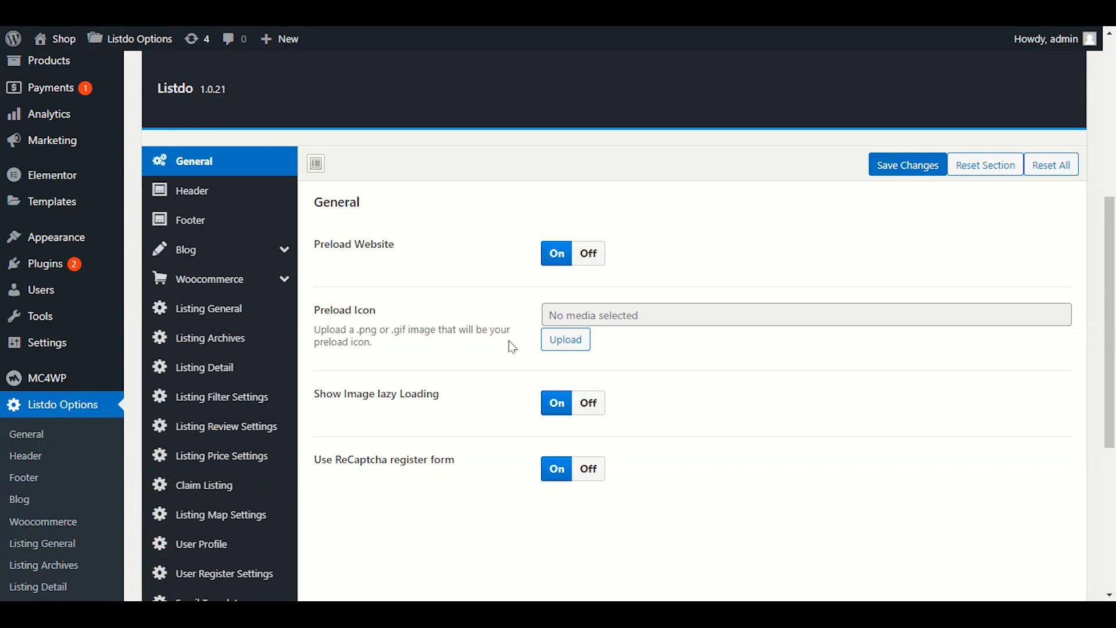
# - Set the Preload Icon to the Big Deals 24 logo from the media library and save the changes
pyautogui.click(560, 338)
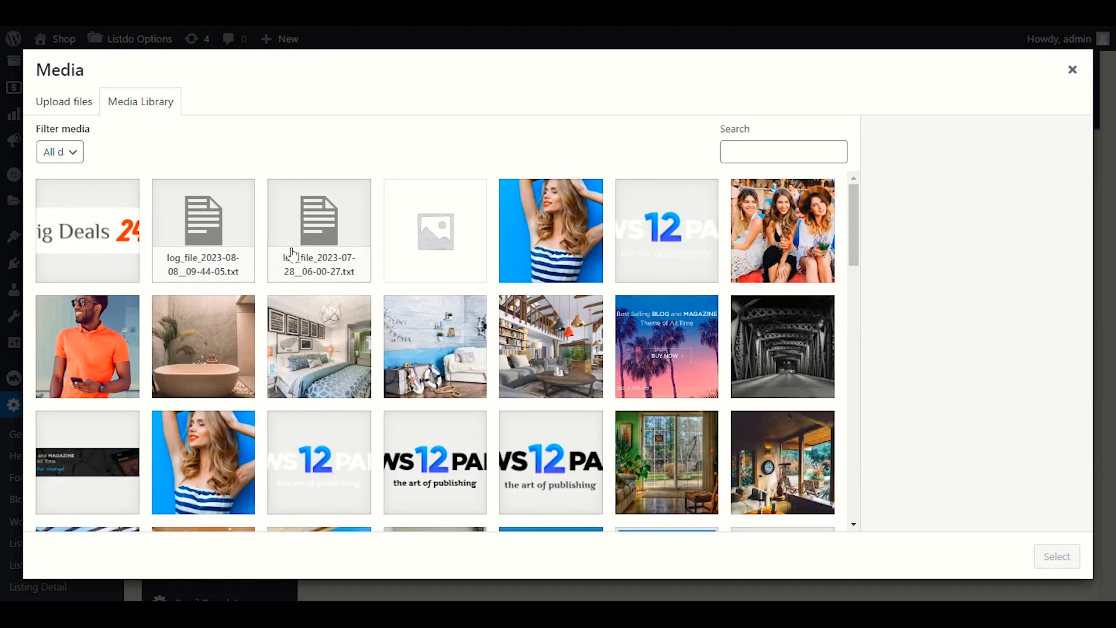
pyautogui.click(104, 238)
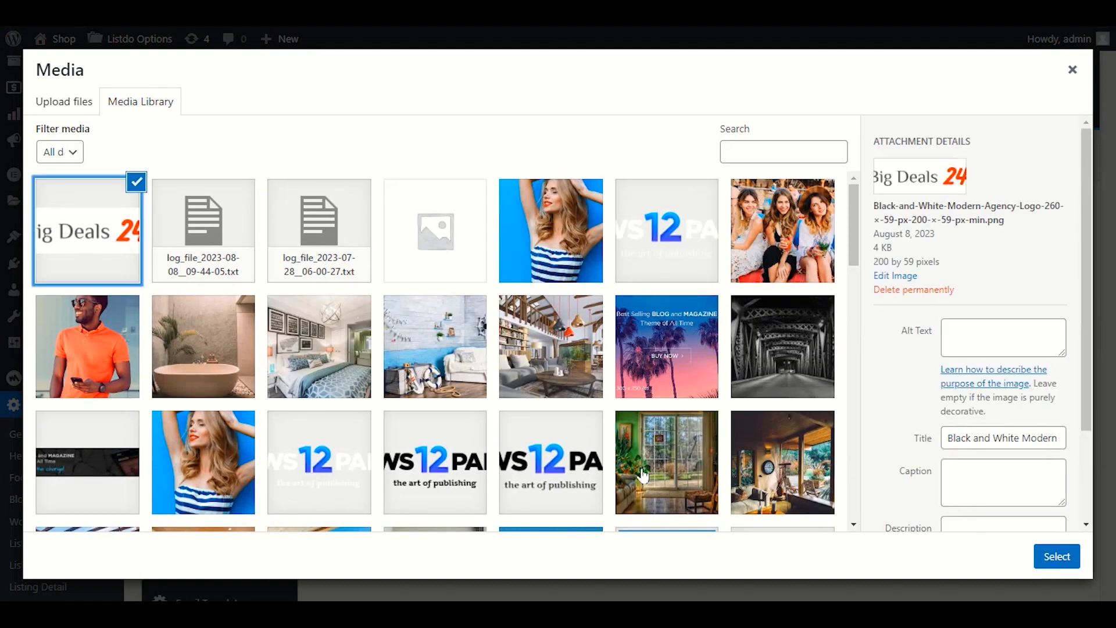
pyautogui.click(1057, 557)
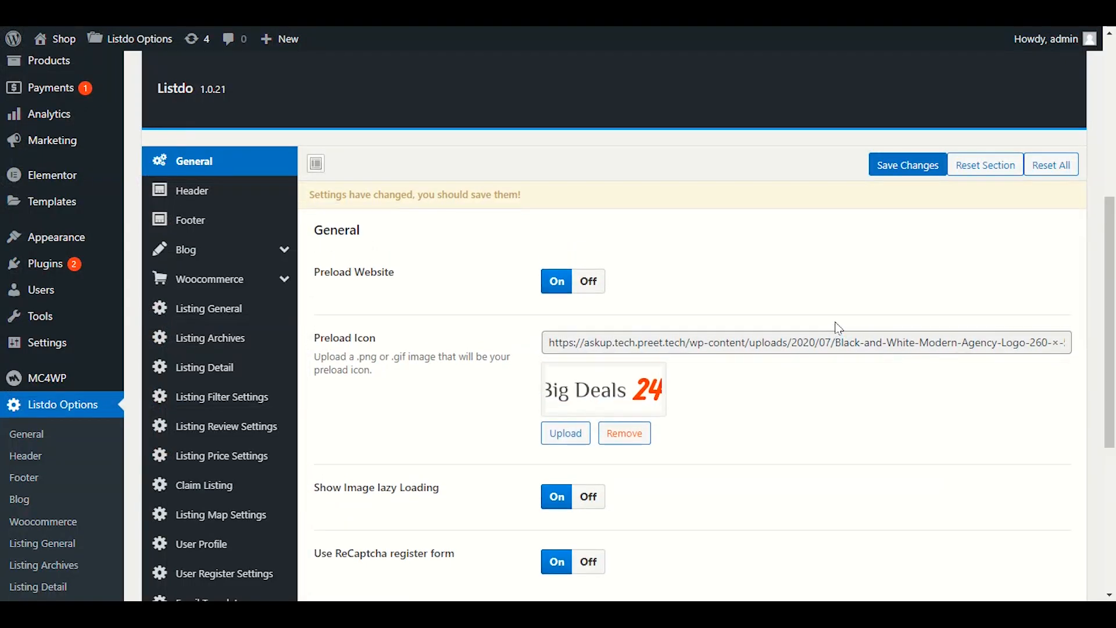
pyautogui.click(906, 165)
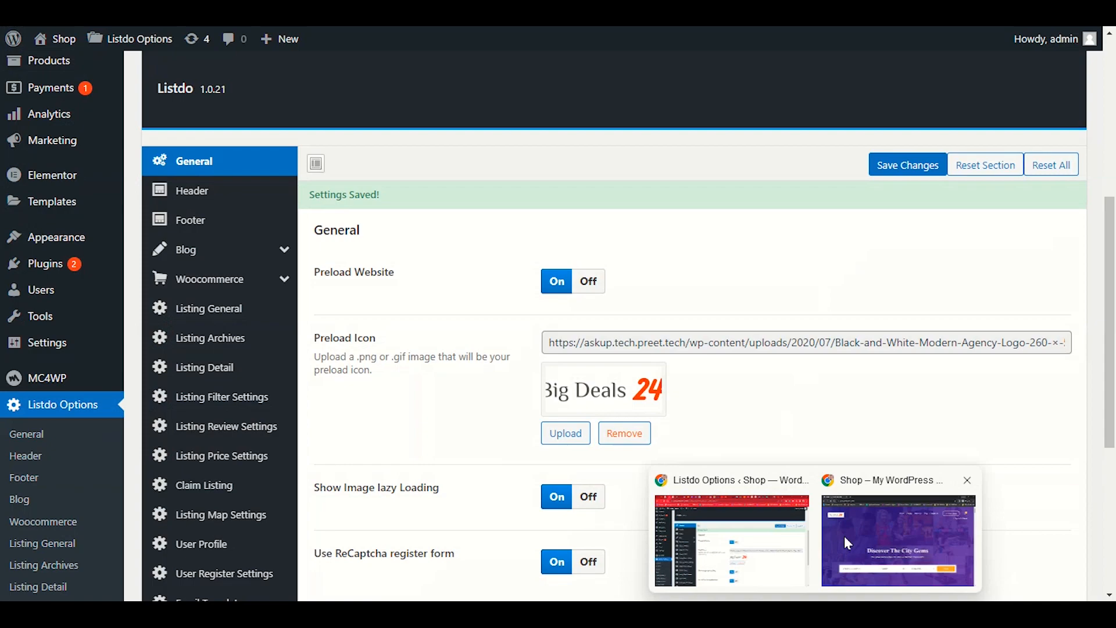
pyautogui.click(844, 535)
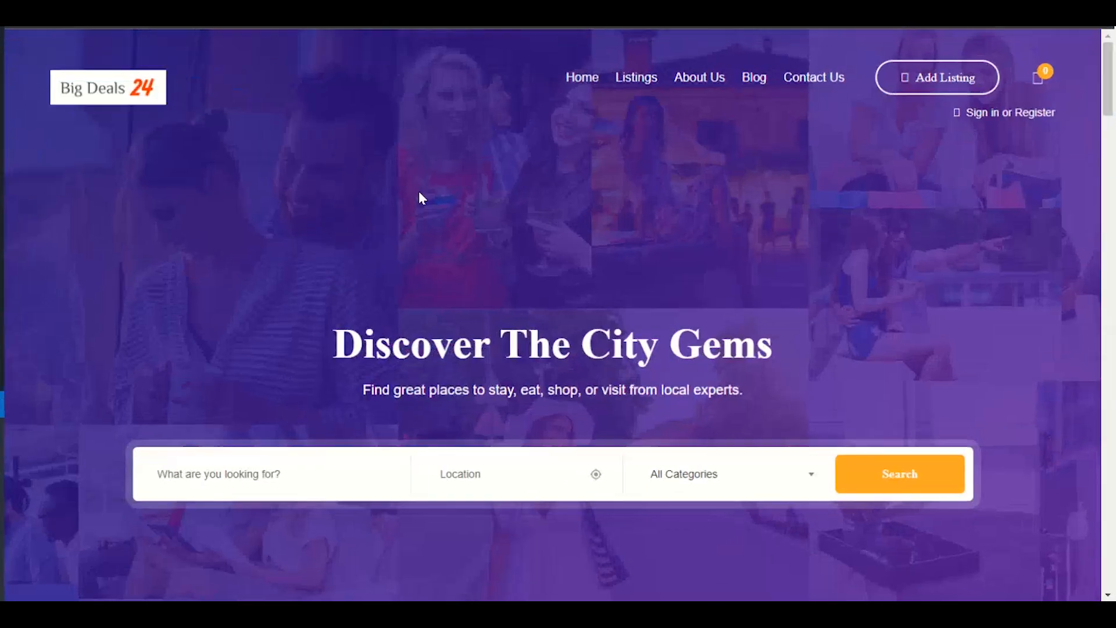
pyautogui.hotkey('ctrl', 'shift', 'n')
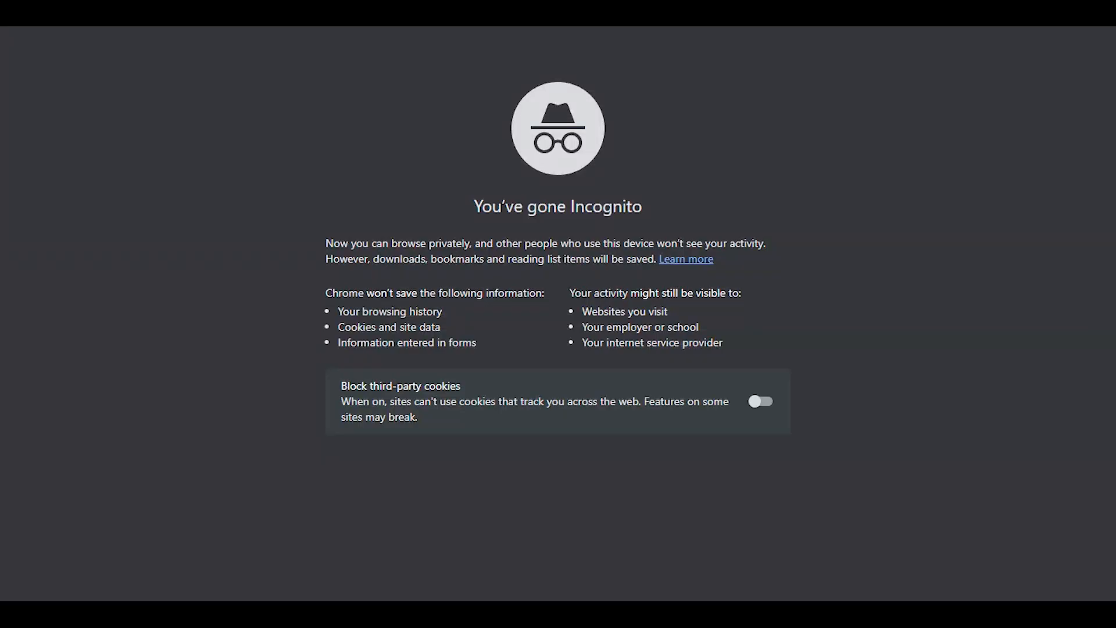
pyautogui.write('https://askup.tech.preet.tech/')
pyautogui.press('Return')
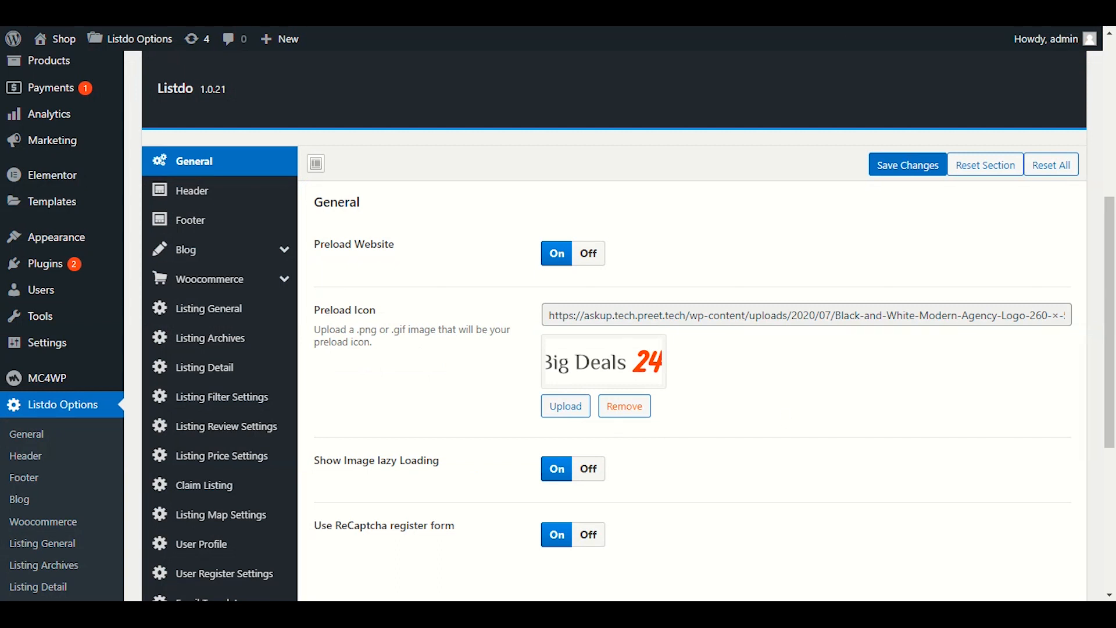
# - Open the Canva website in a new browser tab
pyautogui.hotkey('ctrl', 't')
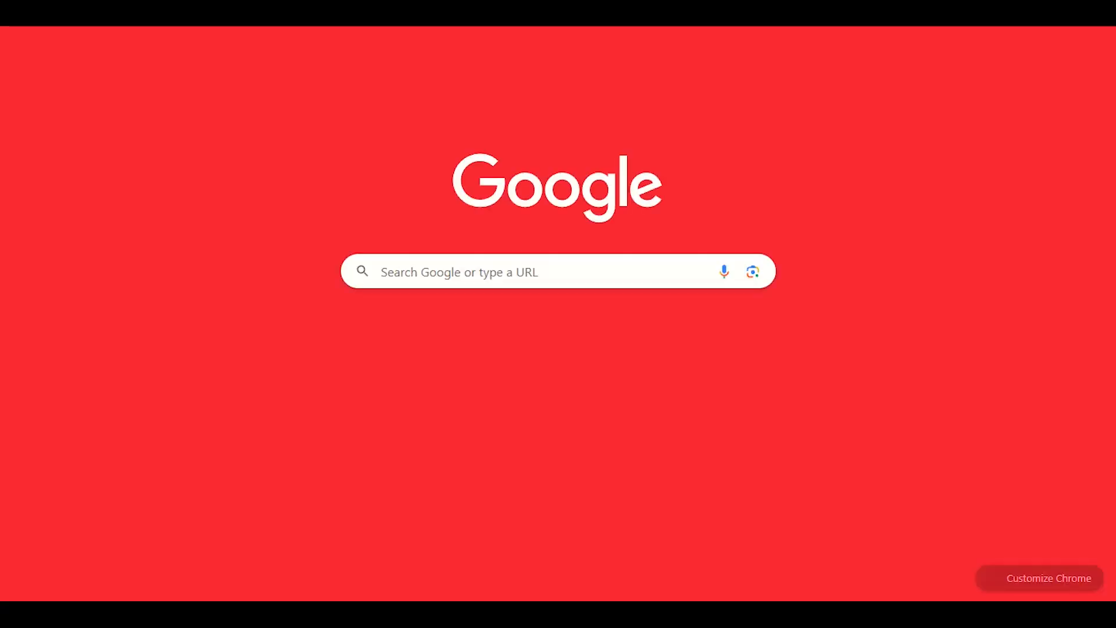
pyautogui.write('c')
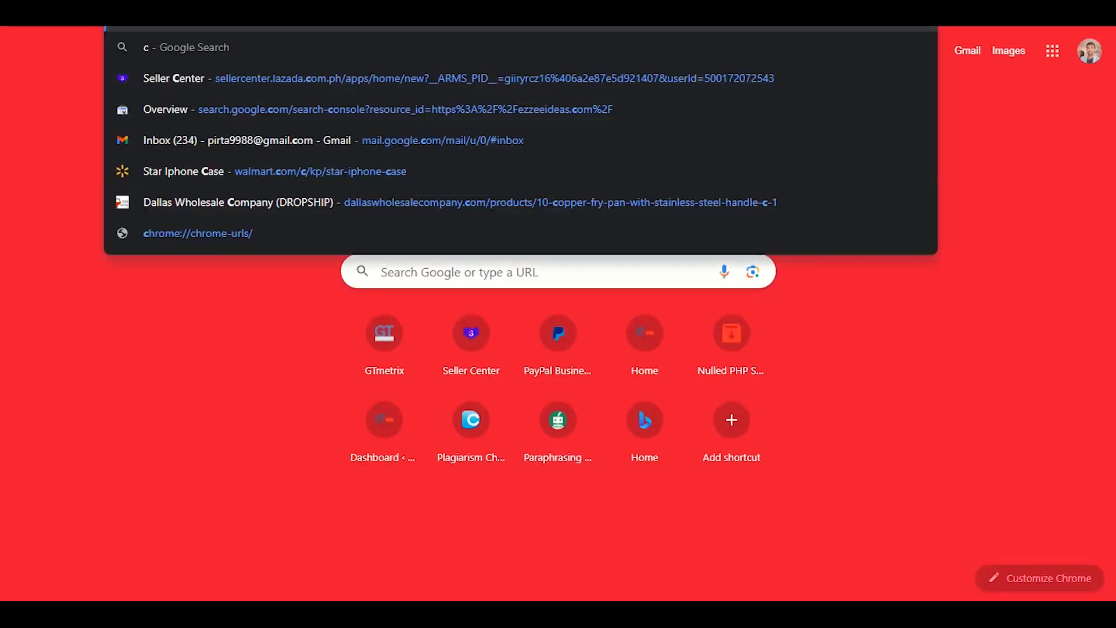
pyautogui.write('anv')
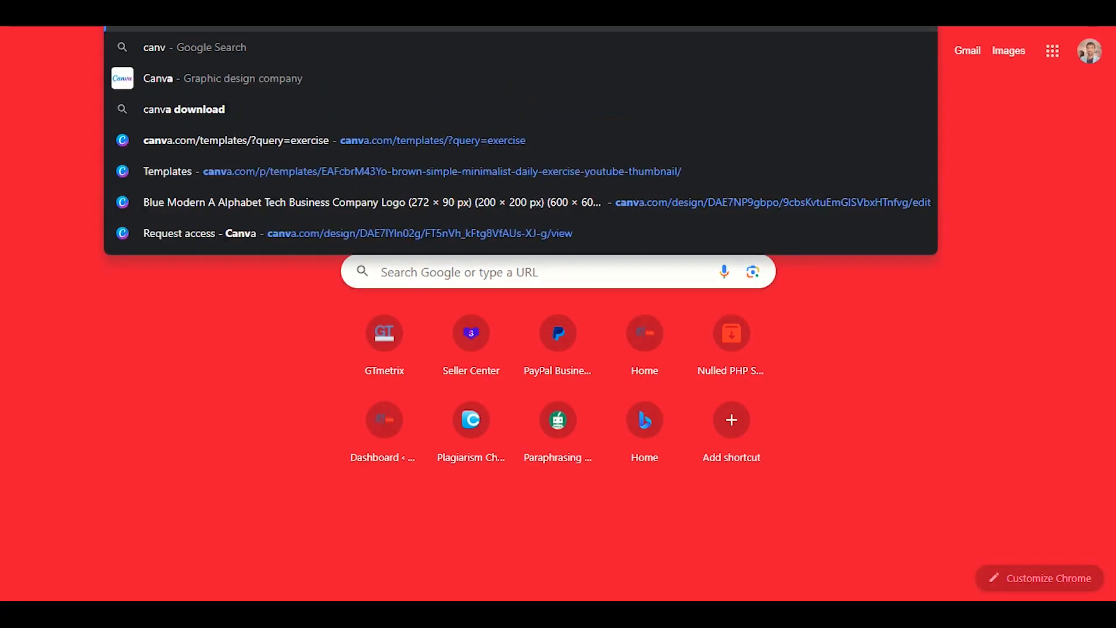
pyautogui.press('Return')
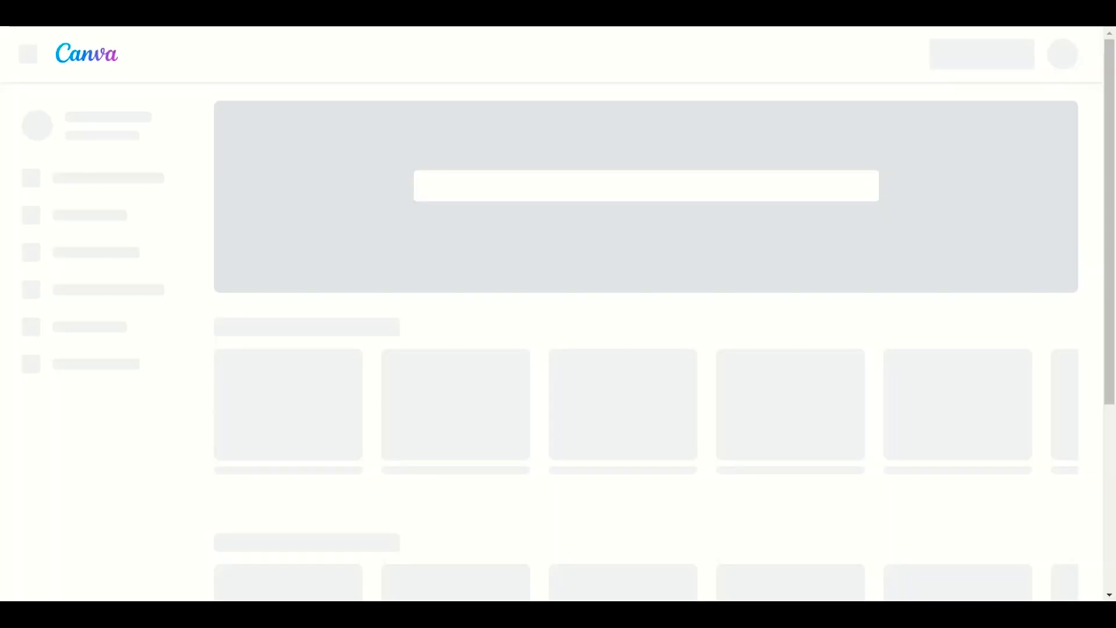
# - Search Google for "pre load icon download" in a new tab and open the Icons8 preloader icons page
pyautogui.hotkey('ctrl', 't')
pyautogui.write('pre')
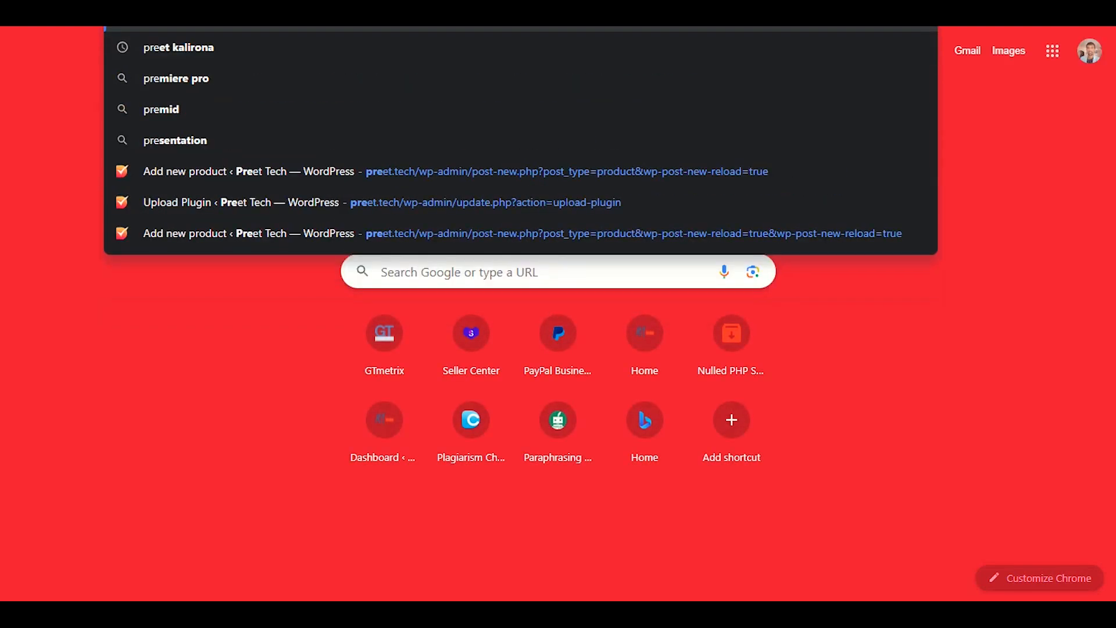
pyautogui.write(' load icon')
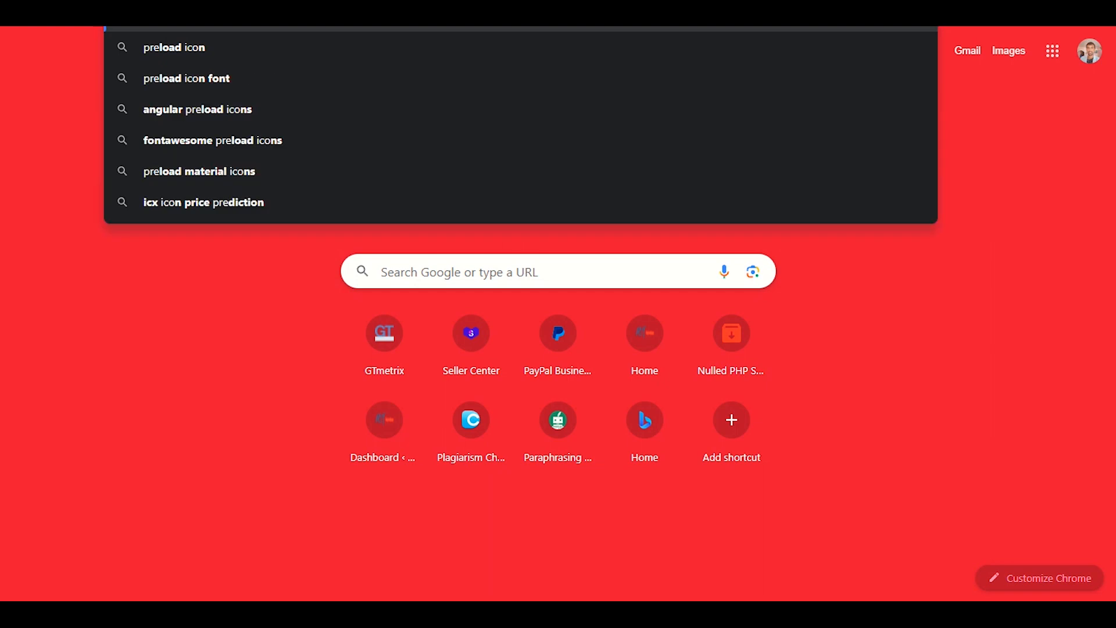
pyautogui.write(' down')
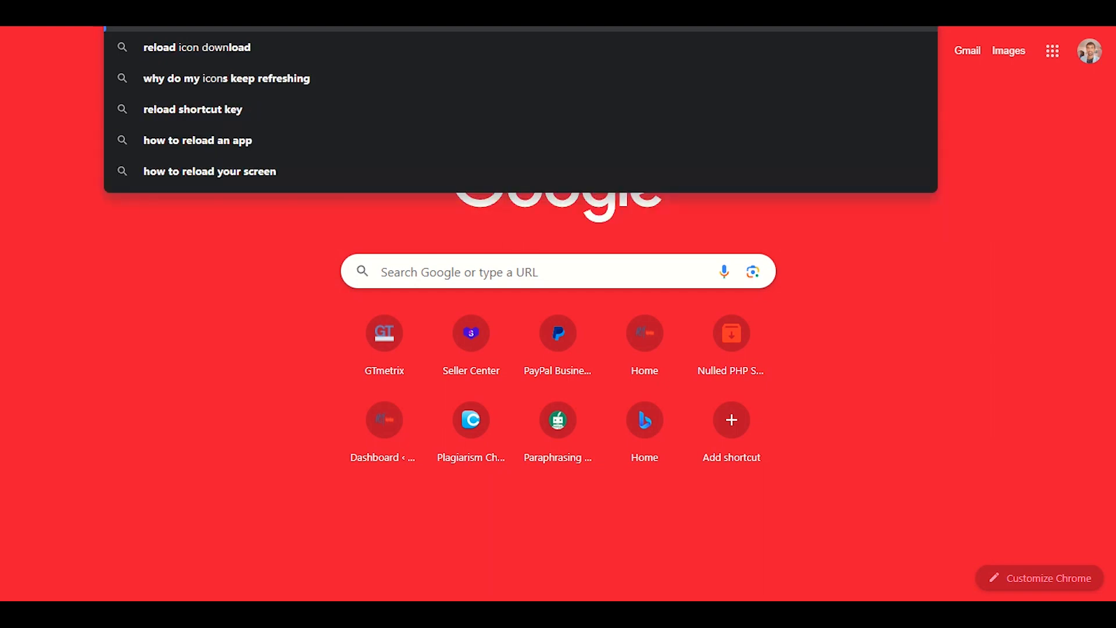
pyautogui.write('load')
pyautogui.press('Return')
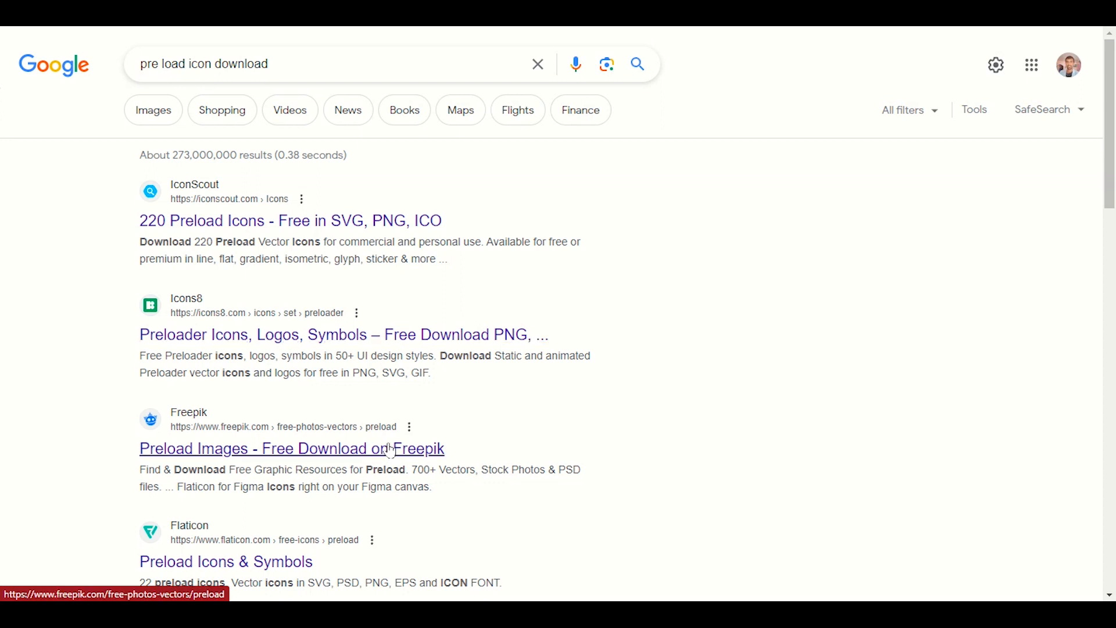
pyautogui.click(387, 336)
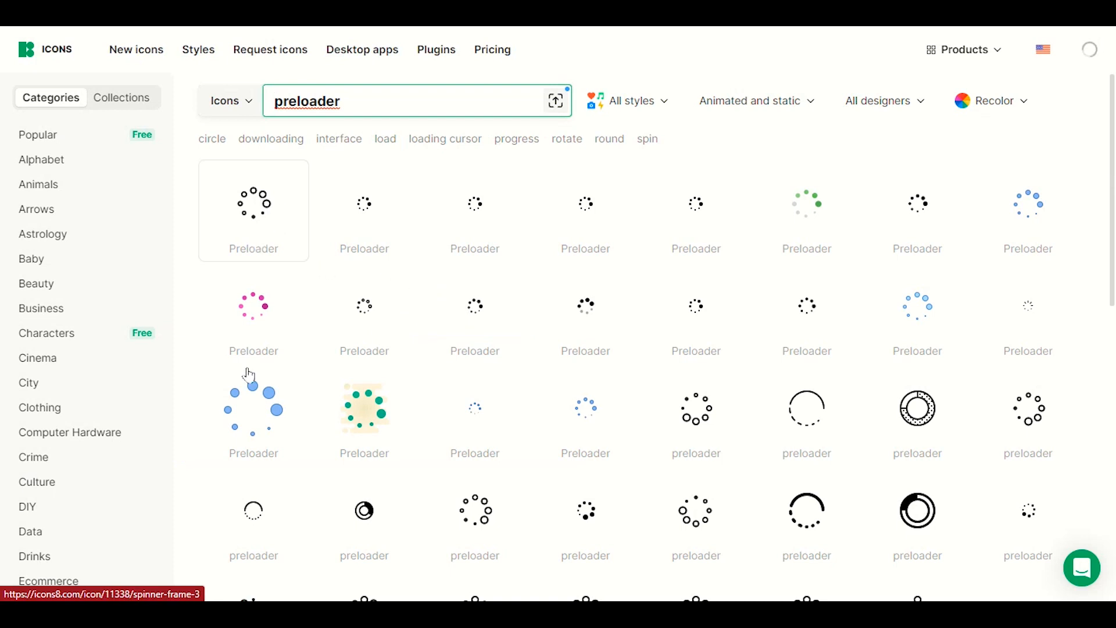
# - Download the large blue dotted-circle Preloader icon as a 16x16 PNG to the Desktop, named icons8-preloader-16.png
pyautogui.click(252, 409)
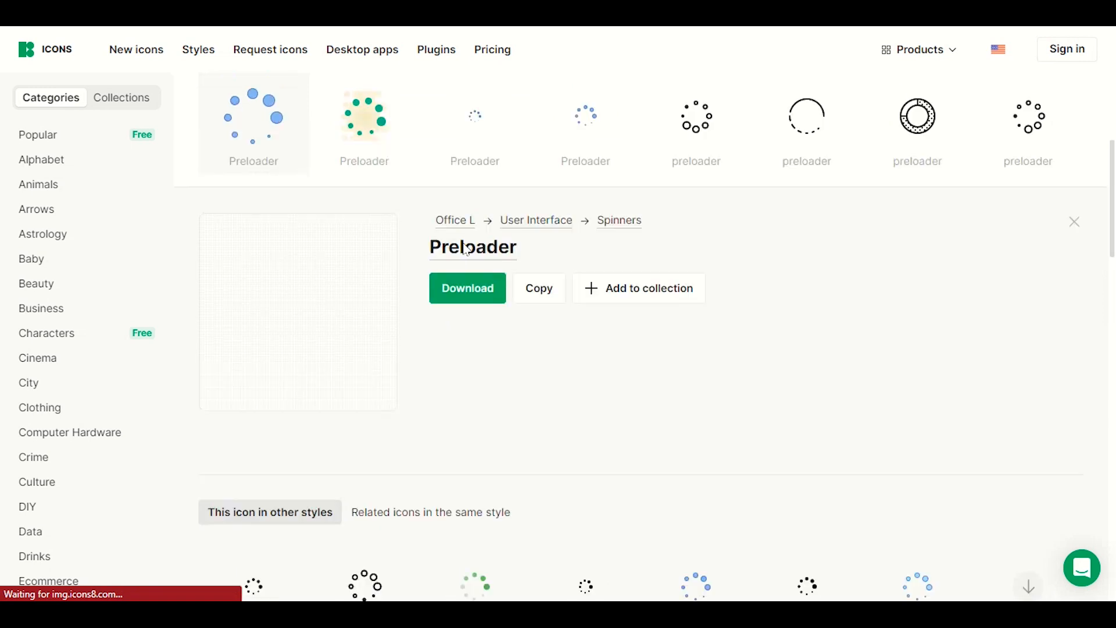
pyautogui.click(477, 292)
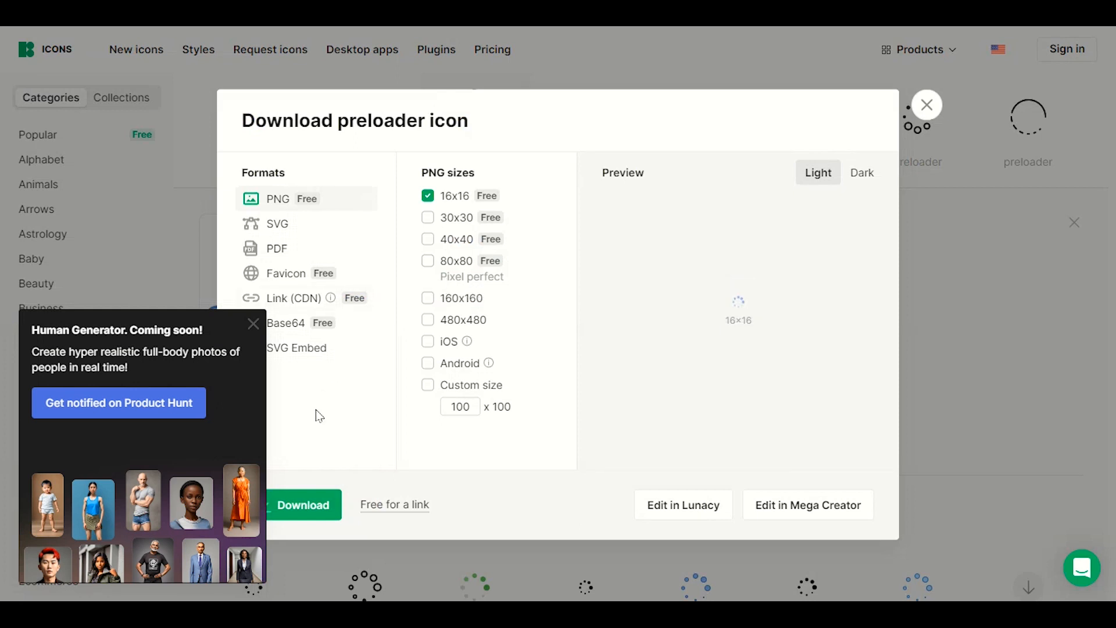
pyautogui.click(318, 501)
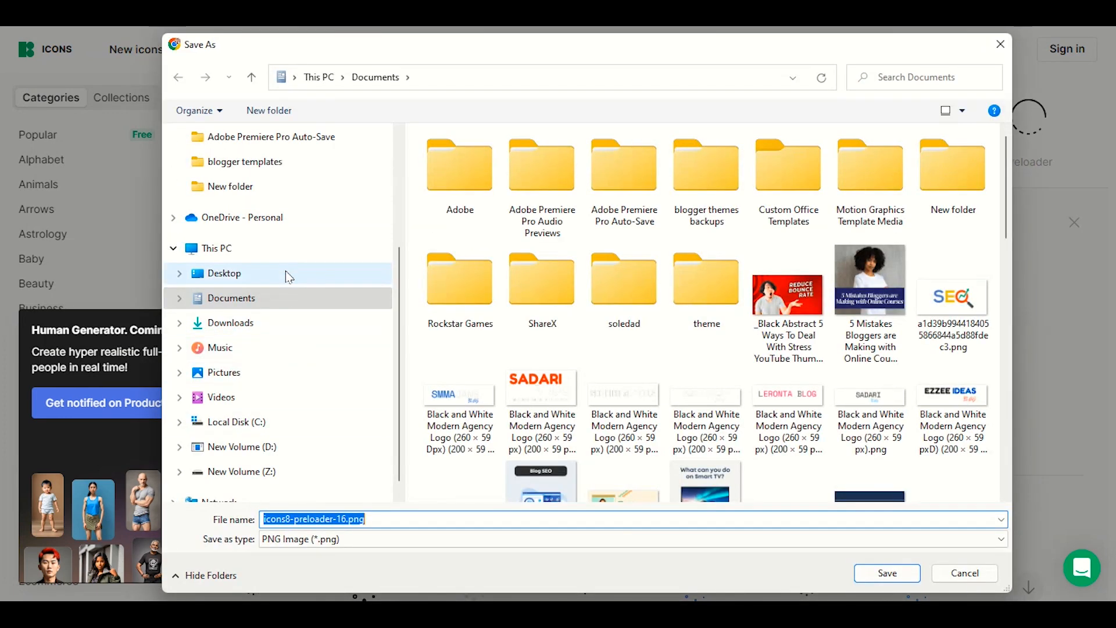
pyautogui.click(285, 272)
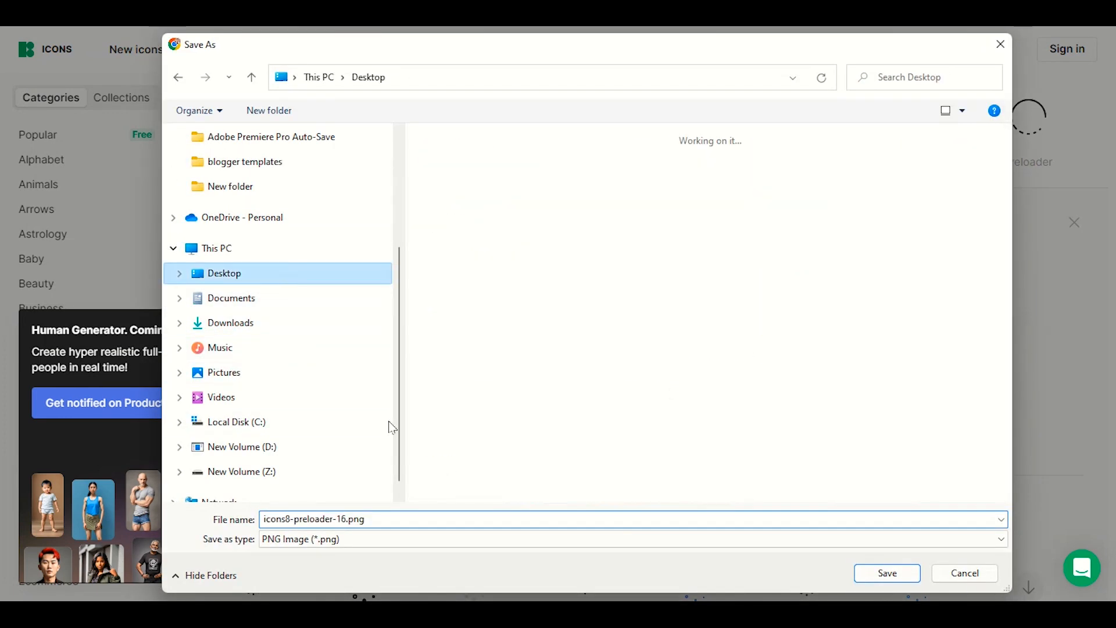
pyautogui.click(860, 570)
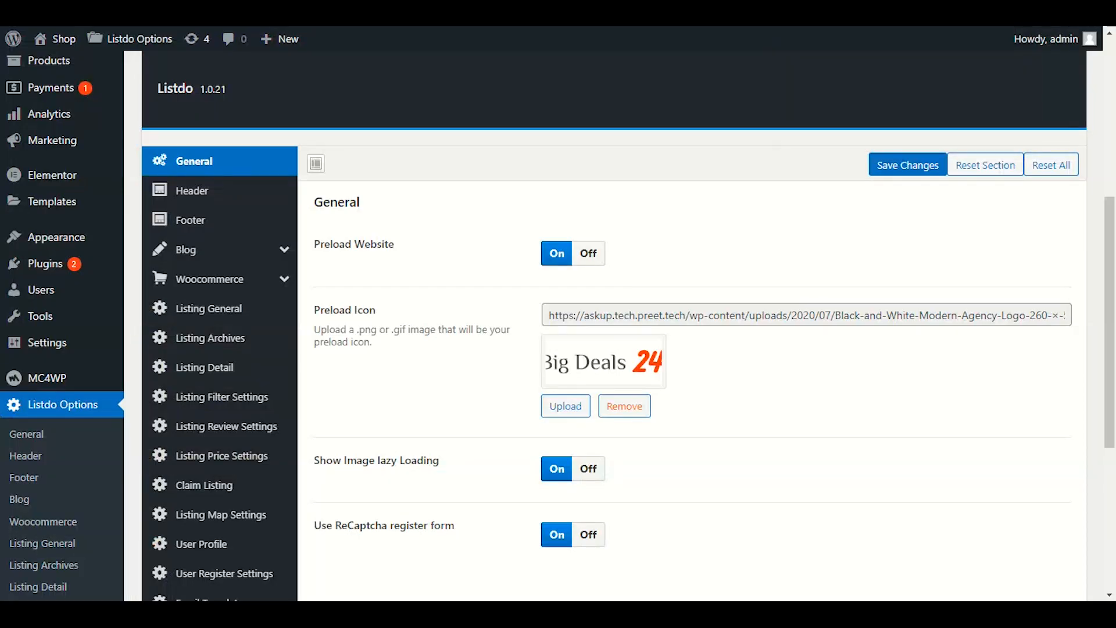
# - Upload icons8-preloader-16.png from the Desktop as the Listdo Preload Icon and save the changes
pyautogui.click(565, 408)
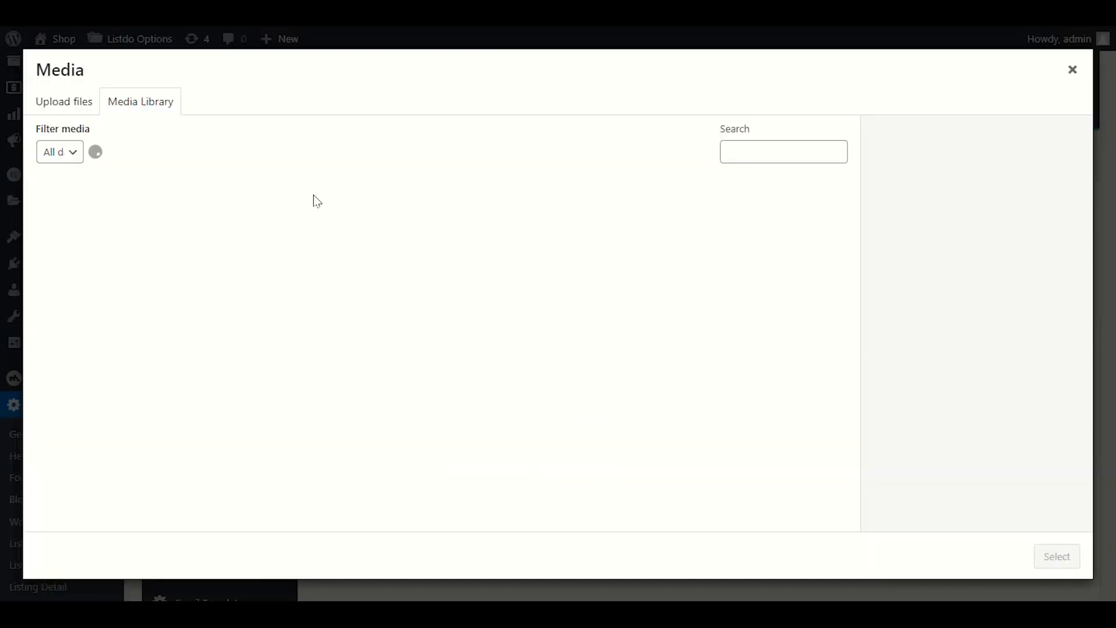
pyautogui.click(78, 107)
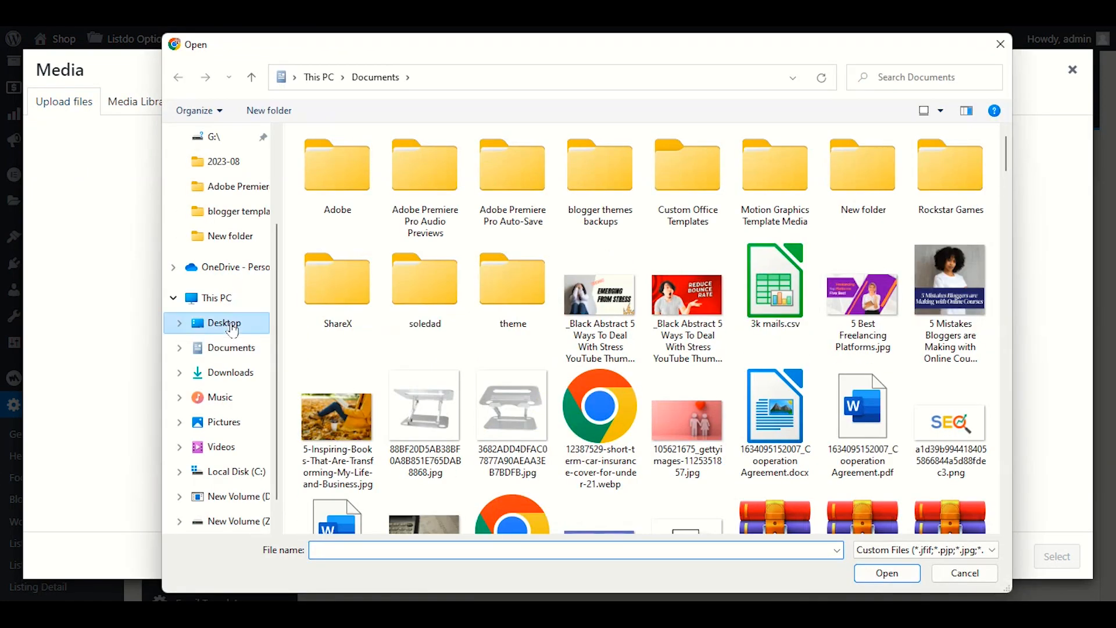
pyautogui.click(232, 328)
pyautogui.scroll(-3, 591, 354)
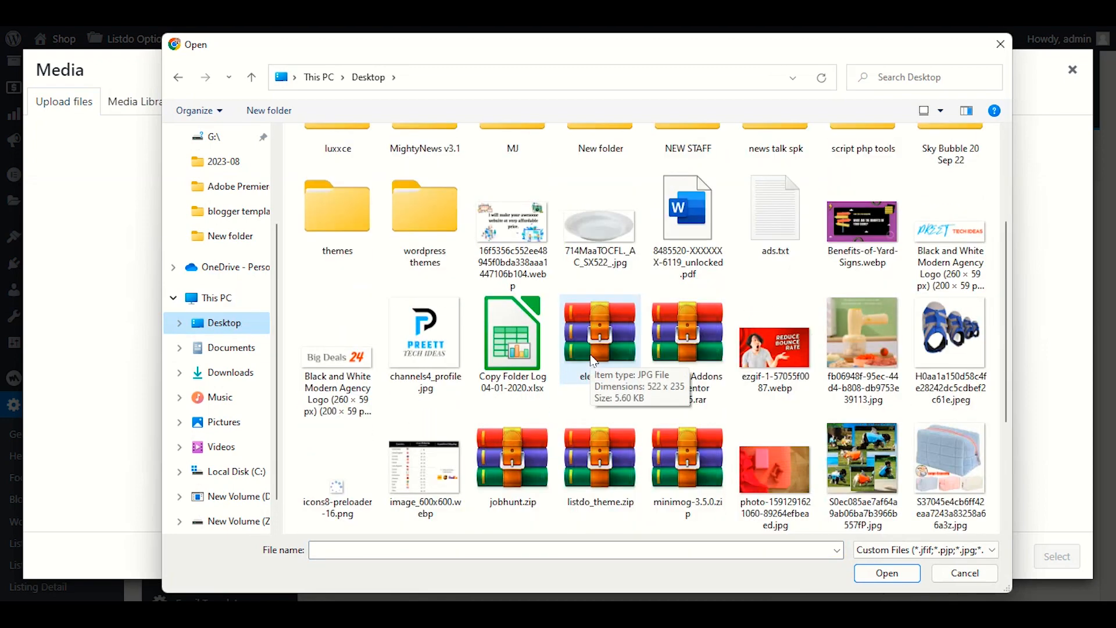
pyautogui.doubleClick(364, 469)
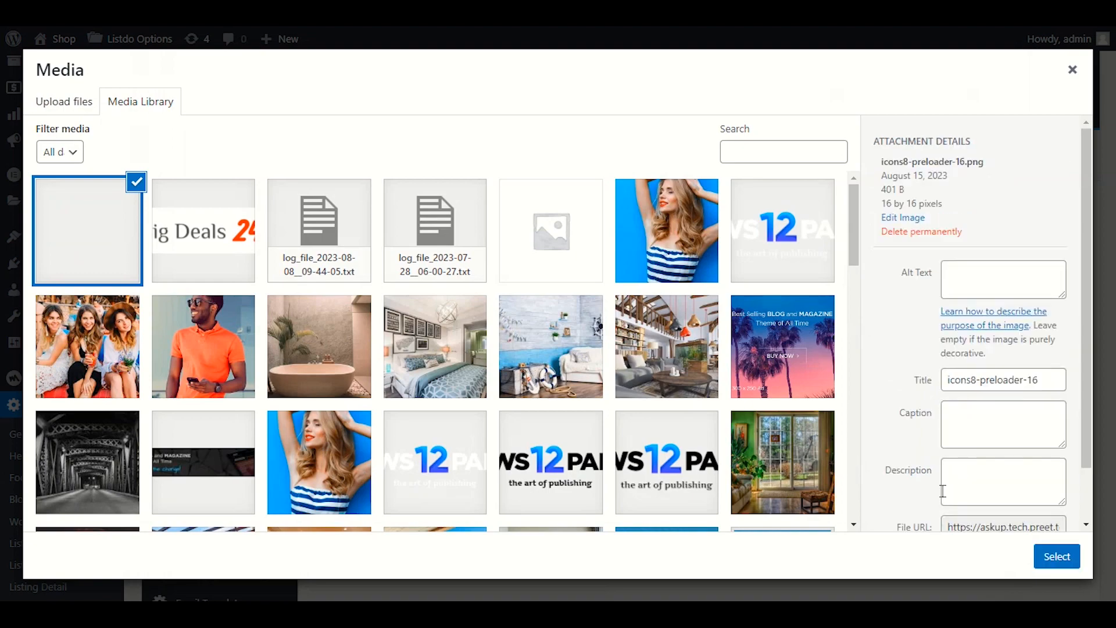
pyautogui.click(1055, 555)
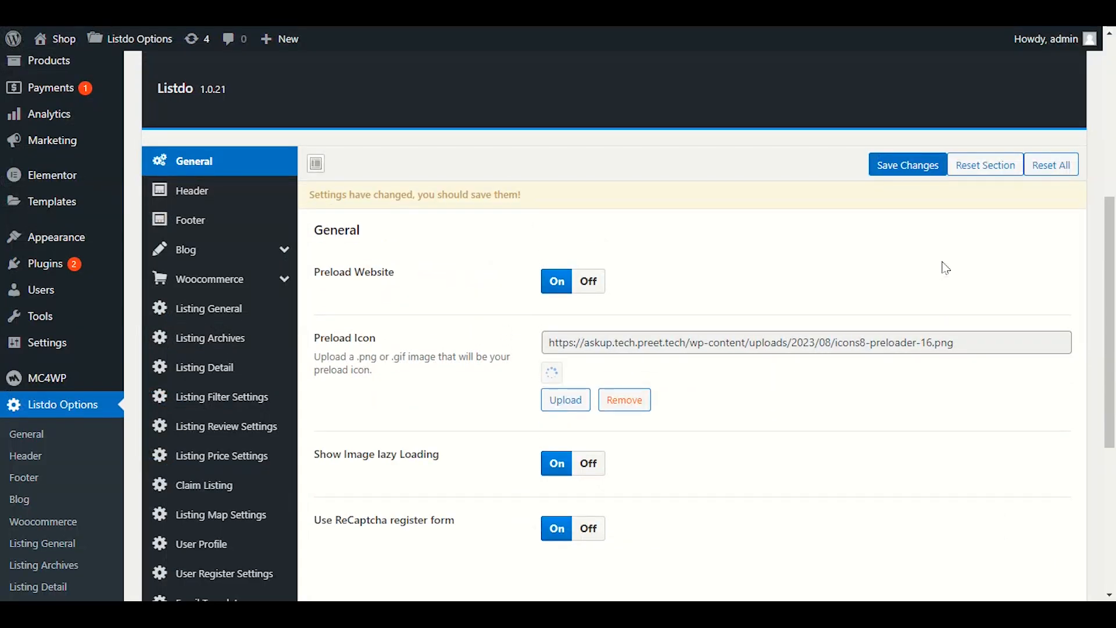
pyautogui.click(907, 165)
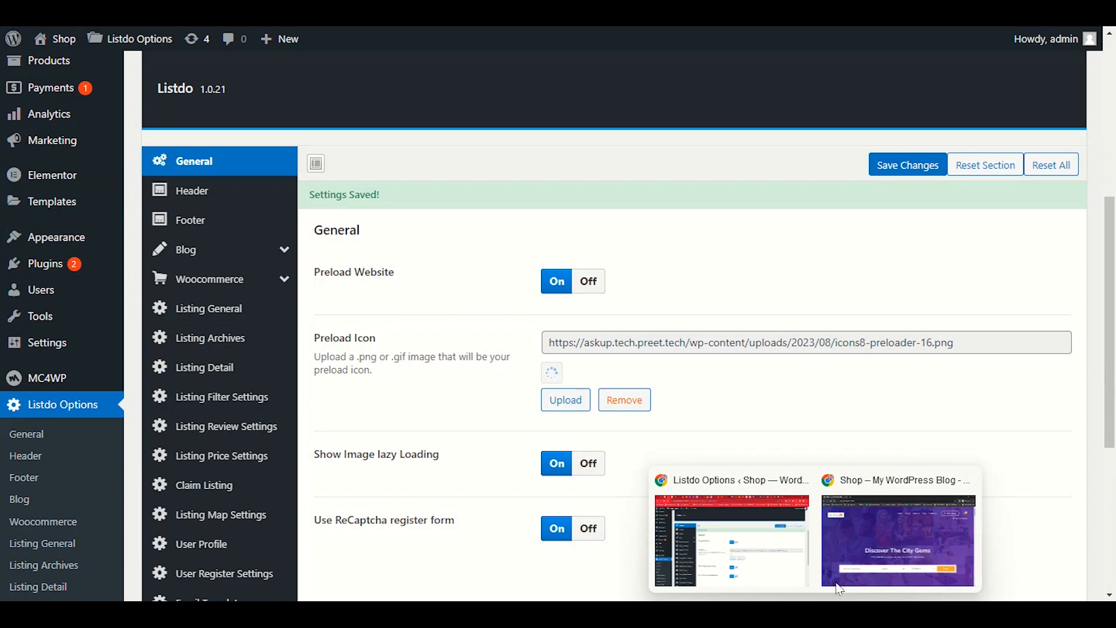
pyautogui.click(839, 588)
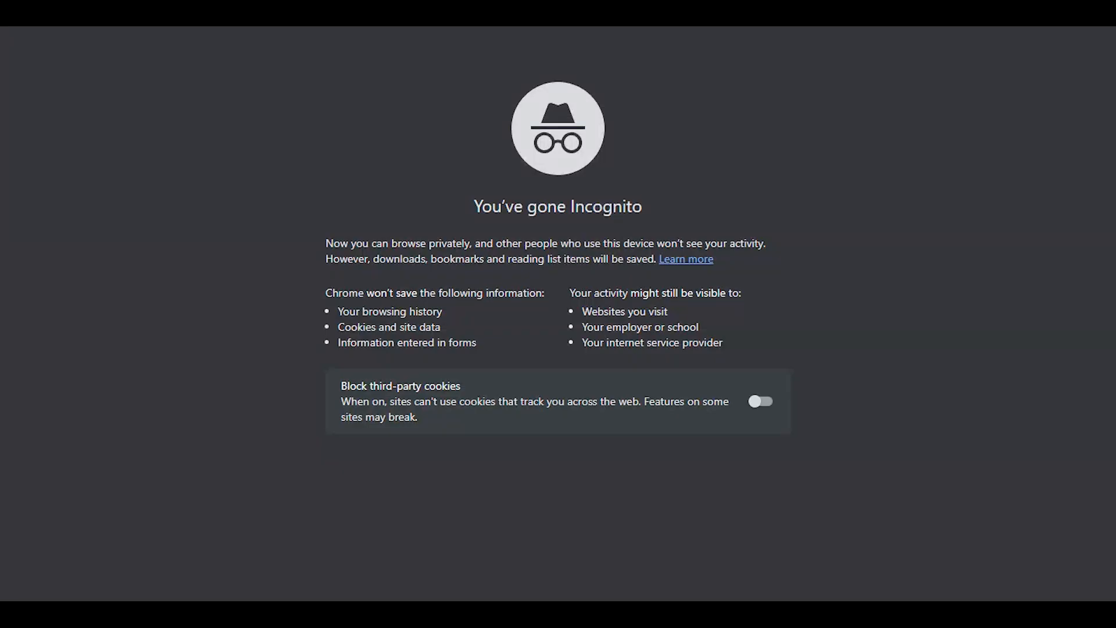
pyautogui.write('https://askup.tech.preet.tech/')
pyautogui.press('Return')
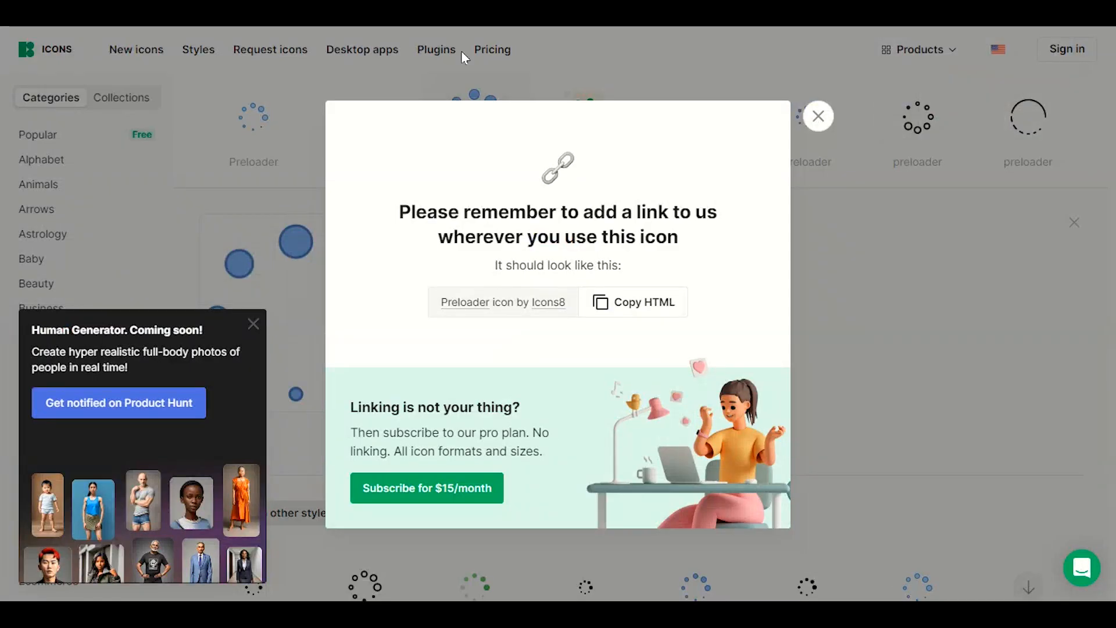
# - Return to the Google results, search for "pre load icon download gif" and open the loading.io website
pyautogui.hotkey('alt', 'Left')
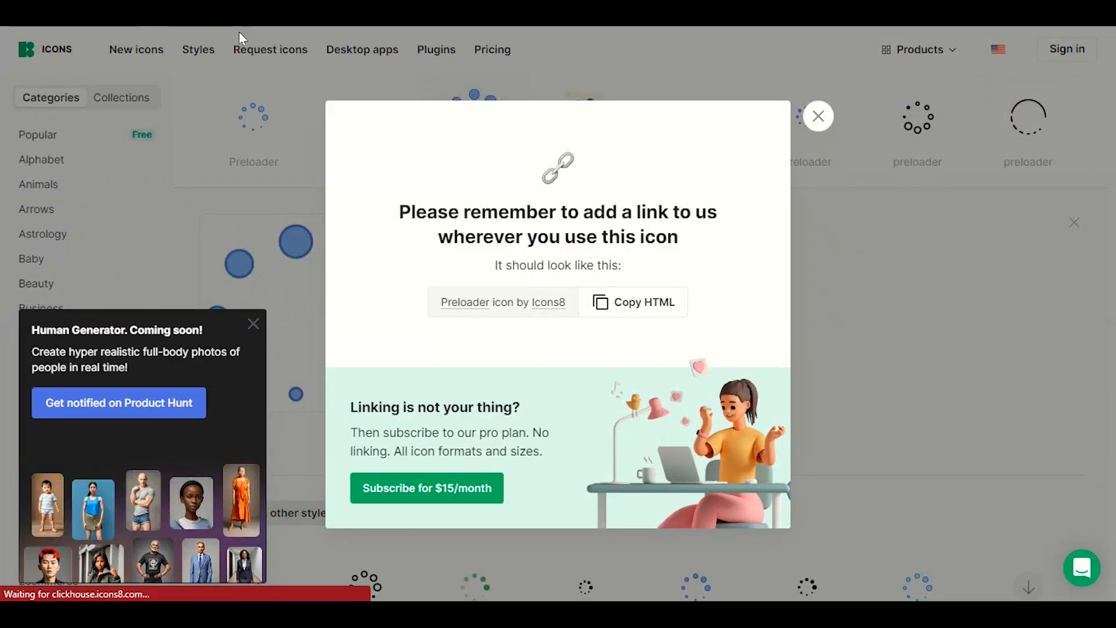
pyautogui.click(300, 66)
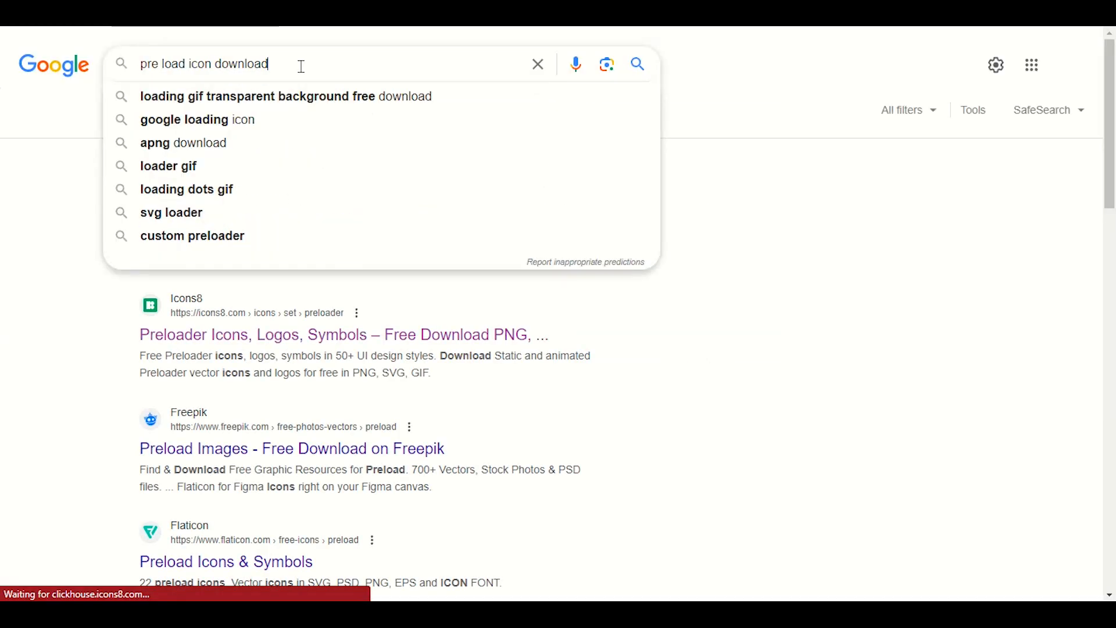
pyautogui.write('gif')
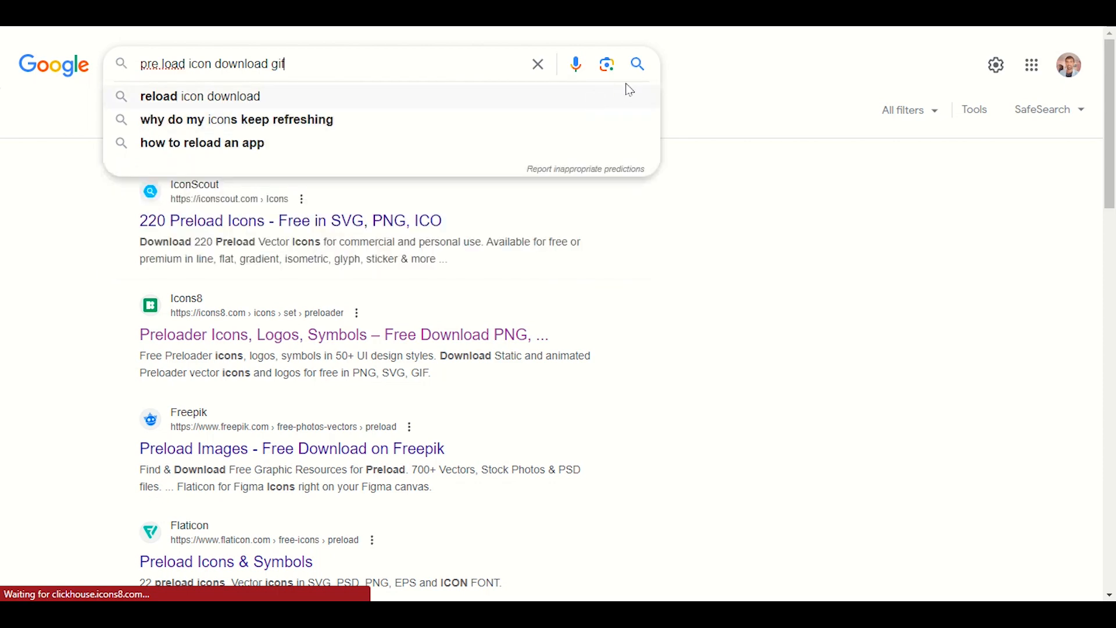
pyautogui.click(640, 67)
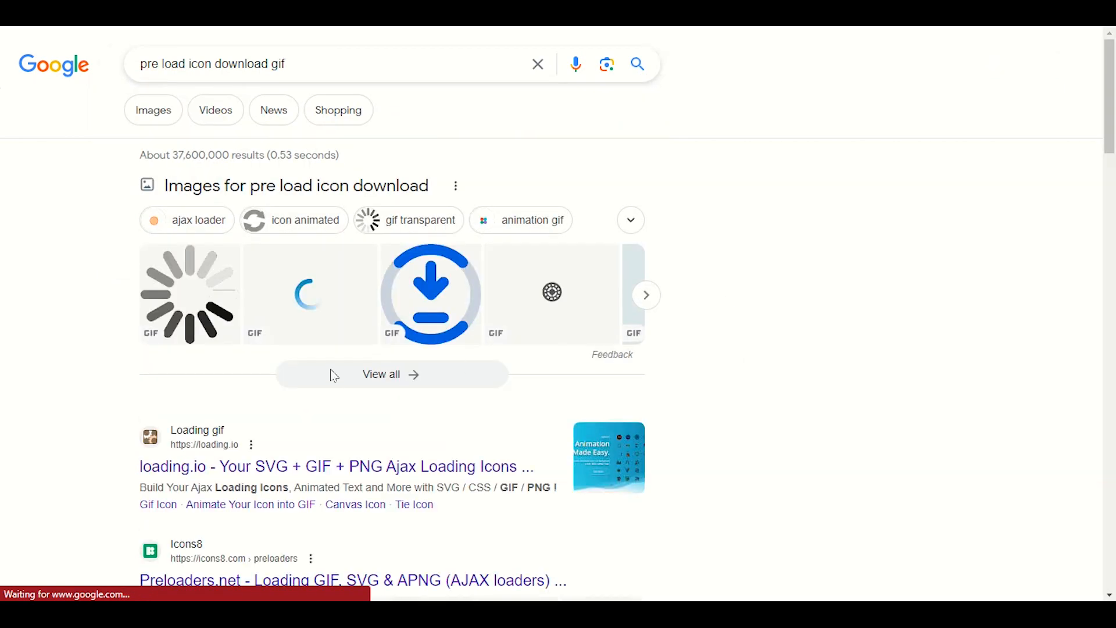
pyautogui.scroll(-3, 343, 337)
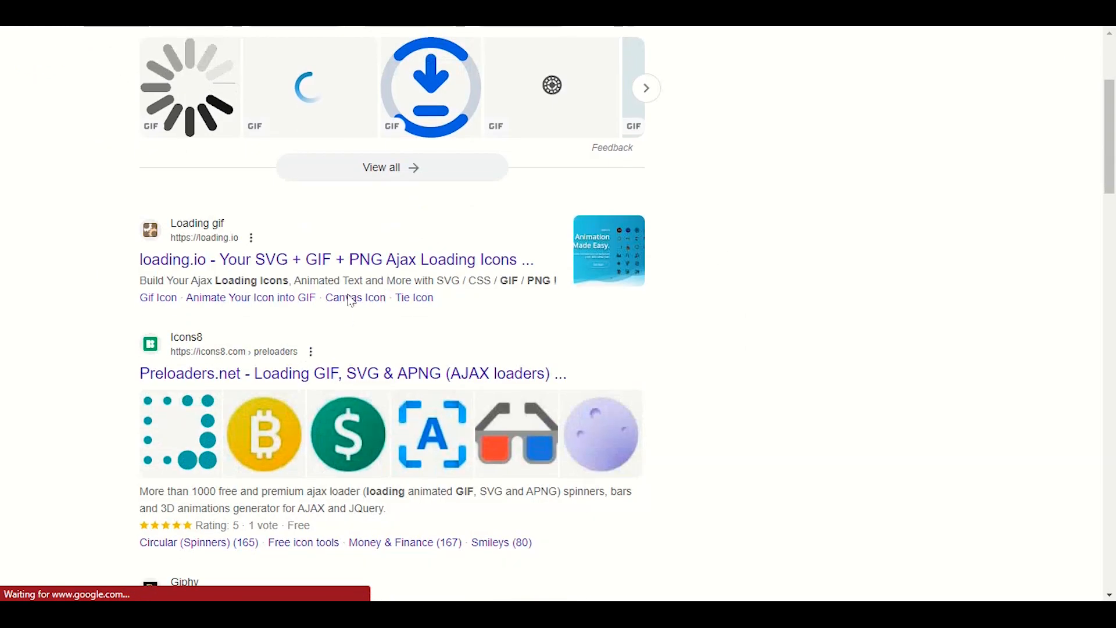
pyautogui.click(282, 294)
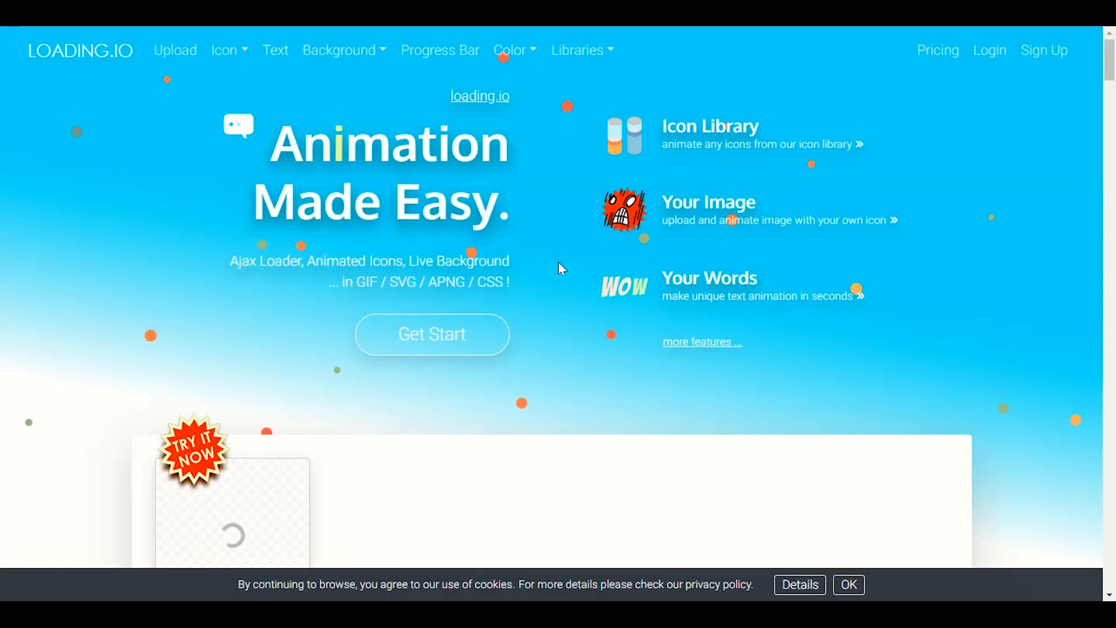
# - Choose the free blue open-ring spinner on loading.io and try to download it as a GIF
pyautogui.scroll(-5, 527, 256)
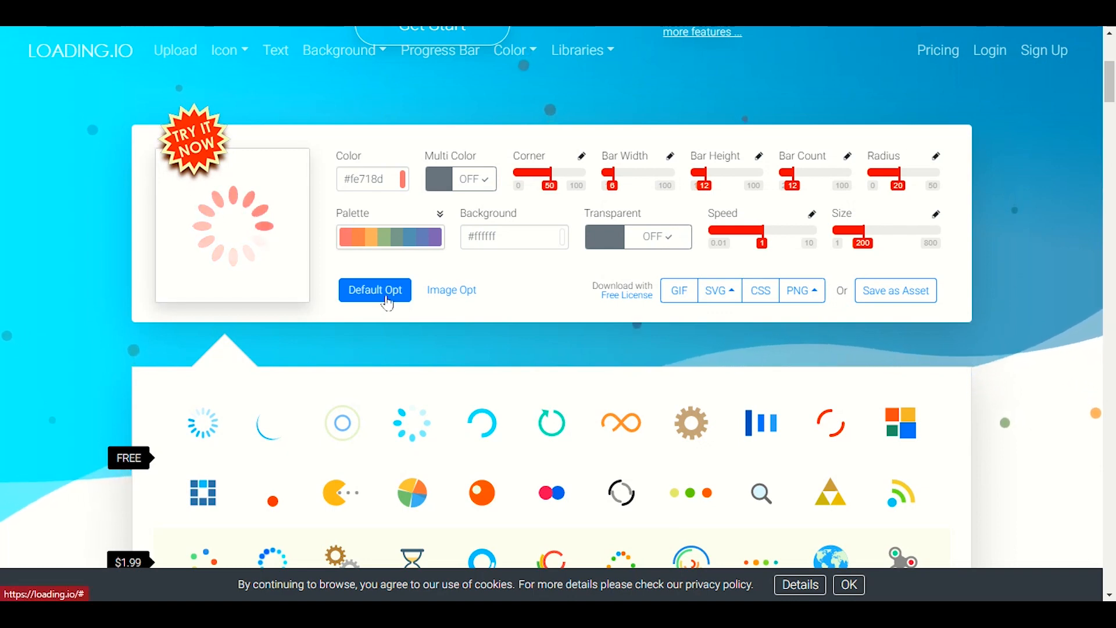
pyautogui.scroll(-3, 354, 299)
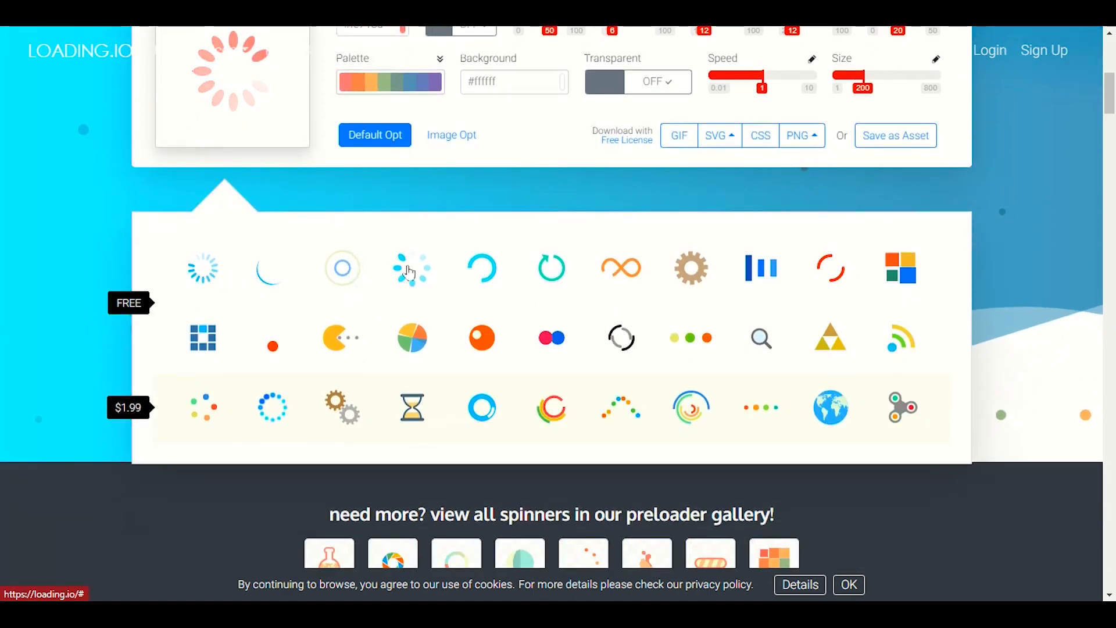
pyautogui.click(477, 270)
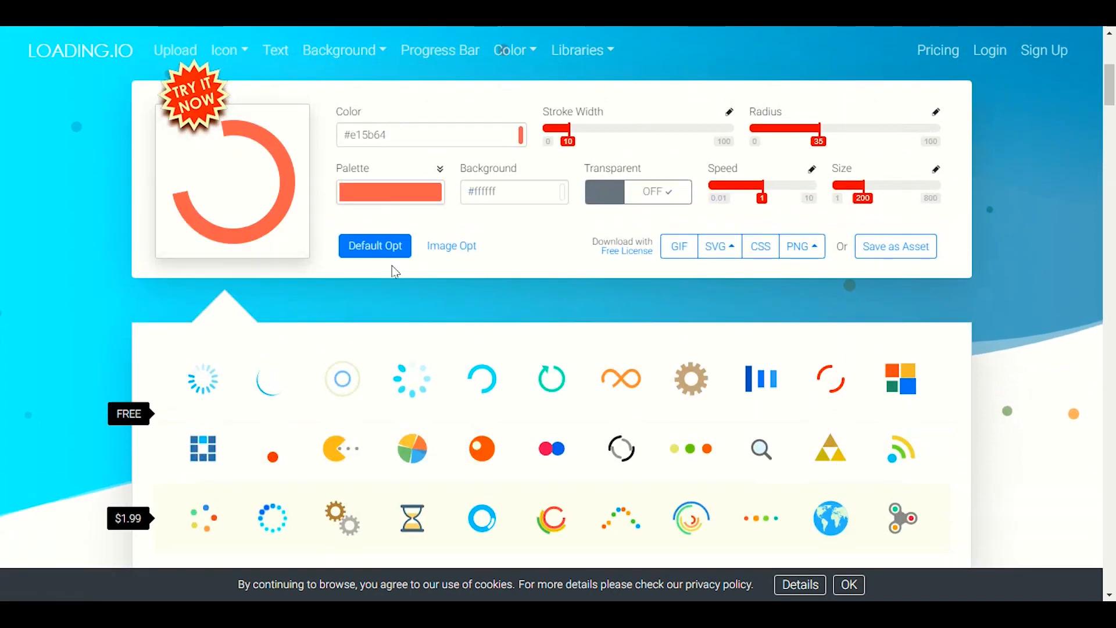
pyautogui.rightClick(229, 151)
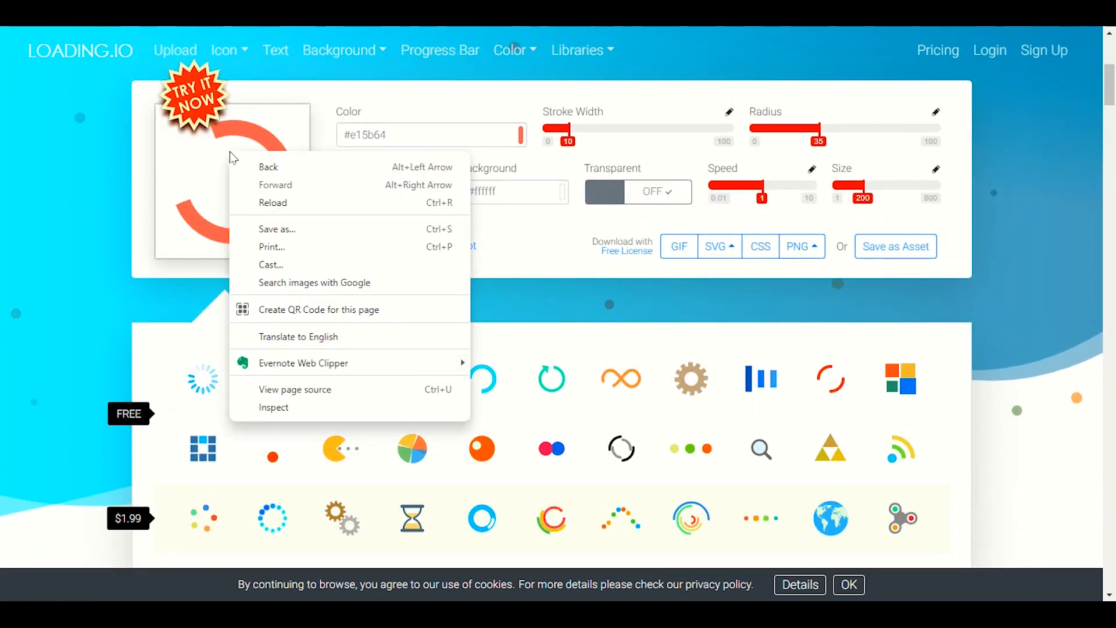
pyautogui.click(188, 186)
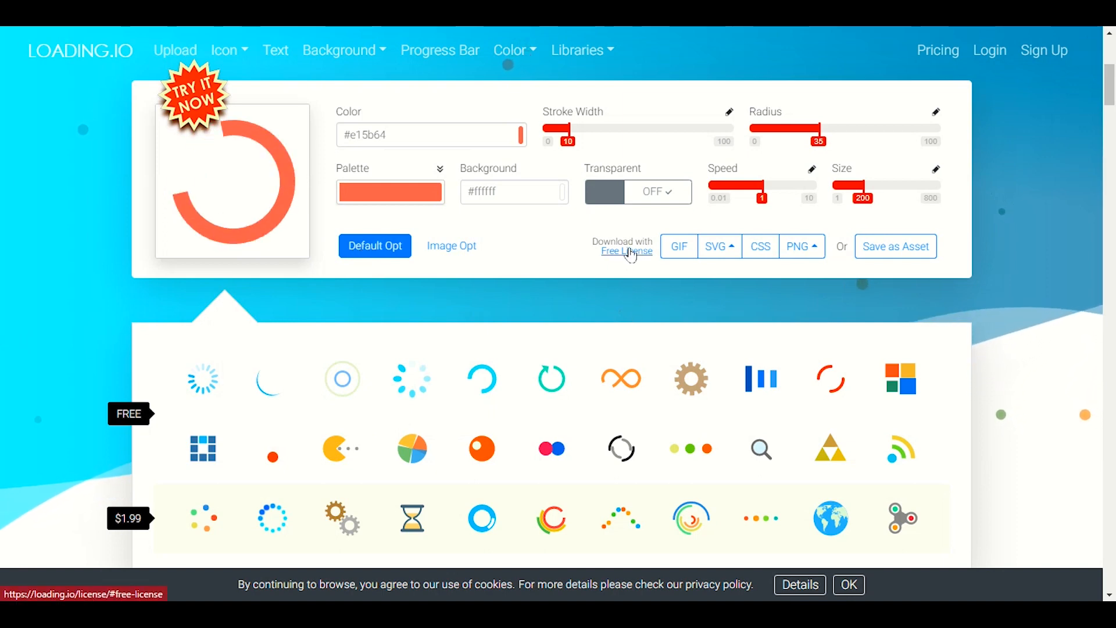
pyautogui.click(670, 249)
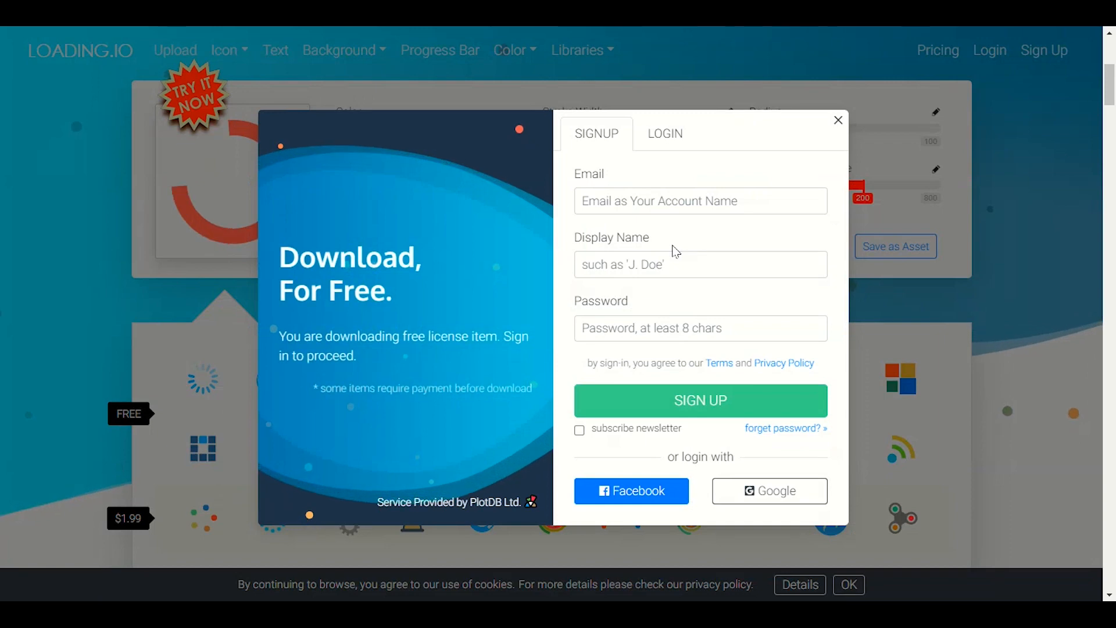
pyautogui.click(838, 120)
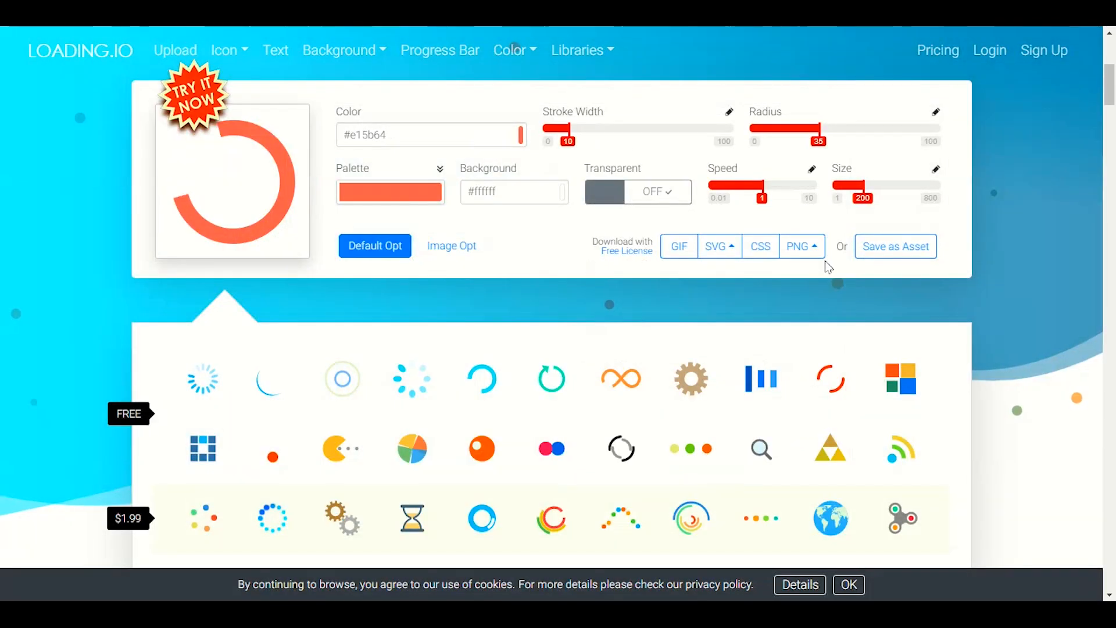
pyautogui.click(678, 247)
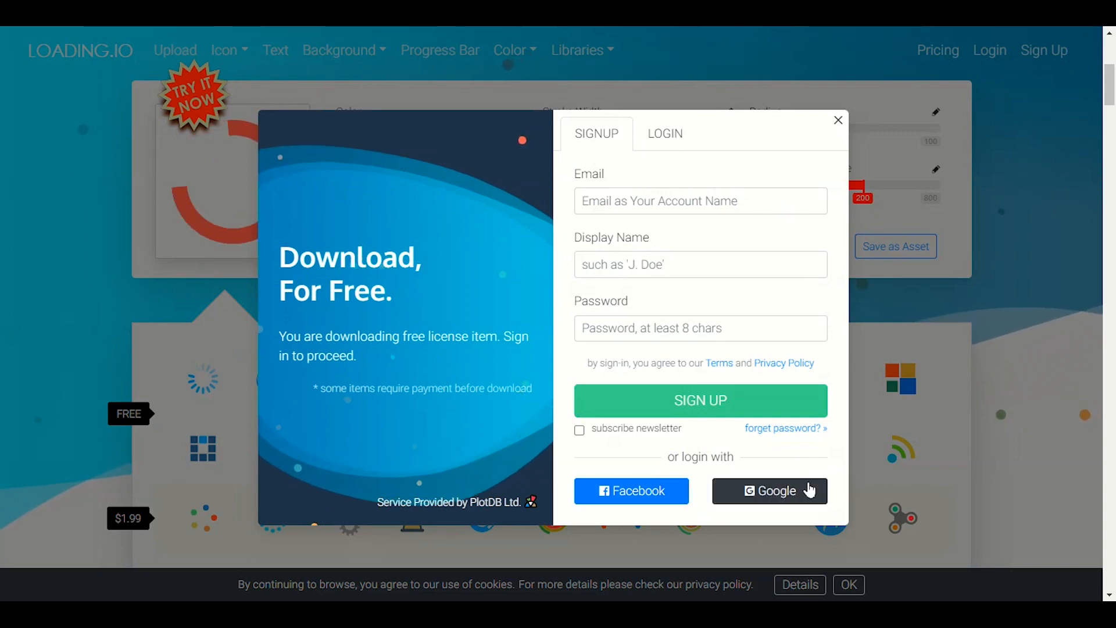
# - Return to the Google results, open the Preloaders site and download the free Winter snowflake animation to the Desktop as Winter.gif
pyautogui.hotkey('alt', 'Left')
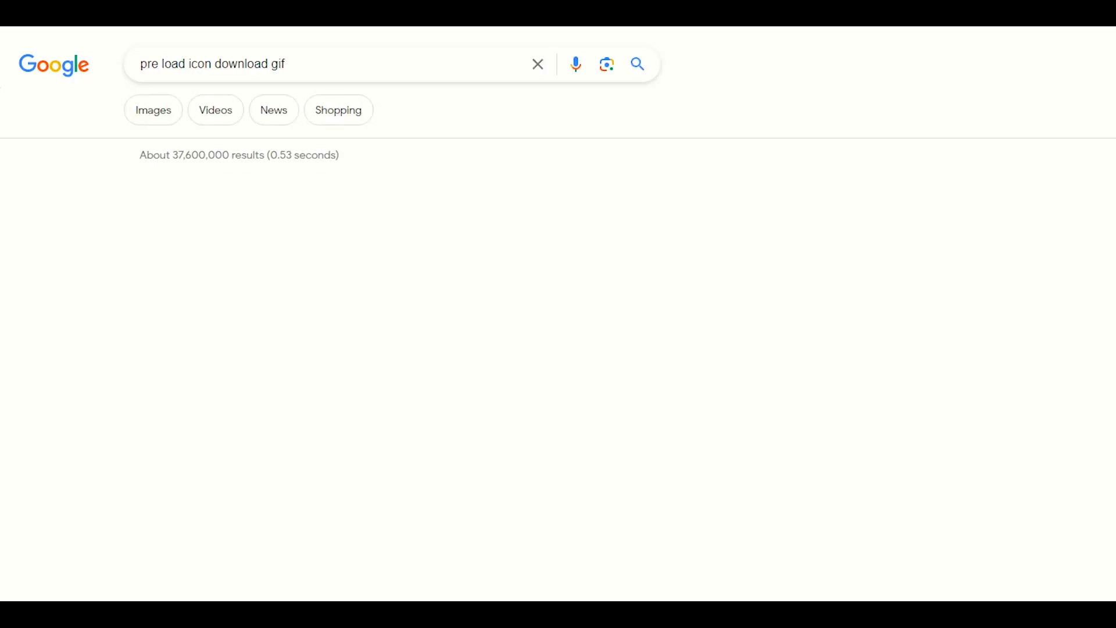
pyautogui.scroll(-3, 10, 236)
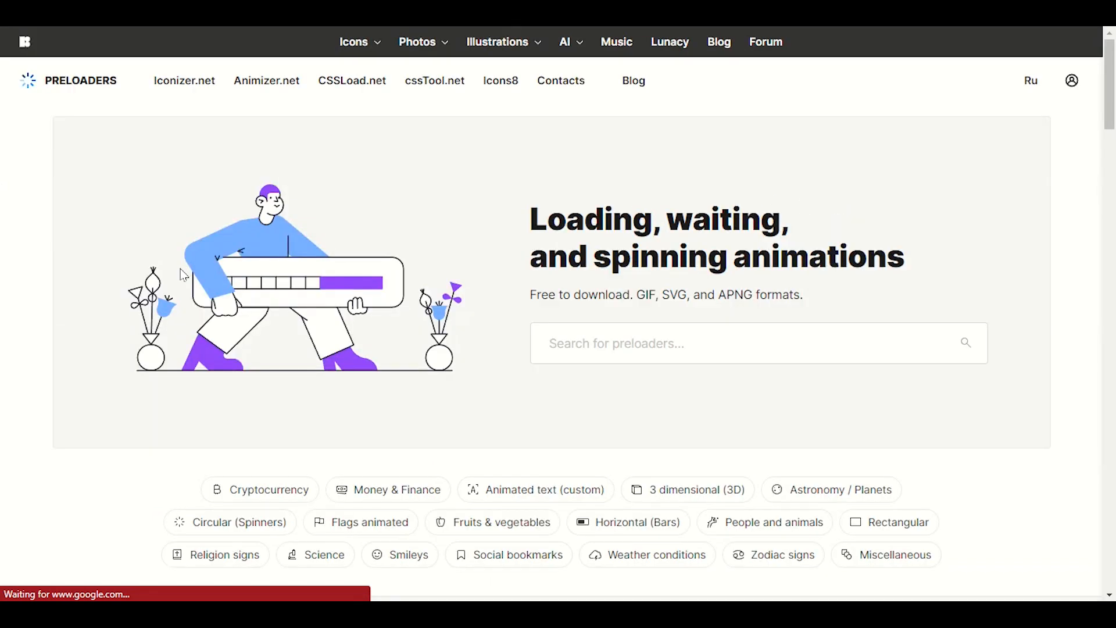
pyautogui.scroll(-10, 184, 275)
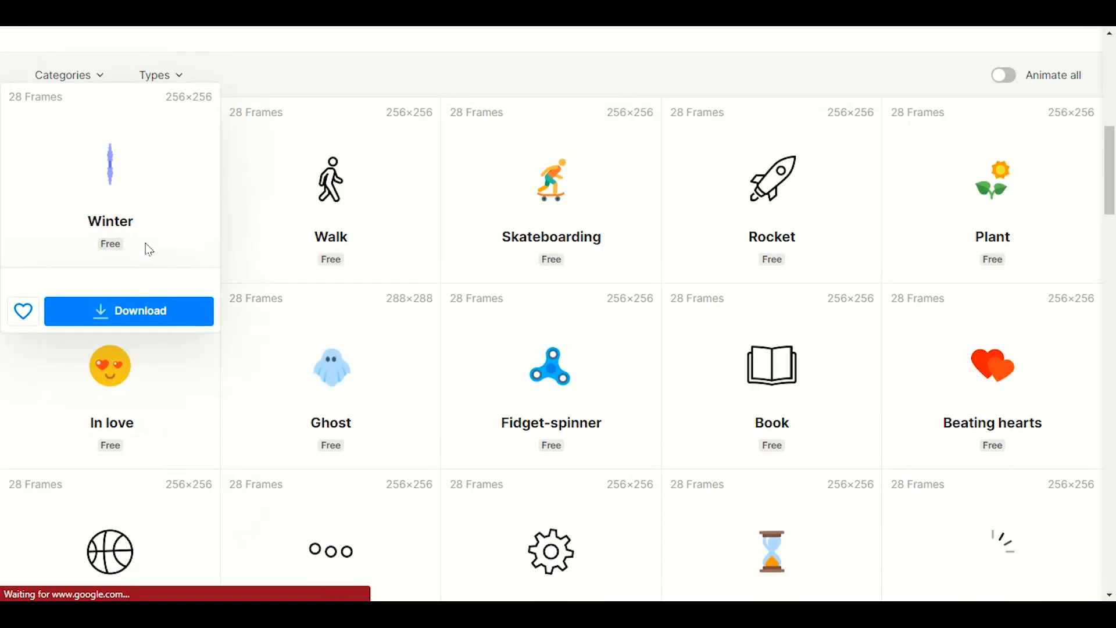
pyautogui.scroll(4, 145, 233)
pyautogui.scroll(-3, 143, 191)
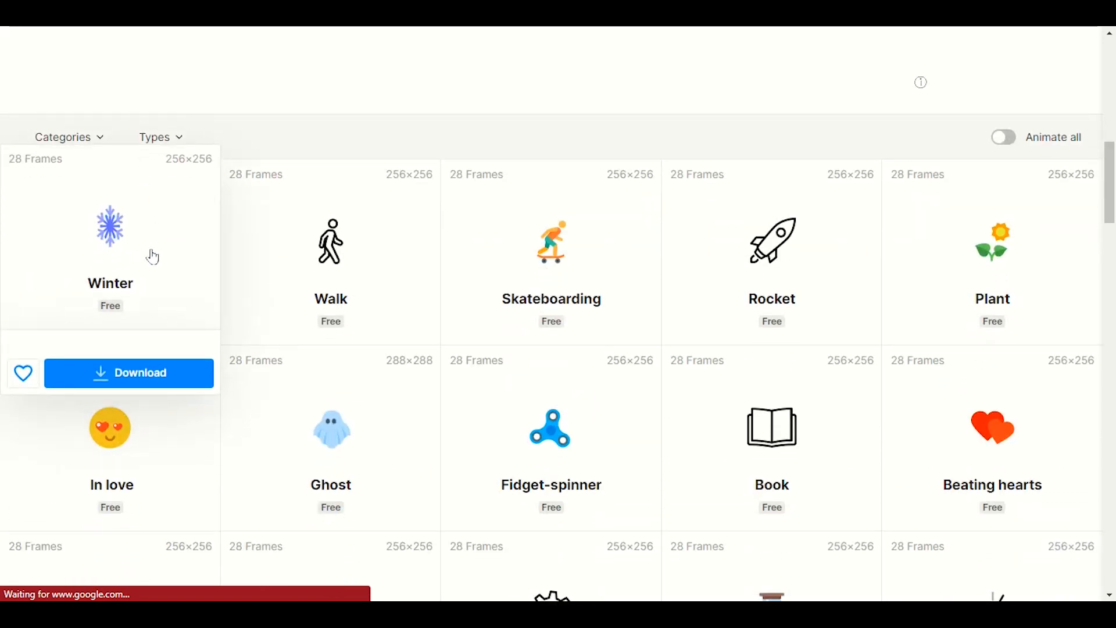
pyautogui.click(163, 369)
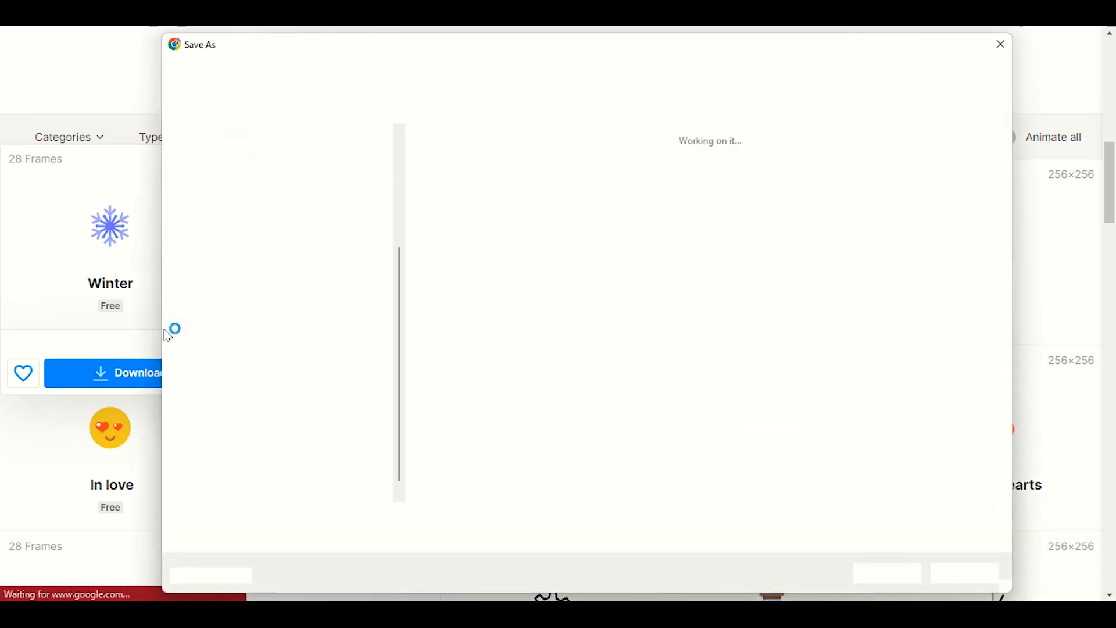
pyautogui.click(220, 273)
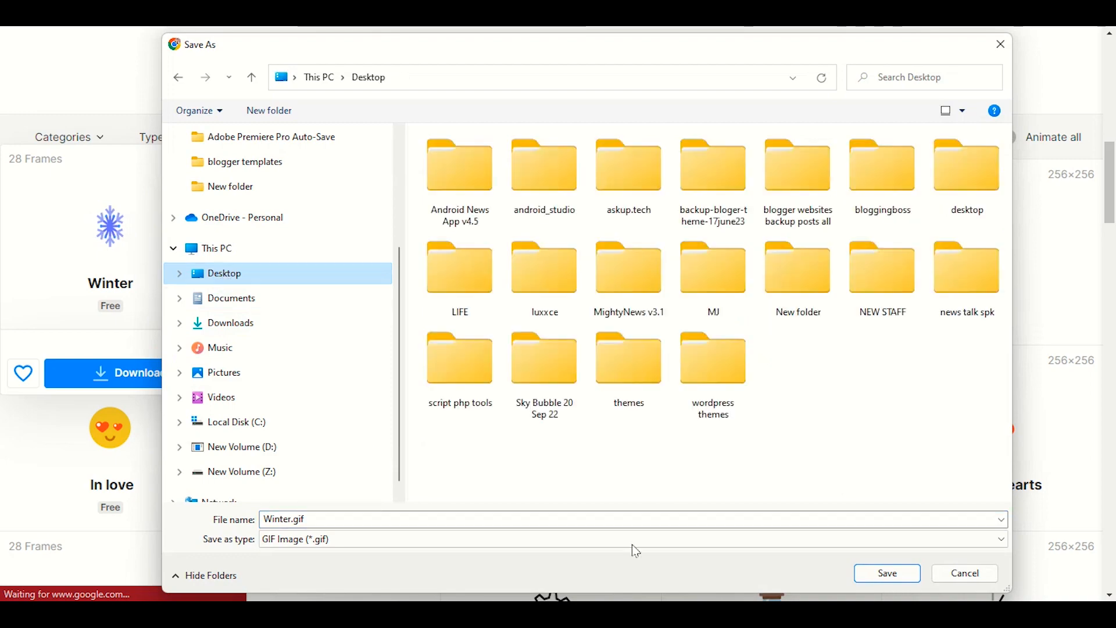
pyautogui.click(886, 574)
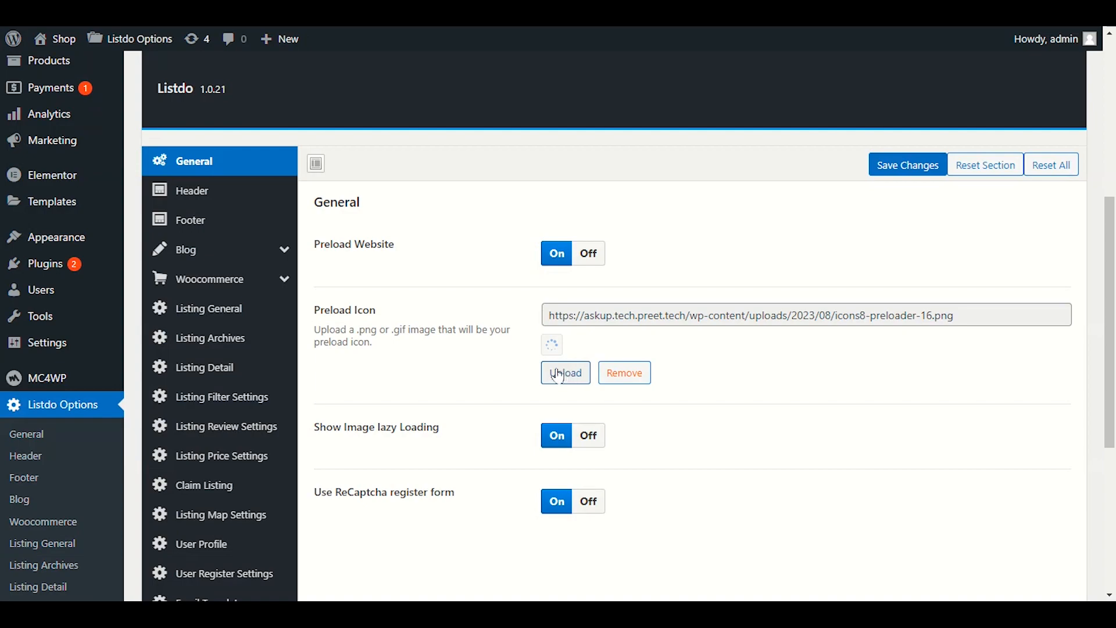
# - Upload Winter.gif from the Desktop as the Listdo Preload Icon and save the changes
pyautogui.click(558, 373)
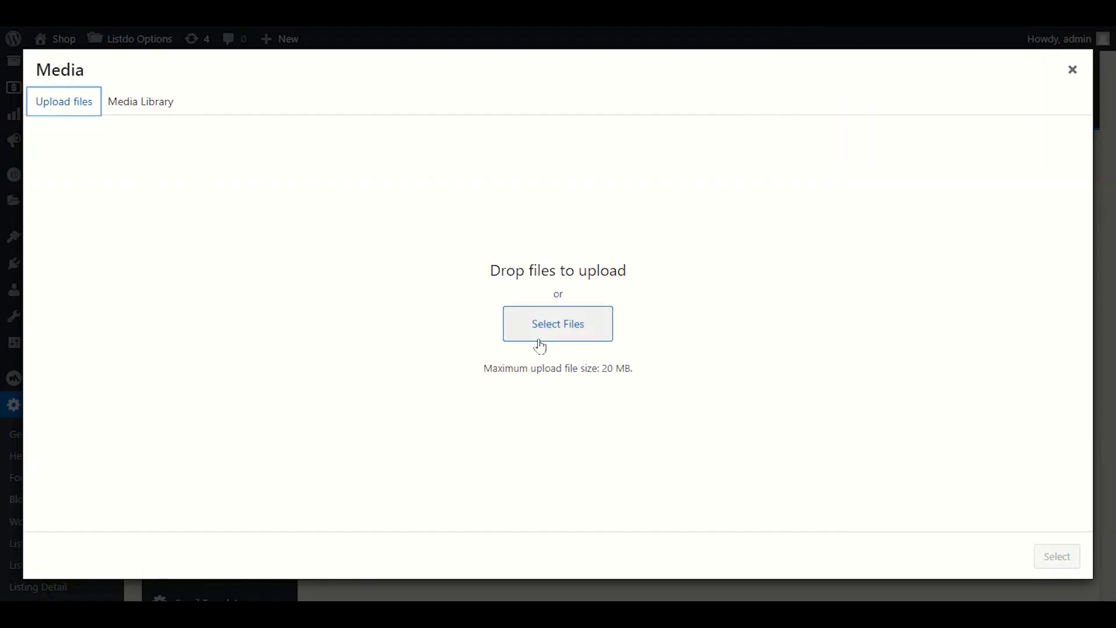
pyautogui.click(548, 327)
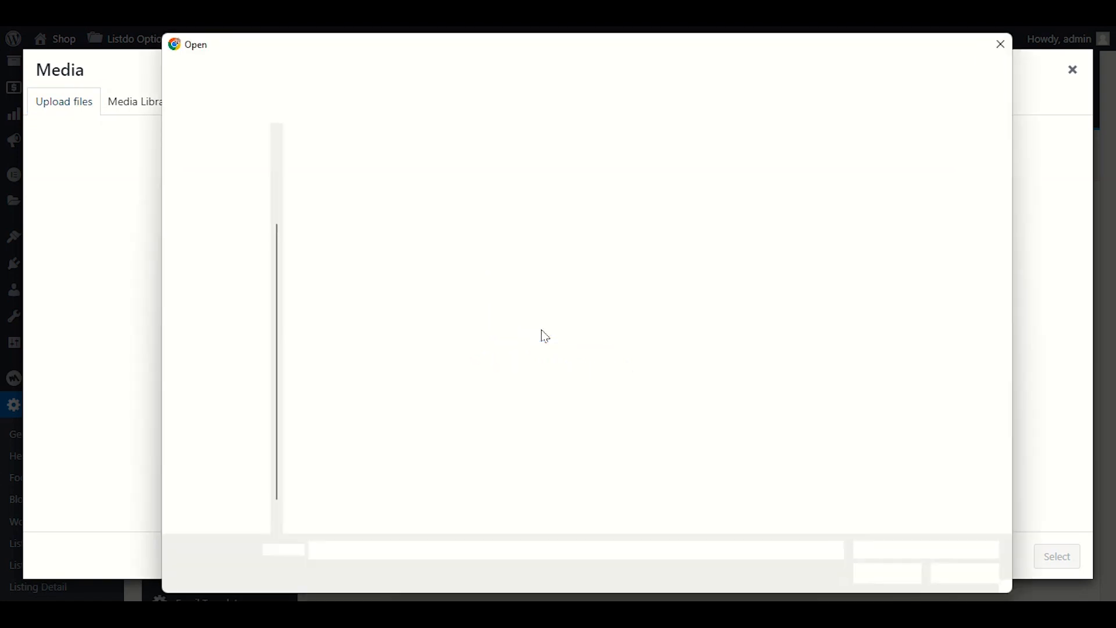
pyautogui.scroll(-2, 667, 424)
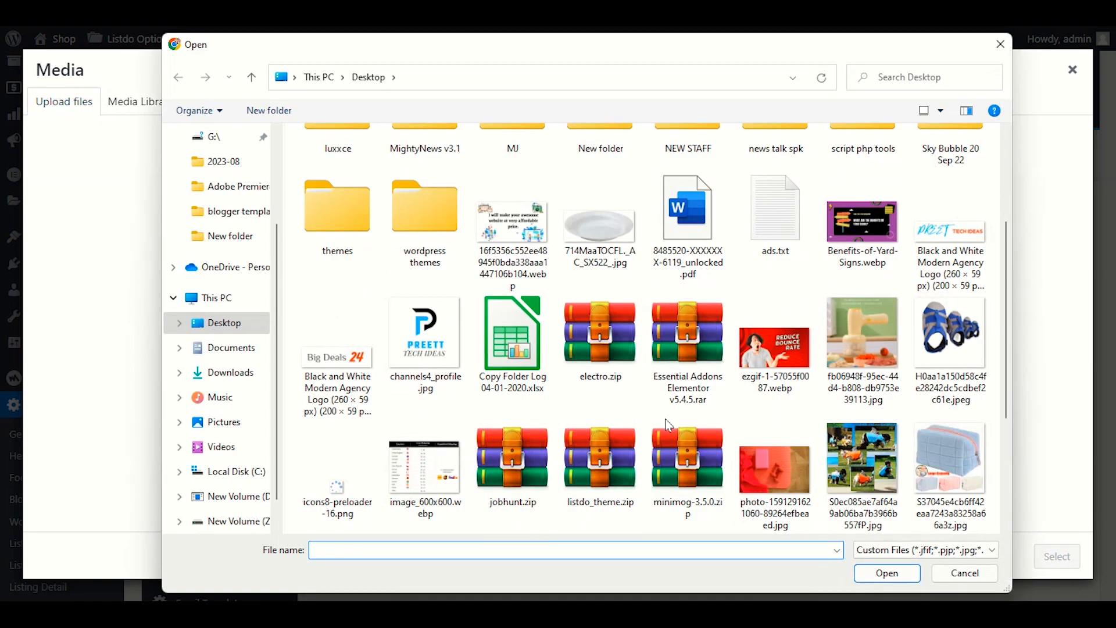
pyautogui.scroll(-3, 647, 418)
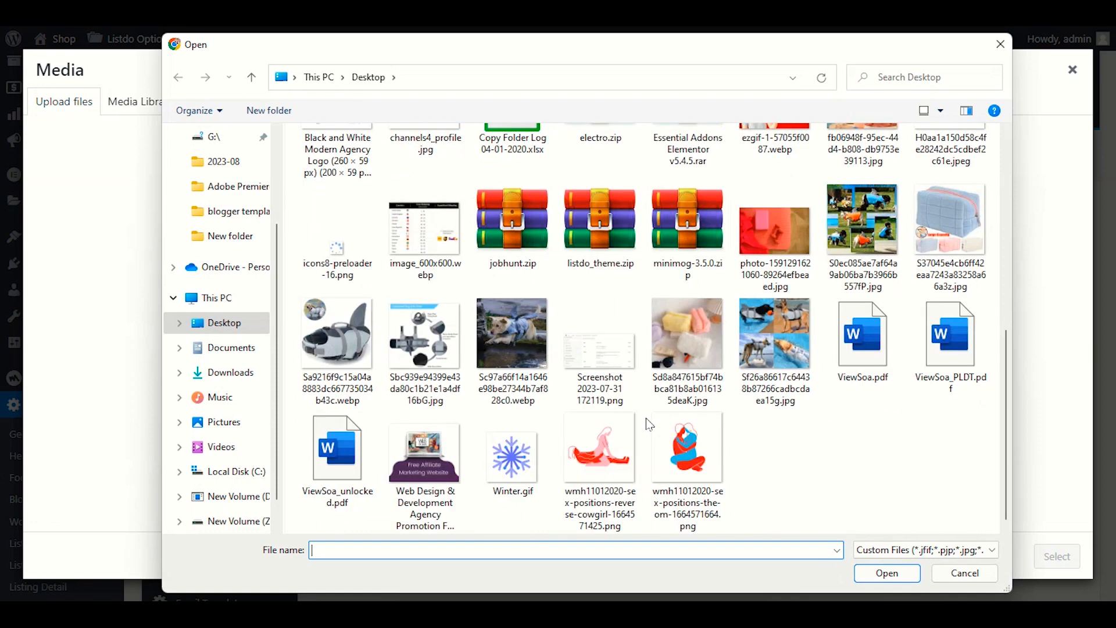
pyautogui.doubleClick(531, 455)
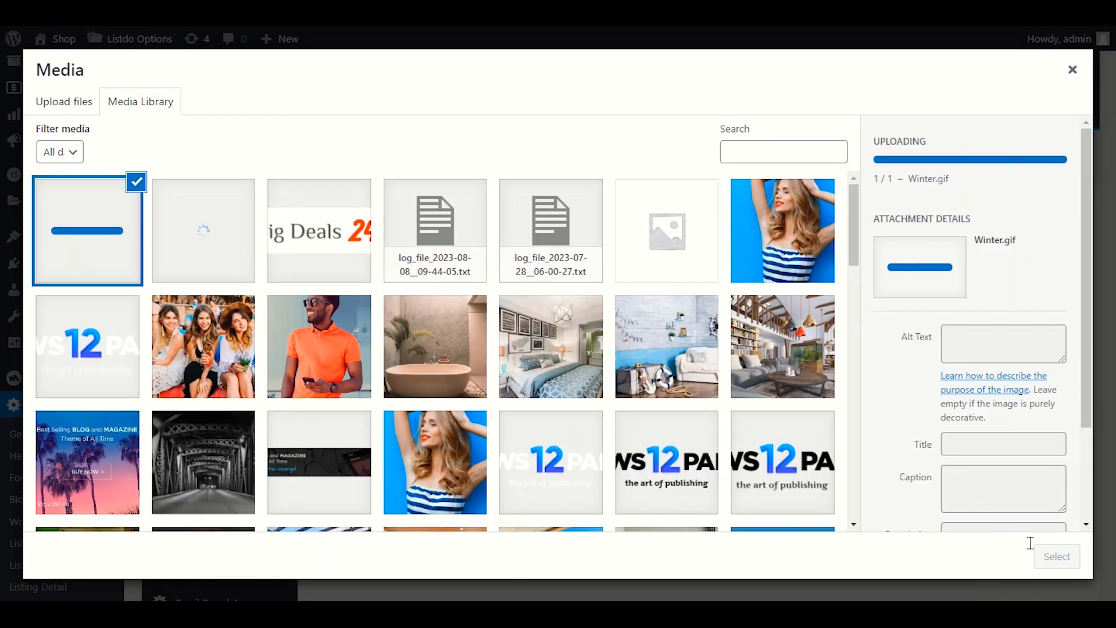
pyautogui.click(1049, 556)
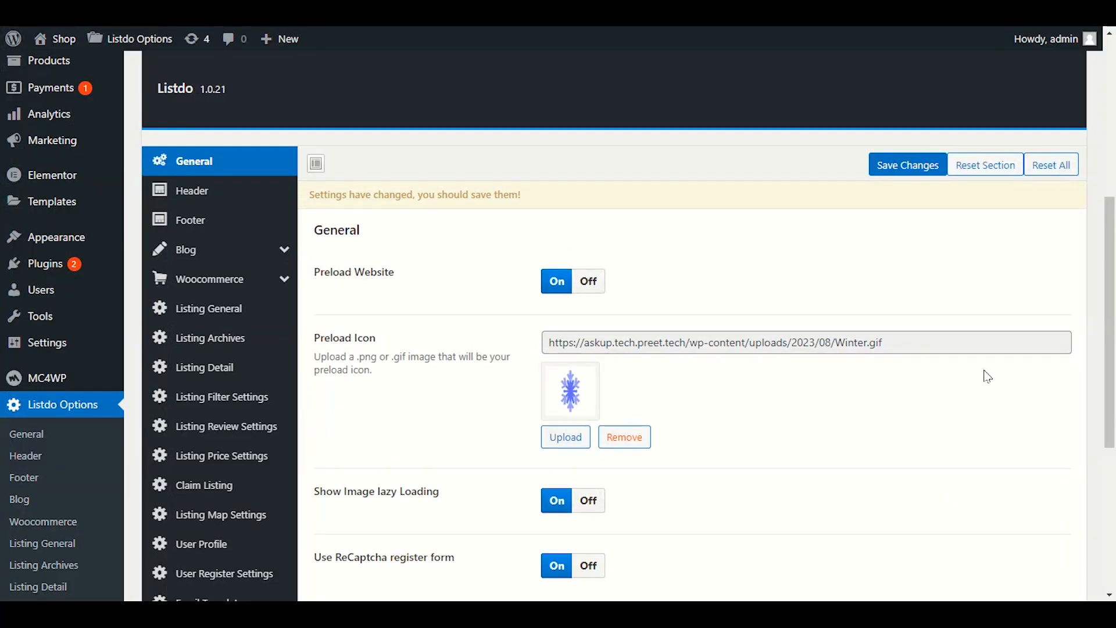
pyautogui.click(894, 167)
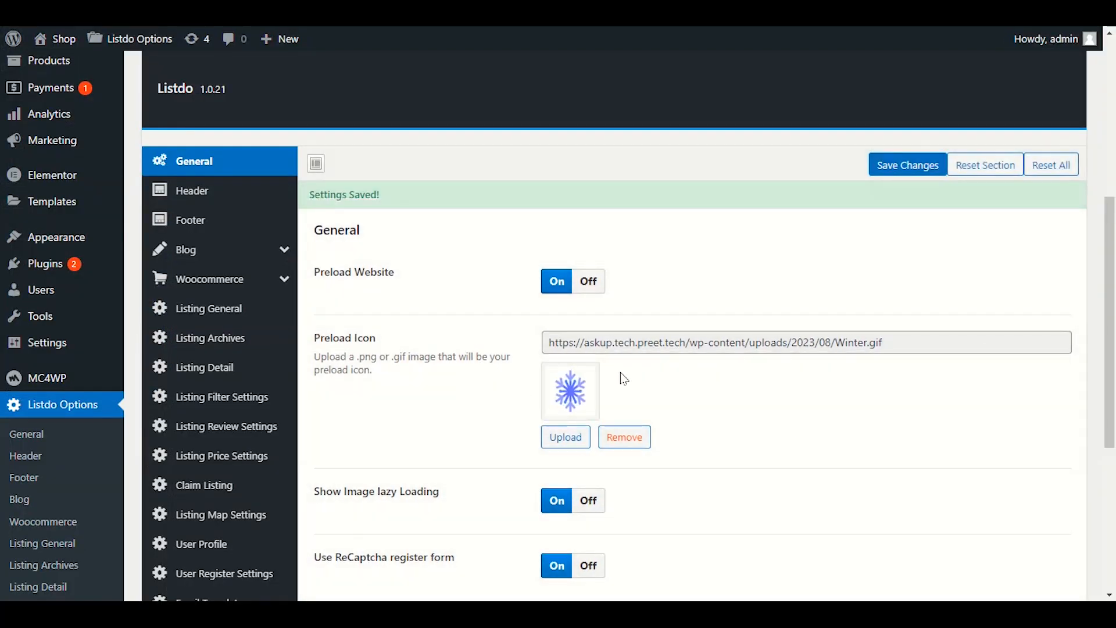
pyautogui.moveTo(815, 614)
pyautogui.click(897, 540)
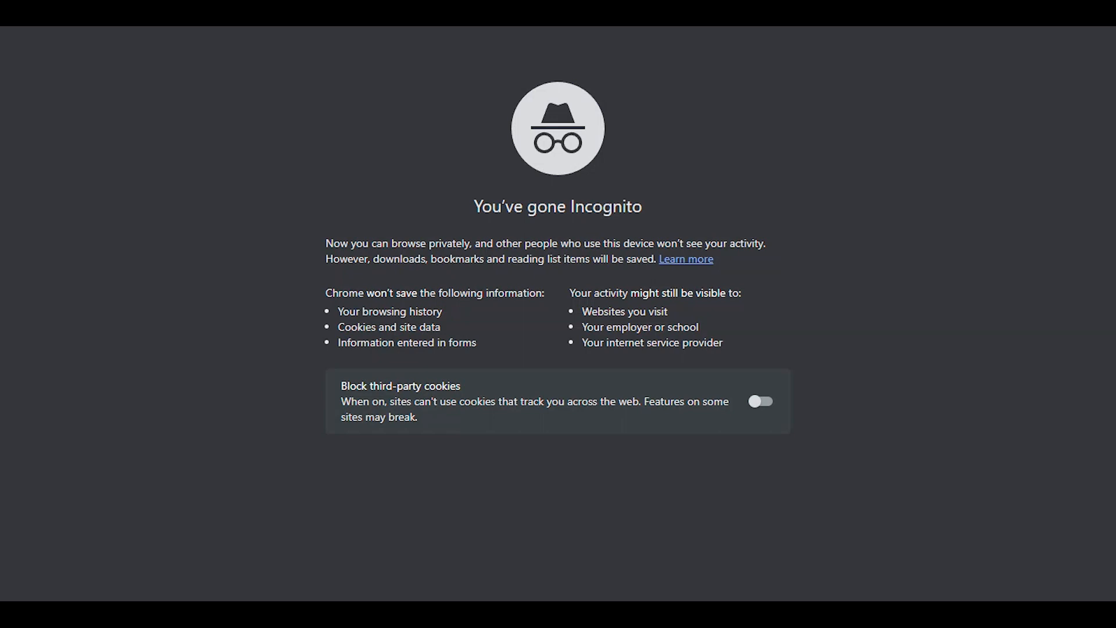
pyautogui.write('https://askup.tech.preet.tech/')
pyautogui.press('Return')
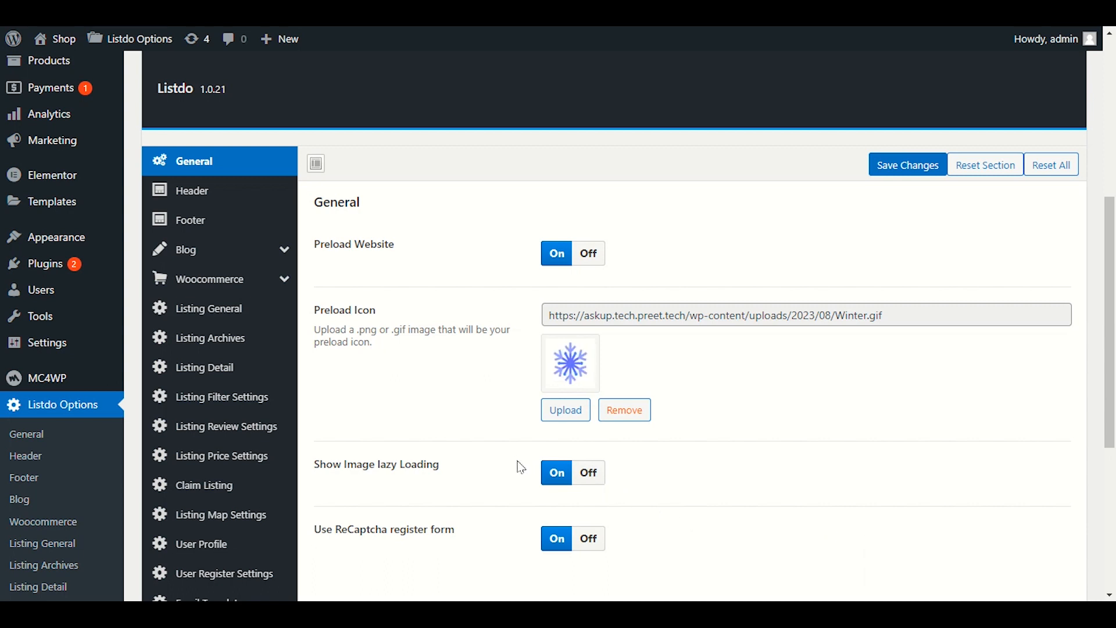
# - Go to the Listdo Header options and set the Header Layout Type to Header 3
pyautogui.scroll(-1, 520, 463)
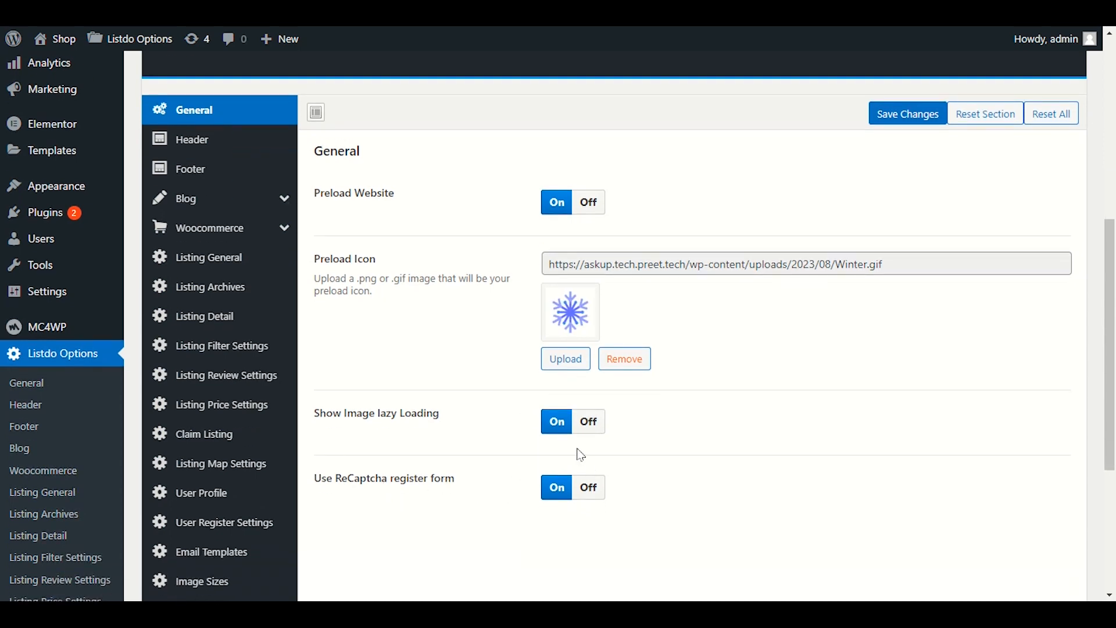
pyautogui.scroll(3, 546, 453)
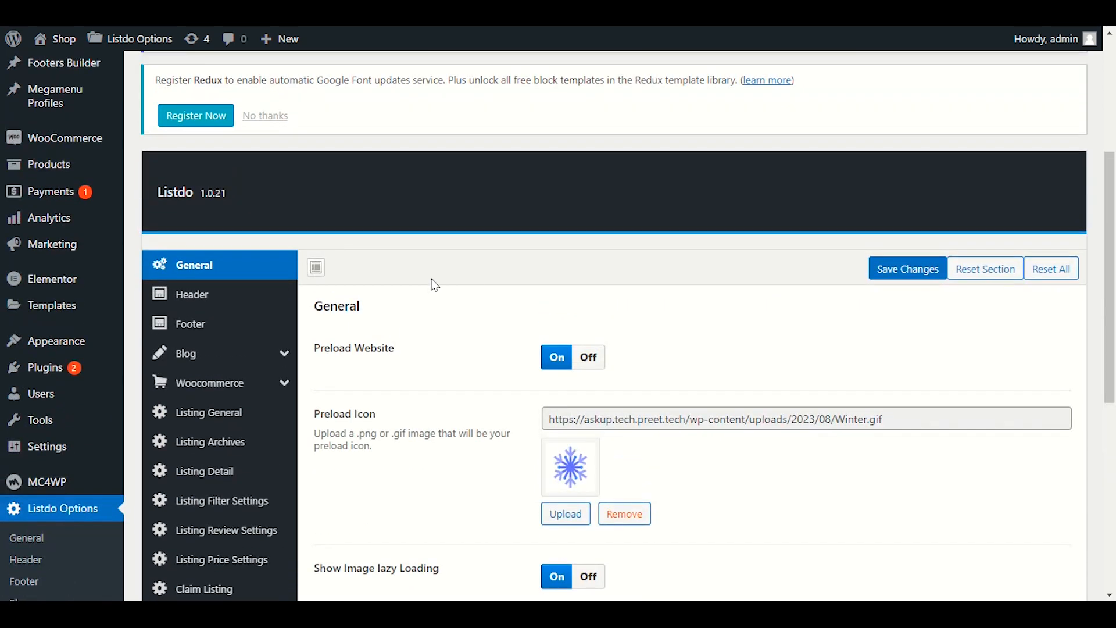
pyautogui.click(255, 304)
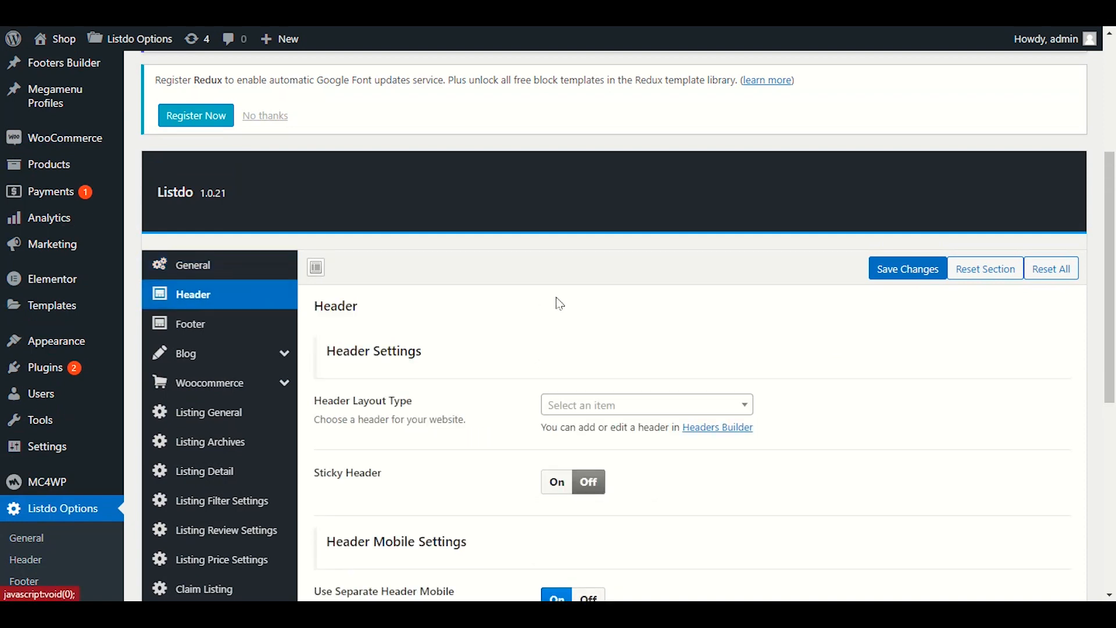
pyautogui.scroll(-2, 560, 302)
pyautogui.click(575, 302)
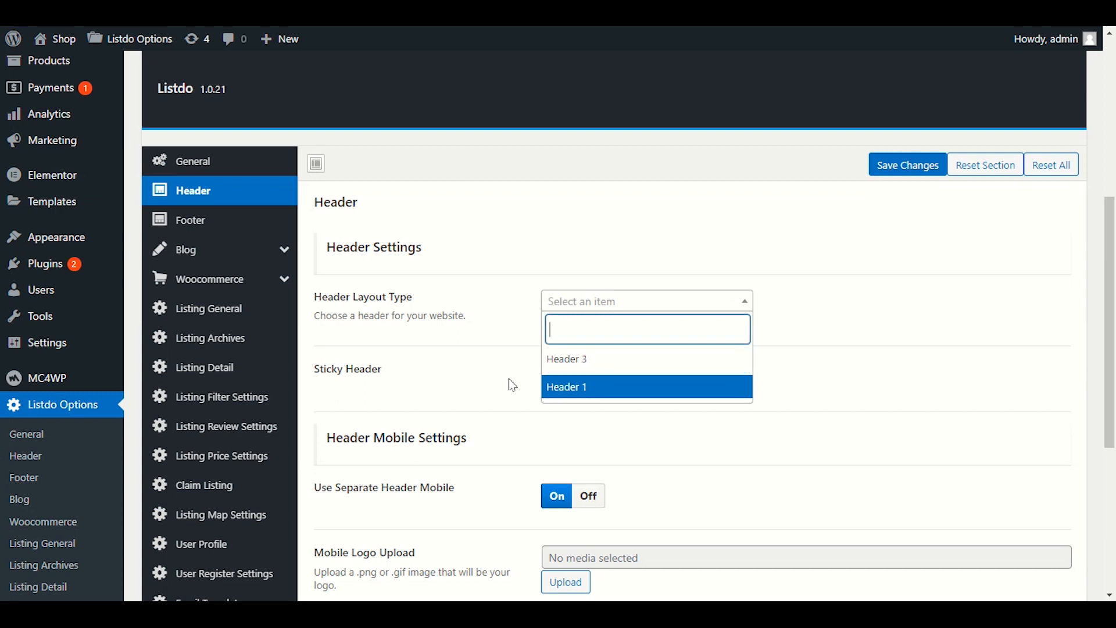
pyautogui.click(552, 367)
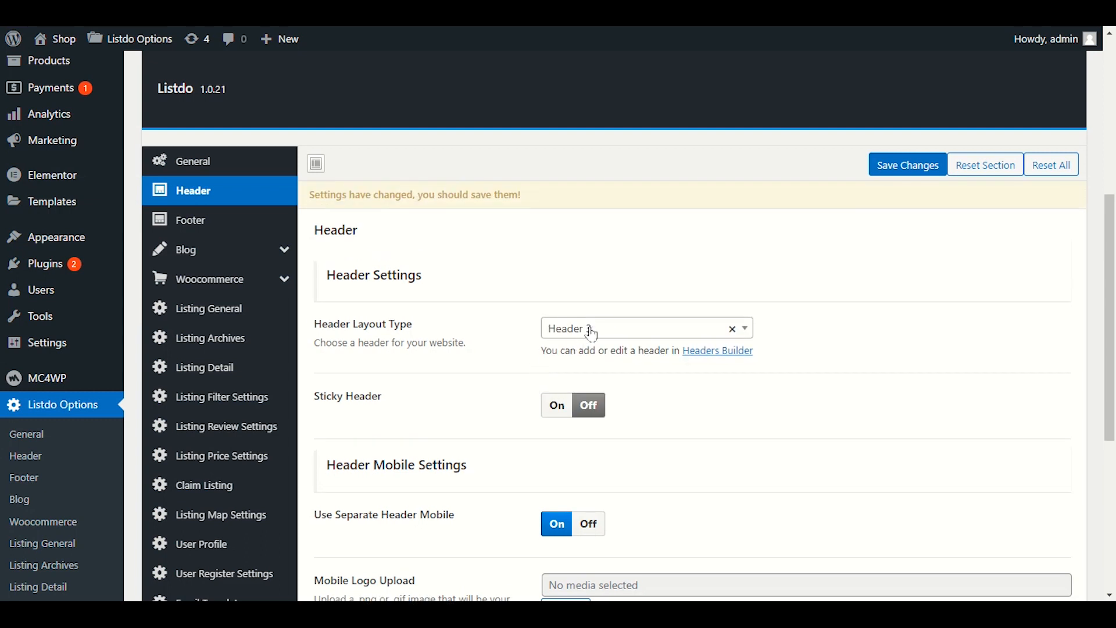
# - Review the Header Layout Type field and view the list of all headers in the Headers Builder
pyautogui.click(592, 334)
pyautogui.click(480, 371)
pyautogui.moveTo(666, 355); pyautogui.dragTo(845, 350)
pyautogui.click(846, 347)
pyautogui.click(731, 347)
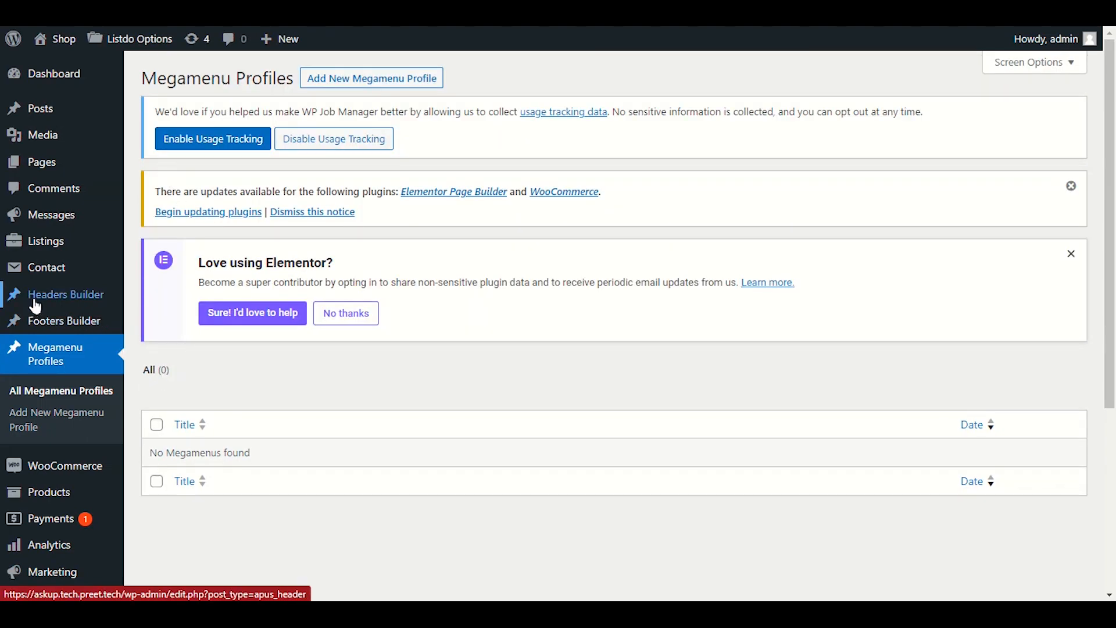
pyautogui.moveTo(121, 304)
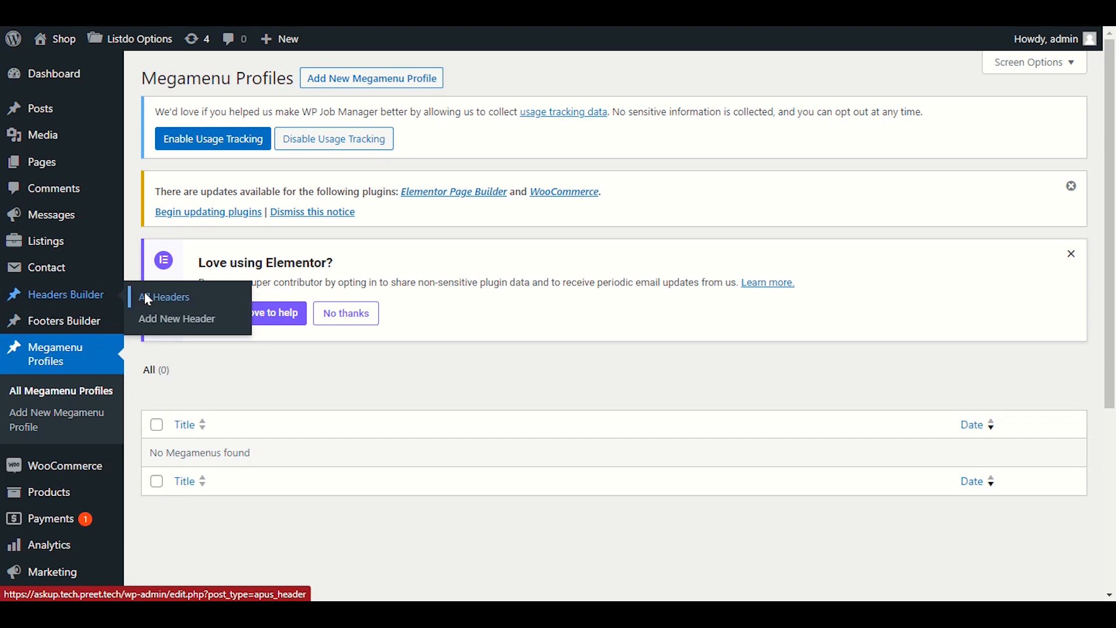
pyautogui.click(145, 295)
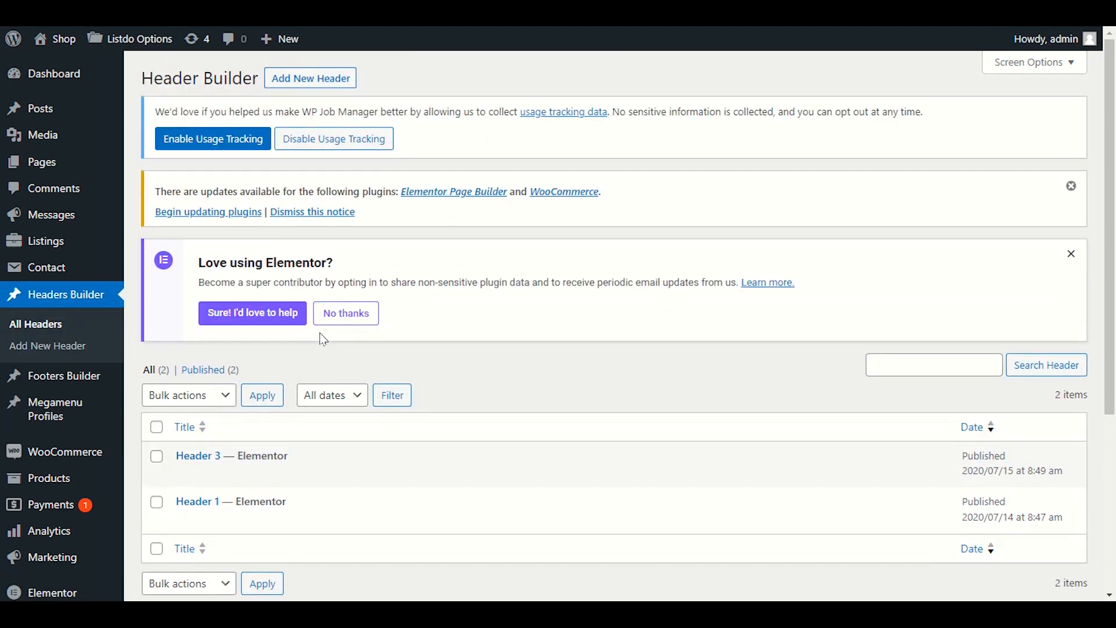
pyautogui.moveTo(210, 469)
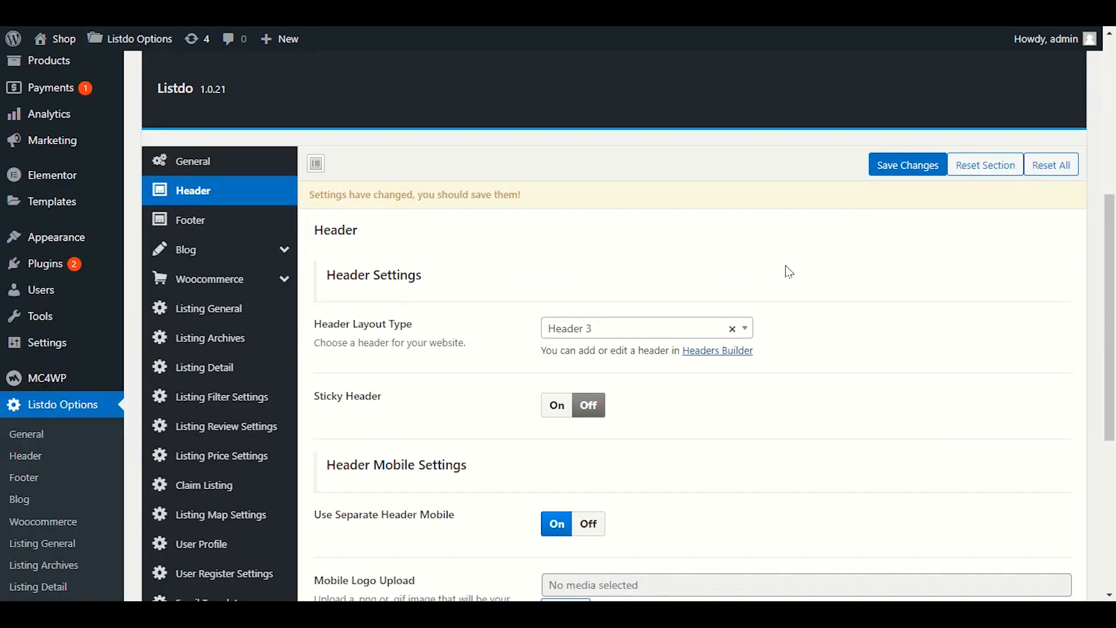
# - Review the Header Layout Type choices in the Listdo Header options and turn on Sticky Header
pyautogui.click(582, 326)
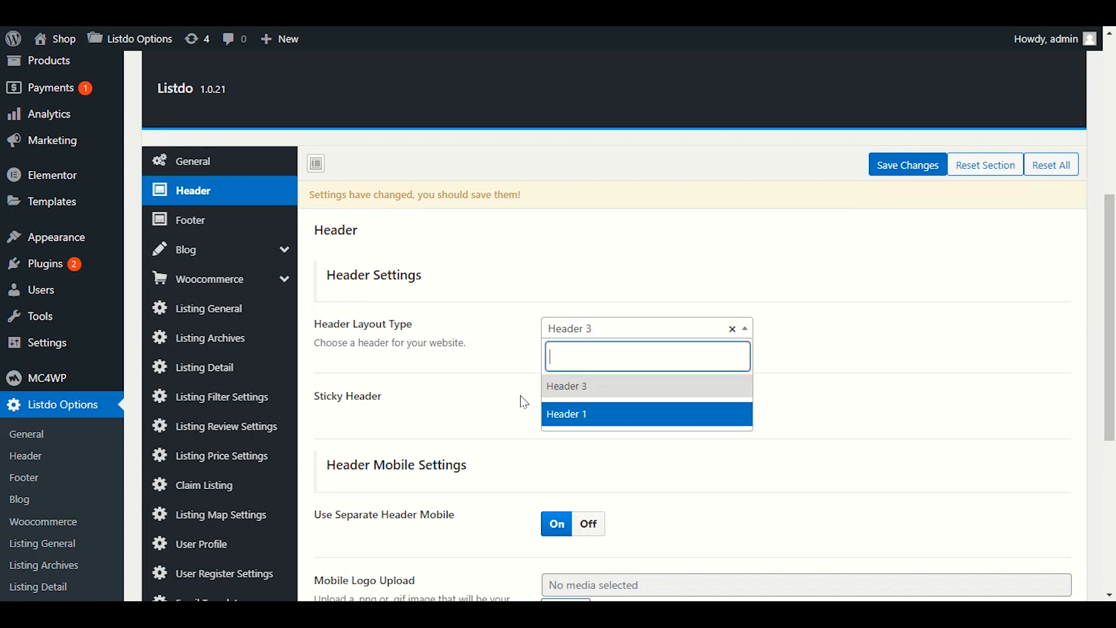
pyautogui.click(530, 384)
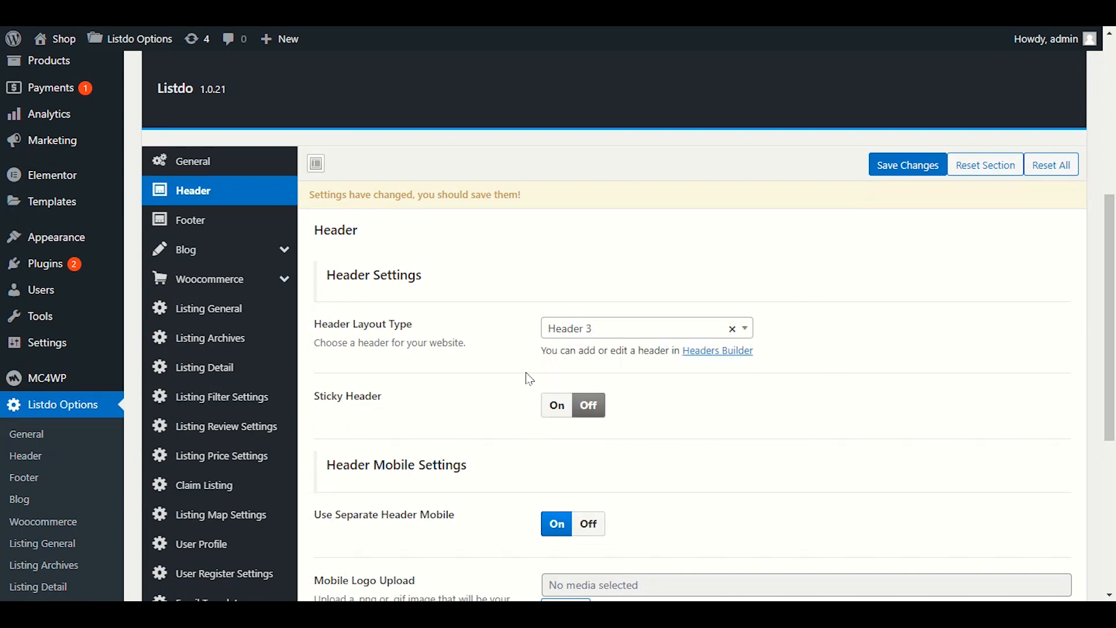
pyautogui.scroll(-2, 529, 378)
pyautogui.click(553, 304)
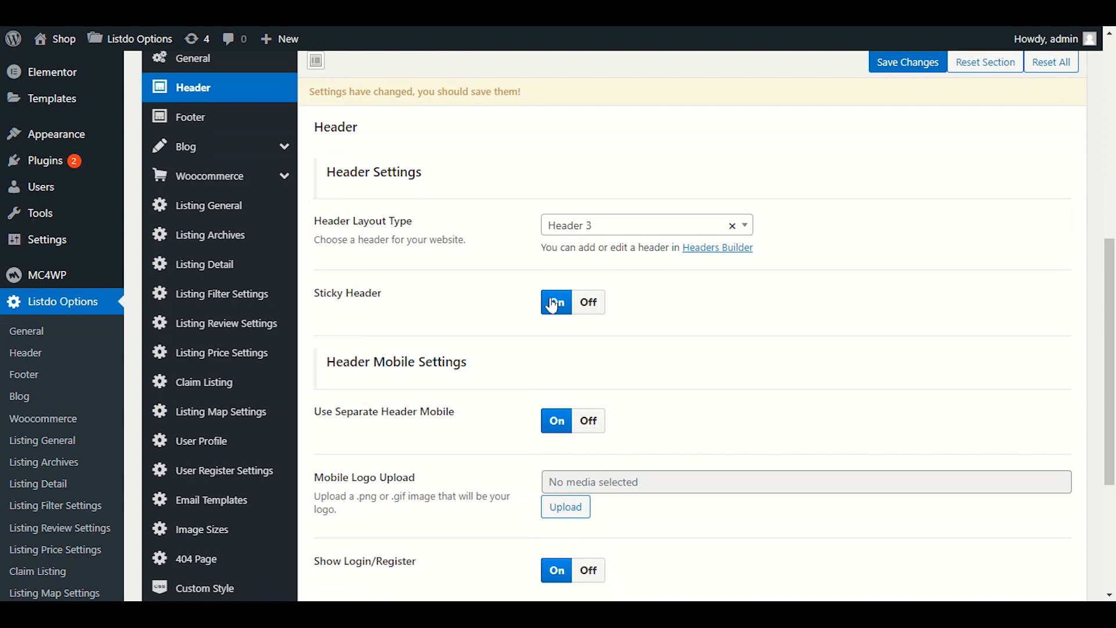
pyautogui.moveTo(816, 613)
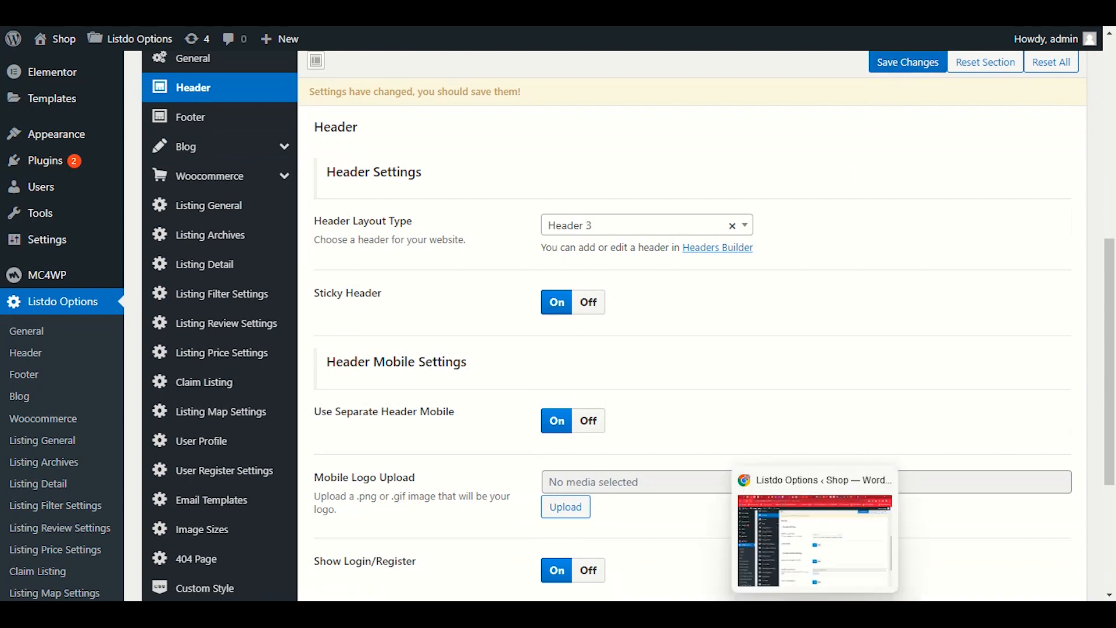
pyautogui.click(1104, 7)
pyautogui.click(1064, 45)
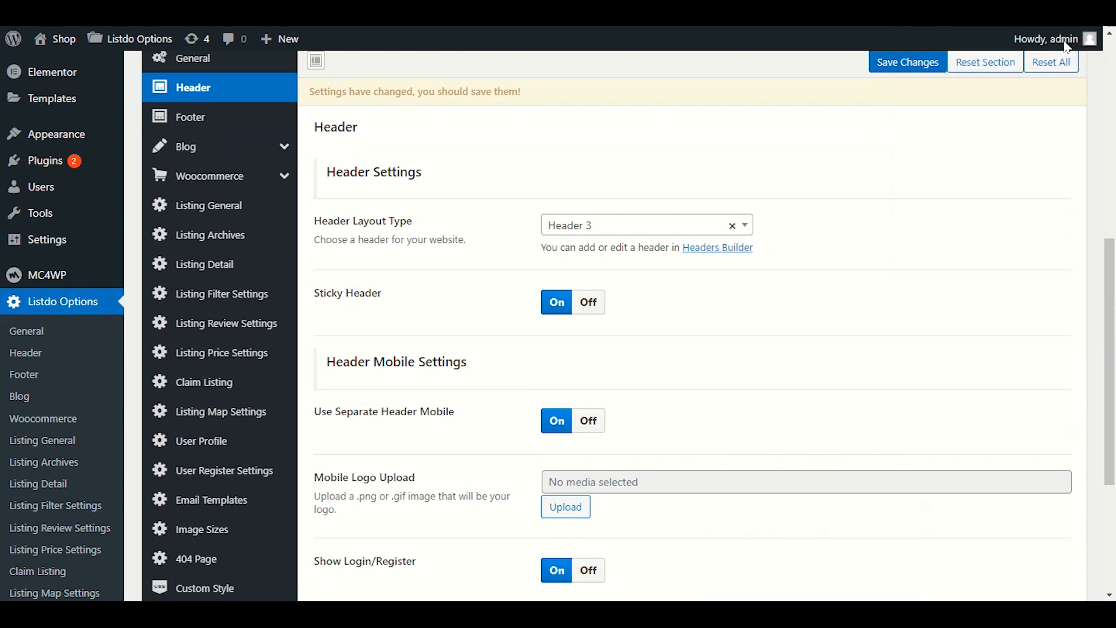
pyautogui.write('https://askup.tech.preet.tech/')
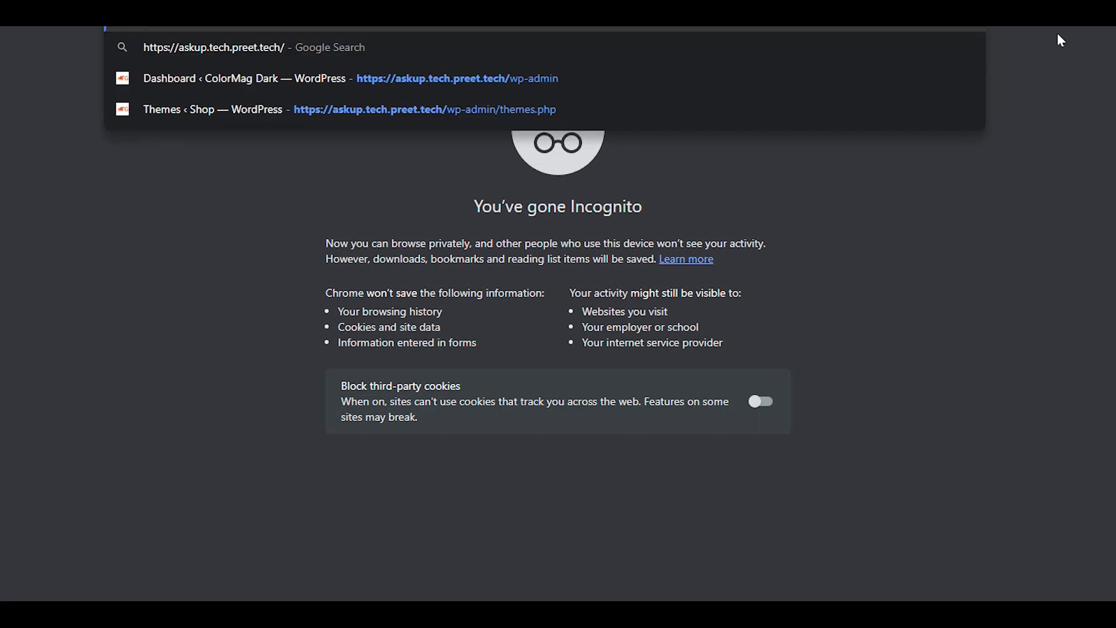
pyautogui.press('Return')
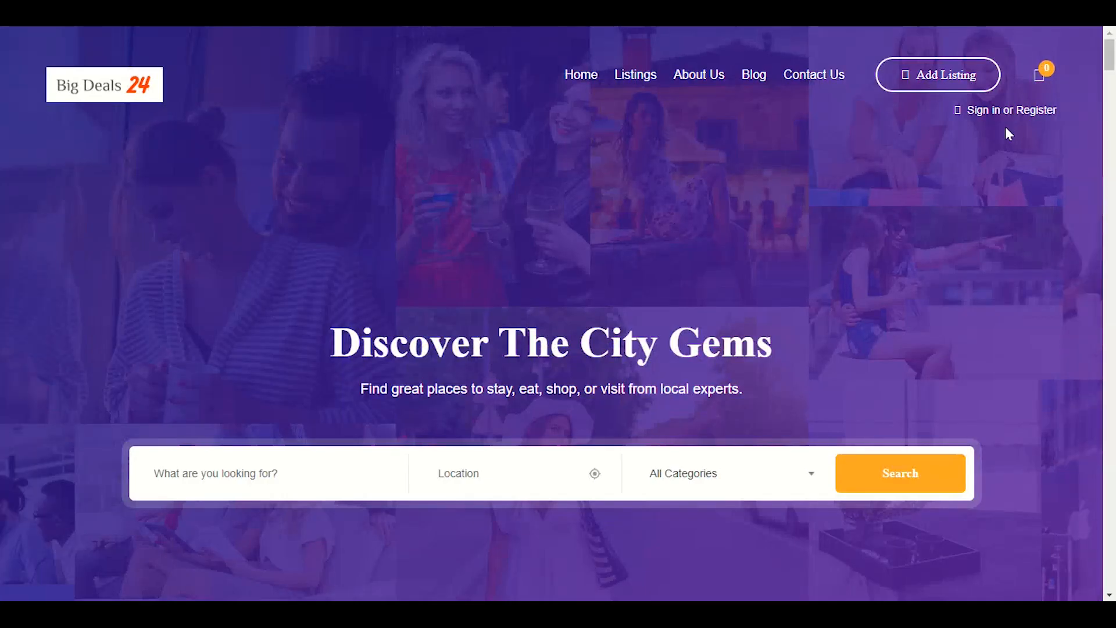
pyautogui.scroll(-6, 516, 179)
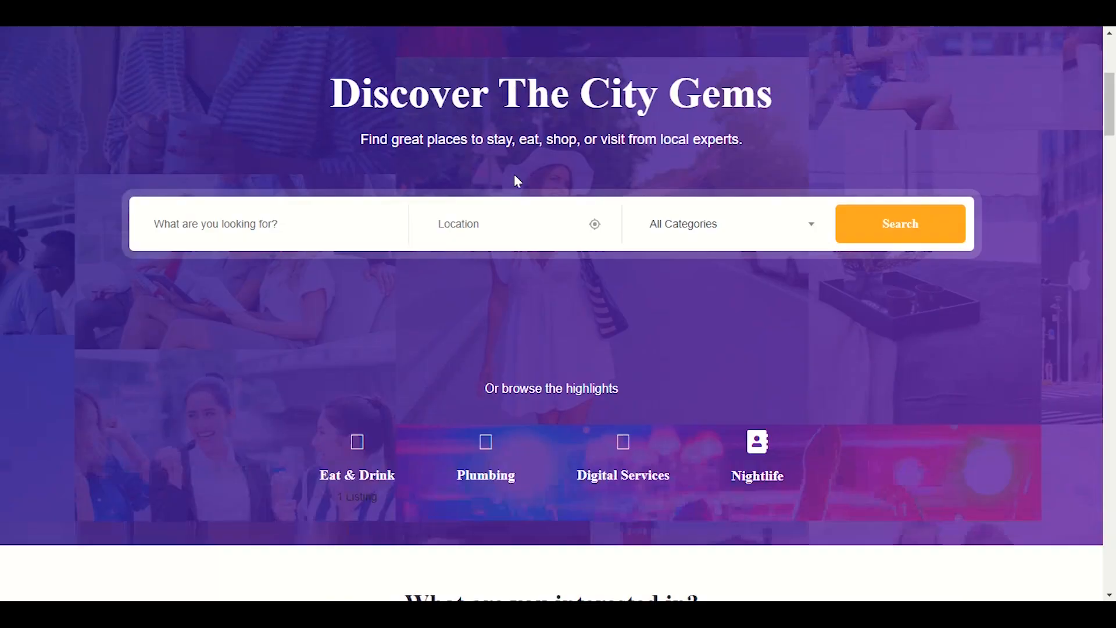
pyautogui.scroll(-3, 514, 175)
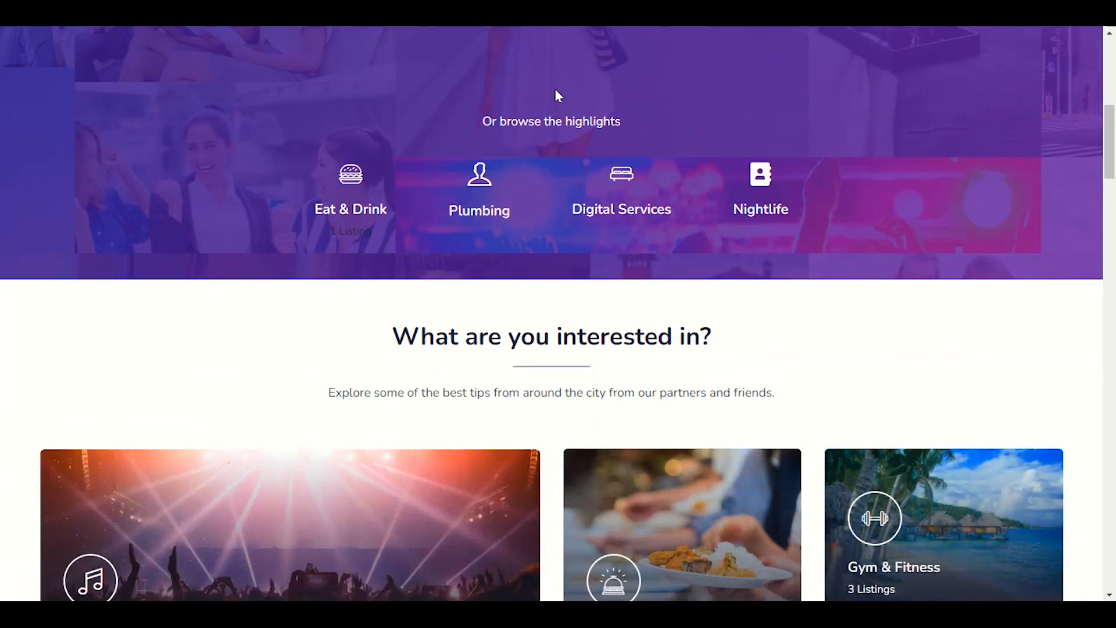
pyautogui.scroll(4, 540, 113)
pyautogui.scroll(-2, 545, 202)
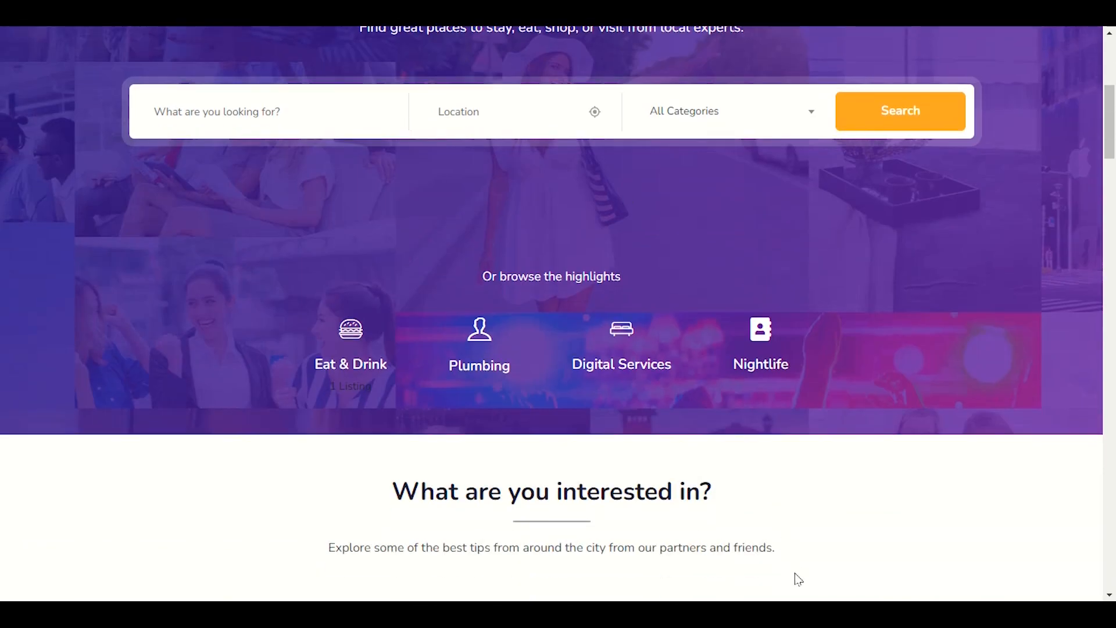
# - Return to the Listdo Header options and save the settings with Sticky Header turned on
pyautogui.click(814, 614)
pyautogui.click(741, 579)
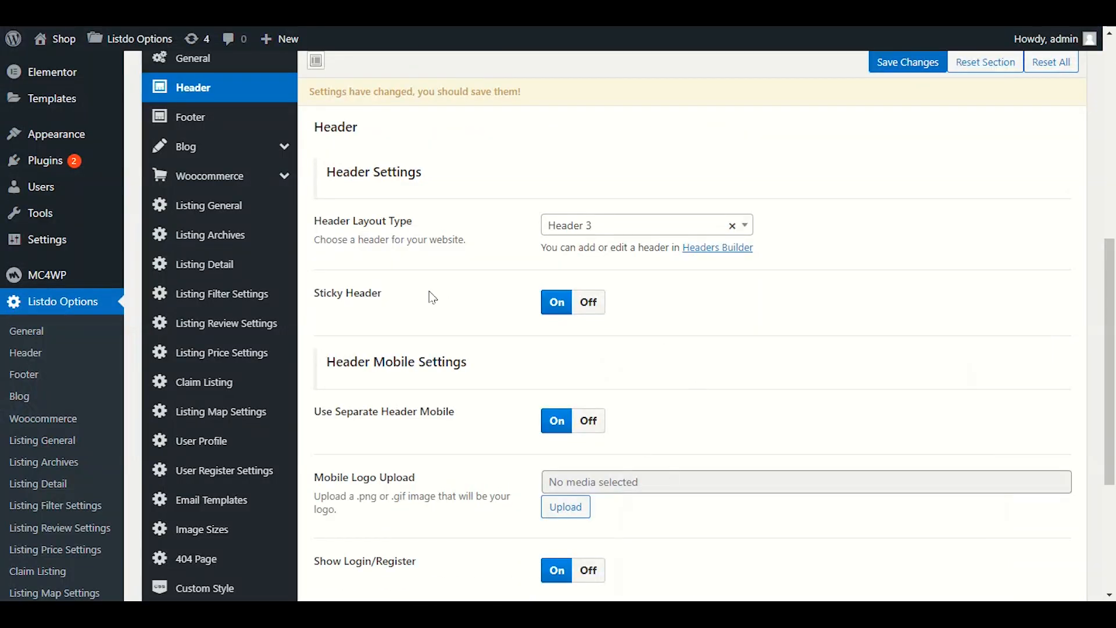
pyautogui.click(924, 62)
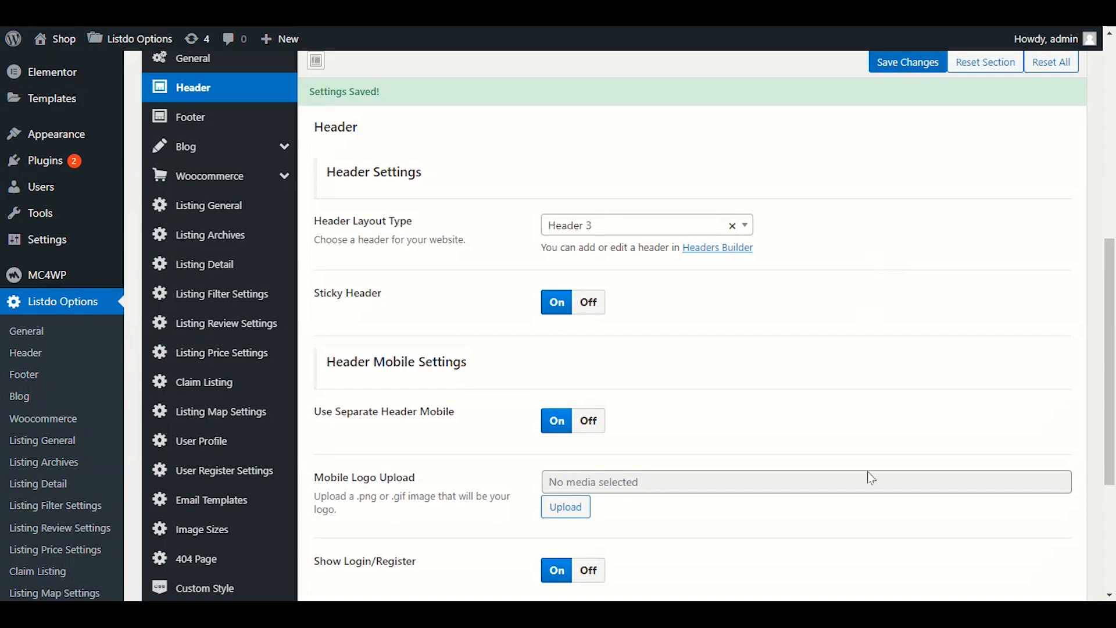
# - Reload the live homepage in the incognito window and examine how the header behaves while scrolling through the page sections
pyautogui.click(813, 614)
pyautogui.click(864, 575)
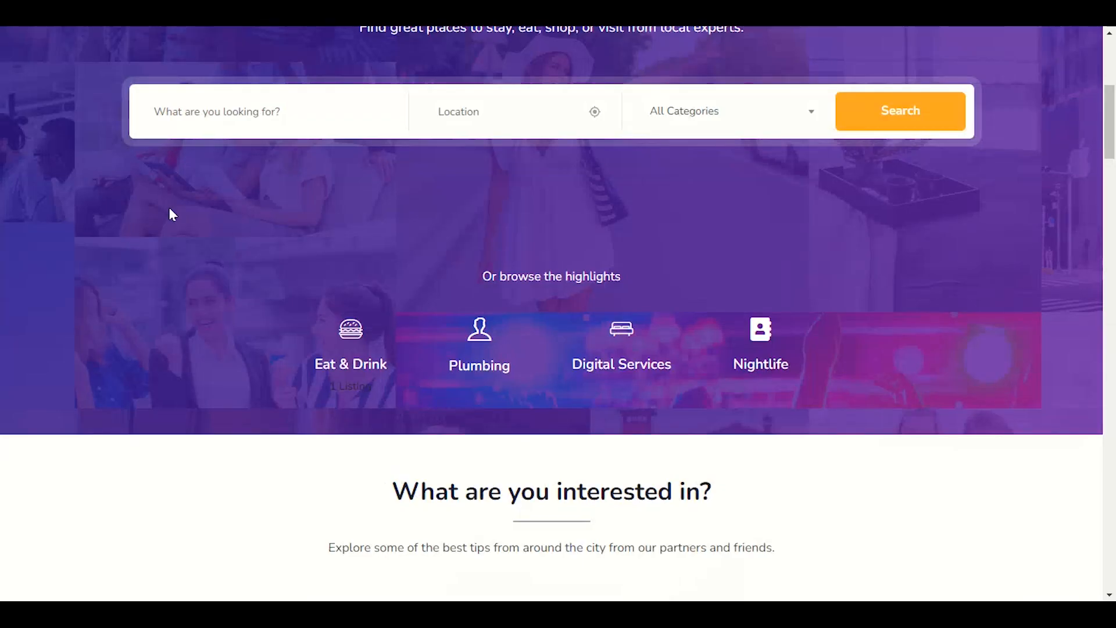
pyautogui.scroll(-15, 399, 219)
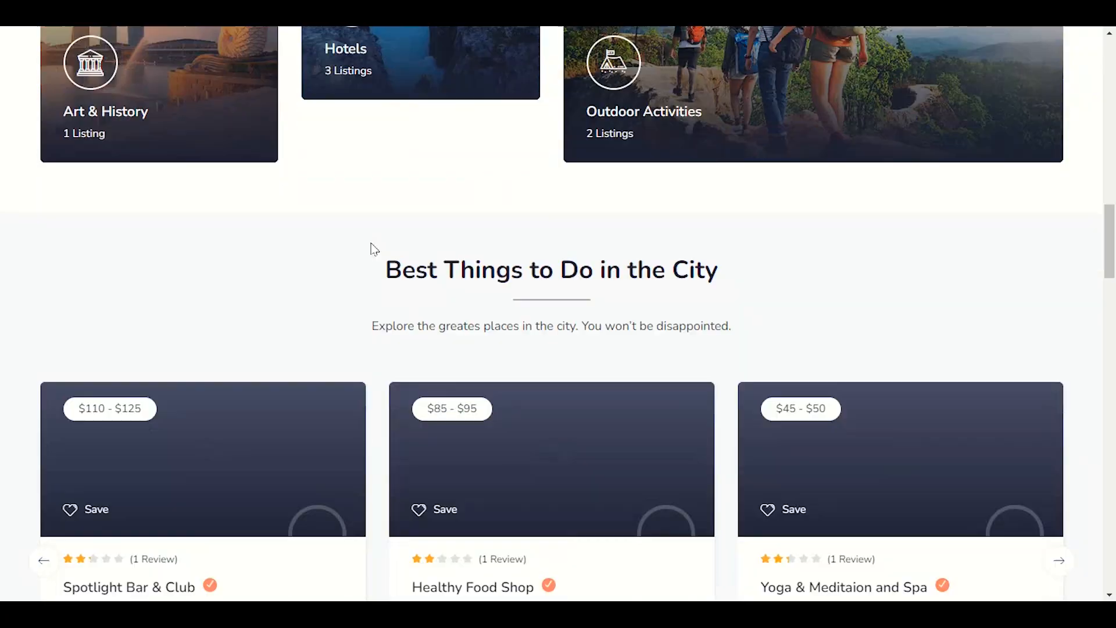
pyautogui.scroll(10, 406, 238)
pyautogui.scroll(4, 448, 229)
pyautogui.rightClick(357, 103)
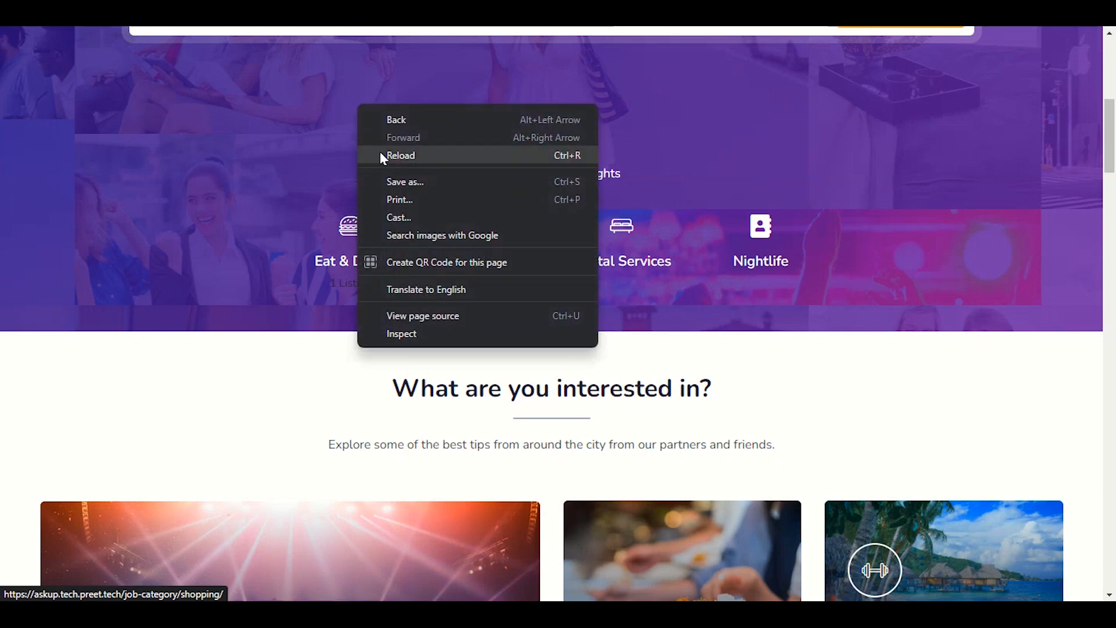
pyautogui.click(381, 154)
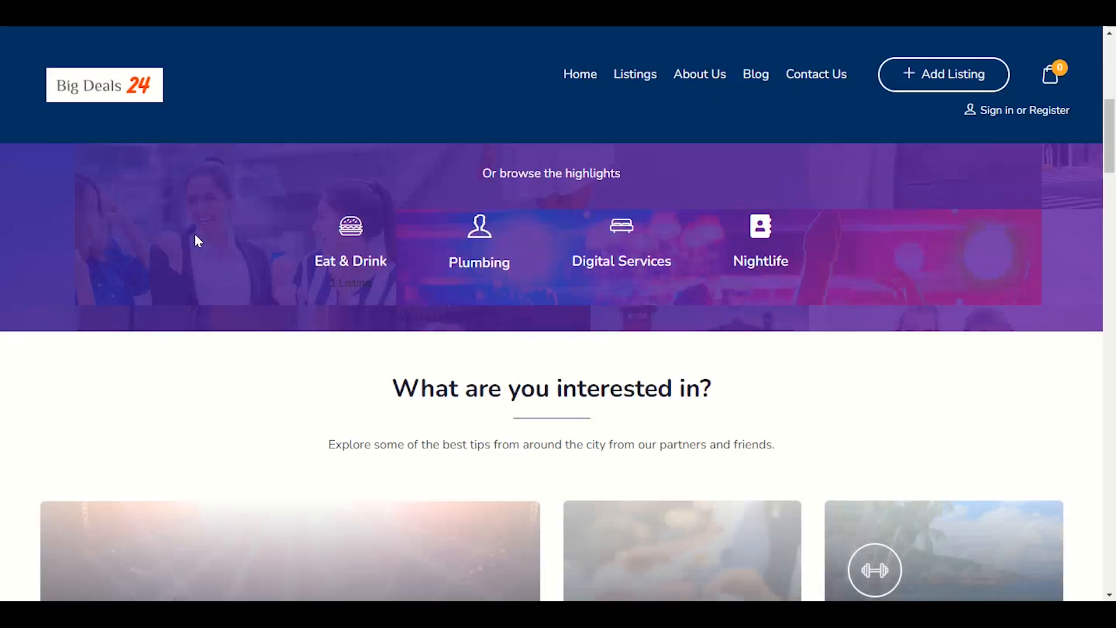
pyautogui.scroll(-5, 194, 235)
pyautogui.scroll(-15, 194, 235)
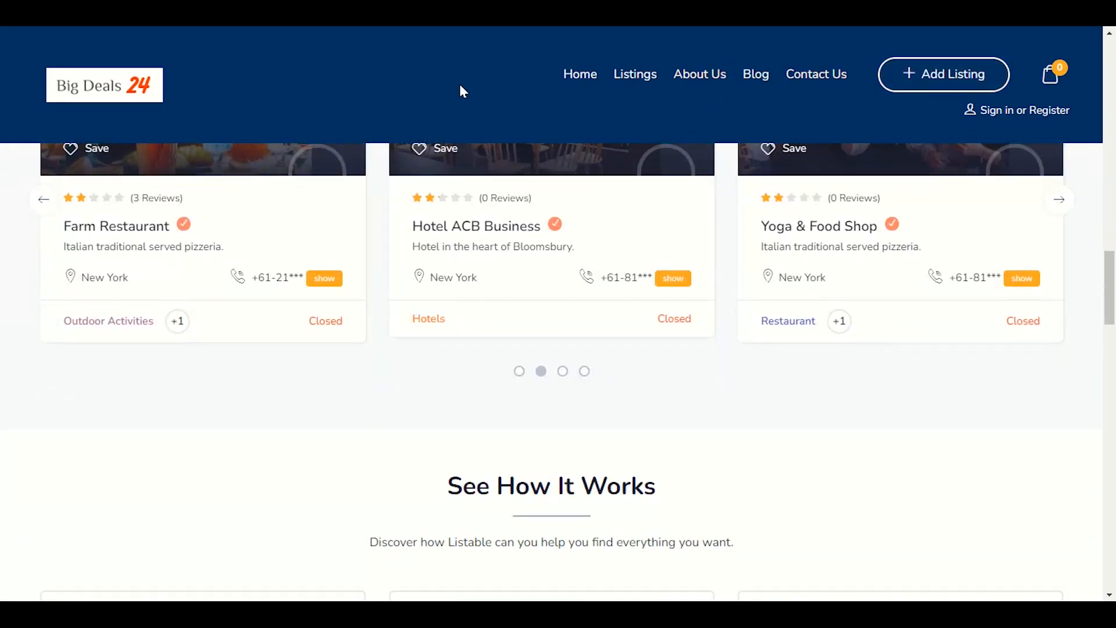
pyautogui.scroll(-5, 777, 291)
pyautogui.scroll(16, 770, 336)
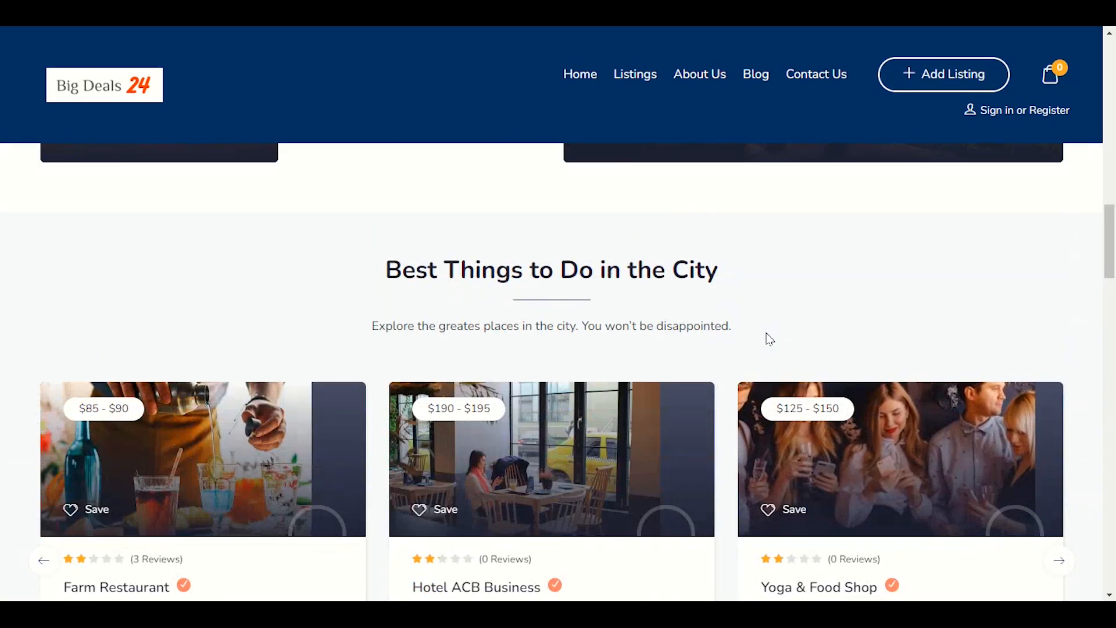
pyautogui.scroll(-6, 760, 337)
pyautogui.scroll(-12, 758, 340)
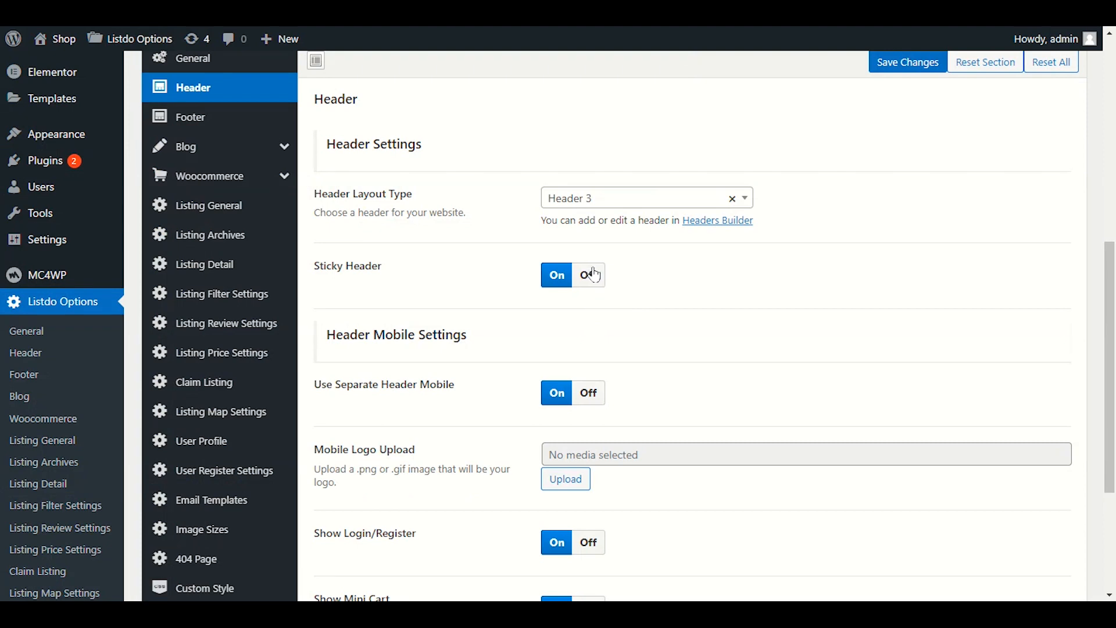
# - Review the Header Mobile Settings, open the homepage with Elementor and preview it in Mobile Portrait
pyautogui.scroll(-4, 467, 355)
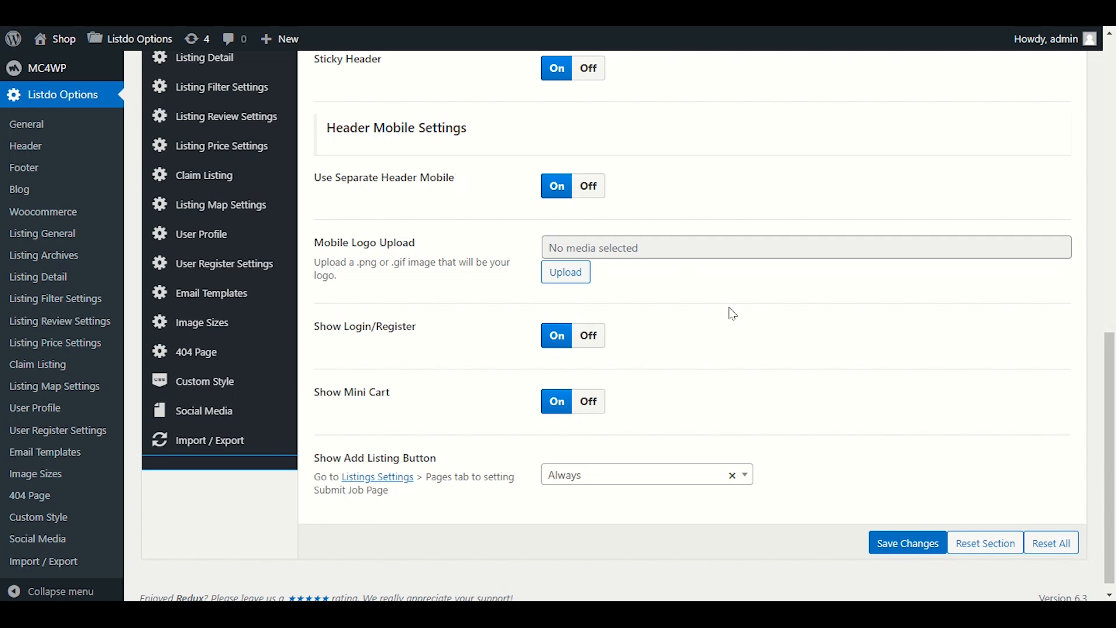
pyautogui.moveTo(815, 615)
pyautogui.click(849, 547)
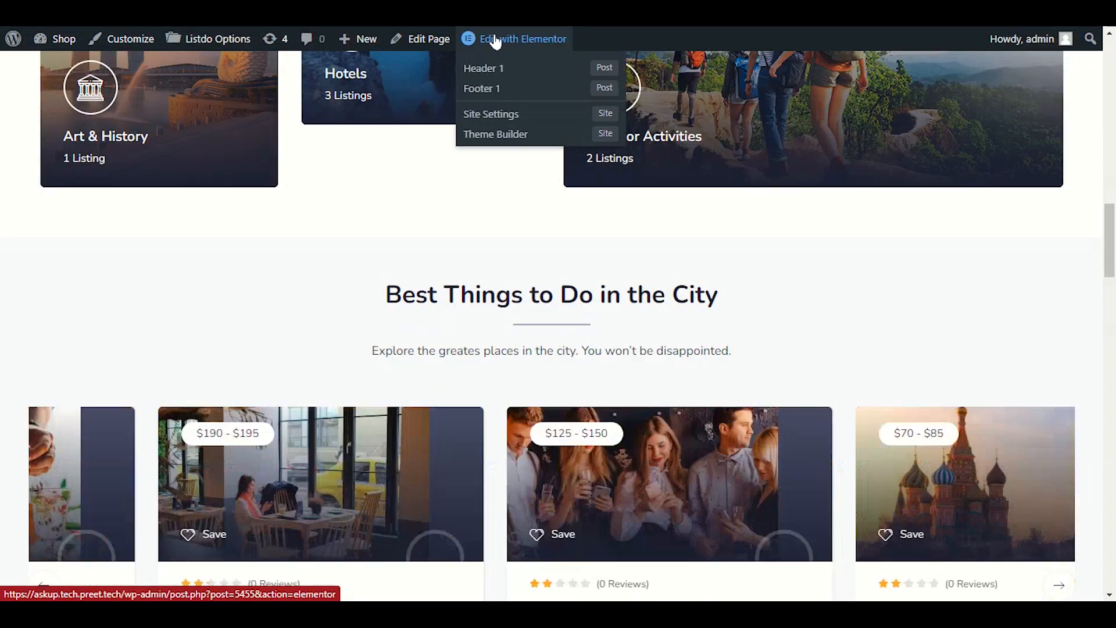
pyautogui.click(495, 40)
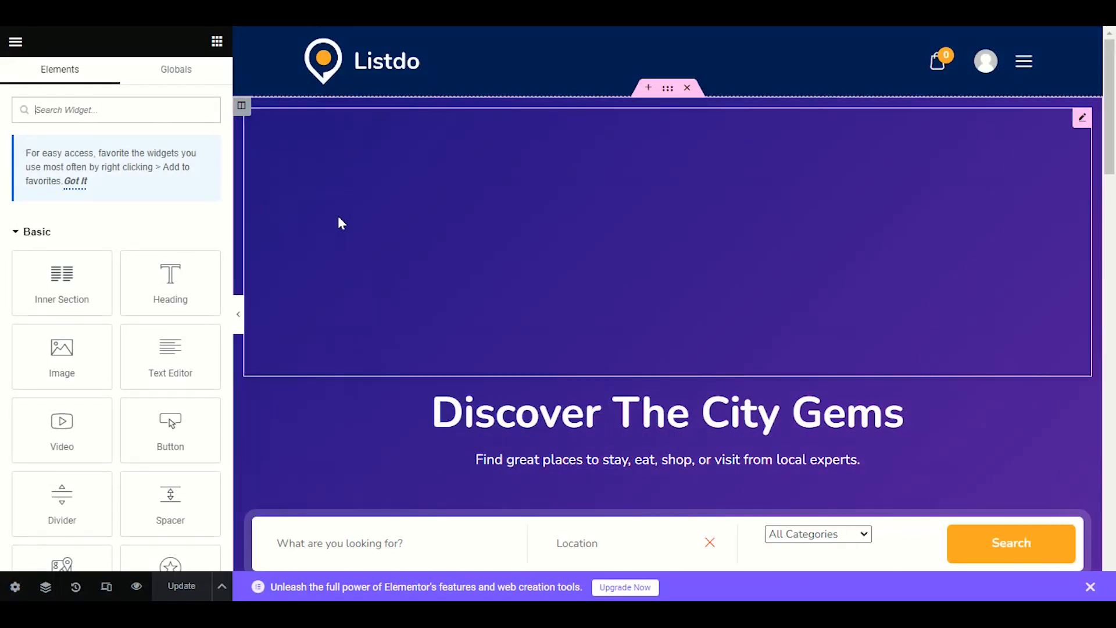
pyautogui.click(105, 588)
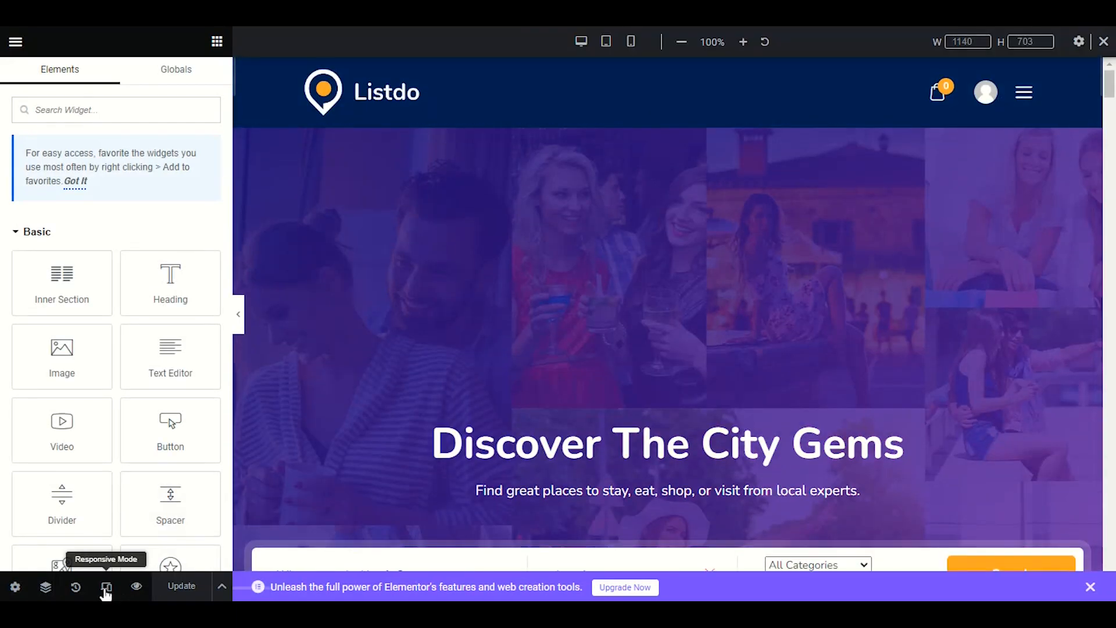
pyautogui.click(632, 41)
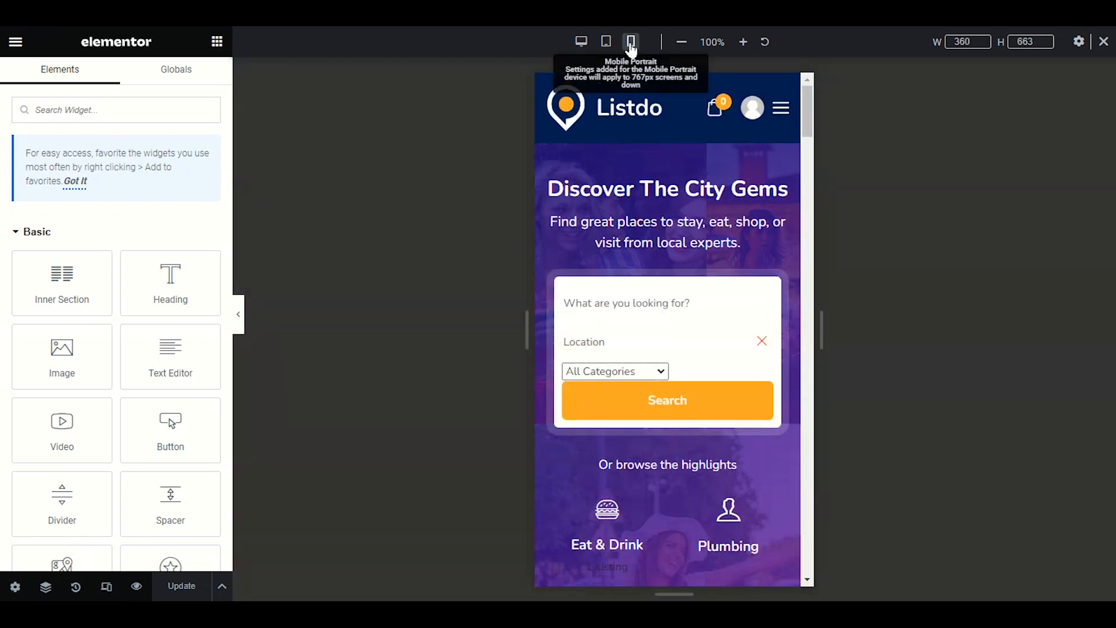
# - Examine the navigation menu in the mobile preview, close it and return the preview to desktop size
pyautogui.click(780, 109)
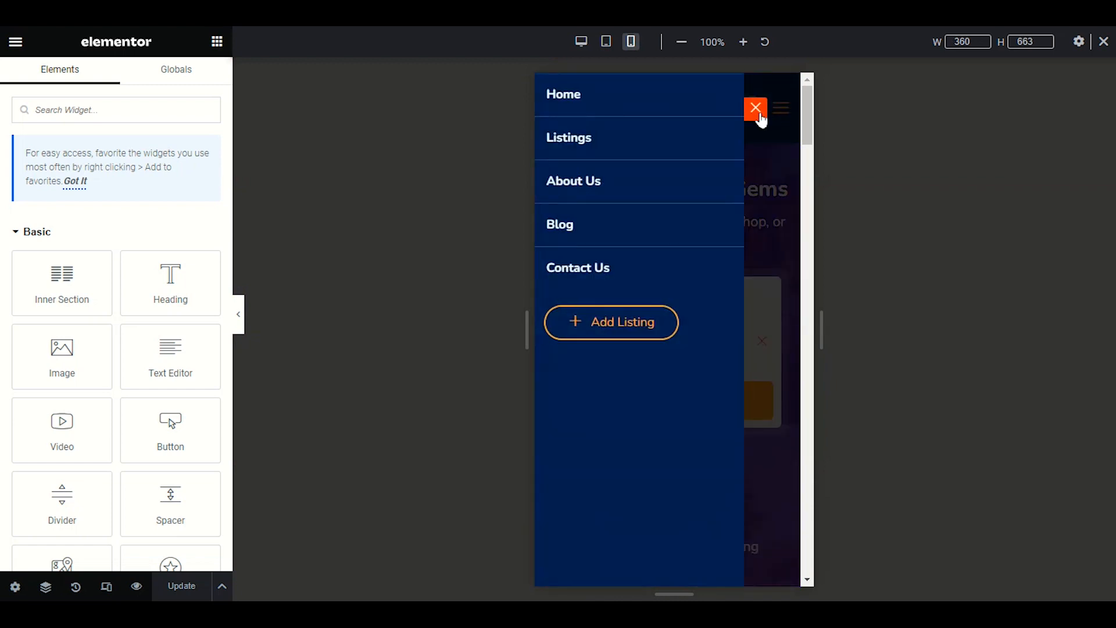
pyautogui.click(756, 110)
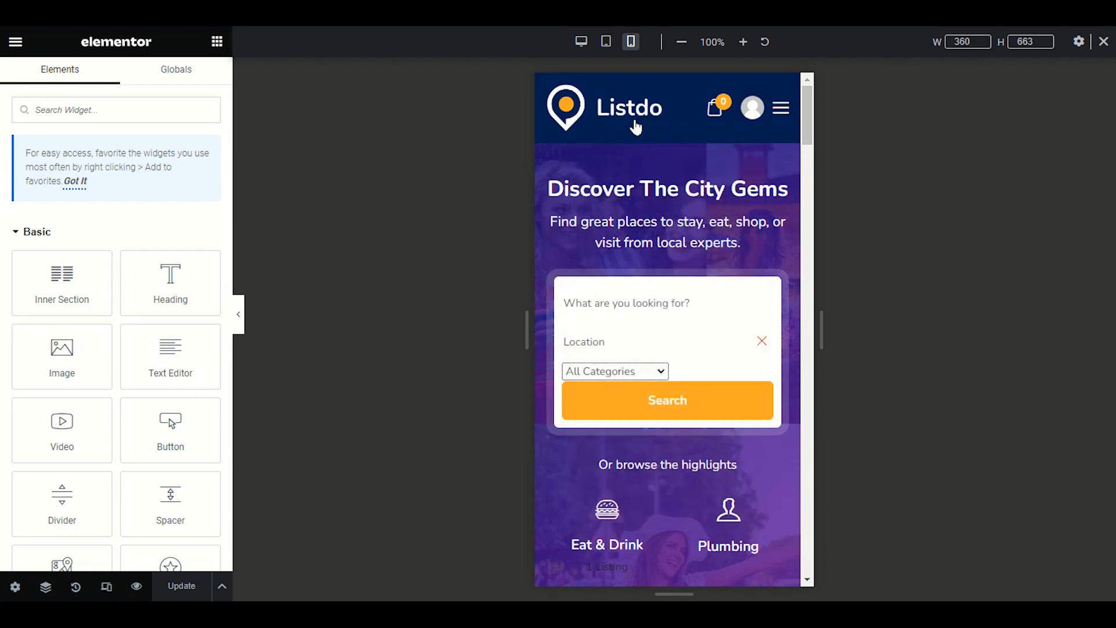
pyautogui.click(534, 80)
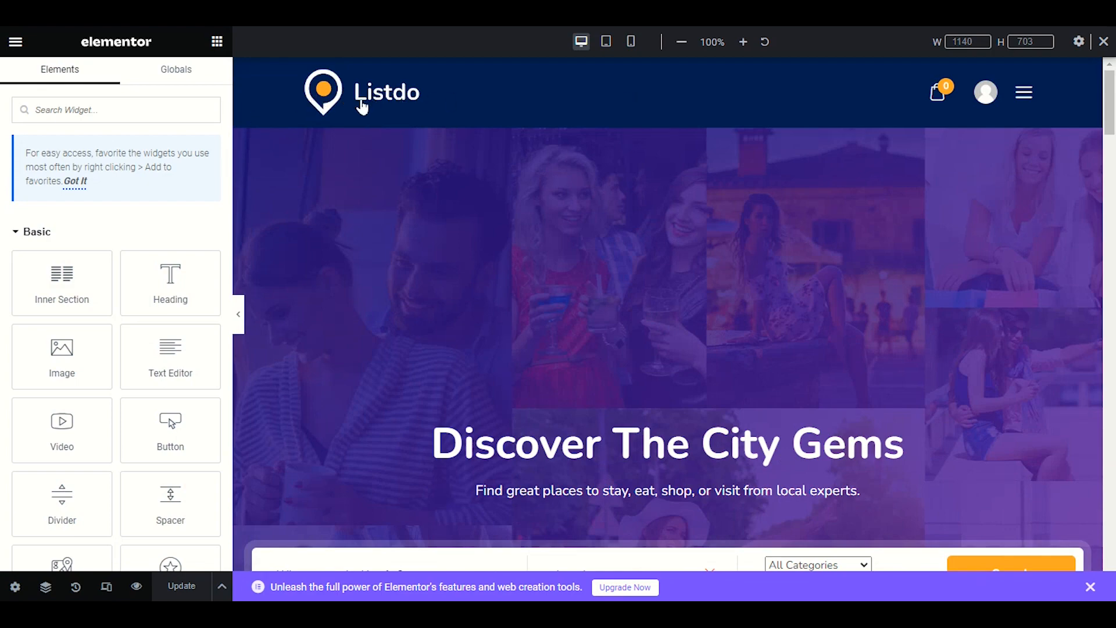
# - Set the Header Layout Type to Header 1 in the Listdo Header options and save the changes
pyautogui.click(169, 13)
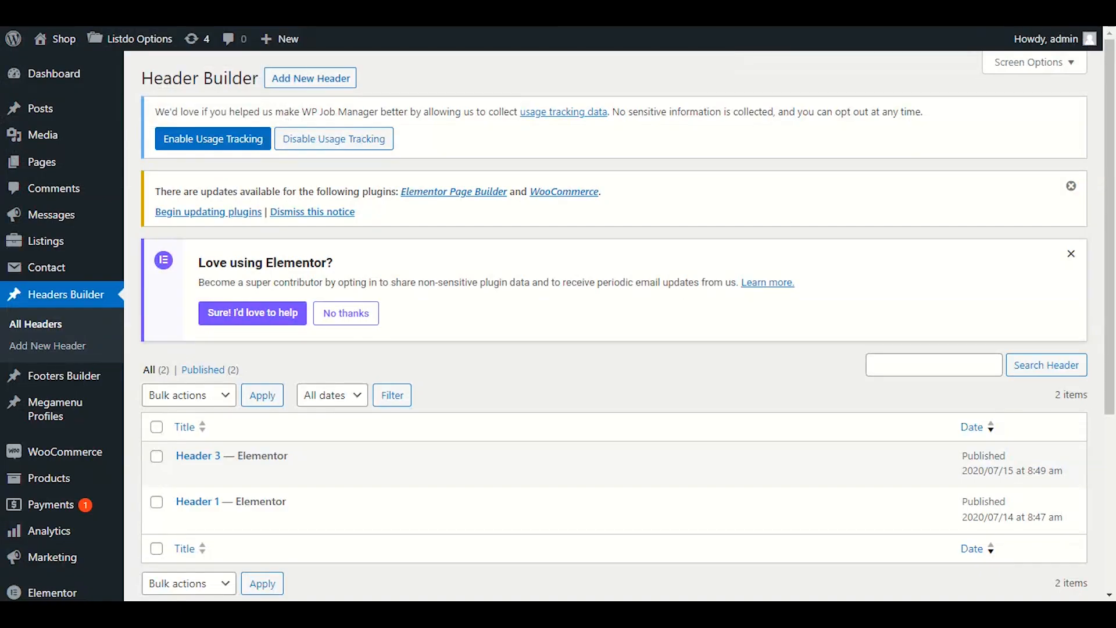
pyautogui.click(75, 13)
pyautogui.scroll(6, 389, 328)
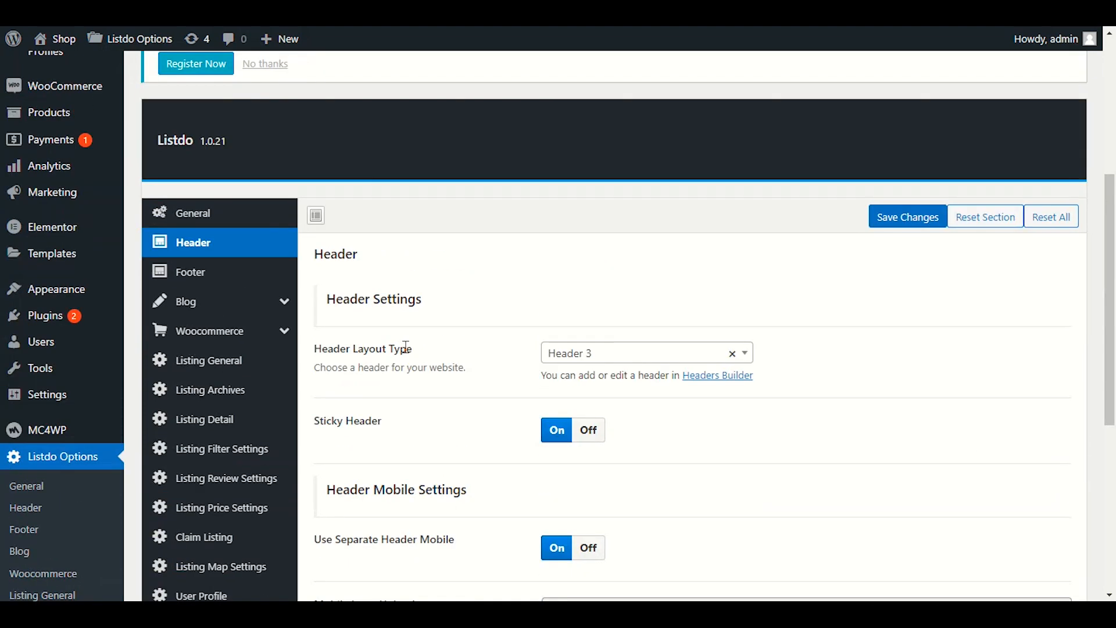
pyautogui.scroll(-3, 400, 348)
pyautogui.click(570, 197)
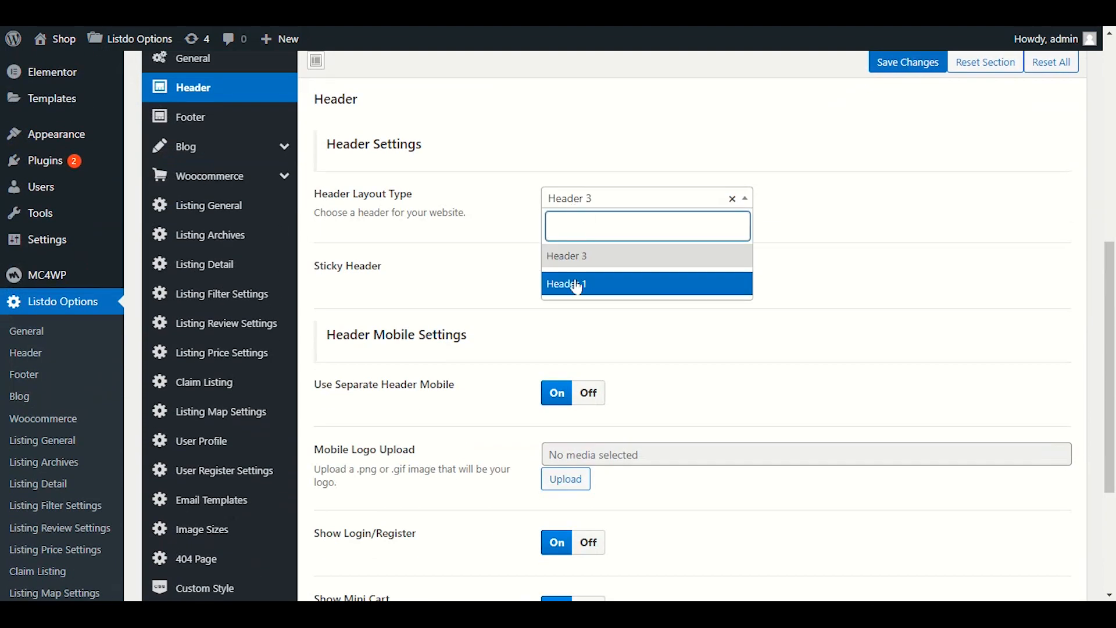
pyautogui.click(571, 284)
pyautogui.click(901, 62)
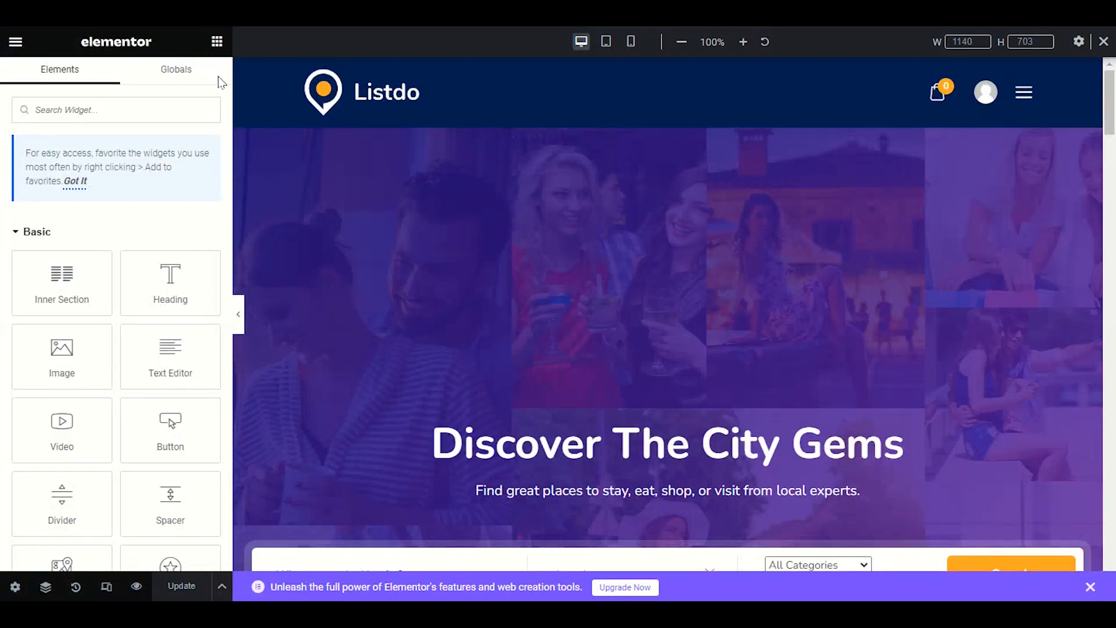
# - Reload the homepage's Elementor editor and preview its header in Mobile Portrait
pyautogui.rightClick(308, 98)
pyautogui.click(274, 193)
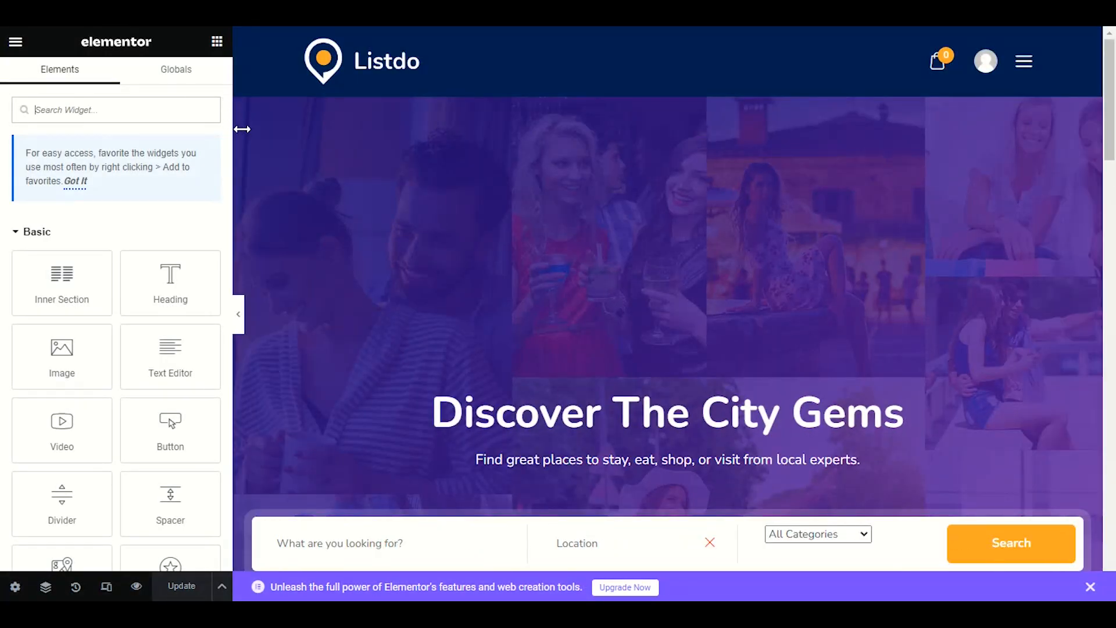
pyautogui.click(105, 588)
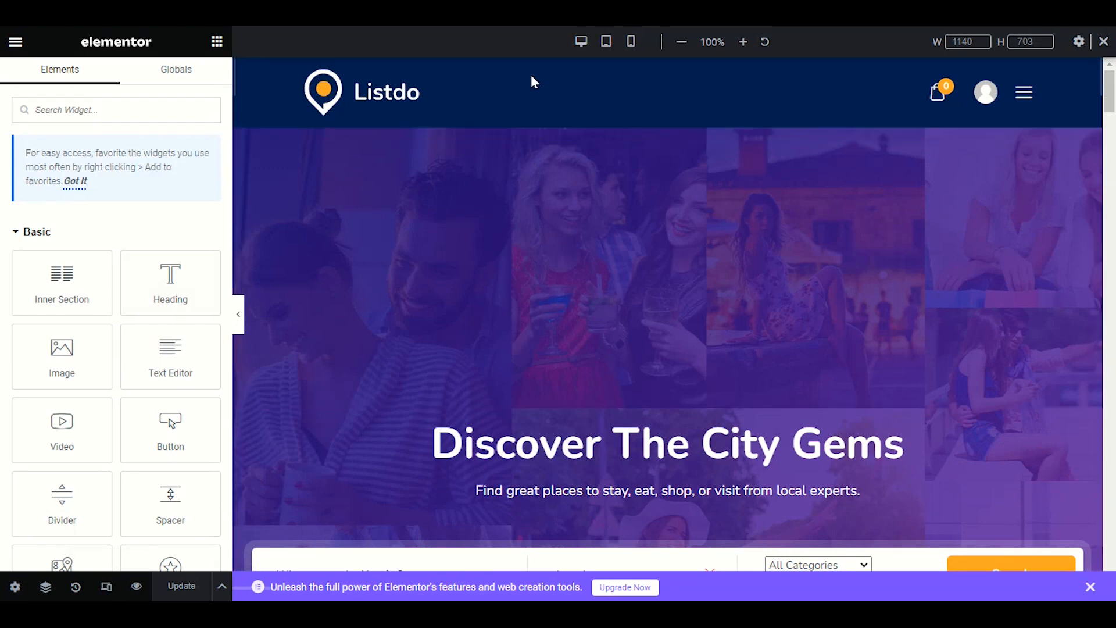
pyautogui.click(632, 46)
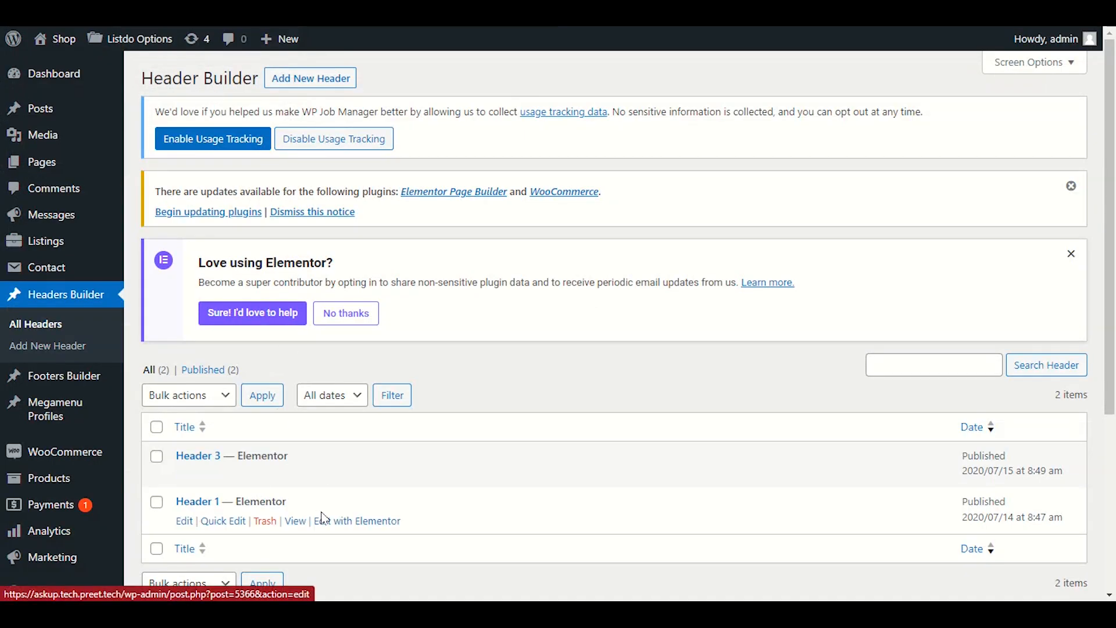
# - Check the chosen Header Layout Type, open Header 1 from the Headers Builder with Elementor and preview it in Mobile Portrait
pyautogui.scroll(-2, 215, 398)
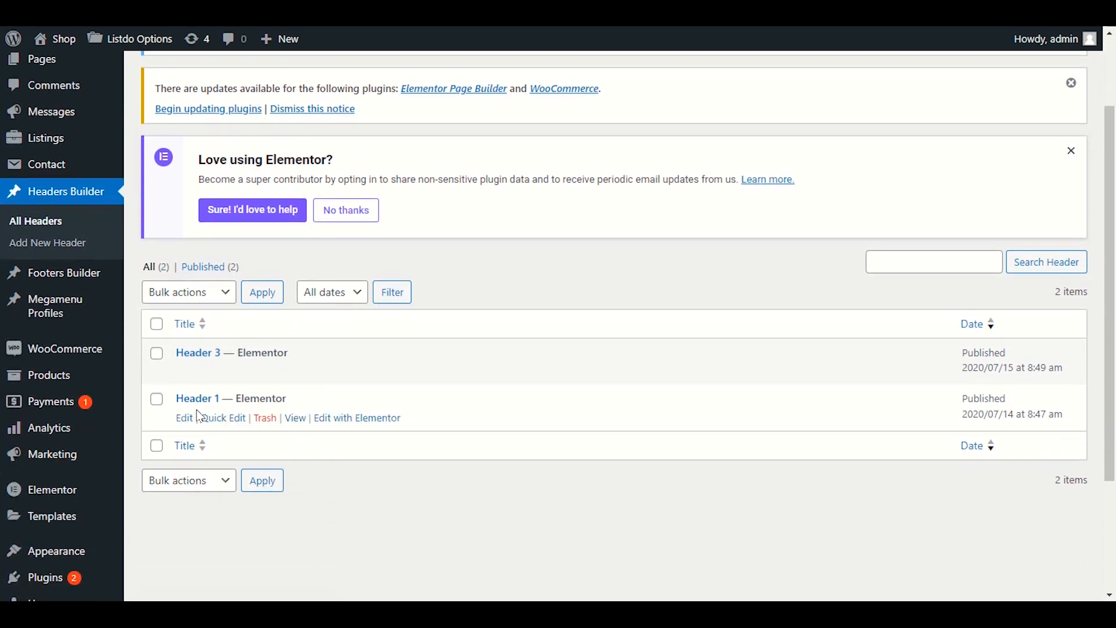
pyautogui.click(139, 7)
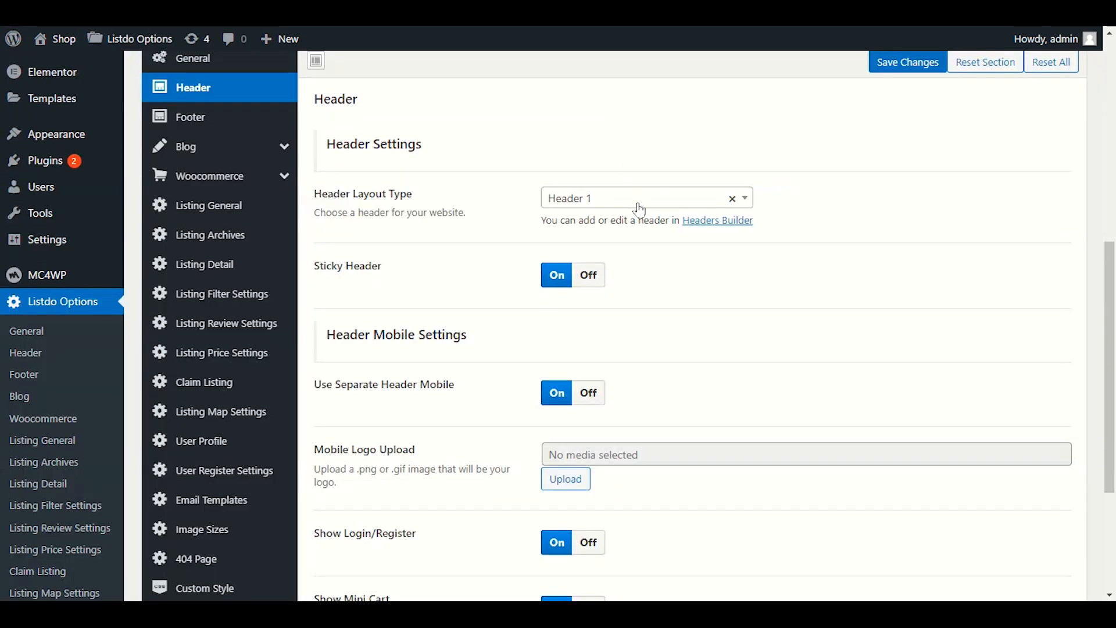
pyautogui.click(279, 7)
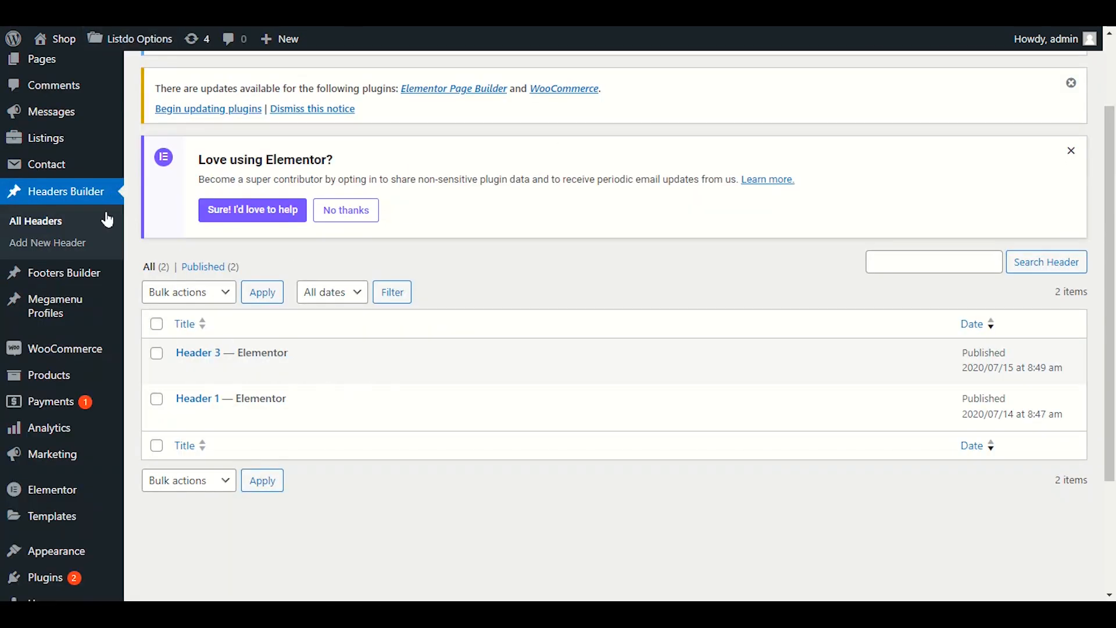
pyautogui.moveTo(224, 404)
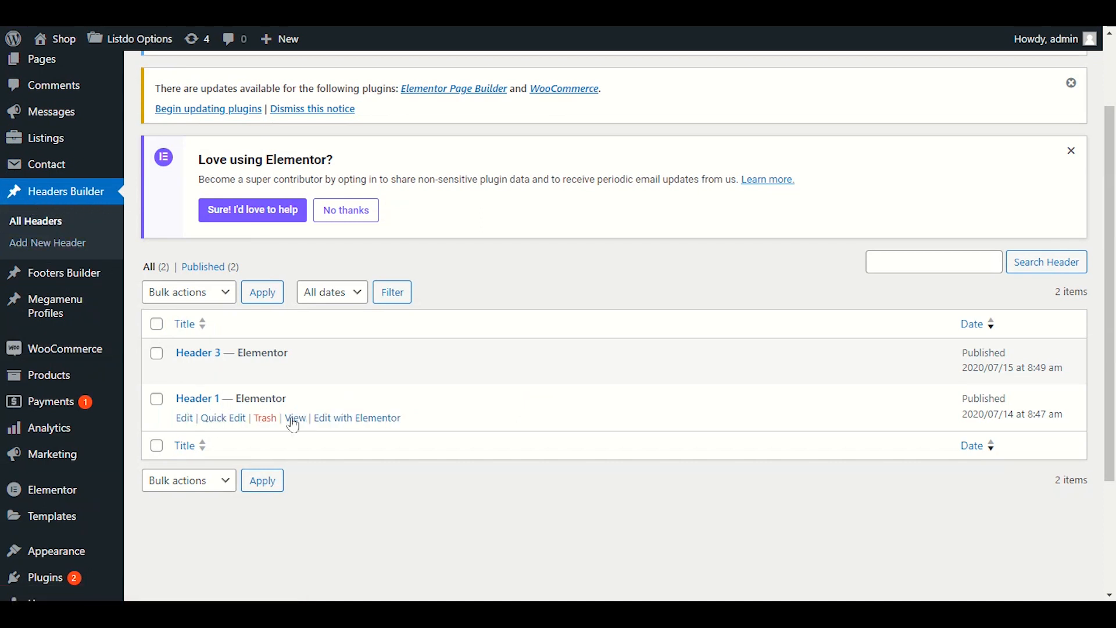
pyautogui.click(354, 418)
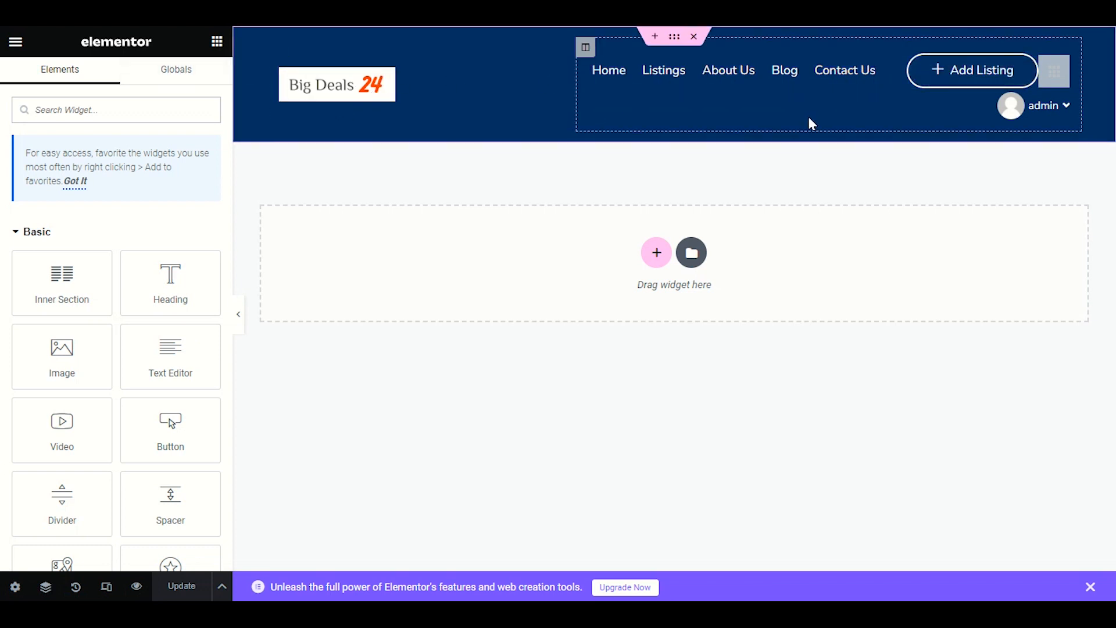
pyautogui.click(106, 588)
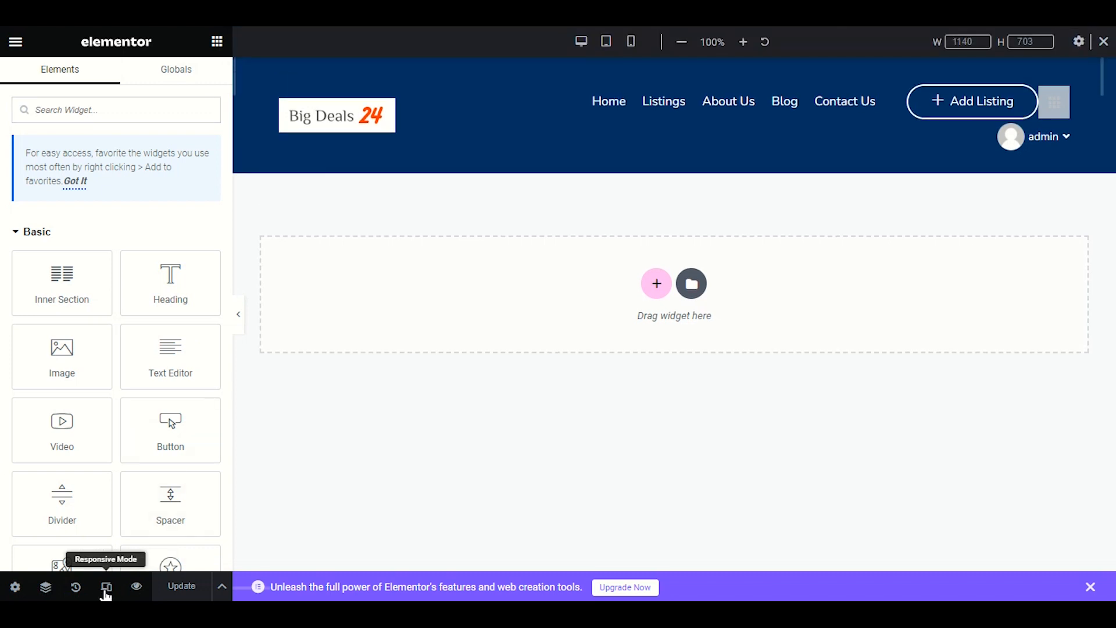
pyautogui.click(632, 43)
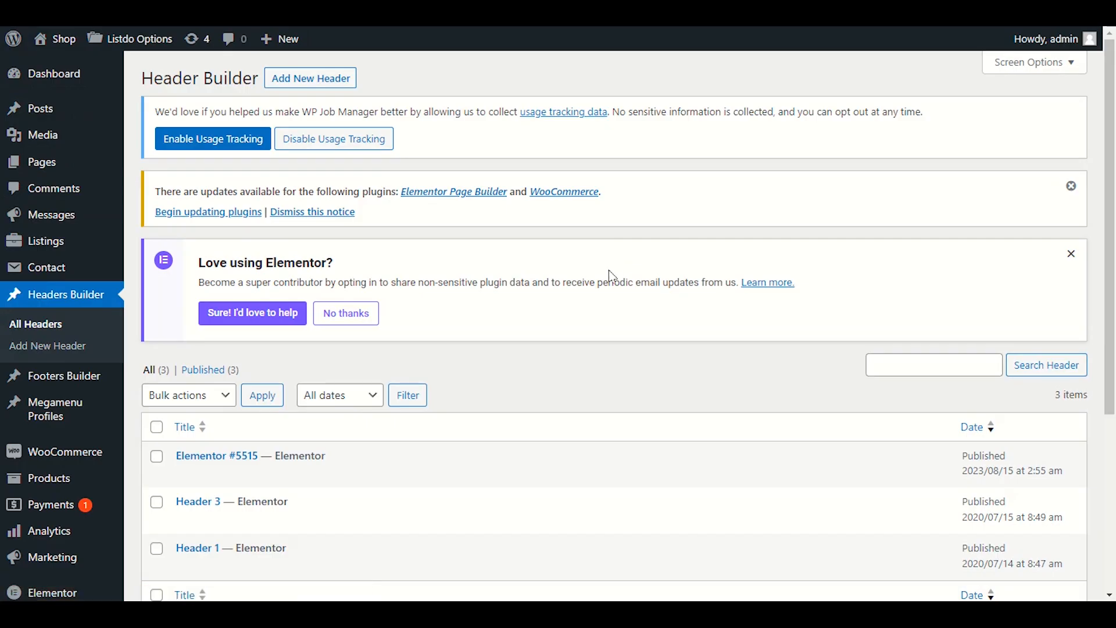
# - Open Header 3 from the Headers Builder list with Elementor in a separate browser tab and preview it in Mobile Portrait
pyautogui.scroll(-2, 581, 244)
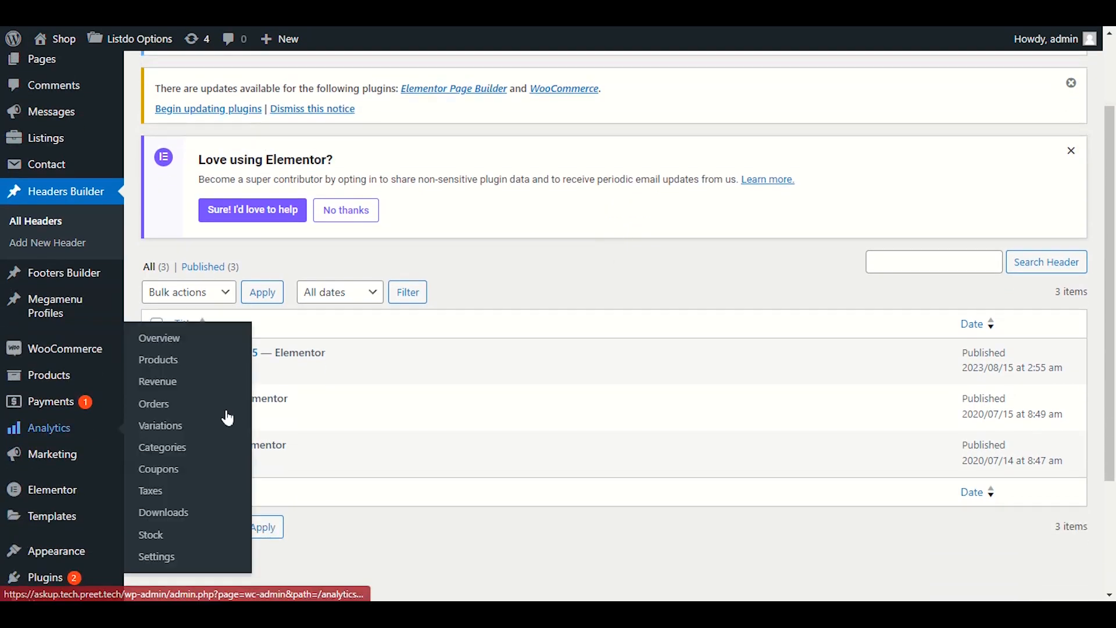
pyautogui.rightClick(337, 417)
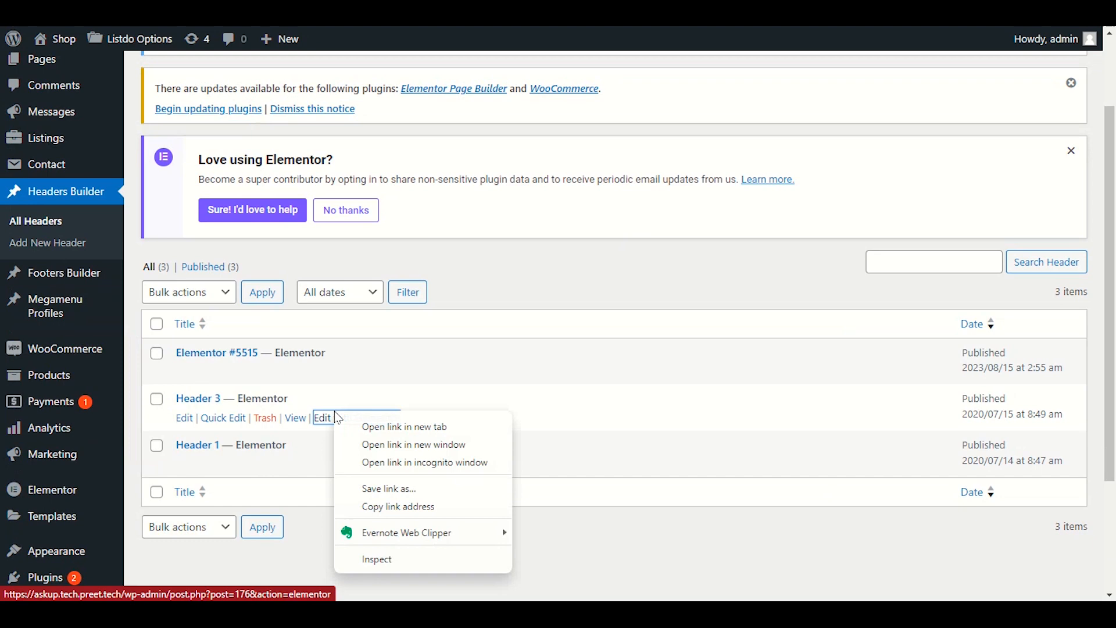
pyautogui.click(363, 426)
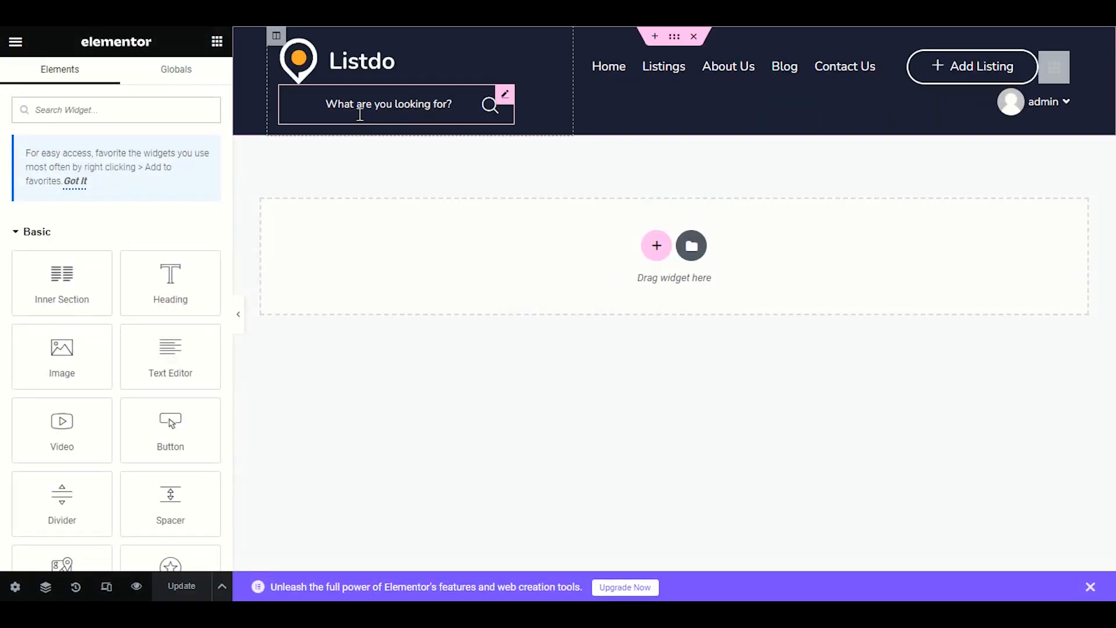
pyautogui.click(108, 589)
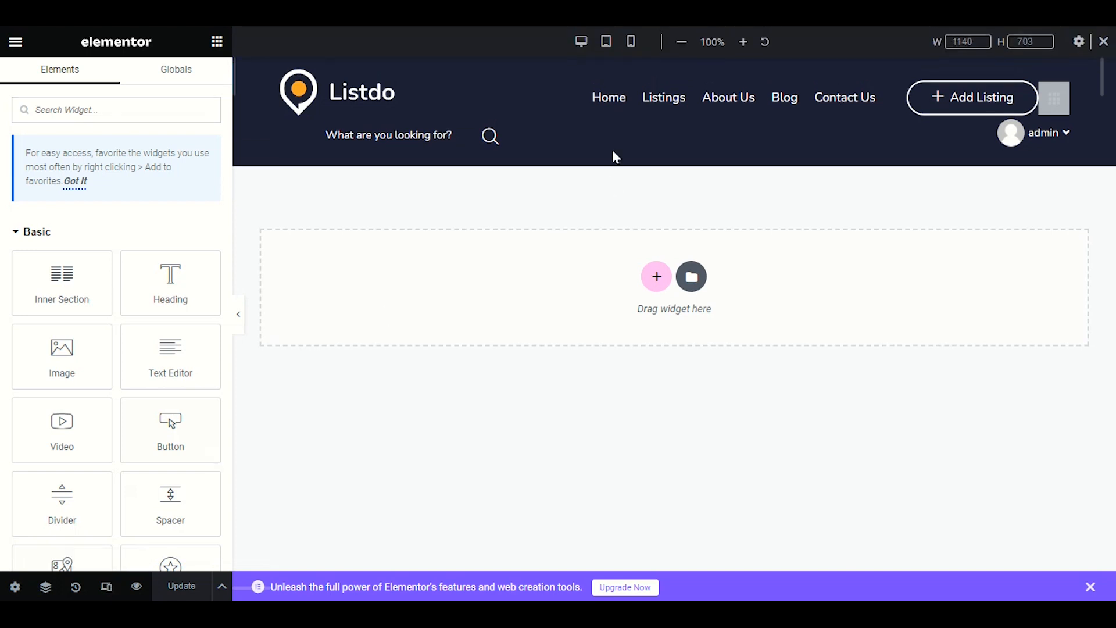
pyautogui.click(631, 42)
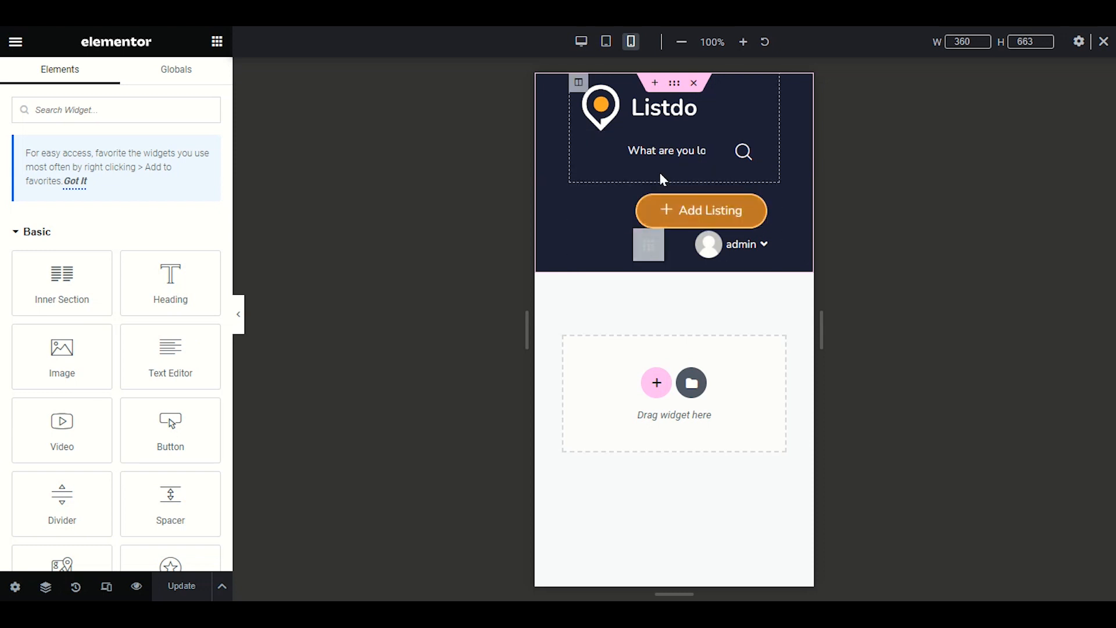
# - Delete the search and Add Listing widgets from the mobile header and move the cart widget beside the Listdo logo
pyautogui.rightClick(614, 154)
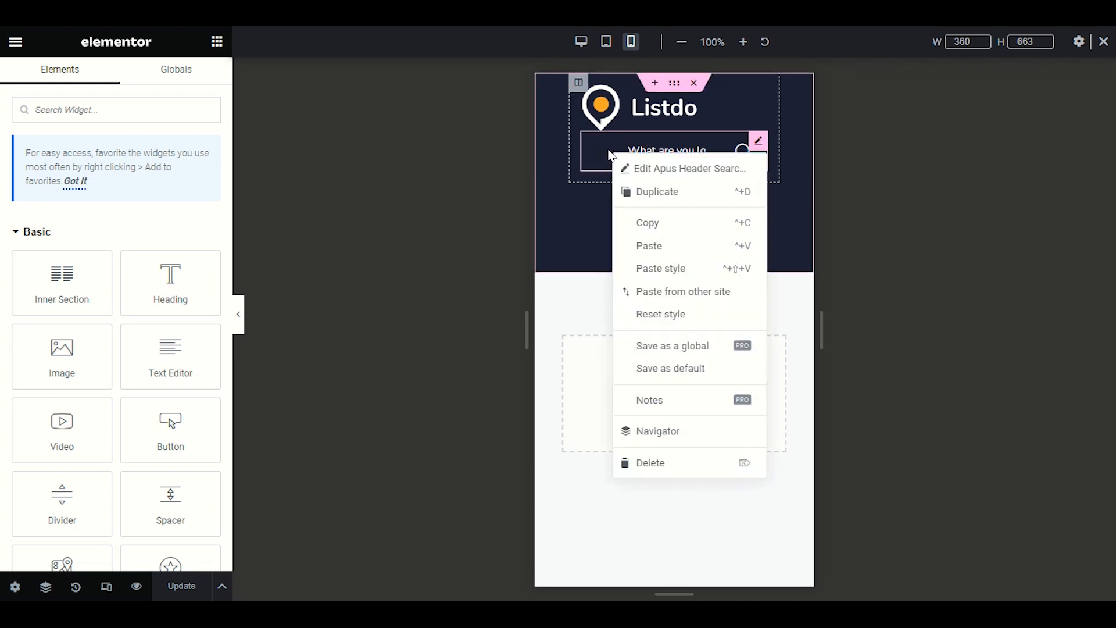
pyautogui.click(656, 462)
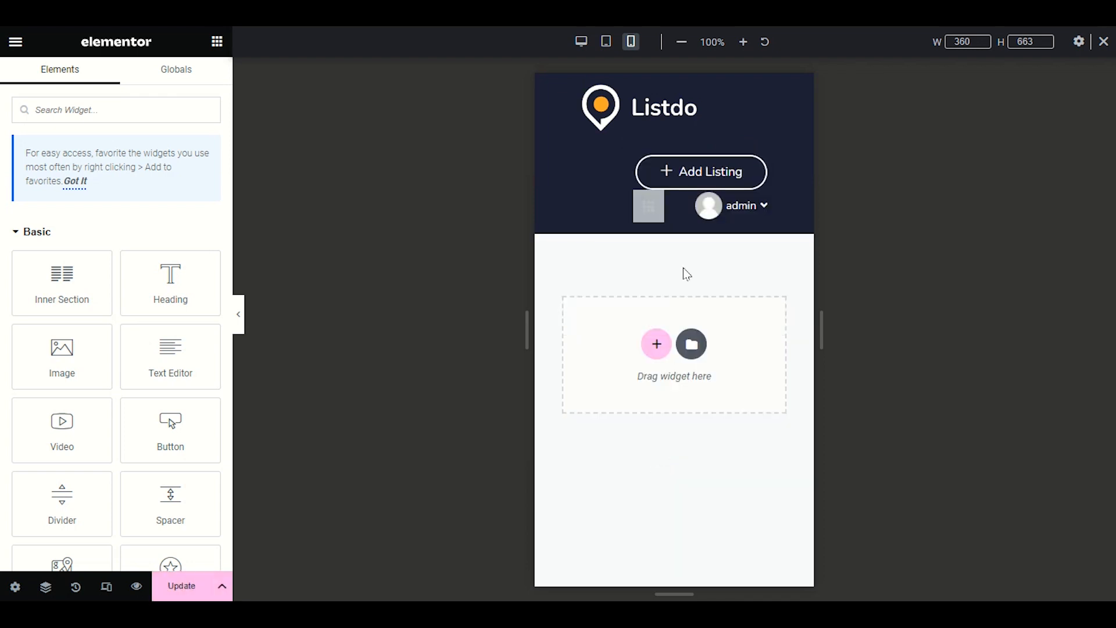
pyautogui.rightClick(692, 173)
pyautogui.click(742, 475)
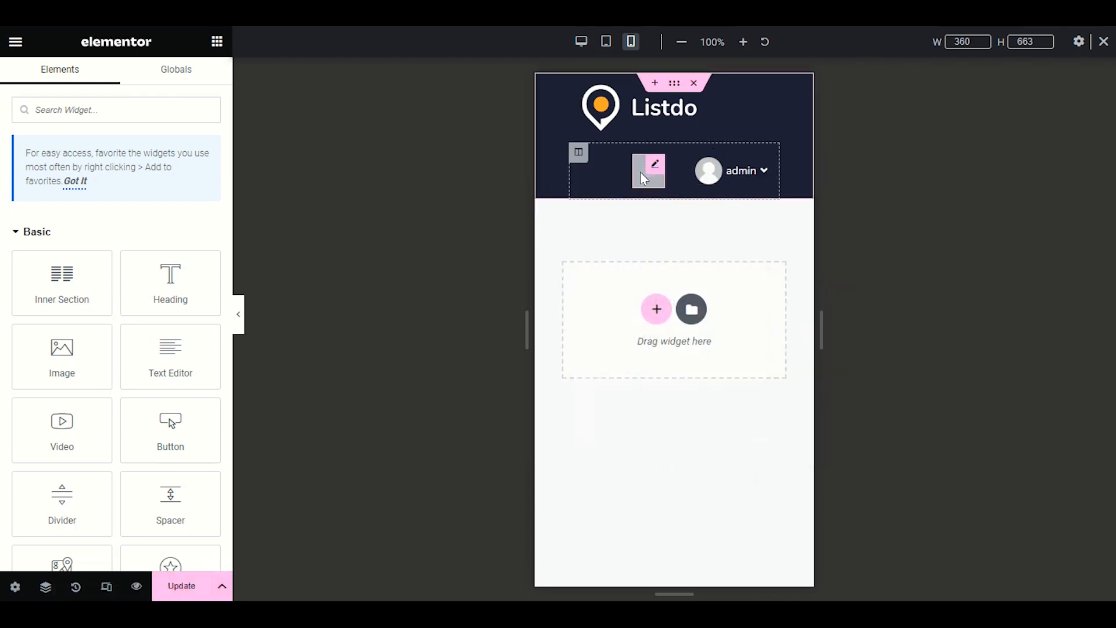
pyautogui.moveTo(643, 178); pyautogui.dragTo(745, 111)
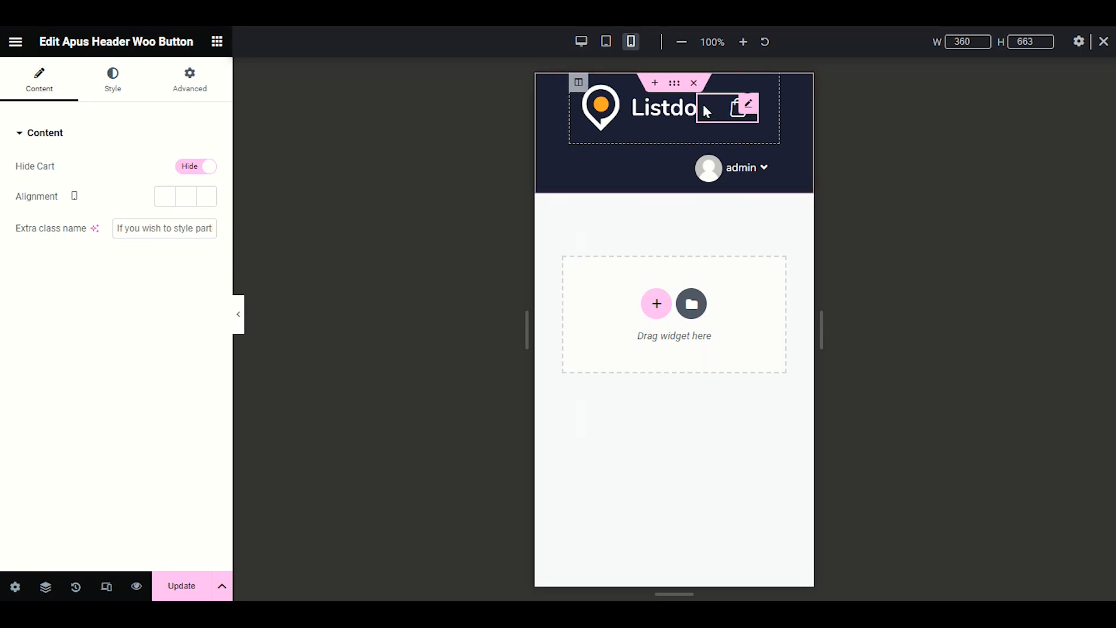
pyautogui.moveTo(738, 167)
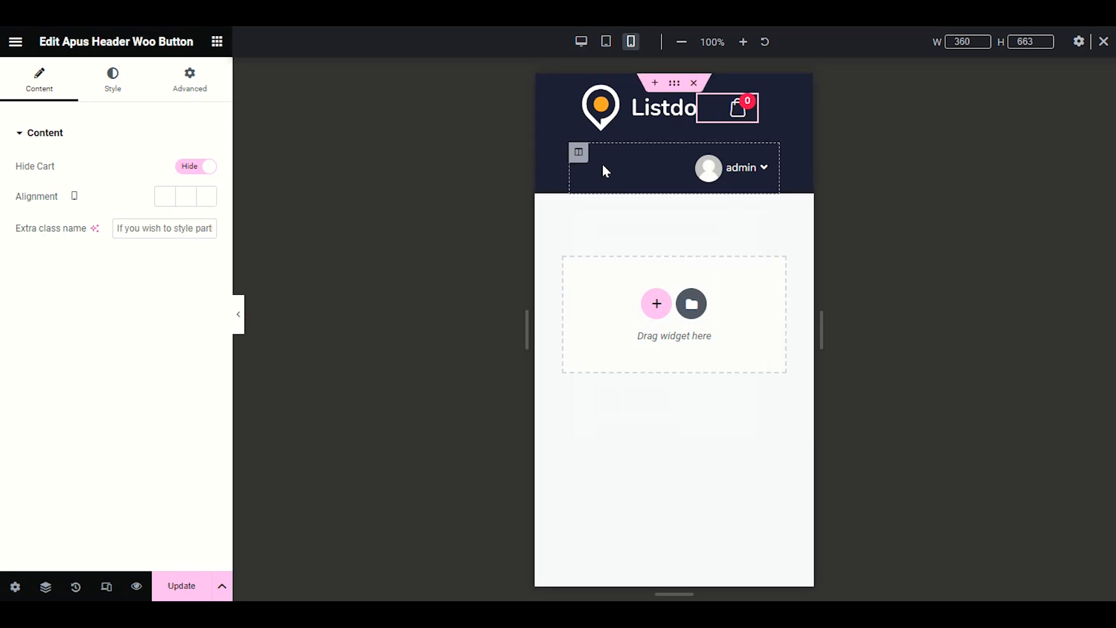
# - Add an Apus Navigation Menu widget above the account widget in the header's lower column and assign it the Main Menu
pyautogui.click(578, 152)
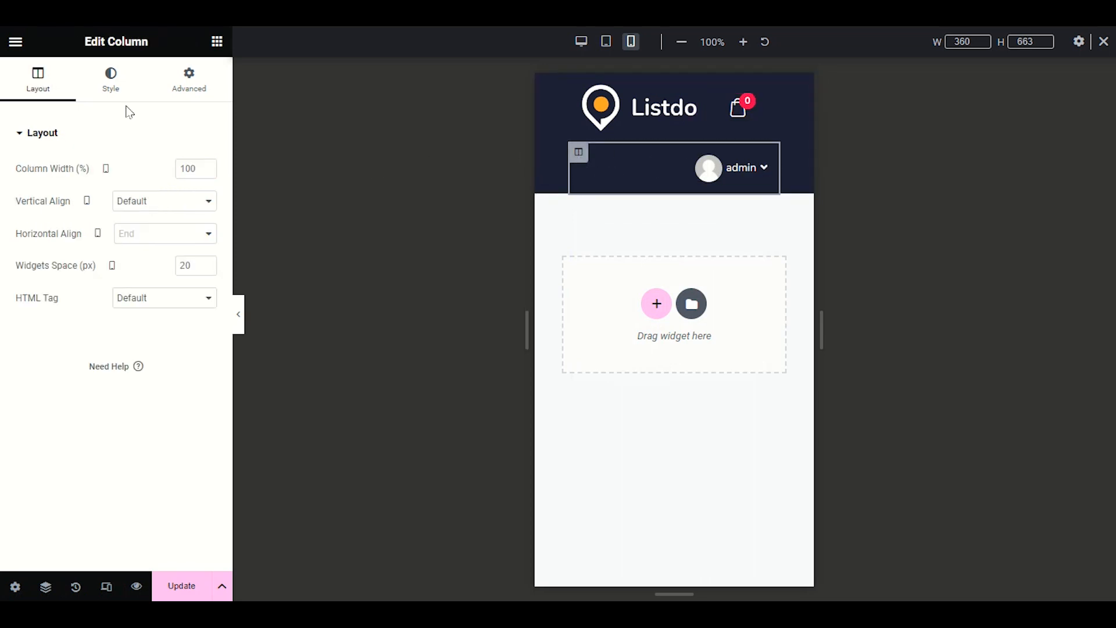
pyautogui.click(218, 42)
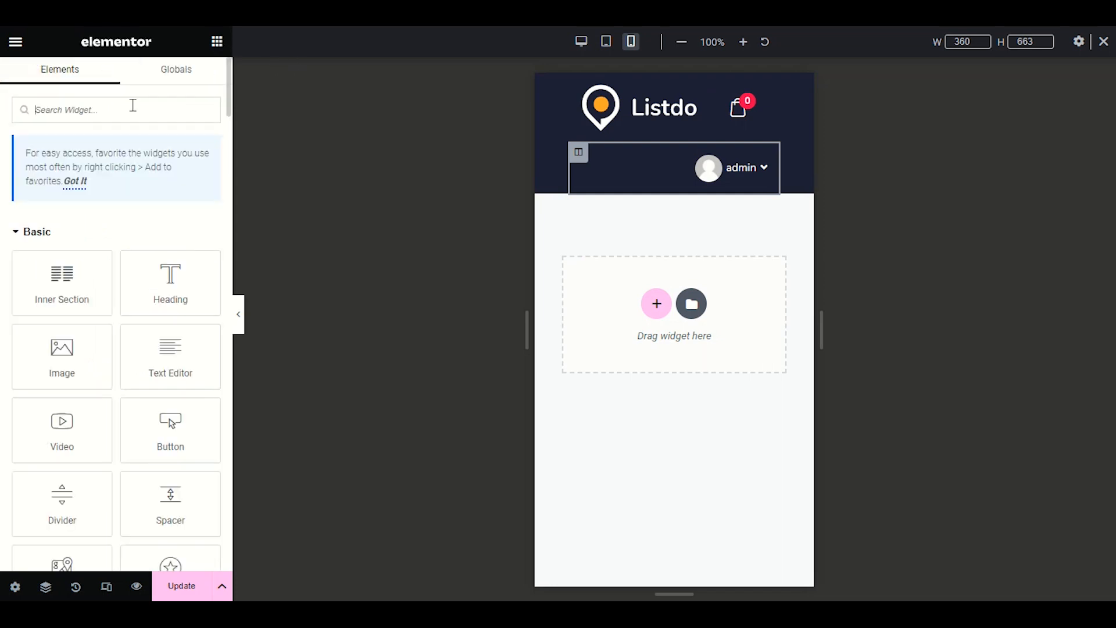
pyautogui.write('menu')
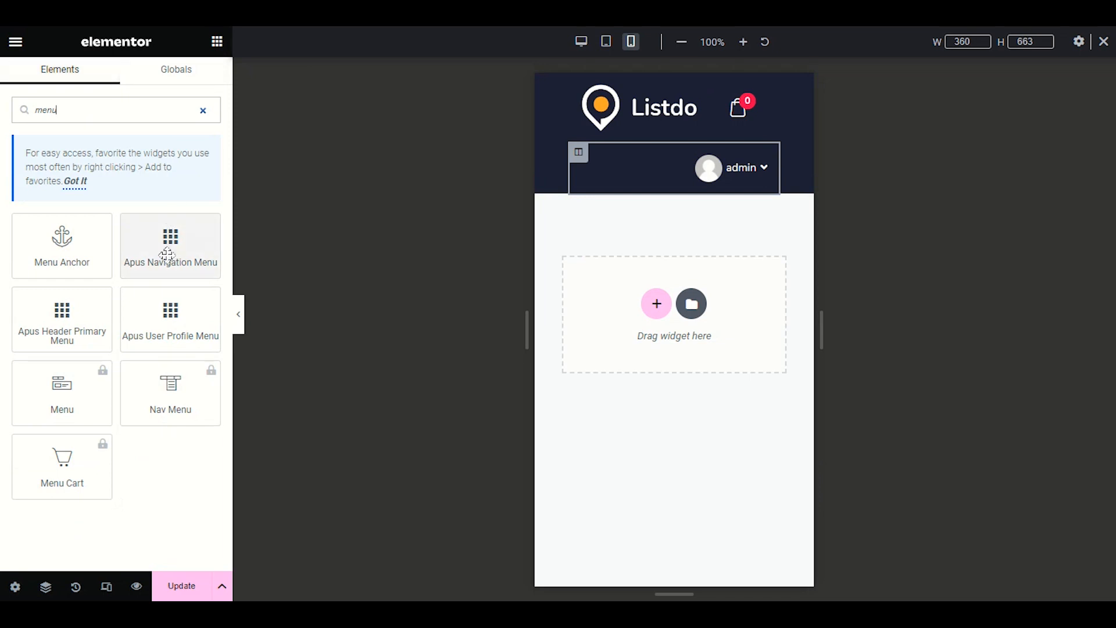
pyautogui.moveTo(170, 244); pyautogui.dragTo(675, 158)
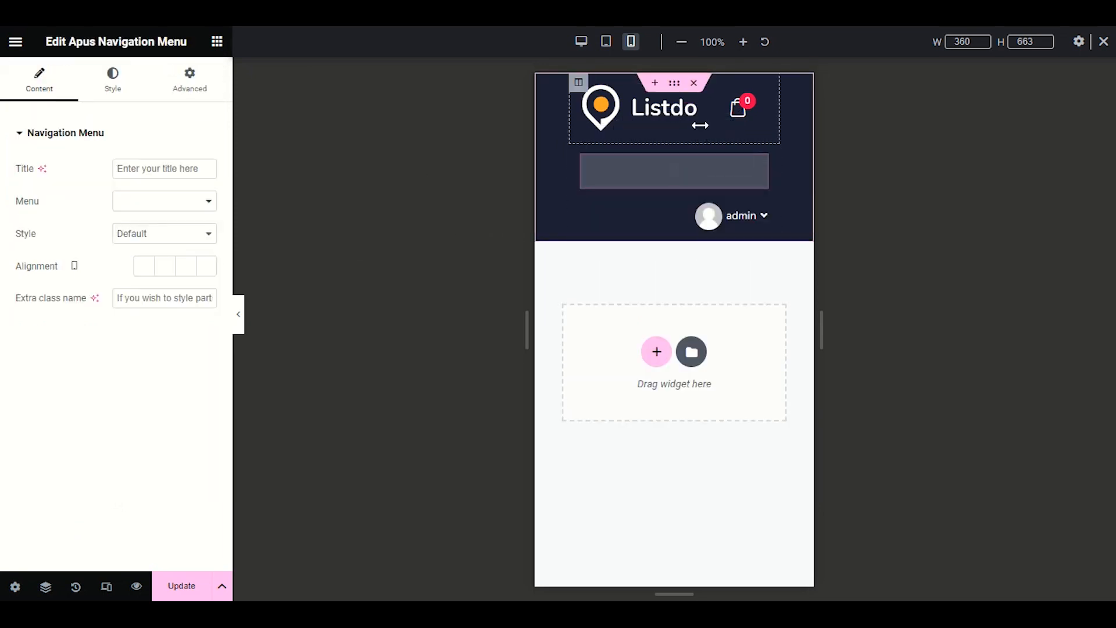
pyautogui.click(164, 201)
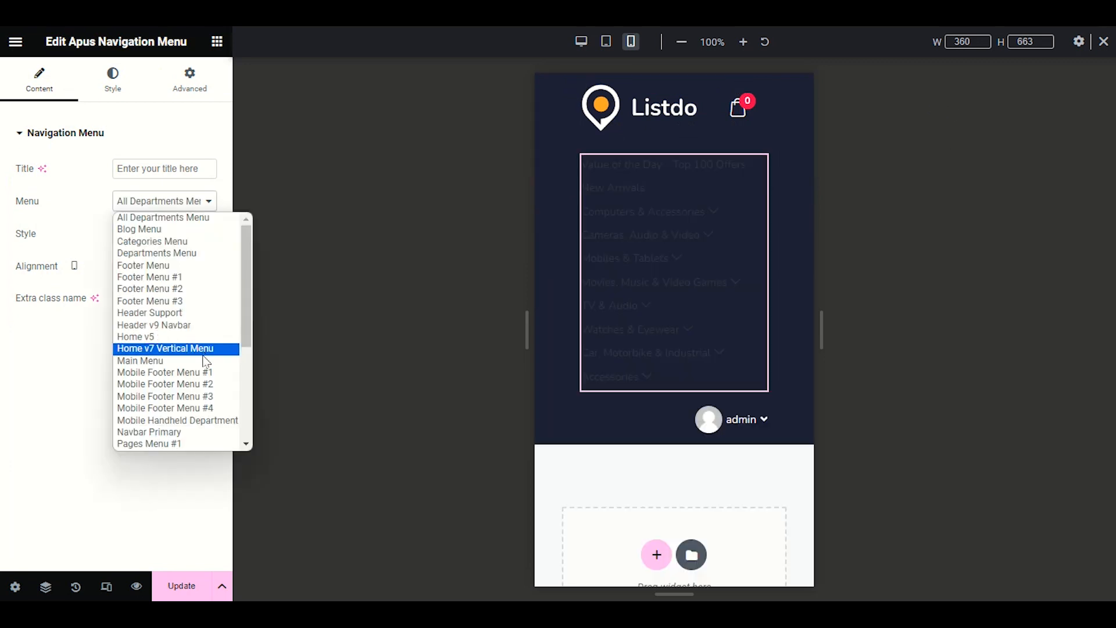
pyautogui.click(200, 359)
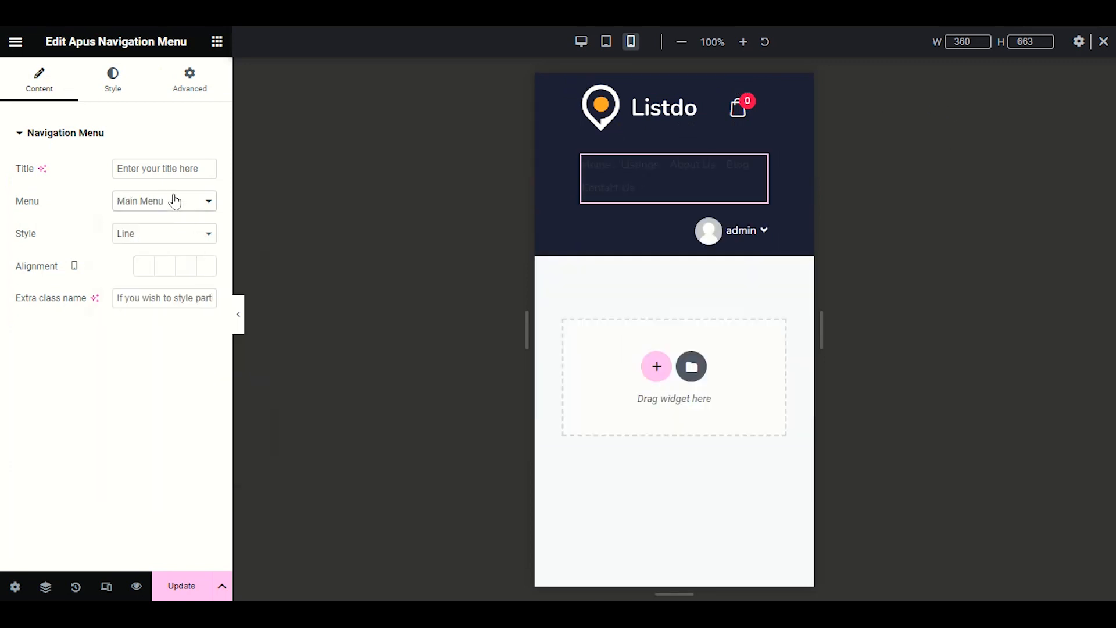
# - Try the Default style on the navigation menu and set the style back to Line
pyautogui.click(185, 235)
pyautogui.click(185, 247)
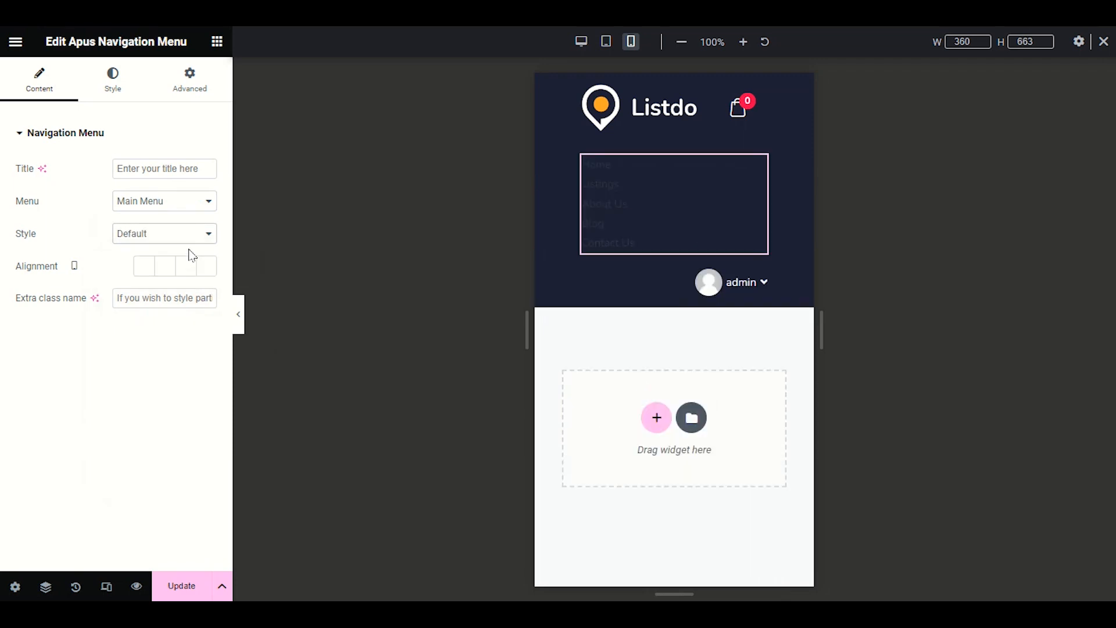
pyautogui.click(195, 237)
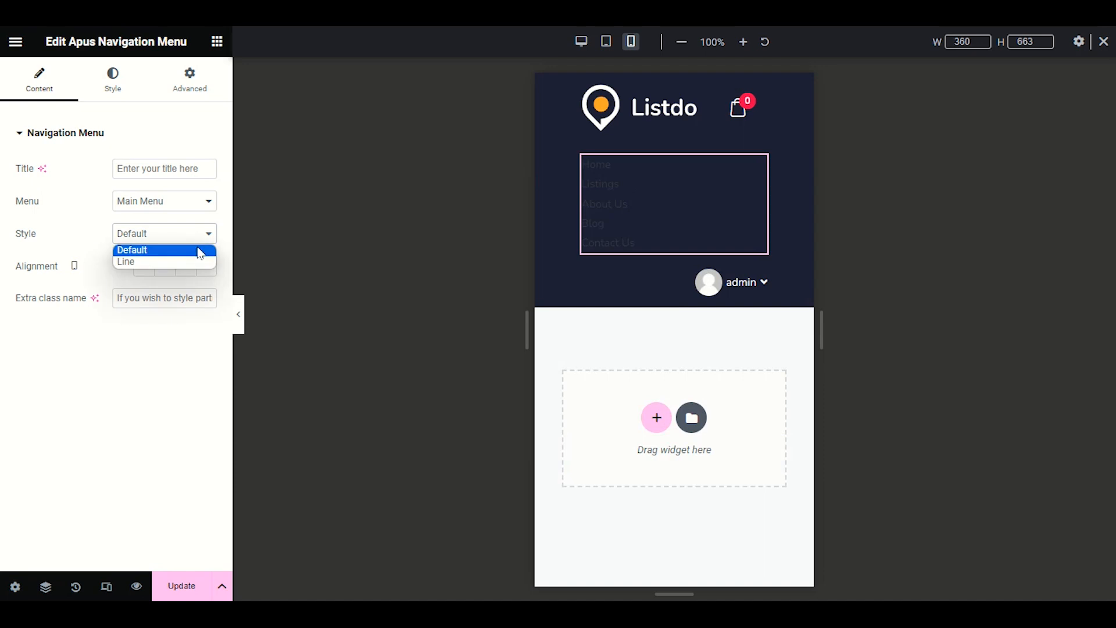
pyautogui.click(198, 260)
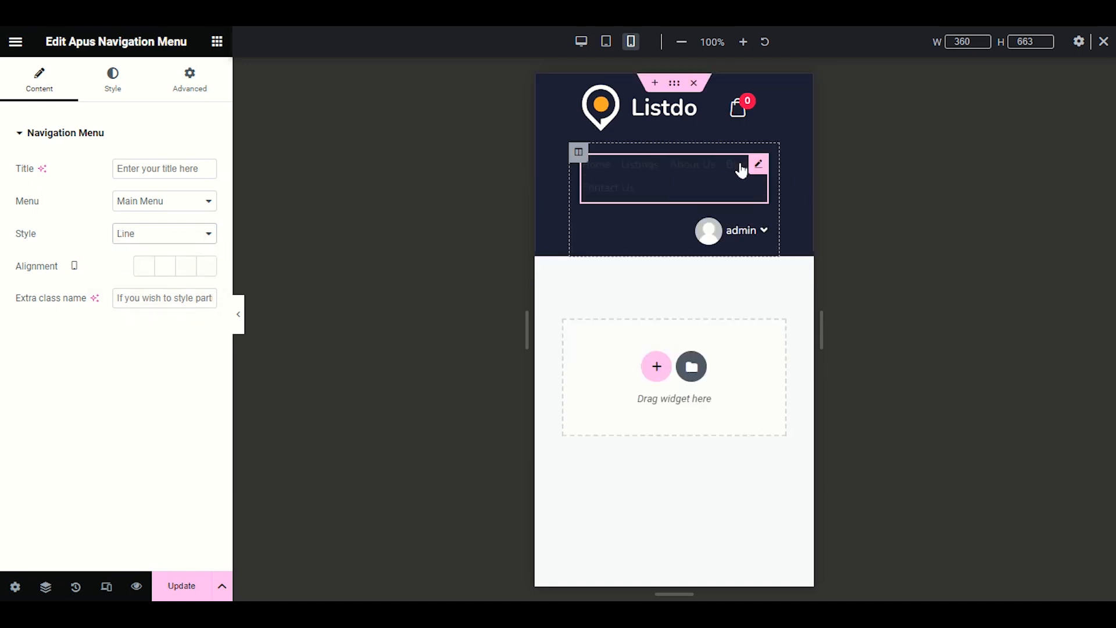
# - Replace the header logo with the Big Deals 24 image from the Media Library
pyautogui.click(688, 106)
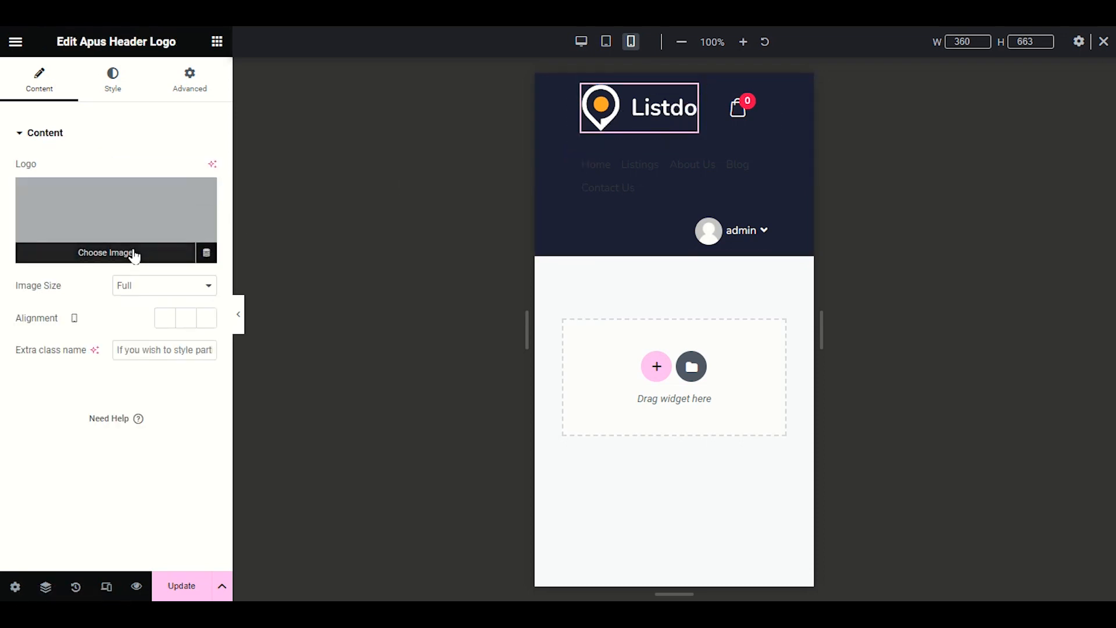
pyautogui.click(139, 252)
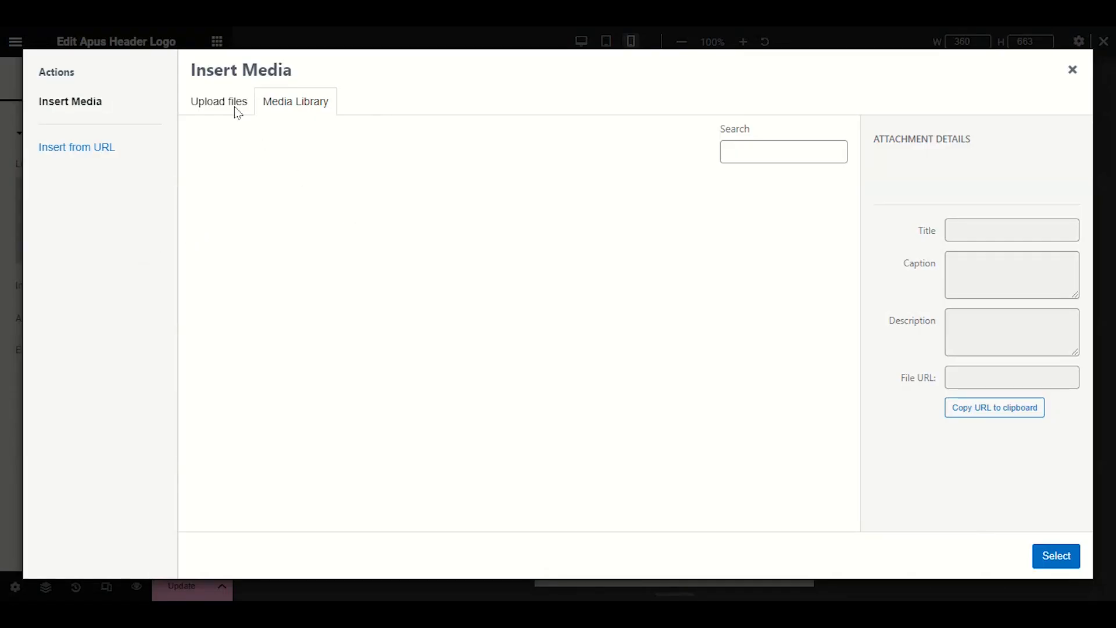
pyautogui.click(481, 251)
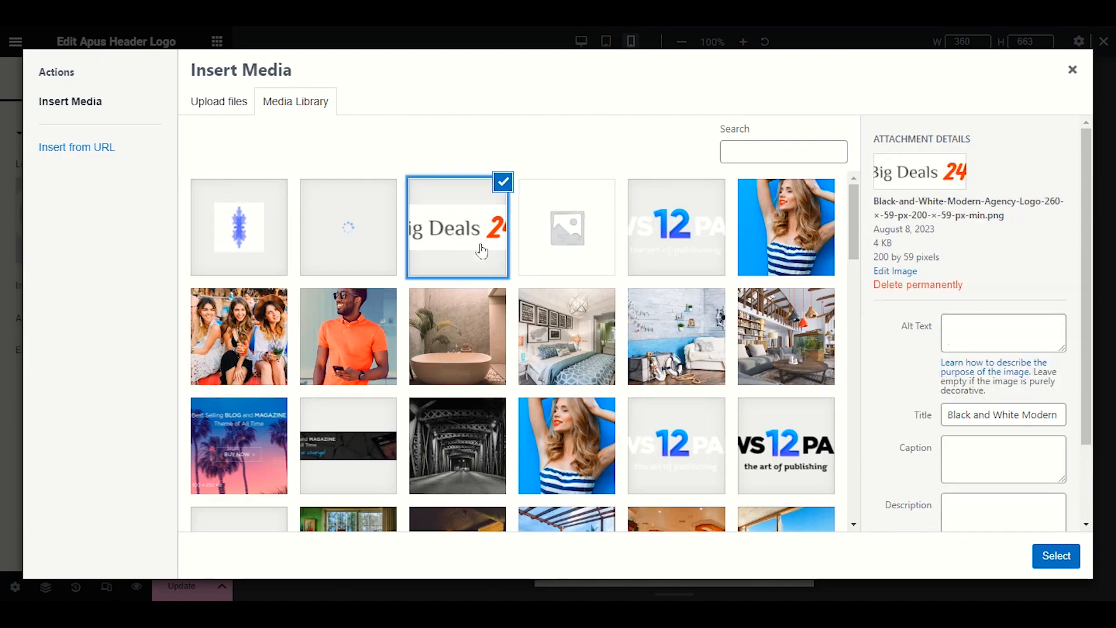
pyautogui.click(1056, 556)
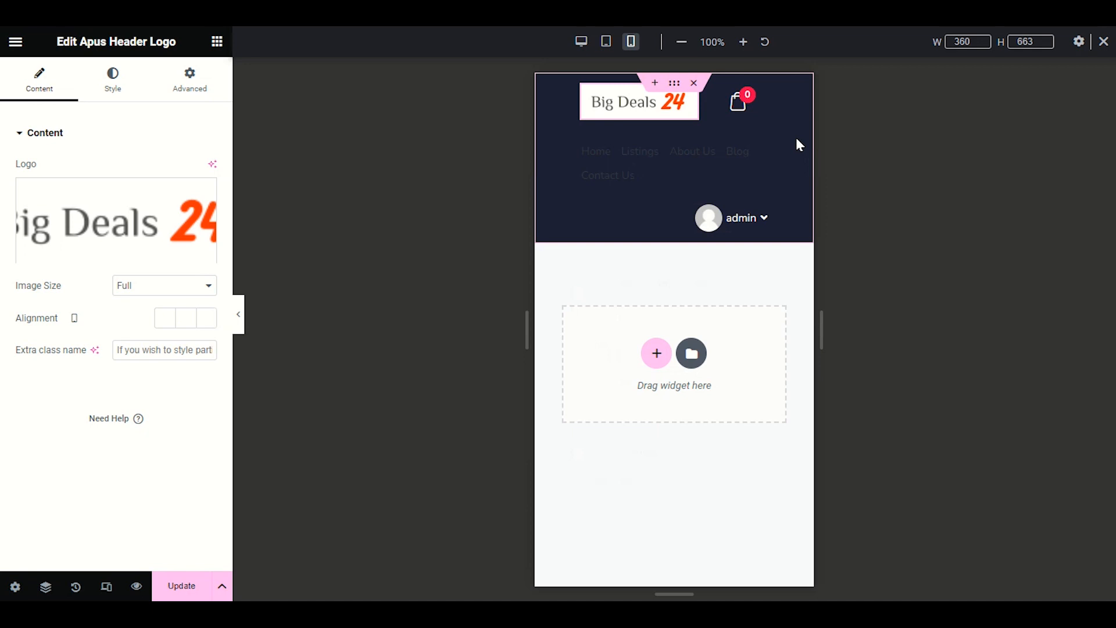
# - Open the logo's style settings and delete the entire header section
pyautogui.click(104, 90)
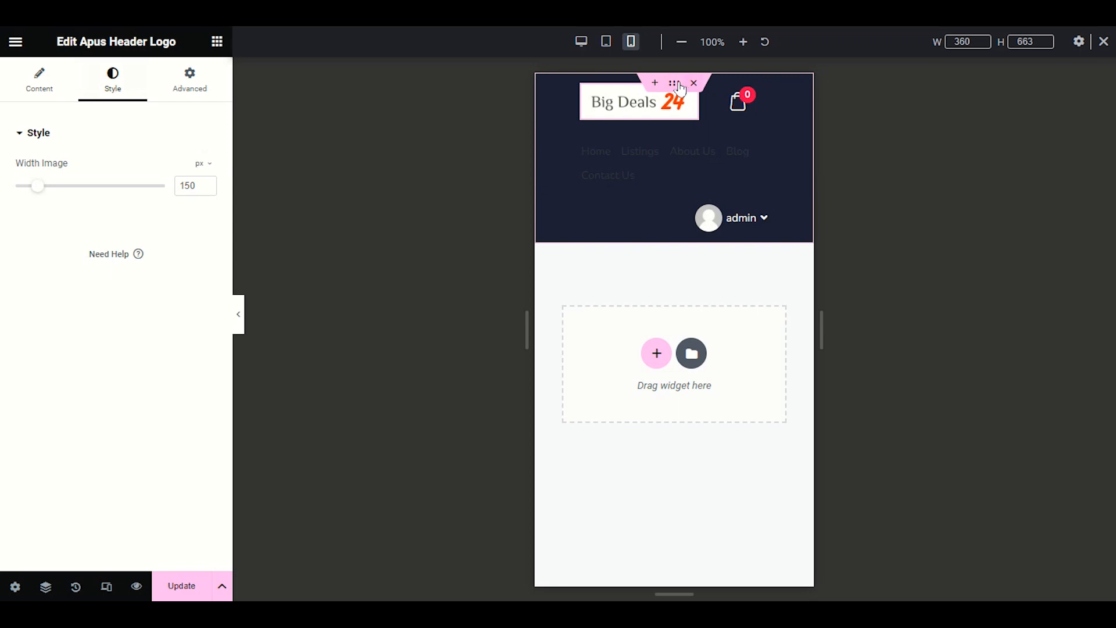
pyautogui.click(678, 84)
pyautogui.press('Delete')
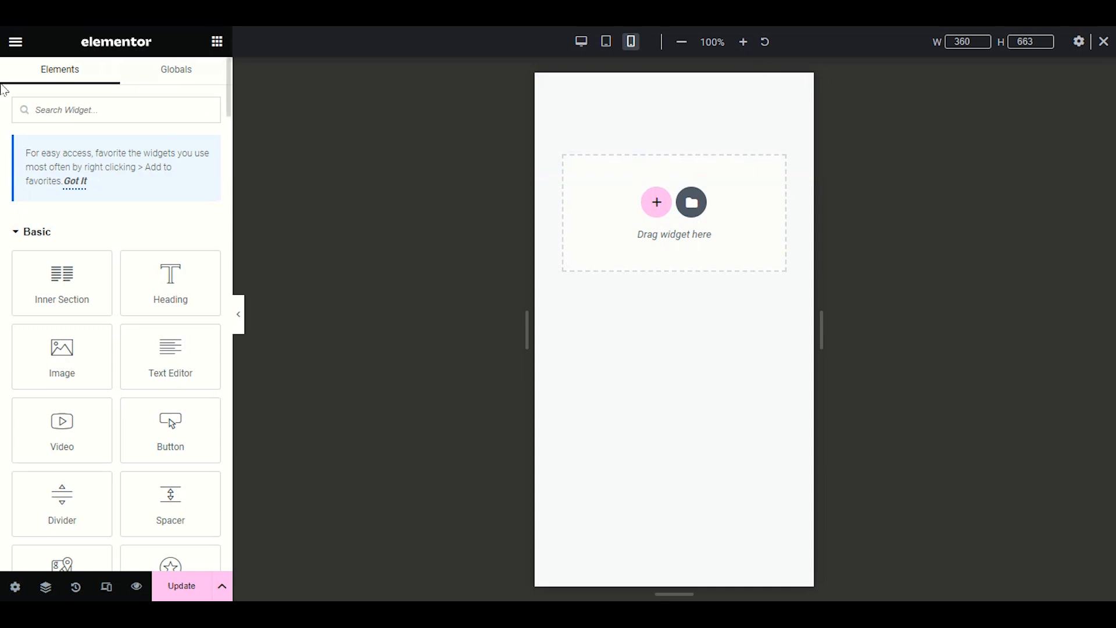
# - Reload the Header 3 editor without saving and preview the header in Mobile Portrait, both with and without the editing controls
pyautogui.press('F5')
pyautogui.click(632, 76)
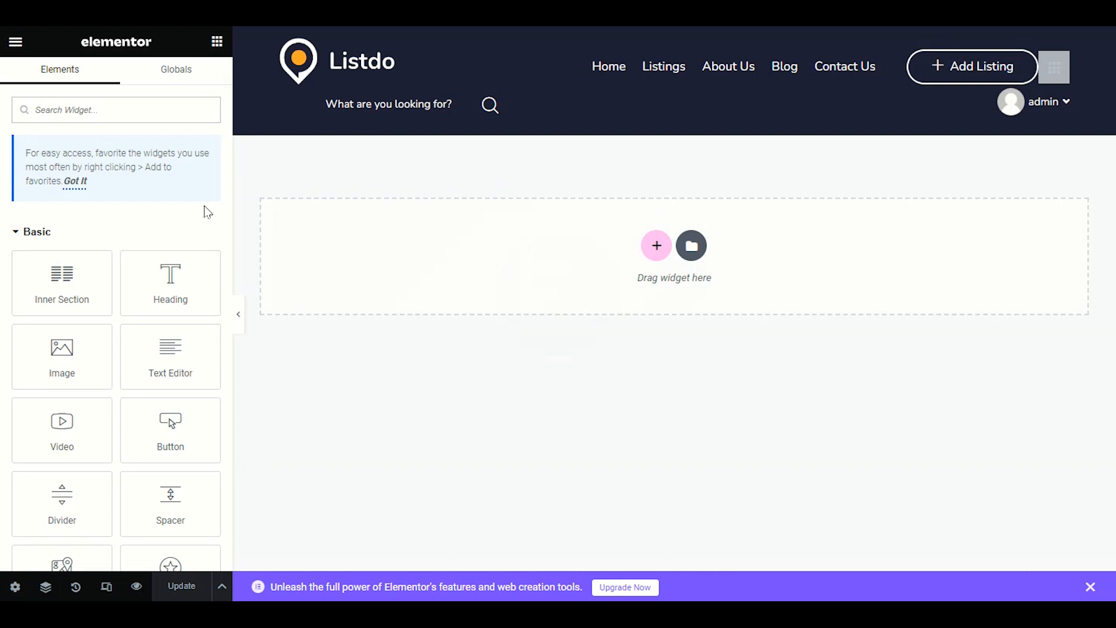
pyautogui.click(107, 588)
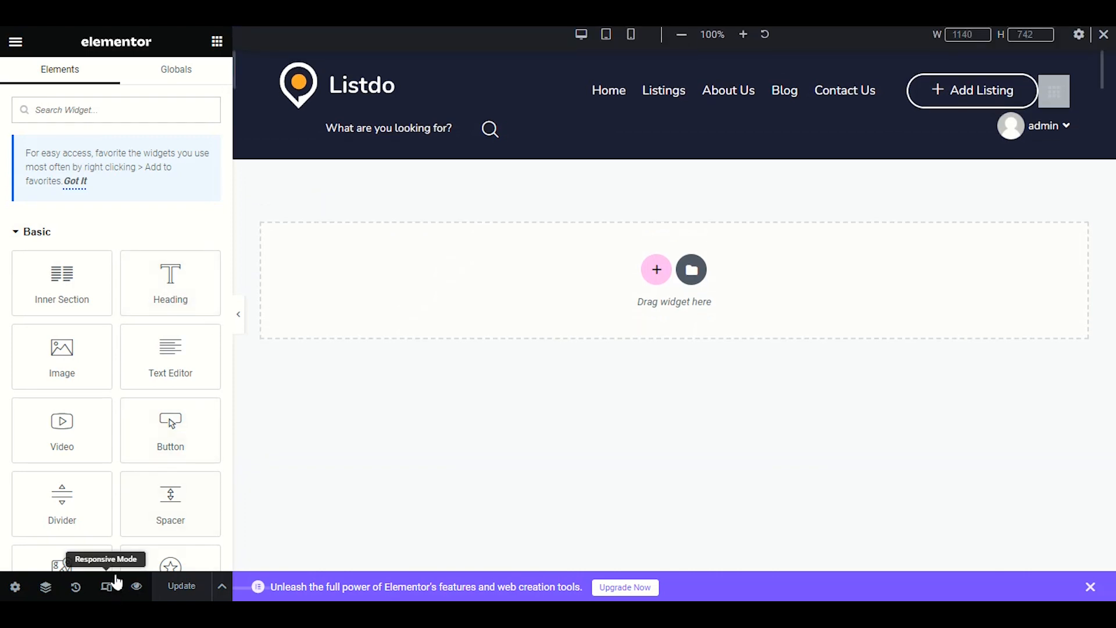
pyautogui.click(628, 46)
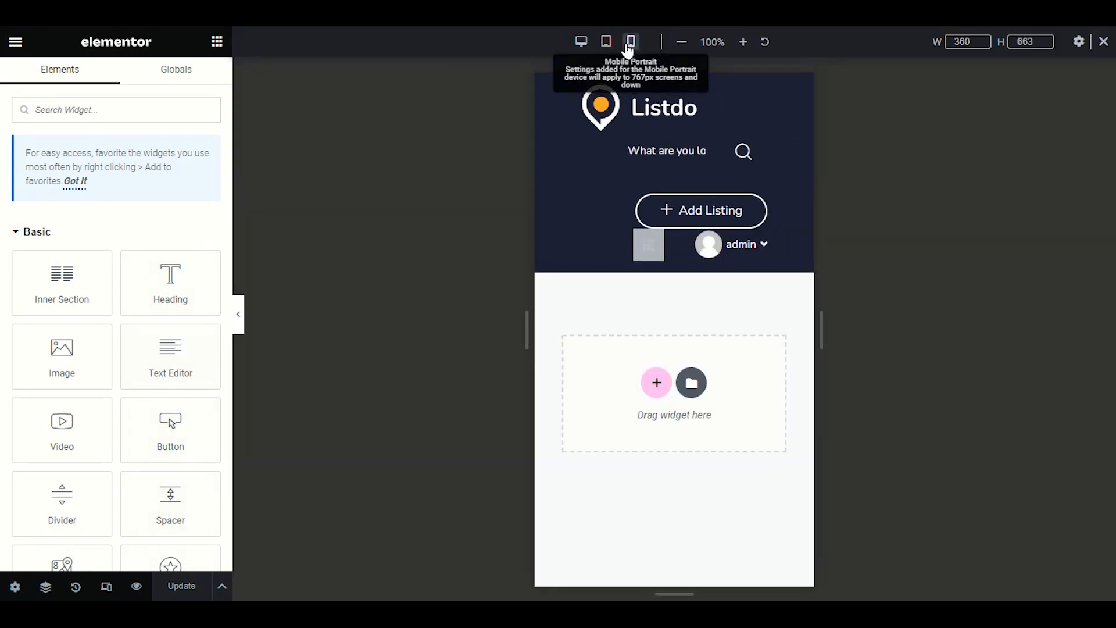
pyautogui.click(238, 316)
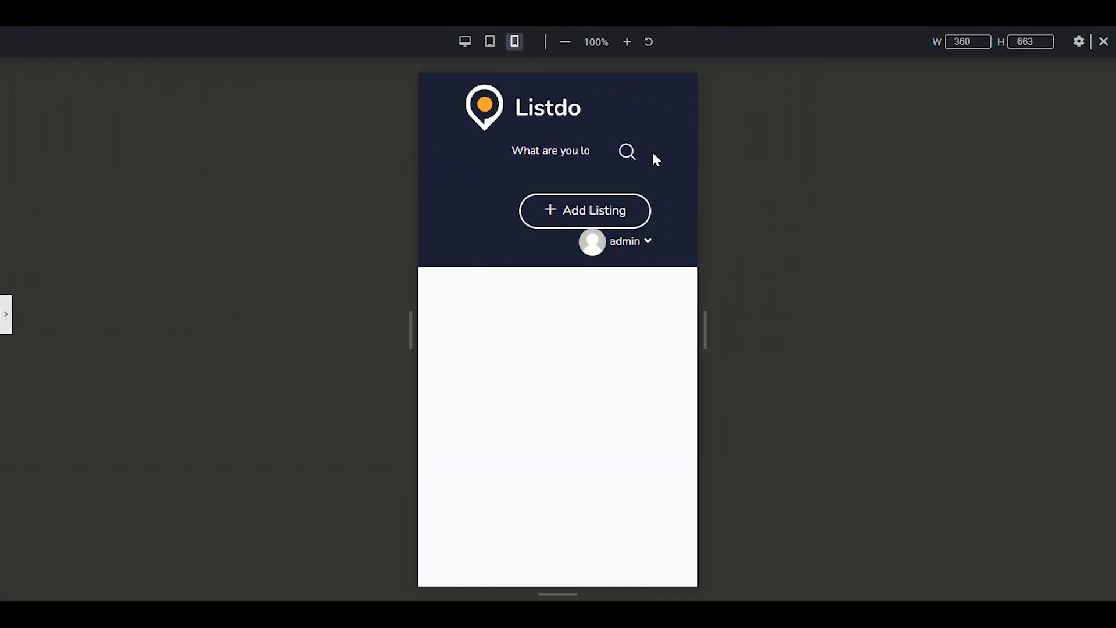
pyautogui.click(6, 312)
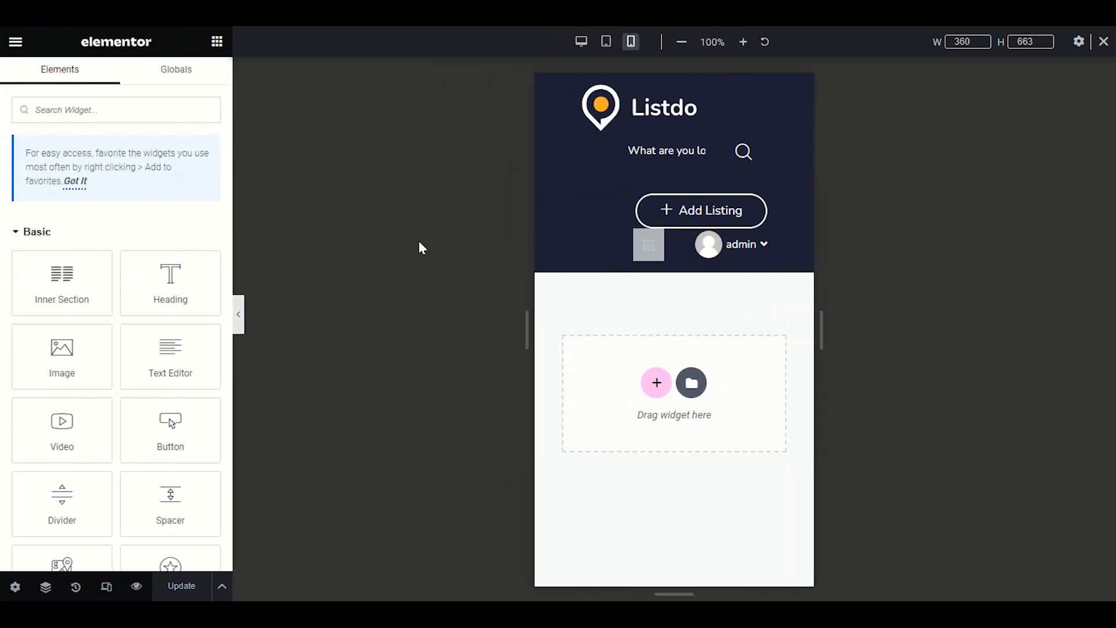
# - Delete the Apus Header Search widget and the Add Listing button from the header in the mobile preview
pyautogui.click(692, 152)
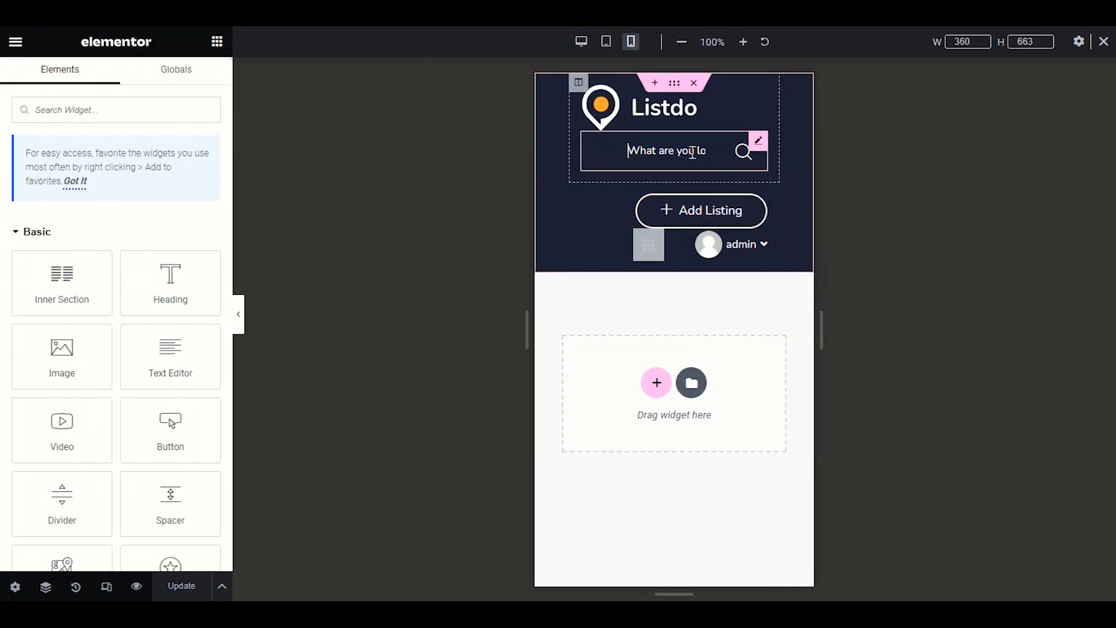
pyautogui.rightClick(692, 152)
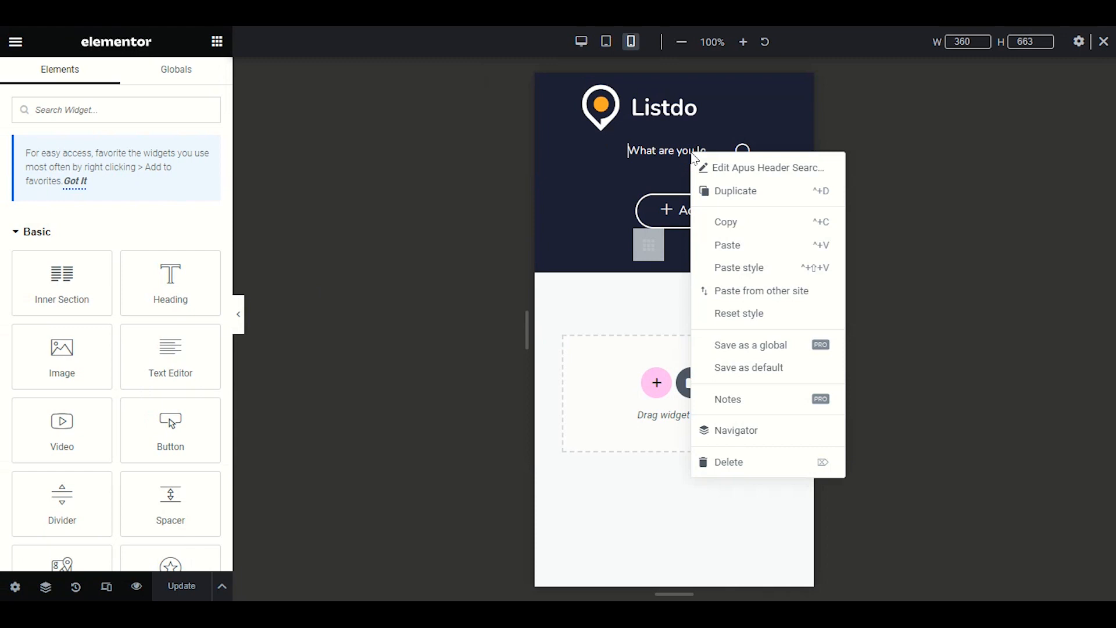
pyautogui.click(744, 462)
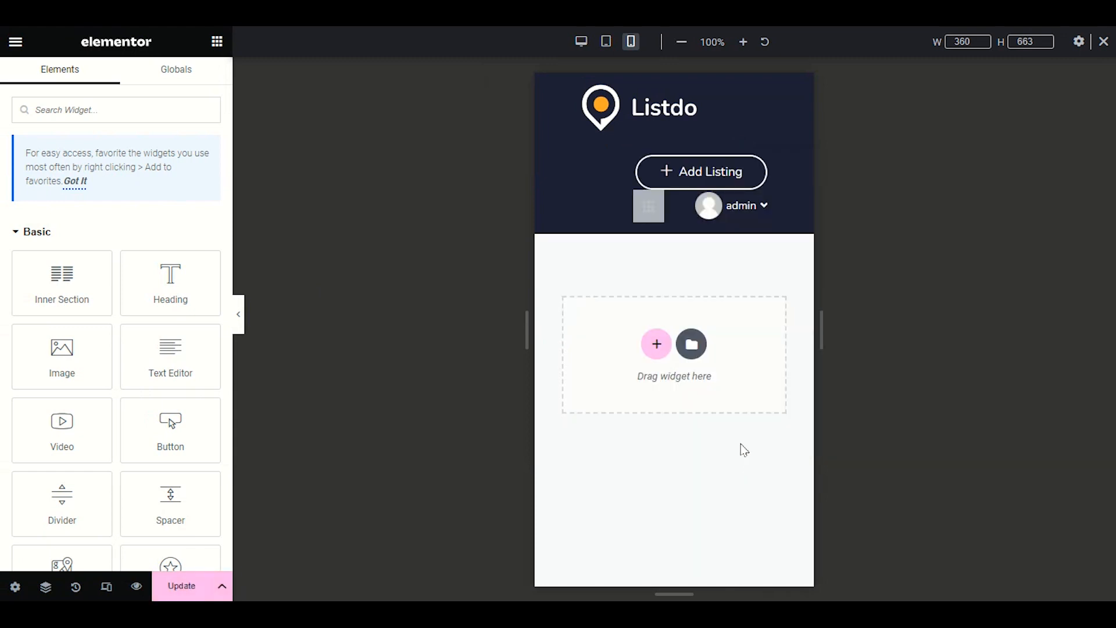
pyautogui.rightClick(719, 174)
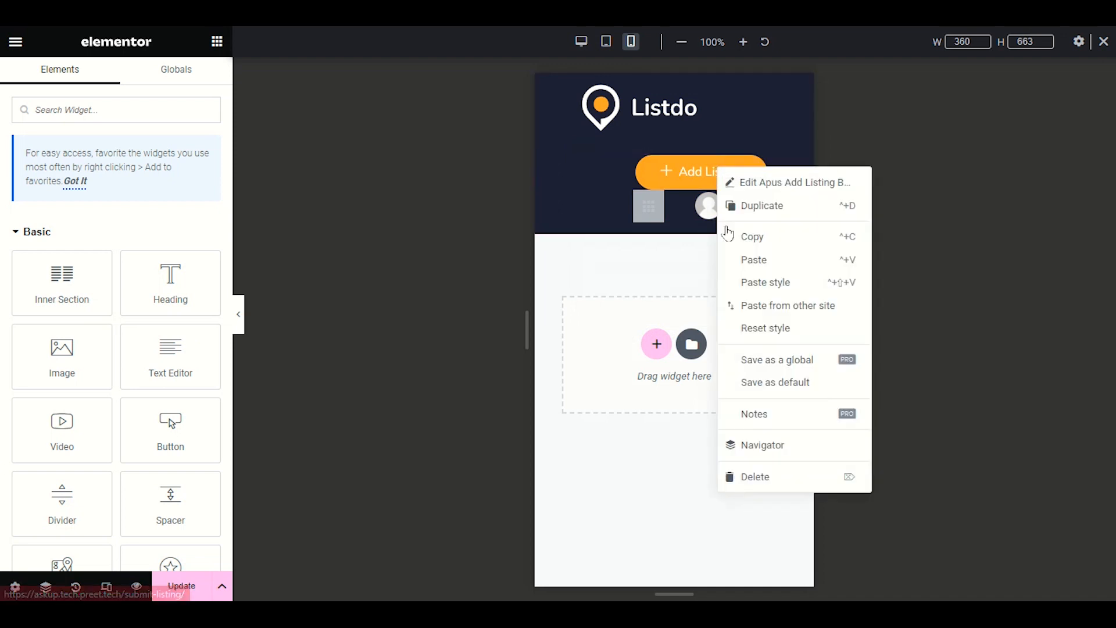
pyautogui.click(741, 474)
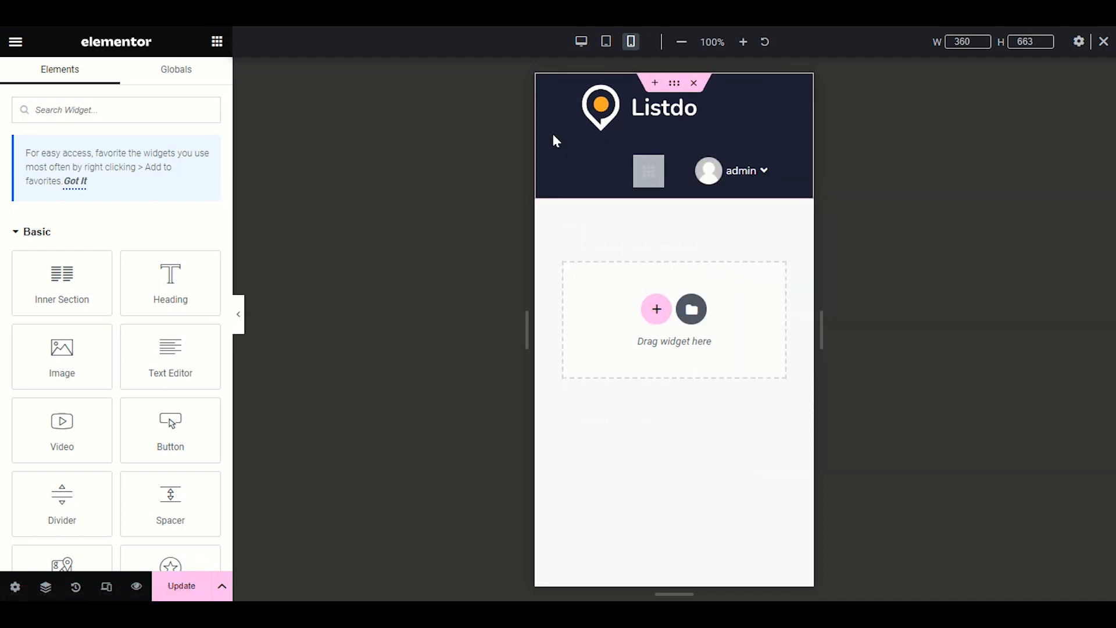
# - Replace the Listdo logo in the mobile header with the Big Deals 24 image, keeping size Full and centering its alignment
pyautogui.click(686, 109)
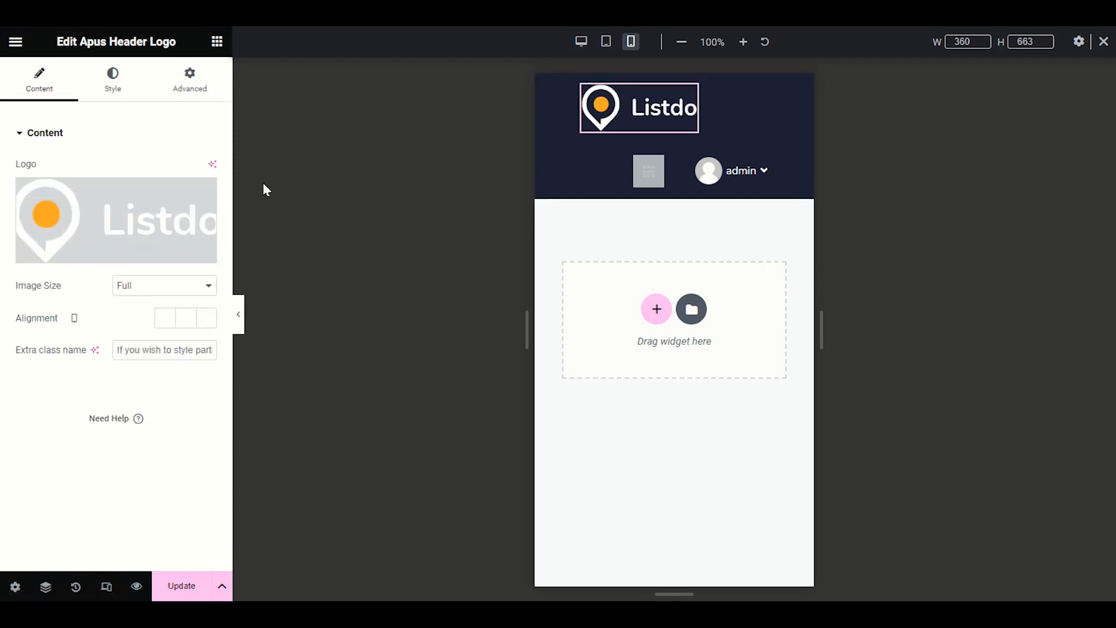
pyautogui.click(69, 254)
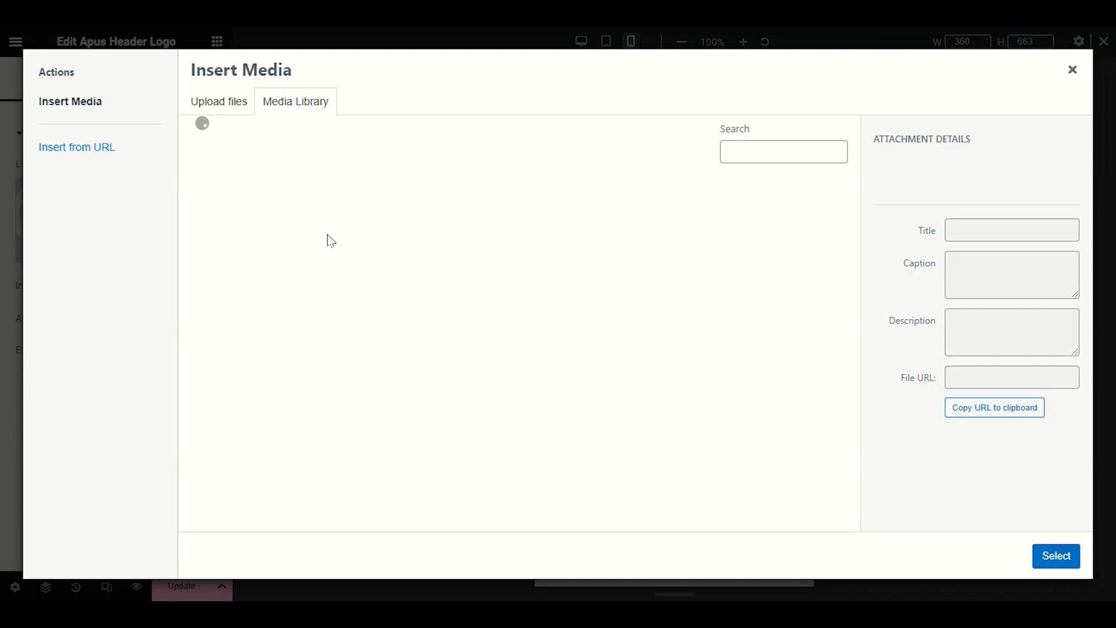
pyautogui.click(426, 239)
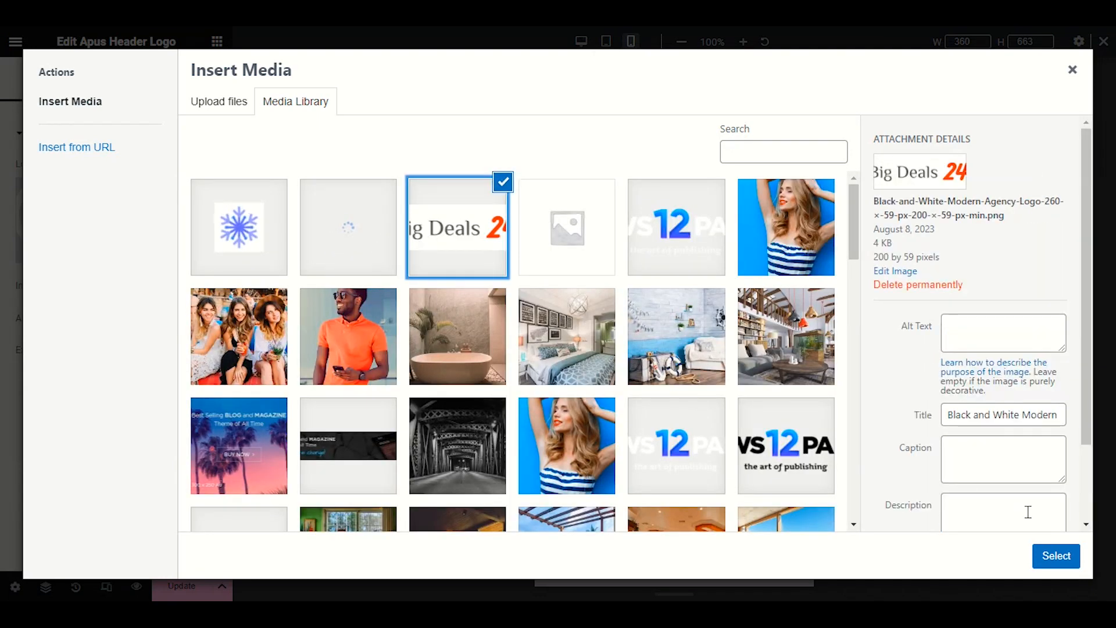
pyautogui.click(1056, 555)
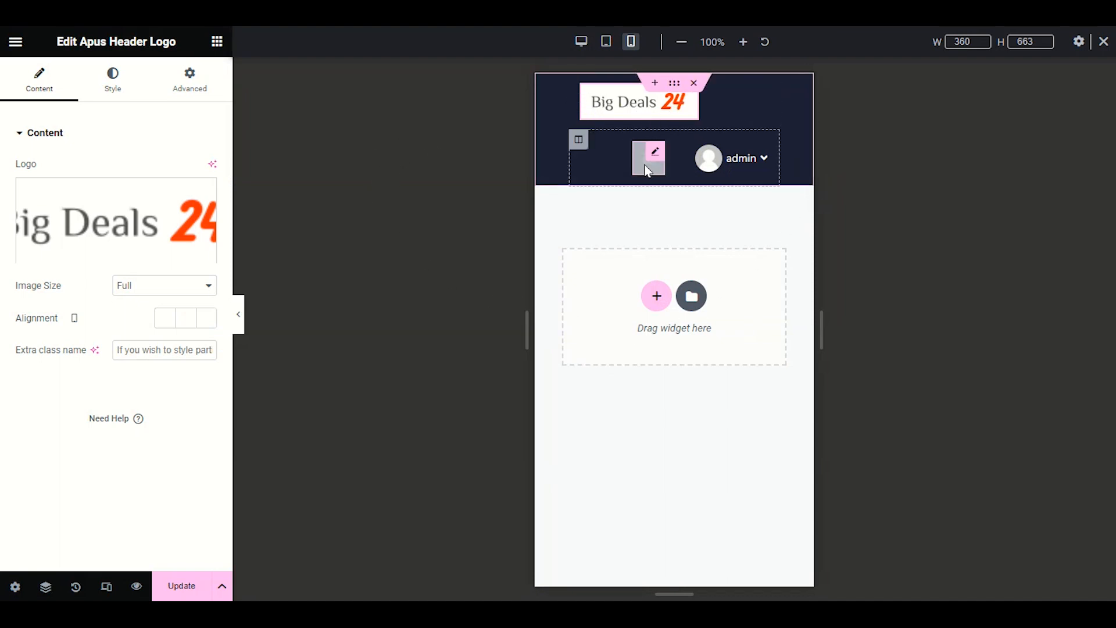
pyautogui.moveTo(735, 152)
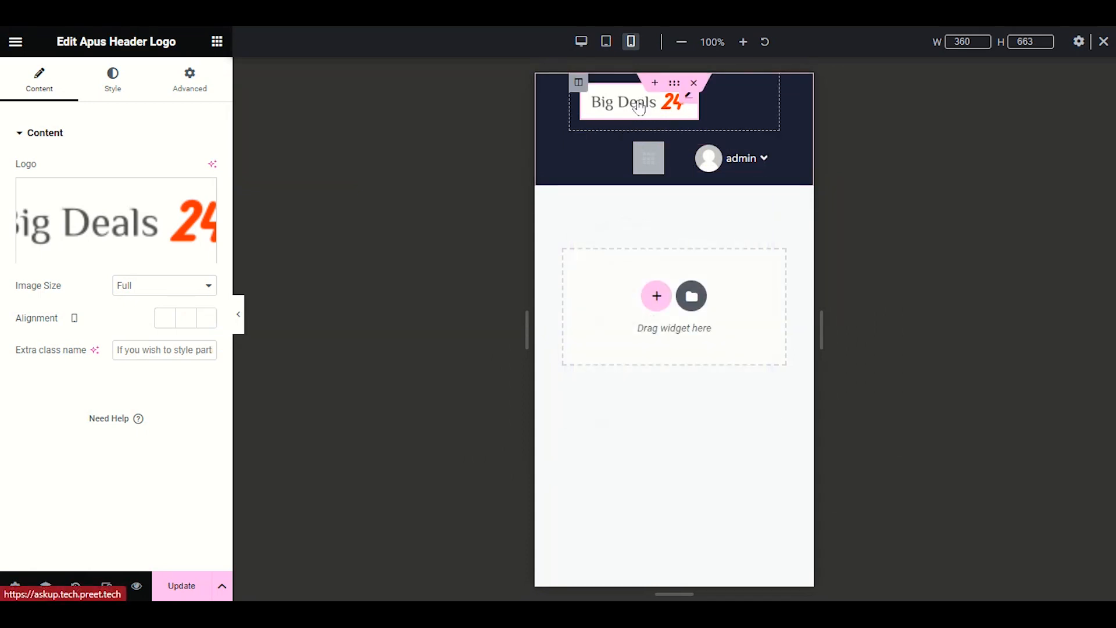
pyautogui.click(174, 290)
pyautogui.click(174, 291)
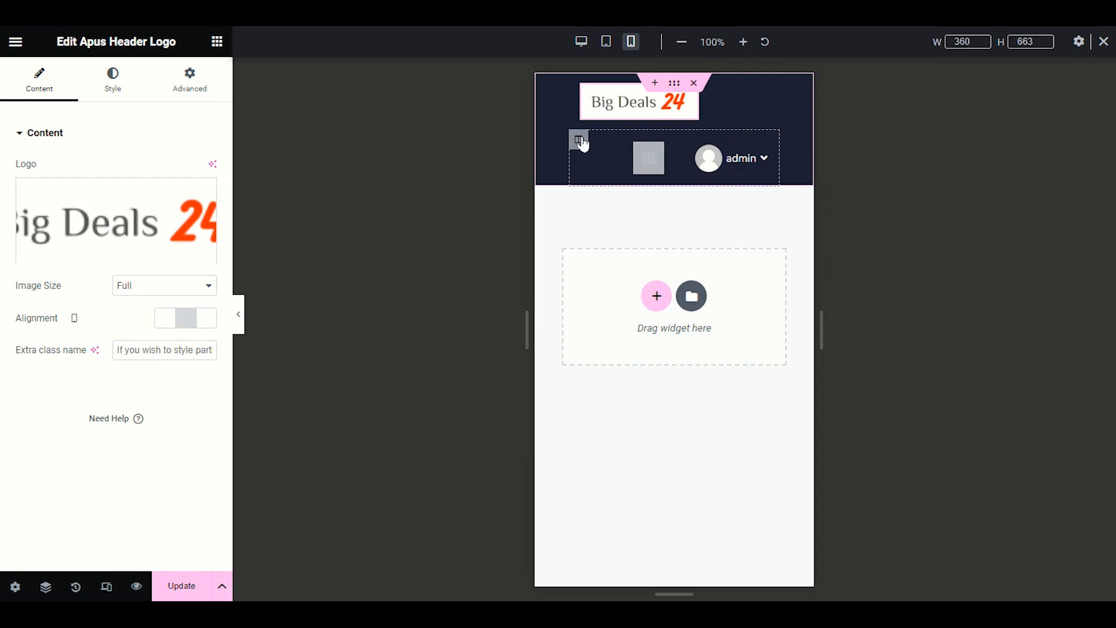
# - Try Middle, Top and Space Between as the vertical alignment of the account menu's column, and restore Default
pyautogui.click(578, 140)
pyautogui.click(191, 205)
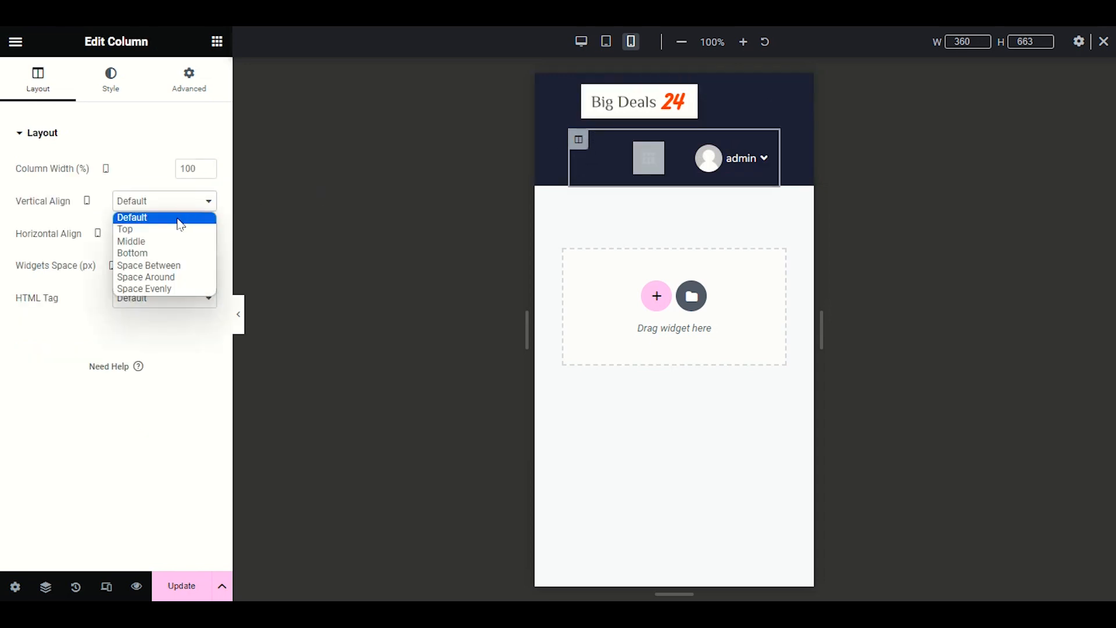
pyautogui.click(175, 242)
pyautogui.click(172, 209)
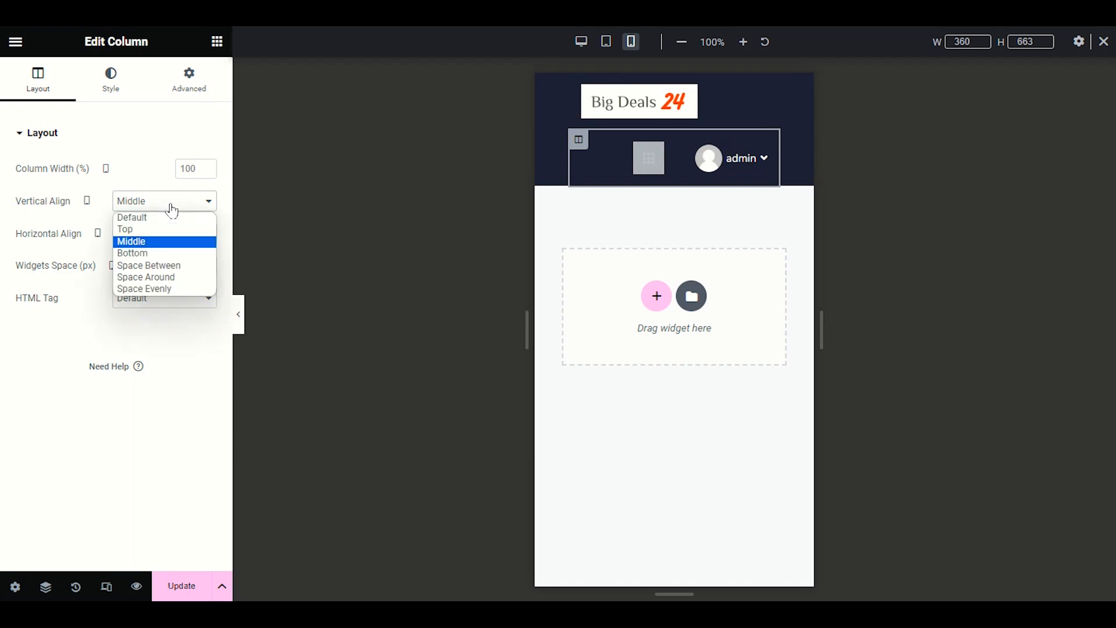
pyautogui.click(172, 217)
pyautogui.click(172, 208)
pyautogui.click(173, 229)
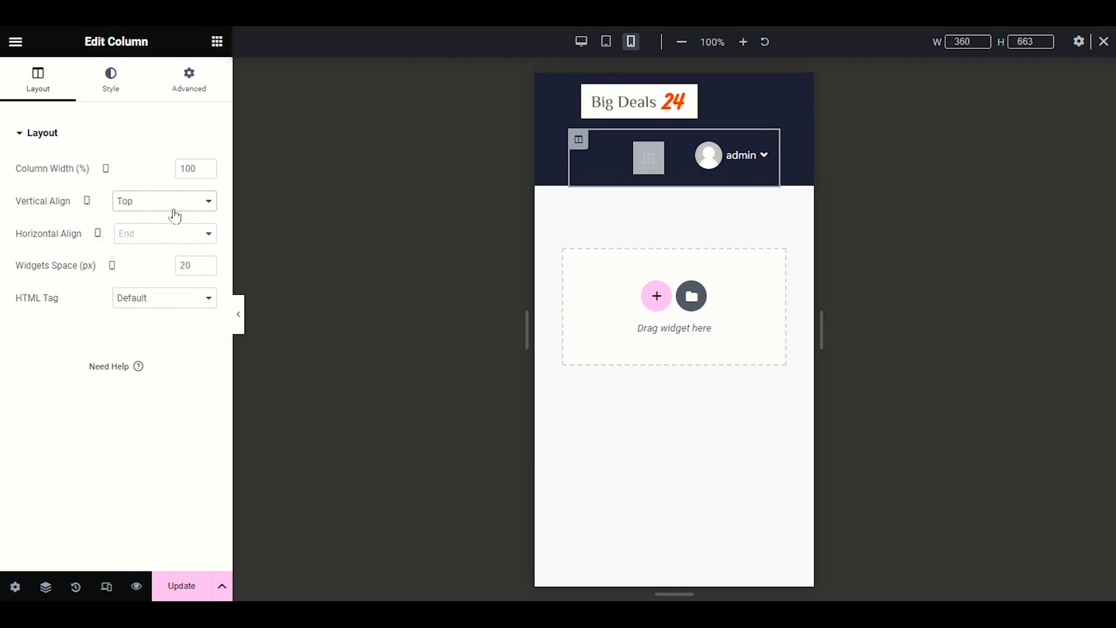
pyautogui.click(174, 209)
pyautogui.click(172, 268)
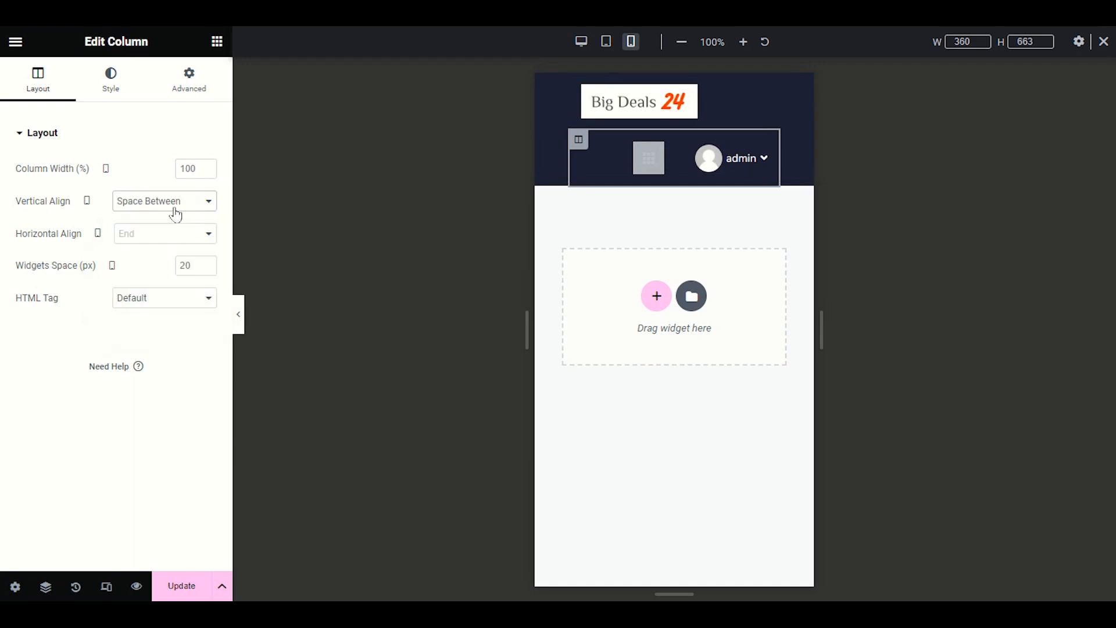
pyautogui.click(177, 210)
pyautogui.click(179, 230)
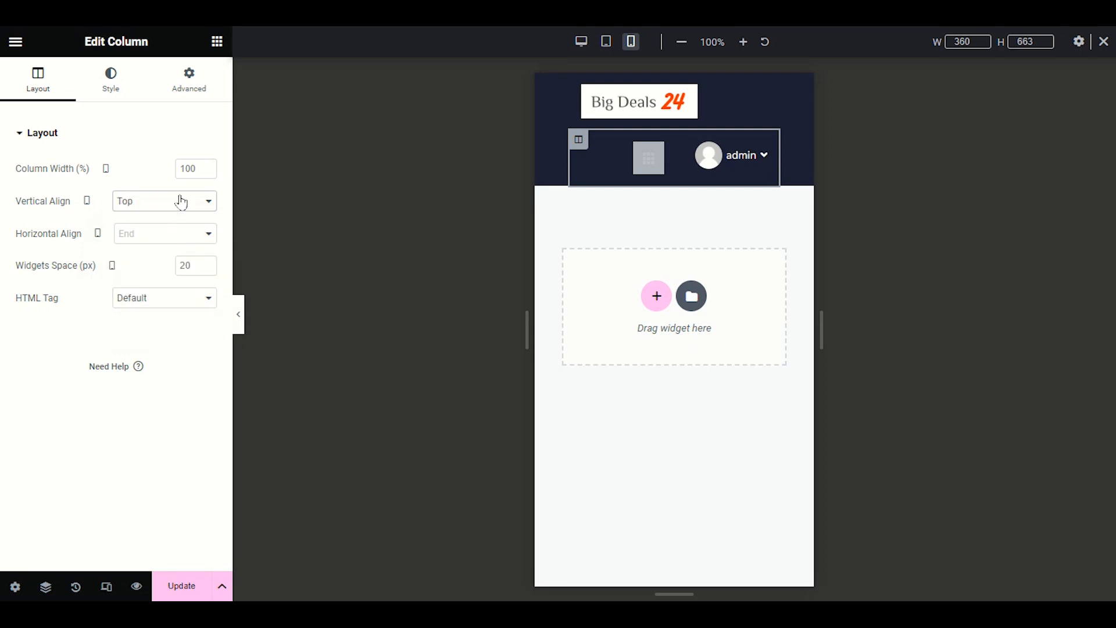
pyautogui.click(179, 203)
pyautogui.click(179, 217)
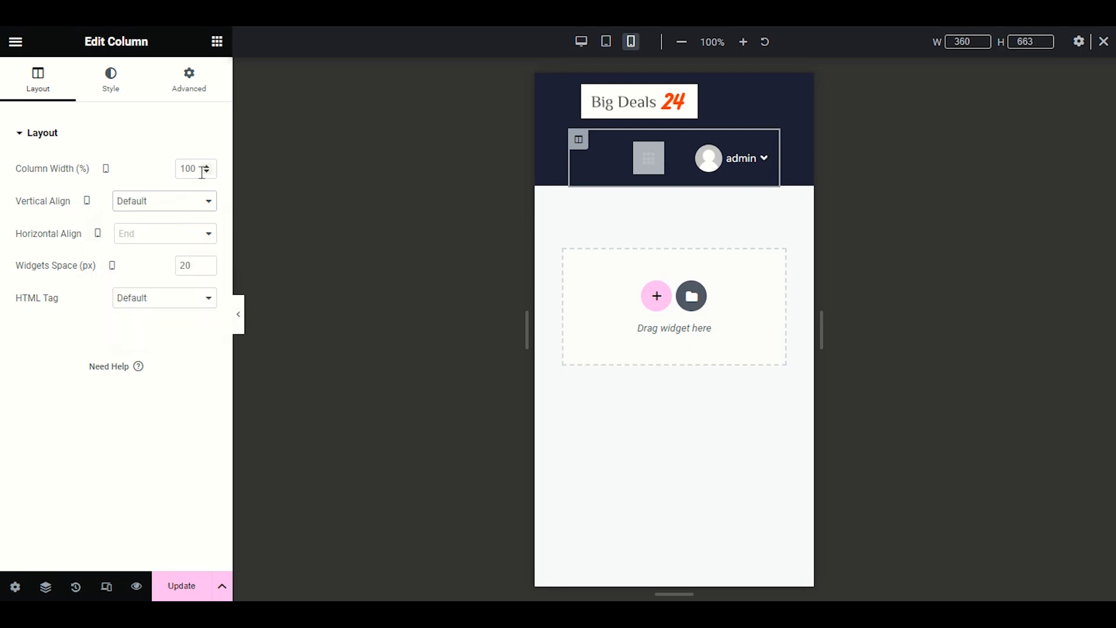
# - Try a mobile width of 70% for the account menu's column, and set it back to 100%
pyautogui.click(207, 174)
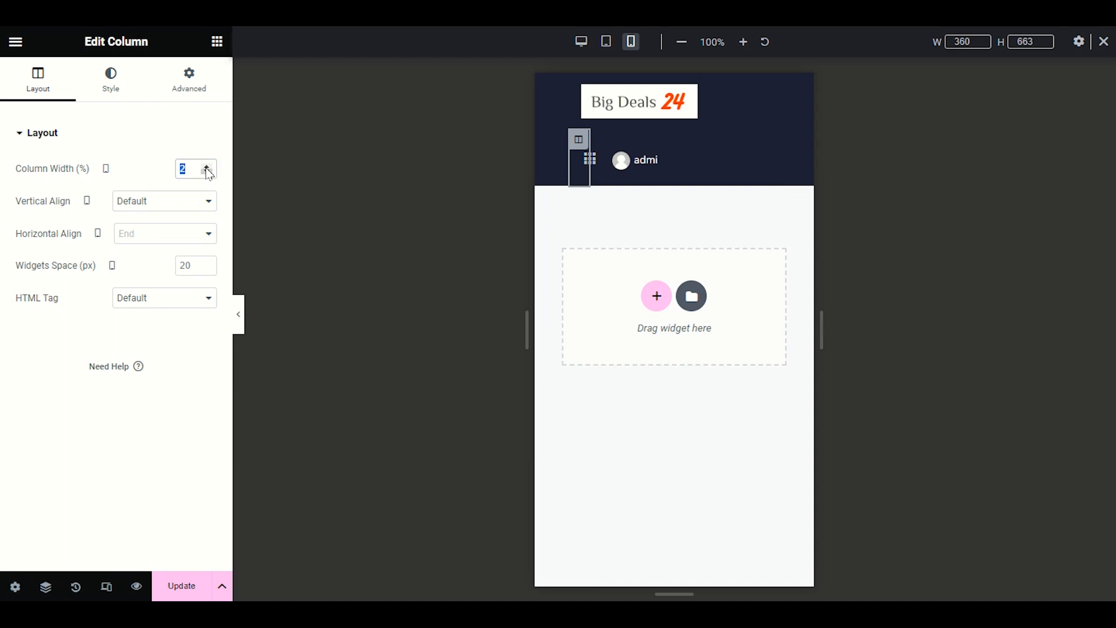
pyautogui.moveTo(189, 172); pyautogui.dragTo(169, 176)
pyautogui.write('70')
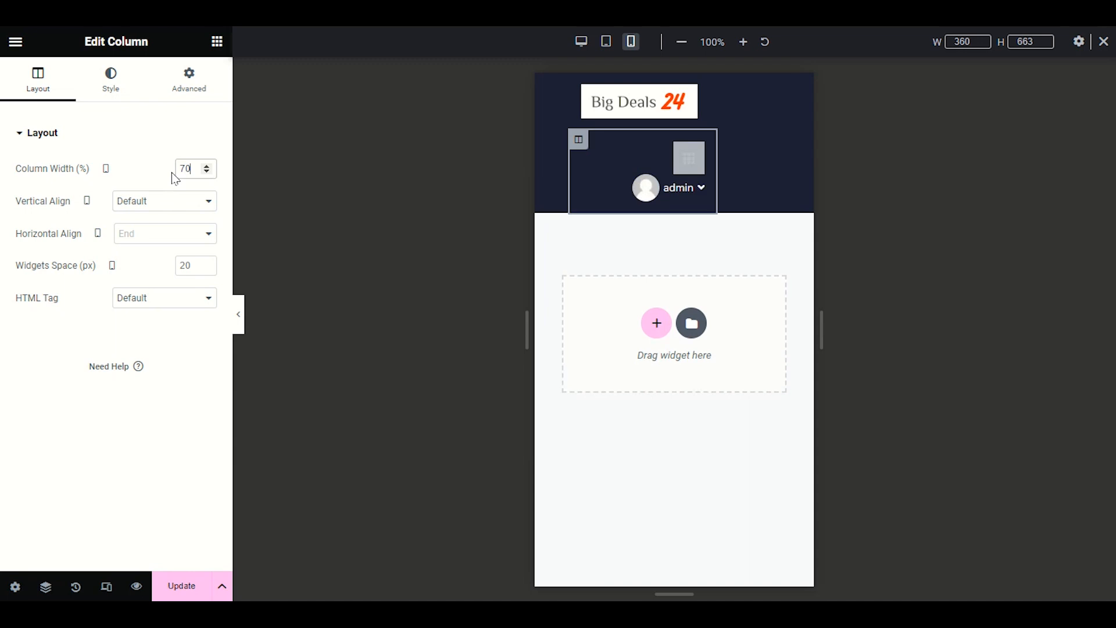
pyautogui.moveTo(197, 160); pyautogui.dragTo(167, 164)
pyautogui.write('100')
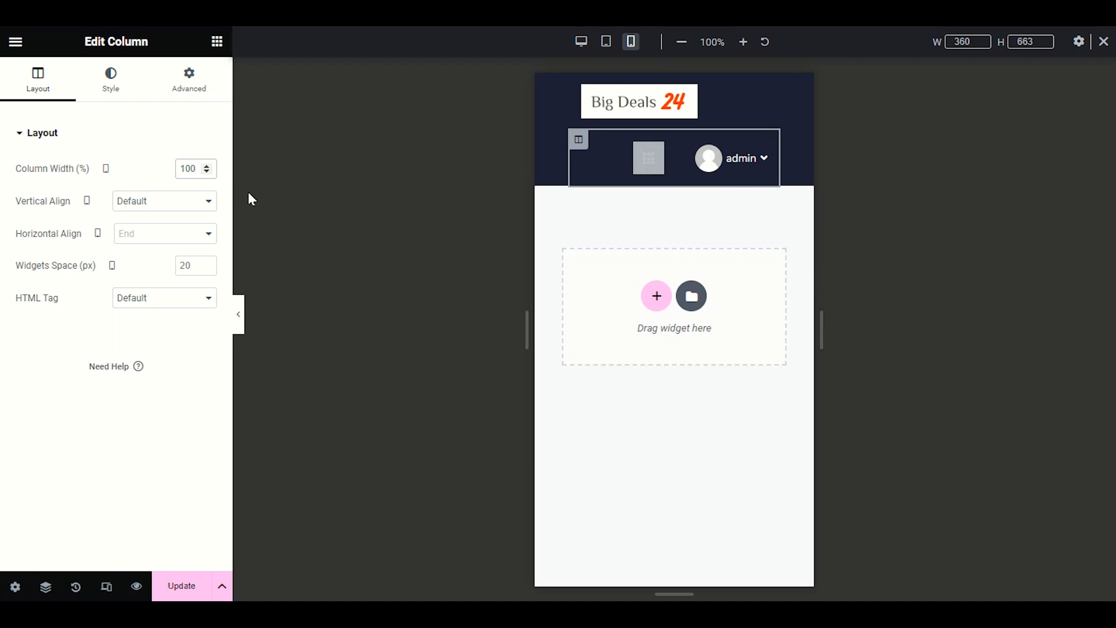
# - Set the account menu column's horizontal alignment to Center and its widgets space to 11 px for mobile
pyautogui.click(143, 236)
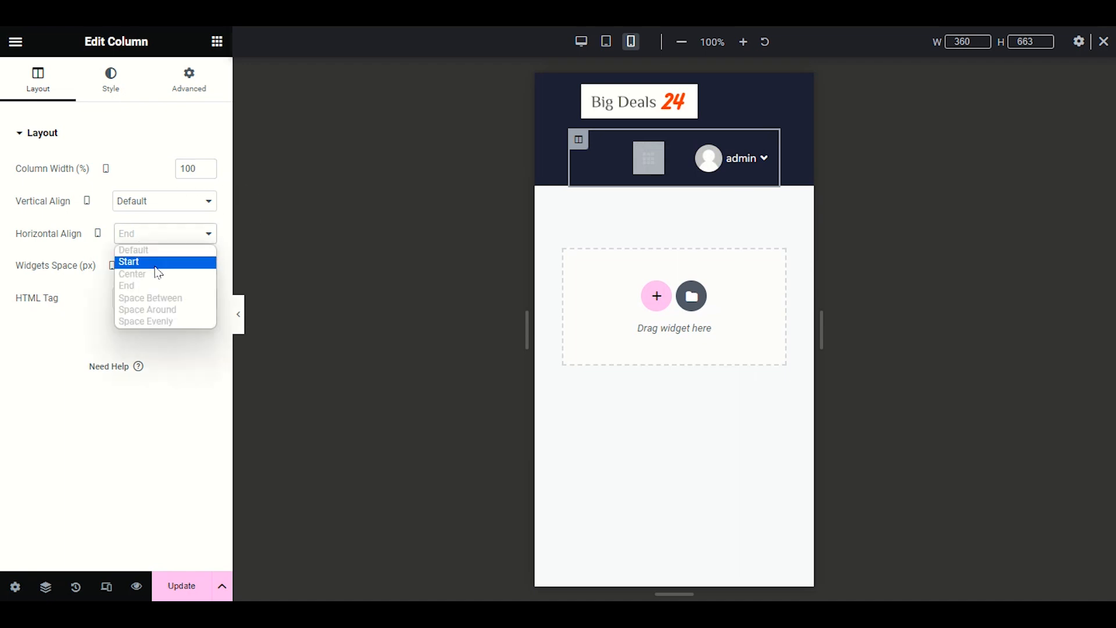
pyautogui.click(159, 274)
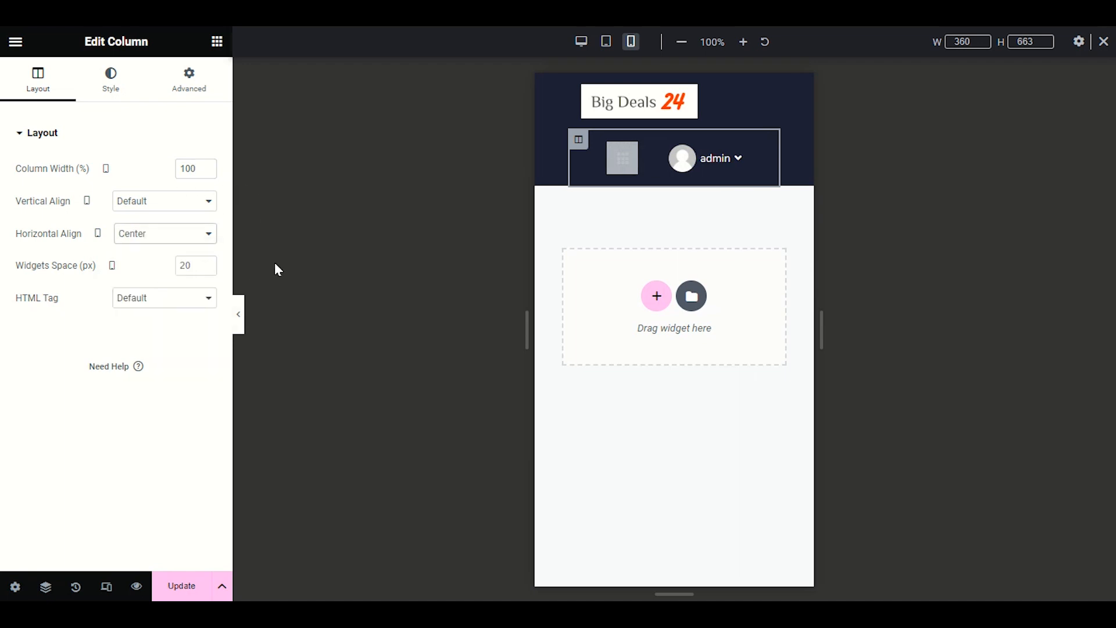
pyautogui.click(207, 264)
pyautogui.click(206, 264)
pyautogui.click(206, 264)
pyautogui.click(206, 264)
# - Check the header and its account menu in the desktop preview, and return to the mobile preview
pyautogui.click(581, 41)
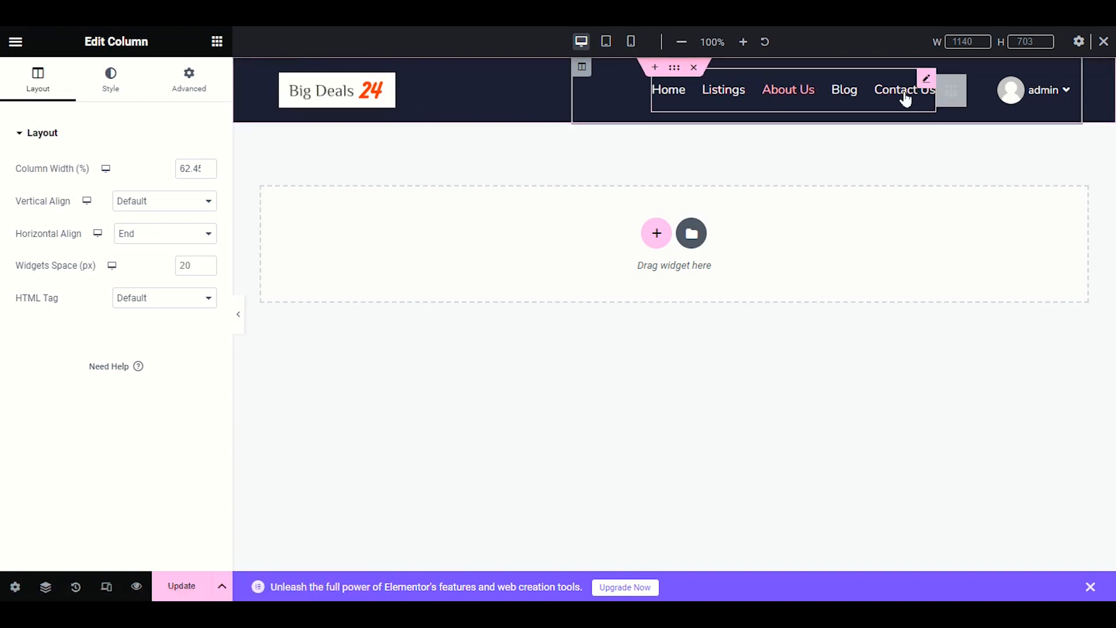
pyautogui.moveTo(1037, 93)
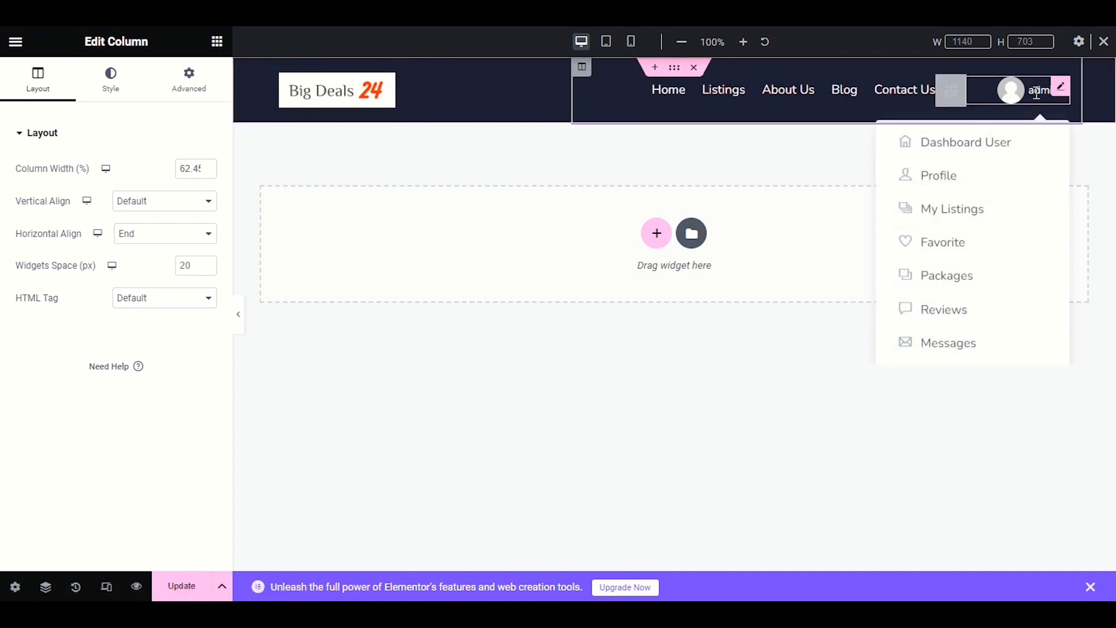
pyautogui.click(631, 42)
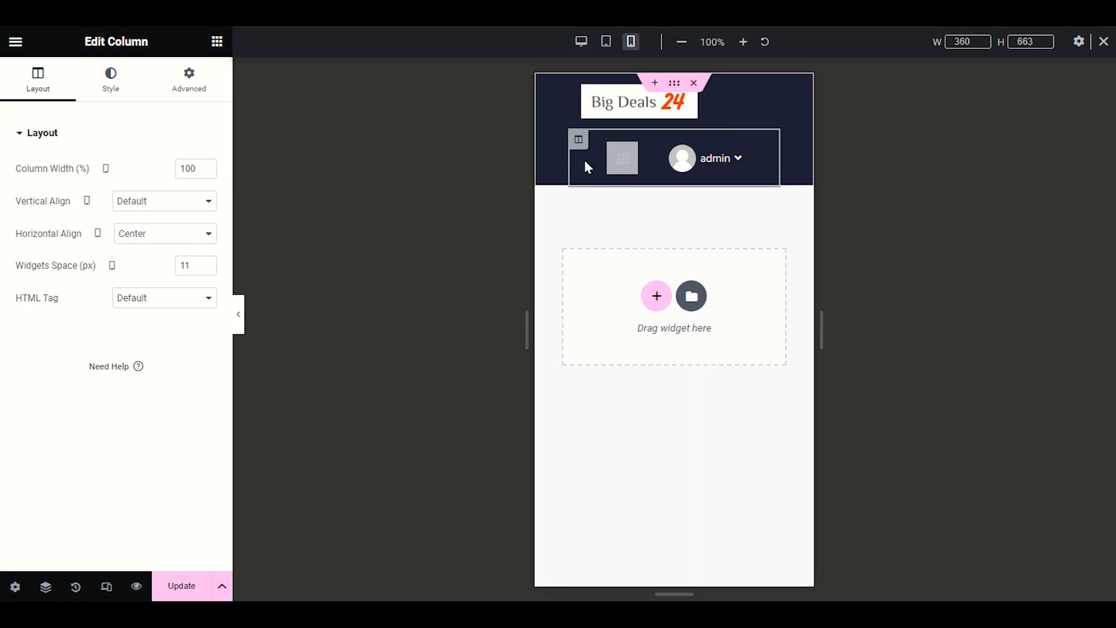
pyautogui.moveTo(730, 169)
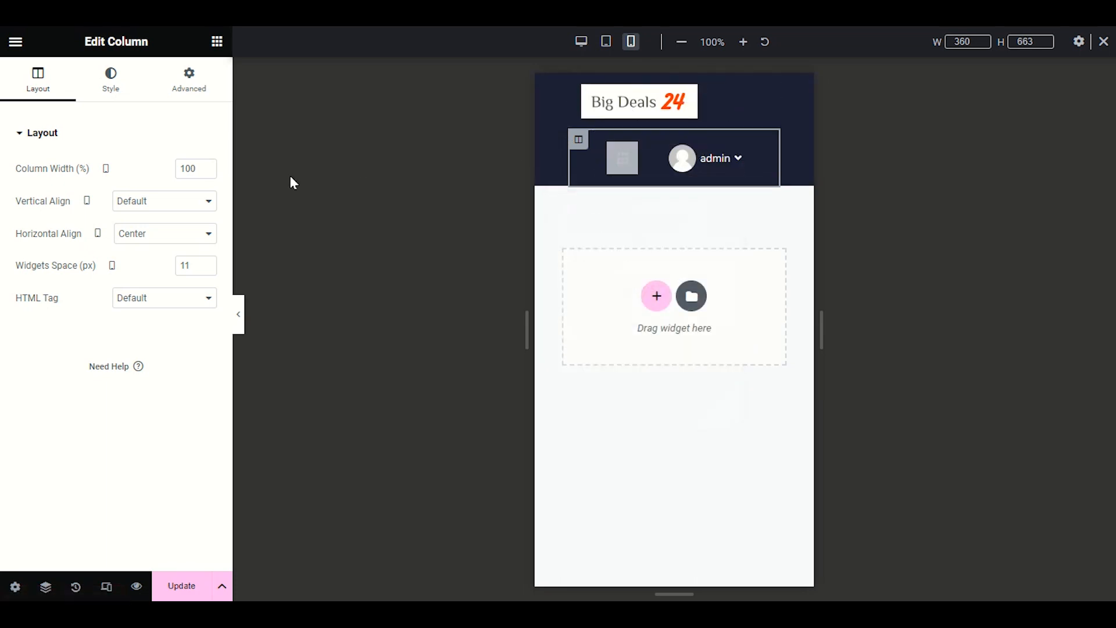
# - Set the logo column's vertical alignment to Default and its horizontal alignment to Center for mobile
pyautogui.click(169, 200)
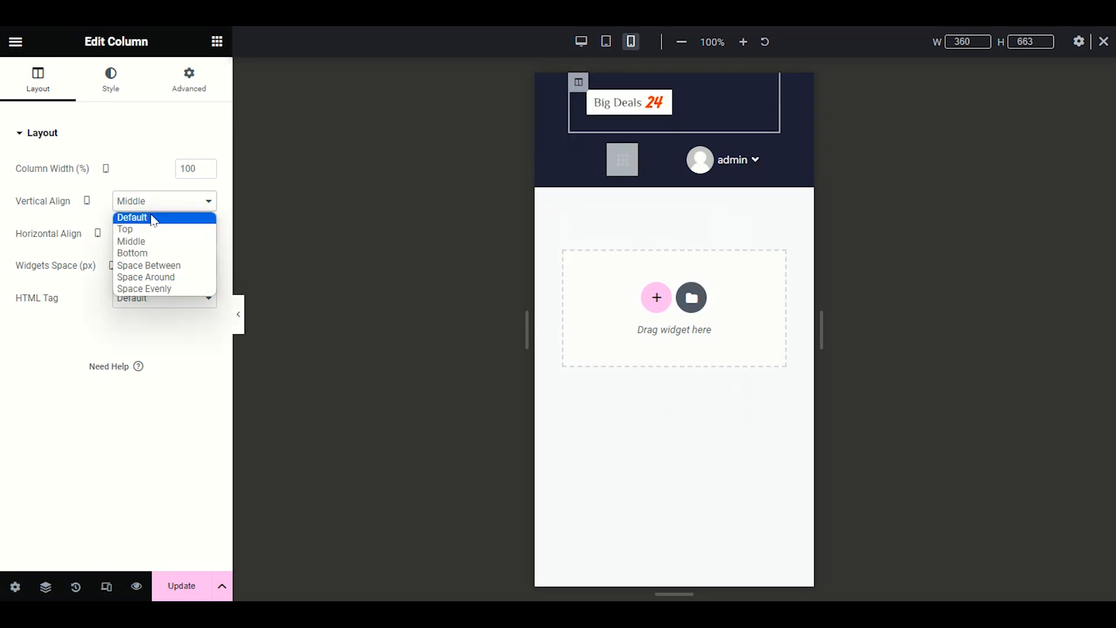
pyautogui.click(152, 218)
pyautogui.click(146, 235)
pyautogui.click(161, 274)
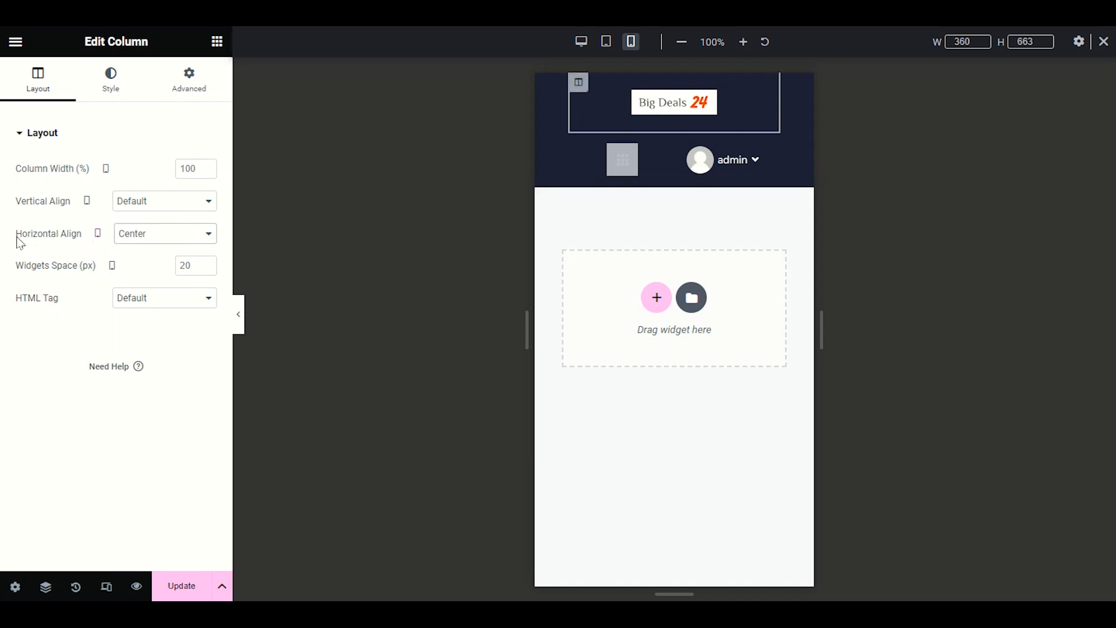
pyautogui.moveTo(20, 243); pyautogui.dragTo(85, 243)
pyautogui.click(148, 236)
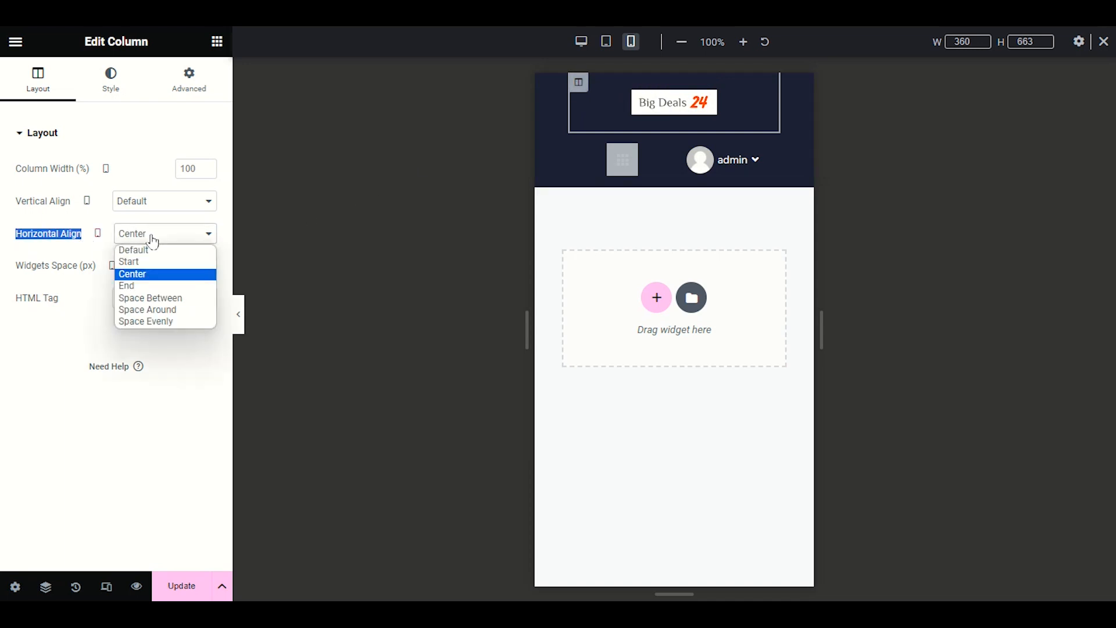
pyautogui.click(147, 274)
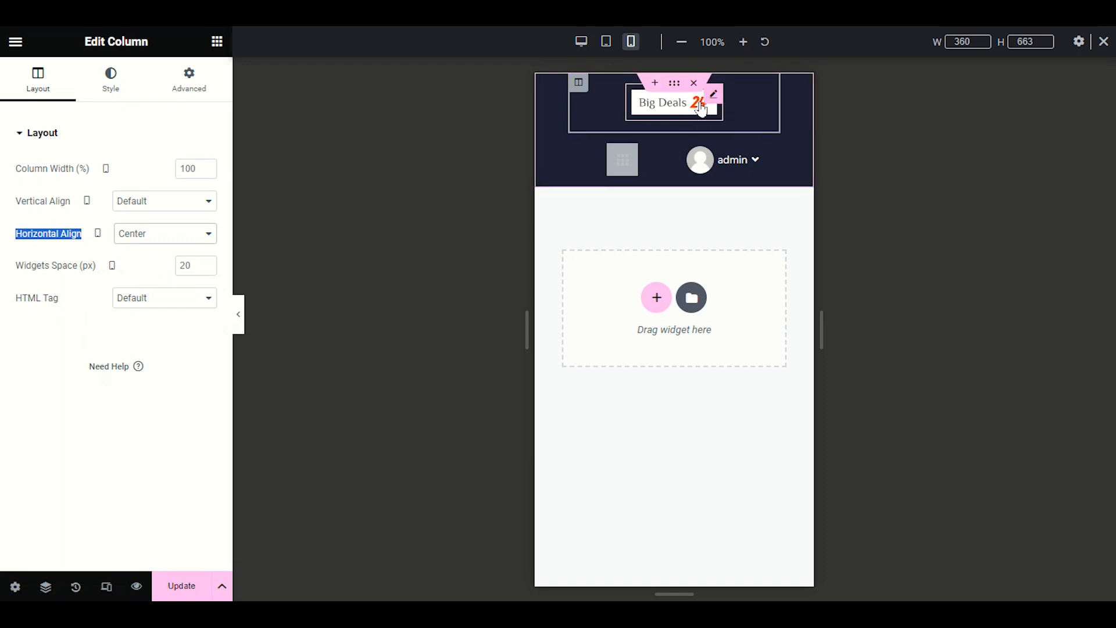
# - Set the header logo's image width to 130 px and update the header
pyautogui.click(715, 96)
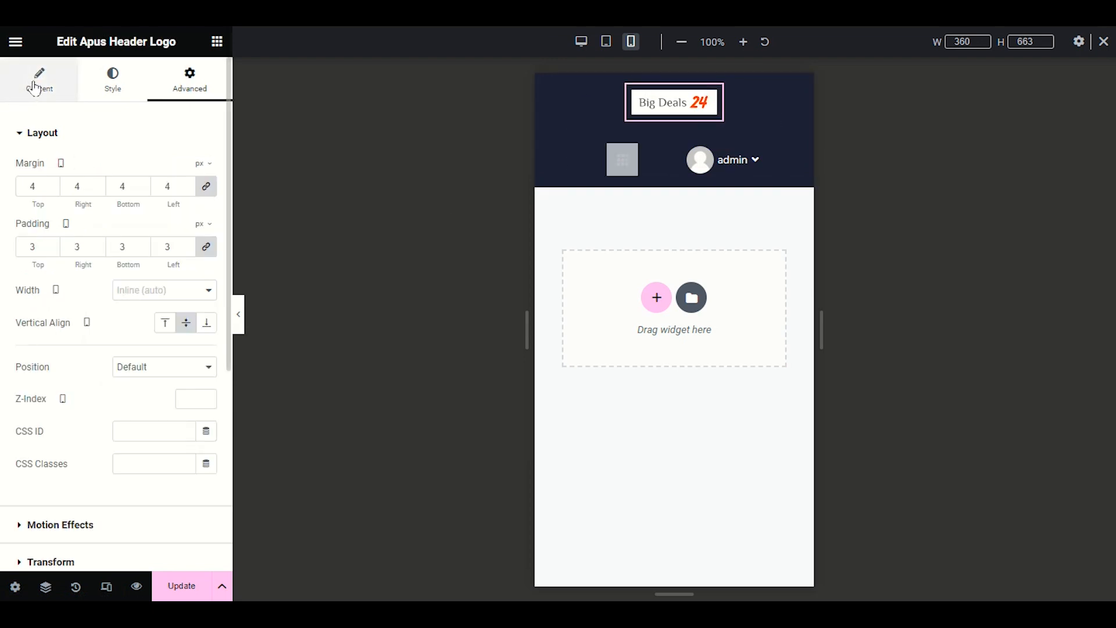
pyautogui.click(125, 83)
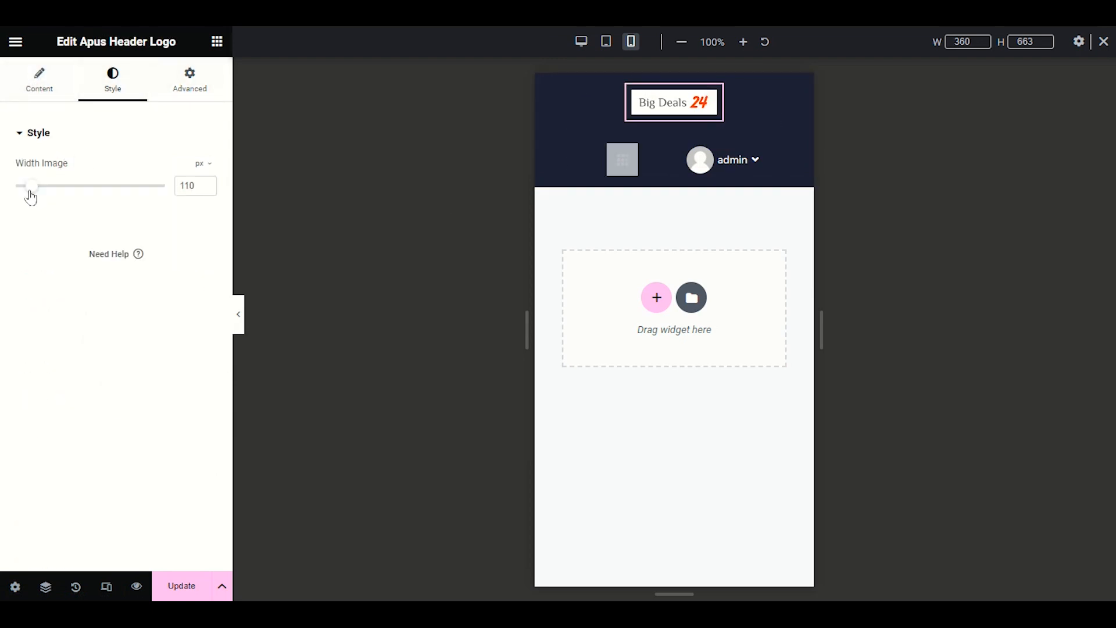
pyautogui.moveTo(29, 192); pyautogui.dragTo(37, 196)
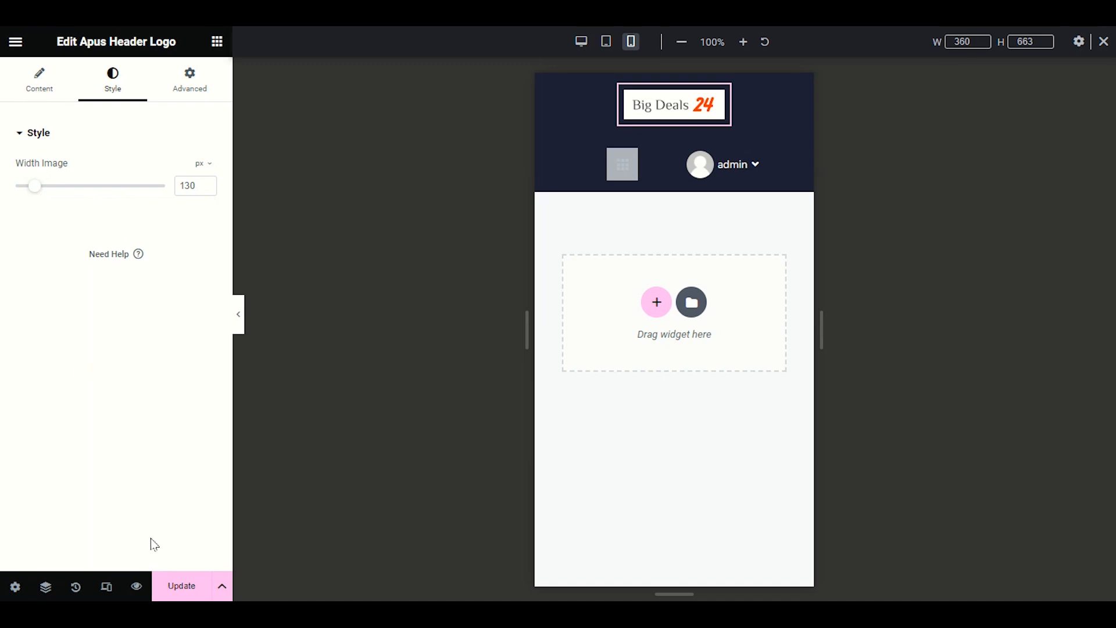
pyautogui.click(178, 584)
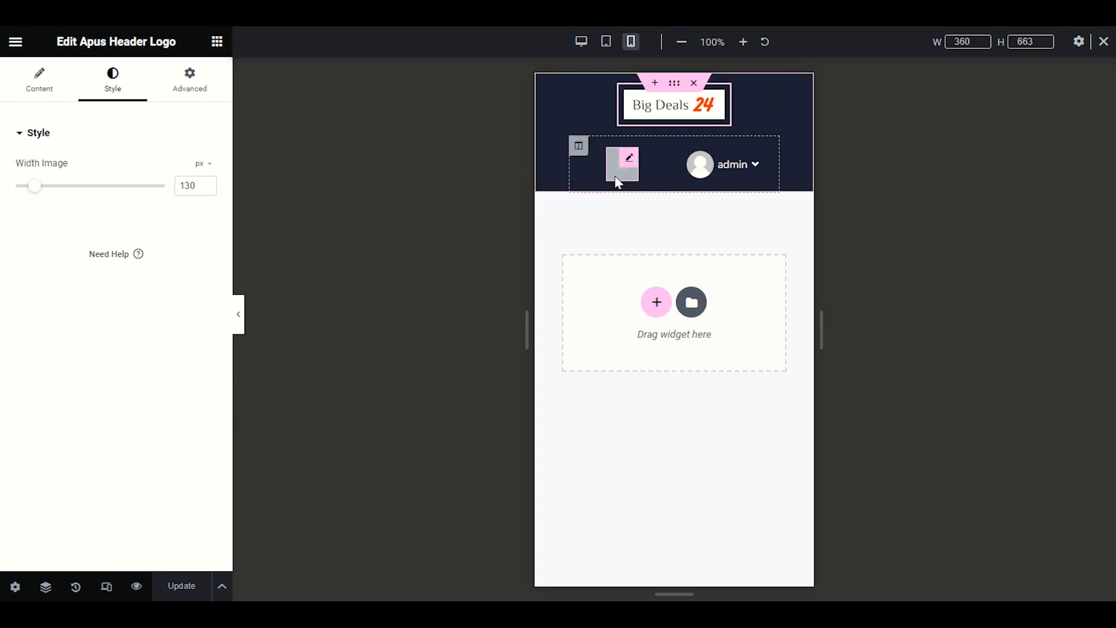
# - Examine the account menu on mobile and compare the updated header in the desktop and mobile previews
pyautogui.moveTo(727, 168)
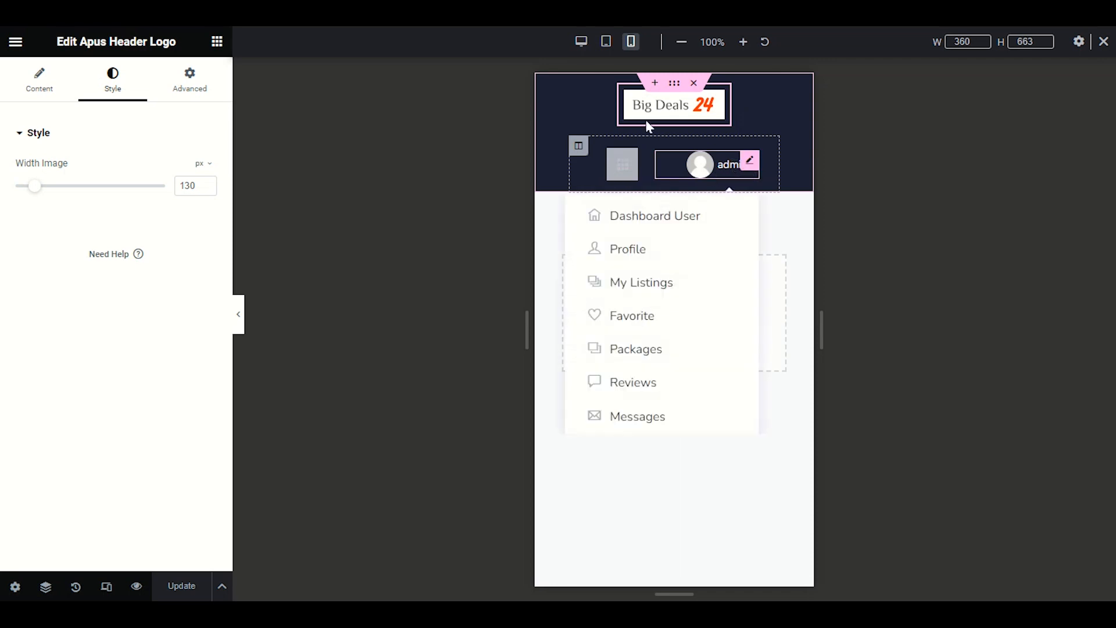
pyautogui.click(580, 42)
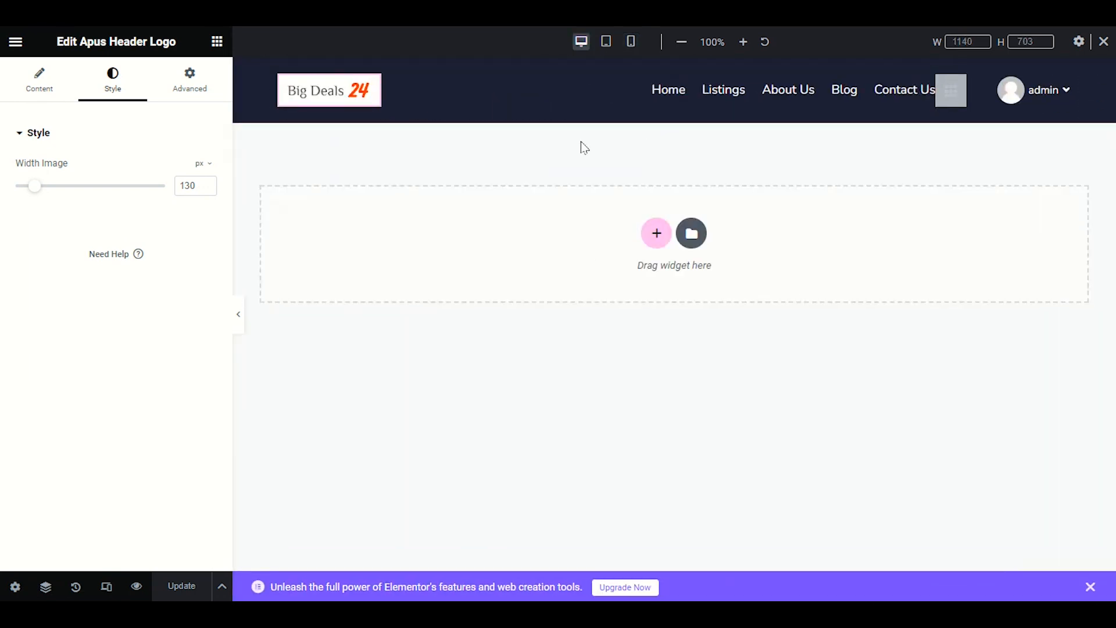
pyautogui.click(630, 42)
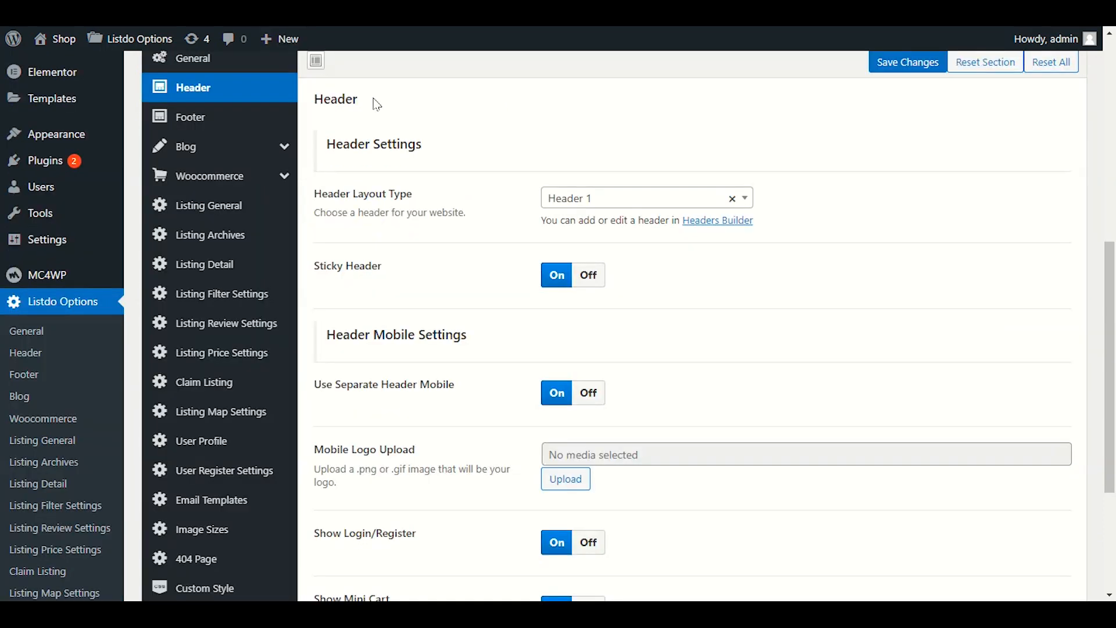
# - In the Listdo Options header settings, set the mobile logo to the Big Deals 24 image from the Media Library
pyautogui.scroll(-4, 377, 105)
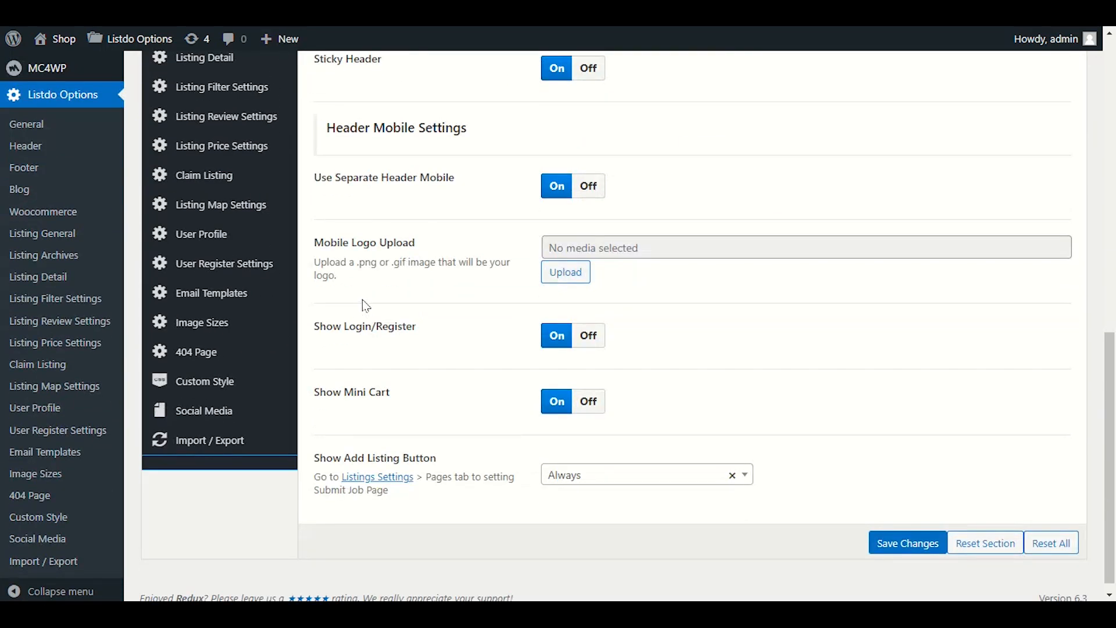
pyautogui.click(570, 282)
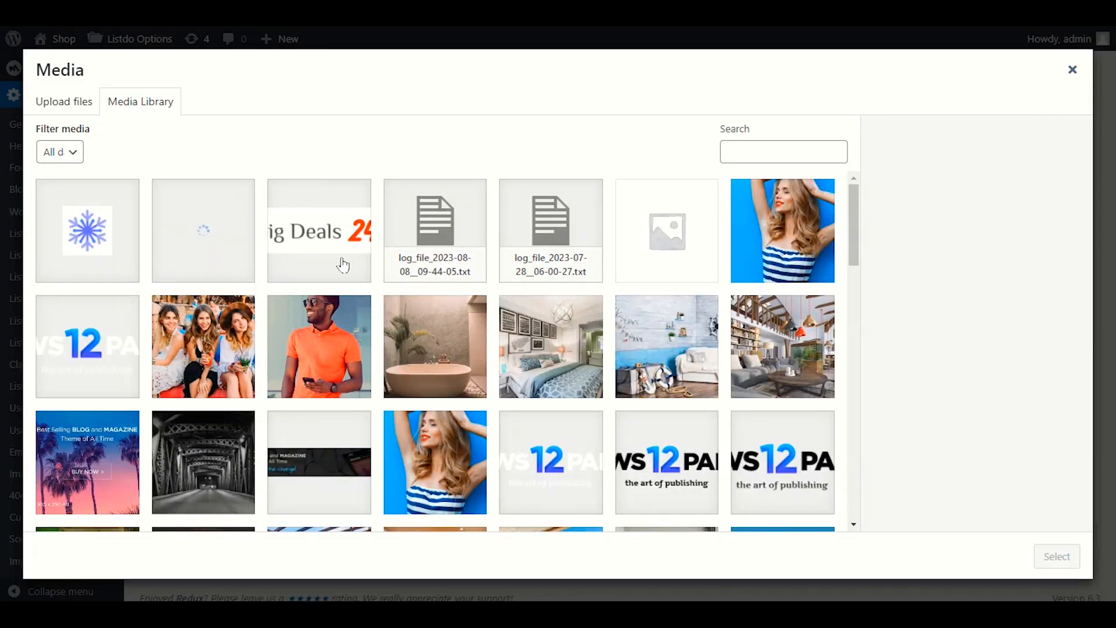
pyautogui.click(343, 265)
pyautogui.click(1056, 556)
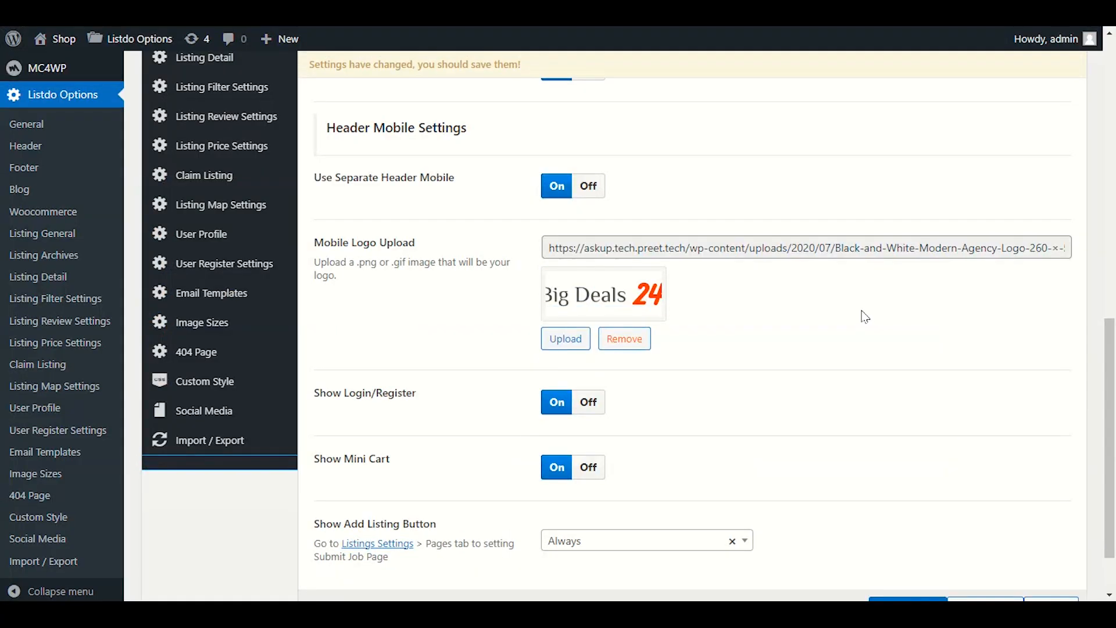
# - Turn off Show Login/Register in the Listdo Header Mobile Settings
pyautogui.scroll(-2, 864, 316)
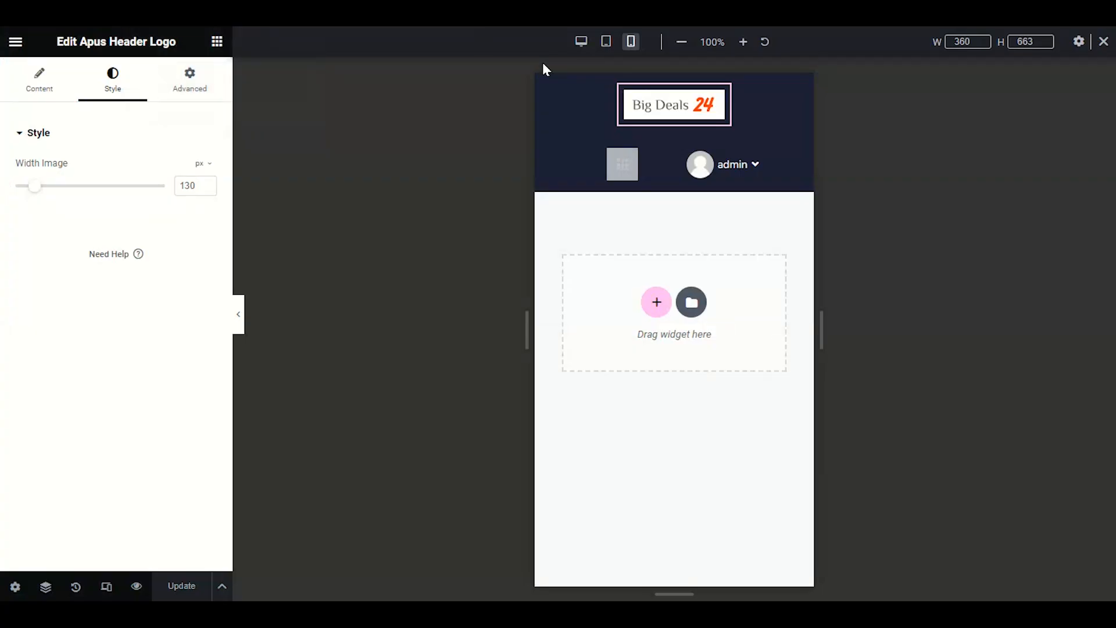
pyautogui.moveTo(738, 162)
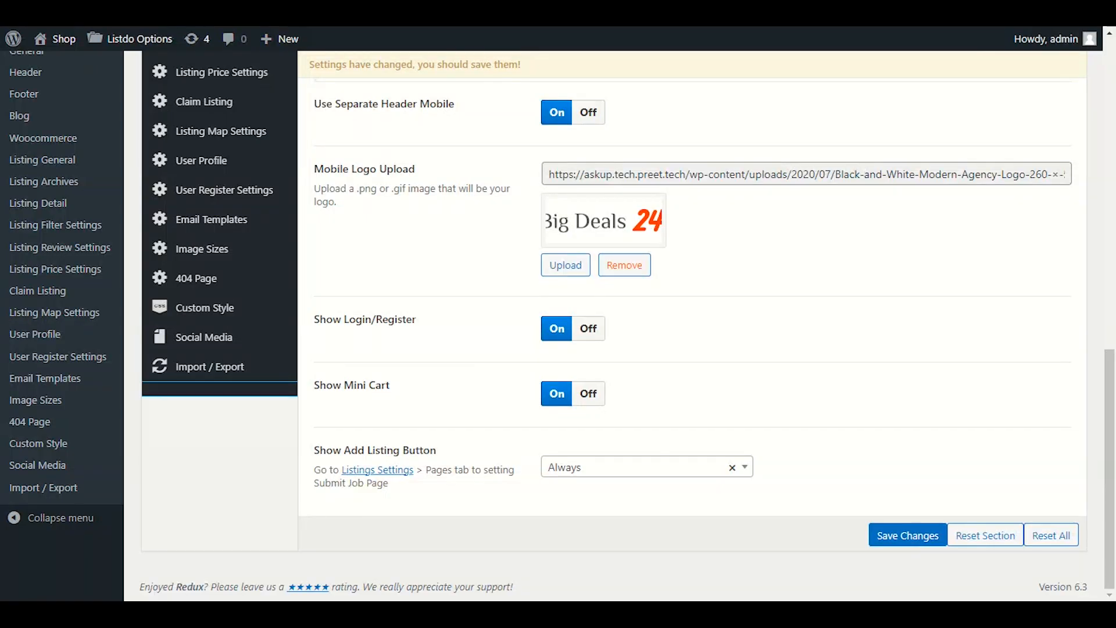
pyautogui.click(586, 330)
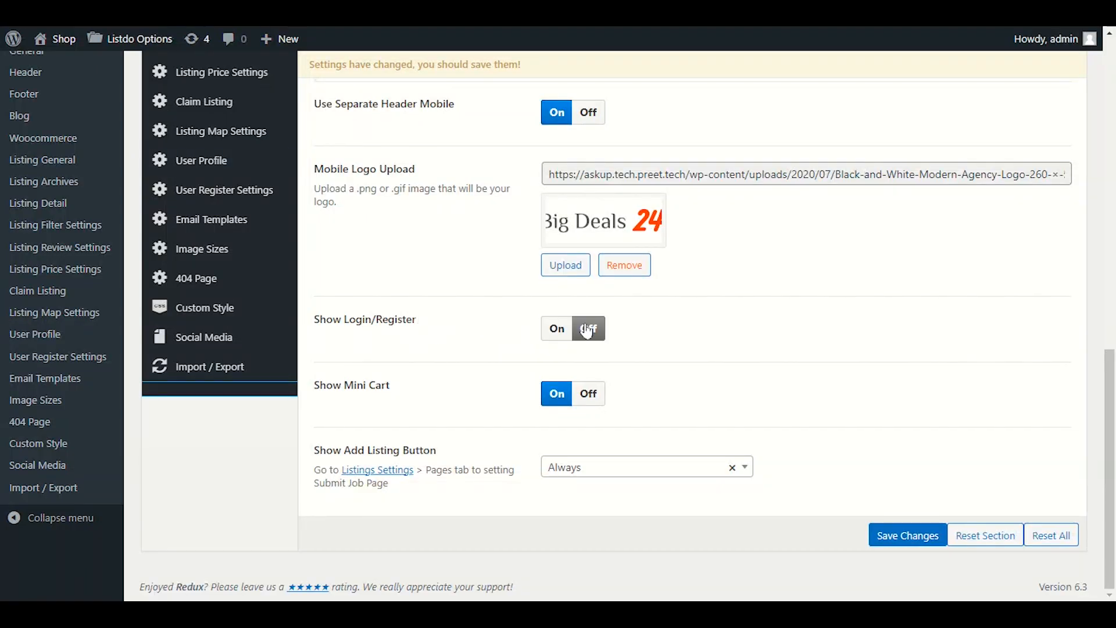
pyautogui.scroll(3, 444, 281)
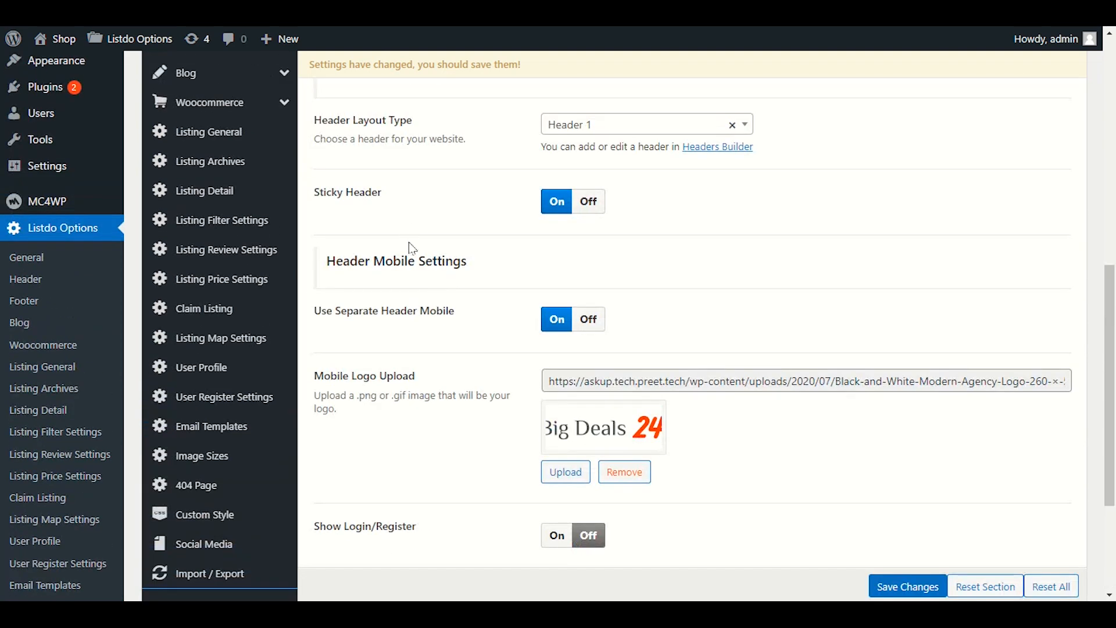
pyautogui.moveTo(494, 267); pyautogui.dragTo(336, 262)
pyautogui.click(403, 306)
pyautogui.scroll(-3, 416, 324)
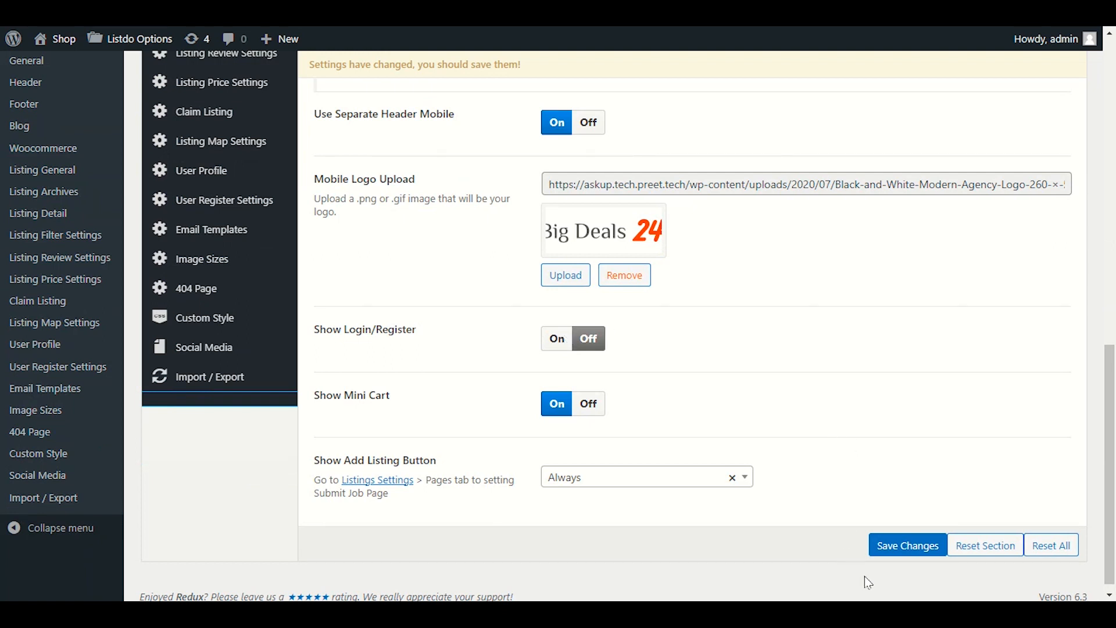
pyautogui.click(904, 612)
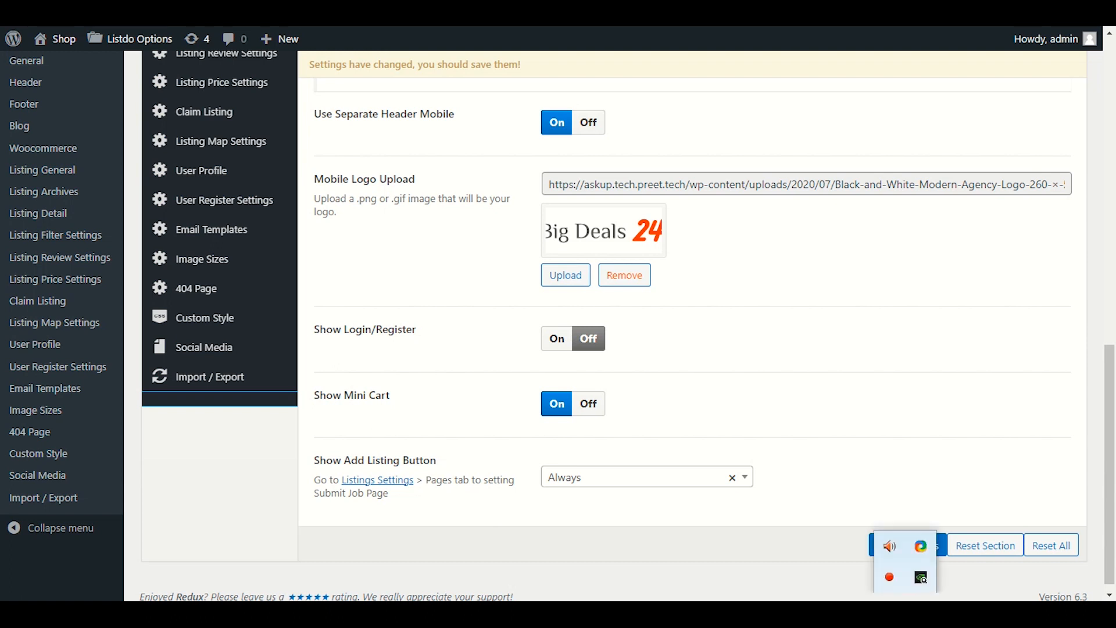
pyautogui.click(890, 580)
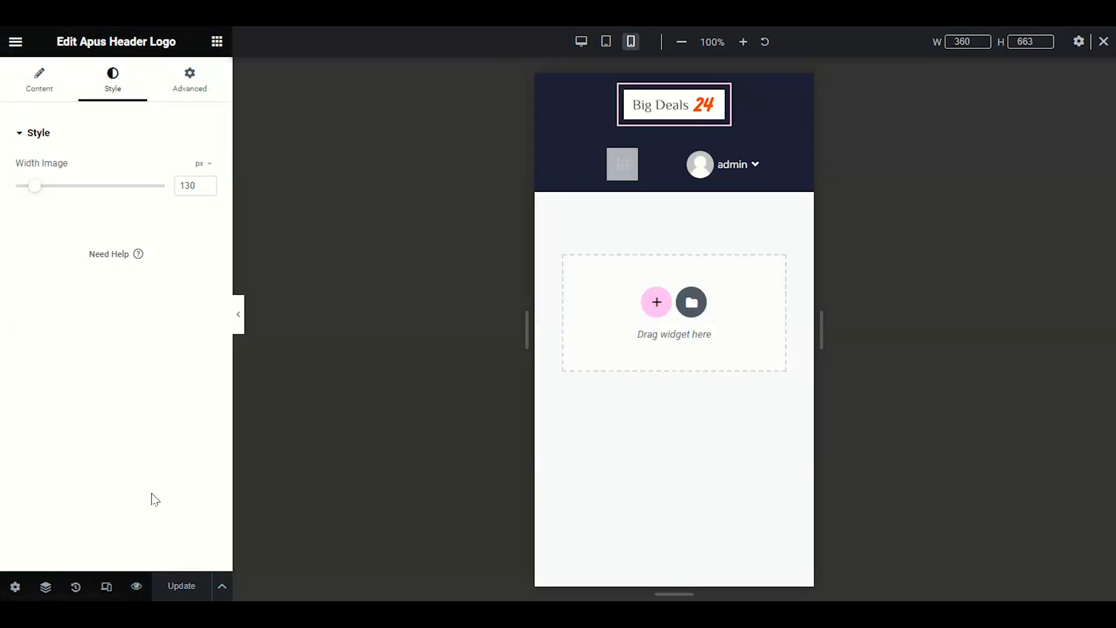
# - In the Elementor header editor, turn off Hide Cart for the Woo button in desktop view and check the header in mobile view
pyautogui.click(582, 42)
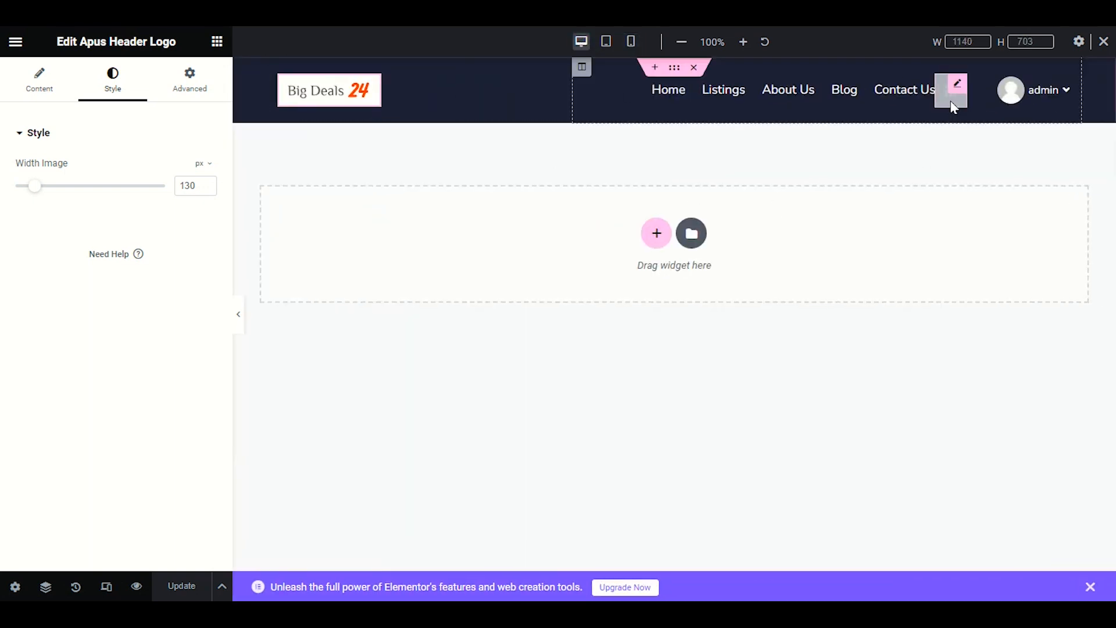
pyautogui.click(957, 104)
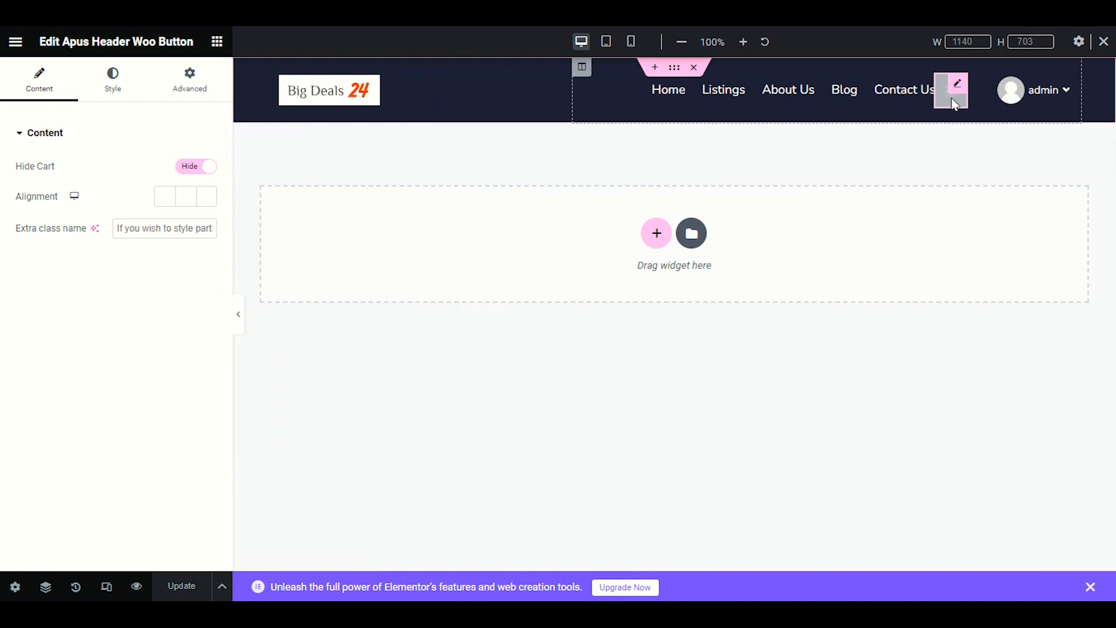
pyautogui.click(201, 174)
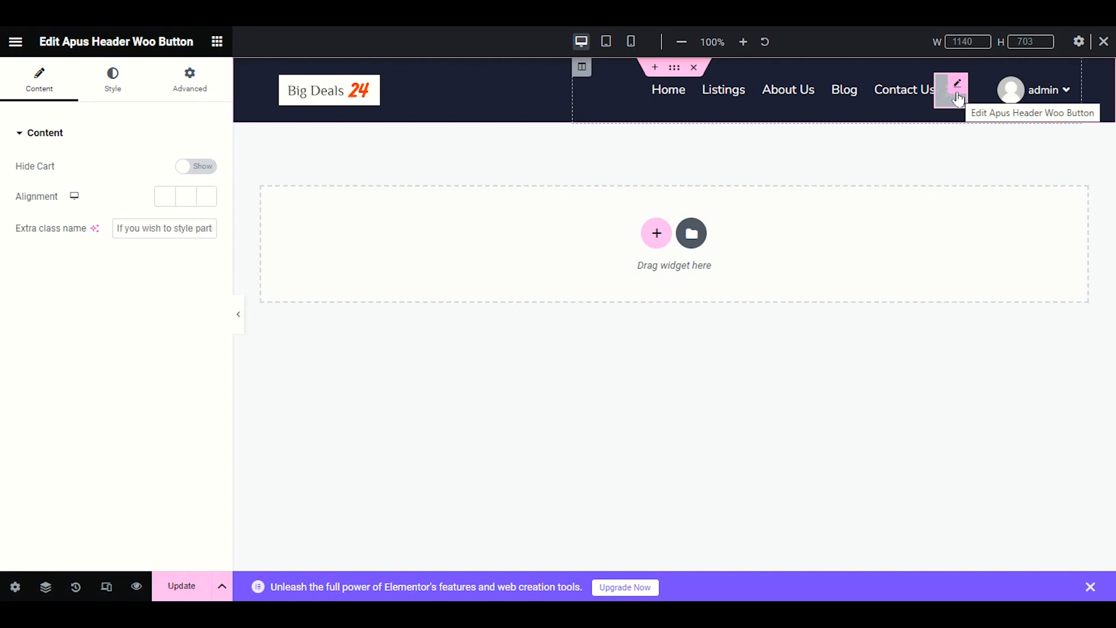
pyautogui.click(631, 43)
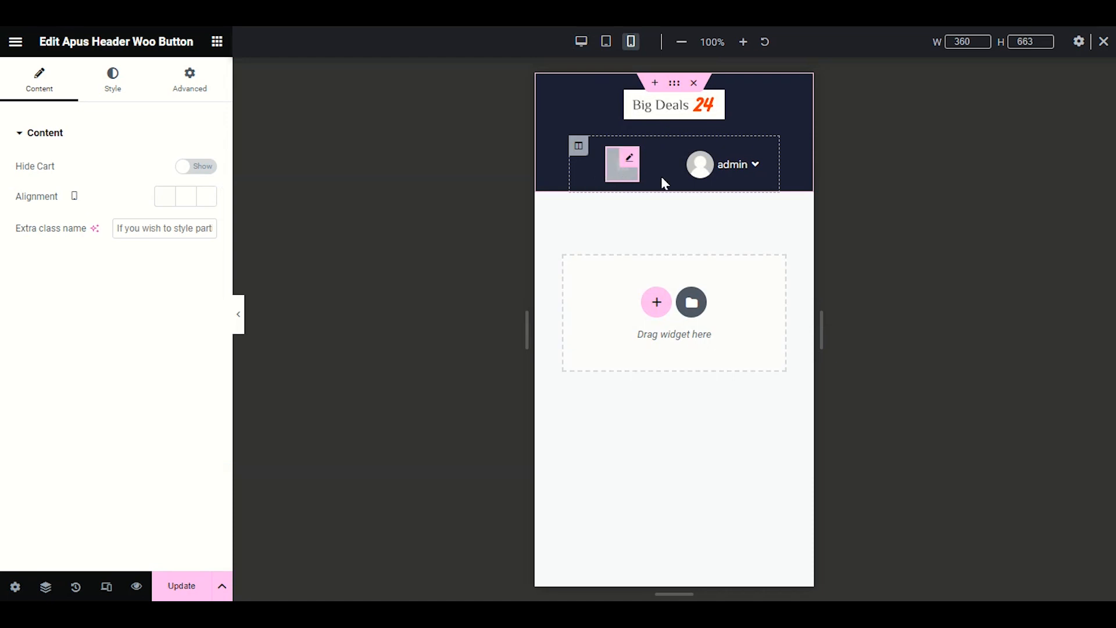
pyautogui.moveTo(726, 167)
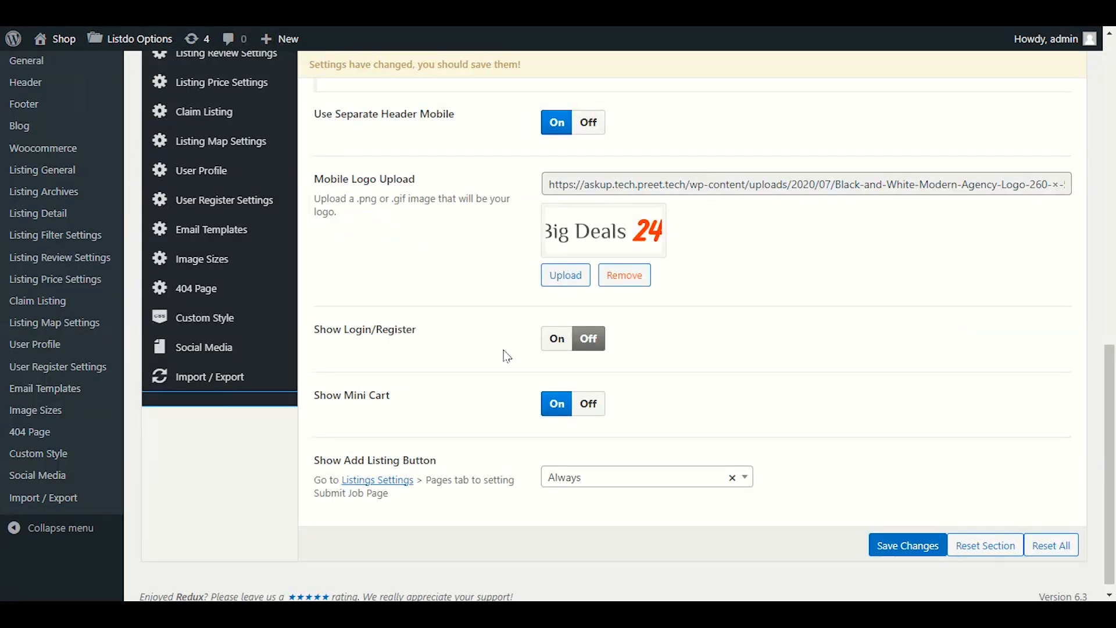
# - In the Listdo Options mobile header settings, switch Show Mini Cart off and back to On, and save the changes
pyautogui.click(588, 405)
pyautogui.click(557, 405)
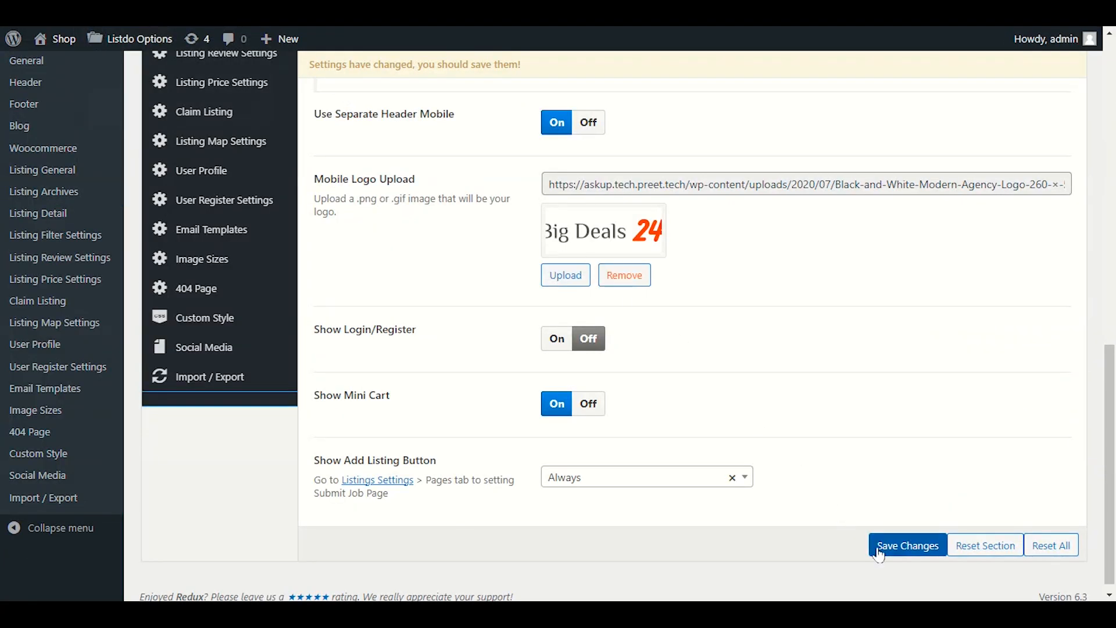
pyautogui.click(880, 549)
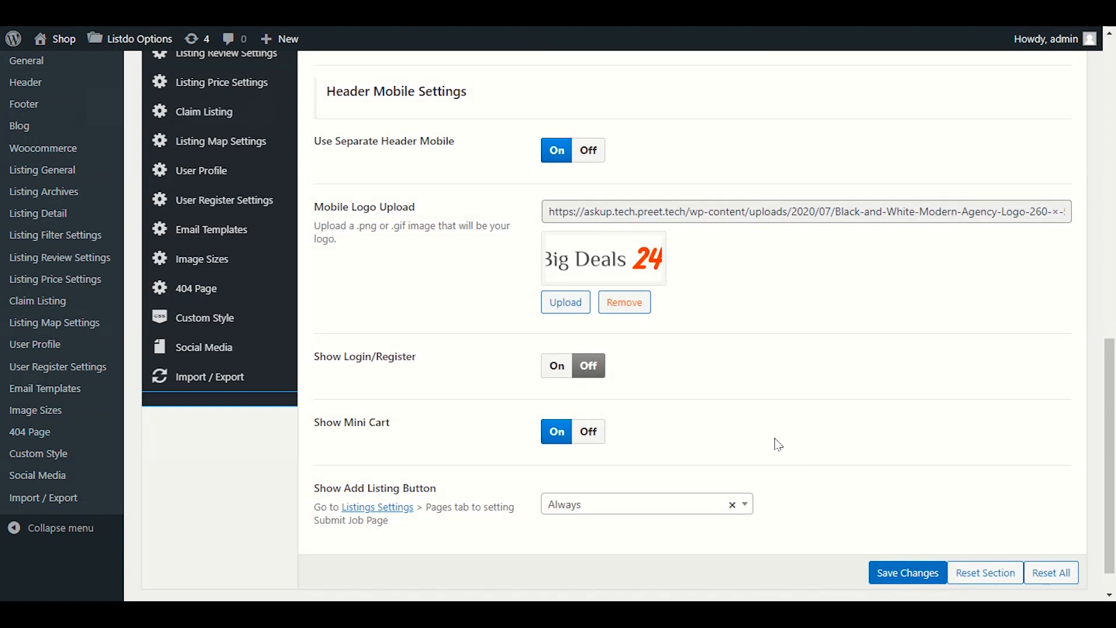
# - Set Show Add Listing Button for the mobile header to Logedin user and save the changes
pyautogui.scroll(-1, 712, 409)
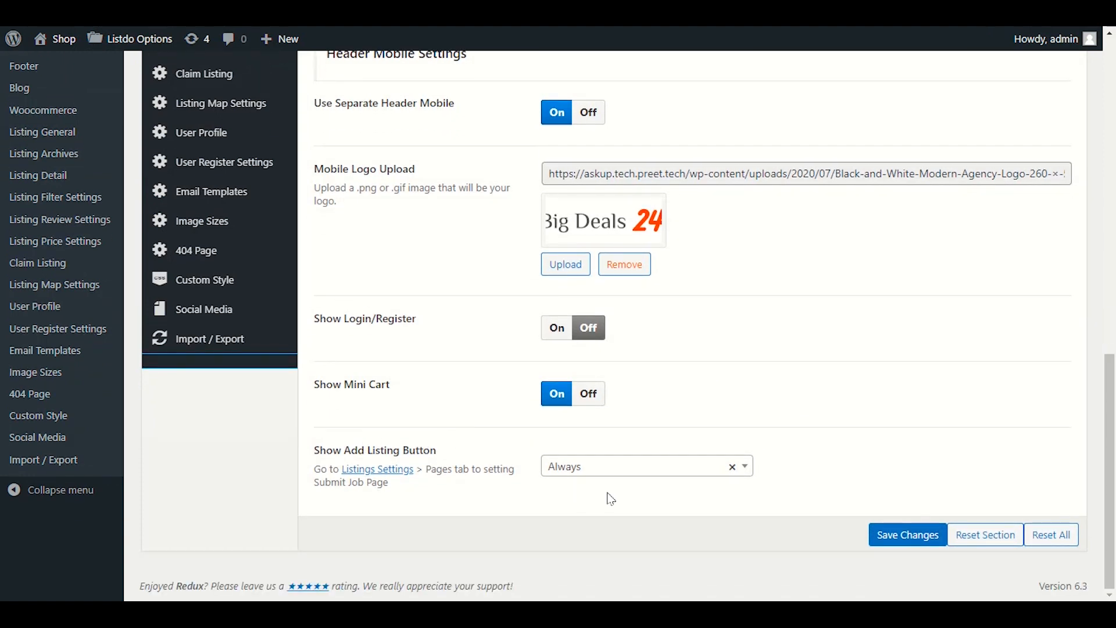
pyautogui.click(630, 471)
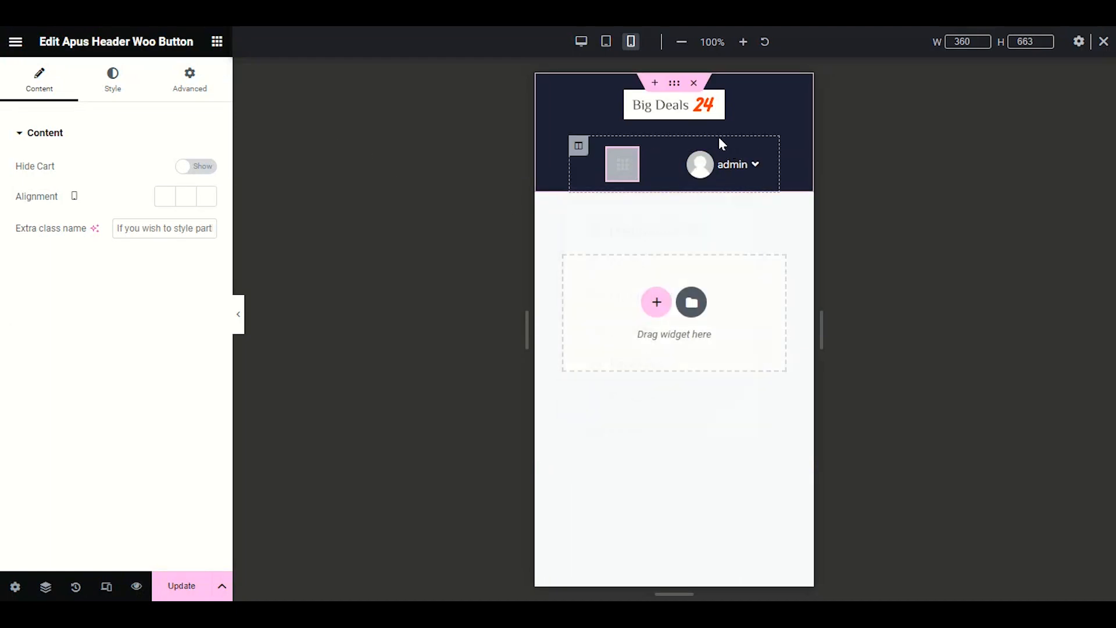
pyautogui.moveTo(730, 162)
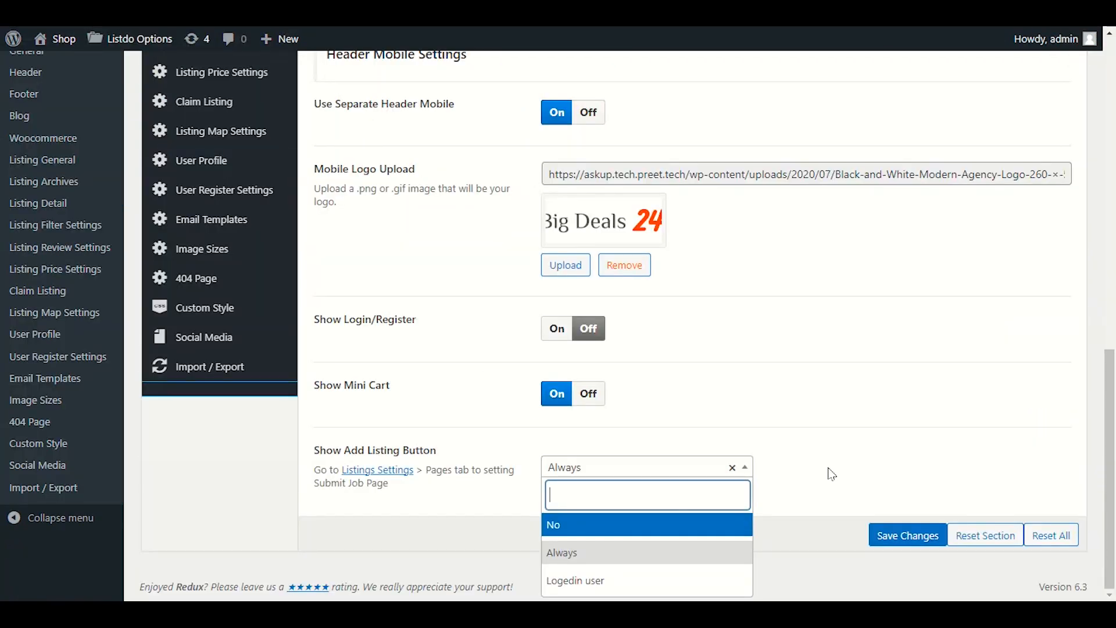
pyautogui.click(802, 484)
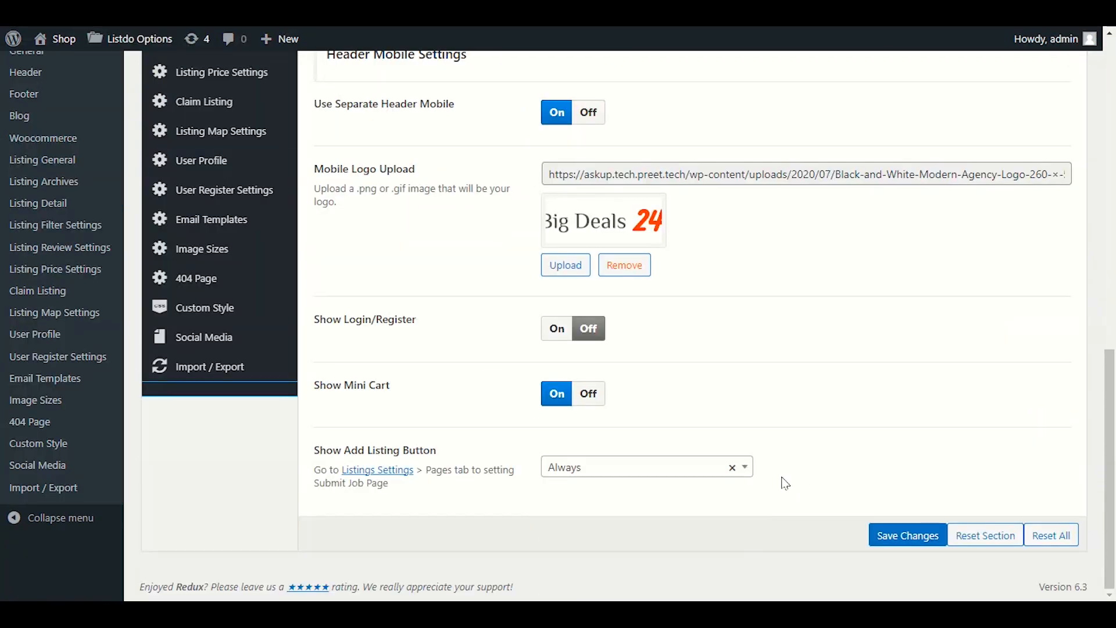
pyautogui.click(641, 480)
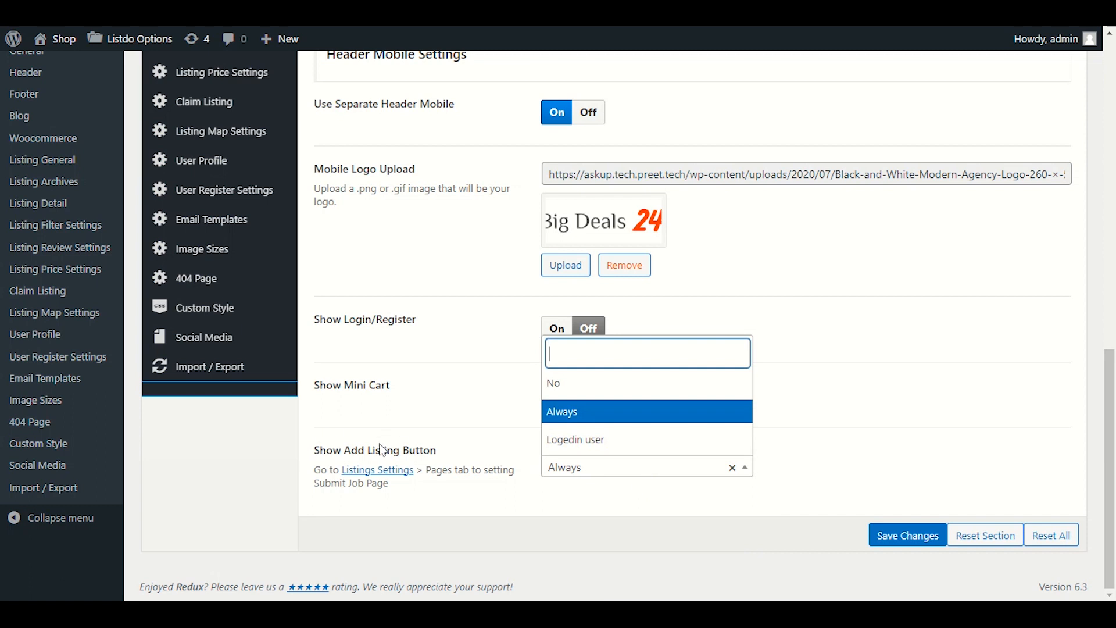
pyautogui.click(587, 448)
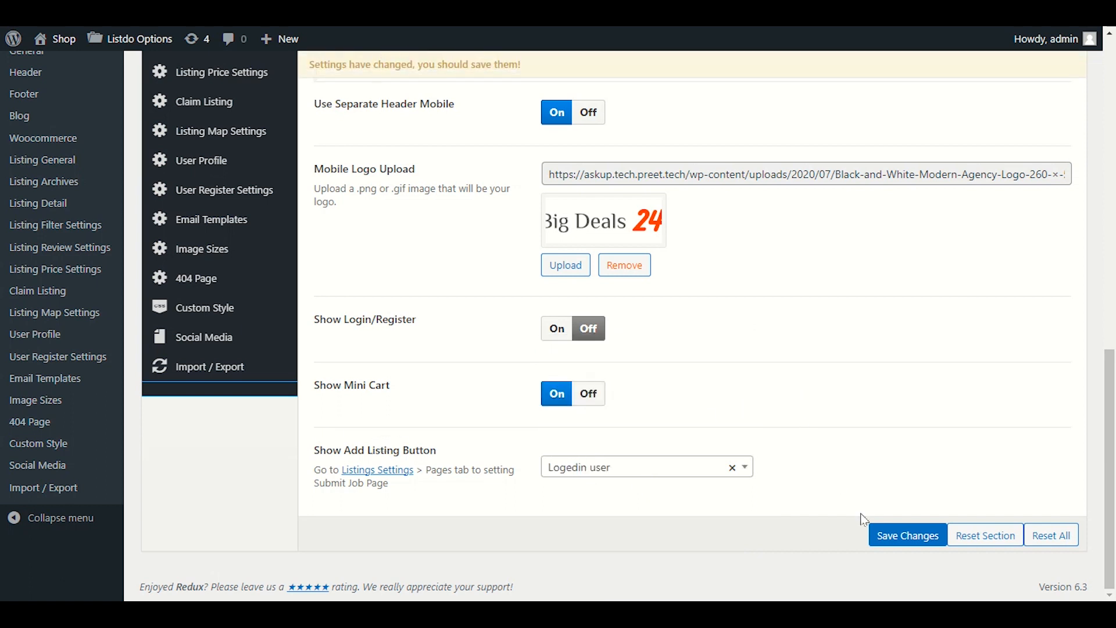
pyautogui.click(883, 537)
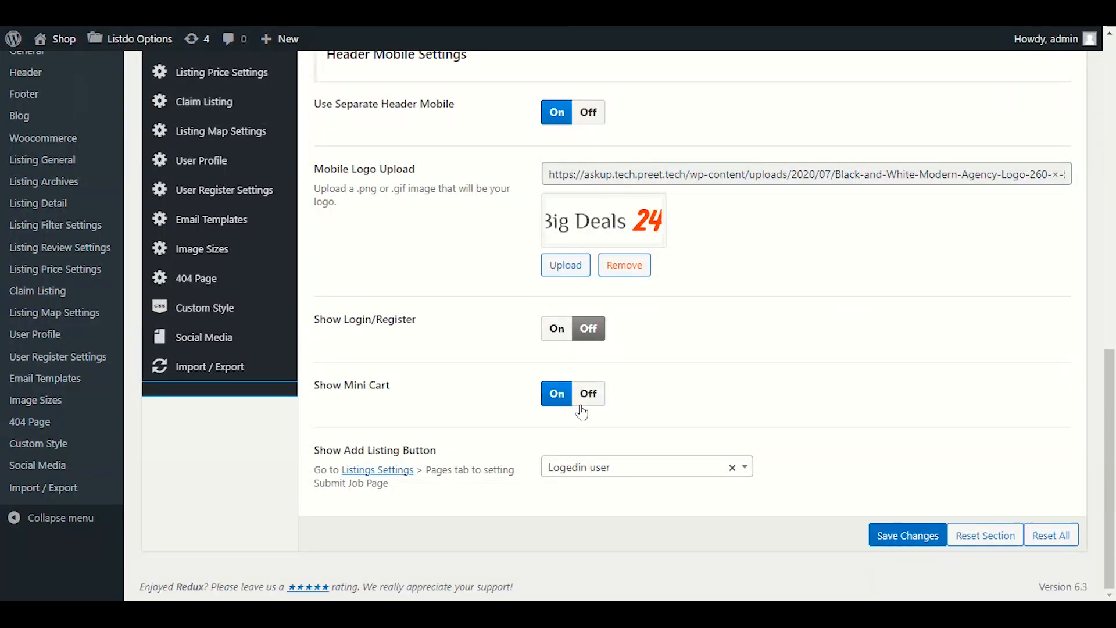
# - Open the Footer section of Listdo Options, and close the Elementor header editor and the header preview without saving
pyautogui.scroll(6, 624, 447)
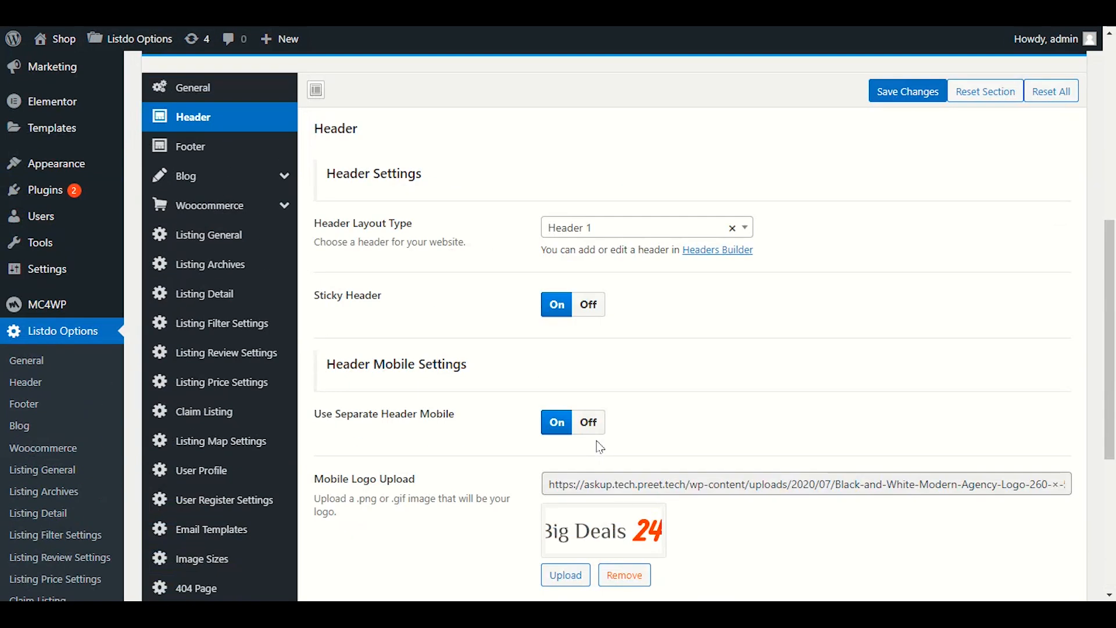
pyautogui.click(170, 203)
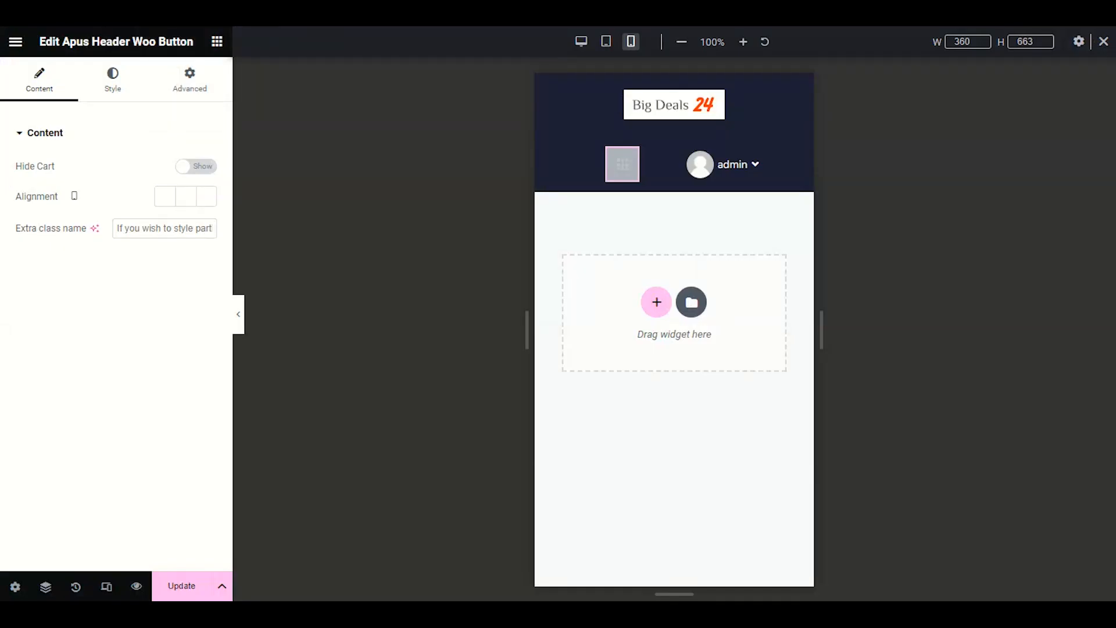
pyautogui.hotkey('ctrl', 'w')
pyautogui.click(611, 69)
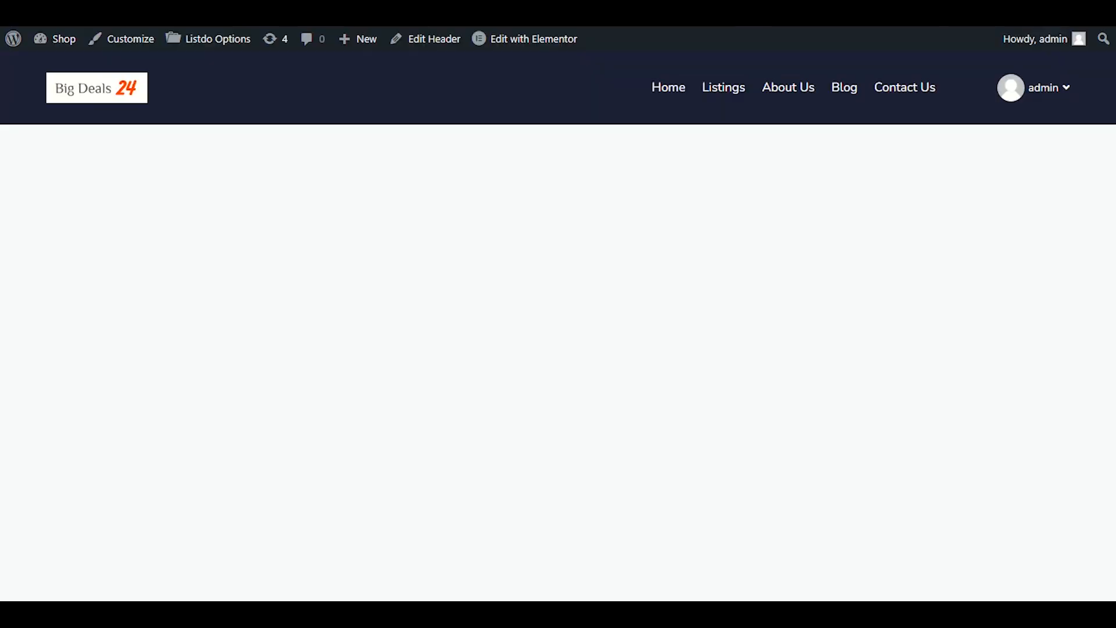
pyautogui.hotkey('ctrl', 'w')
# - Reload the site's home page and review it down to the footer area
pyautogui.press('F5')
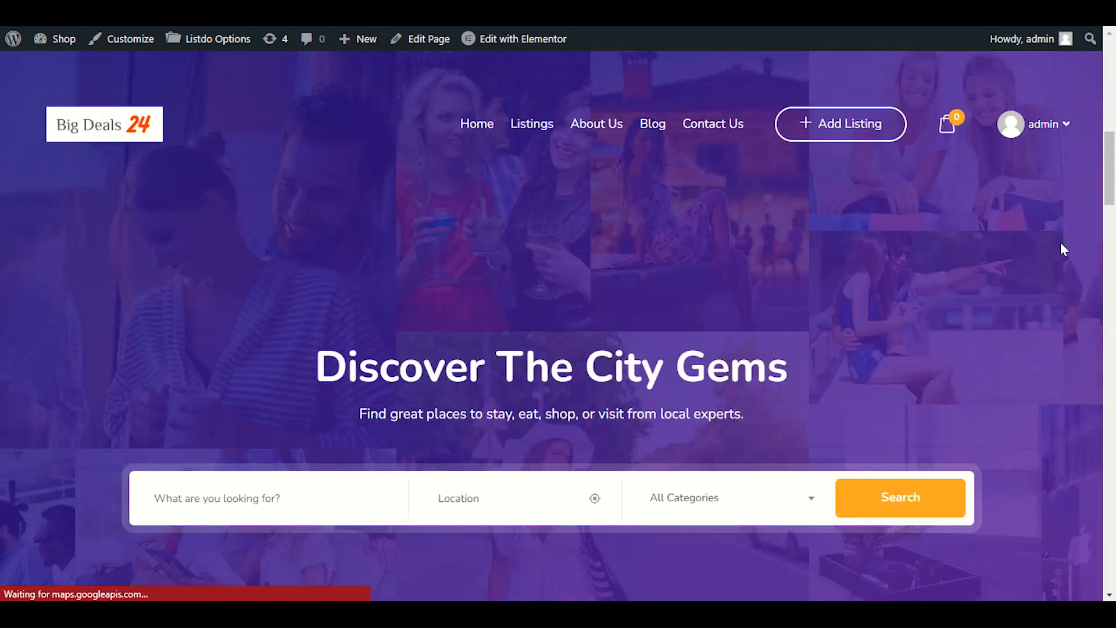
pyautogui.scroll(-15, 1061, 246)
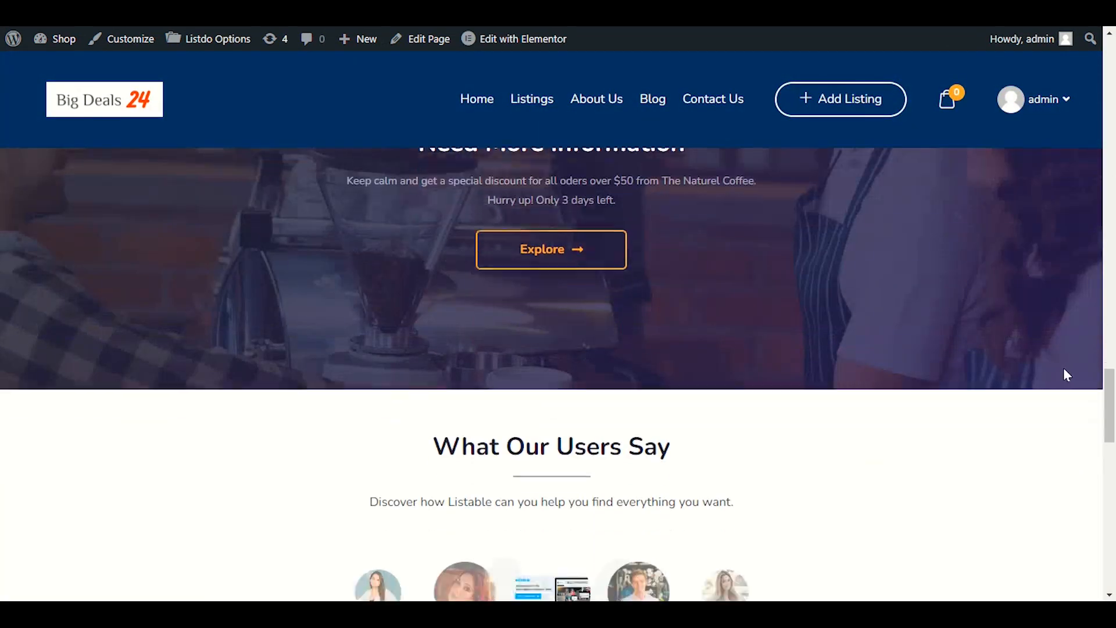
pyautogui.scroll(-15, 1066, 375)
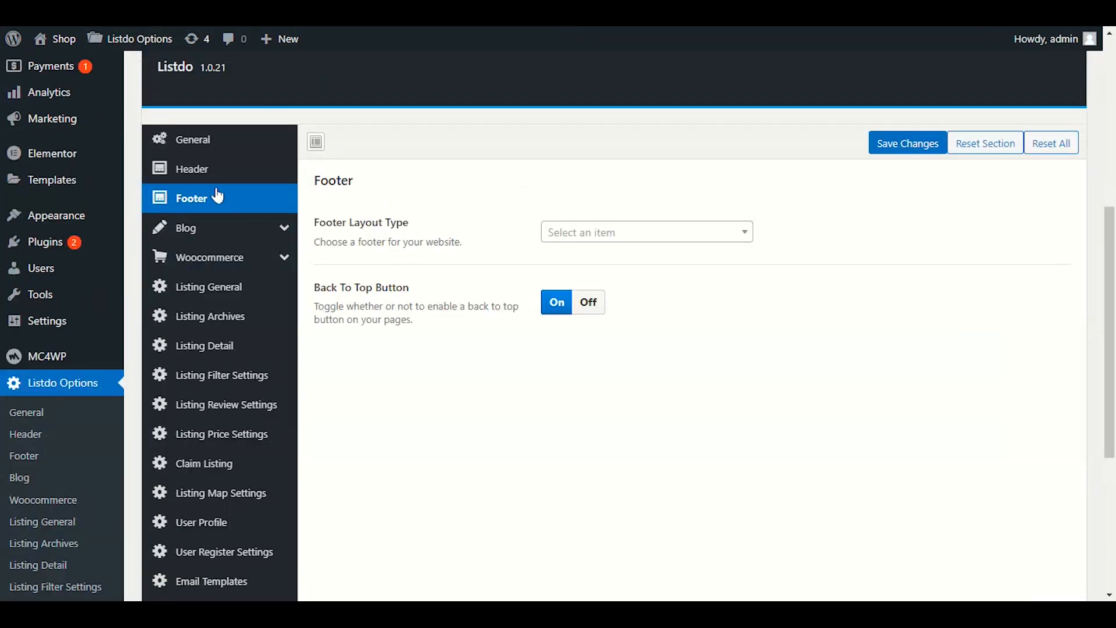
# - Set the Footer Layout Type to Footer 2 in Listdo Options and save the changes
pyautogui.click(571, 234)
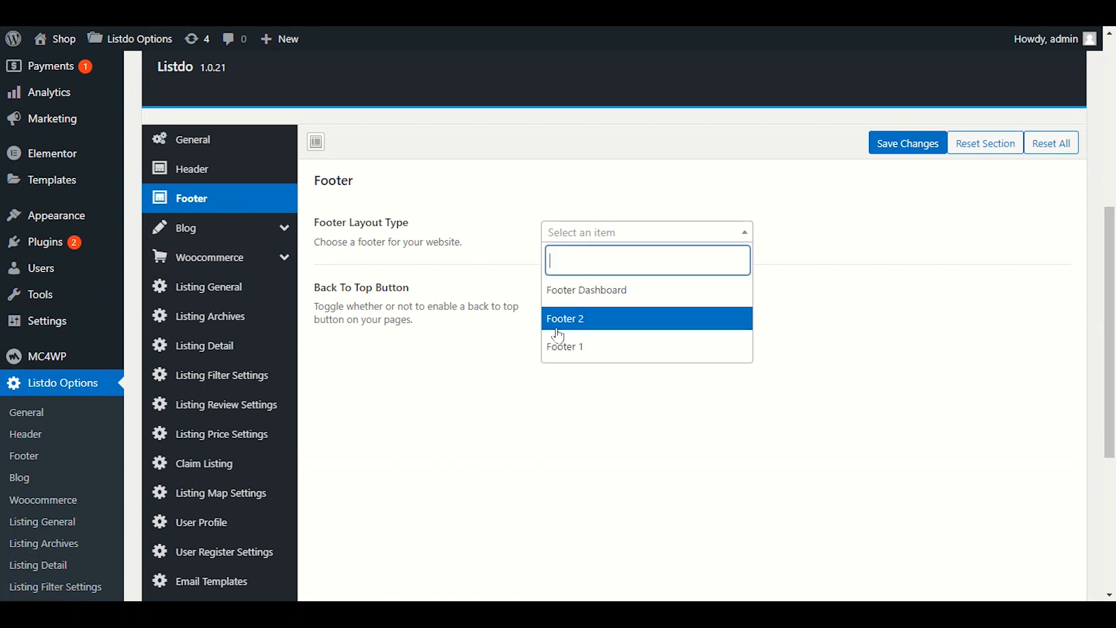
pyautogui.click(594, 327)
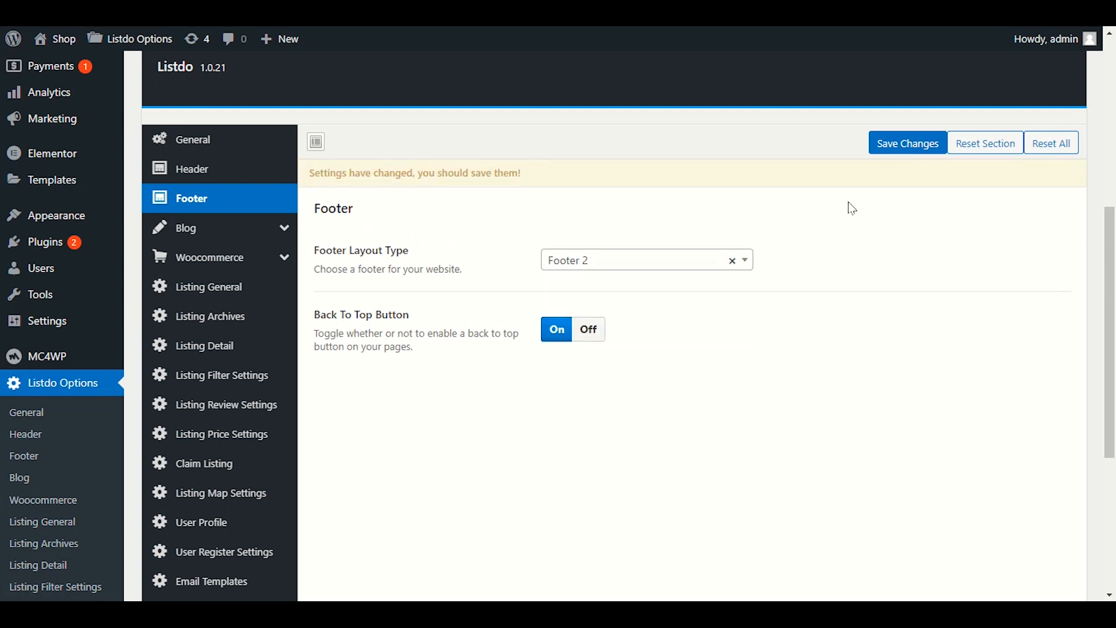
pyautogui.click(912, 143)
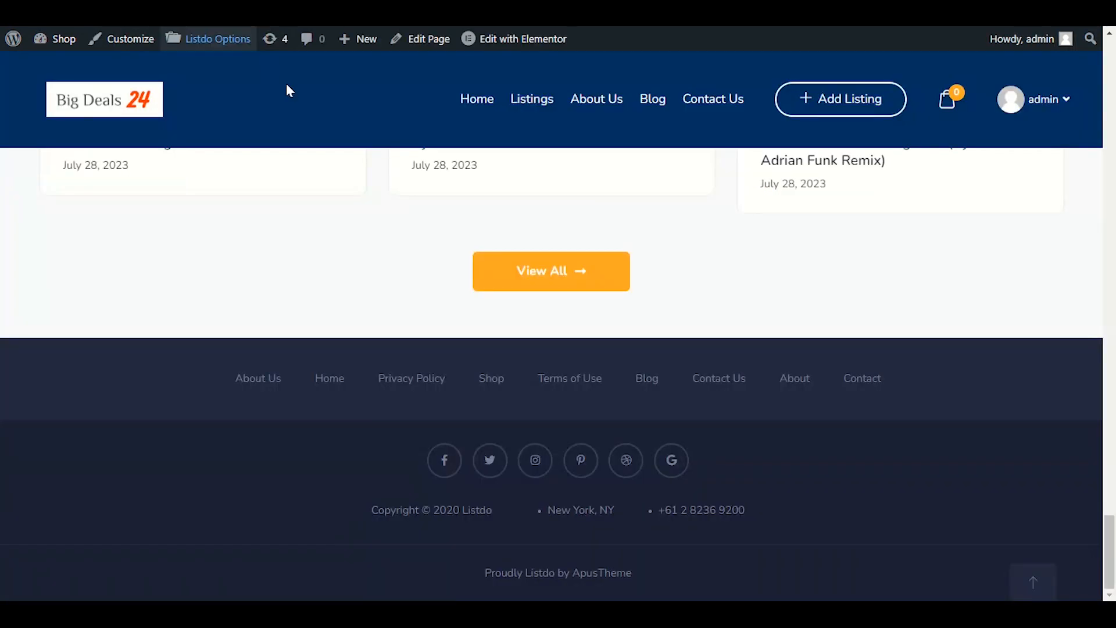
# - Reload the home page and check the footer with the Footer 2 layout applied
pyautogui.rightClick(304, 172)
pyautogui.click(322, 225)
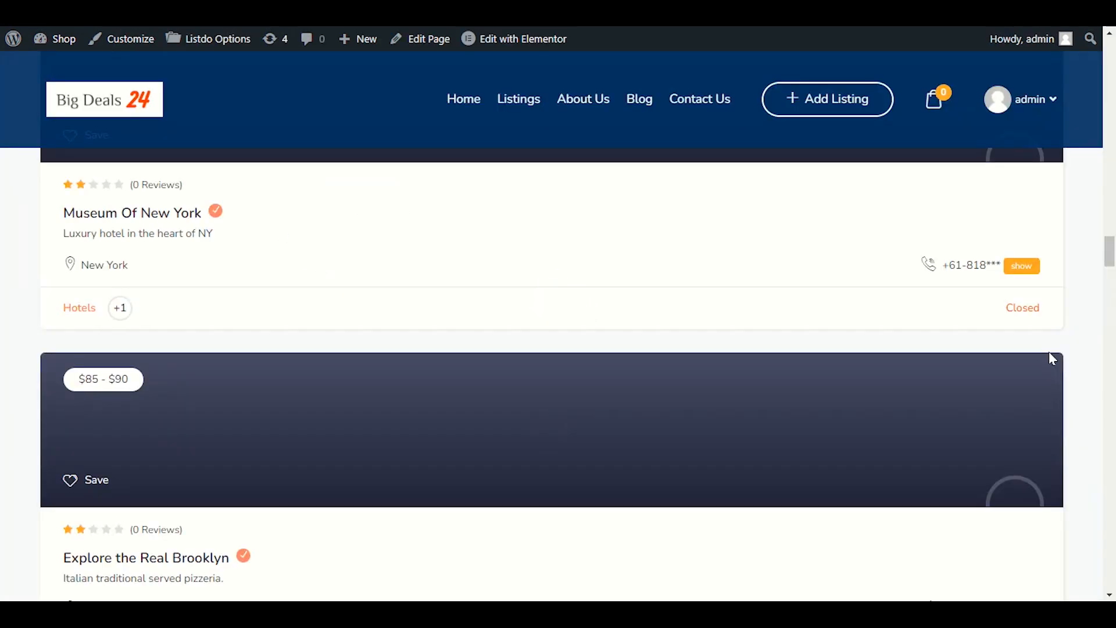
pyautogui.scroll(-15, 915, 353)
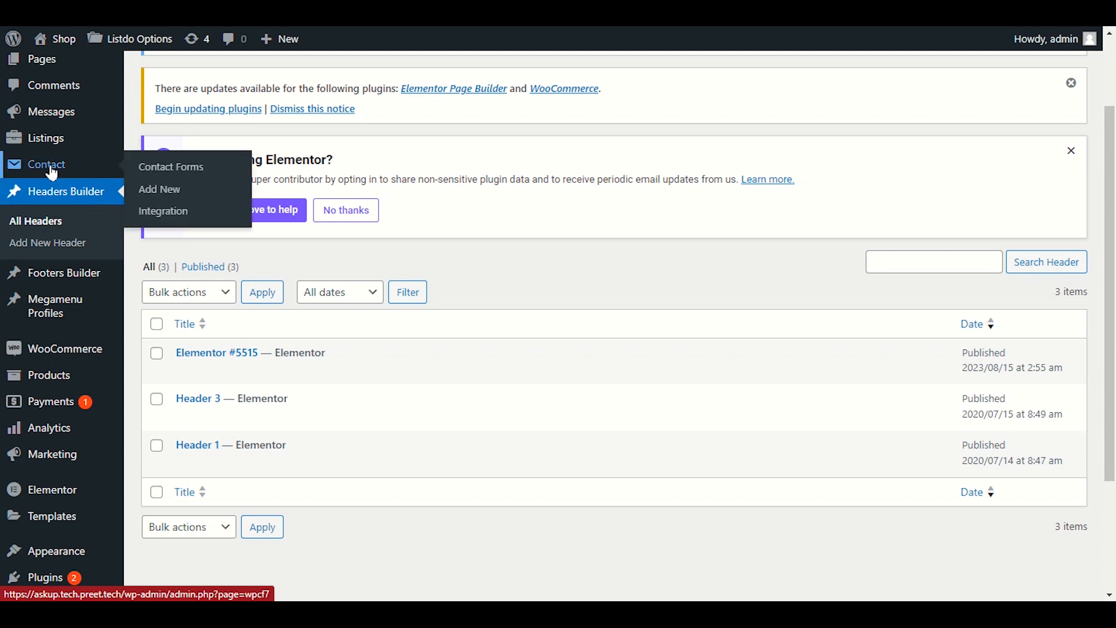
# - Open the list of all footers in the Footers Builder
pyautogui.moveTo(56, 274)
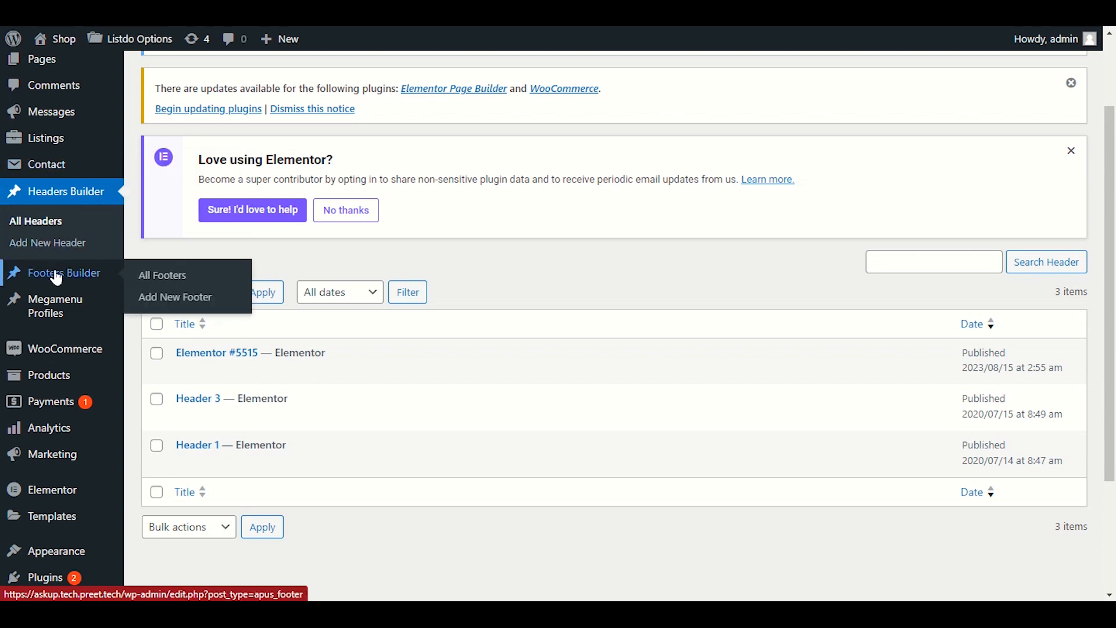
pyautogui.click(149, 280)
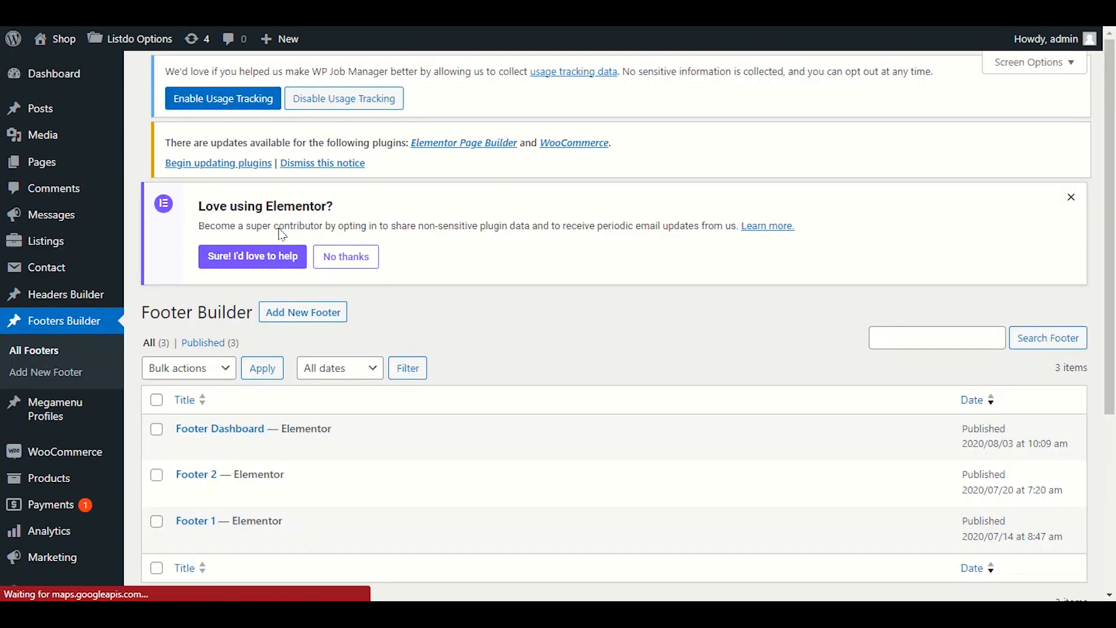
pyautogui.scroll(-3, 445, 232)
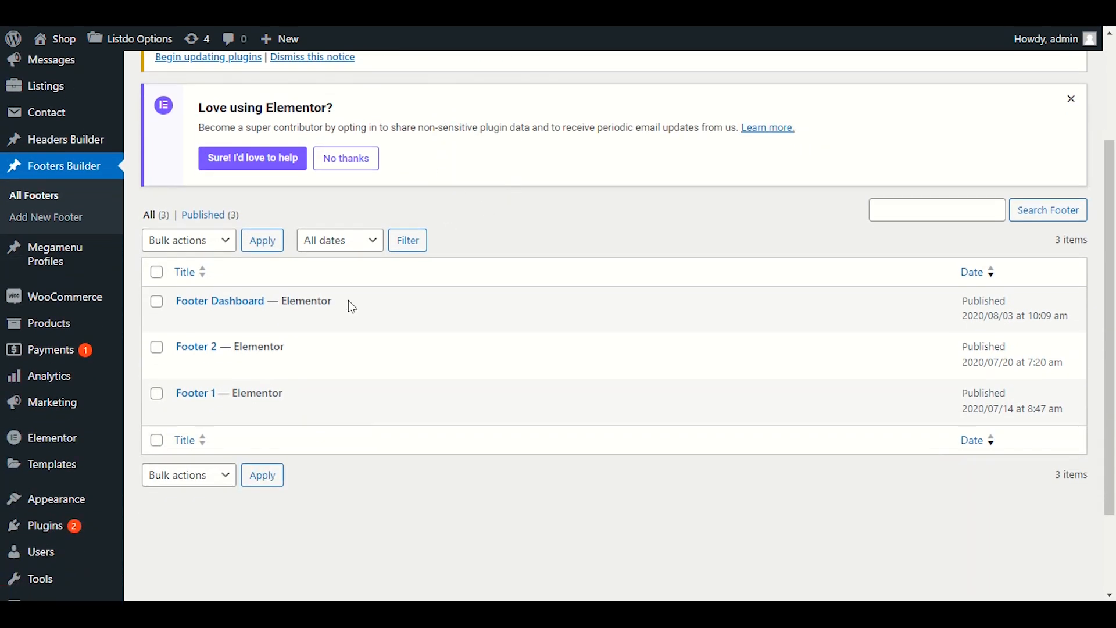
# - Open the Footer 2 template for editing with Elementor and compare it with the footer links on the home page
pyautogui.moveTo(178, 375)
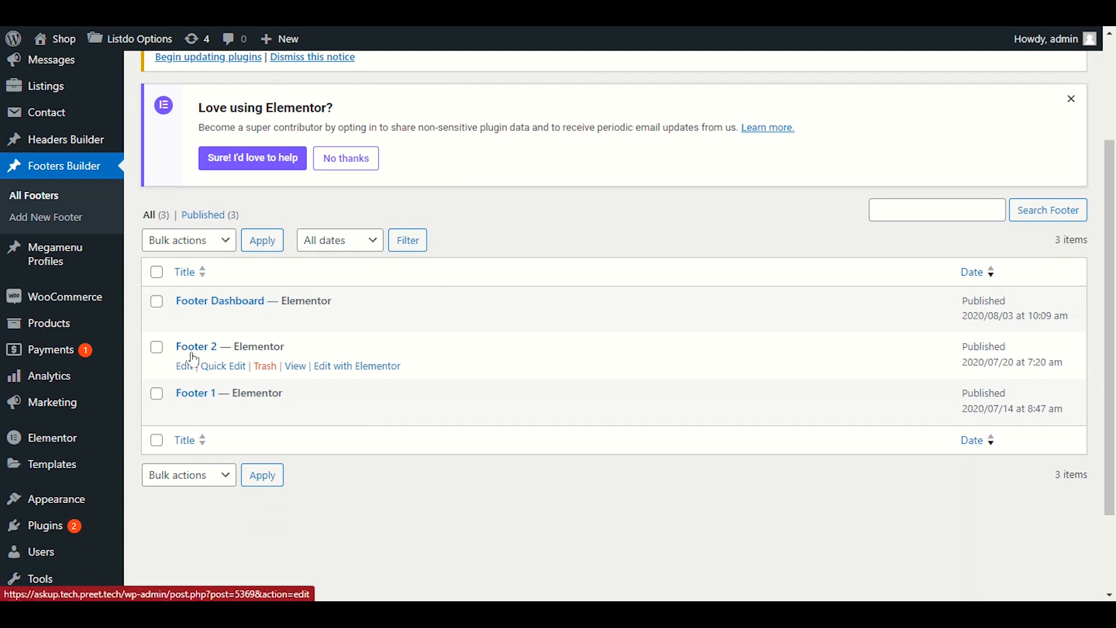
pyautogui.click(338, 369)
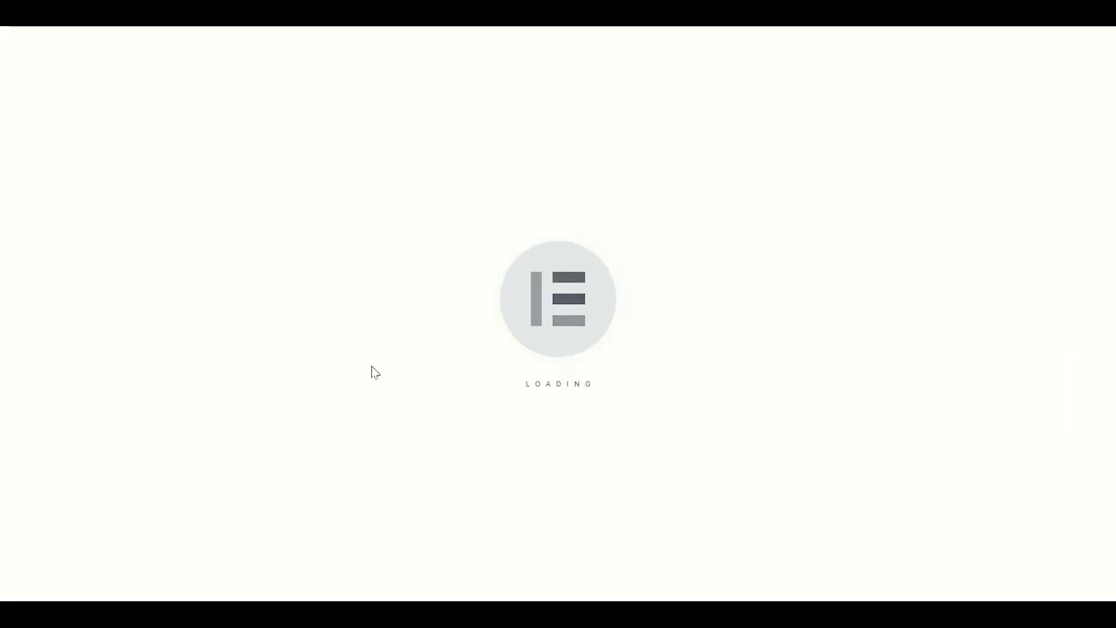
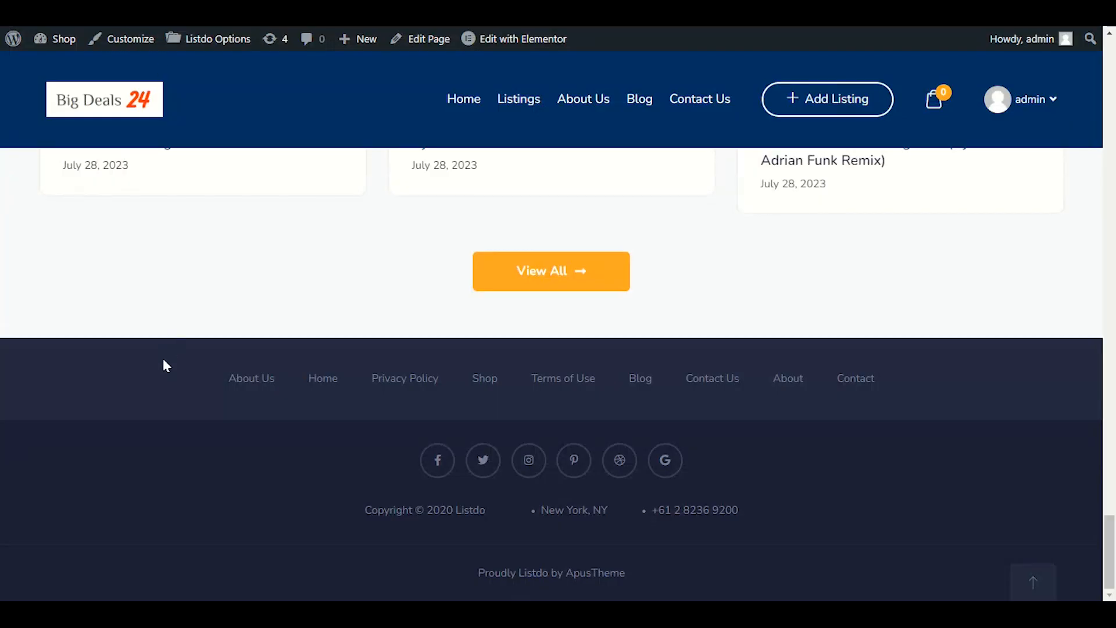
pyautogui.moveTo(166, 360); pyautogui.dragTo(846, 375)
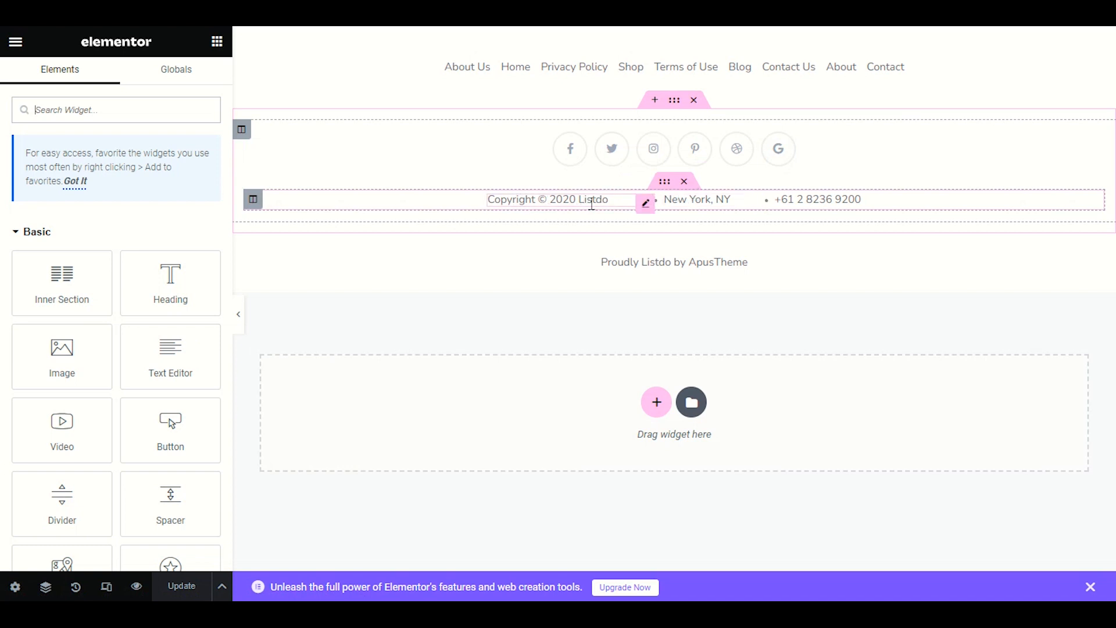
# - Open the copyright, location and phone number headings of the footer one after another to examine their title settings
pyautogui.click(643, 206)
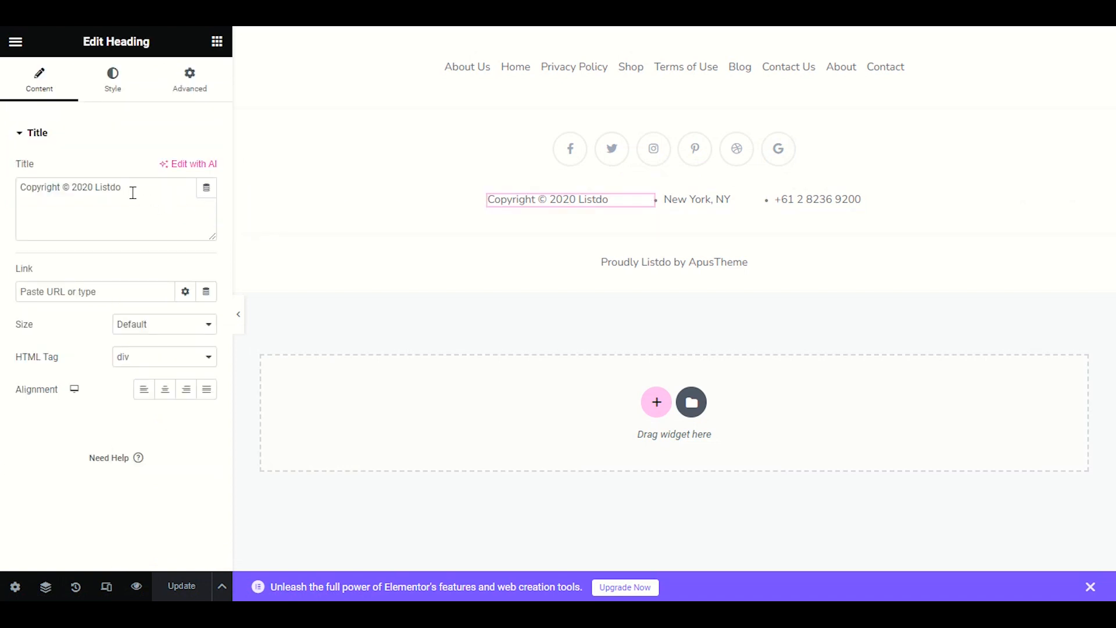
pyautogui.click(134, 190)
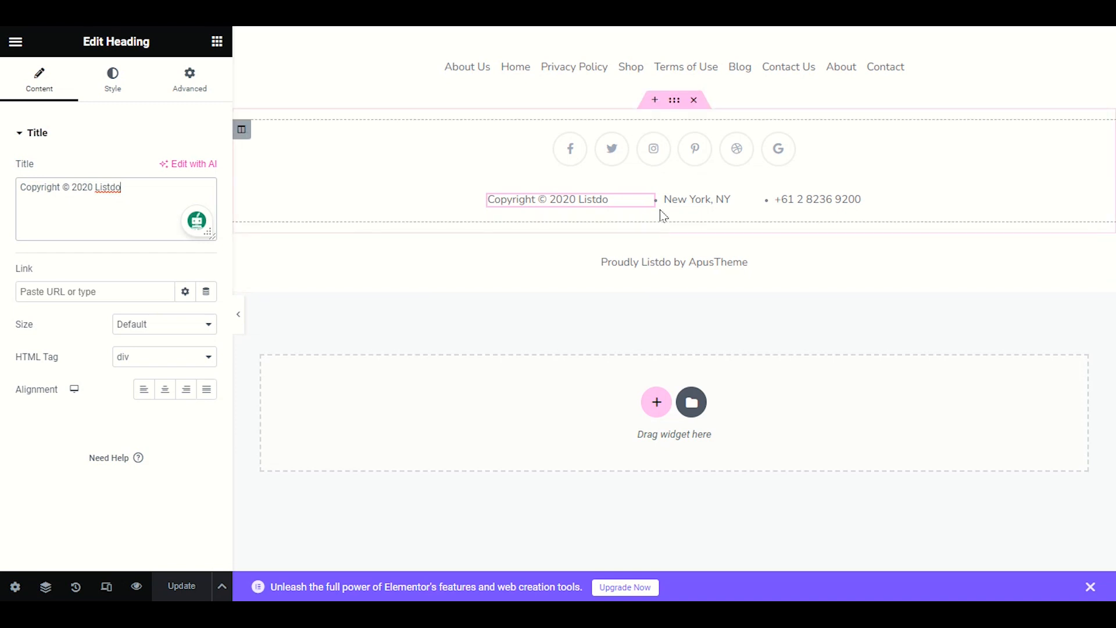
pyautogui.click(755, 204)
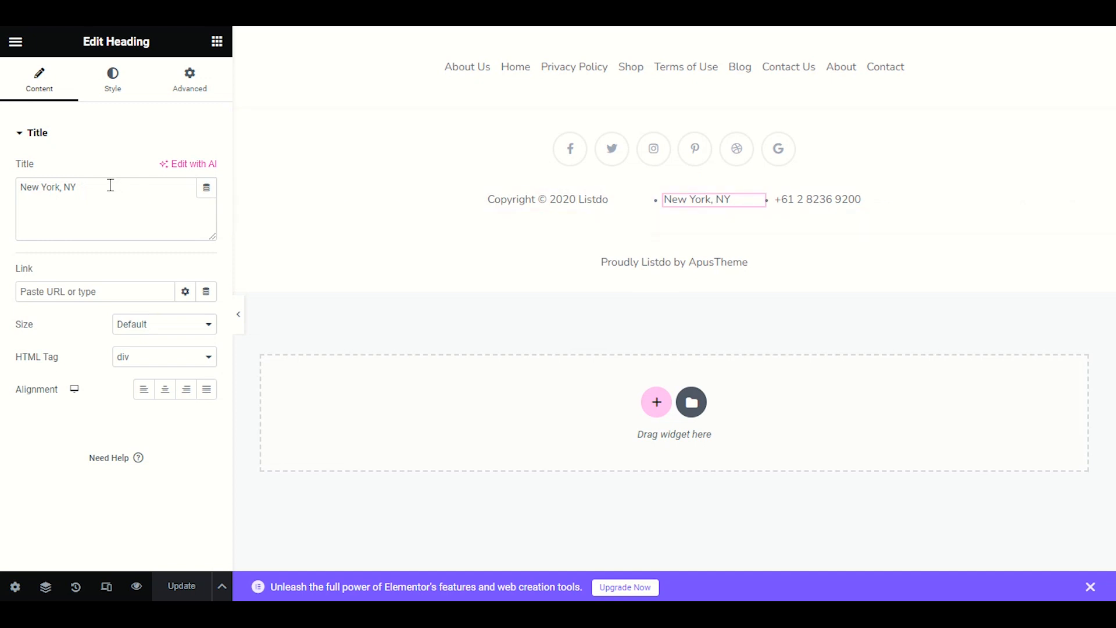
pyautogui.tripleClick(83, 184)
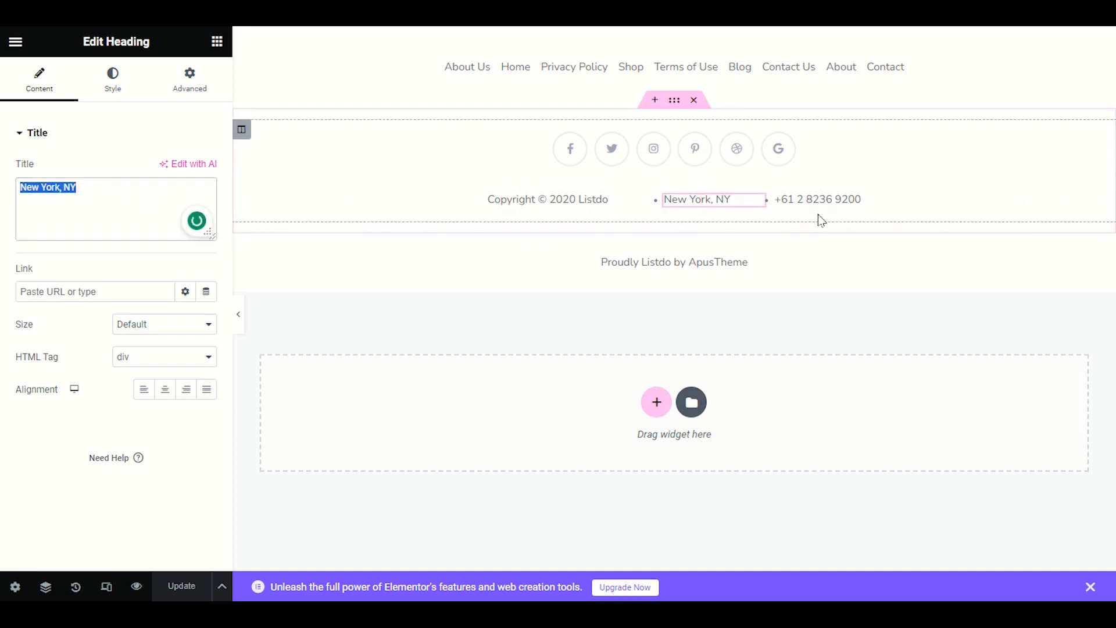
pyautogui.click(852, 204)
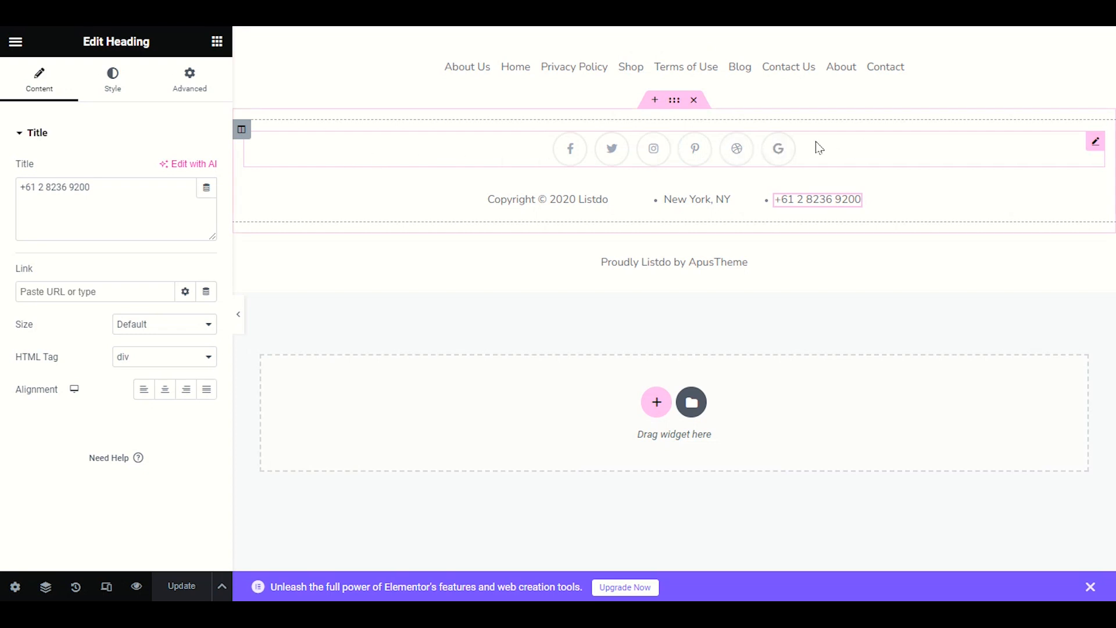
# - Delete the Apus Social Links widget from the footer template and select Footer 2 as the Footer Layout Type in Listdo Options
pyautogui.rightClick(830, 153)
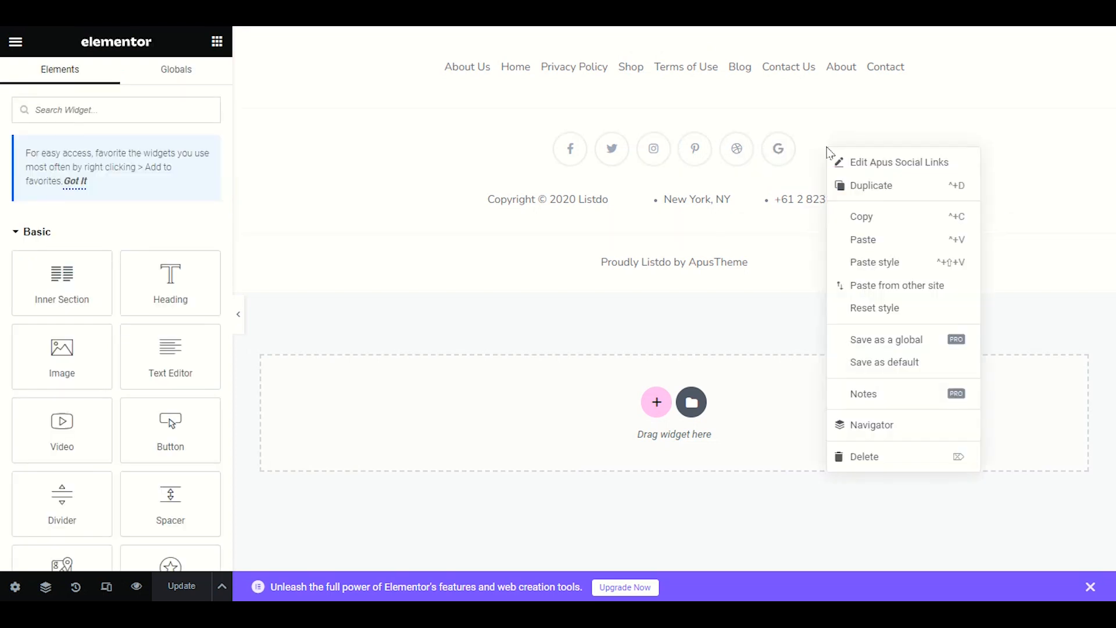
pyautogui.click(895, 457)
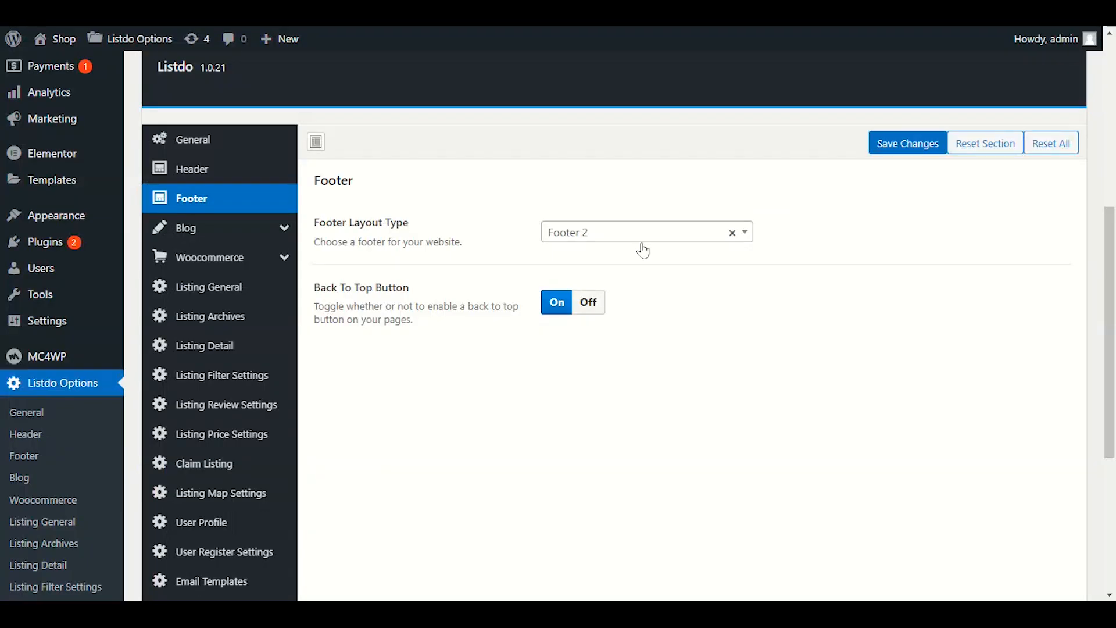
pyautogui.click(663, 237)
pyautogui.click(654, 318)
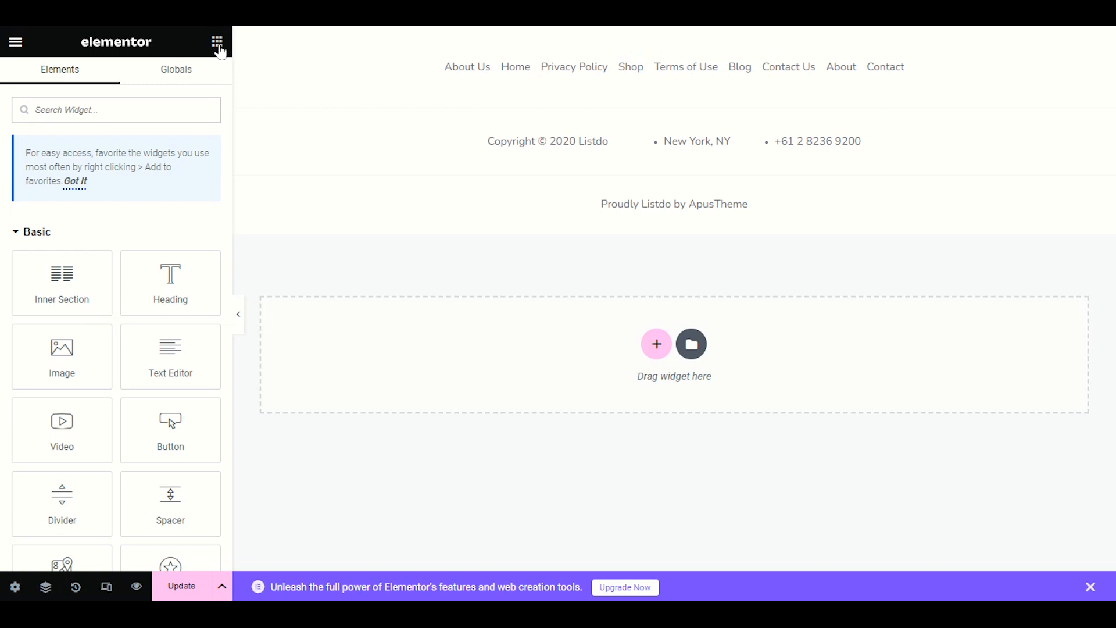
# - Add a Button widget beneath the ApusTheme credit line in the footer template and delete it again
pyautogui.scroll(-6, 104, 303)
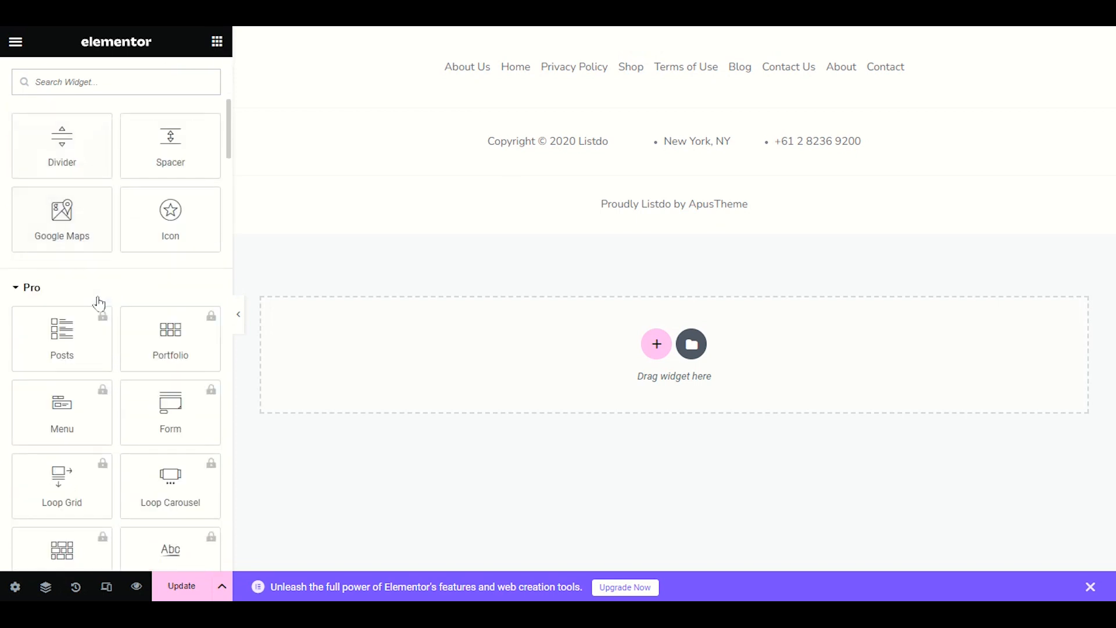
pyautogui.scroll(3, 98, 299)
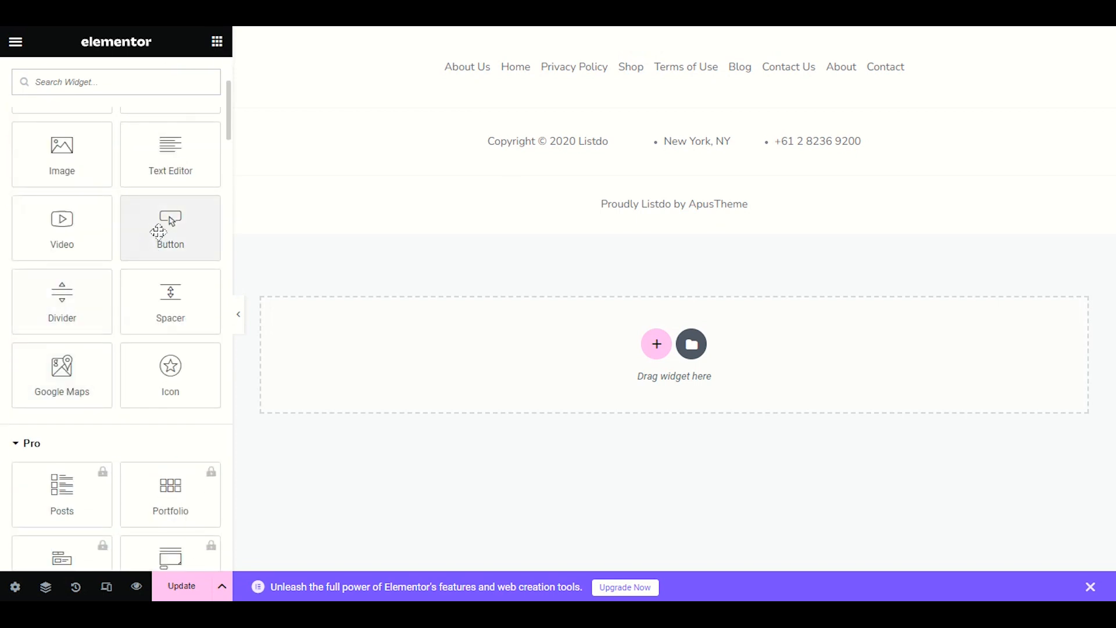
pyautogui.moveTo(155, 232); pyautogui.dragTo(662, 216)
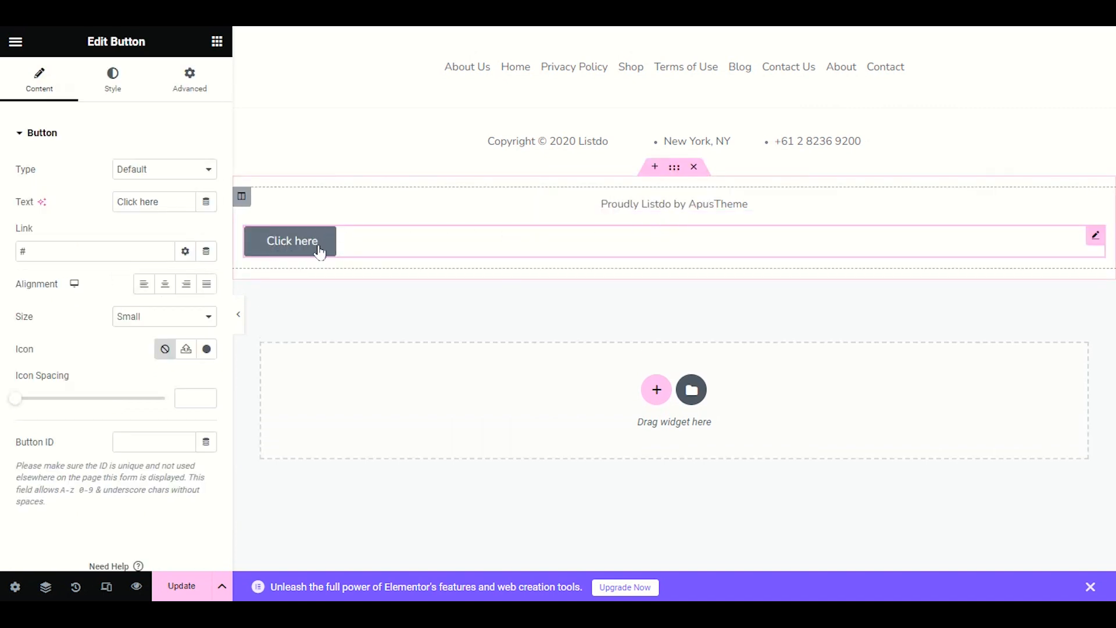
pyautogui.rightClick(382, 243)
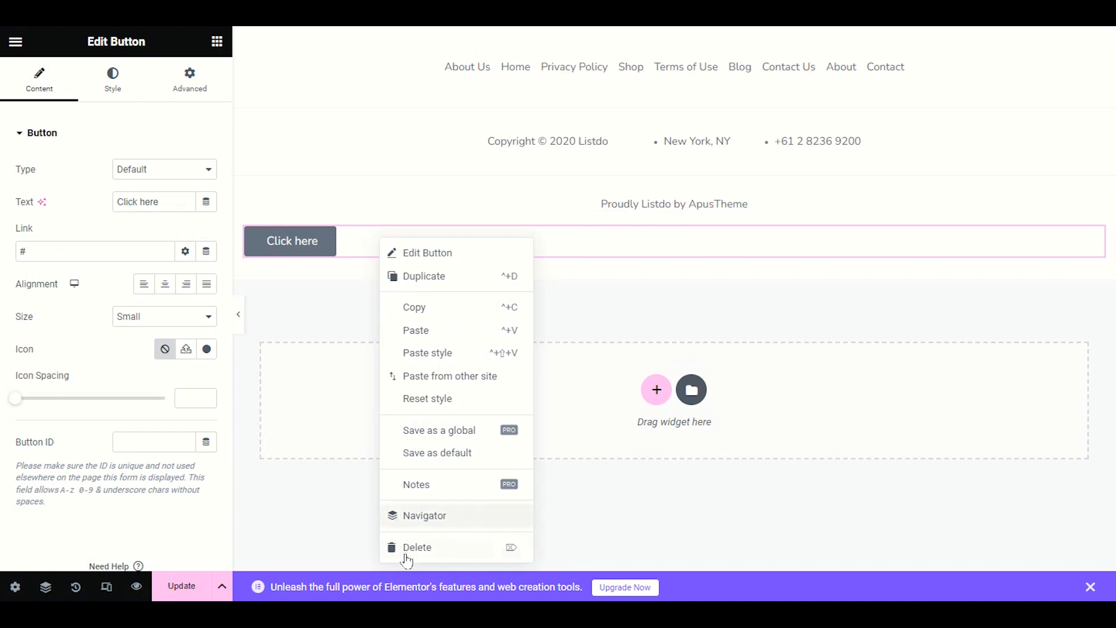
pyautogui.click(415, 539)
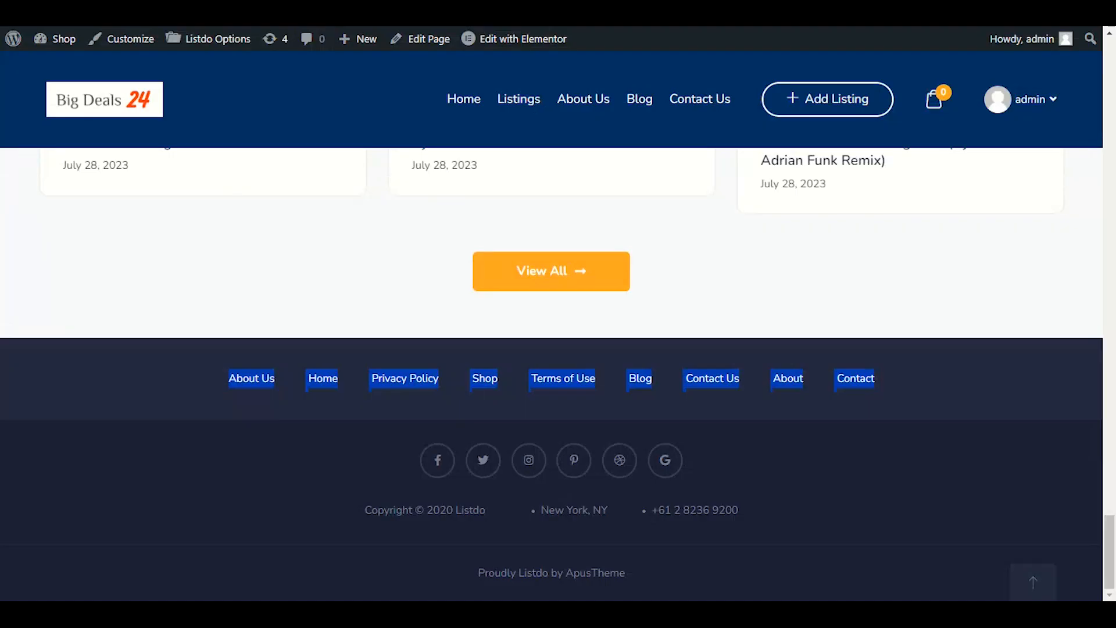
# - Reload the site's home page and review its lower sections and footer
pyautogui.click(274, 302)
pyautogui.rightClick(274, 302)
pyautogui.click(287, 349)
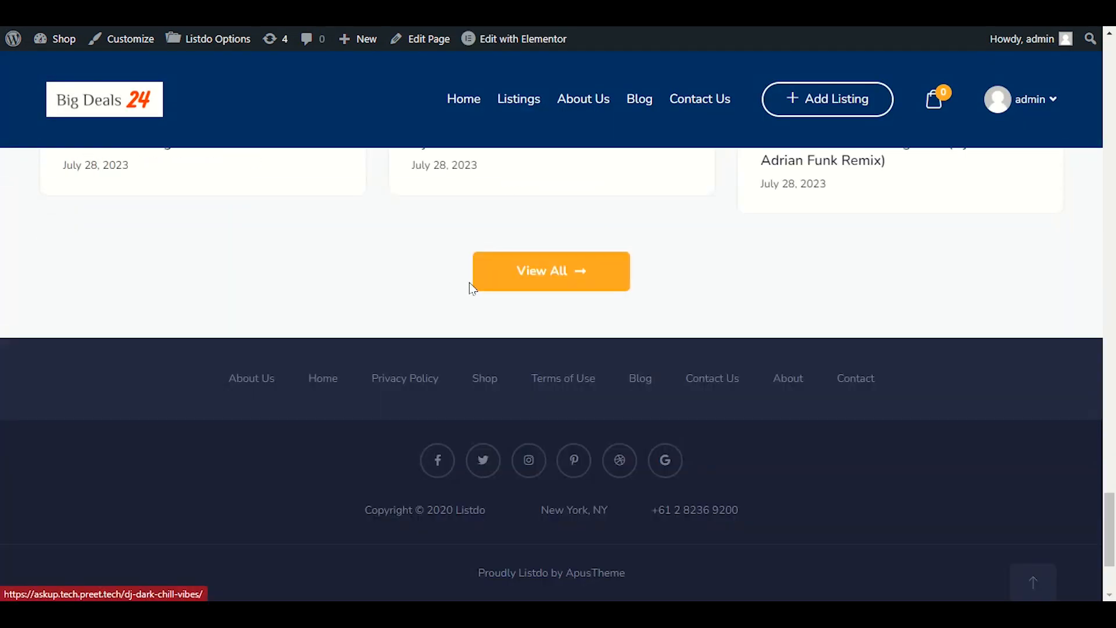
pyautogui.scroll(3, 470, 292)
pyautogui.scroll(-5, 469, 300)
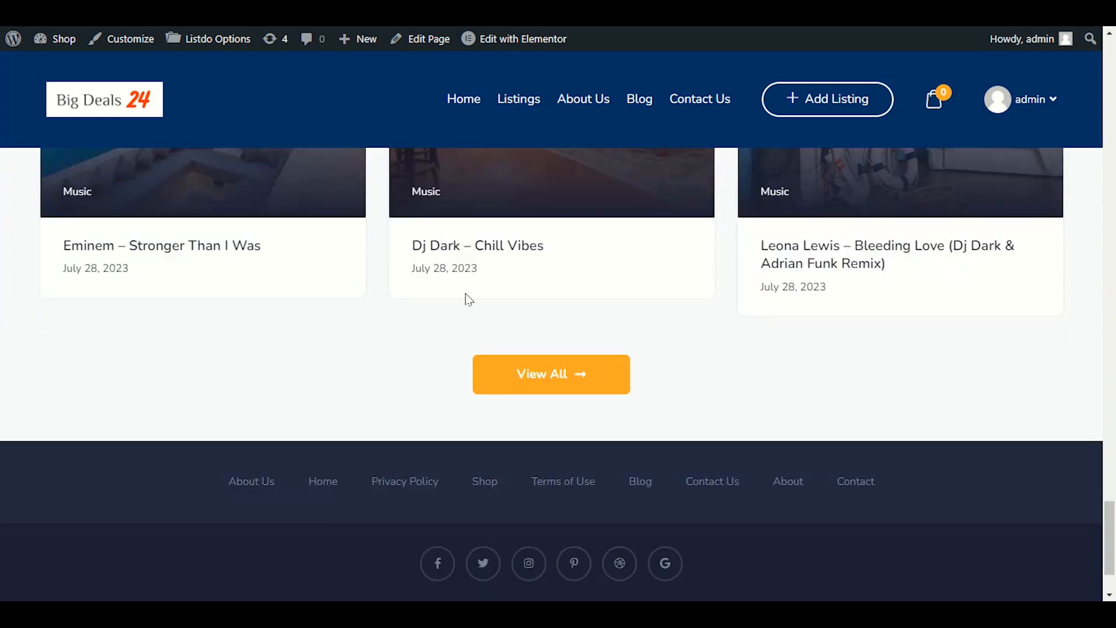
pyautogui.scroll(8, 468, 288)
pyautogui.scroll(-4, 468, 287)
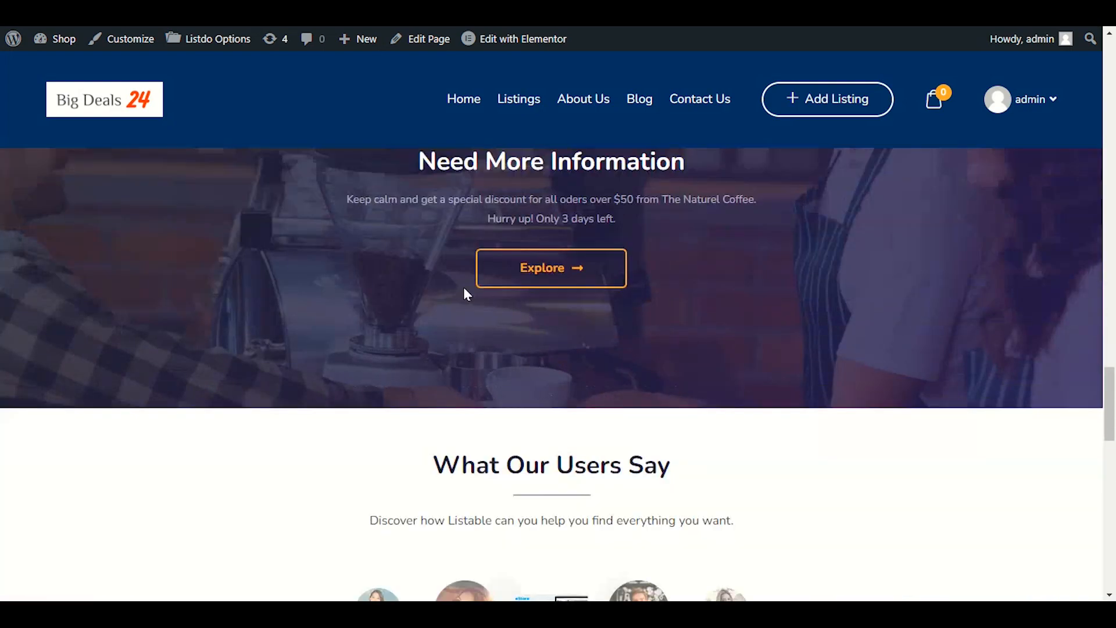
pyautogui.scroll(-6, 472, 288)
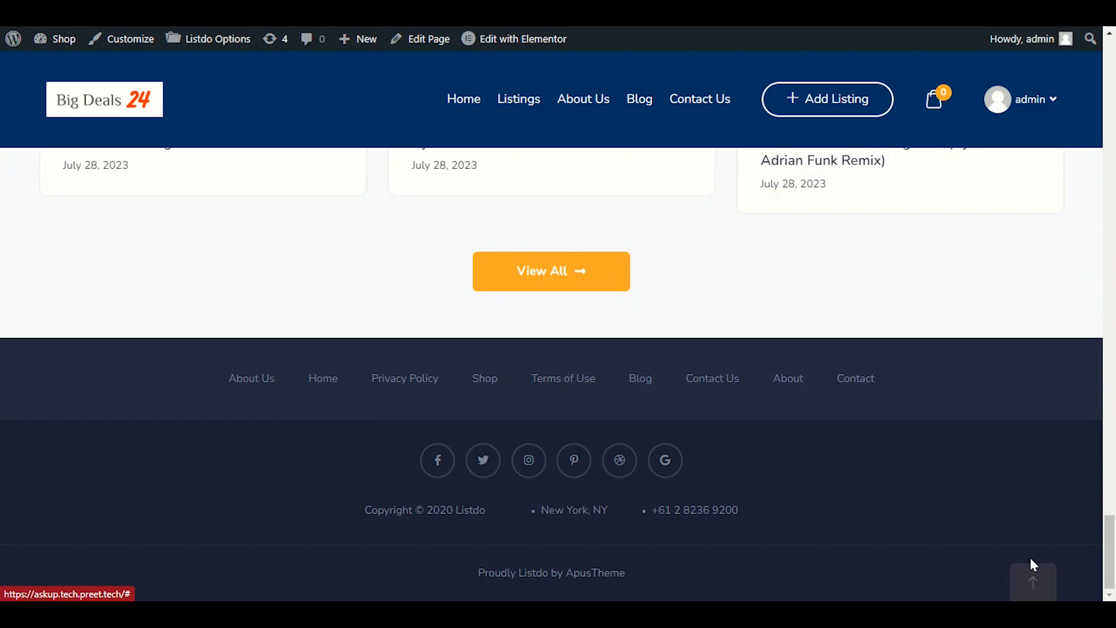
# - Test the back-to-top button at the end of the home page twice
pyautogui.click(1043, 576)
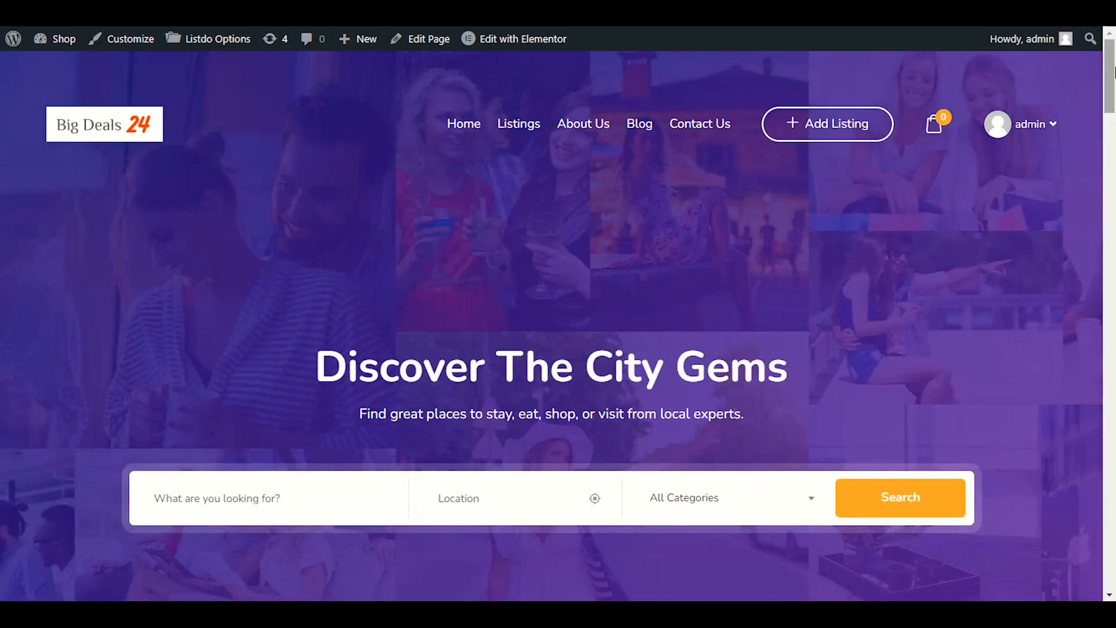
pyautogui.moveTo(1111, 82); pyautogui.dragTo(1110, 555)
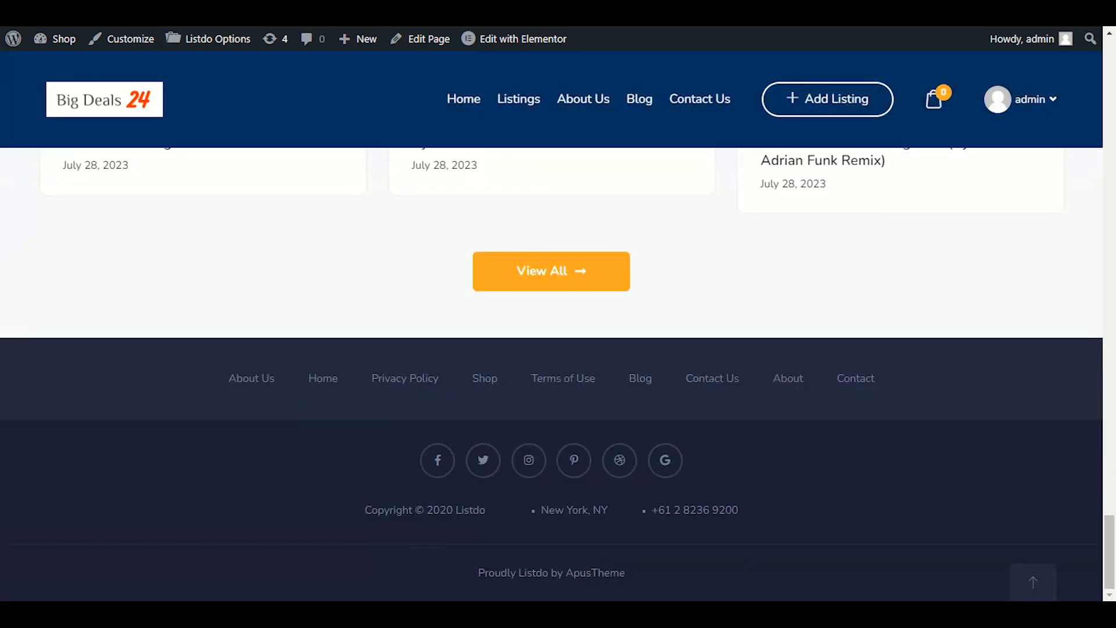
pyautogui.click(1046, 581)
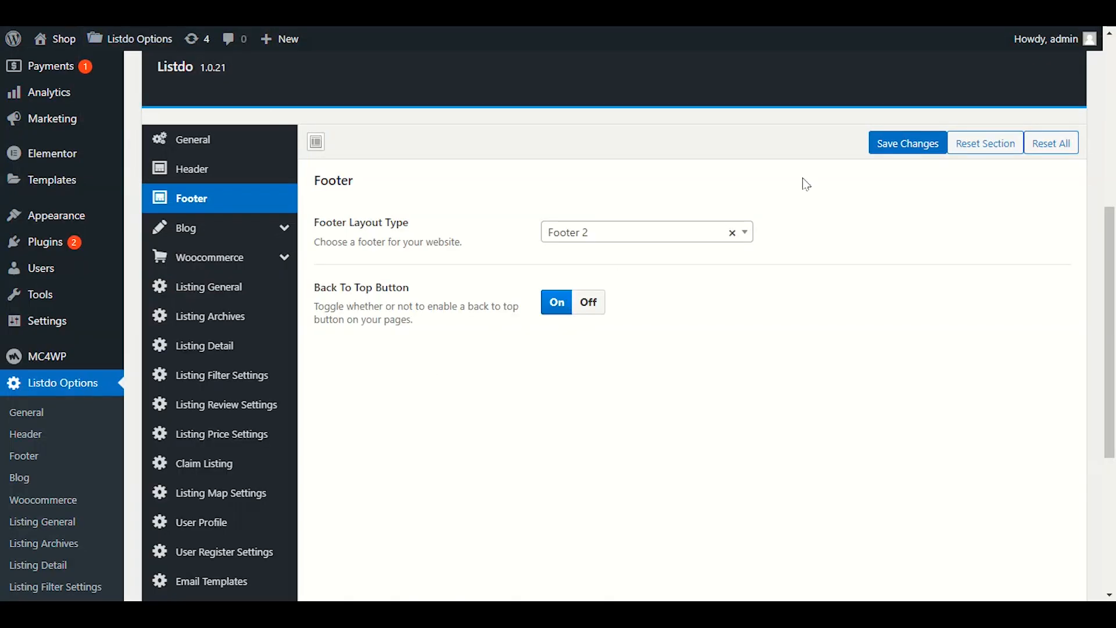
# - Save the footer settings in Listdo Options and open the Blog & Post Archives settings
pyautogui.click(904, 145)
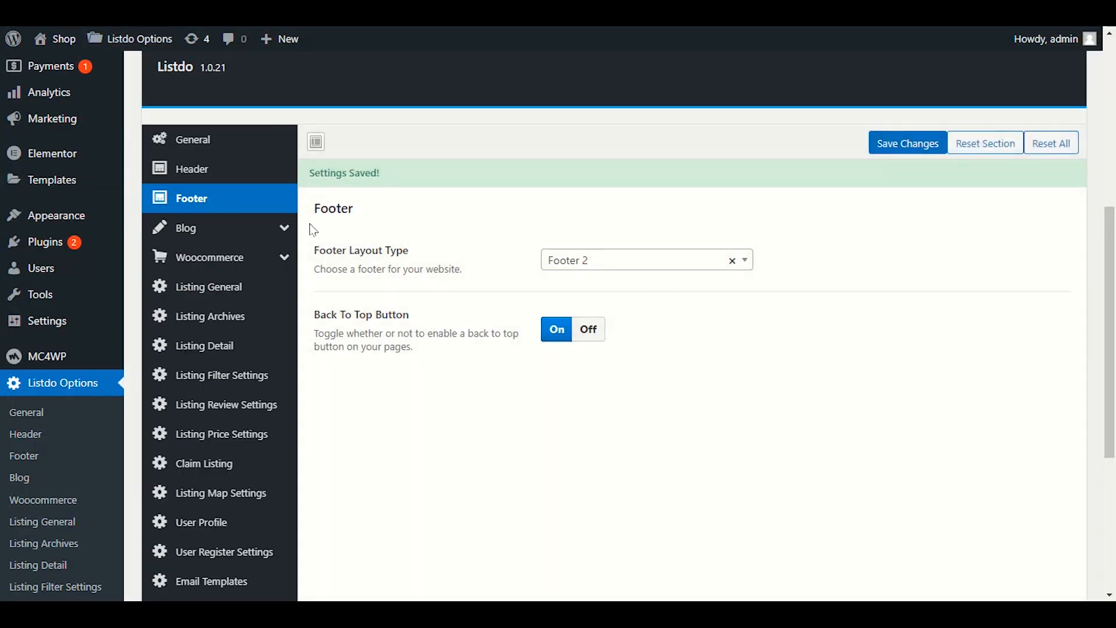
pyautogui.click(220, 231)
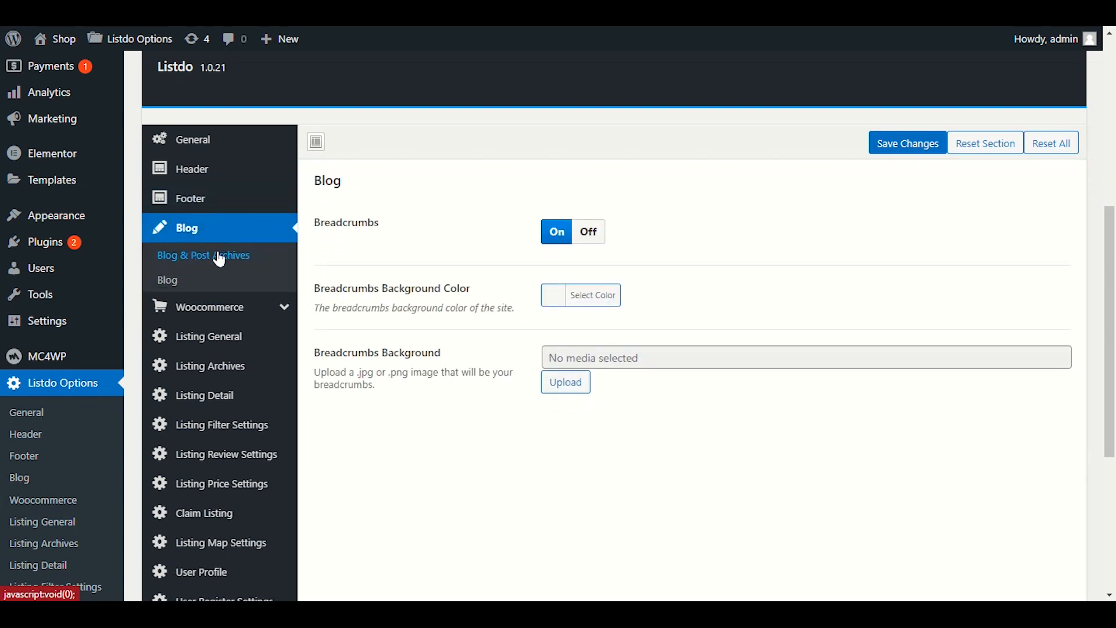
pyautogui.click(227, 257)
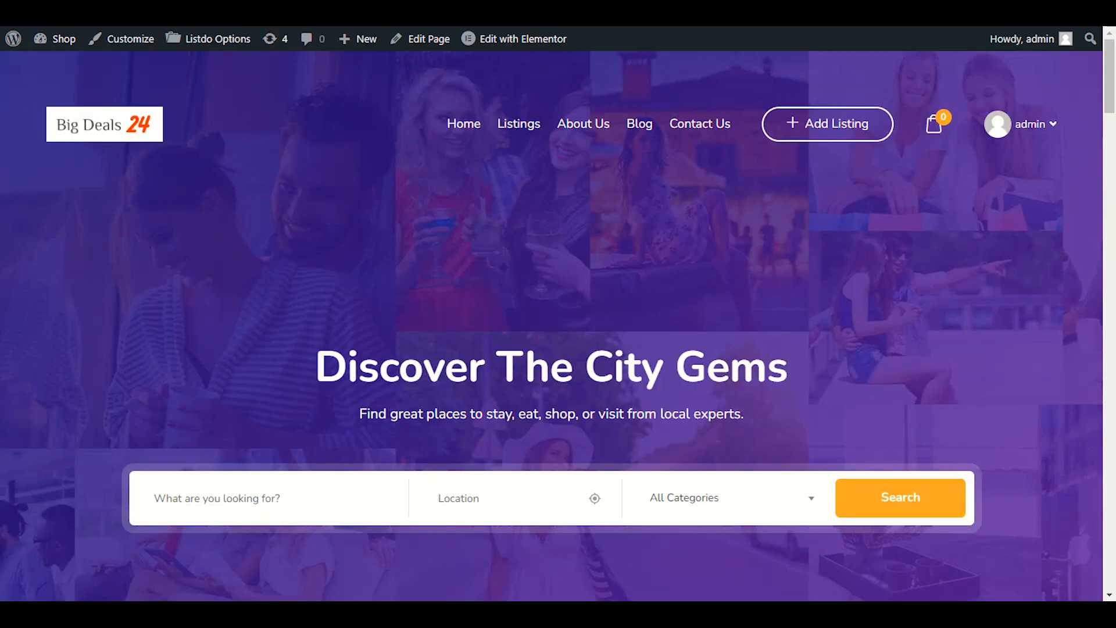
# - Review the home page down to the Tips & Articles section with its blog posts
pyautogui.scroll(-10, 82, 308)
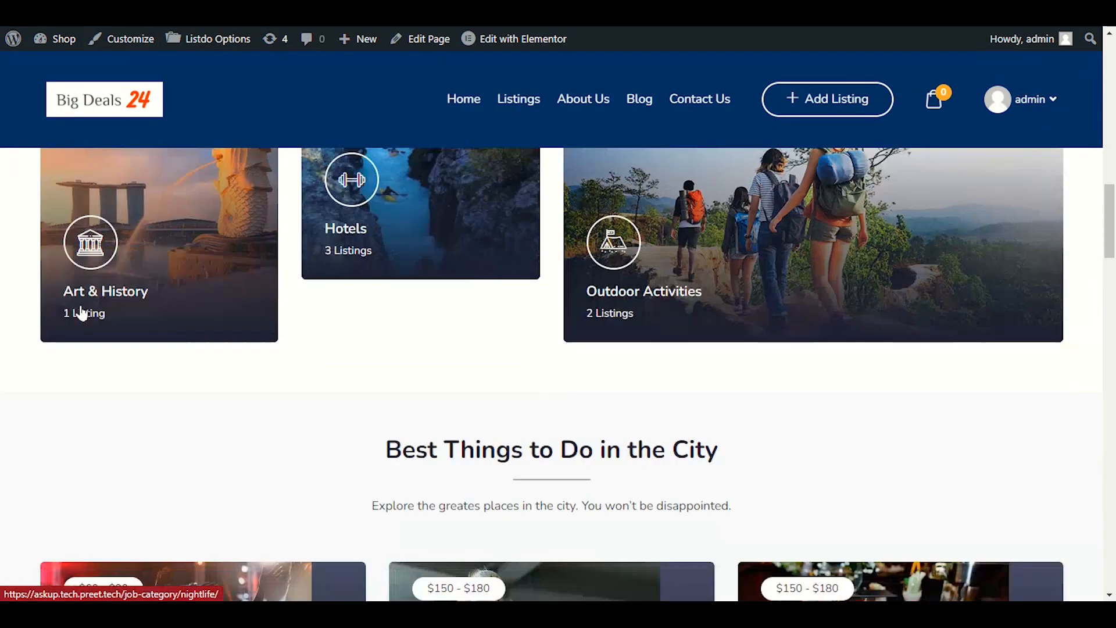
pyautogui.scroll(-20, 82, 313)
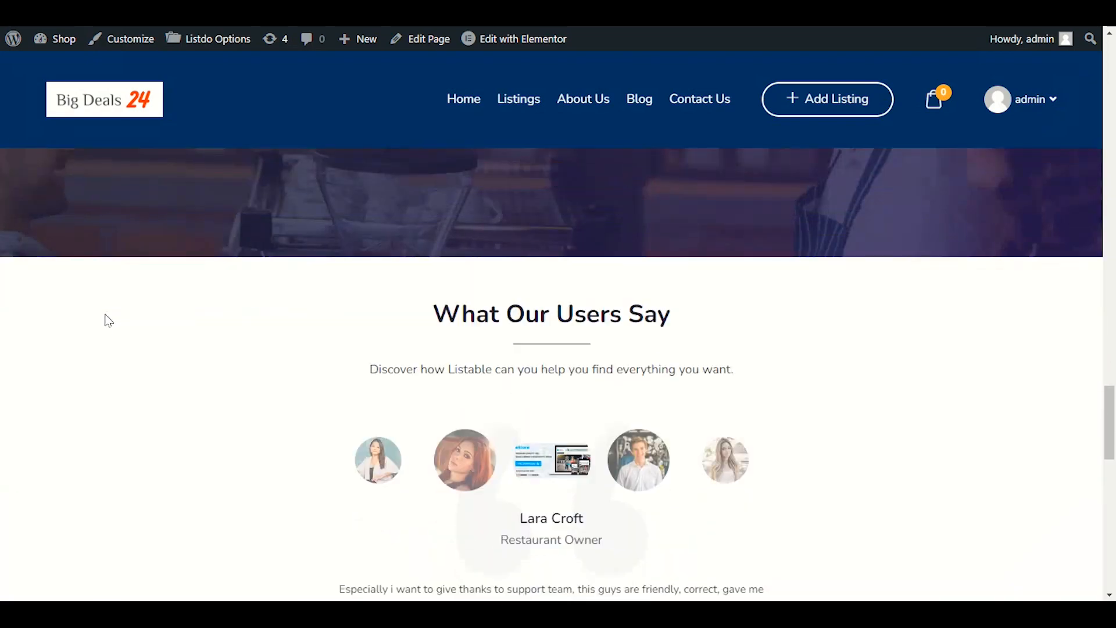
pyautogui.scroll(-10, 108, 320)
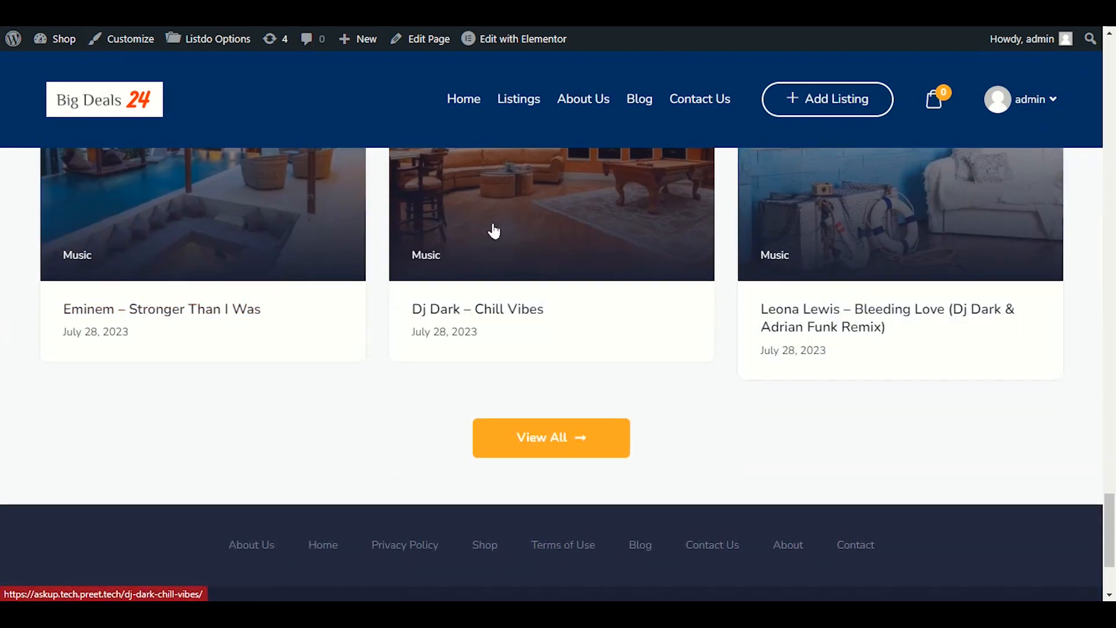
pyautogui.scroll(6, 494, 232)
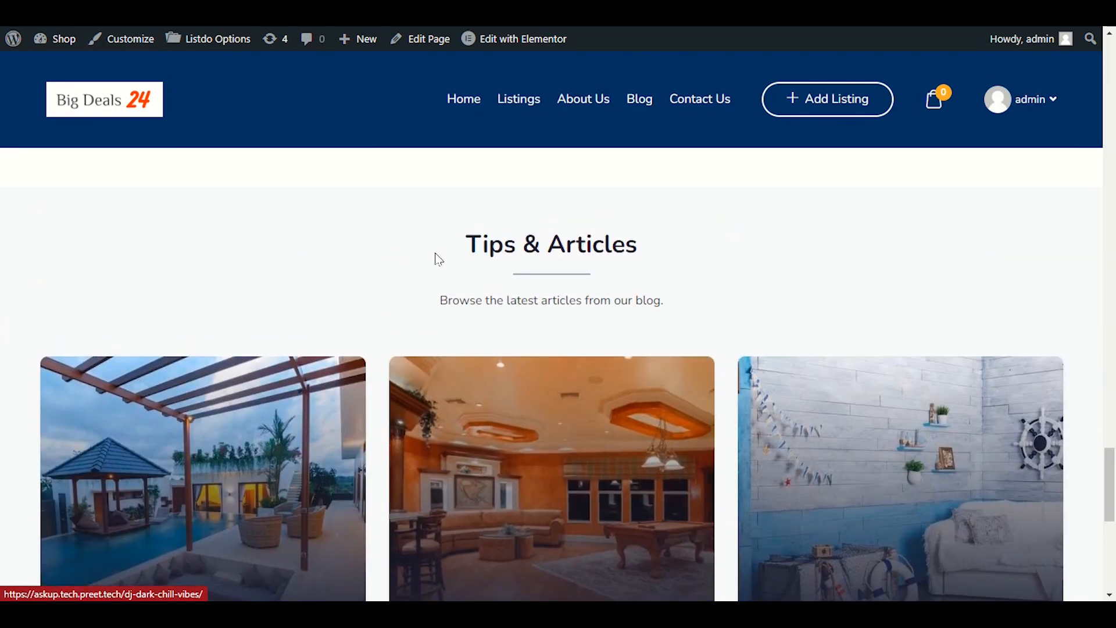
pyautogui.moveTo(463, 244); pyautogui.dragTo(839, 242)
pyautogui.scroll(-2, 752, 262)
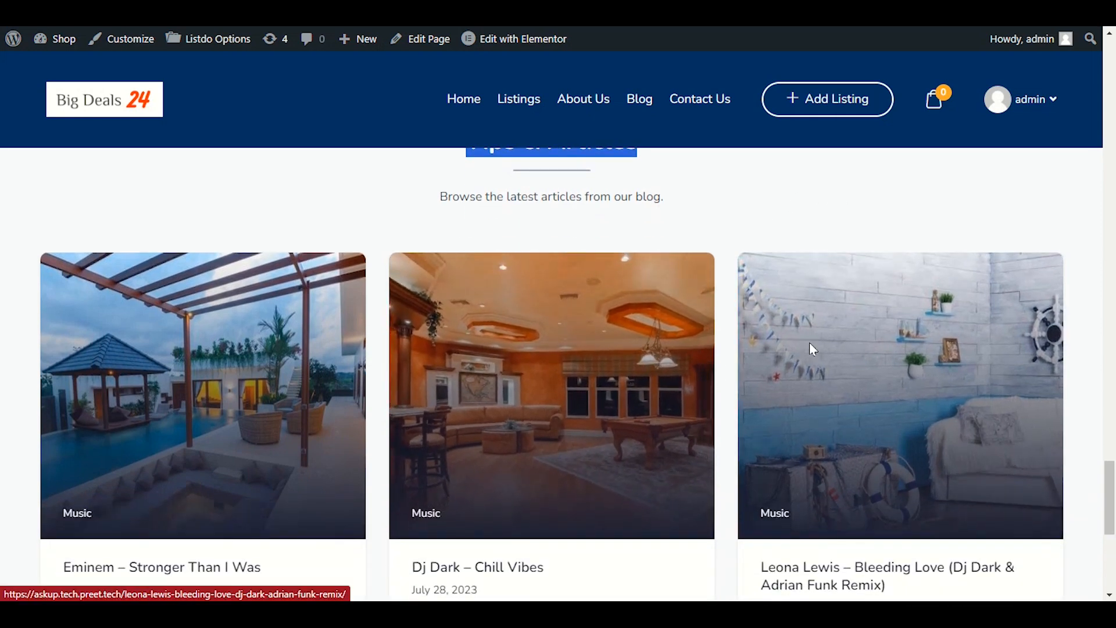
# - Open the Leona Lewis – Bleeding Love blog post from Tips & Articles and read through its content
pyautogui.click(523, 291)
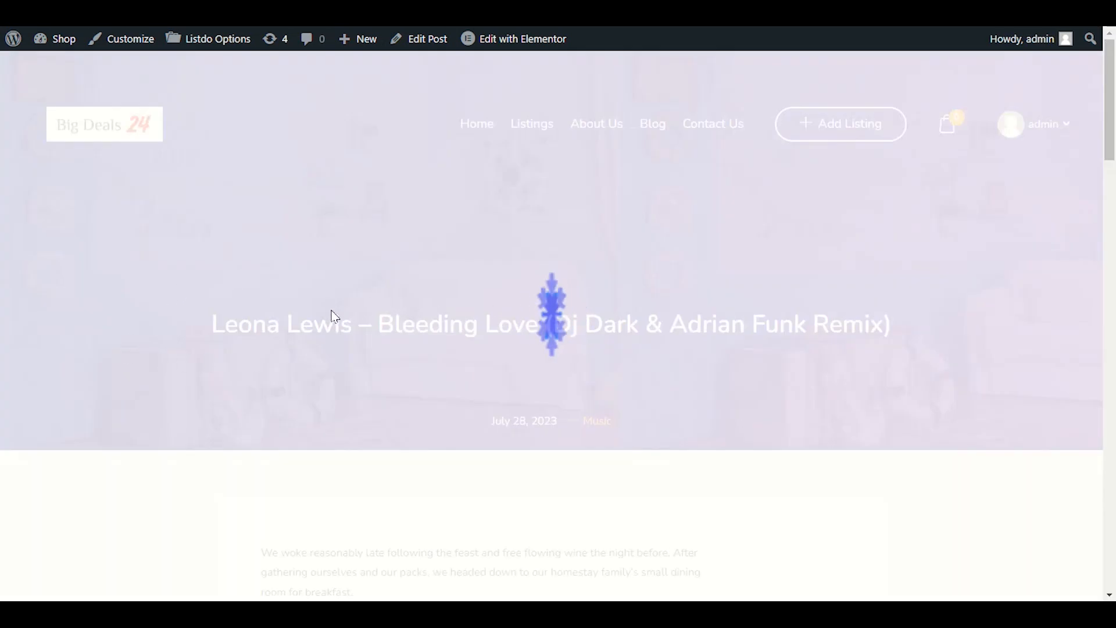
pyautogui.scroll(-6, 360, 316)
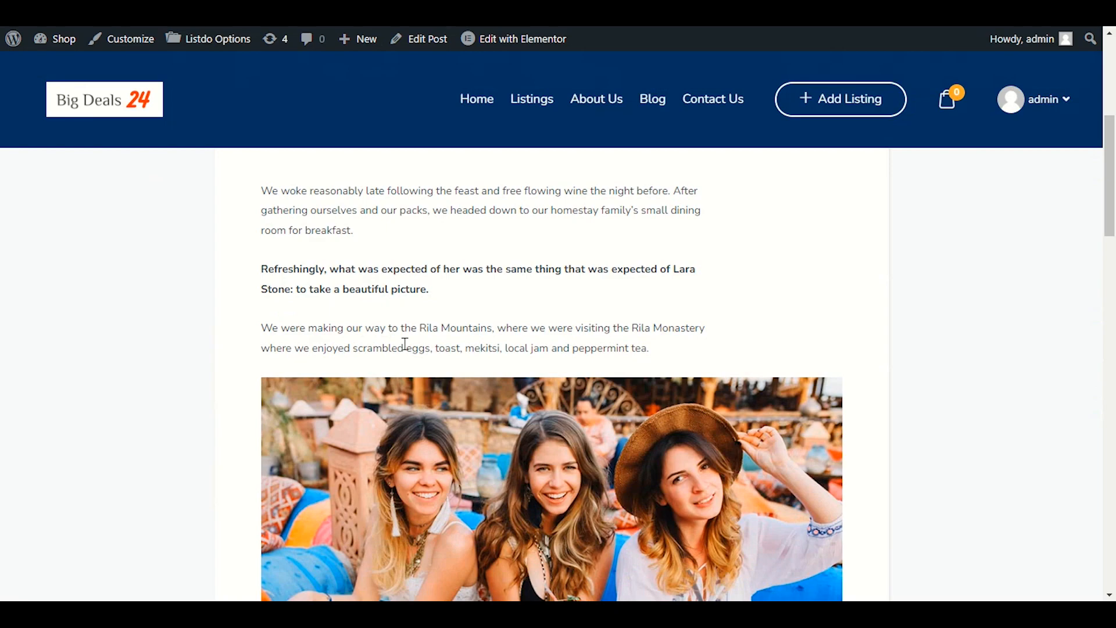
pyautogui.scroll(-10, 429, 302)
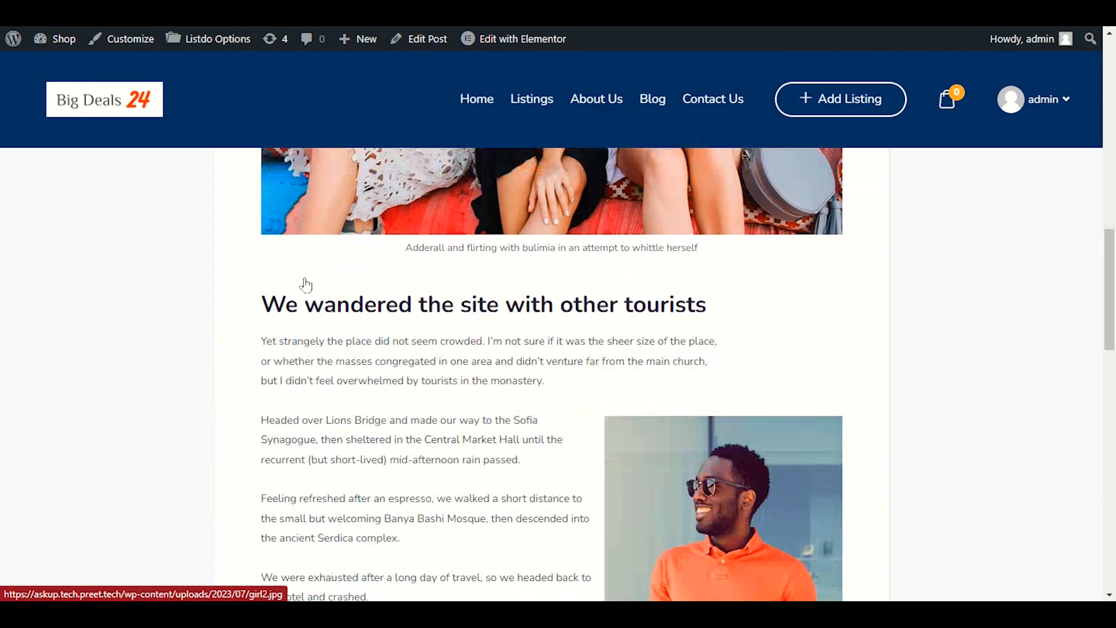
# - Read through the Leona Lewis – Bleeding Love post, checking its text, images and page layout
pyautogui.scroll(11, 312, 285)
pyautogui.scroll(-20, 319, 298)
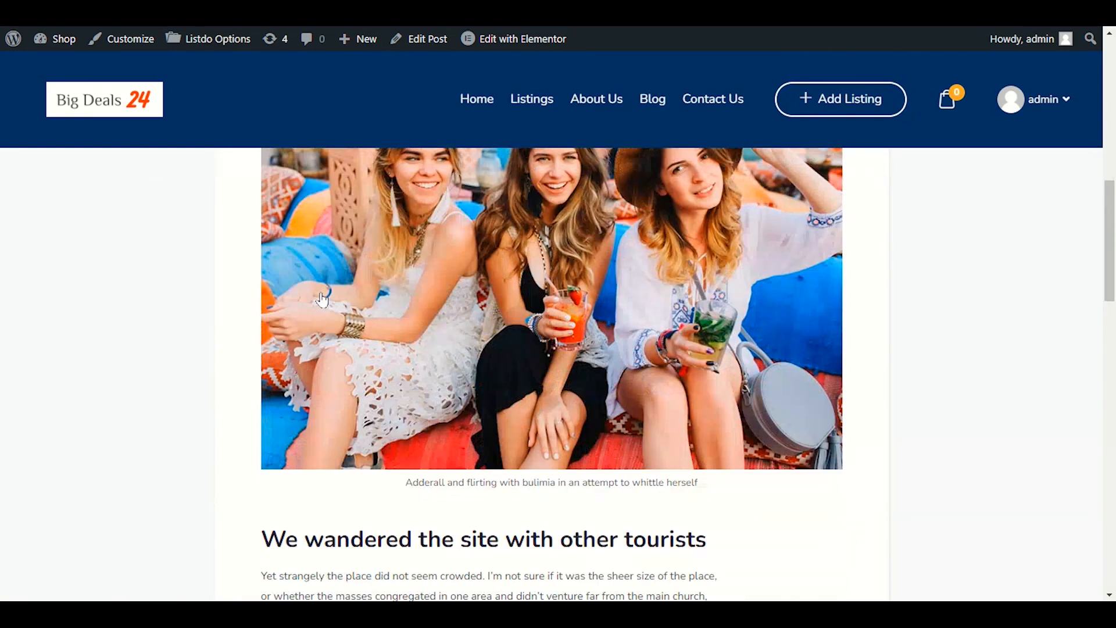
pyautogui.scroll(-2, 329, 320)
pyautogui.scroll(20, 320, 302)
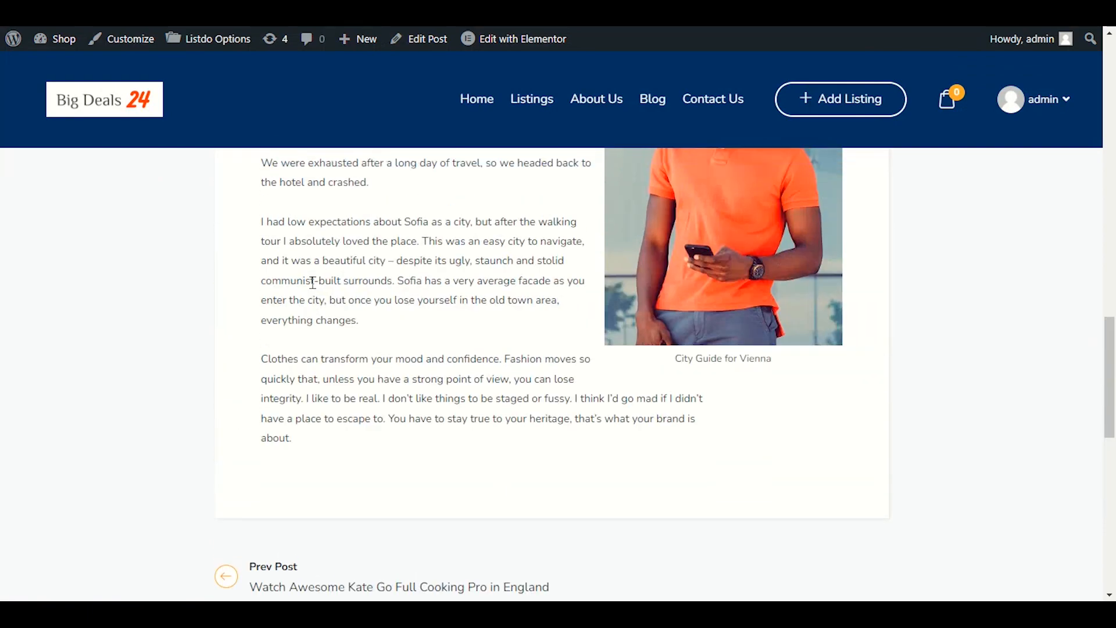
pyautogui.scroll(8, 310, 280)
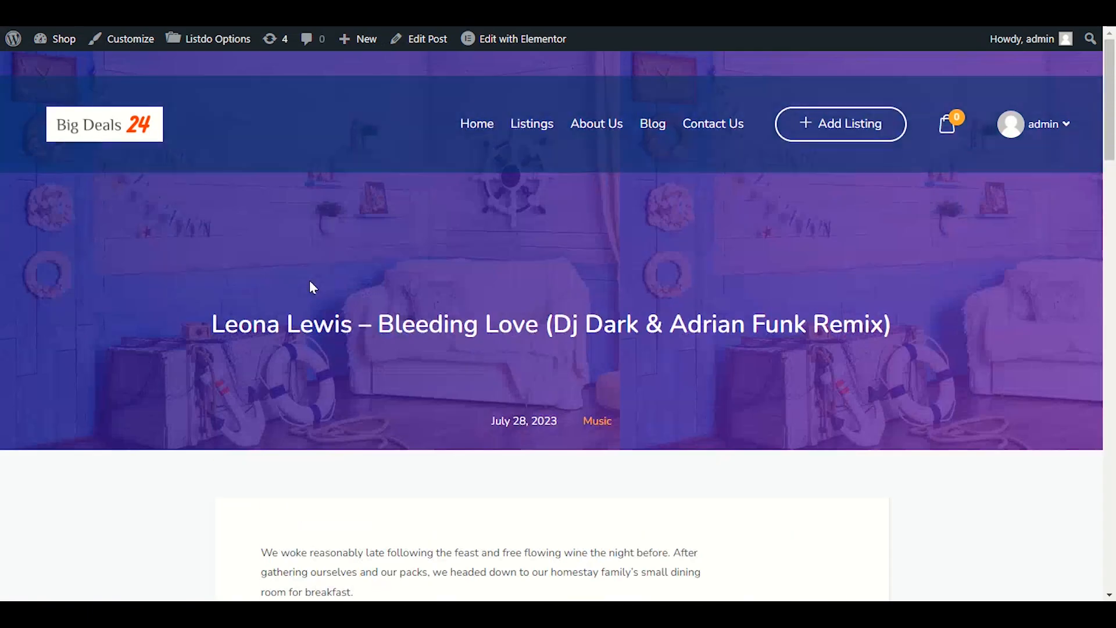
pyautogui.scroll(-7, 315, 283)
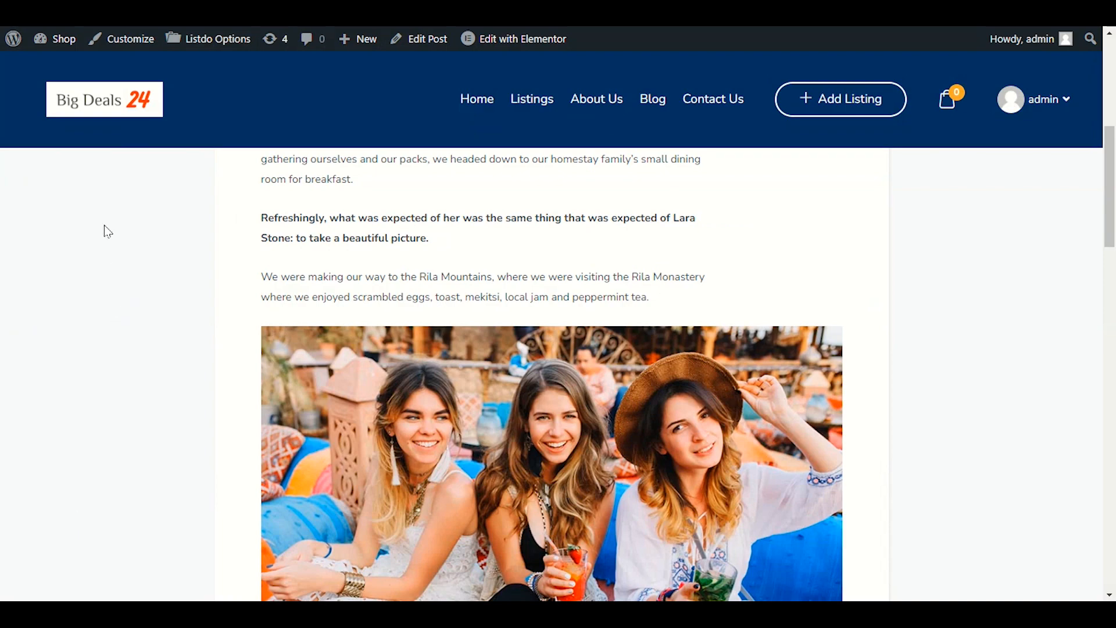
pyautogui.scroll(-4, 884, 267)
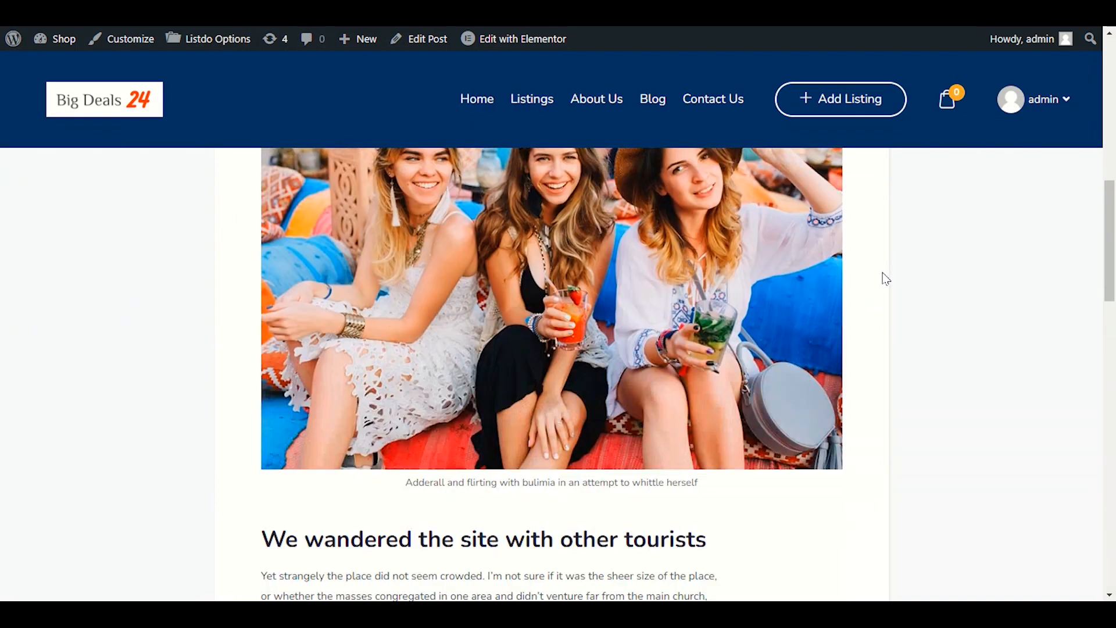
pyautogui.scroll(10, 840, 292)
pyautogui.scroll(-6, 837, 289)
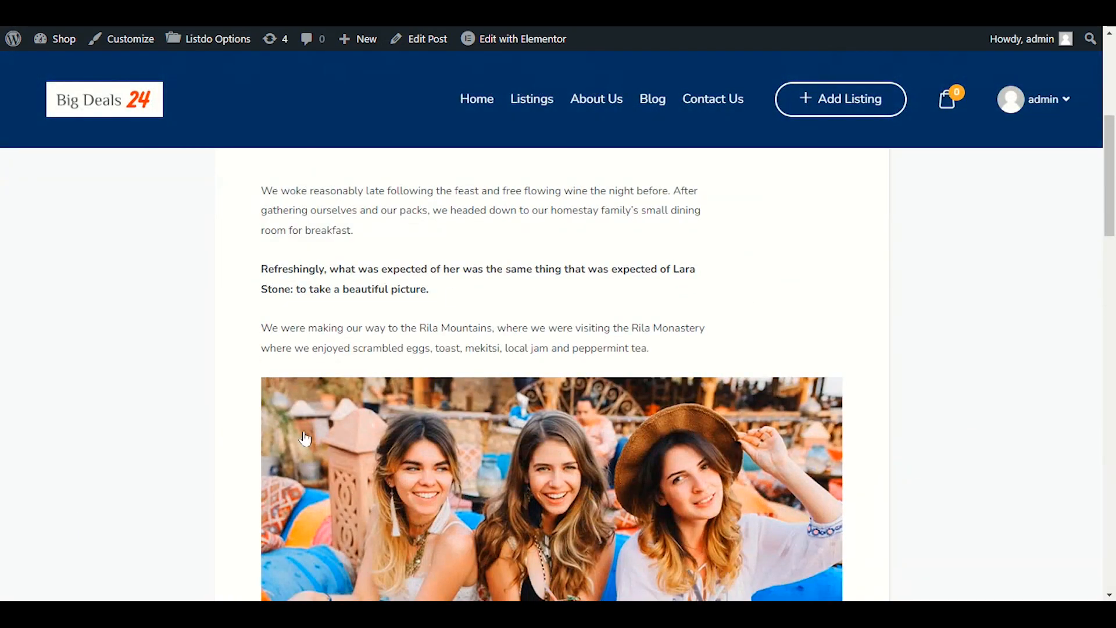
pyautogui.scroll(-3, 217, 235)
pyautogui.scroll(6, 278, 243)
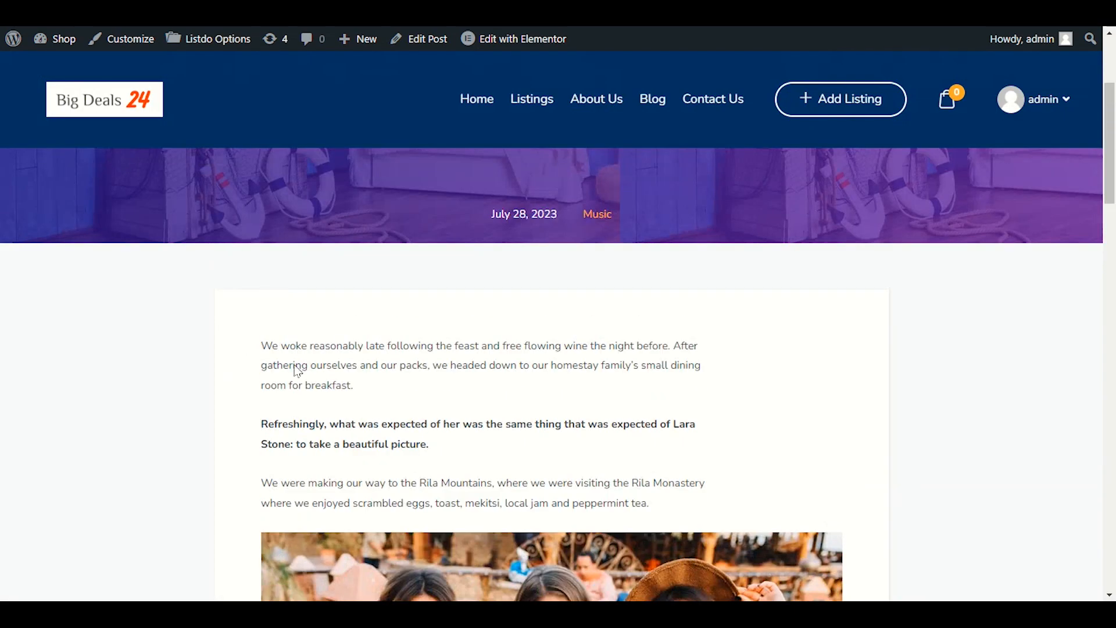
pyautogui.moveTo(263, 343); pyautogui.dragTo(901, 413)
pyautogui.click(901, 414)
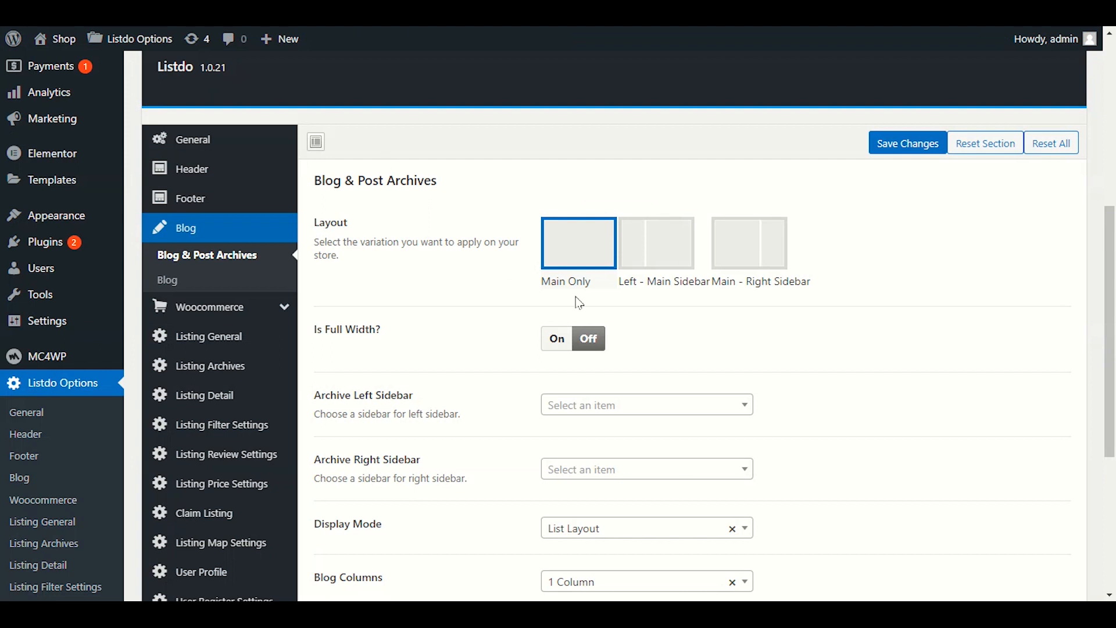
# - Set the Blog & Post Archives layout to Main - Right Sidebar and save the changes
pyautogui.click(736, 257)
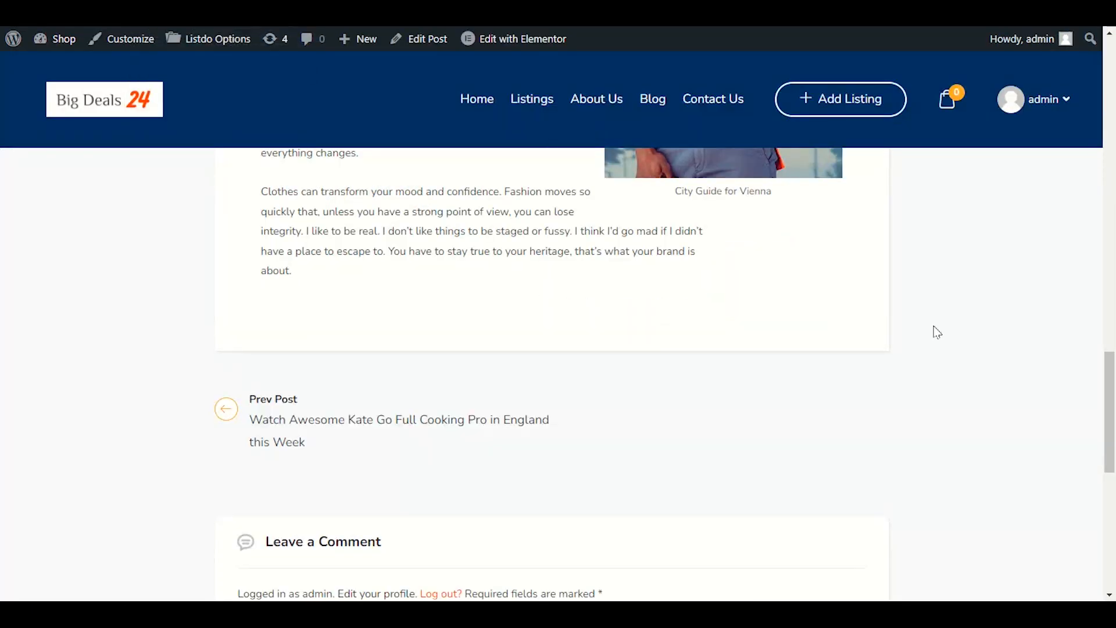
pyautogui.scroll(6, 930, 360)
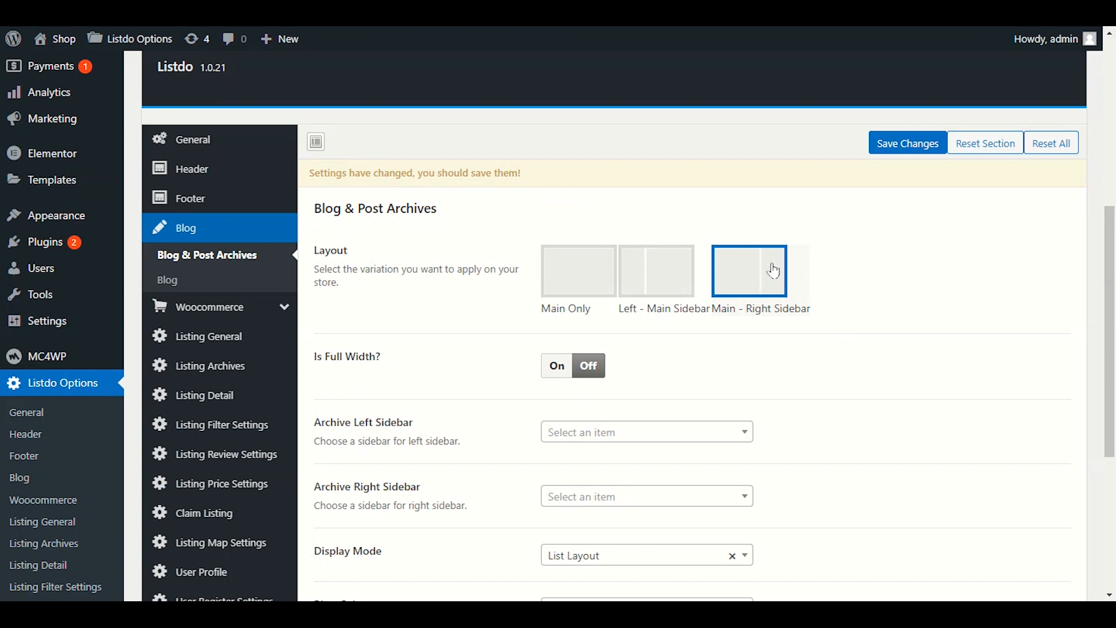
pyautogui.click(898, 148)
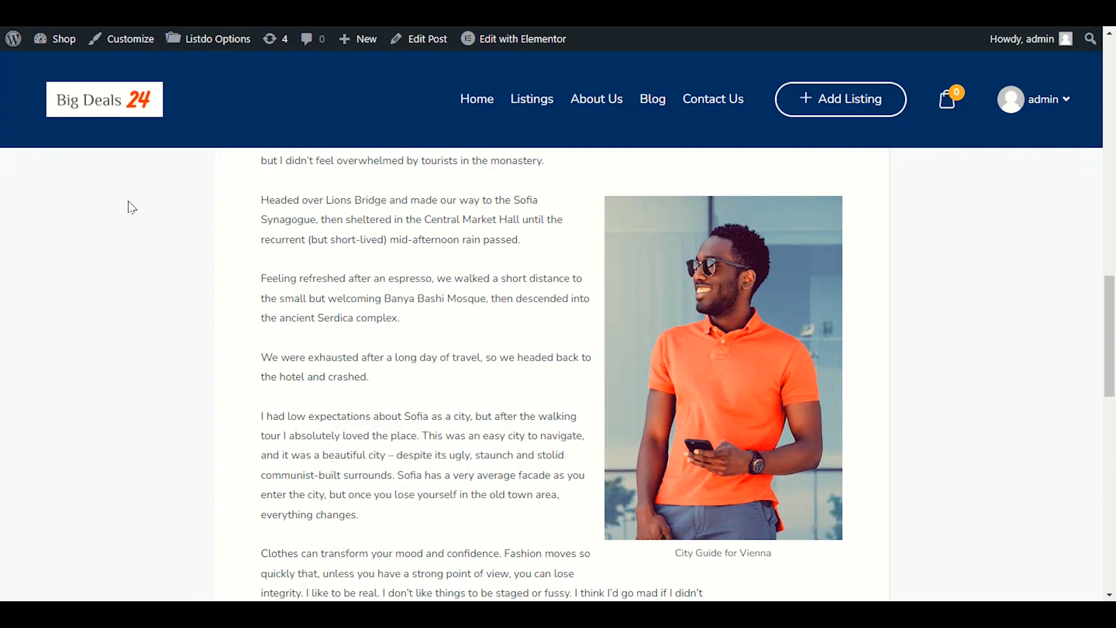
# - Reload the Leona Lewis blog post and check its layout from the content down to the comment form
pyautogui.rightClick(130, 204)
pyautogui.click(169, 251)
pyautogui.scroll(-14, 431, 317)
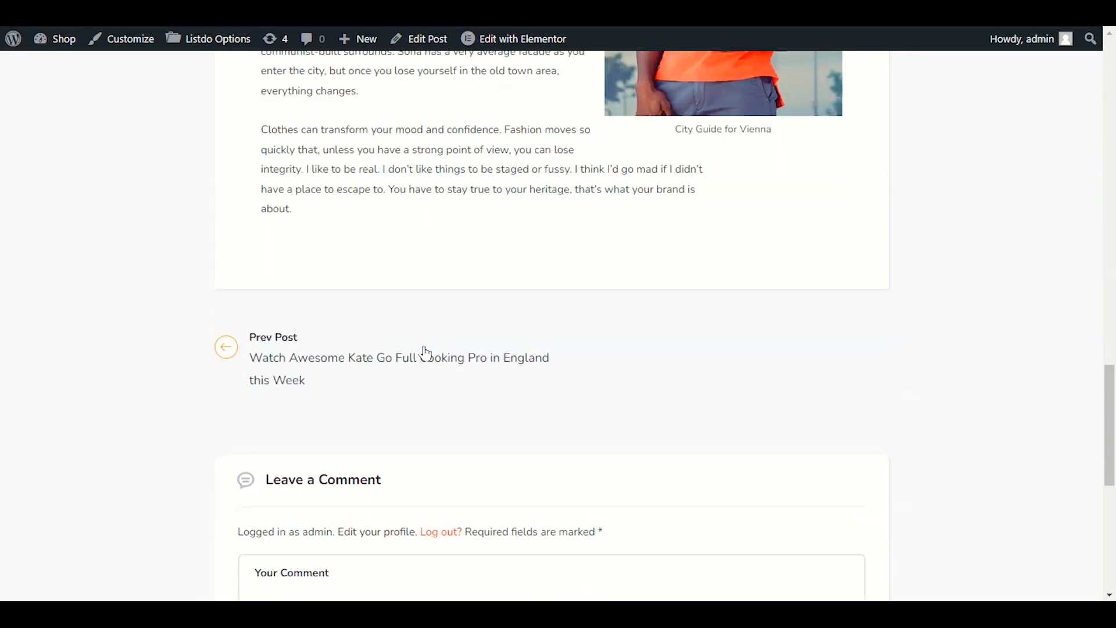
pyautogui.scroll(20, 427, 323)
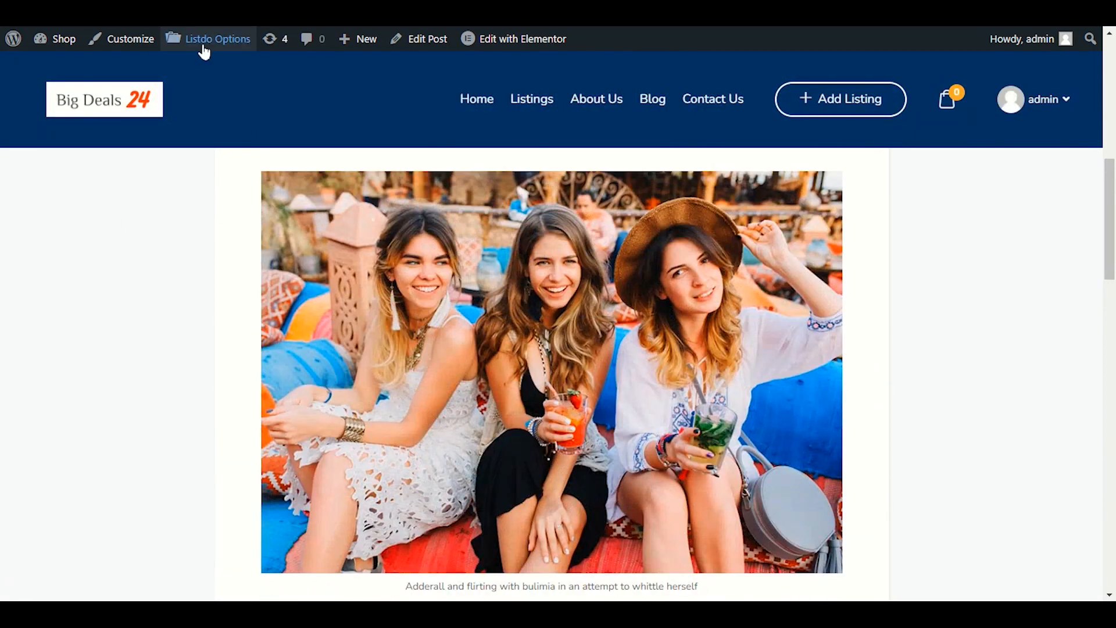
# - Return to the Blog & Post Archives settings in Listdo Options and highlight the section heading
pyautogui.click(193, 47)
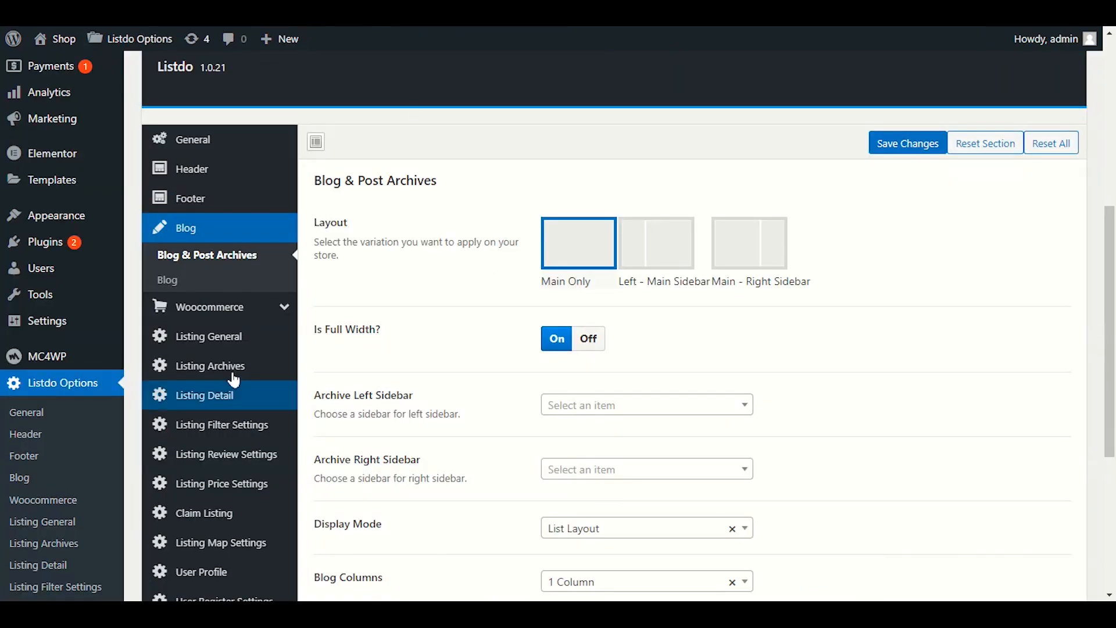
pyautogui.moveTo(321, 183); pyautogui.dragTo(451, 182)
pyautogui.click(451, 182)
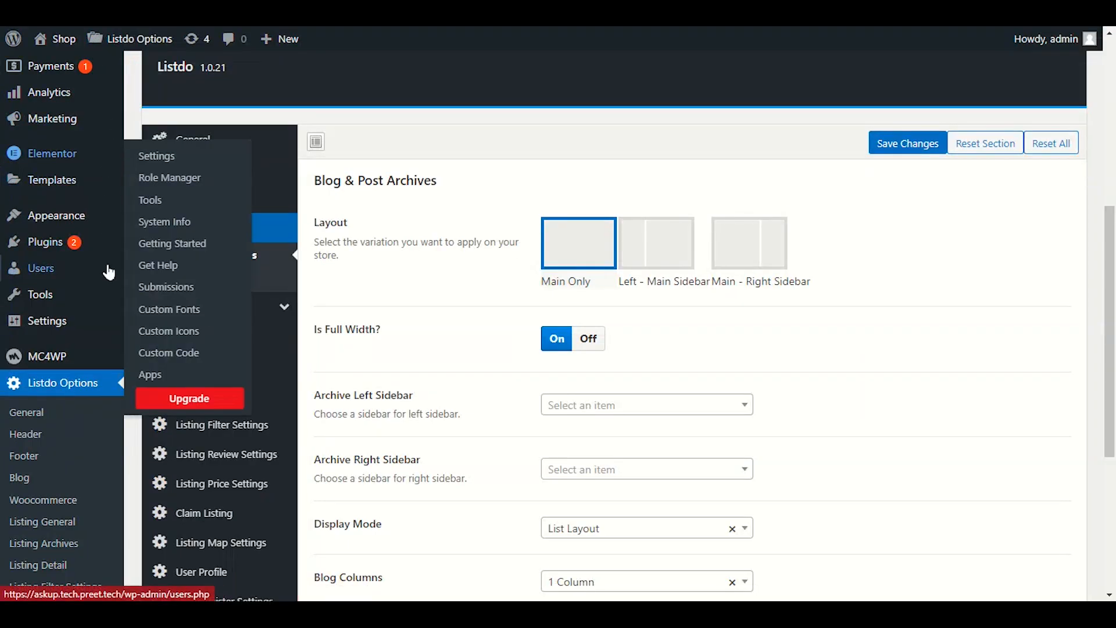
# - Open the site's Pages list in a new tab, and view the Blog page marked as Posts Page in another tab
pyautogui.scroll(6, 107, 167)
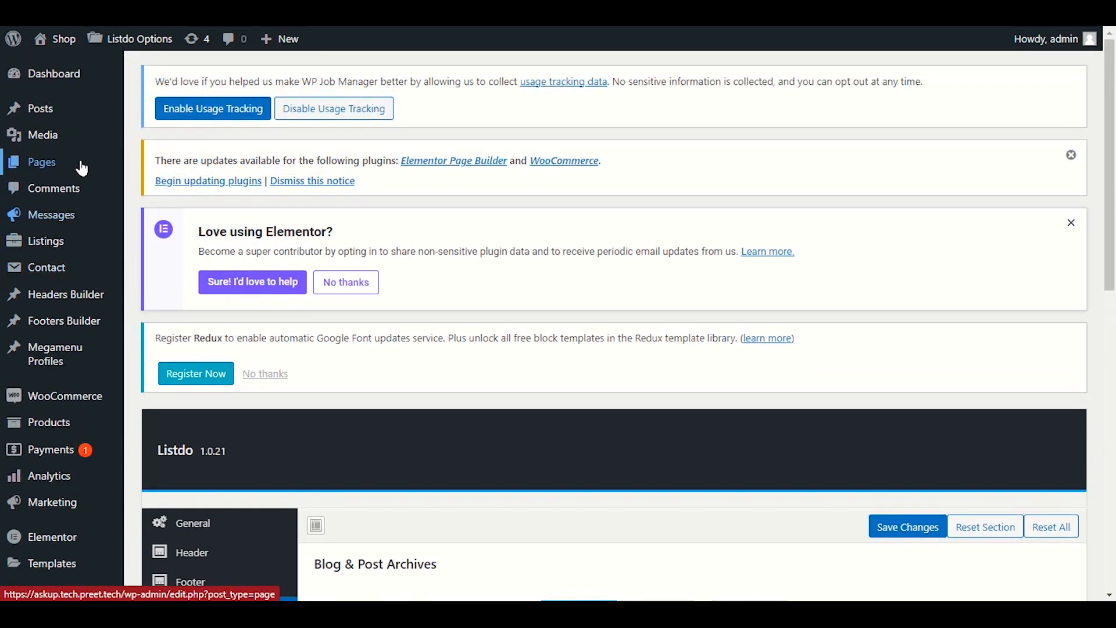
pyautogui.moveTo(82, 166)
pyautogui.rightClick(139, 165)
pyautogui.click(159, 179)
pyautogui.hotkey('ctrl', 'Tab')
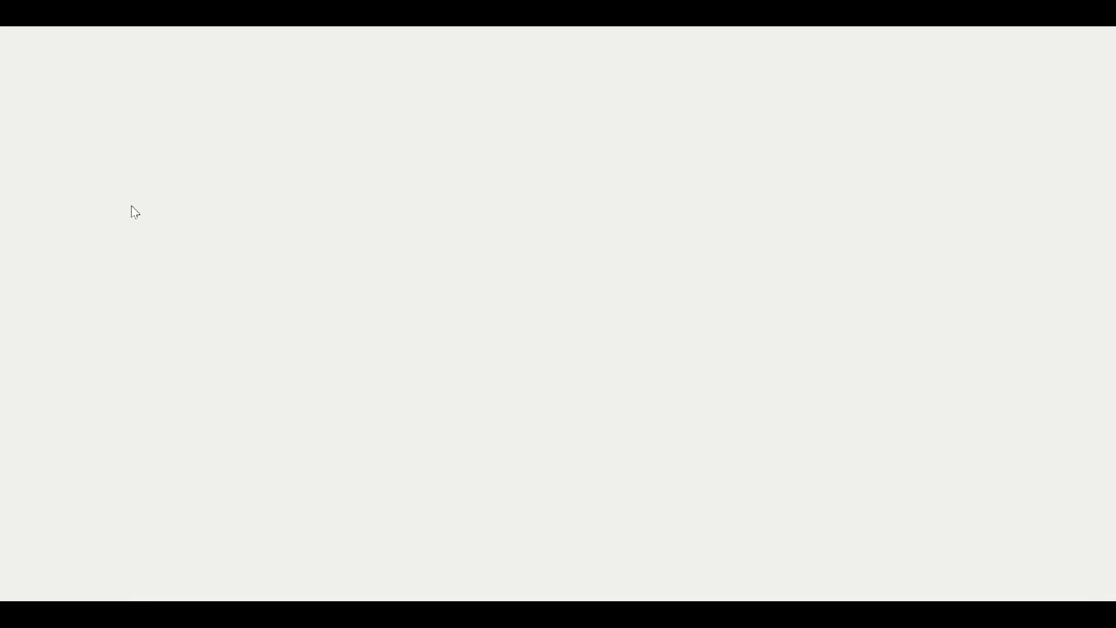
pyautogui.scroll(-4, 170, 191)
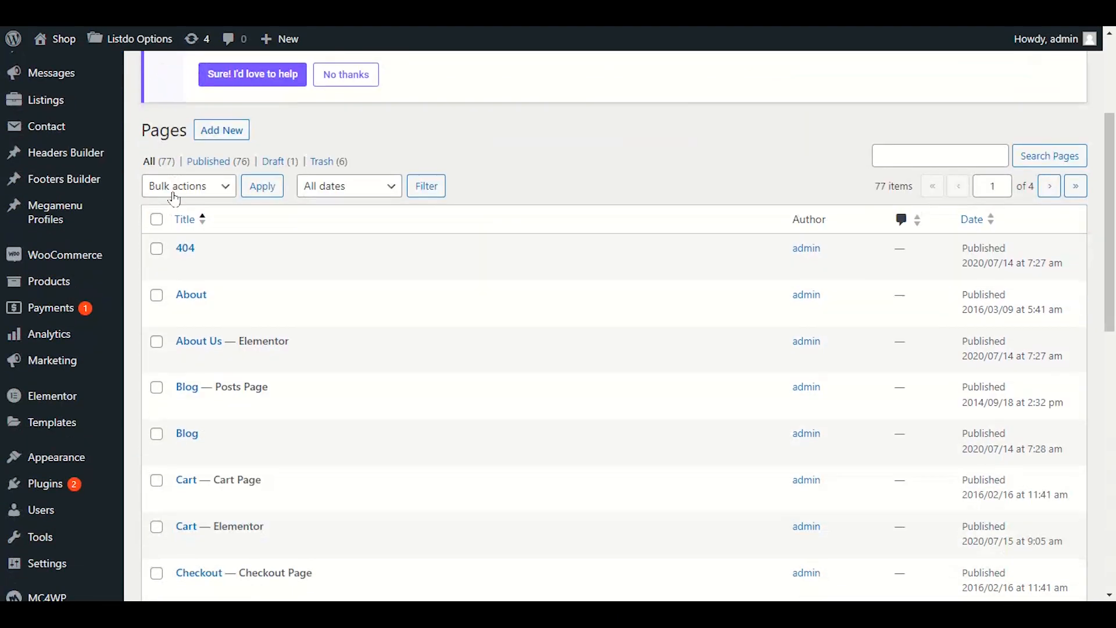
pyautogui.scroll(-3, 175, 200)
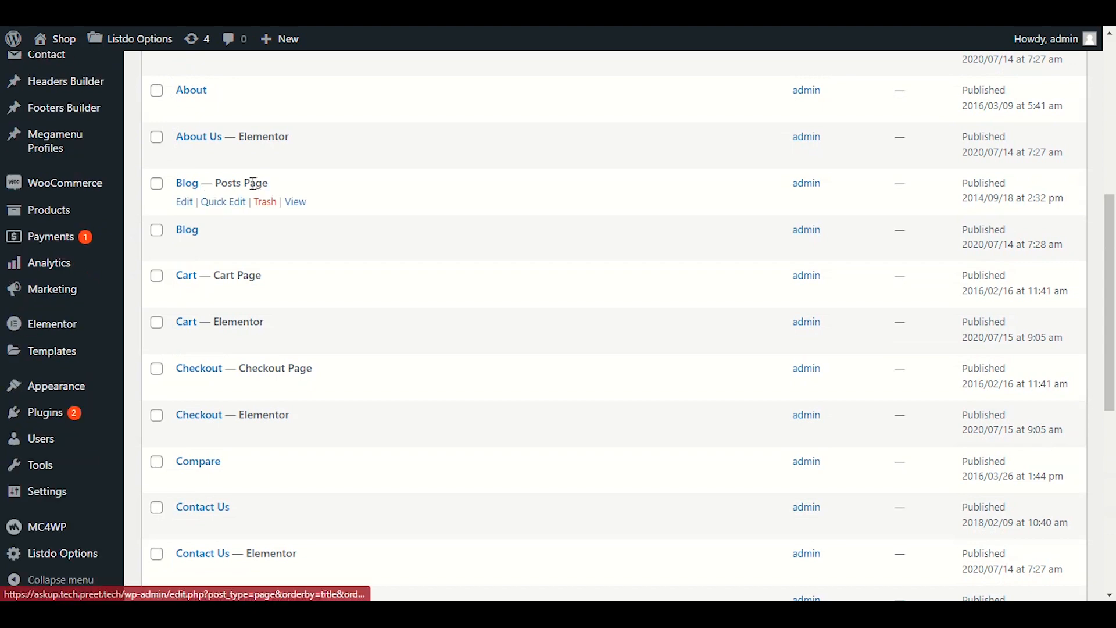
pyautogui.rightClick(291, 207)
pyautogui.click(308, 217)
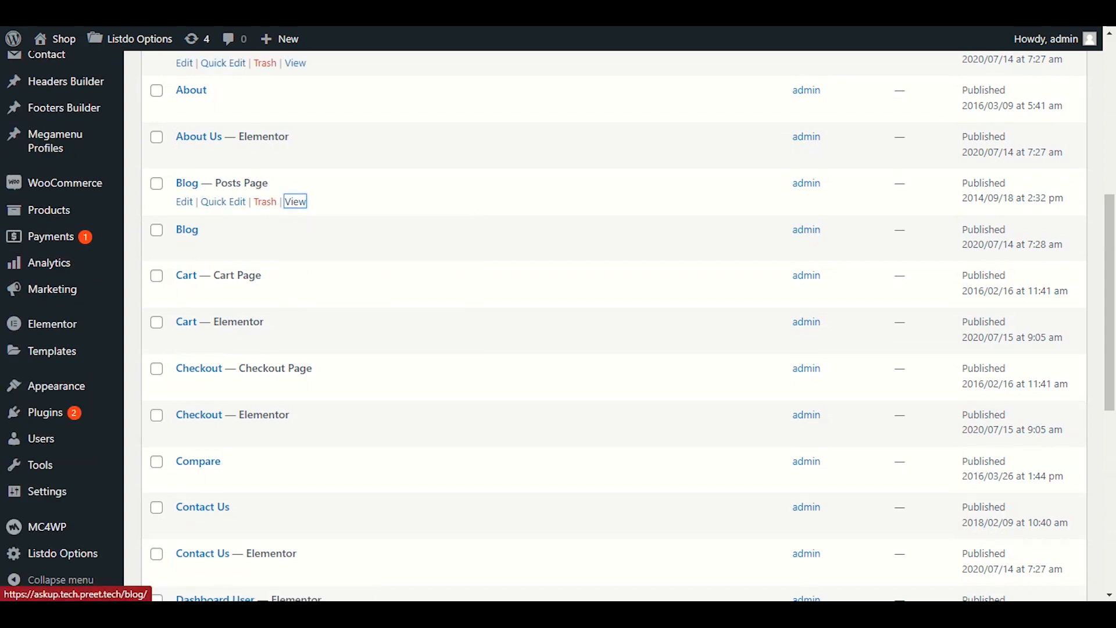
pyautogui.hotkey('ctrl', 'Tab')
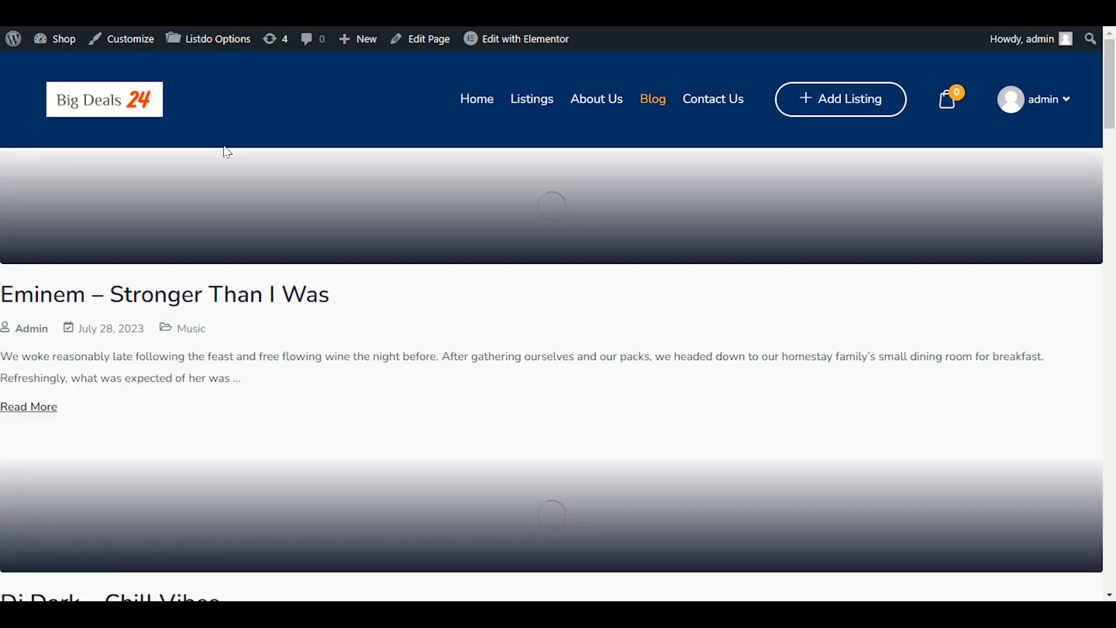
# - Review the blog archive page, examining the width of the post list, its images, titles and excerpts
pyautogui.scroll(-5, 465, 321)
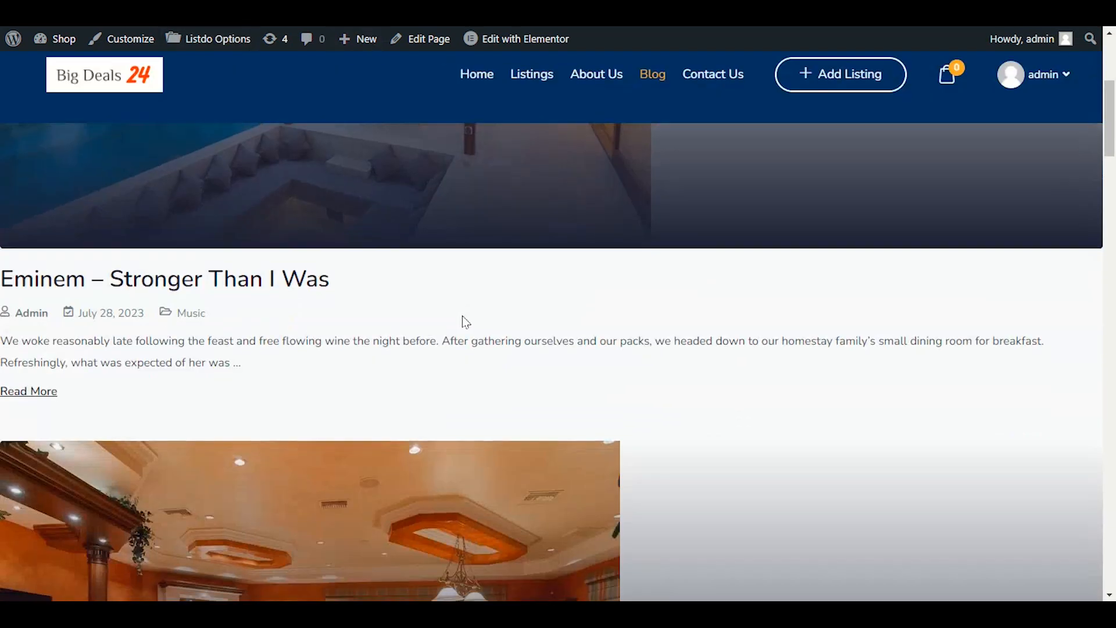
pyautogui.scroll(5, 465, 322)
pyautogui.scroll(-10, 471, 314)
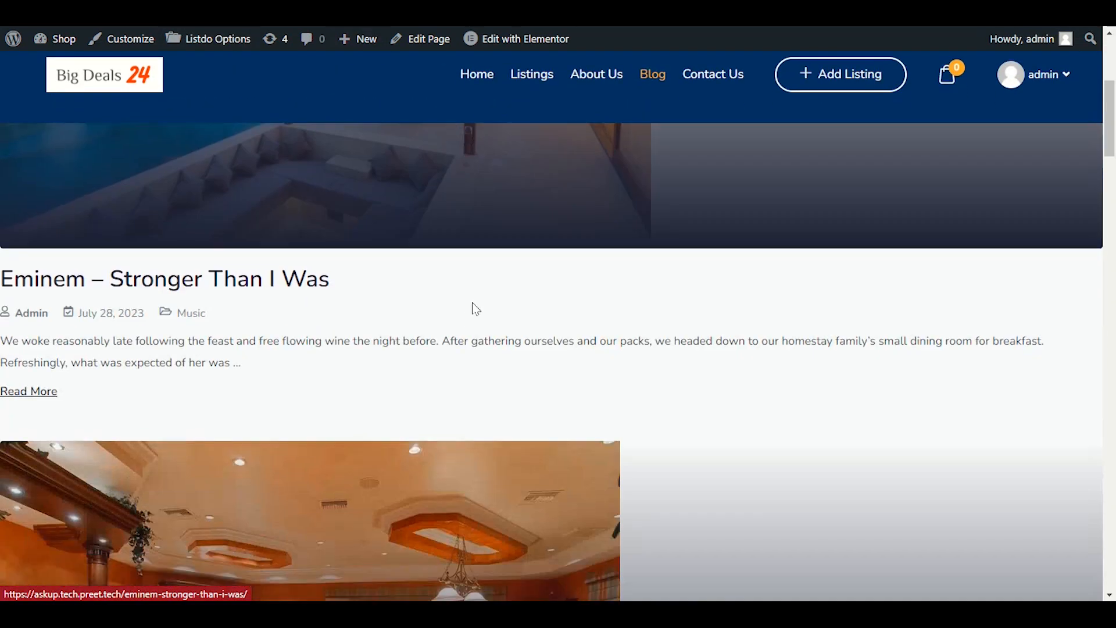
pyautogui.scroll(-10, 249, 378)
pyautogui.scroll(15, 249, 372)
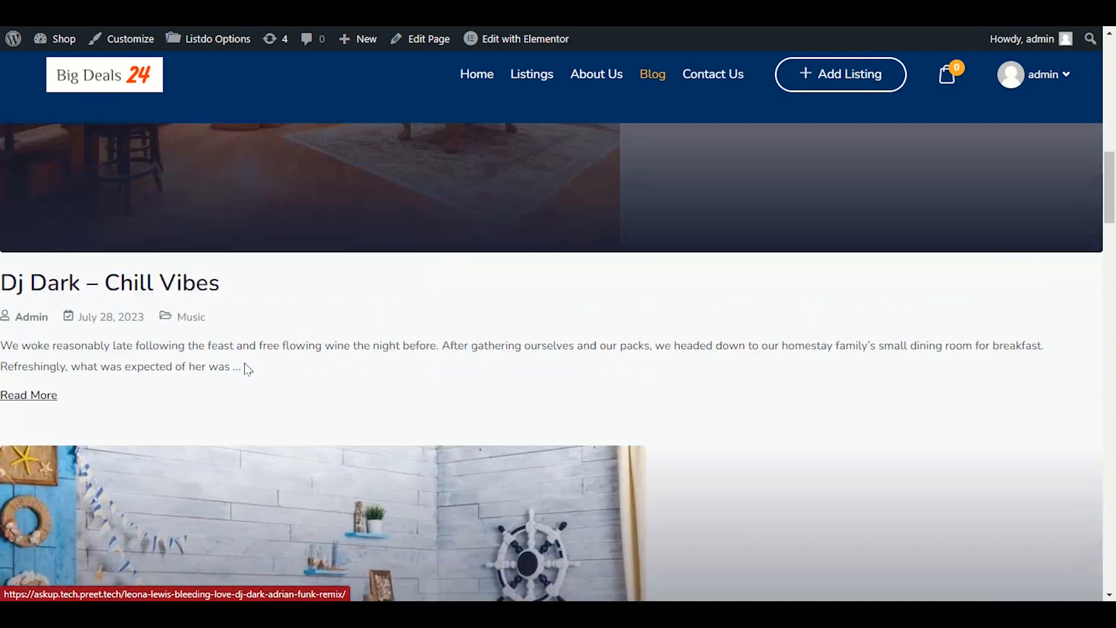
pyautogui.scroll(5, 240, 369)
pyautogui.scroll(-15, 229, 368)
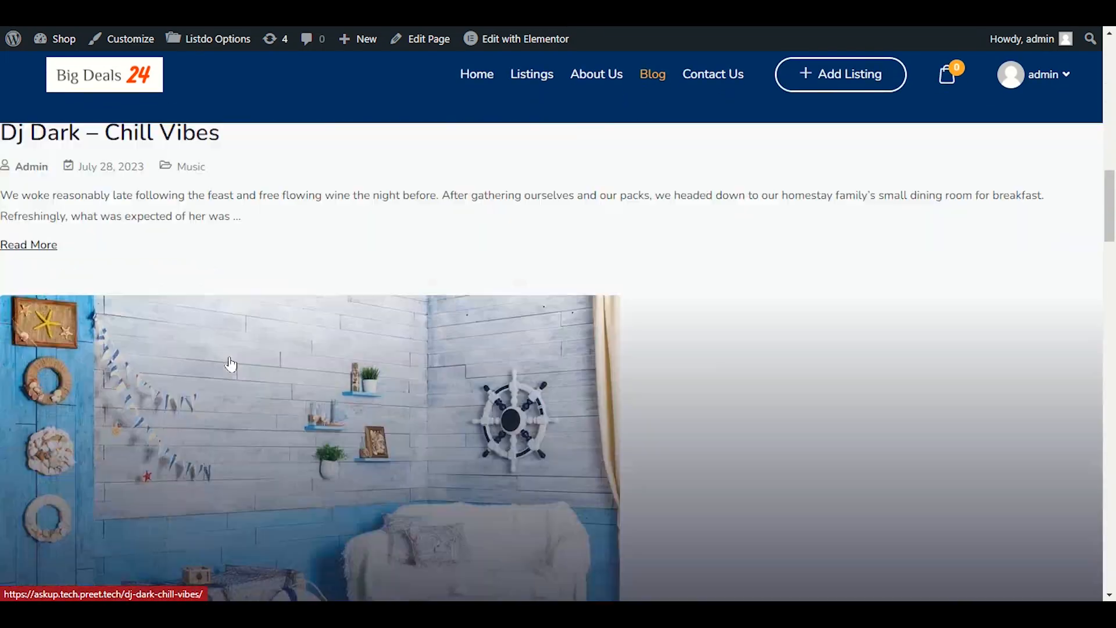
pyautogui.scroll(-15, 233, 361)
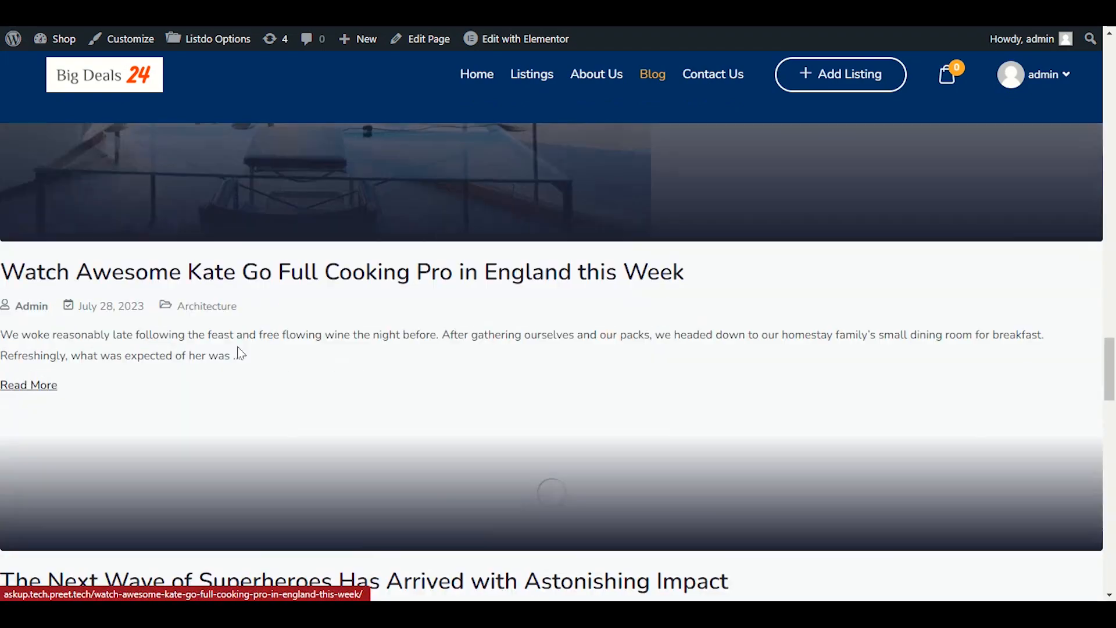
pyautogui.scroll(-12, 250, 349)
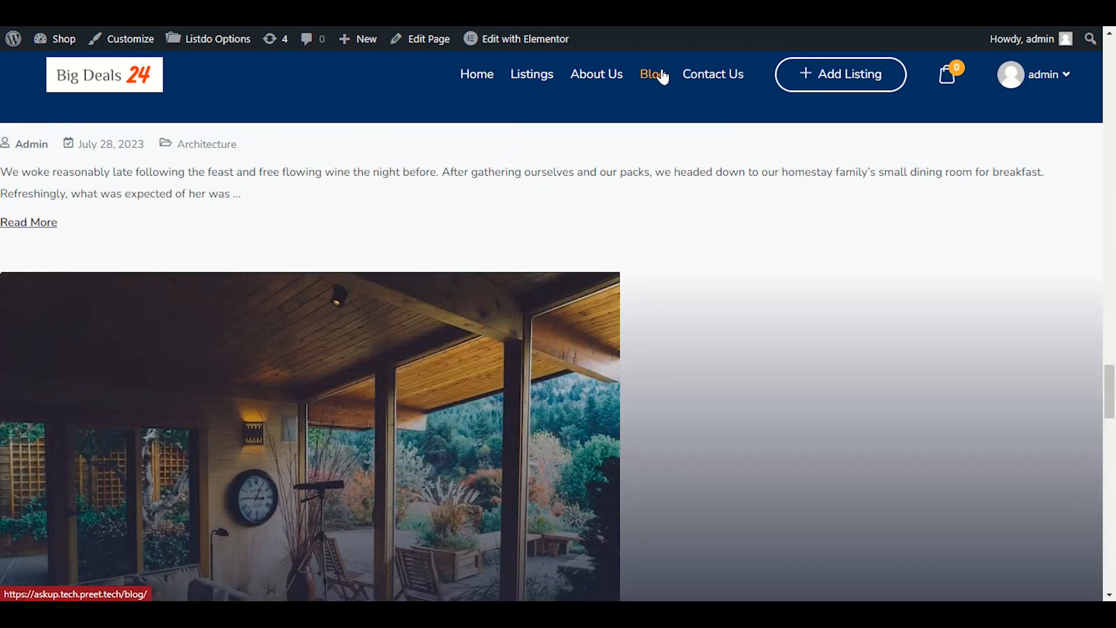
pyautogui.scroll(-7, 642, 274)
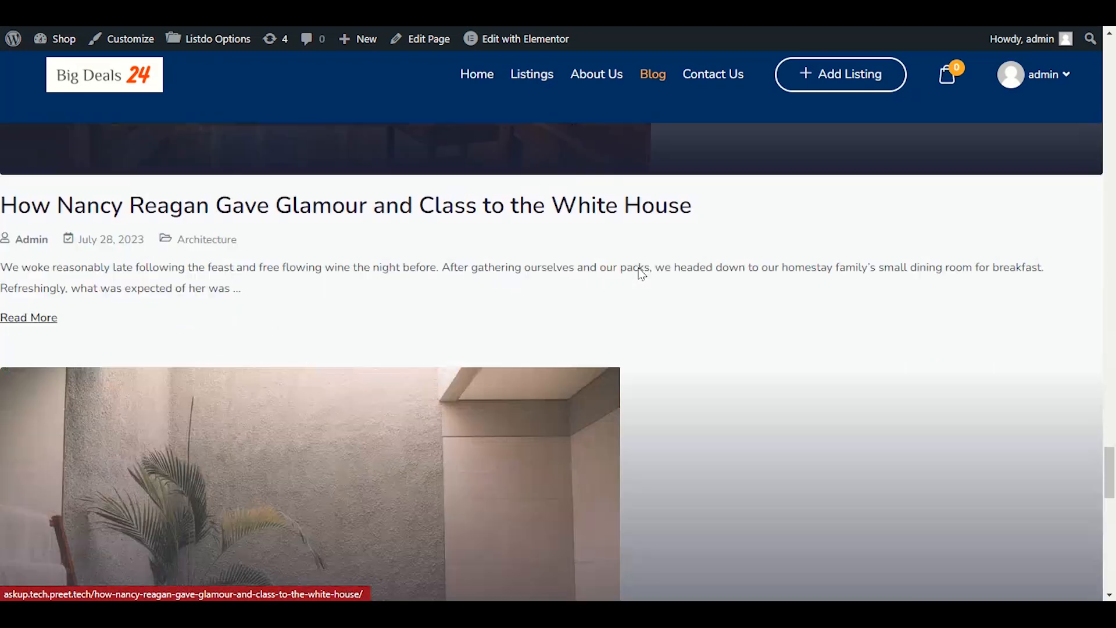
pyautogui.scroll(-18, 639, 276)
pyautogui.scroll(15, 617, 240)
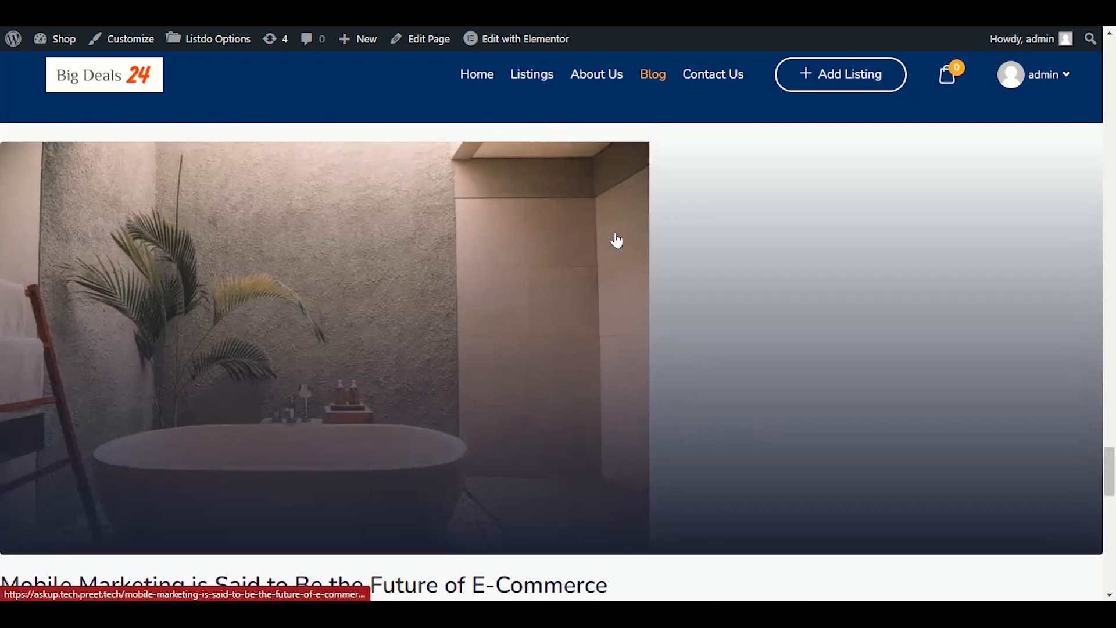
pyautogui.scroll(16, 616, 240)
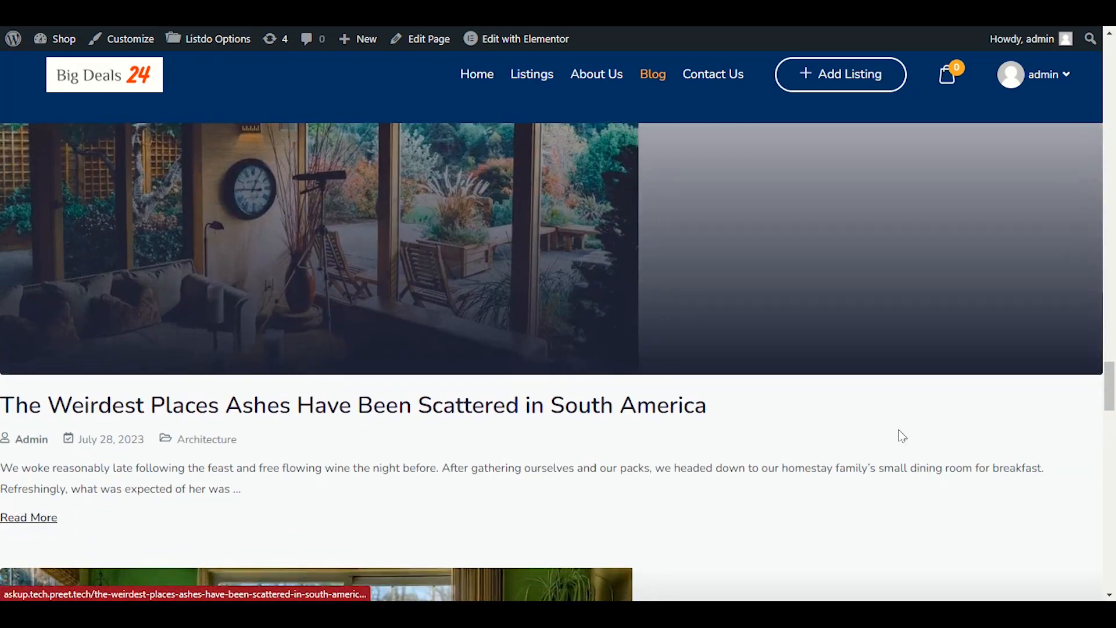
pyautogui.moveTo(706, 405); pyautogui.dragTo(42, 395)
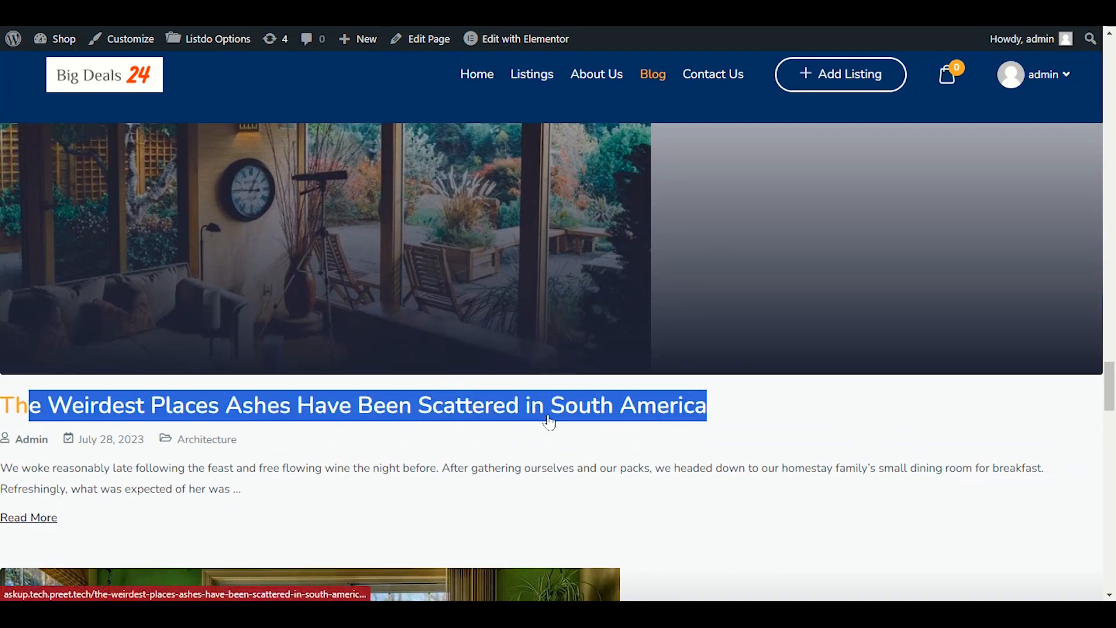
pyautogui.click(658, 454)
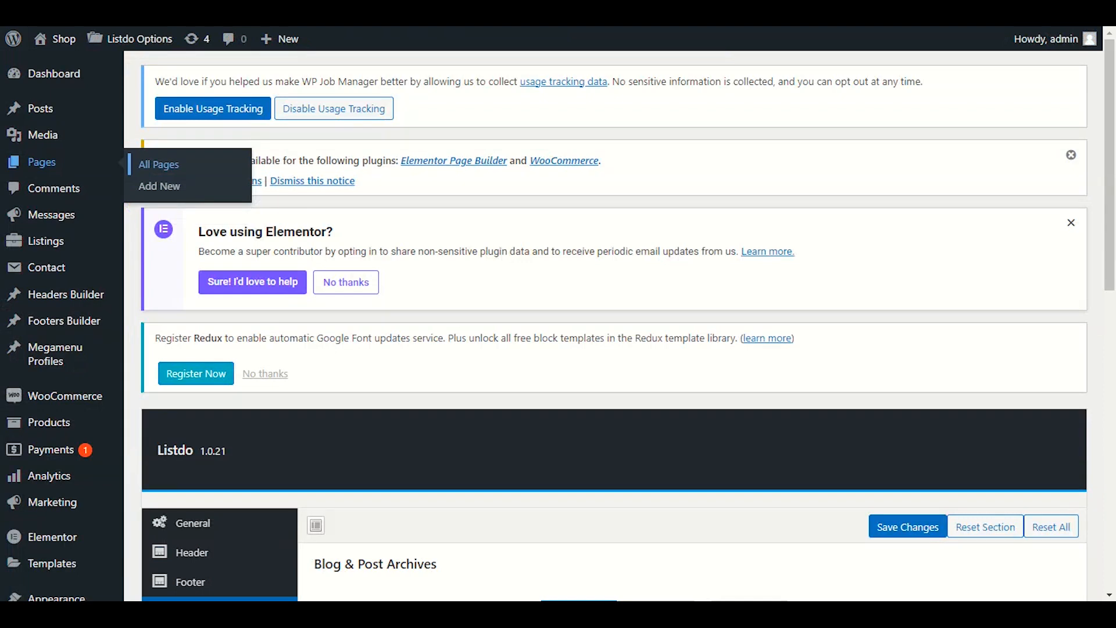
# - Turn off the full-width option for Blog & Post Archives and save the changes
pyautogui.scroll(-5, 394, 206)
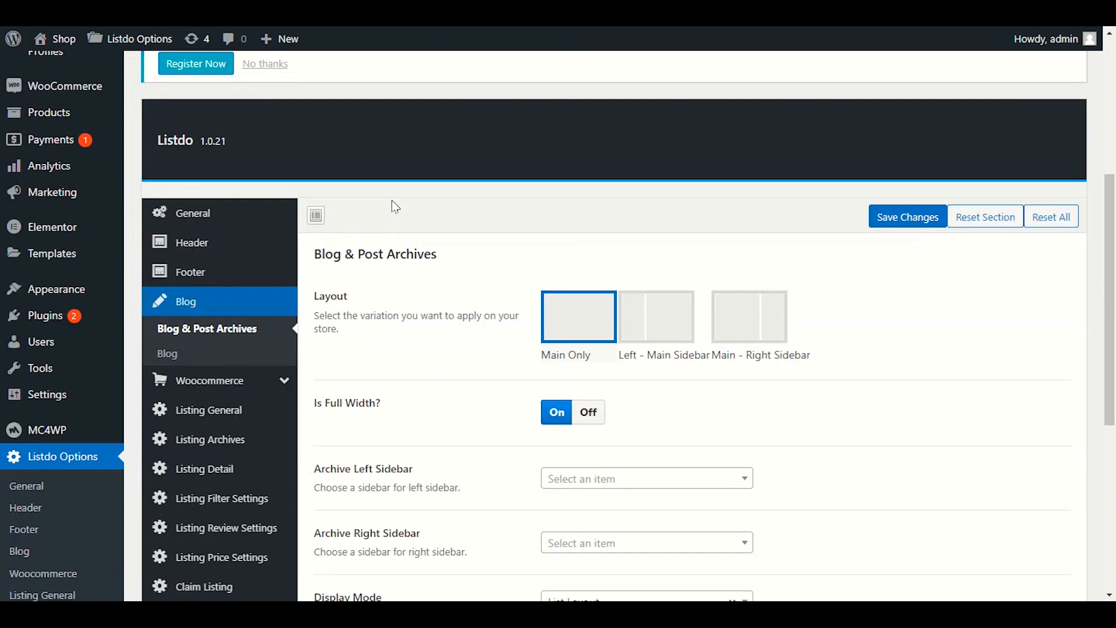
pyautogui.click(585, 413)
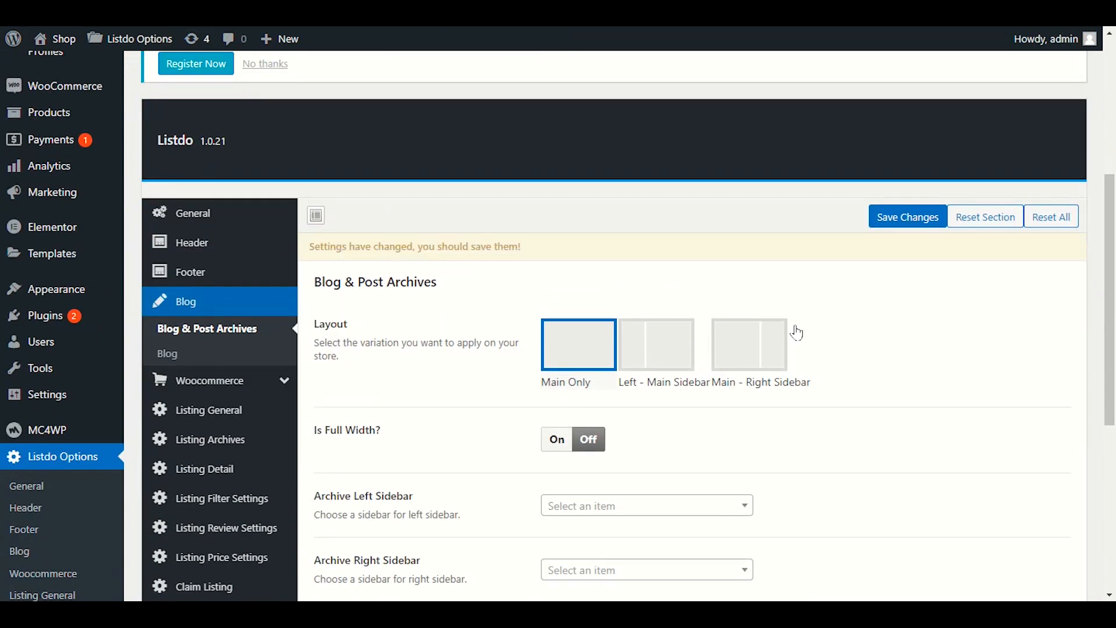
pyautogui.click(907, 216)
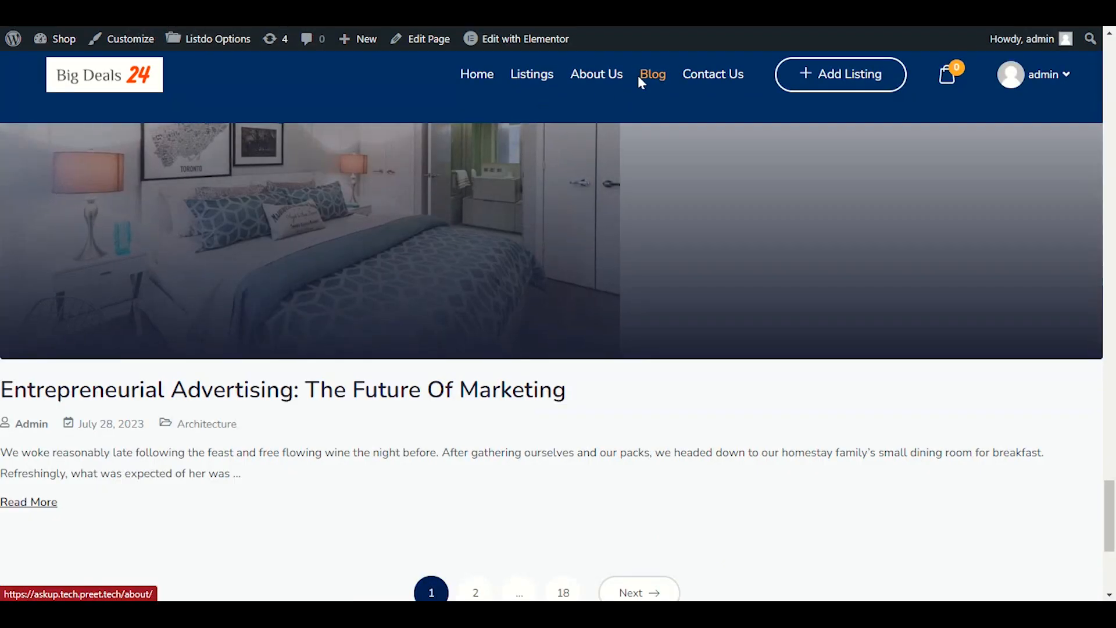
# - Reload the site's Blog page and examine the width of the post list with full width turned off
pyautogui.click(603, 343)
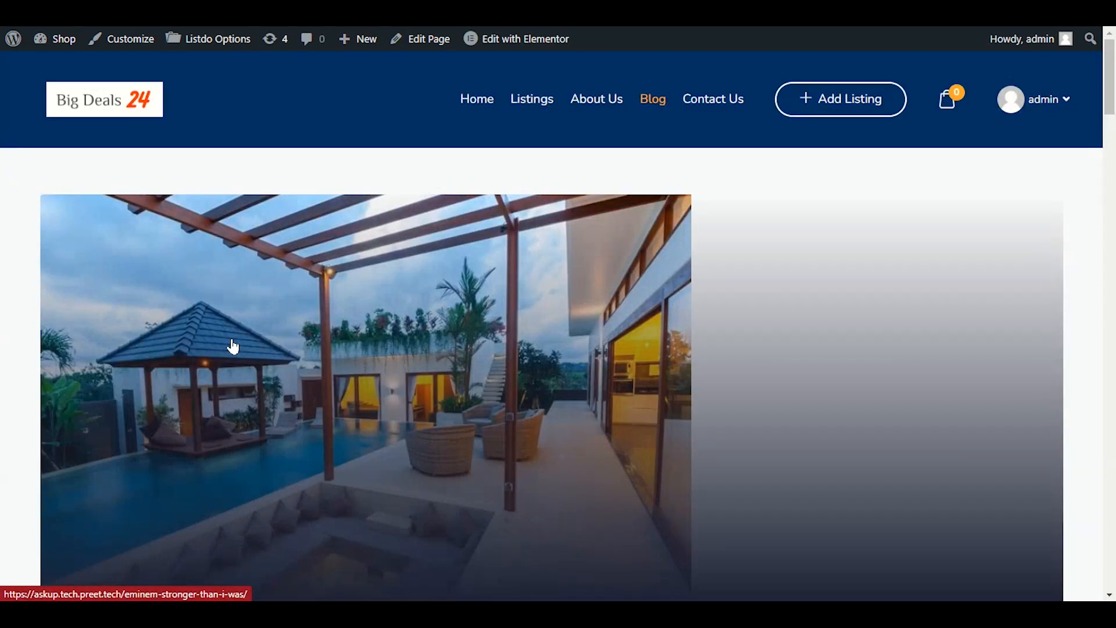
pyautogui.scroll(-6, 229, 346)
pyautogui.scroll(-5, 232, 352)
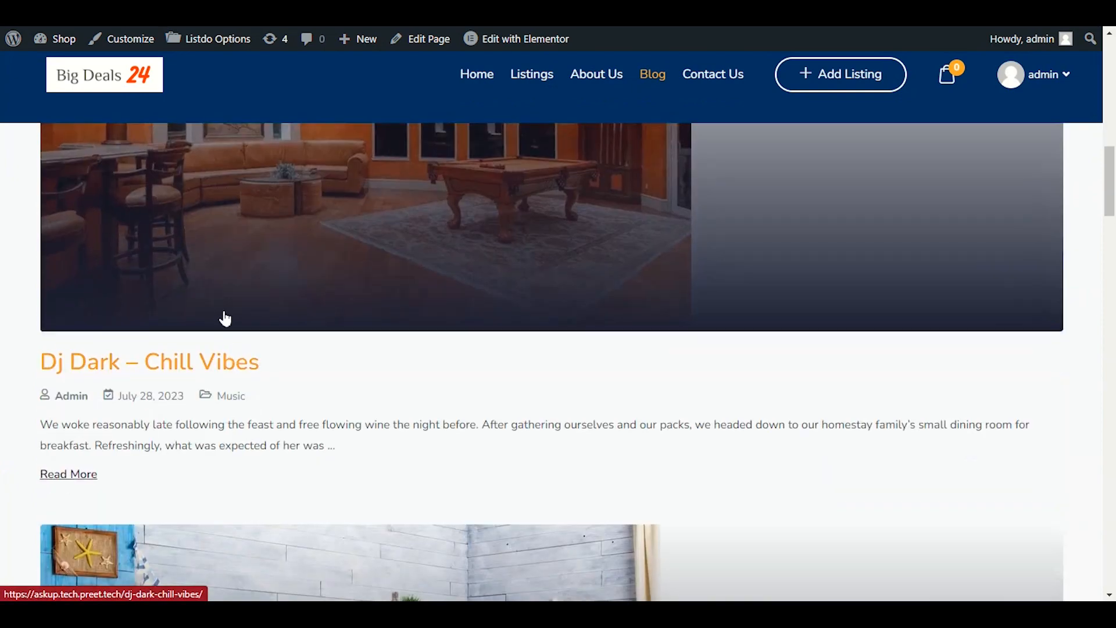
pyautogui.scroll(9, 225, 320)
pyautogui.scroll(-3, 247, 366)
pyautogui.scroll(-15, 291, 375)
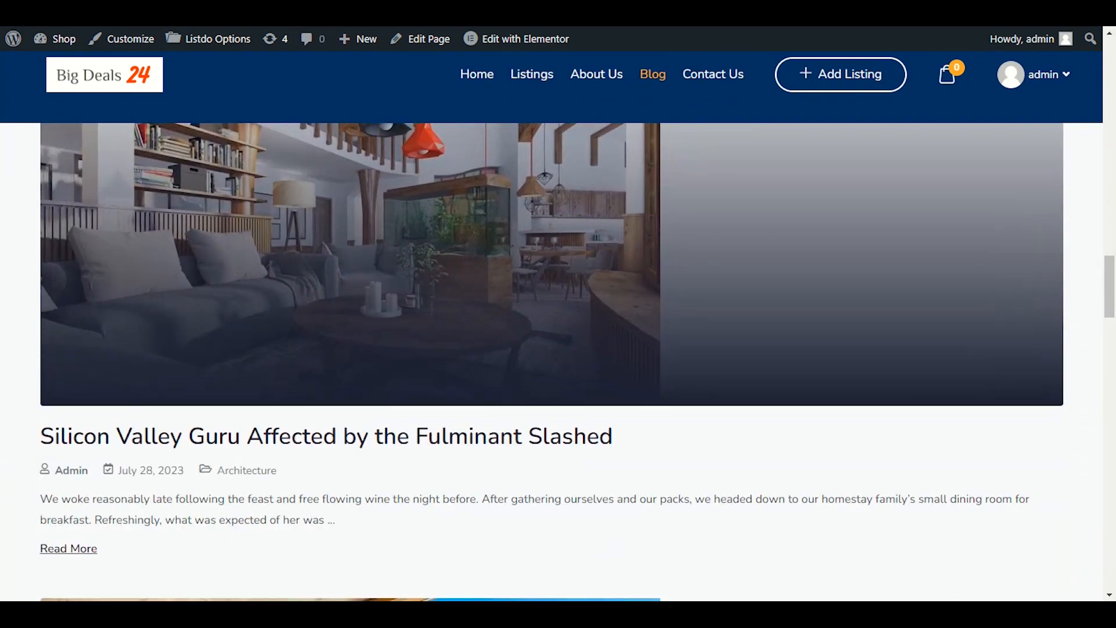
# - Set the Blog & Post Archives layout to Main - Right Sidebar in Listdo Options and save the changes
pyautogui.click(162, 13)
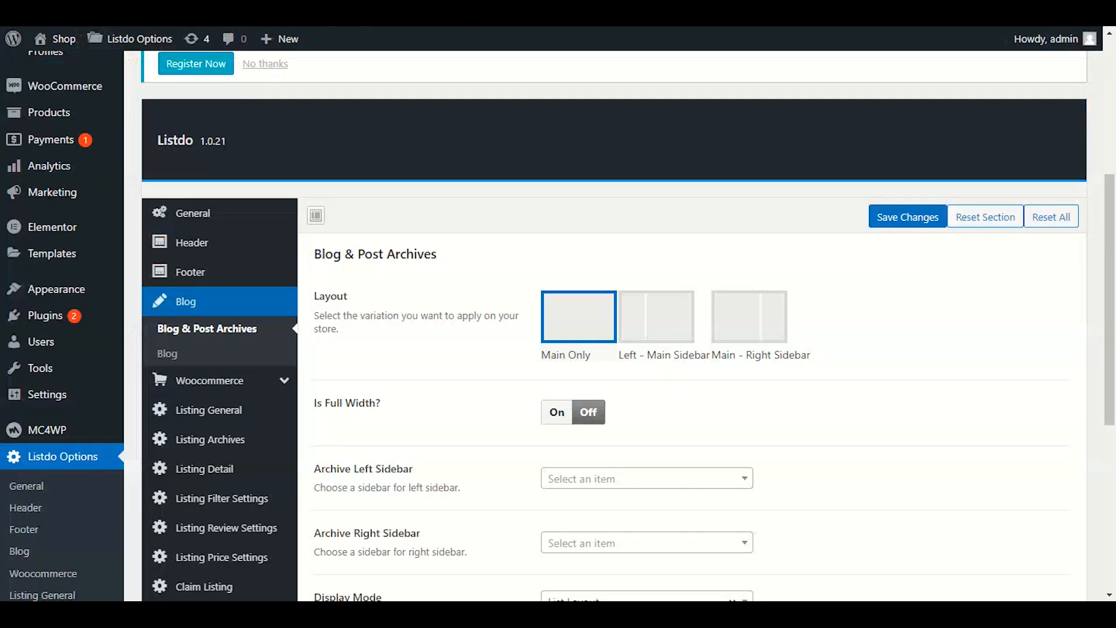
pyautogui.click(773, 330)
pyautogui.click(900, 217)
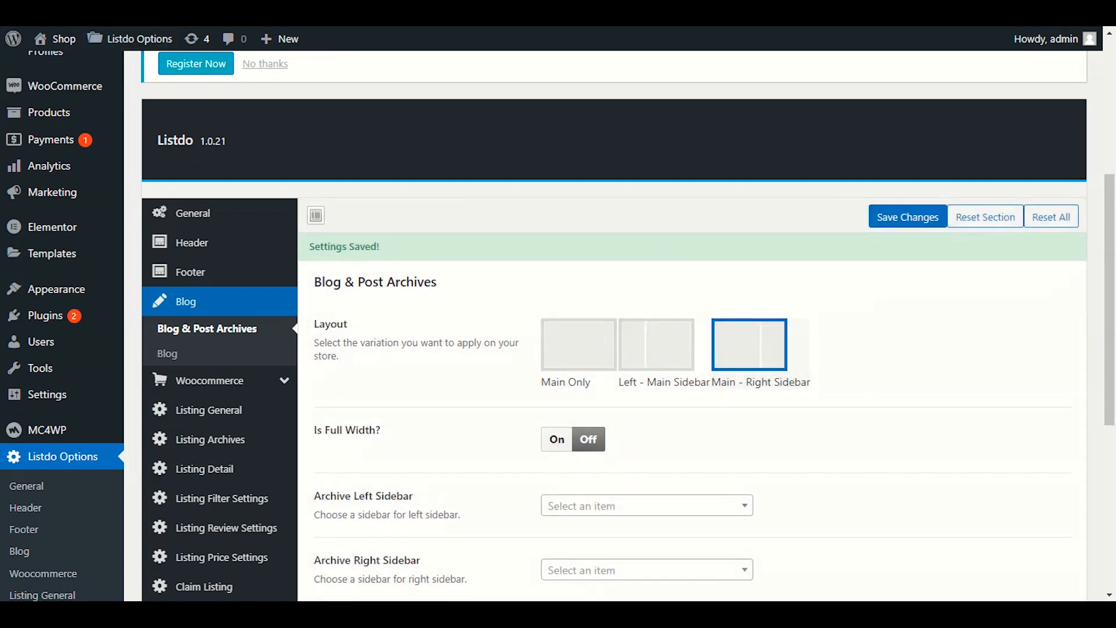
# - Reload the site's Blog page and examine the post list and the search, recent posts and recent comments widgets beside it
pyautogui.click(119, 13)
pyautogui.rightClick(23, 164)
pyautogui.click(35, 208)
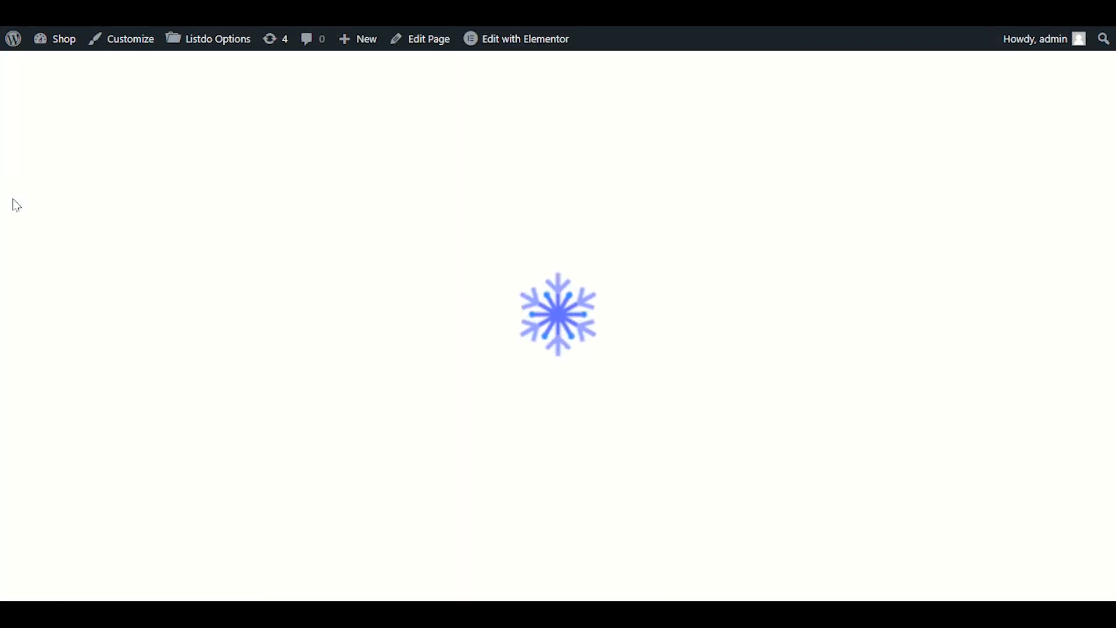
pyautogui.scroll(10, 77, 361)
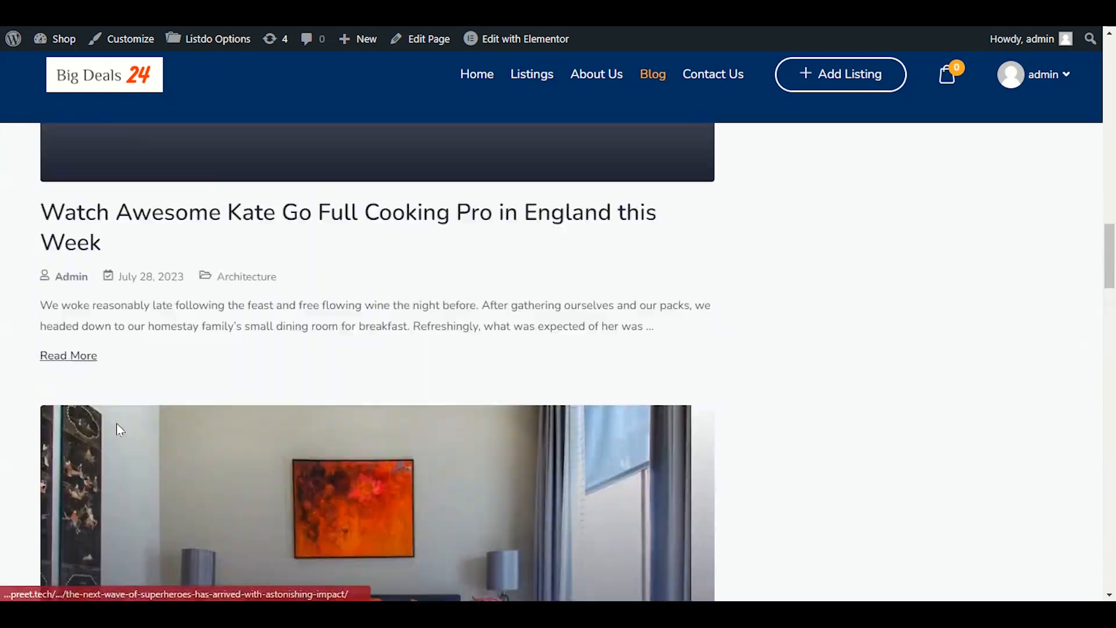
pyautogui.scroll(15, 106, 414)
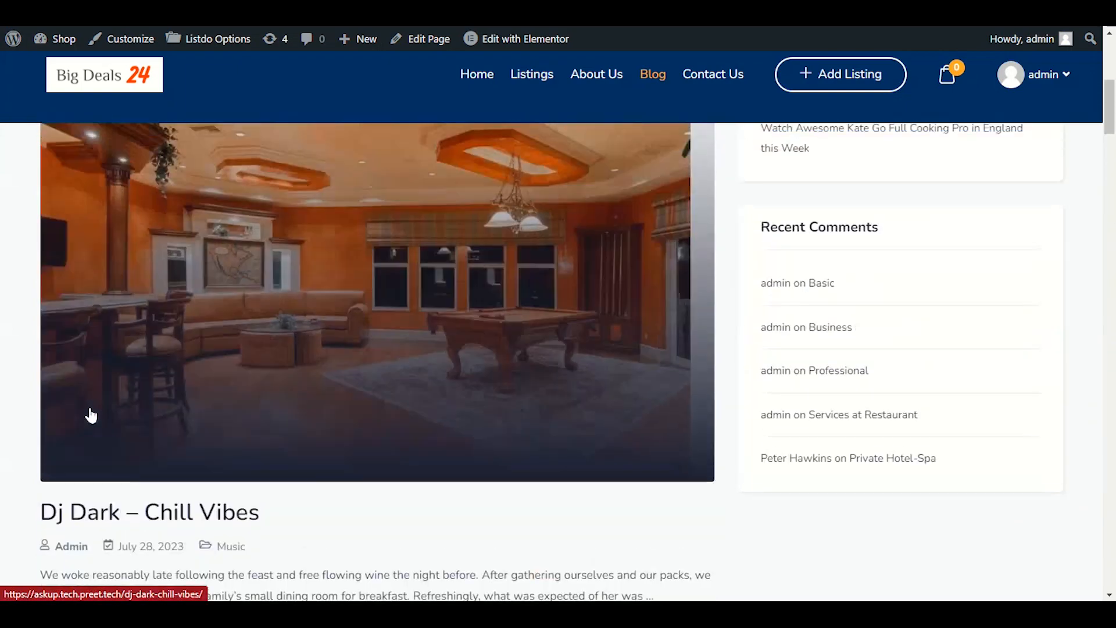
pyautogui.scroll(10, 83, 414)
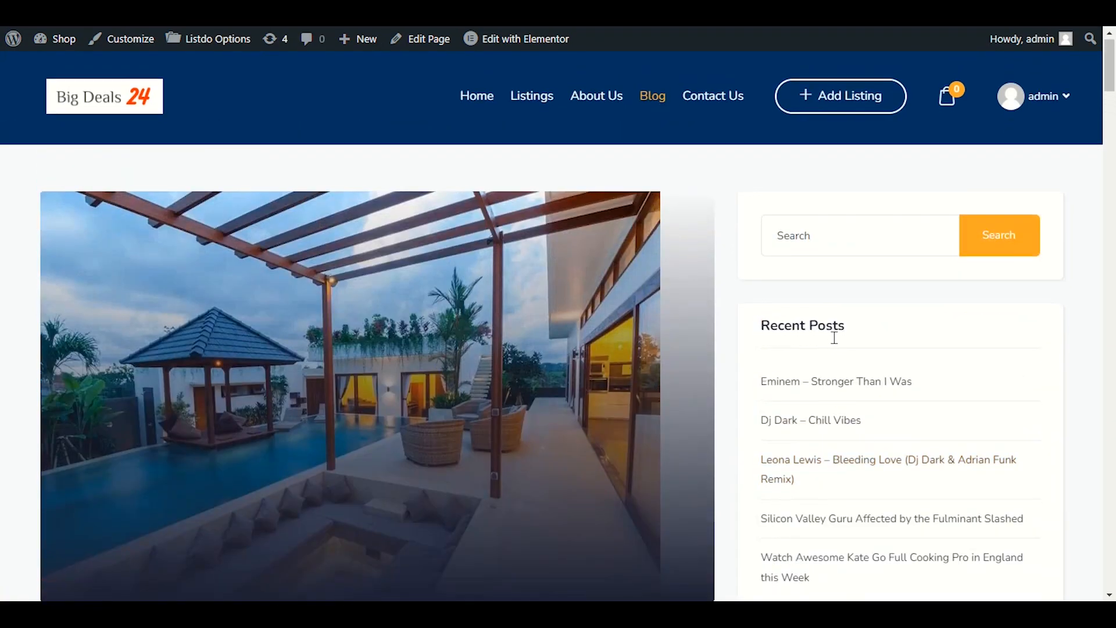
pyautogui.scroll(-2, 840, 273)
pyautogui.scroll(-3, 842, 372)
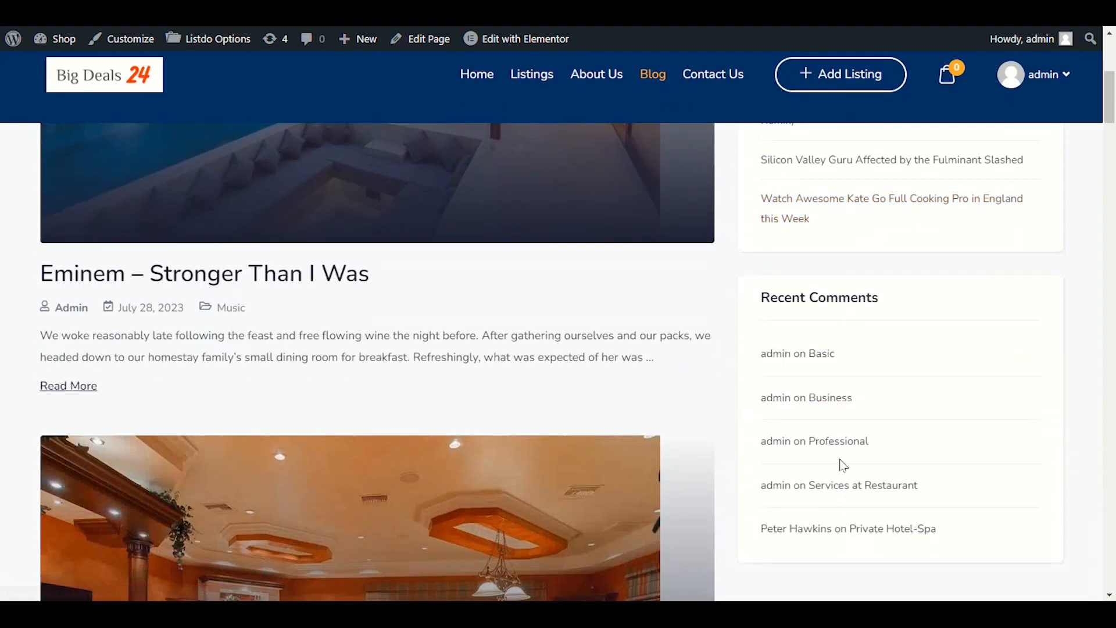
# - Examine the blog page's post list and its sidebar with recent posts and recent comments
pyautogui.scroll(-2, 837, 482)
pyautogui.scroll(7, 825, 473)
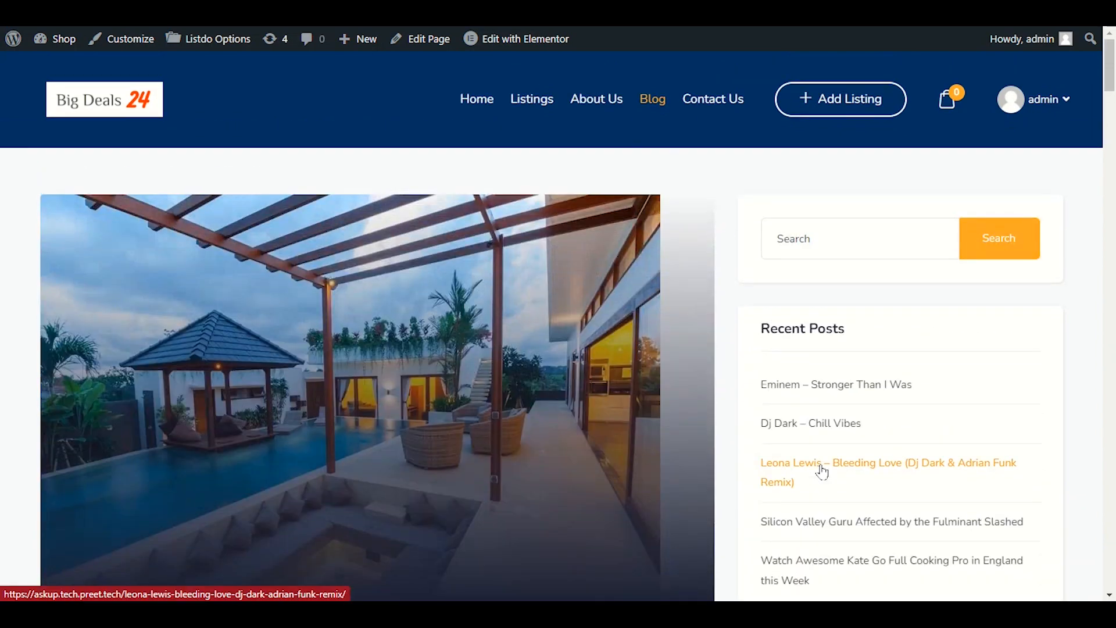
pyautogui.scroll(-4, 813, 453)
pyautogui.scroll(3, 832, 326)
pyautogui.scroll(1, 837, 322)
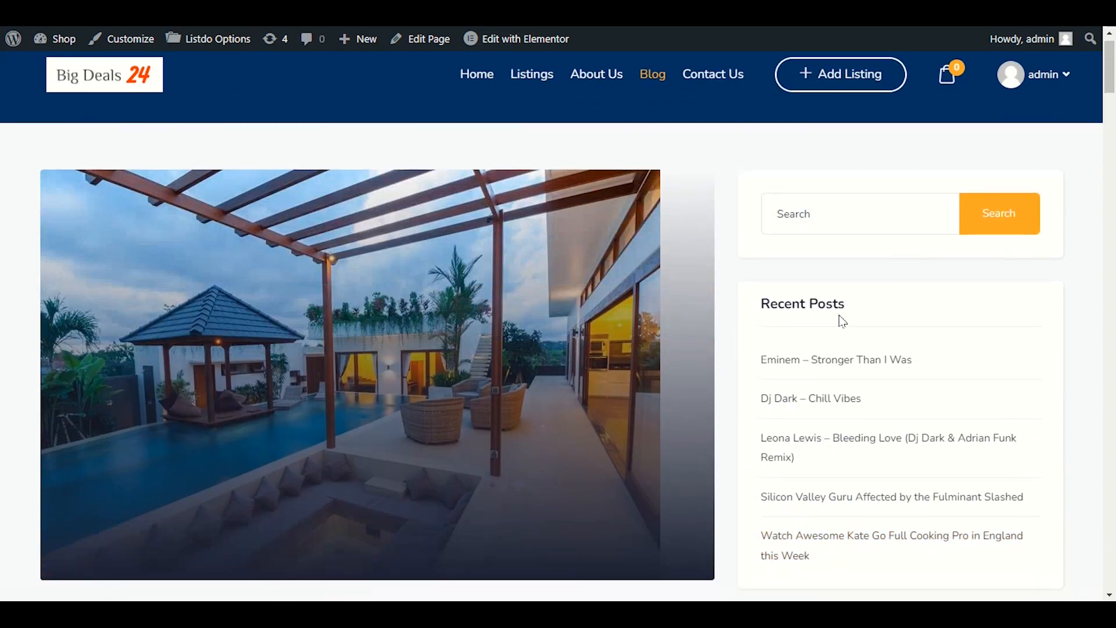
pyautogui.scroll(-3, 839, 319)
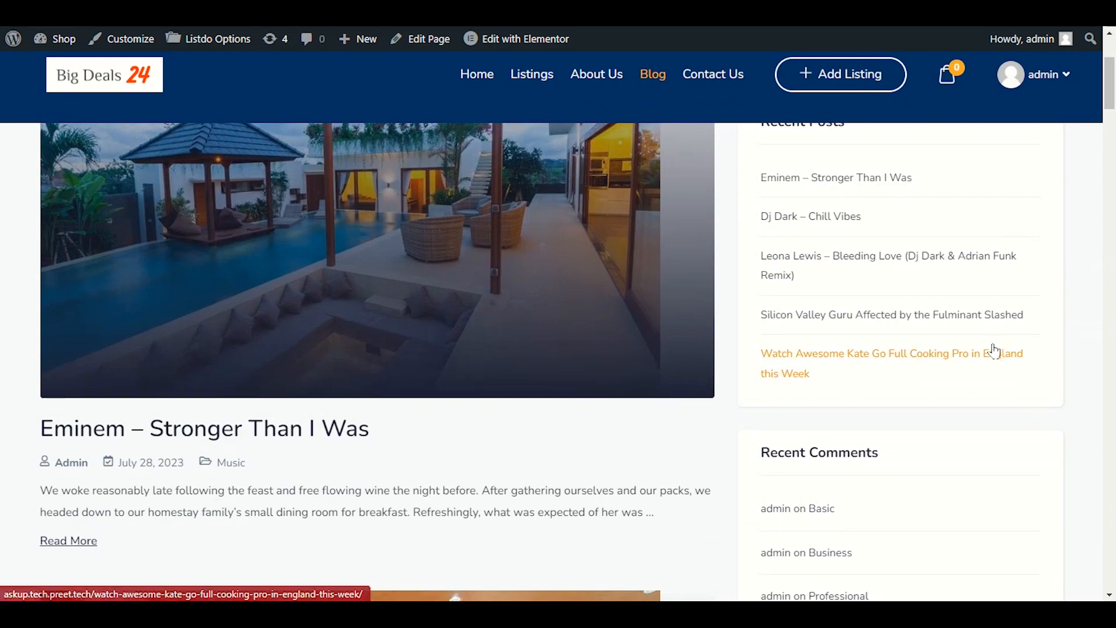
pyautogui.scroll(4, 990, 349)
pyautogui.scroll(-8, 939, 323)
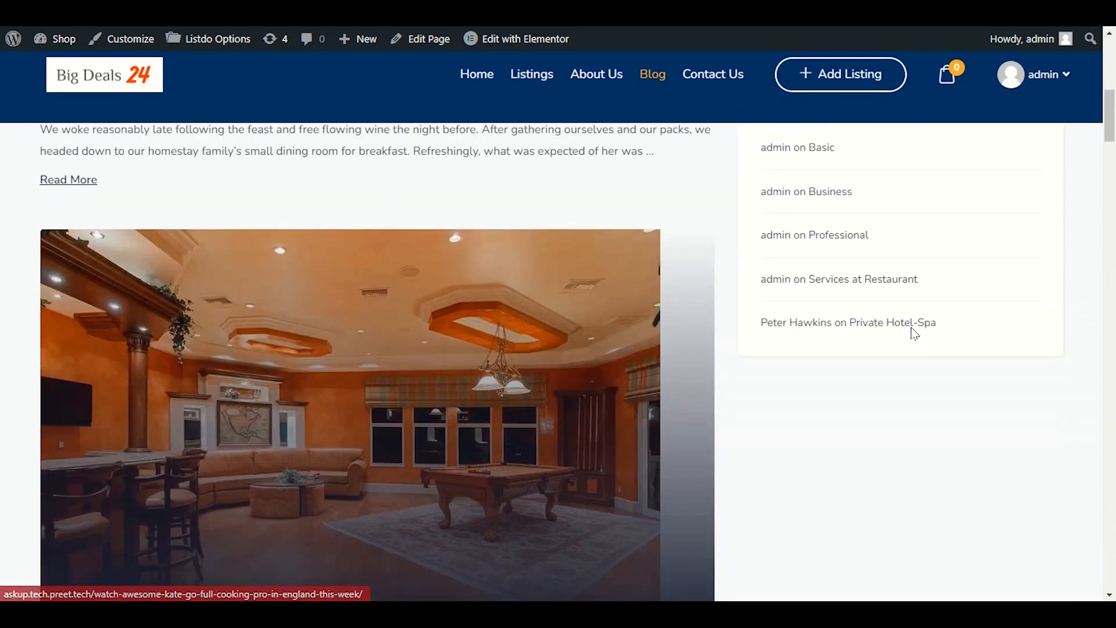
pyautogui.scroll(7, 912, 331)
pyautogui.scroll(1, 870, 346)
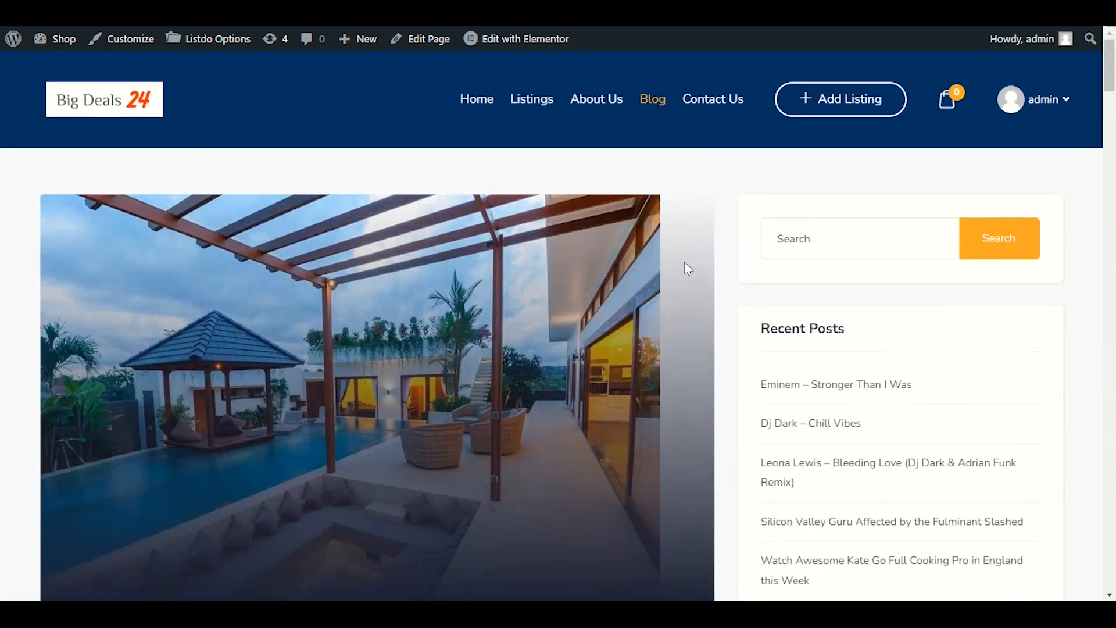
# - In the Blog & Post Archives options, set the archive right sidebar to Listing archive sidebar and save the changes
pyautogui.click(86, 19)
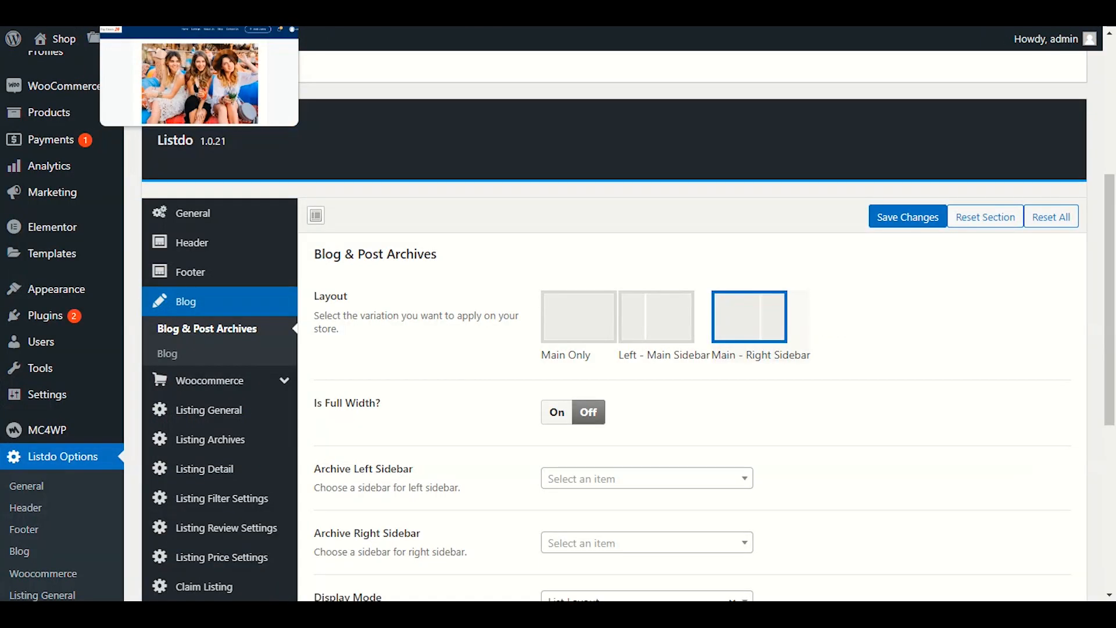
pyautogui.scroll(-2, 509, 261)
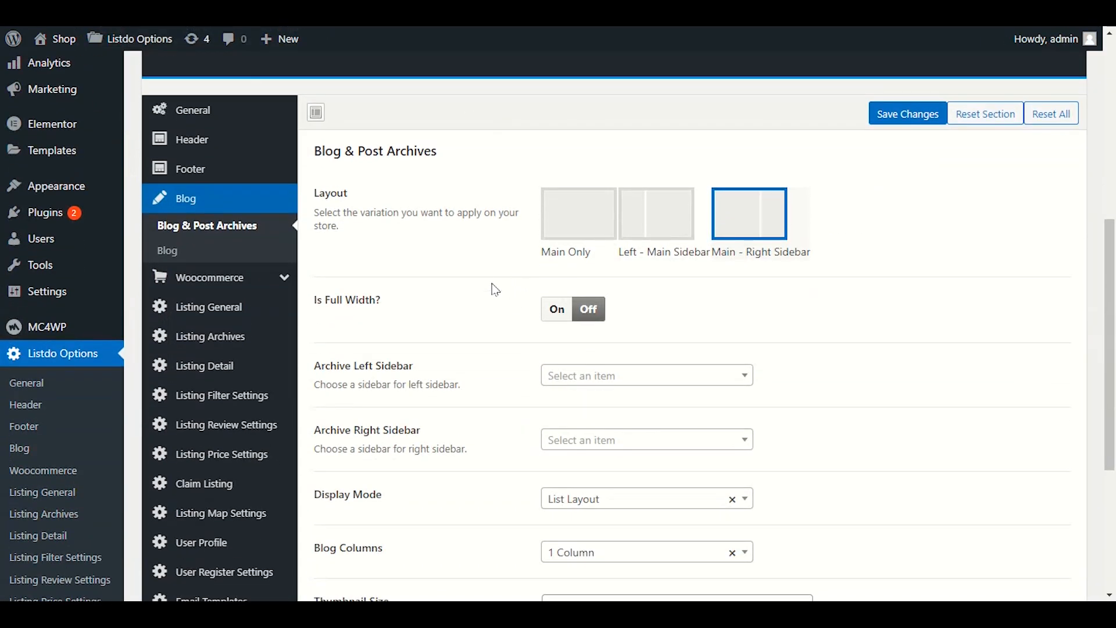
pyautogui.scroll(-3, 495, 289)
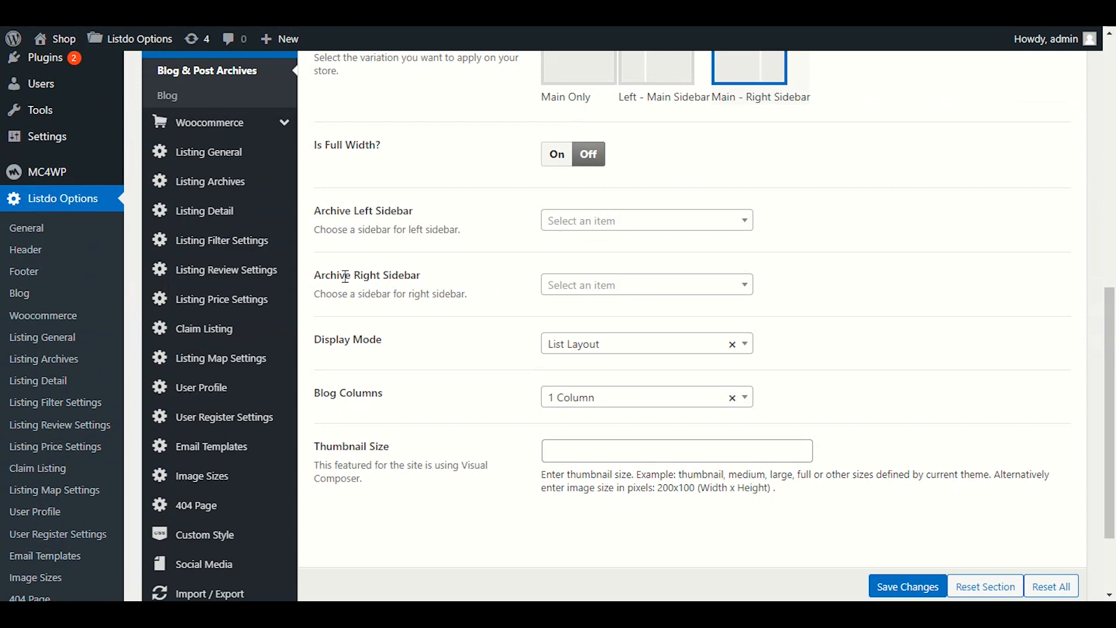
pyautogui.scroll(4, 453, 277)
pyautogui.scroll(-4, 773, 252)
pyautogui.click(609, 285)
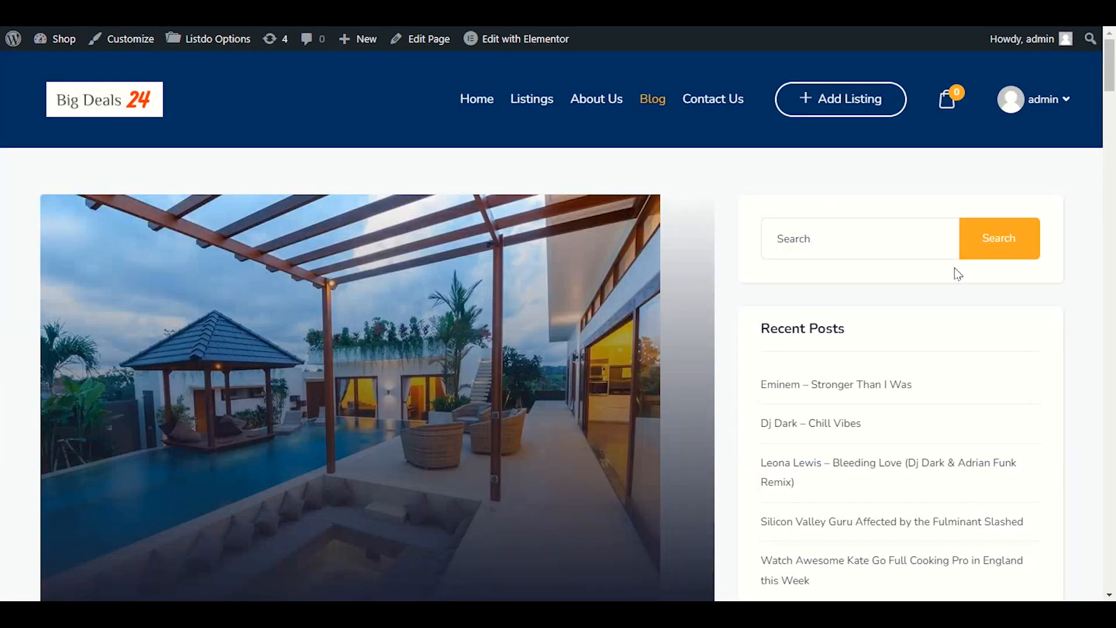
pyautogui.scroll(-8, 953, 272)
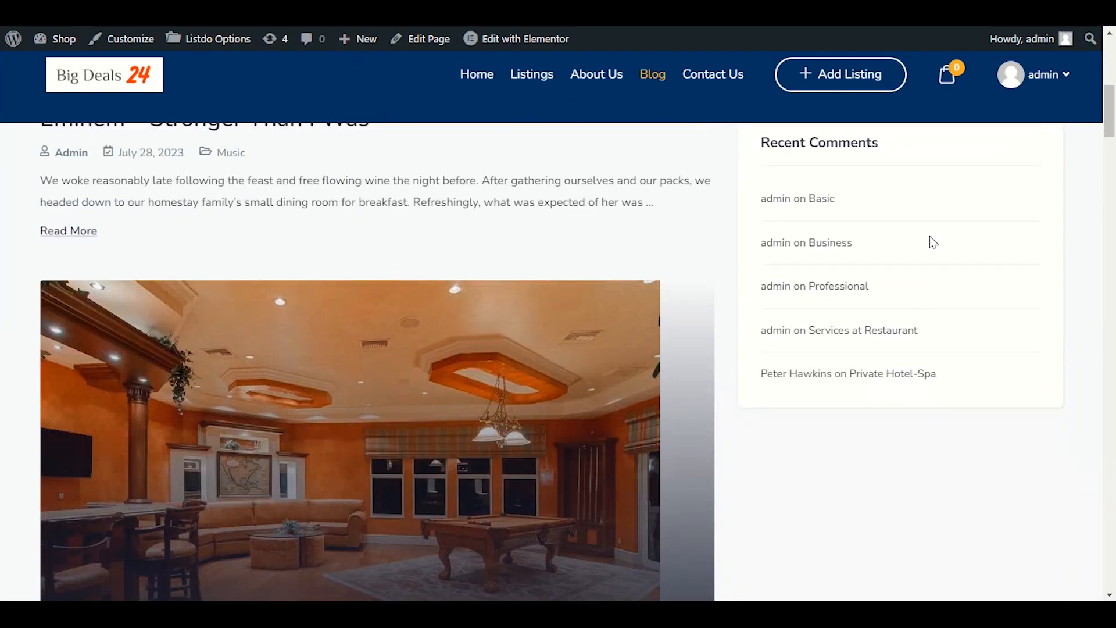
pyautogui.scroll(8, 888, 449)
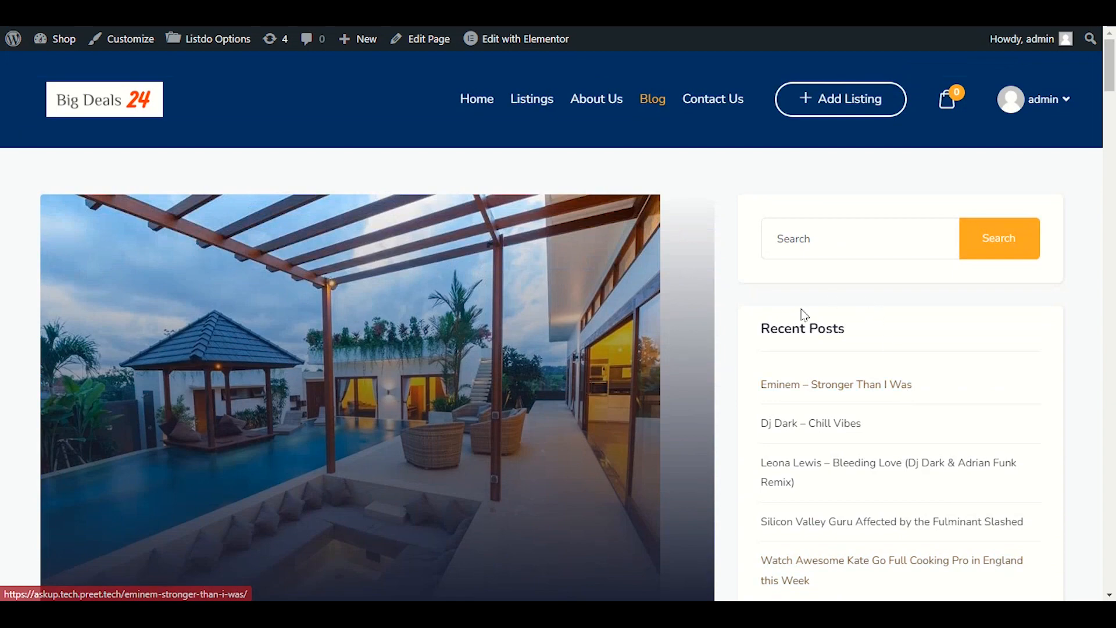
pyautogui.scroll(-5, 799, 320)
pyautogui.scroll(3, 294, 180)
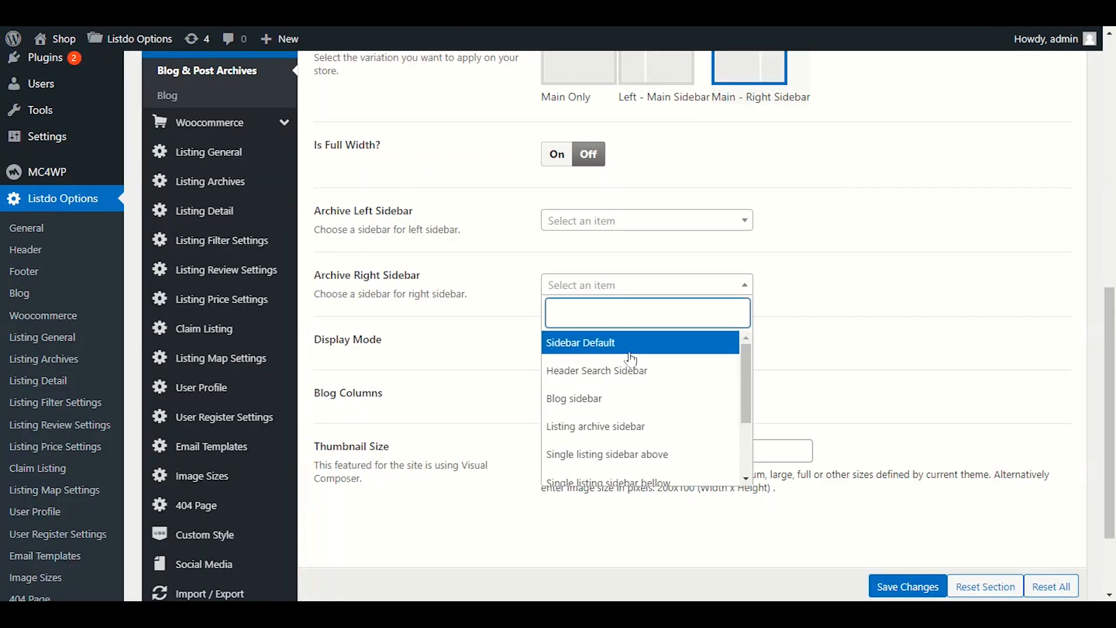
pyautogui.click(594, 435)
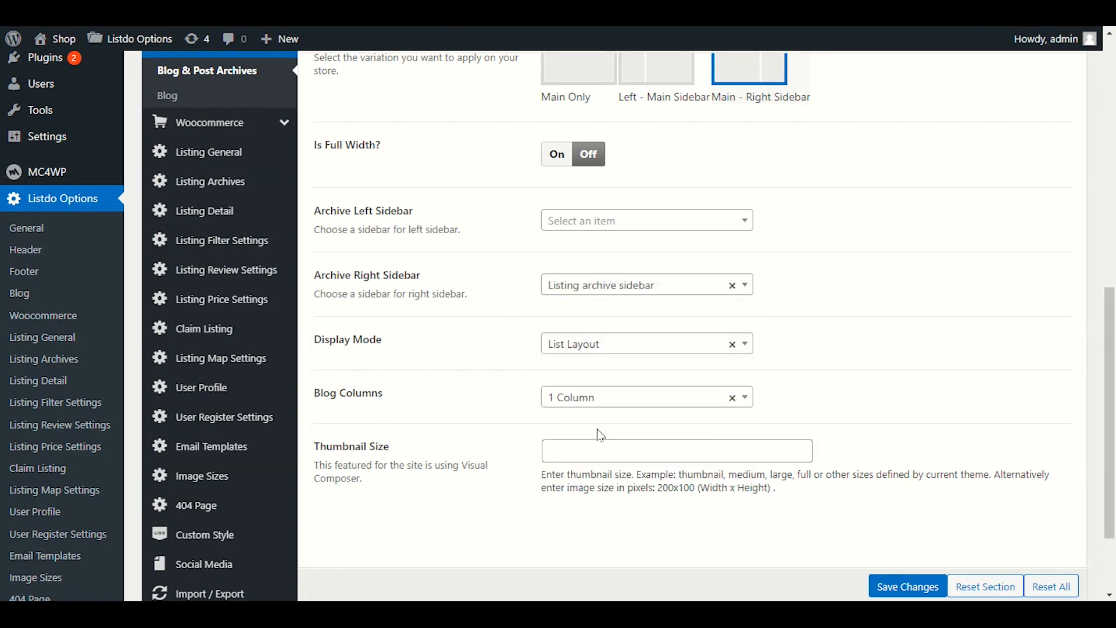
pyautogui.click(902, 582)
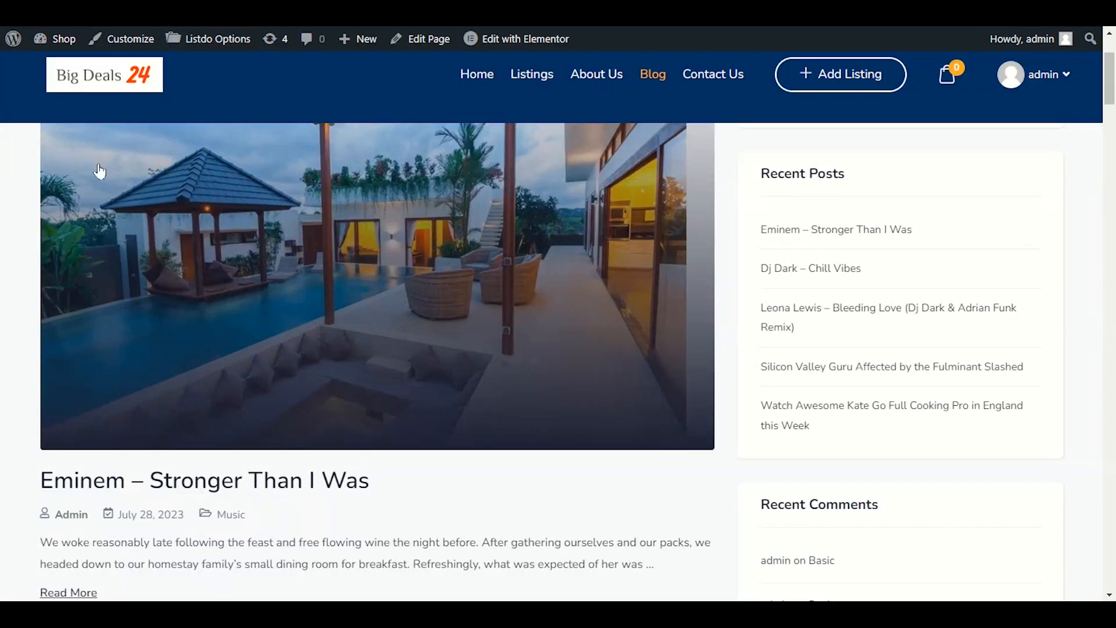
# - Reload the live blog page and check its sidebar and post list down the page
pyautogui.rightClick(16, 180)
pyautogui.click(22, 237)
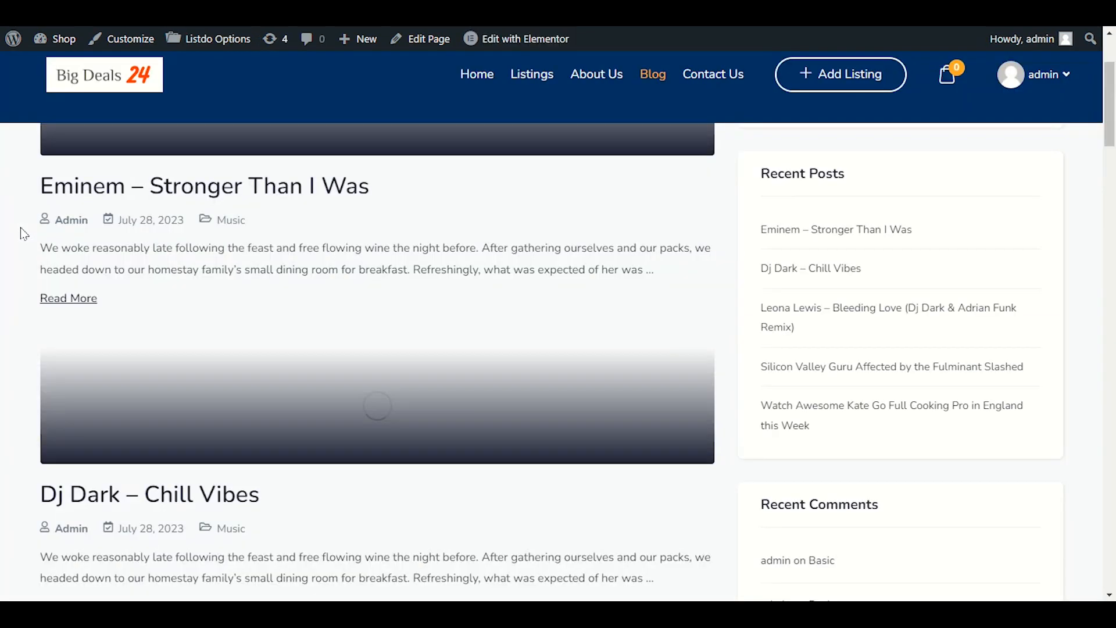
pyautogui.scroll(-7, 21, 229)
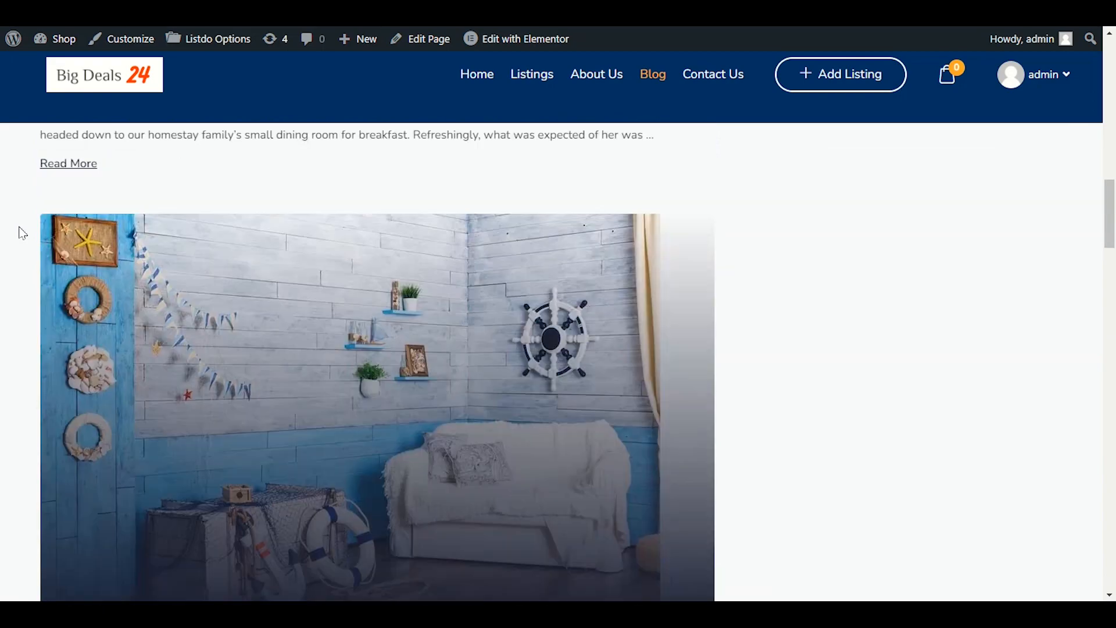
pyautogui.scroll(-20, 23, 232)
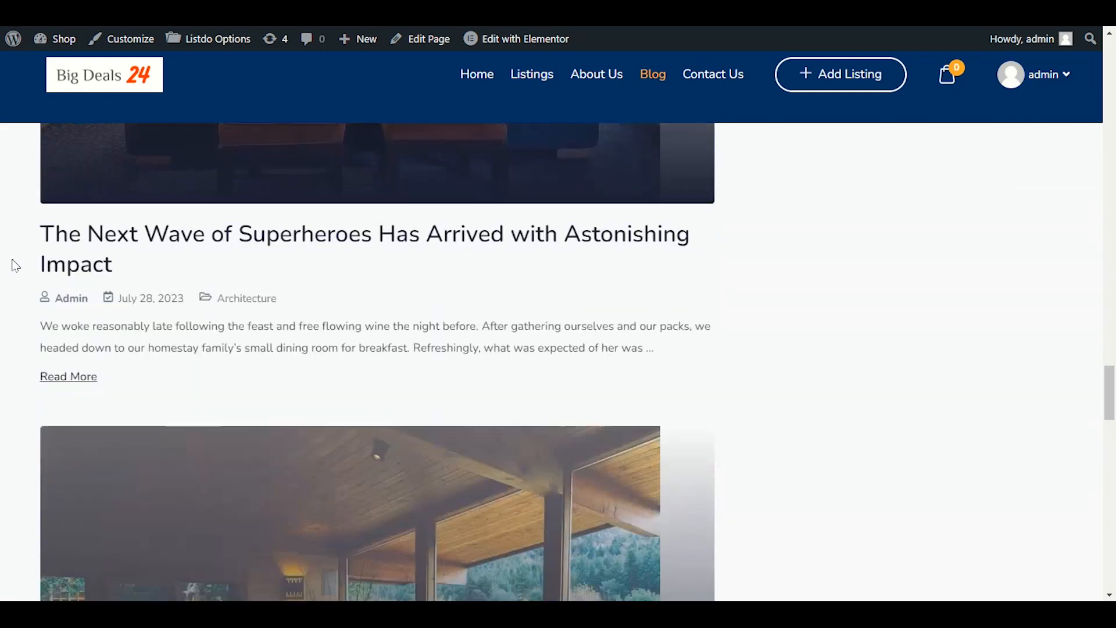
pyautogui.scroll(-9, 16, 265)
pyautogui.moveTo(1111, 444); pyautogui.dragTo(1107, 29)
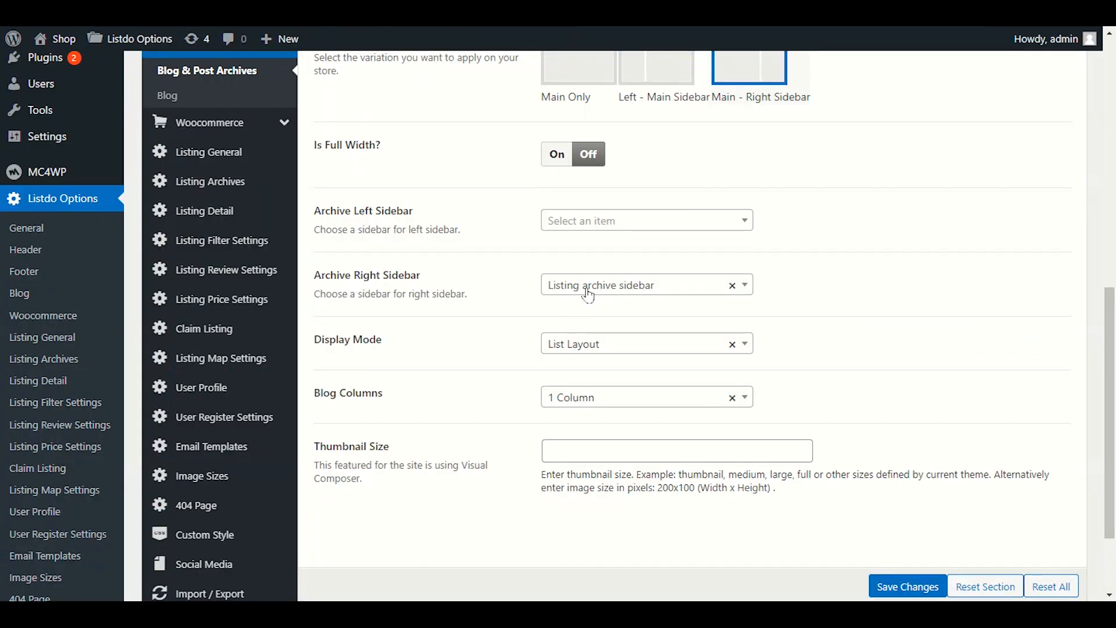
# - Set the archive right sidebar to Blog sidebar in the theme options and save the changes
pyautogui.click(596, 286)
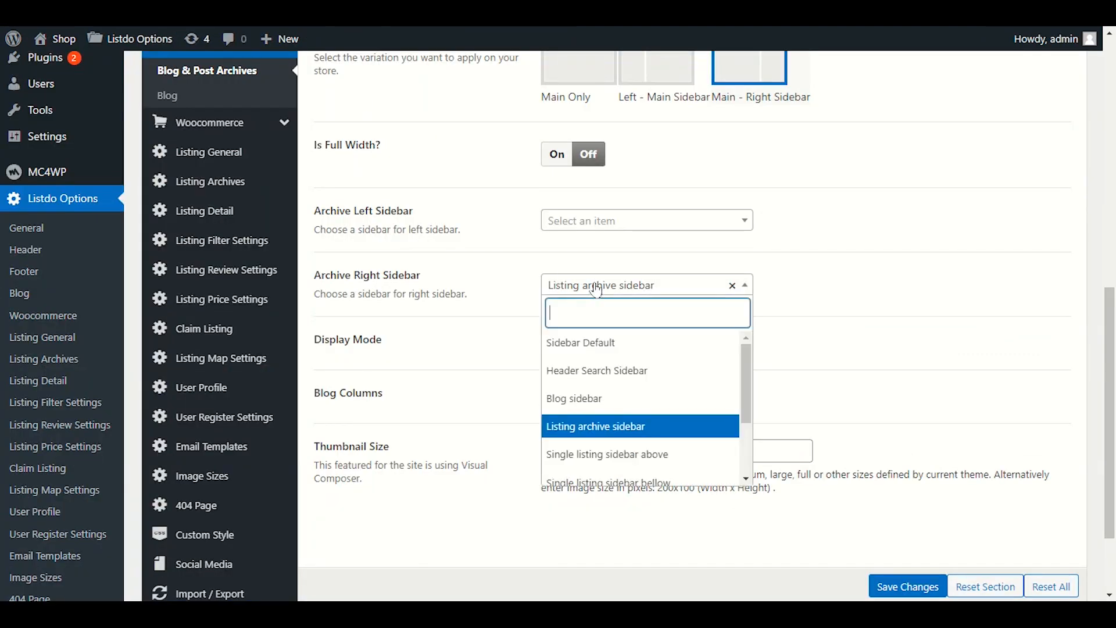
pyautogui.click(601, 398)
pyautogui.click(909, 587)
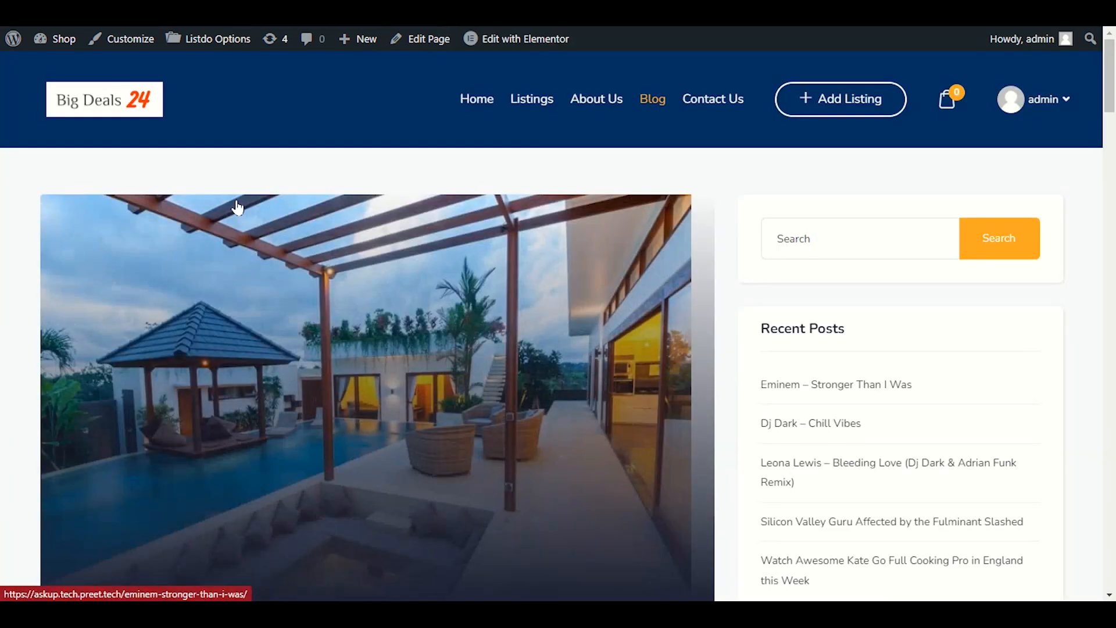
# - Inspect the live blog page's search, recent posts and recent comments widgets beside the posts
pyautogui.scroll(-4, 238, 209)
pyautogui.scroll(-1, 238, 211)
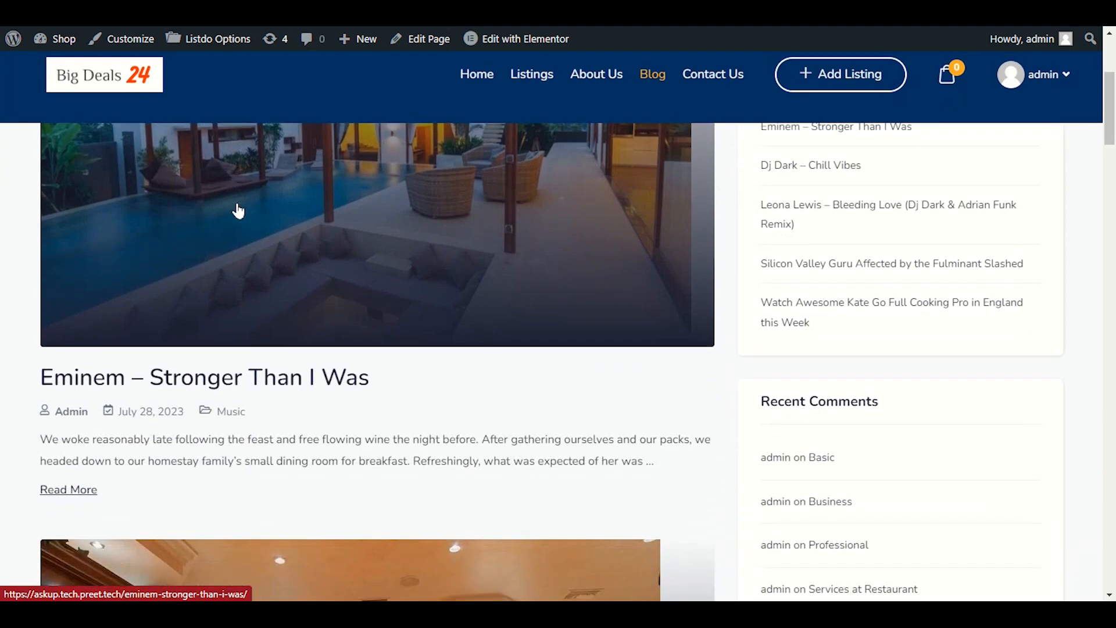
pyautogui.scroll(-2, 238, 211)
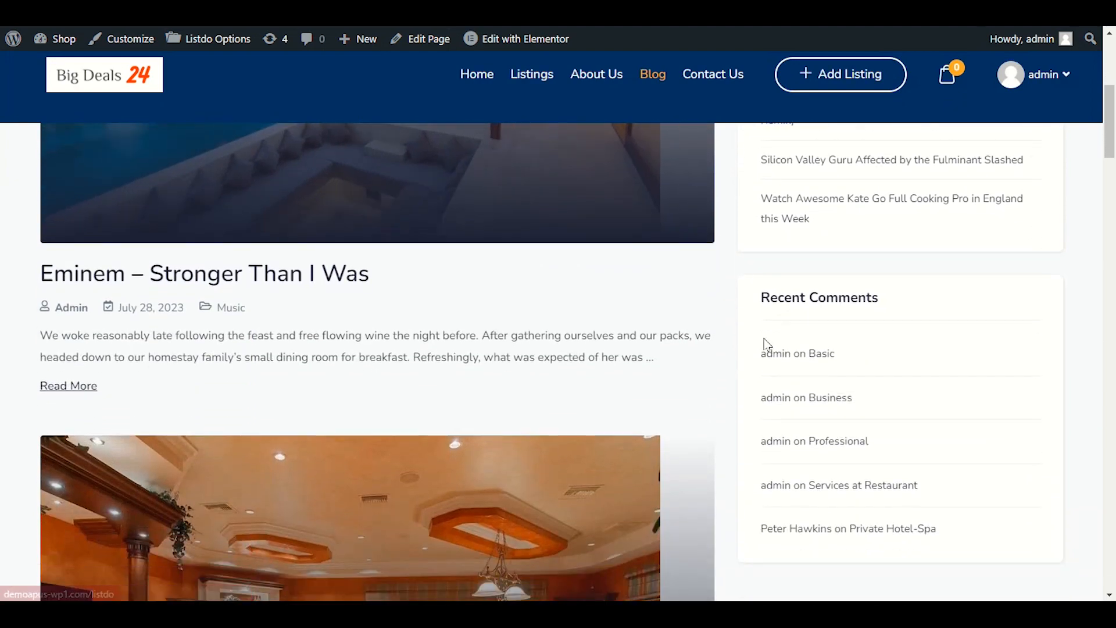
pyautogui.scroll(4, 744, 341)
pyautogui.scroll(-3, 747, 337)
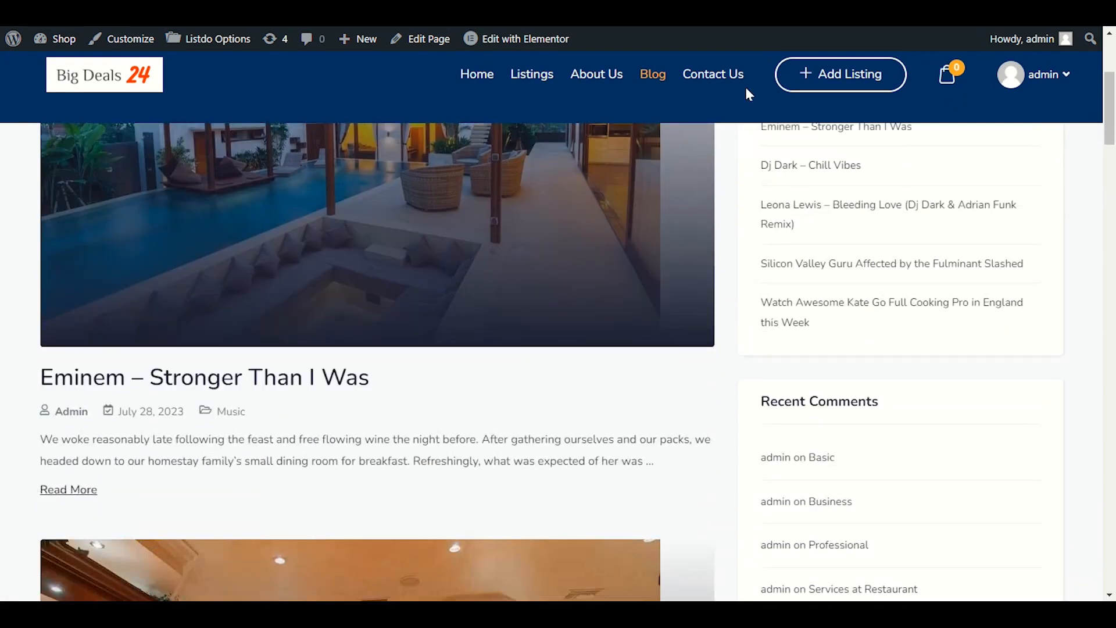
pyautogui.scroll(4, 724, 164)
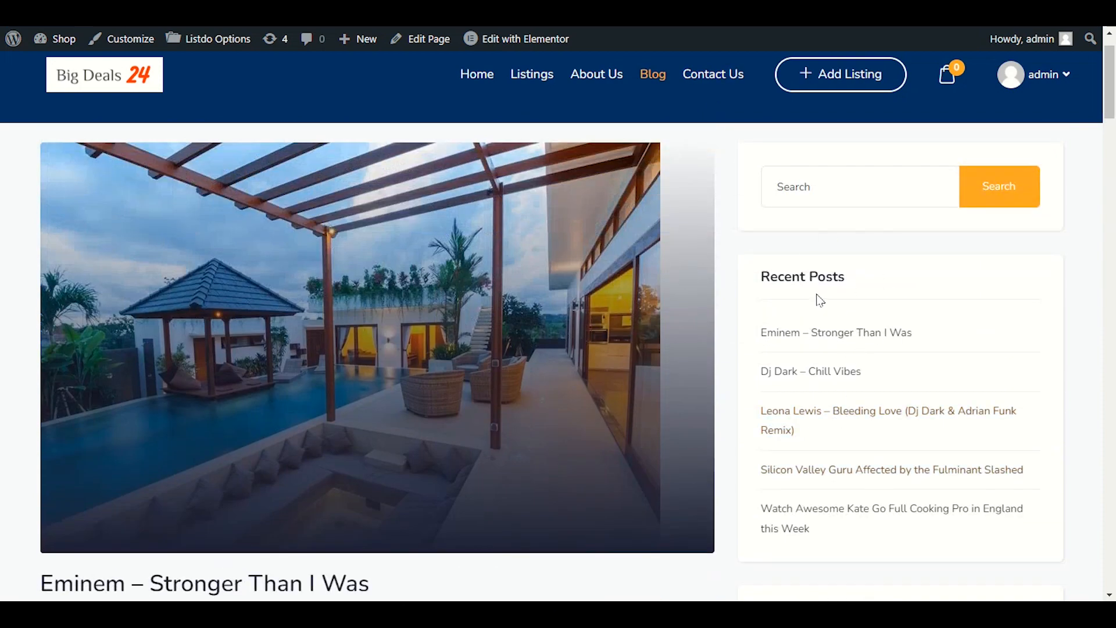
pyautogui.scroll(-9, 813, 296)
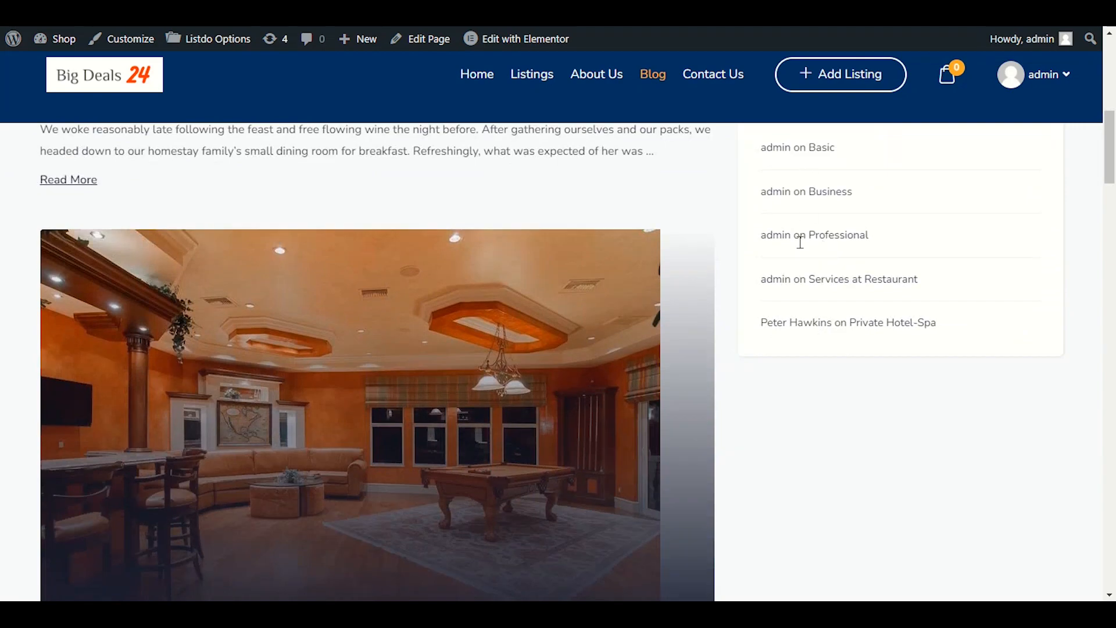
pyautogui.scroll(-6, 807, 398)
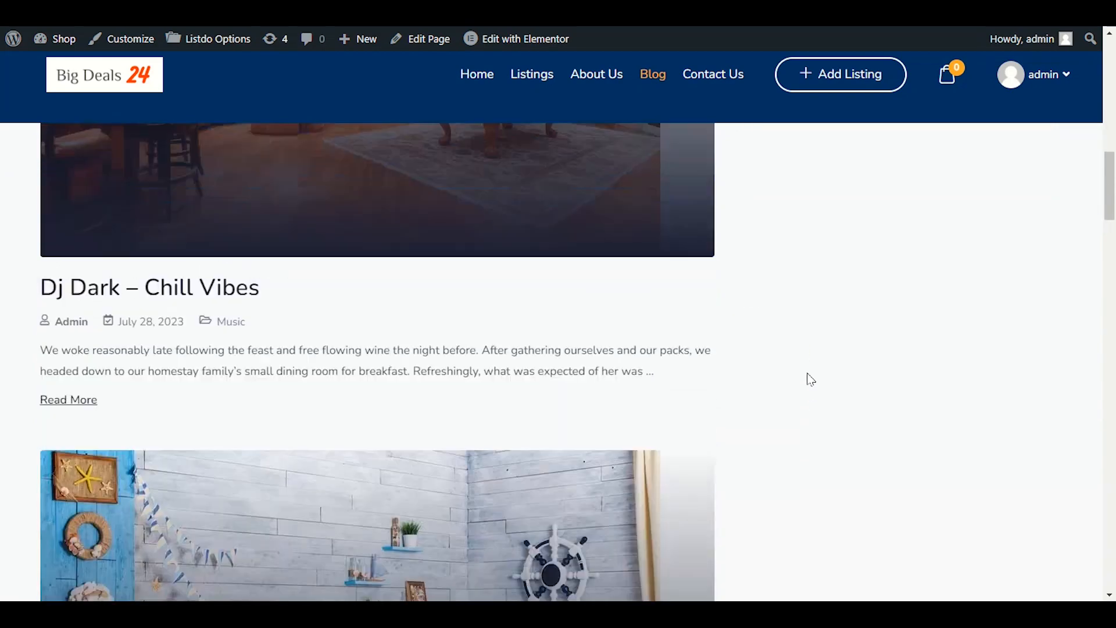
pyautogui.scroll(11, 808, 379)
pyautogui.scroll(5, 809, 374)
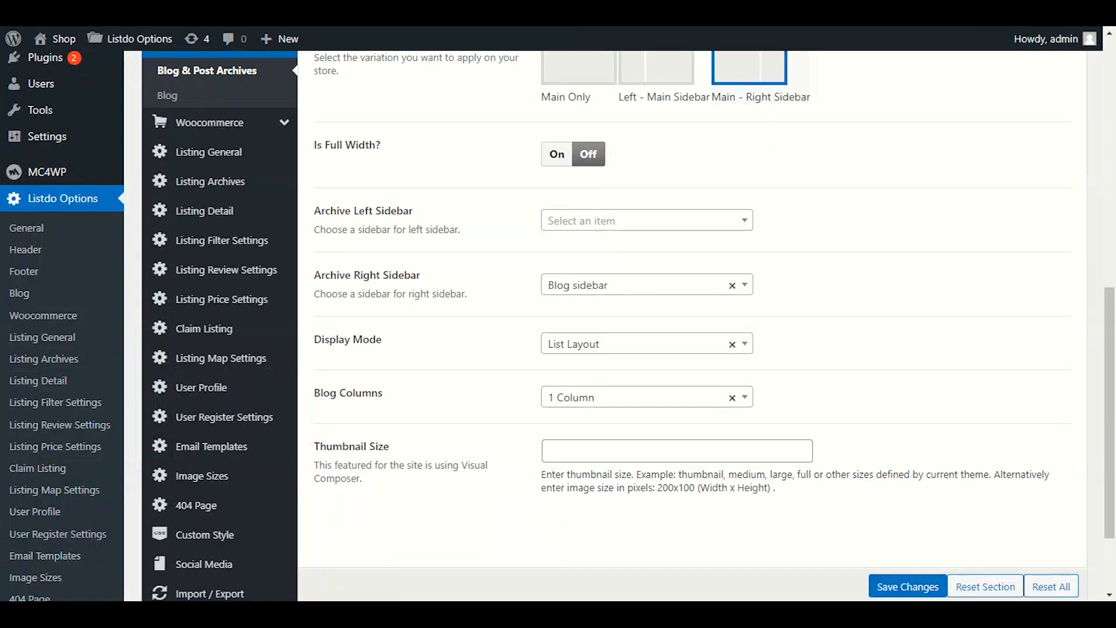
# - Choose List Layout as the blog archive's display mode and save the settings
pyautogui.scroll(-2, 491, 291)
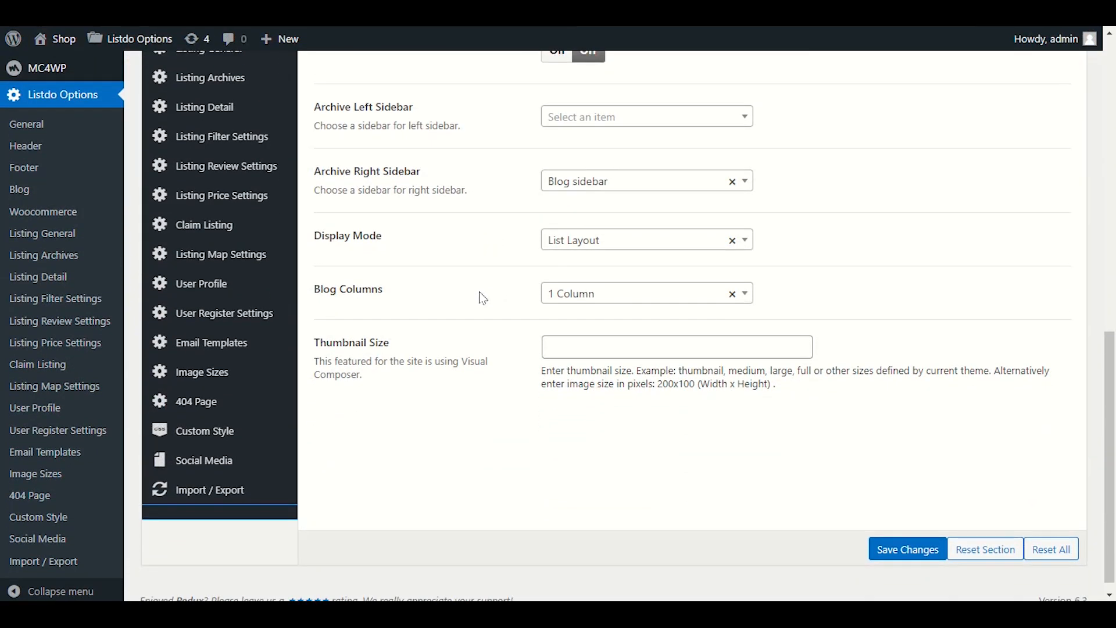
pyautogui.click(578, 243)
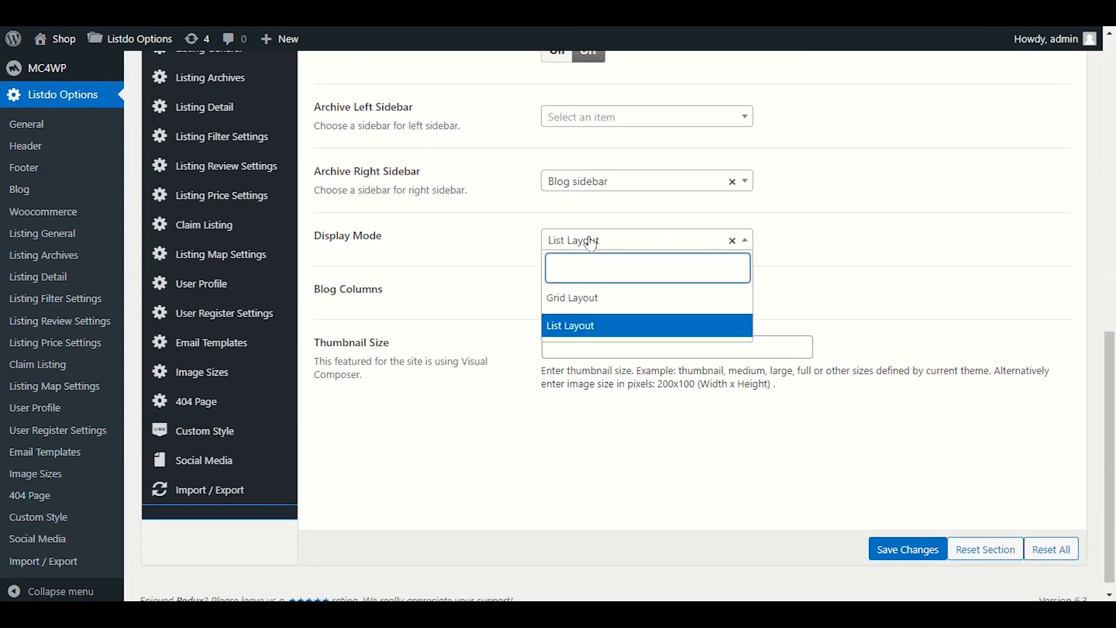
pyautogui.click(603, 326)
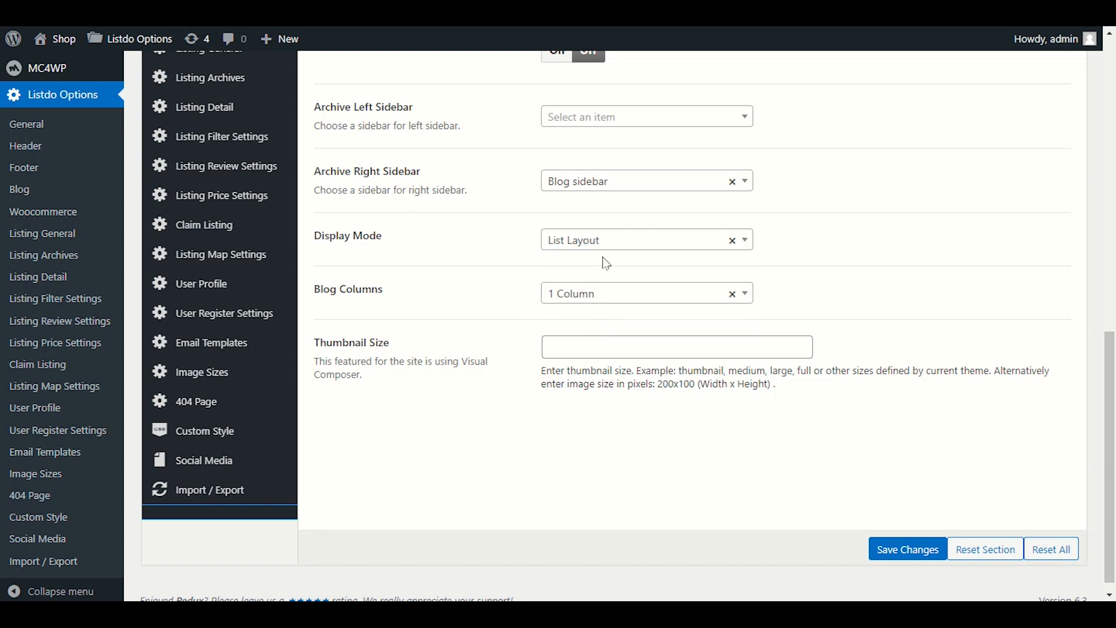
pyautogui.click(926, 546)
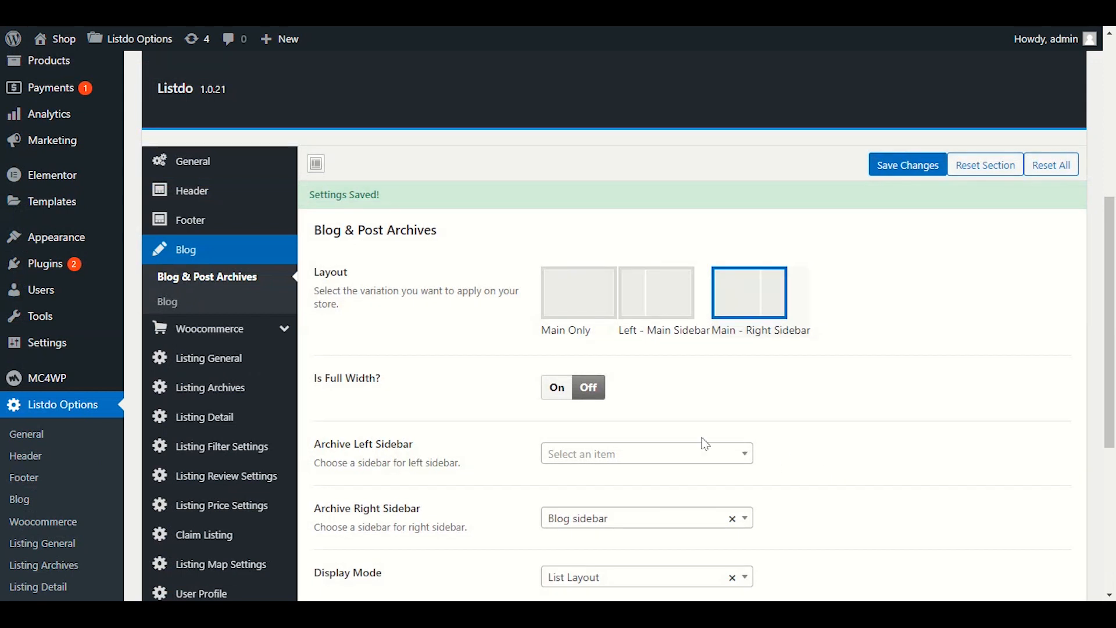
# - Open the single Blog options section, and view the post "Eminem – Stronger Than I Was" from the live blog page
pyautogui.click(164, 305)
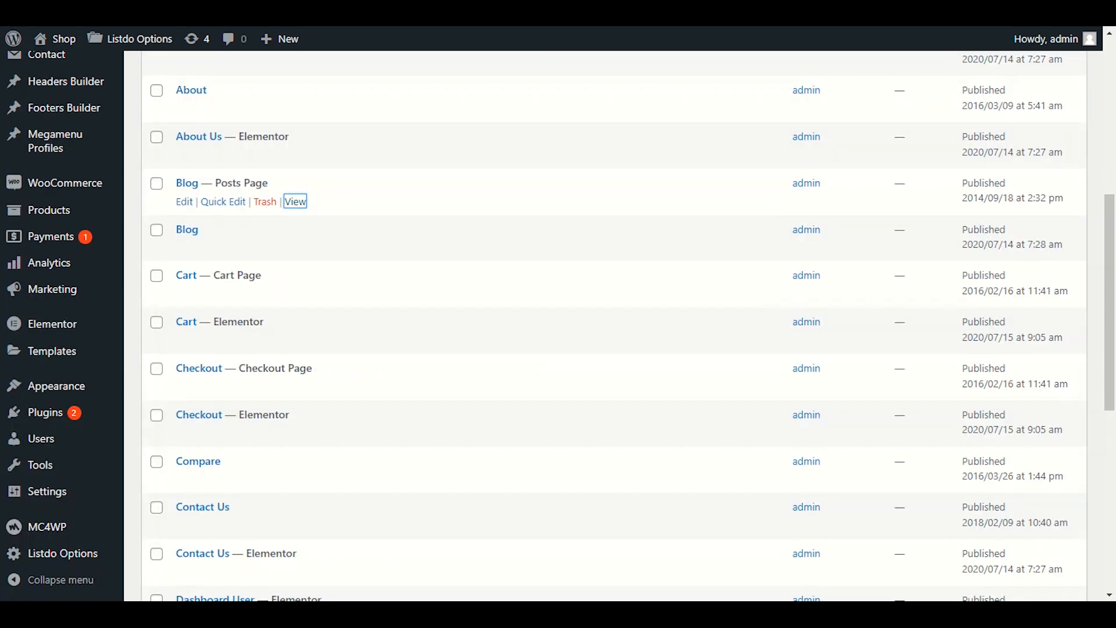
pyautogui.click(294, 199)
pyautogui.scroll(-5, 200, 260)
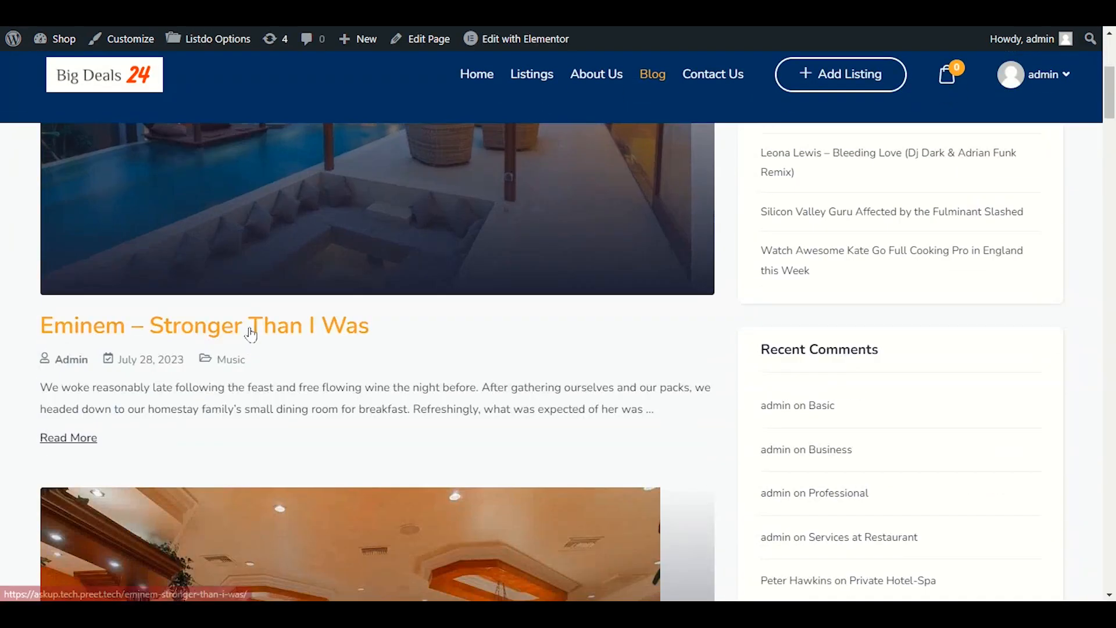
pyautogui.click(400, 325)
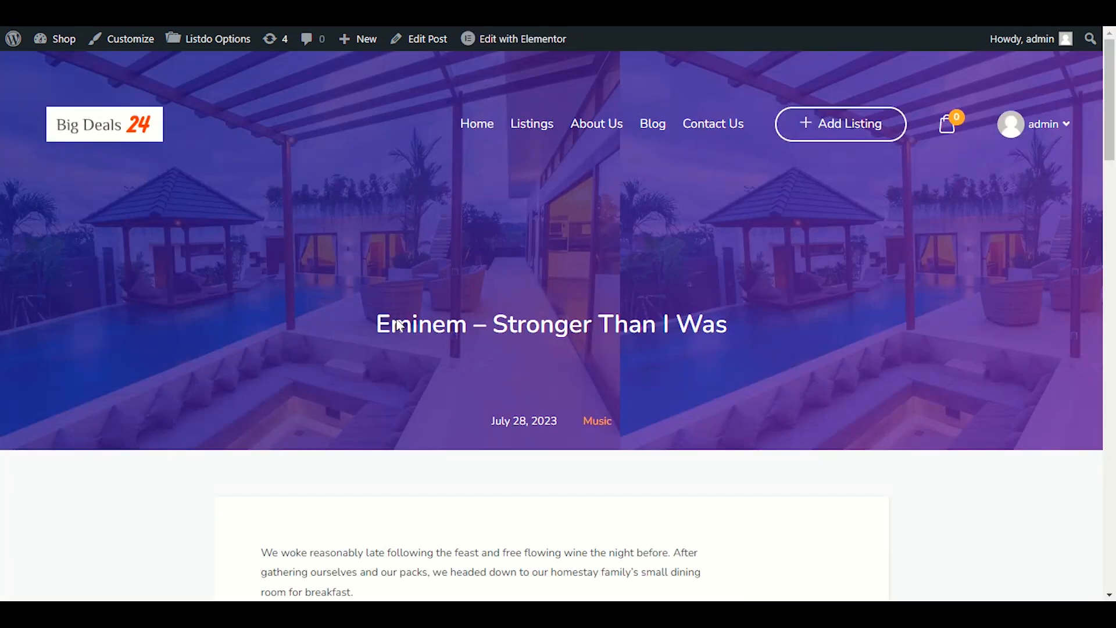
pyautogui.scroll(-5, 437, 302)
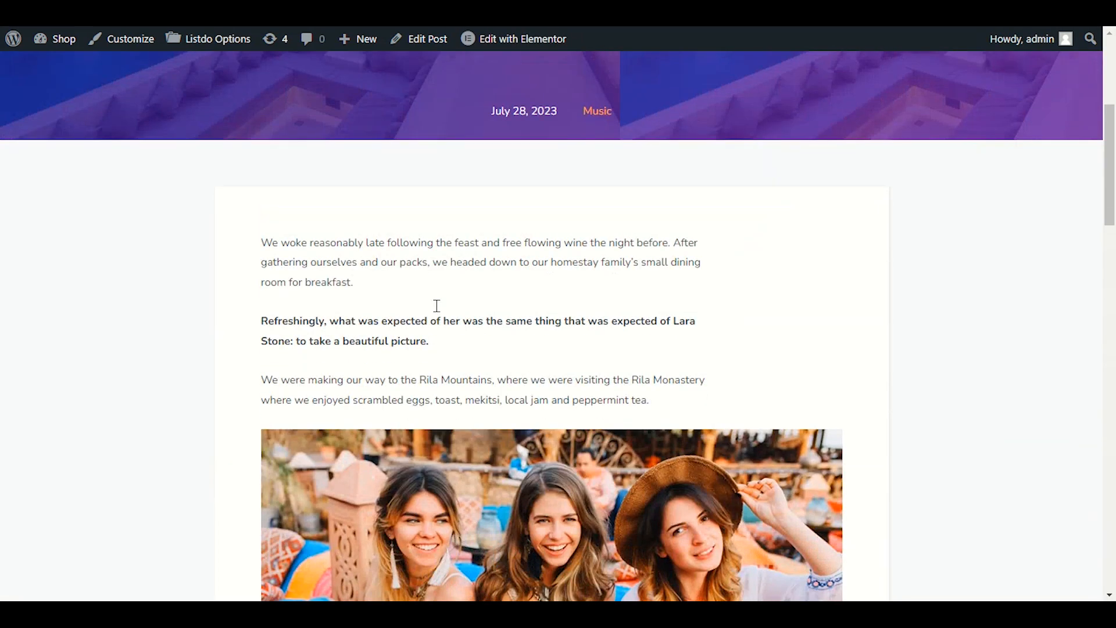
# - Choose the Main - Right Sidebar layout for single blog posts in the theme options and save the changes
pyautogui.scroll(3, 437, 306)
pyautogui.scroll(-5, 437, 315)
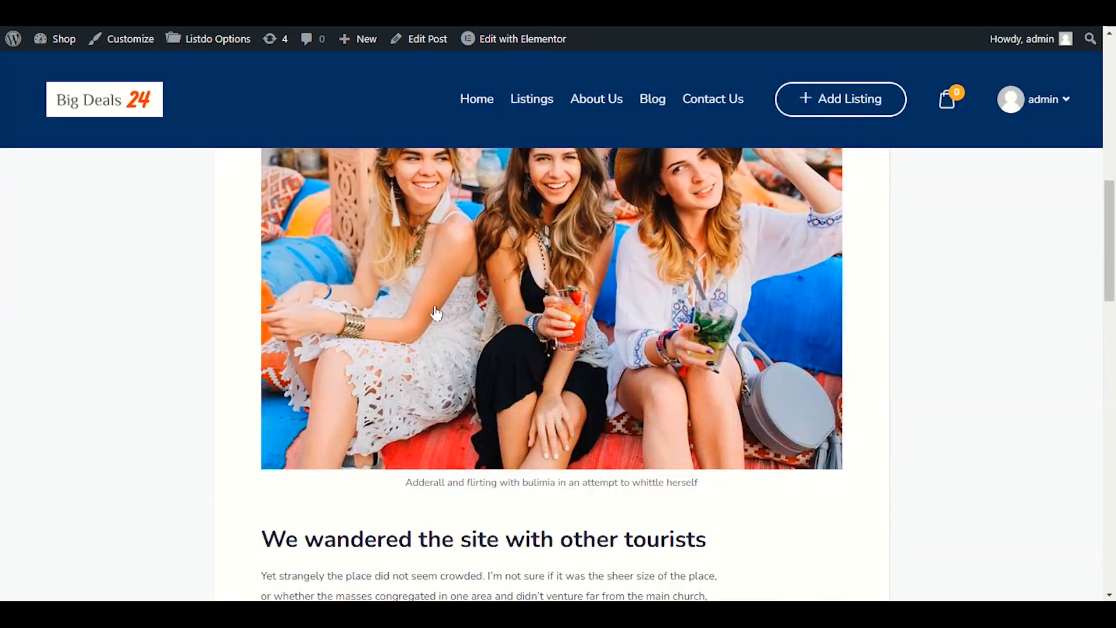
pyautogui.scroll(7, 444, 317)
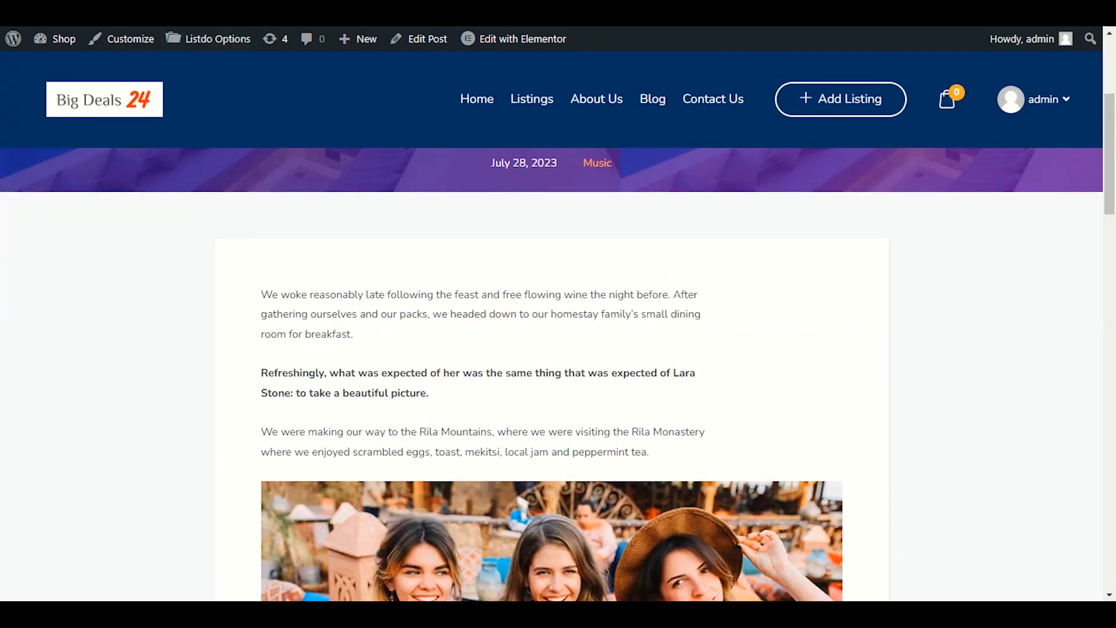
pyautogui.click(180, 8)
pyautogui.click(303, 8)
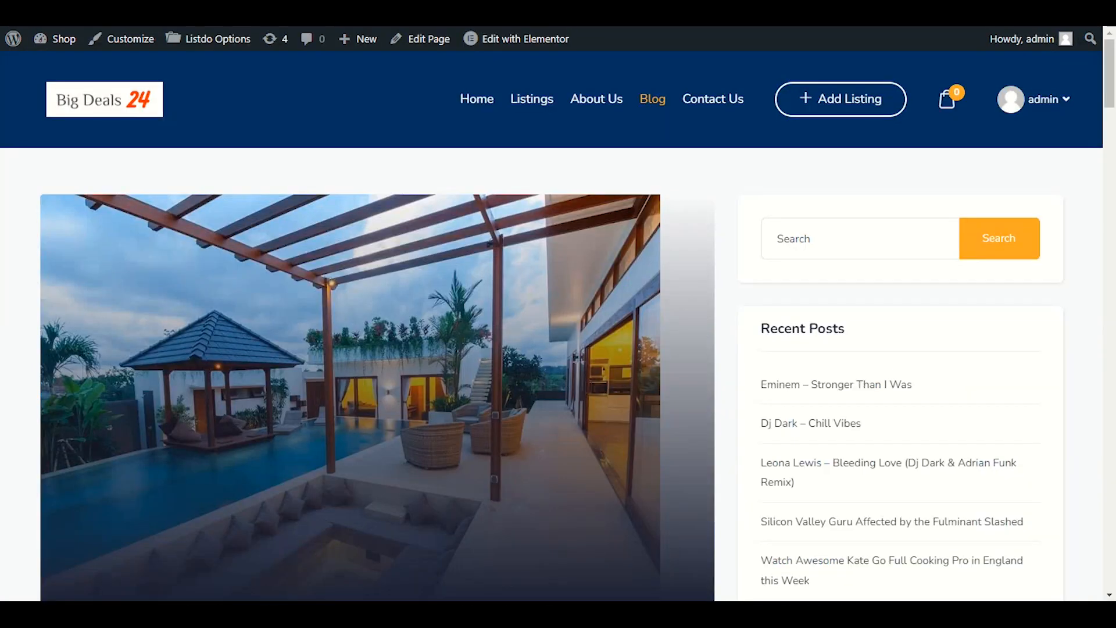
pyautogui.click(424, 9)
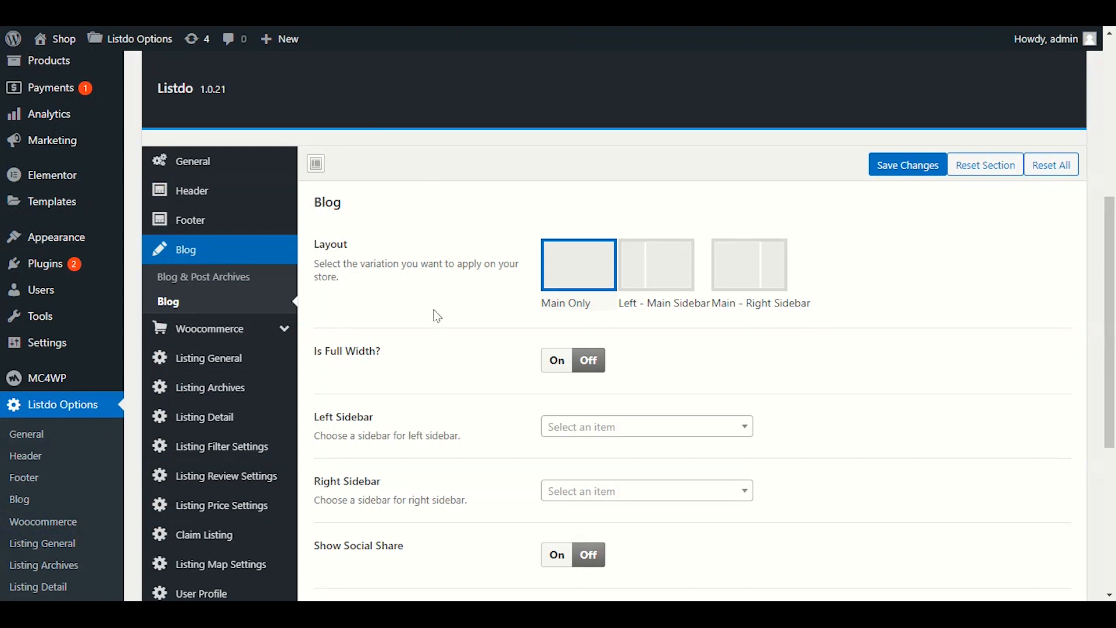
pyautogui.scroll(-3, 437, 315)
pyautogui.scroll(2, 437, 312)
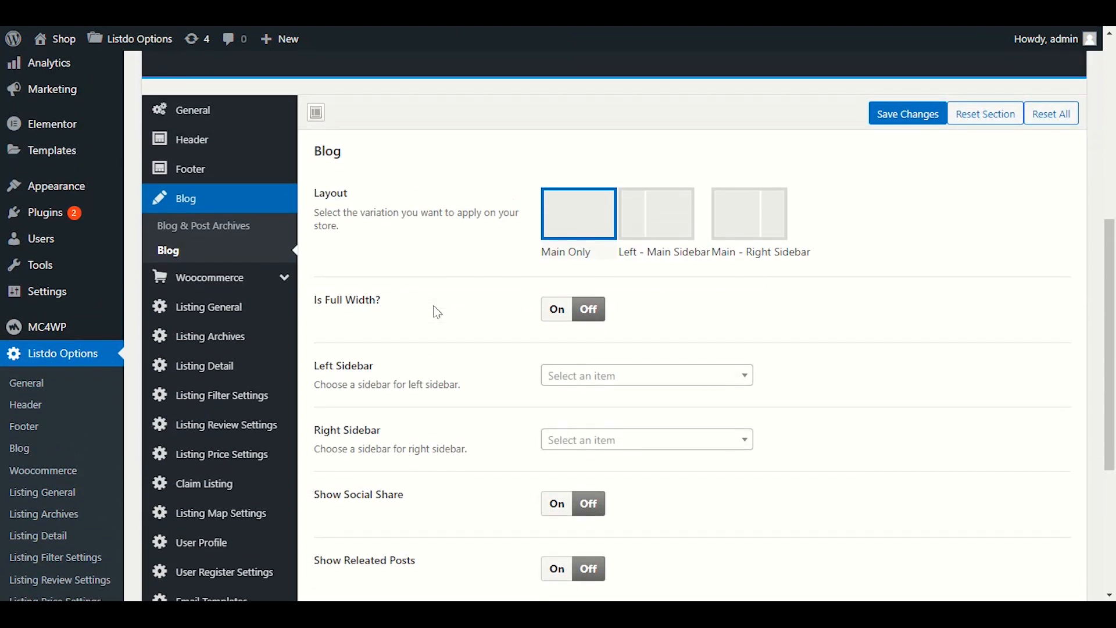
pyautogui.click(775, 232)
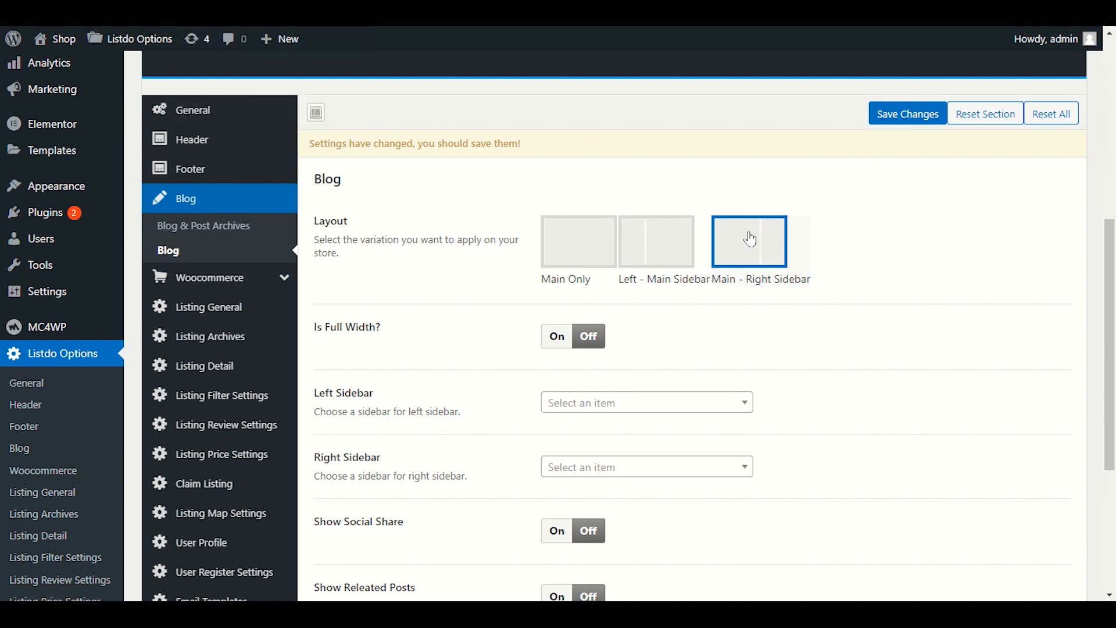
pyautogui.click(898, 119)
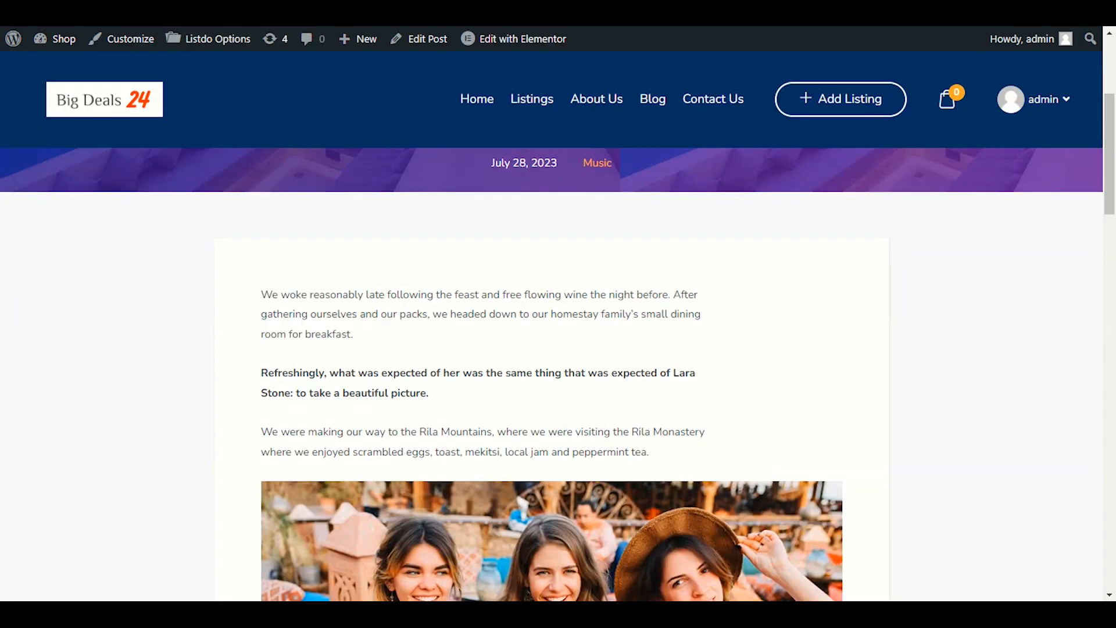
# - Reload the live post and inspect the search, Recent Posts and Recent Comments widgets beside its content
pyautogui.rightClick(100, 204)
pyautogui.click(125, 247)
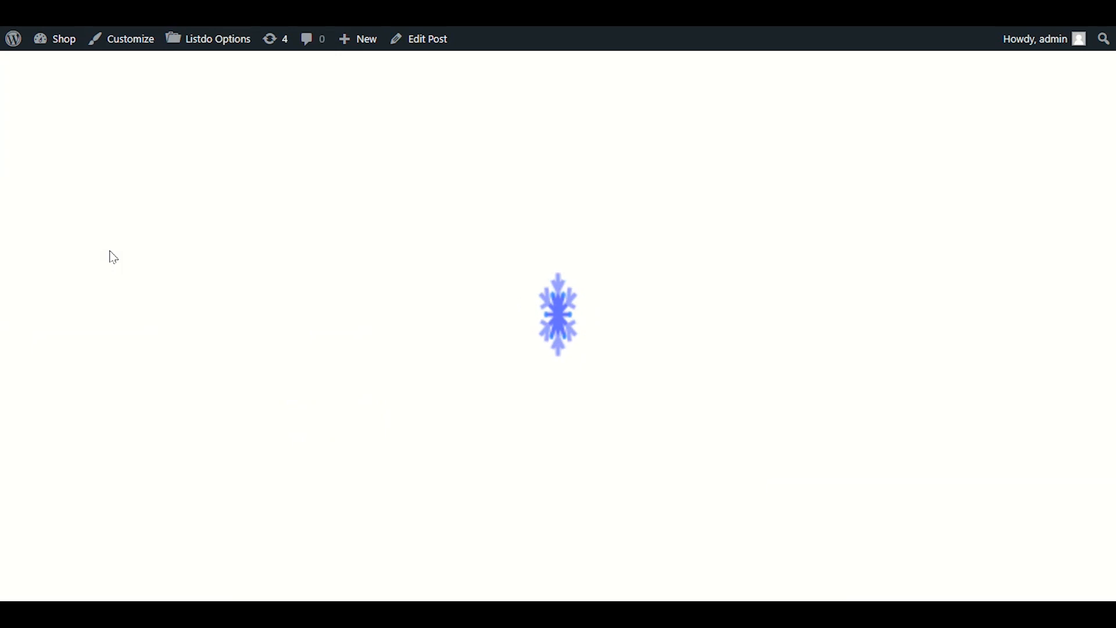
pyautogui.scroll(-9, 110, 256)
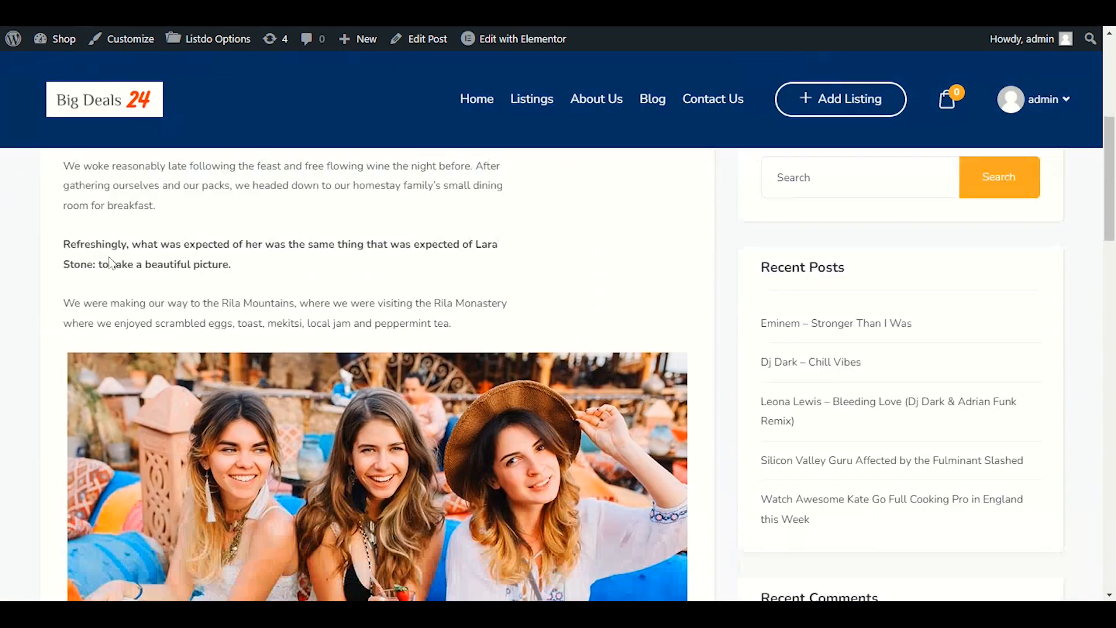
pyautogui.scroll(-5, 210, 339)
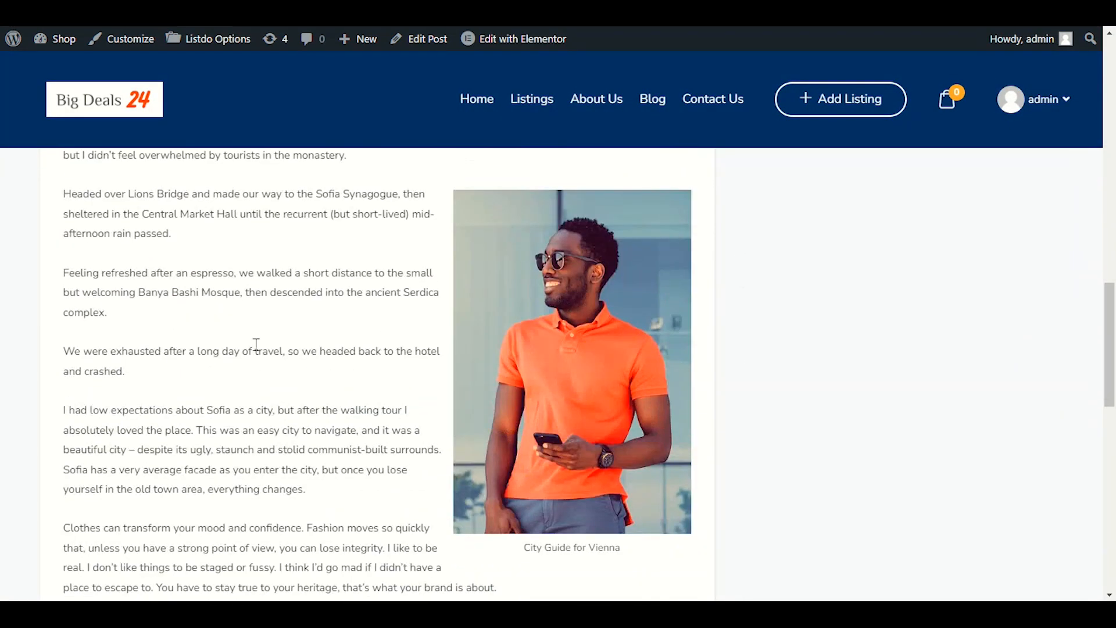
pyautogui.scroll(11, 256, 344)
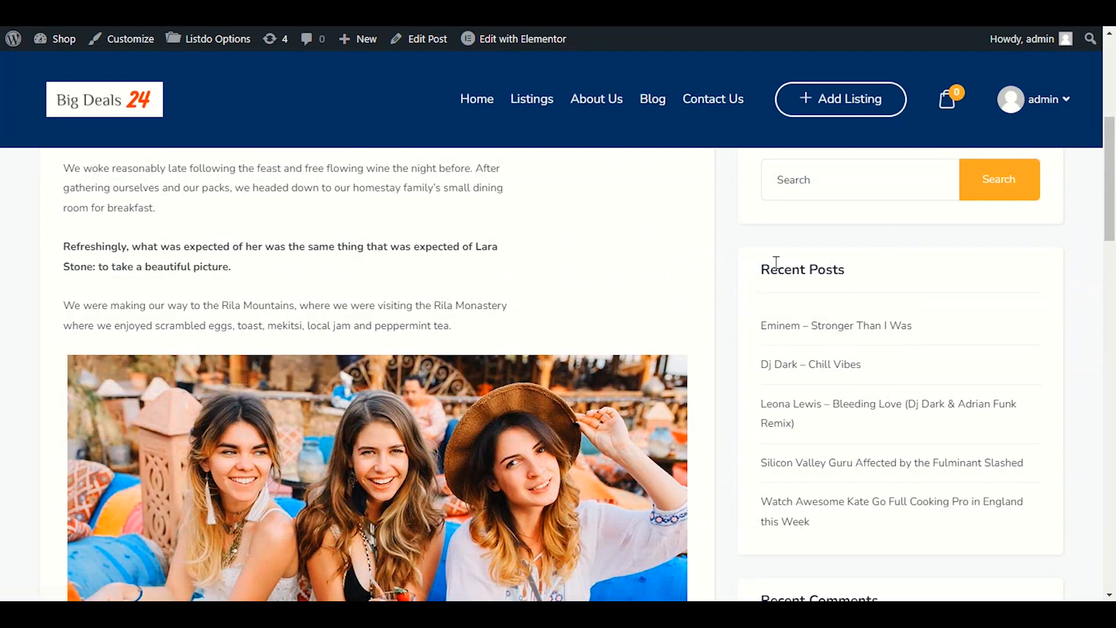
pyautogui.tripleClick(817, 266)
pyautogui.scroll(-9, 894, 259)
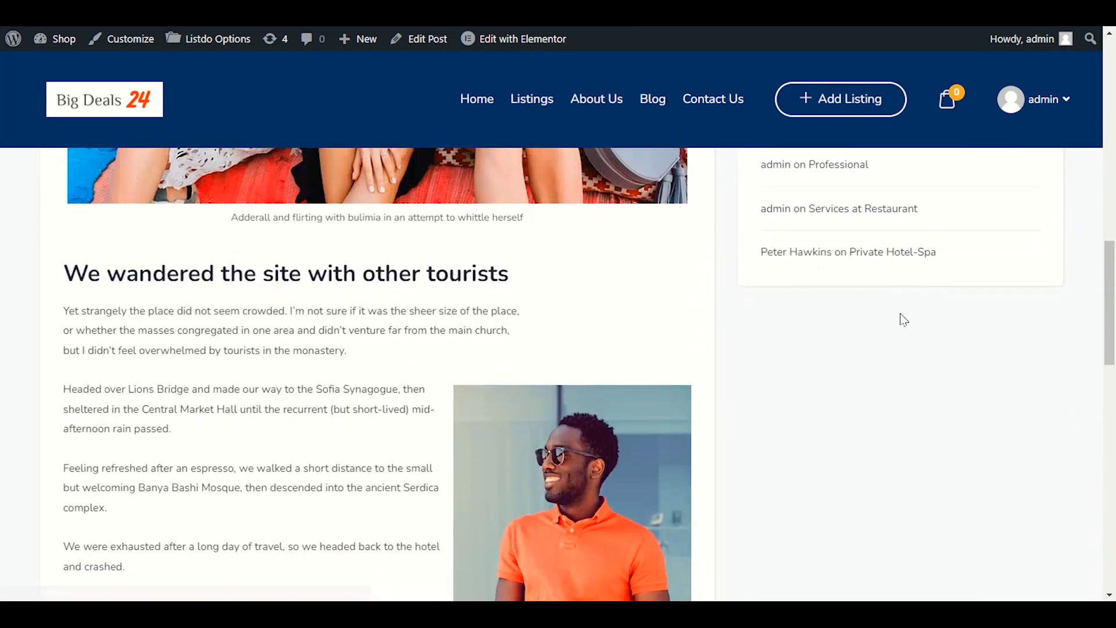
pyautogui.scroll(14, 895, 370)
pyautogui.scroll(-6, 891, 368)
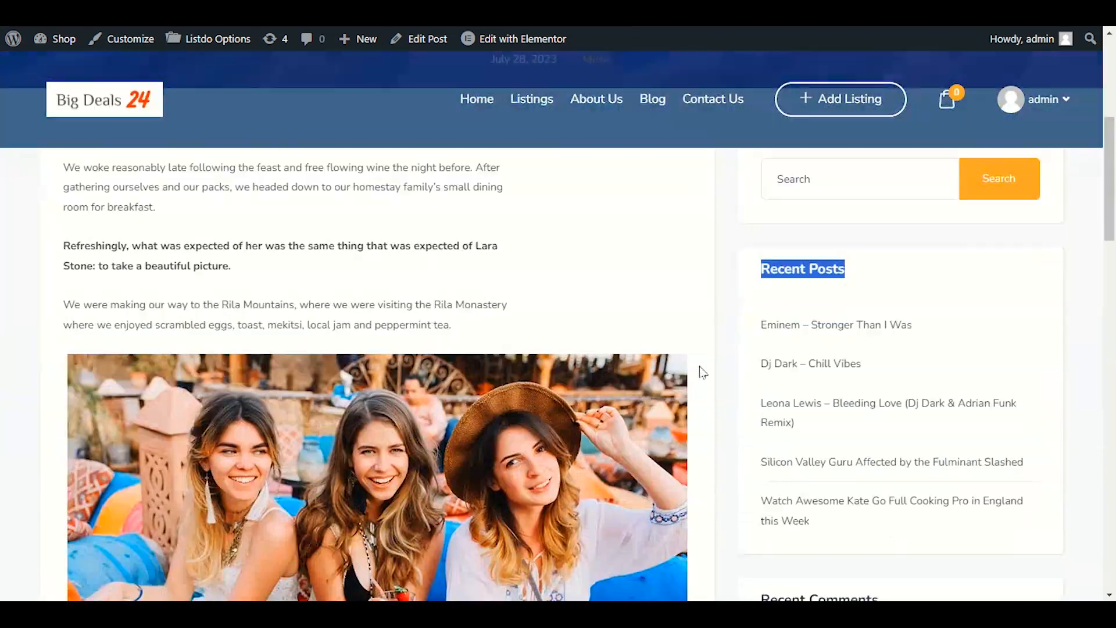
pyautogui.scroll(5, 701, 368)
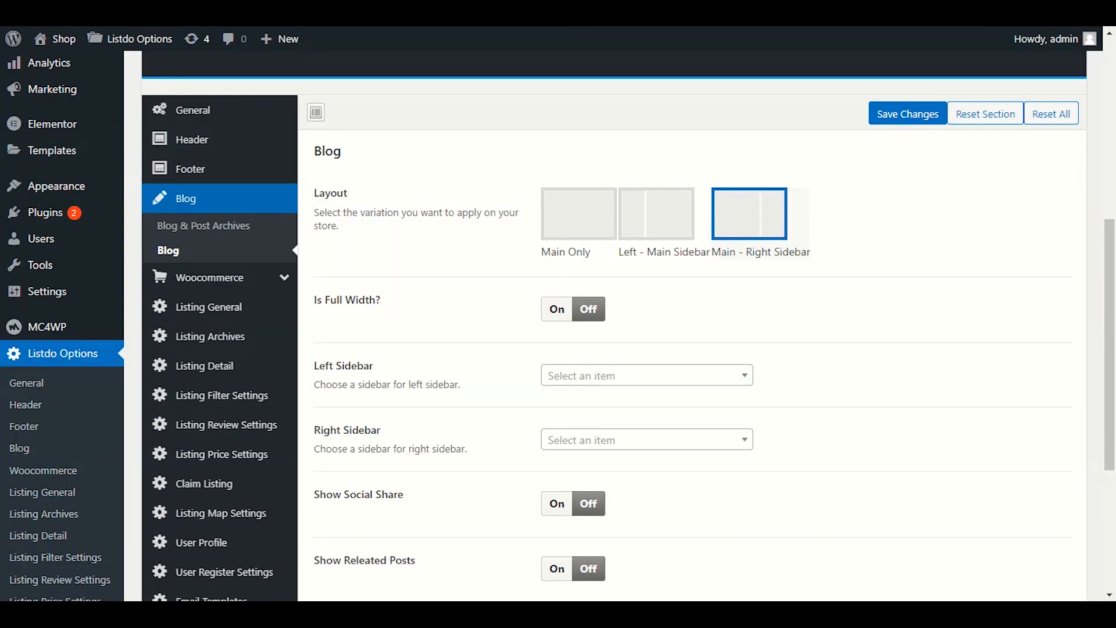
# - Turn on Show Social Share in the single Blog options and look over the live post's banner and content
pyautogui.scroll(-3, 403, 340)
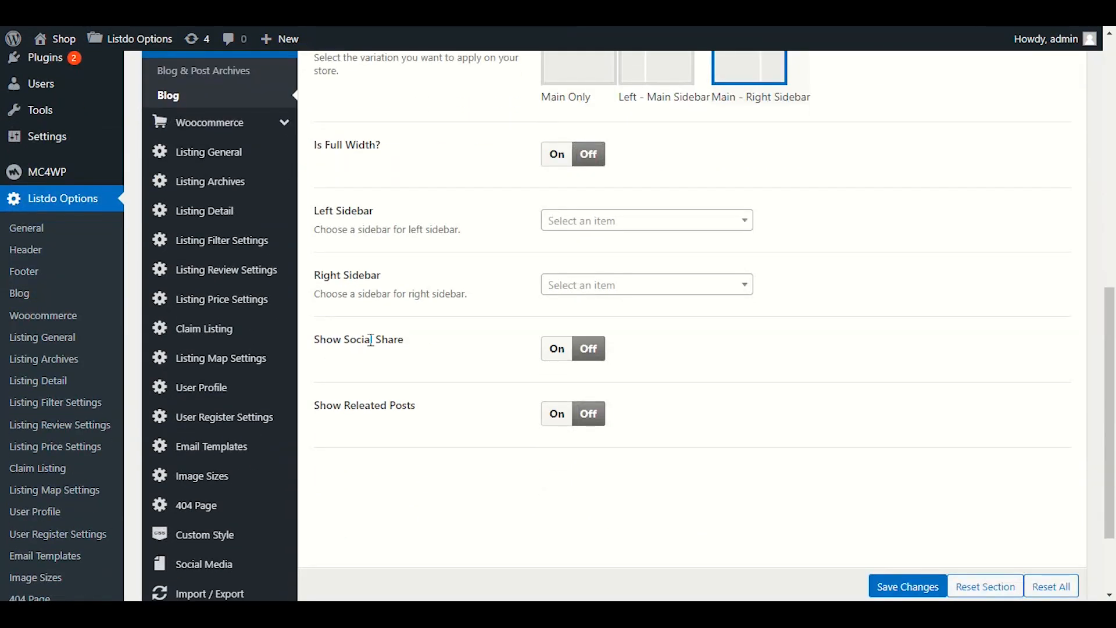
pyautogui.click(550, 350)
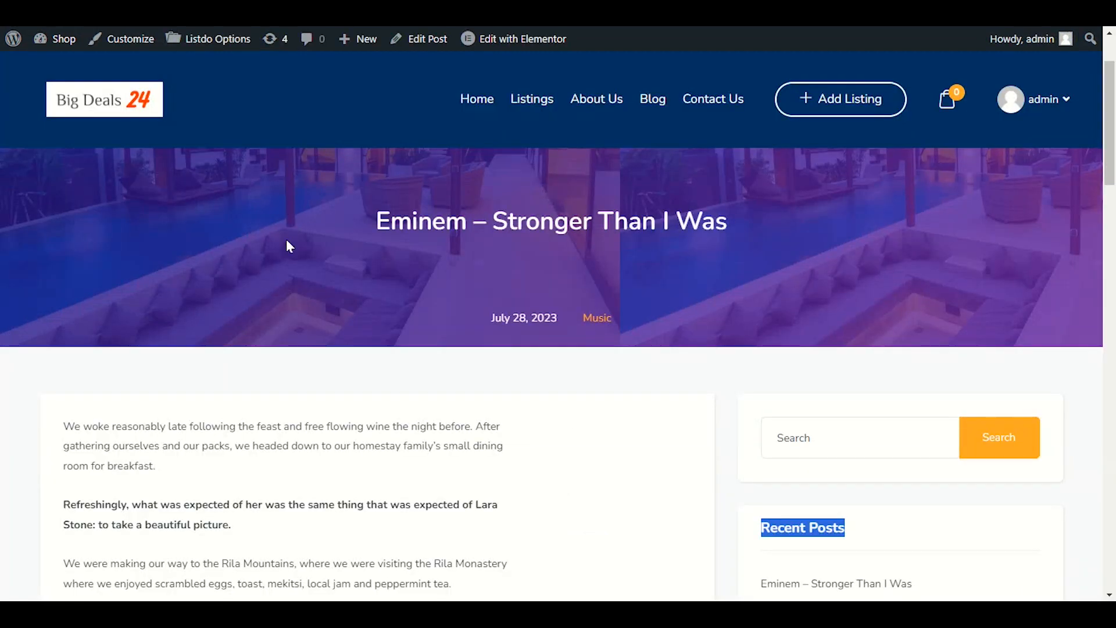
pyautogui.scroll(-5, 286, 240)
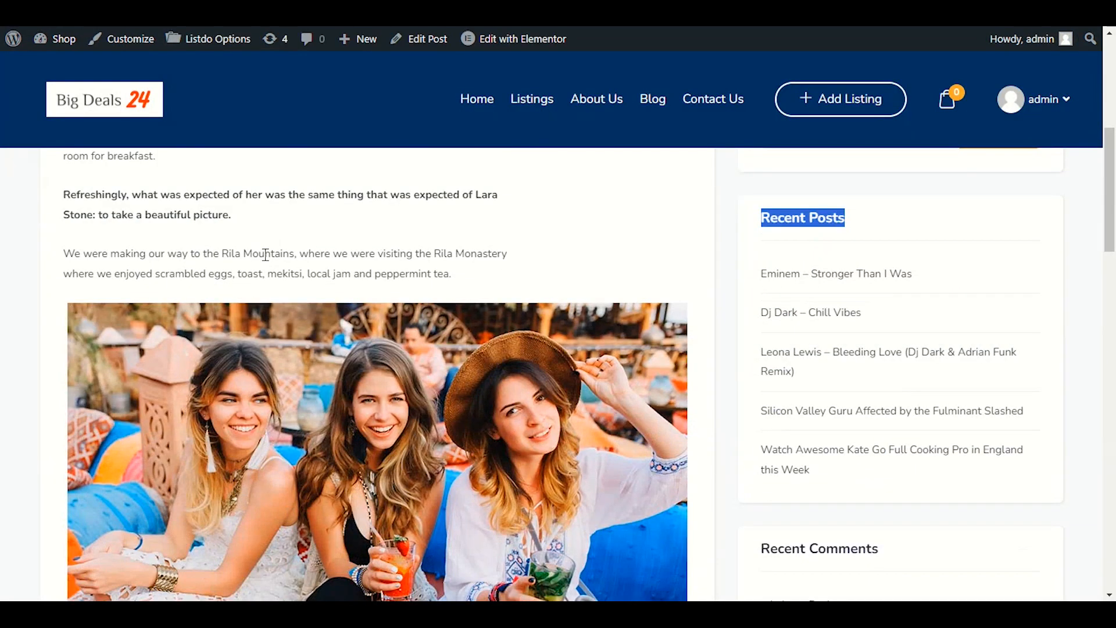
pyautogui.scroll(-5, 265, 254)
pyautogui.scroll(6, 268, 257)
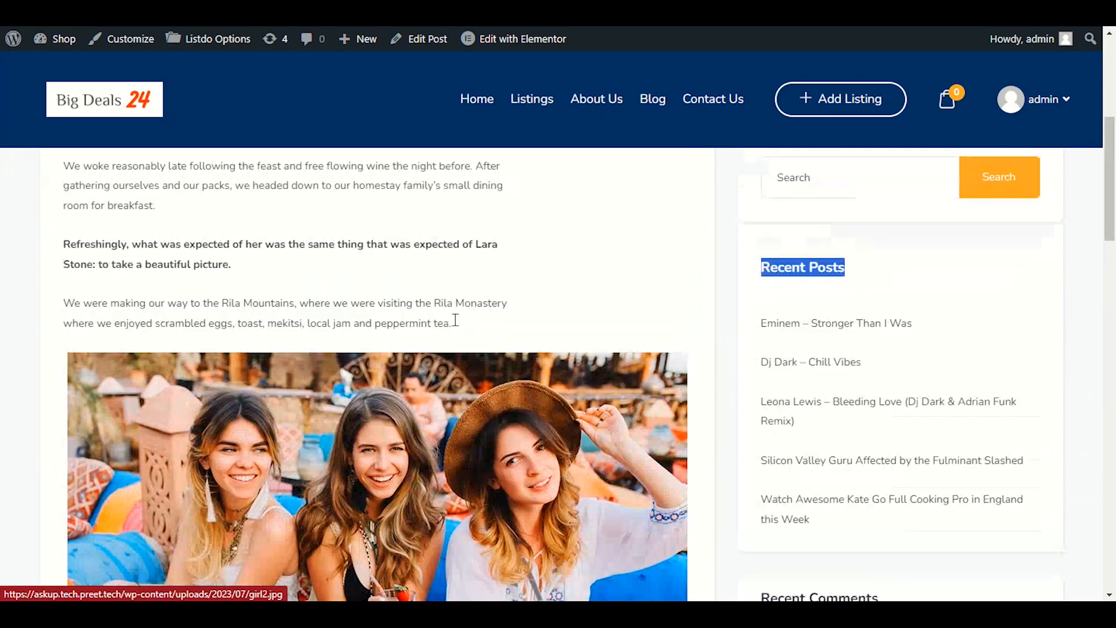
pyautogui.click(724, 307)
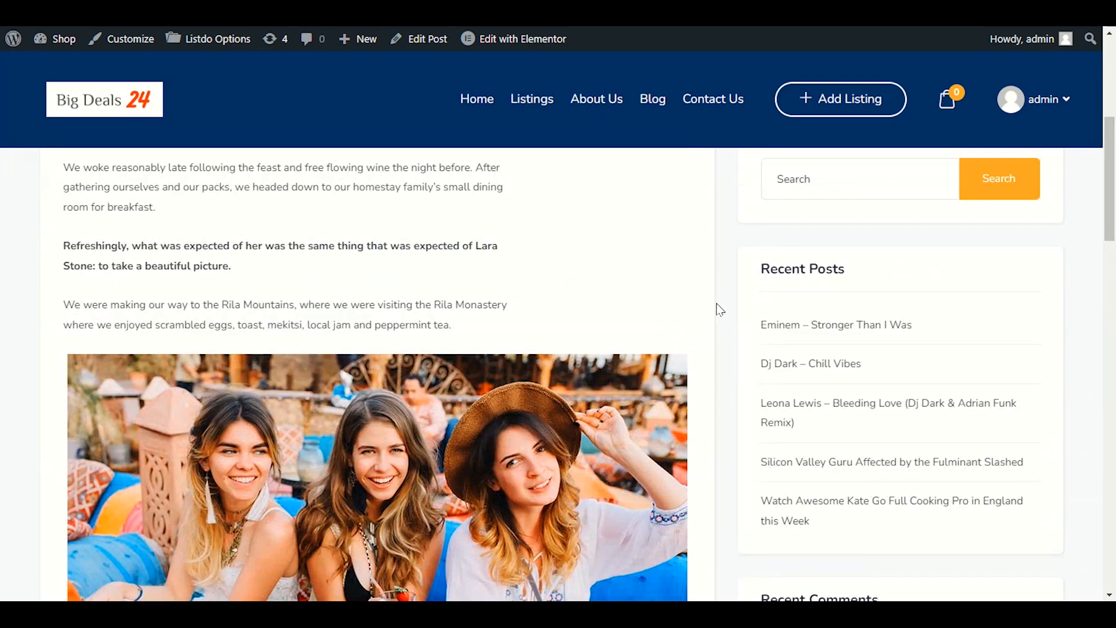
pyautogui.scroll(5, 715, 309)
pyautogui.scroll(-10, 717, 309)
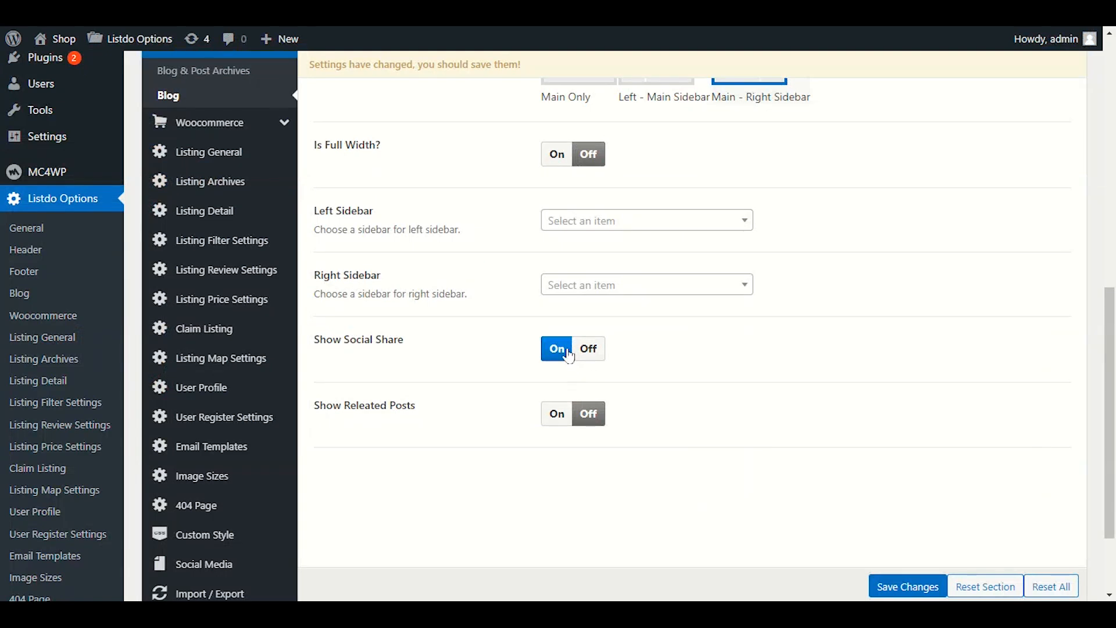
# - Turn on Show Releated Posts, check the area around the live post's comment form, and save the changes
pyautogui.click(557, 414)
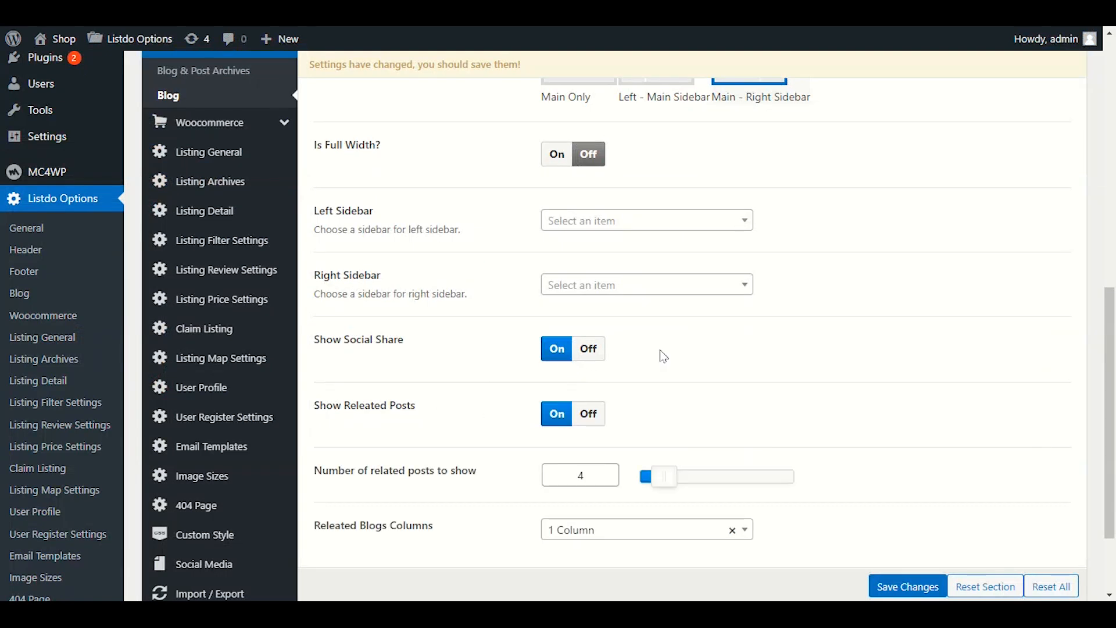
pyautogui.scroll(-2, 663, 355)
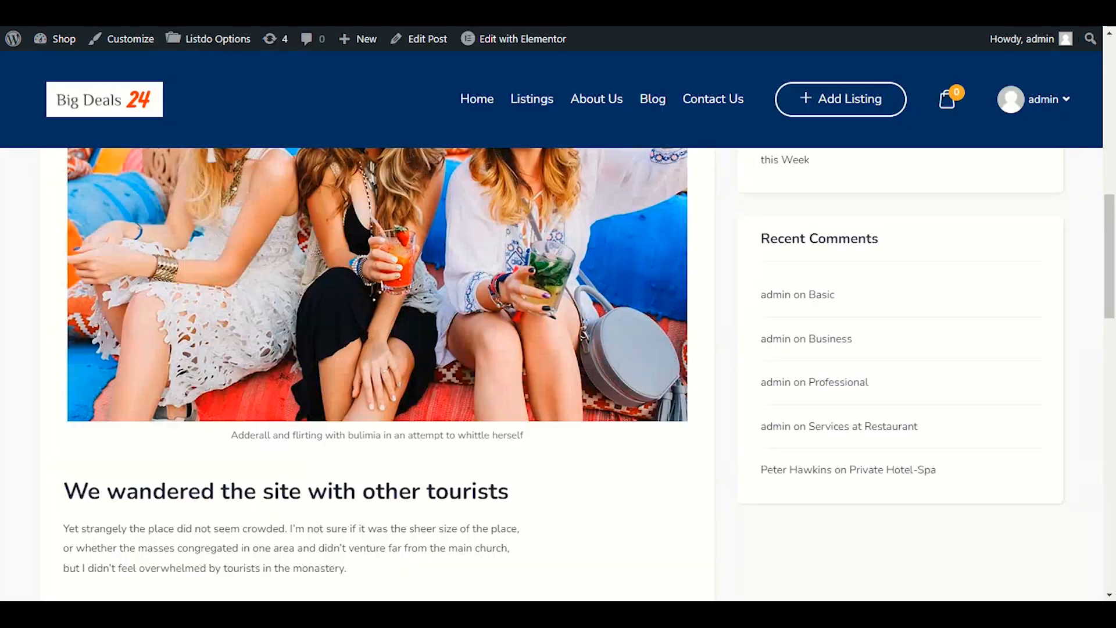
pyautogui.scroll(-15, 242, 363)
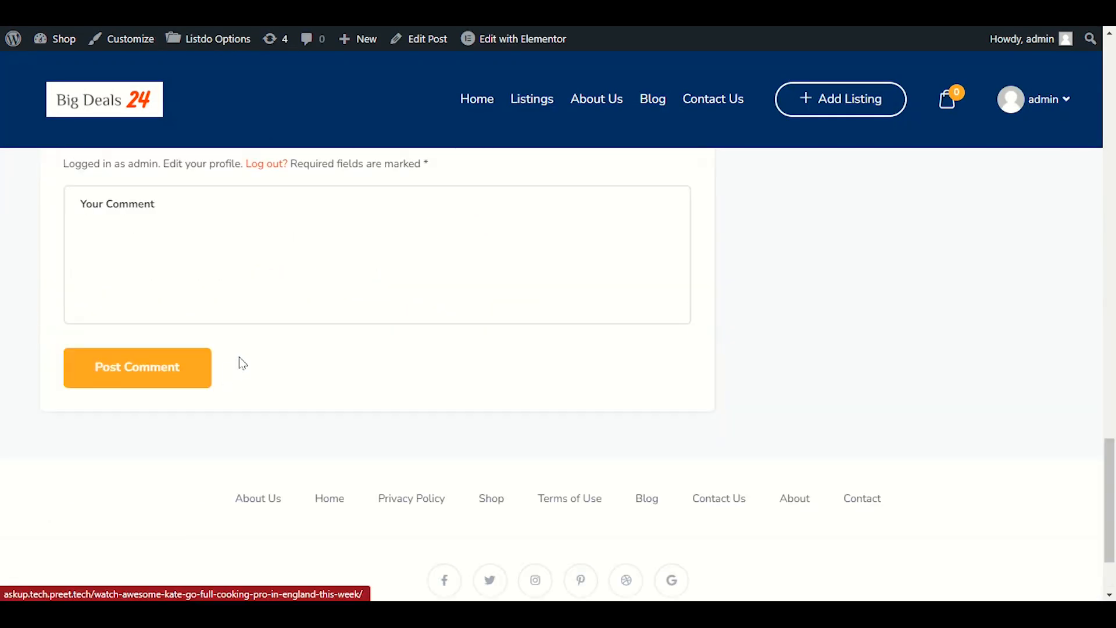
pyautogui.scroll(-2, 240, 364)
pyautogui.scroll(8, 253, 370)
pyautogui.scroll(-1, 254, 365)
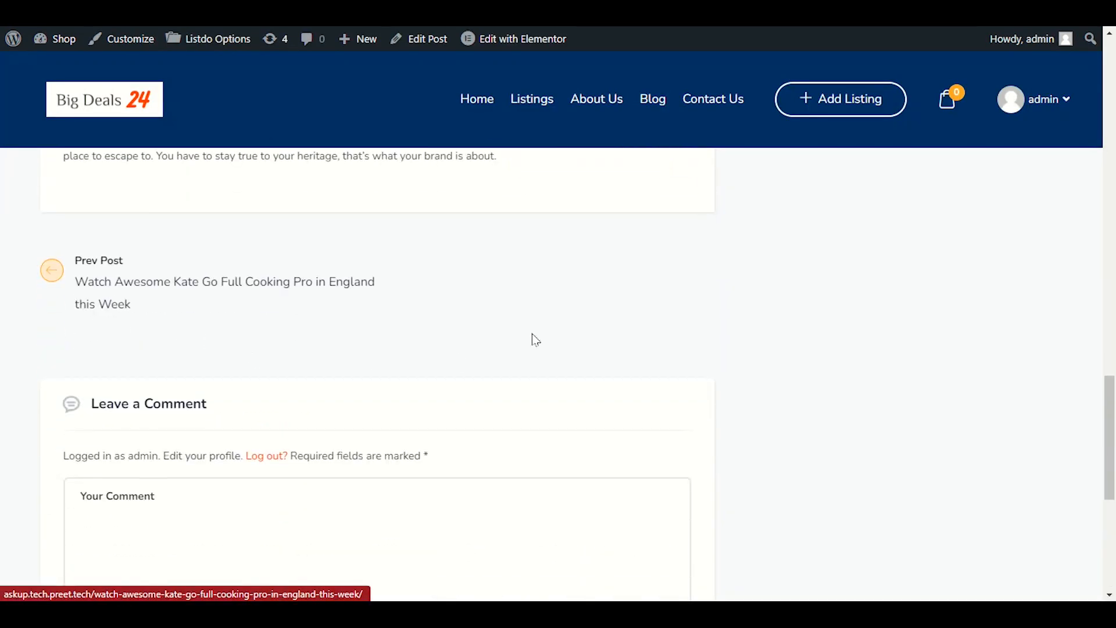
pyautogui.click(125, 11)
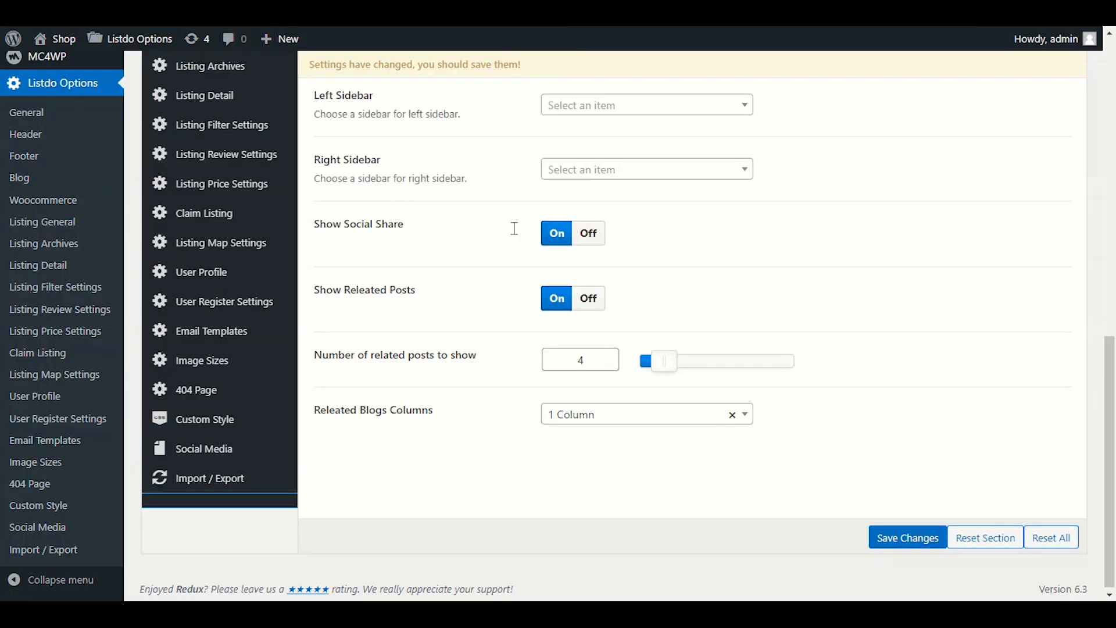
pyautogui.click(893, 538)
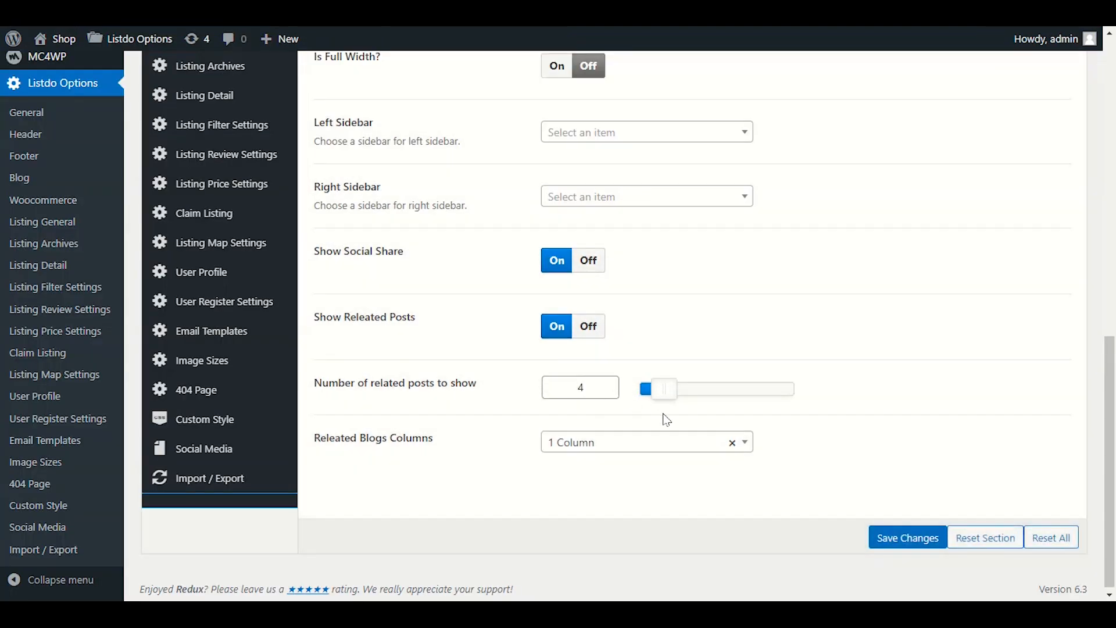
# - Reload the live post and examine it from the banner down to the related posts section
pyautogui.click(204, 11)
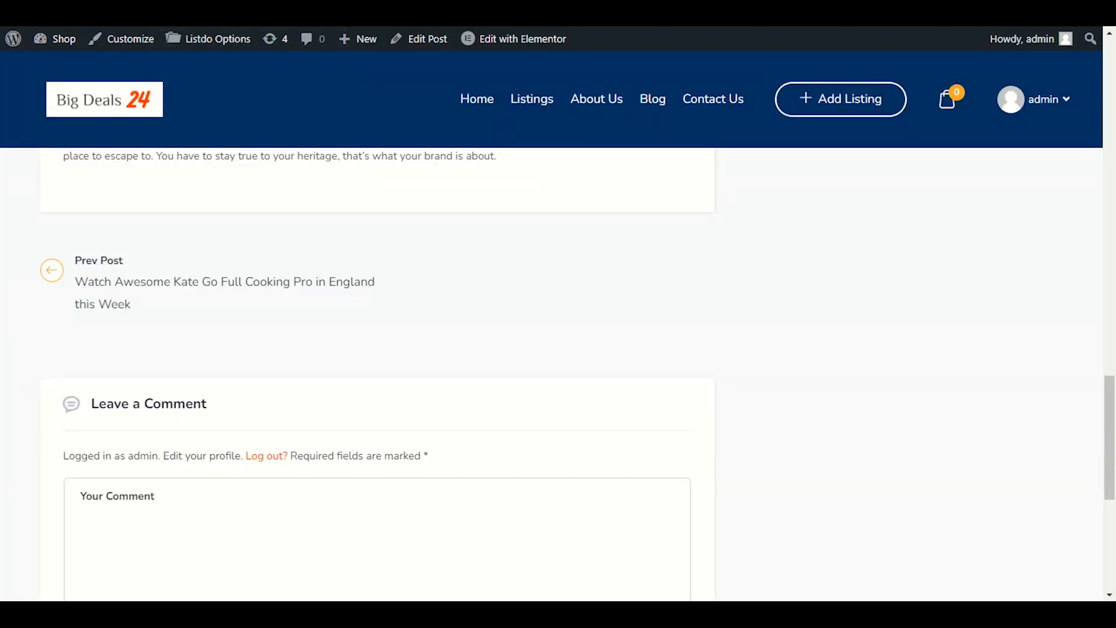
pyautogui.rightClick(2, 215)
pyautogui.click(3, 259)
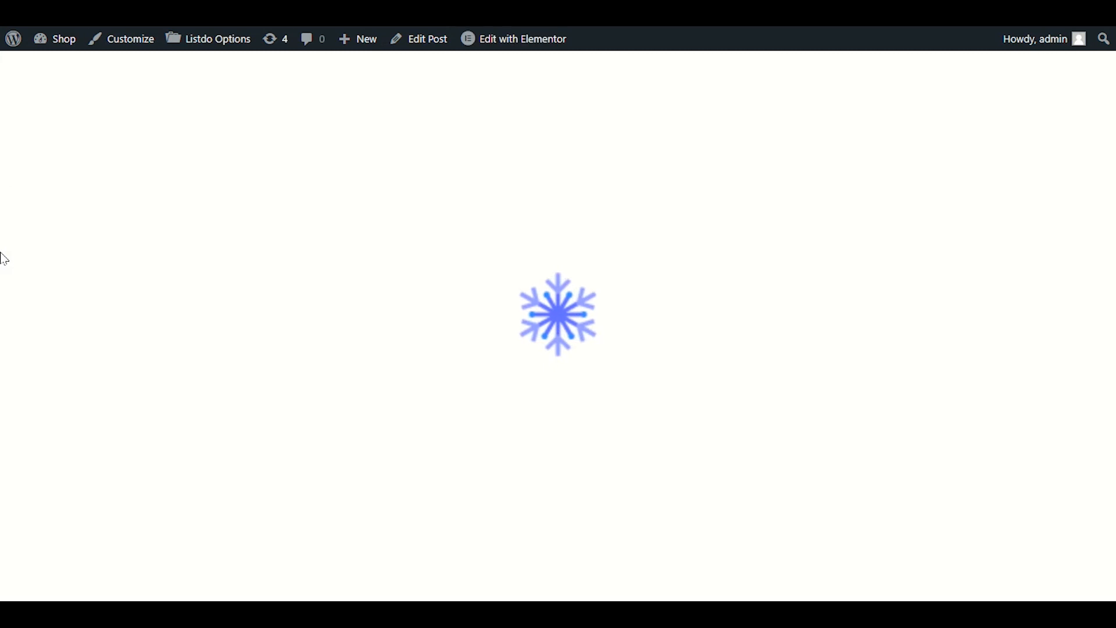
pyautogui.scroll(20, 3, 256)
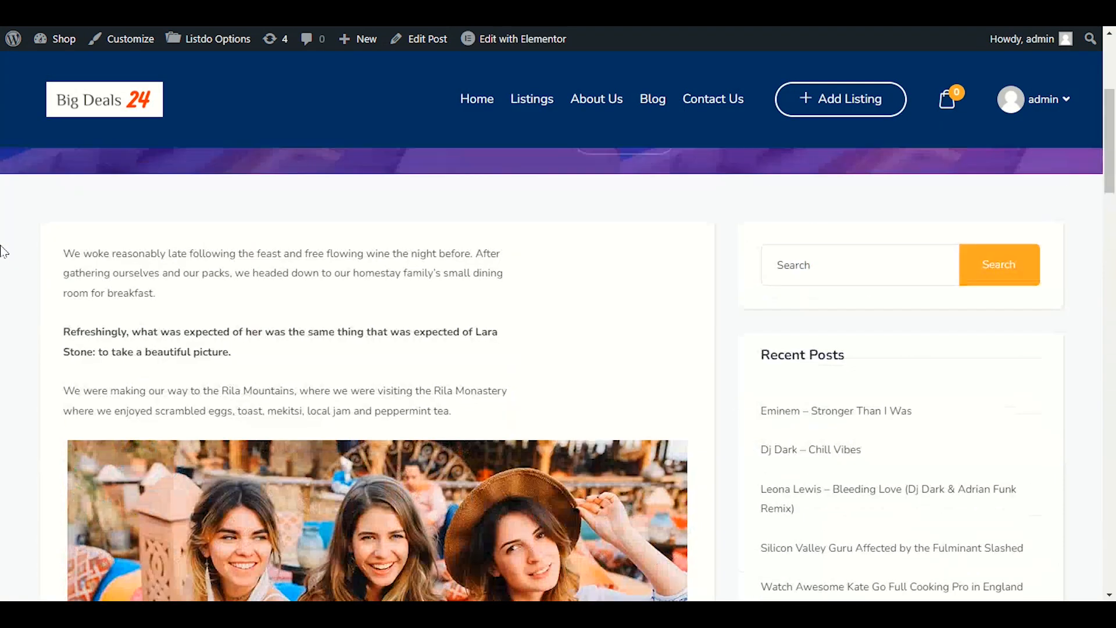
pyautogui.scroll(-5, 1, 252)
pyautogui.scroll(-15, 2, 258)
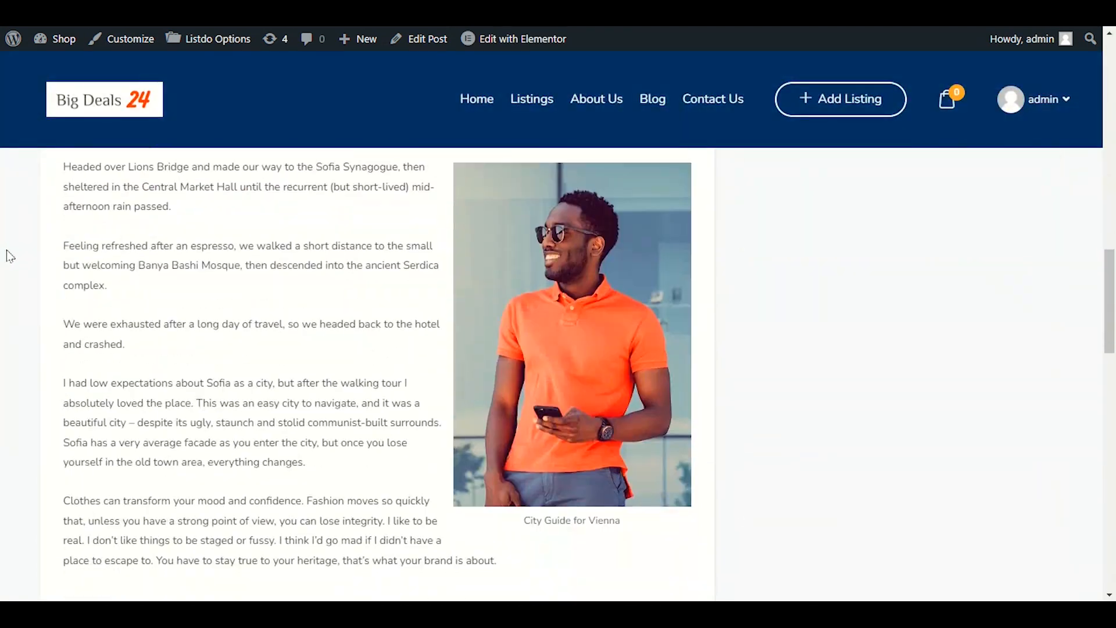
pyautogui.scroll(-3, 10, 248)
pyautogui.scroll(3, 10, 249)
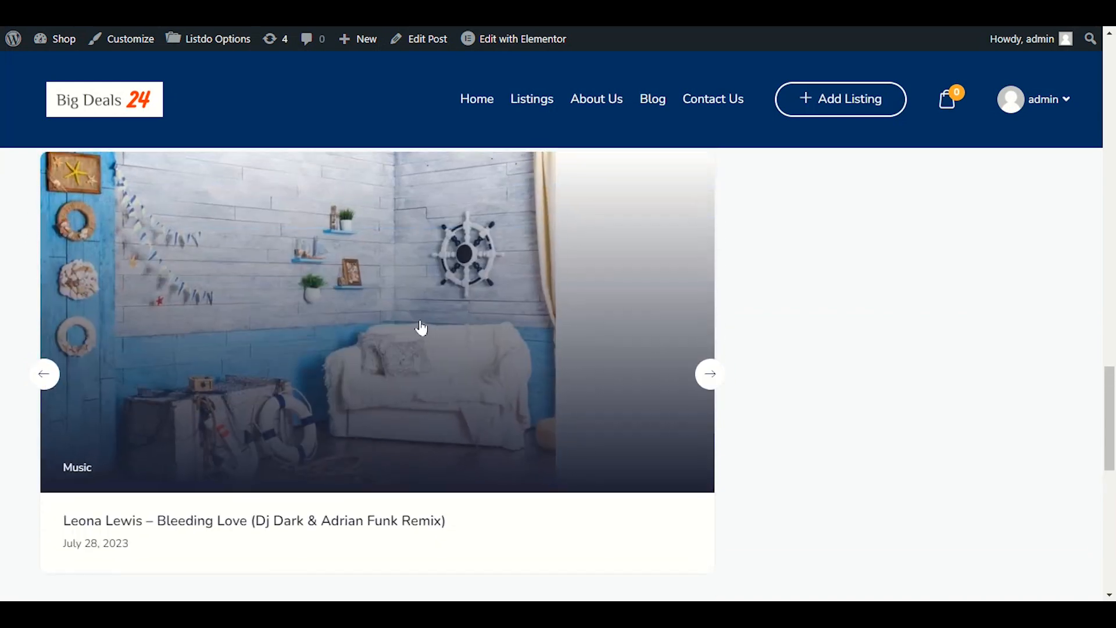
# - Advance the related posts carousel below the article and review the rest of the post page
pyautogui.click(709, 377)
pyautogui.click(709, 378)
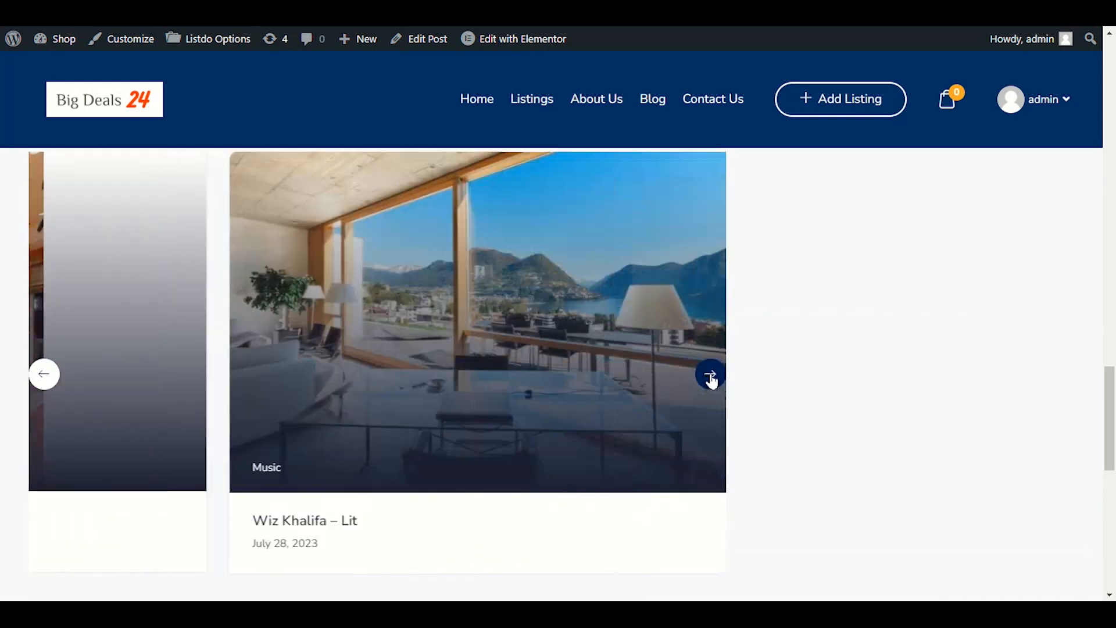
pyautogui.scroll(-3, 693, 344)
pyautogui.scroll(-3, 565, 239)
pyautogui.scroll(20, 565, 238)
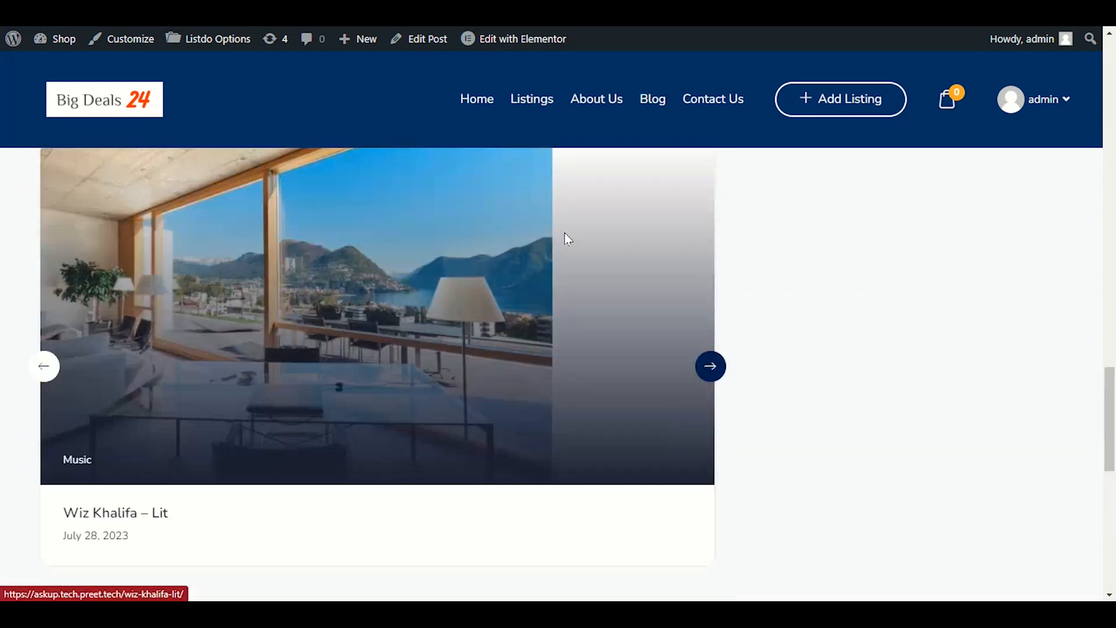
pyautogui.scroll(10, 565, 238)
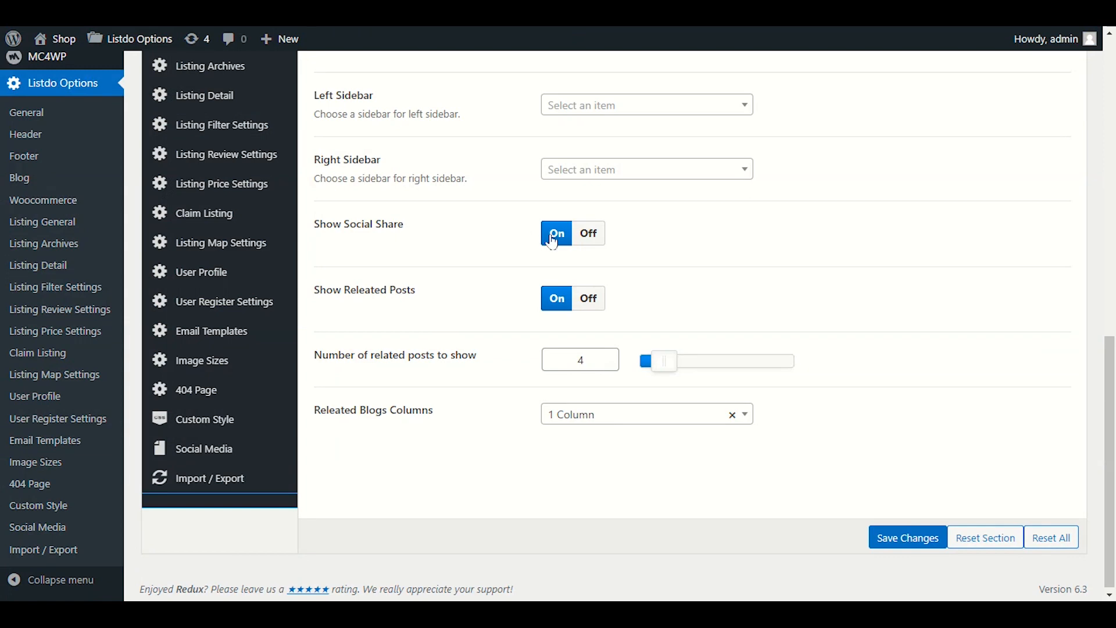
# - Open the Woocommerce section of the Listdo theme options
pyautogui.scroll(5, 537, 249)
pyautogui.click(229, 319)
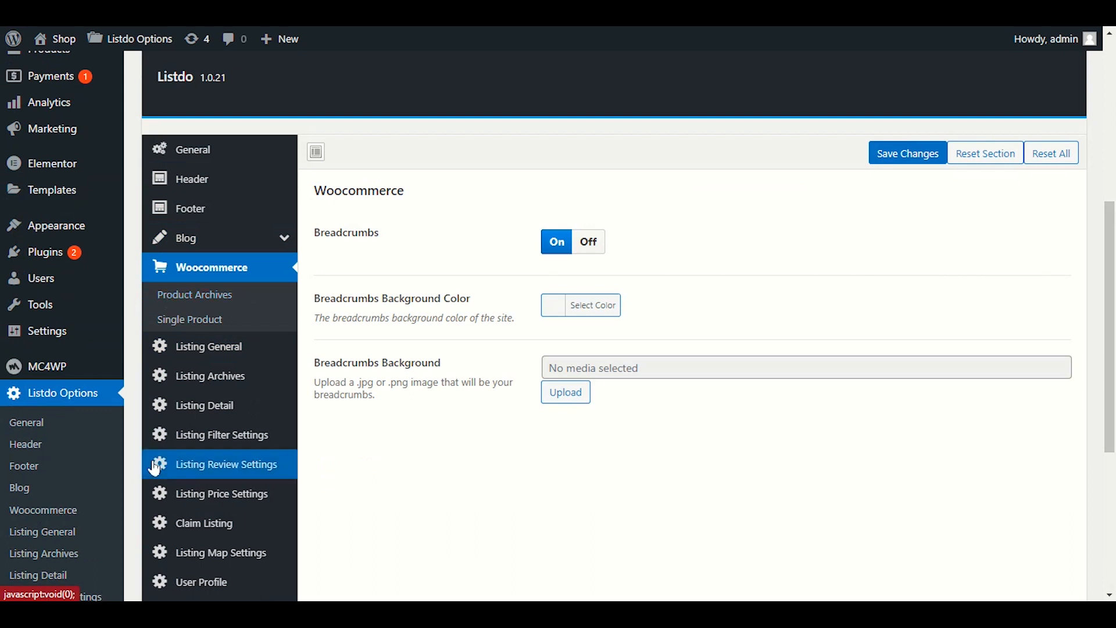
# - Set the Archive Product Layout under Product Archives to Main Content - Right Sidebar
pyautogui.click(231, 304)
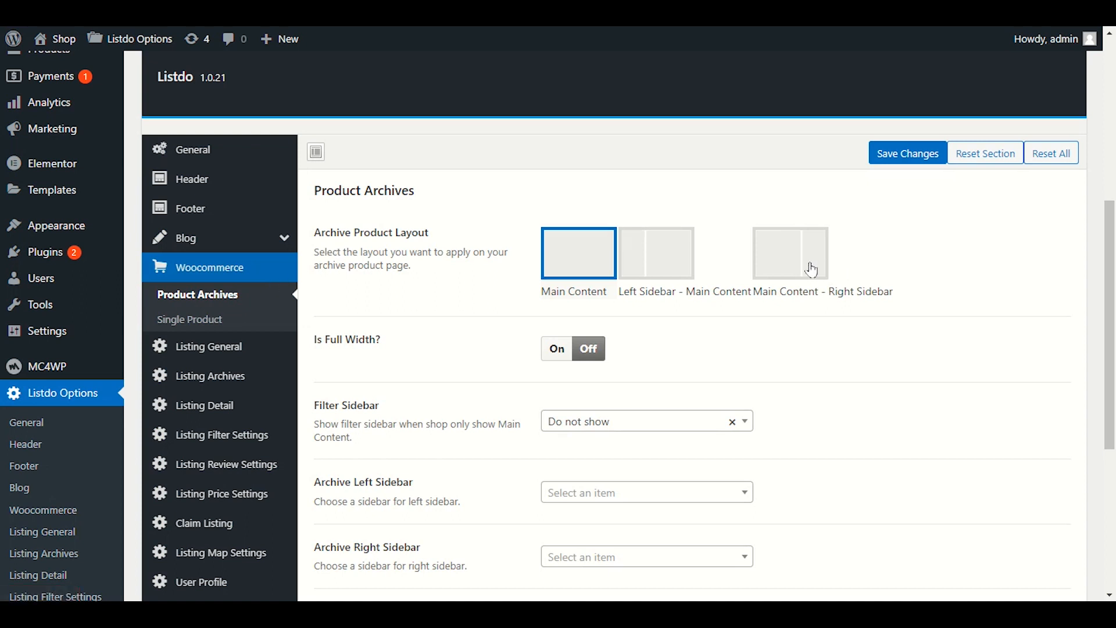
pyautogui.click(803, 277)
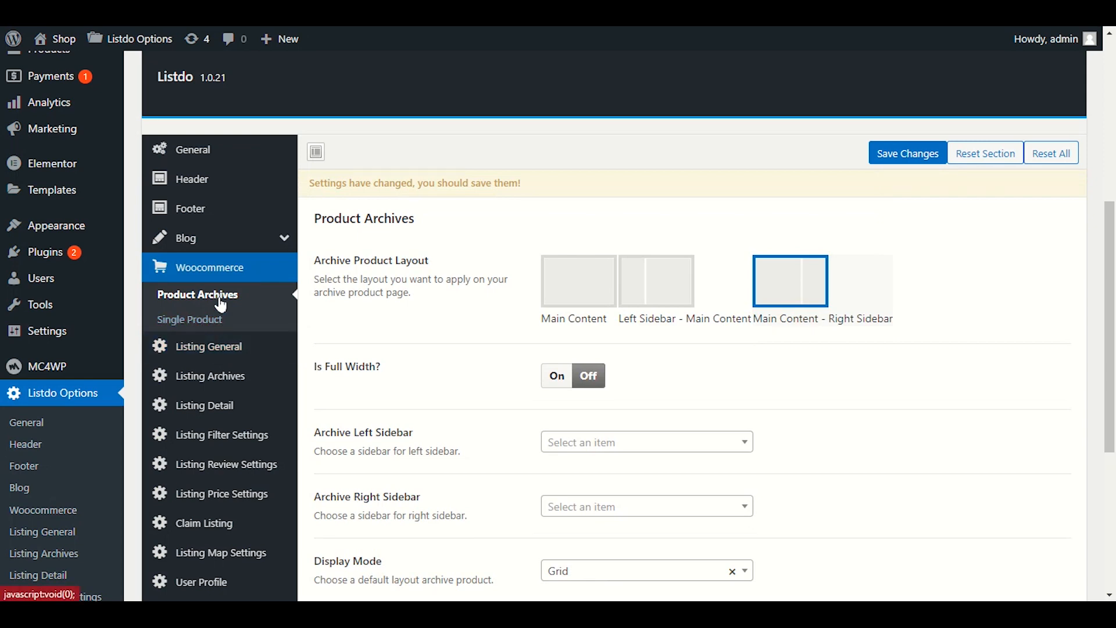
# - Open the list of all products in a new tab and look over the first products
pyautogui.scroll(4, 217, 302)
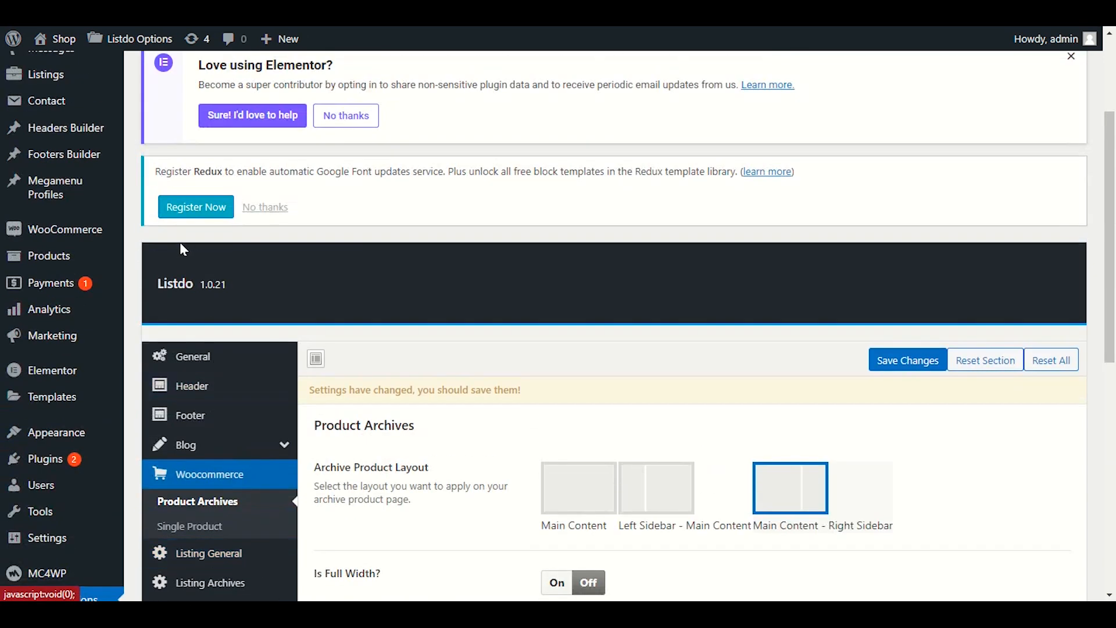
pyautogui.moveTo(32, 258)
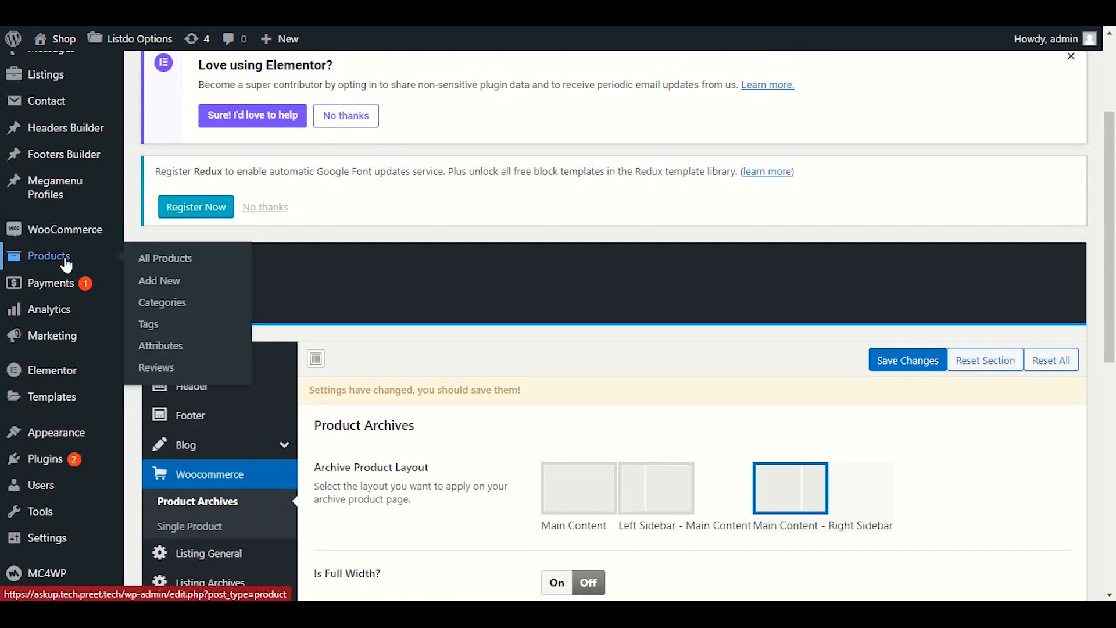
pyautogui.rightClick(150, 257)
pyautogui.click(162, 271)
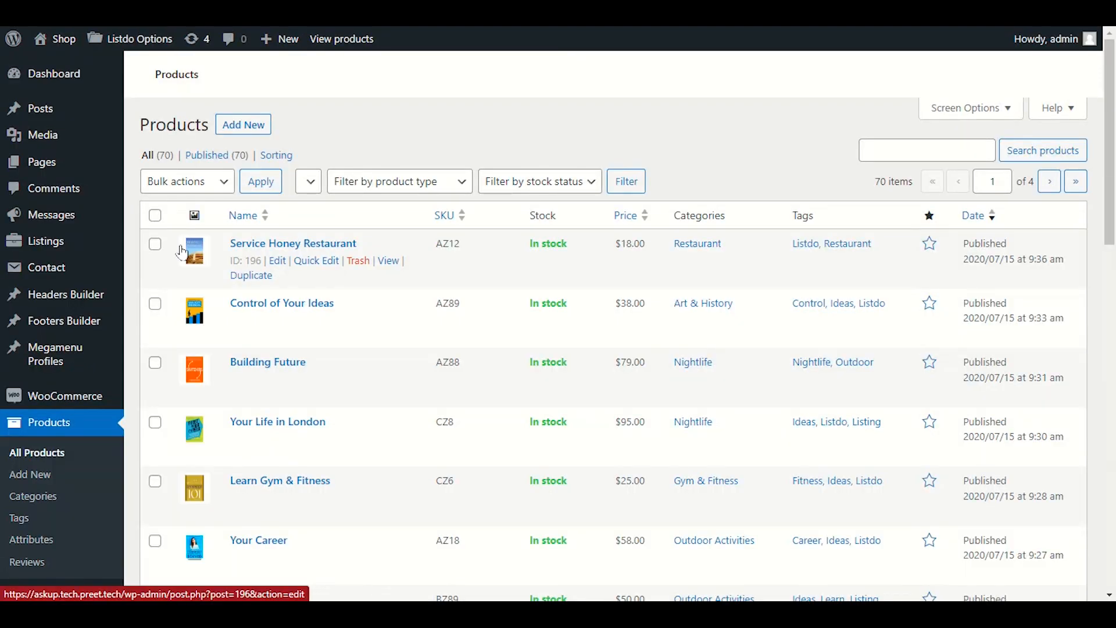
pyautogui.click(182, 251)
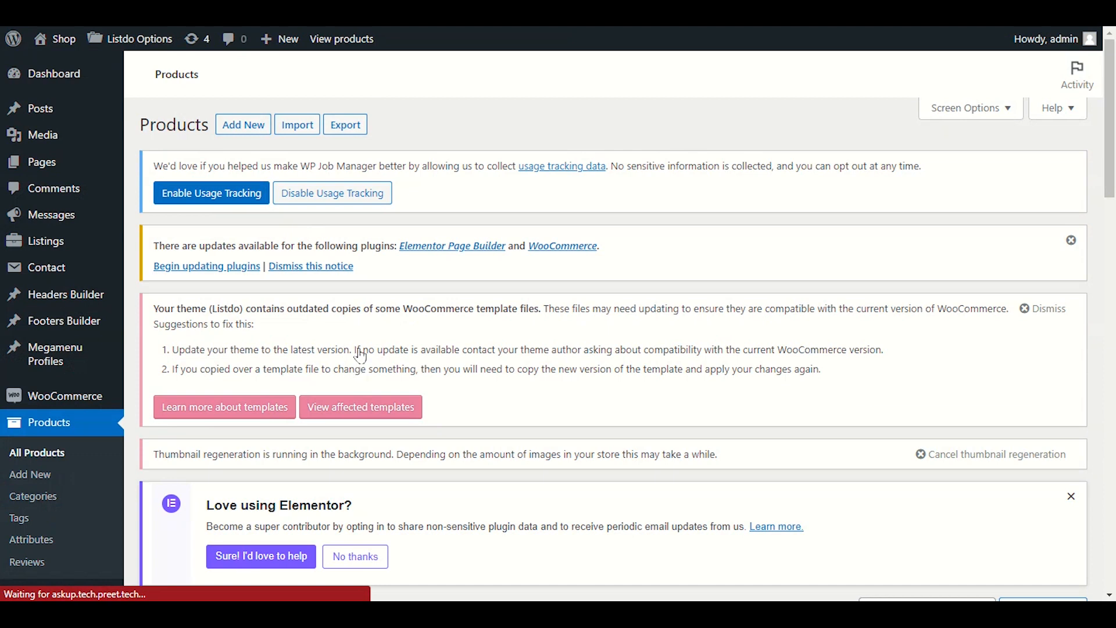
pyautogui.scroll(-7, 391, 308)
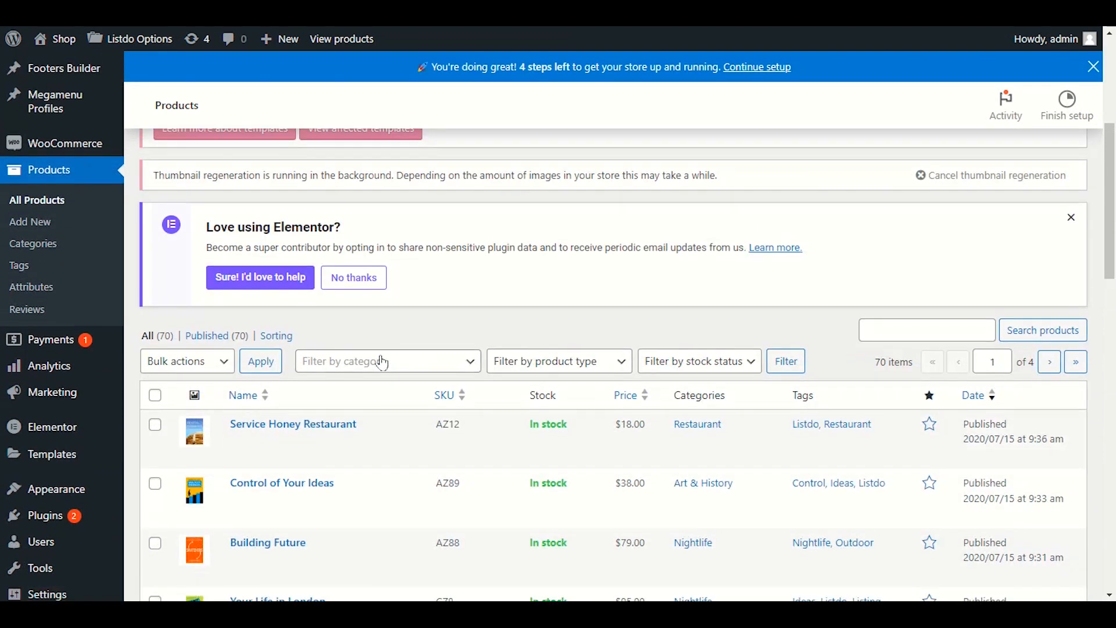
pyautogui.scroll(1, 381, 362)
pyautogui.scroll(-2, 377, 360)
pyautogui.moveTo(302, 398)
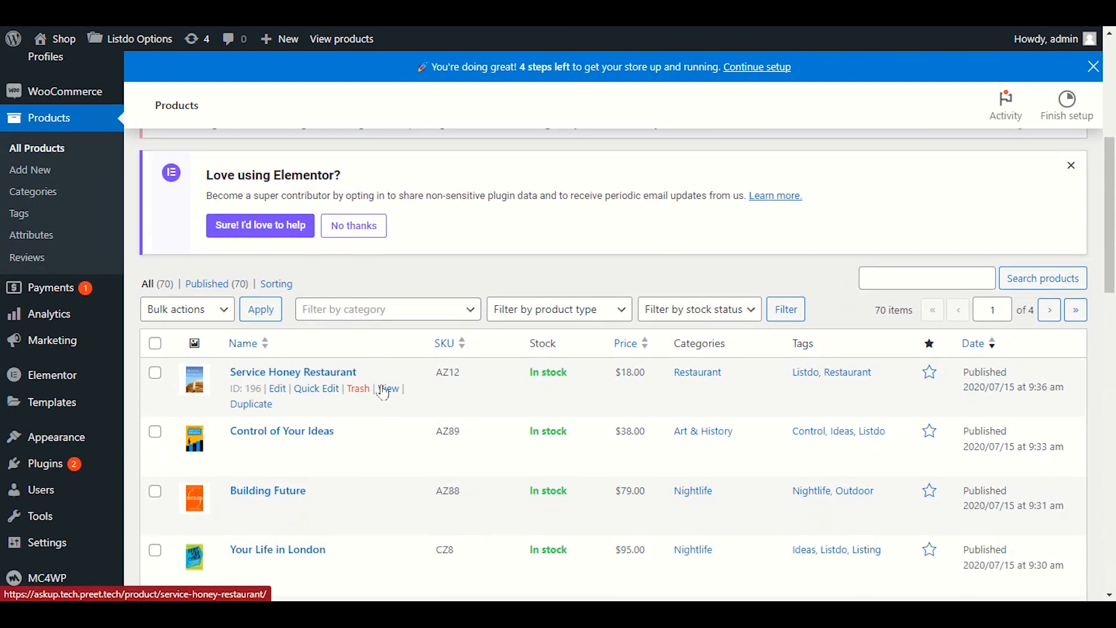
pyautogui.scroll(6, 384, 393)
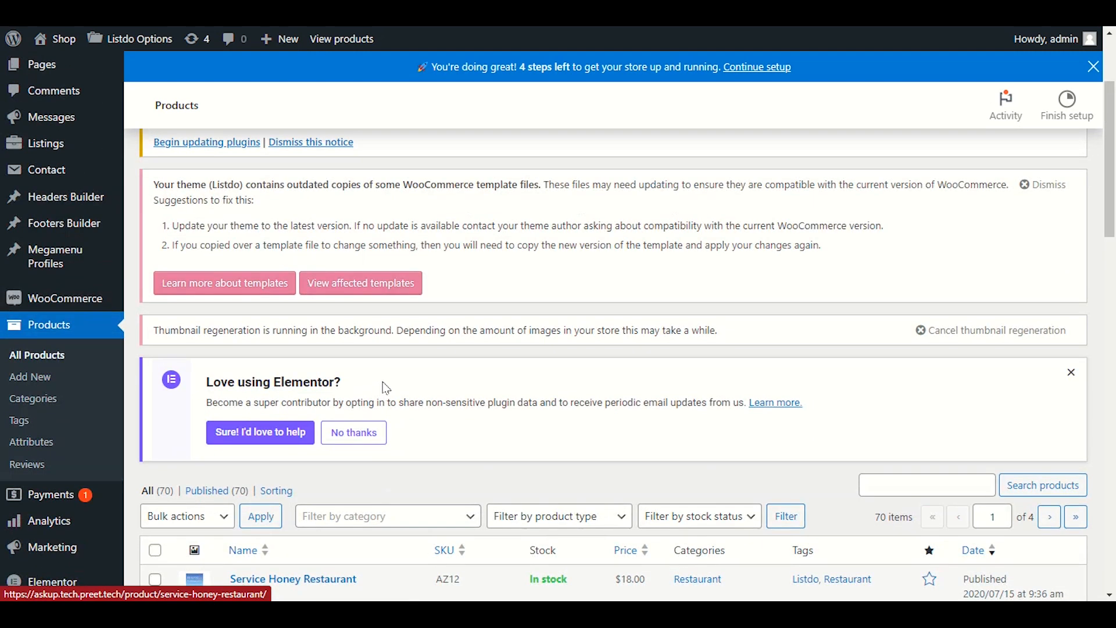
# - Open the list of all pages and look through its first page of entries
pyautogui.moveTo(72, 163)
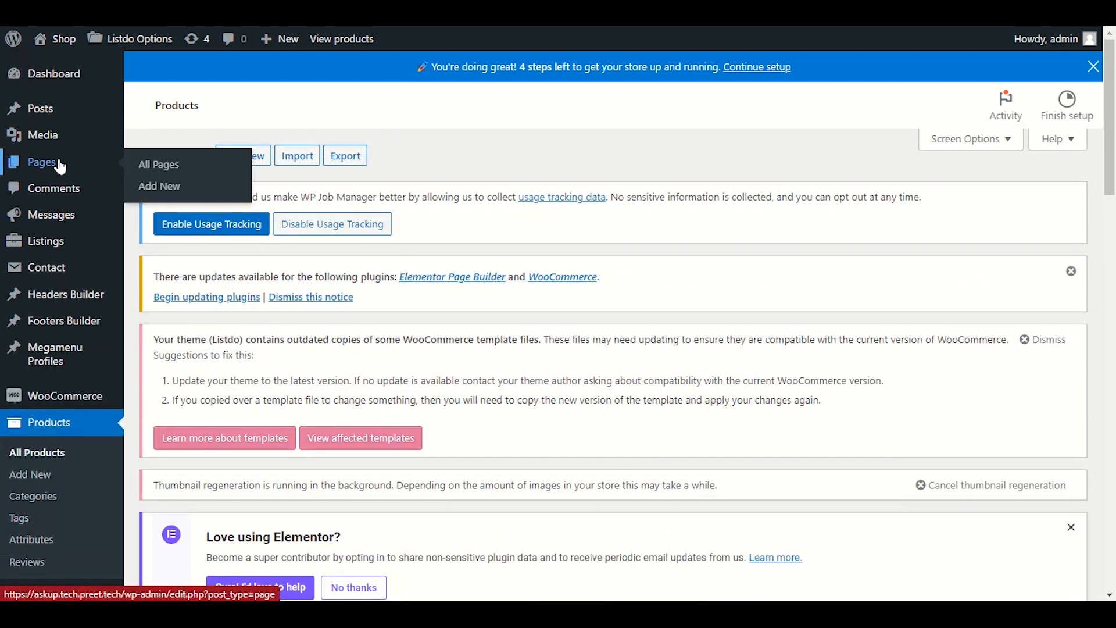
pyautogui.click(162, 163)
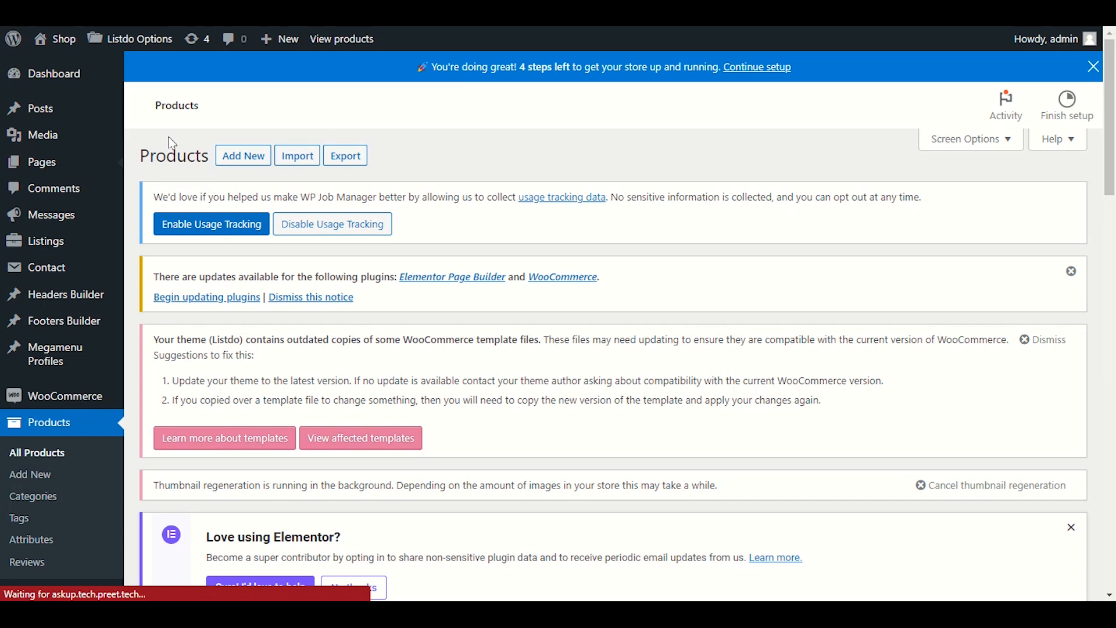
pyautogui.scroll(-10, 459, 228)
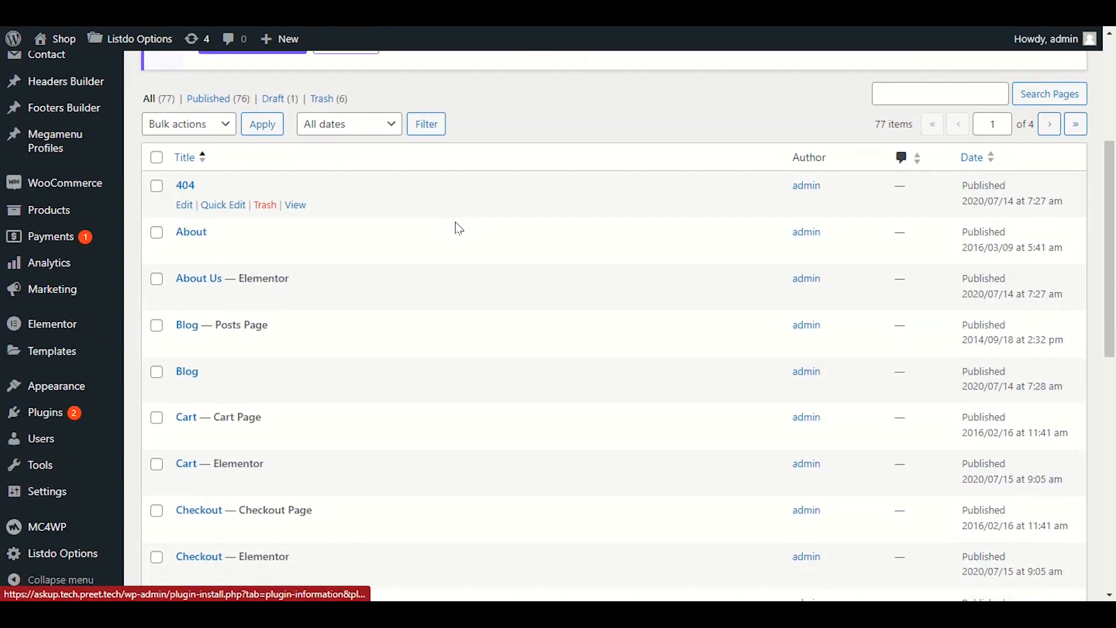
pyautogui.scroll(-4, 459, 228)
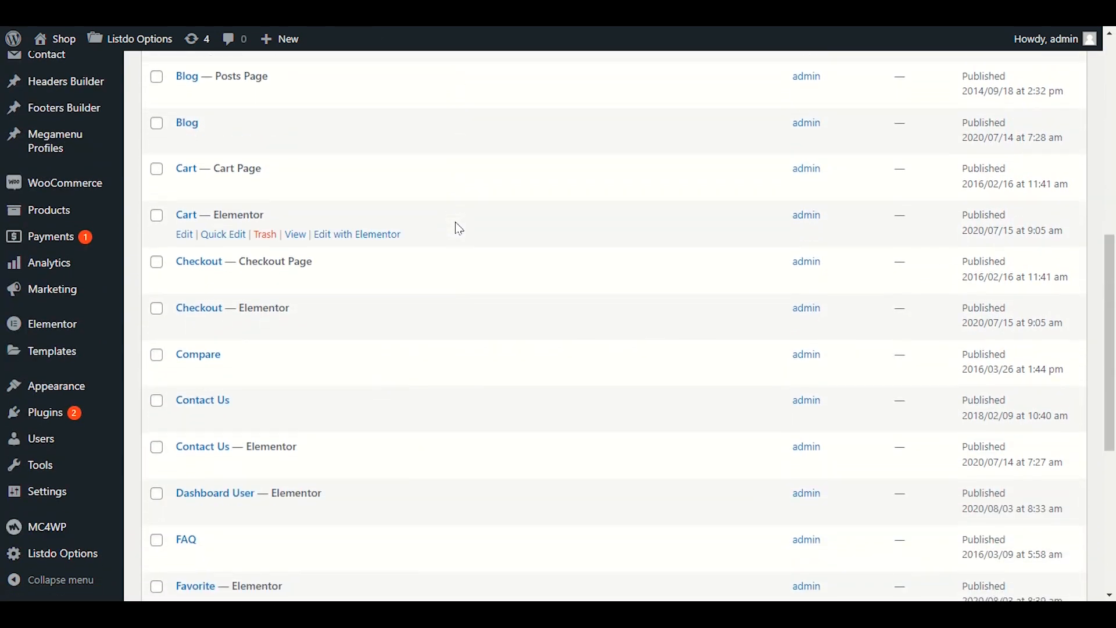
pyautogui.scroll(-6, 459, 228)
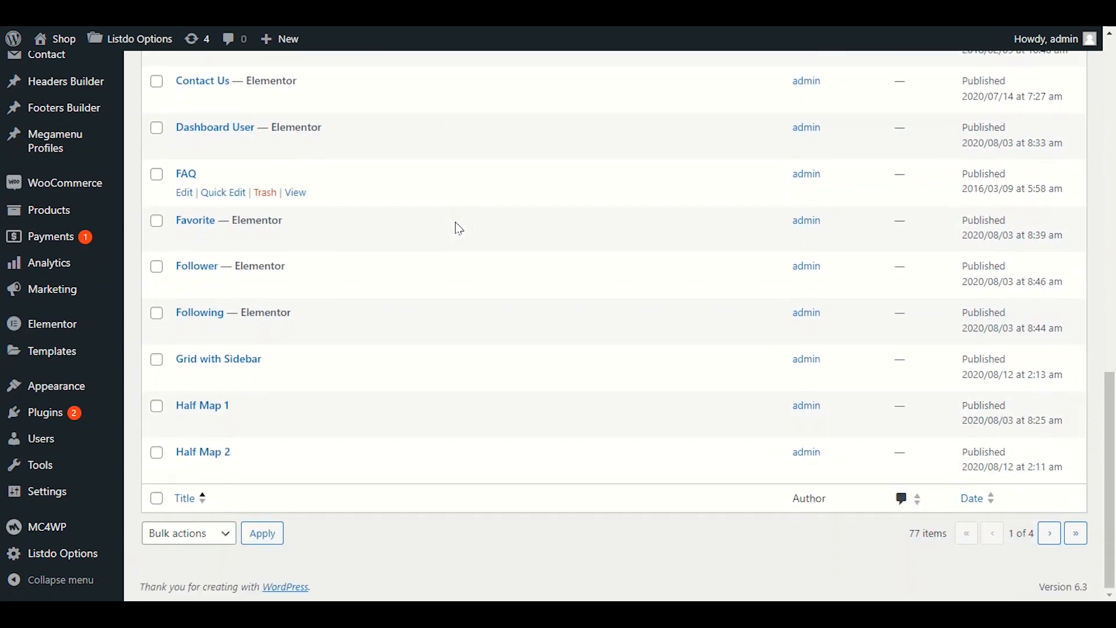
# - Browse to the third page of the page list and open the live My Listings page in a new tab
pyautogui.click(1046, 540)
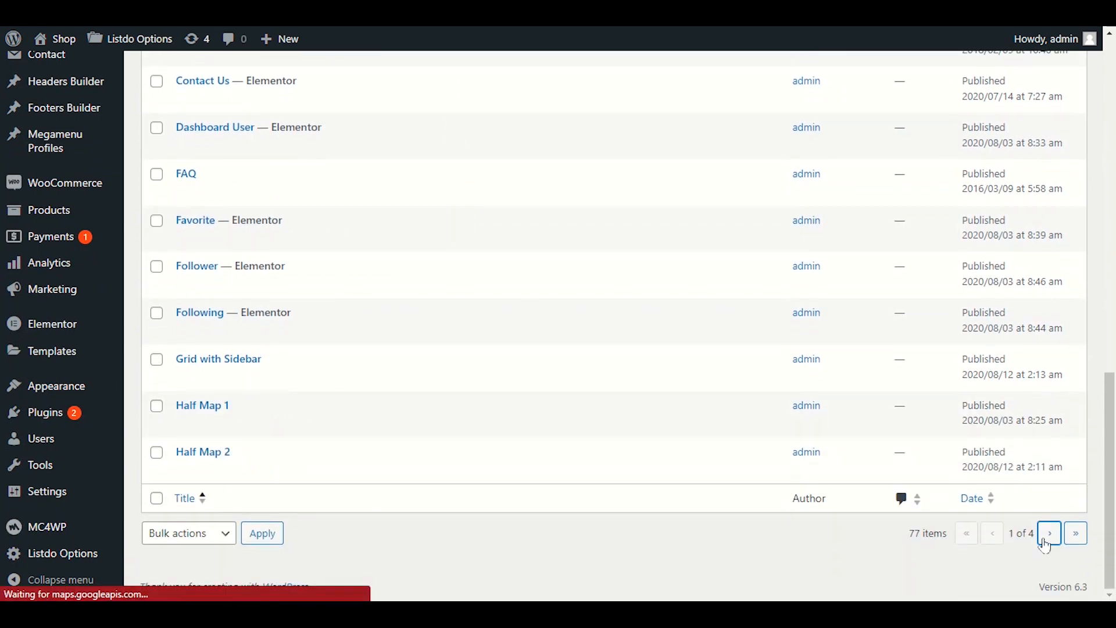
pyautogui.scroll(-4, 494, 311)
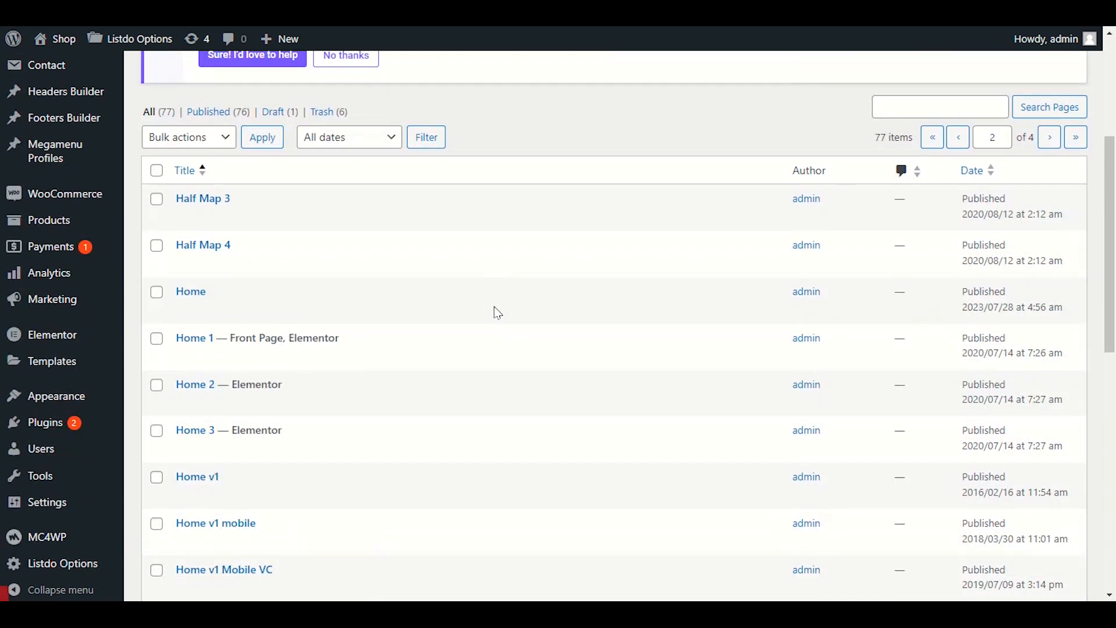
pyautogui.scroll(-8, 497, 313)
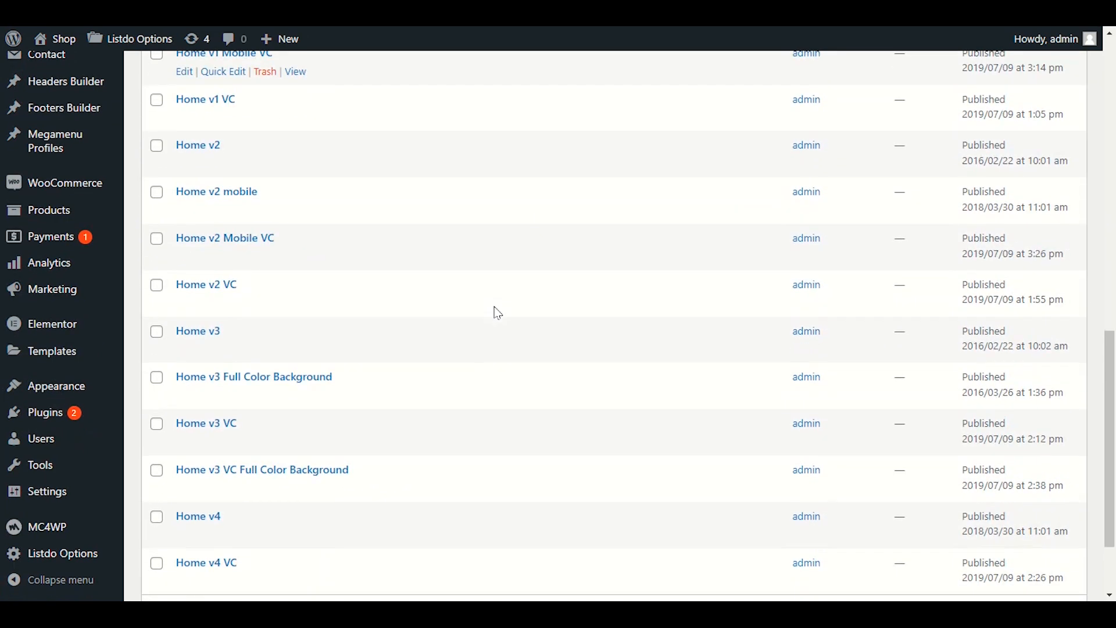
pyautogui.scroll(-2, 498, 312)
pyautogui.click(1050, 533)
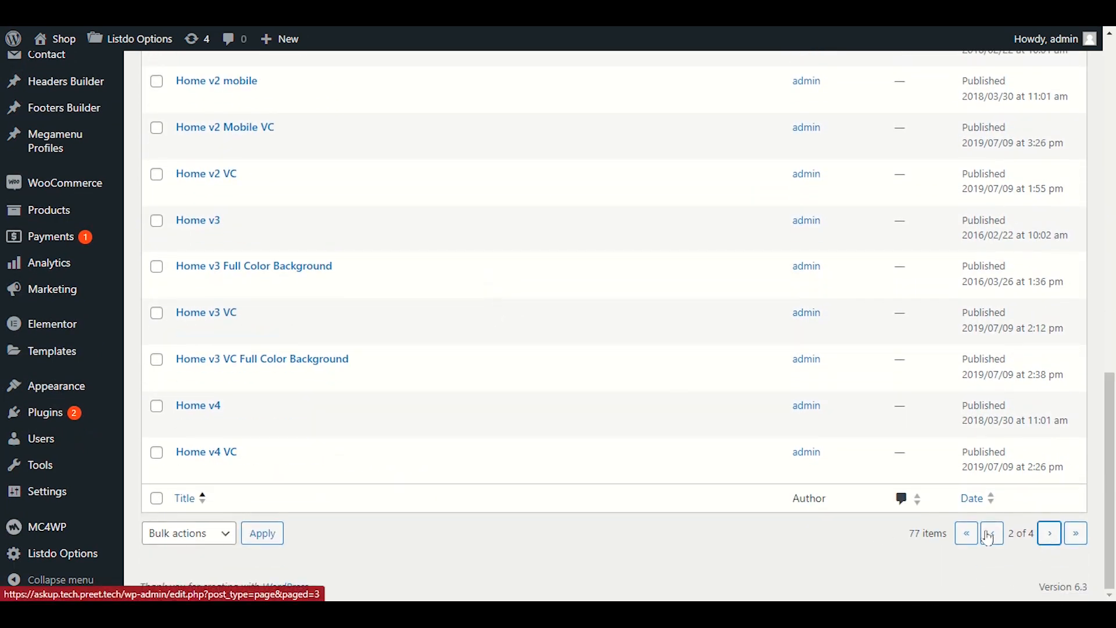
pyautogui.scroll(-10, 482, 445)
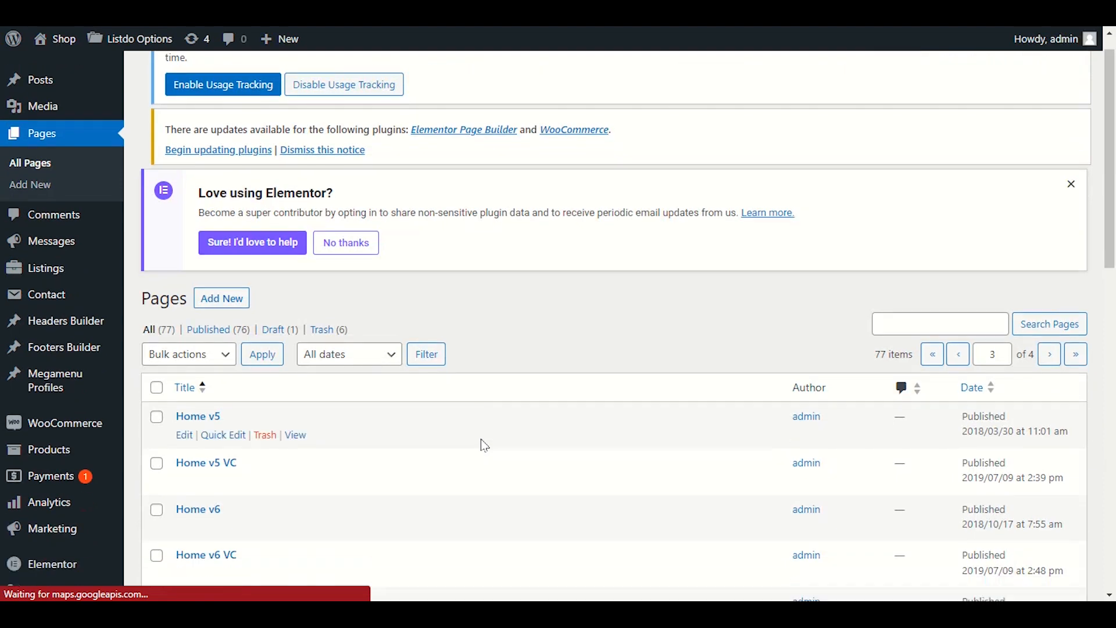
pyautogui.scroll(-4, 480, 442)
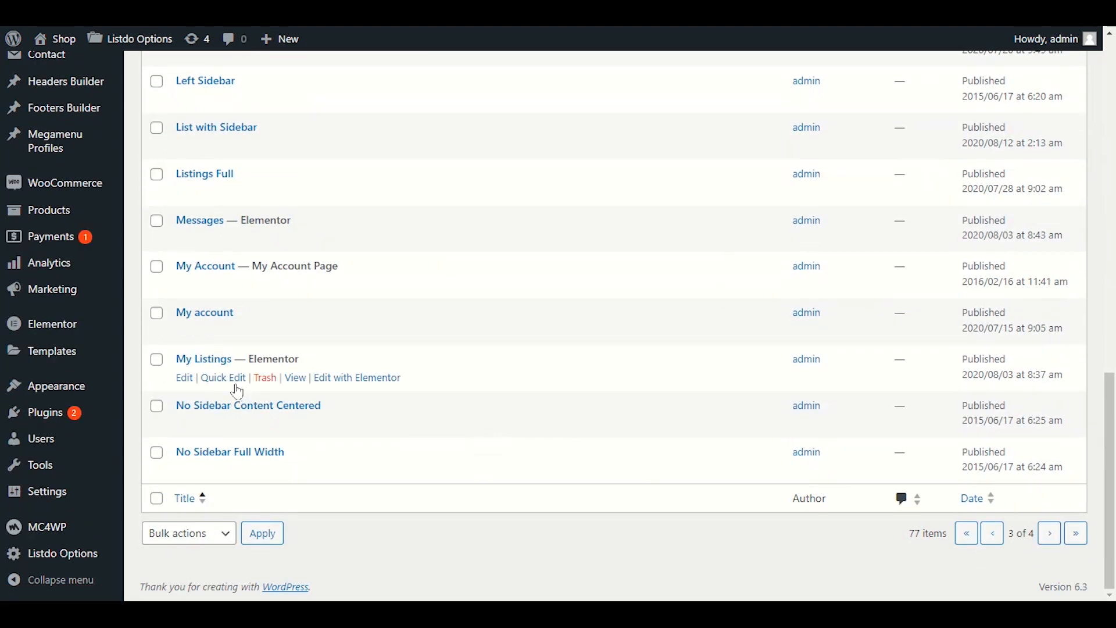
pyautogui.rightClick(296, 379)
pyautogui.click(343, 394)
# - Return to the Listdo theme options and review the Product Archives settings
pyautogui.click(187, 11)
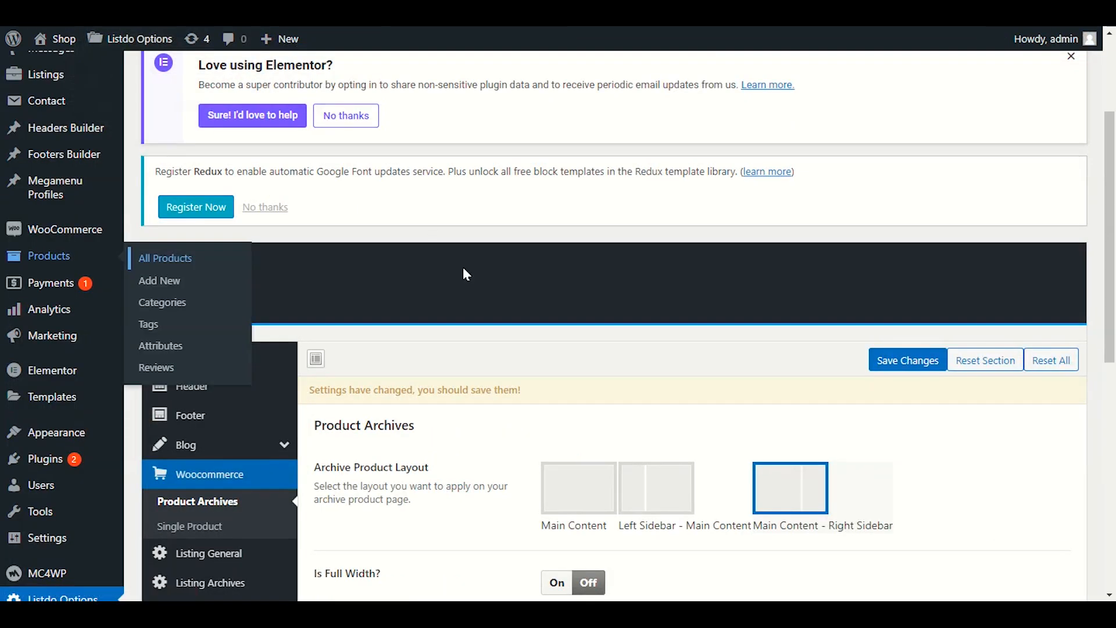
pyautogui.scroll(-3, 464, 269)
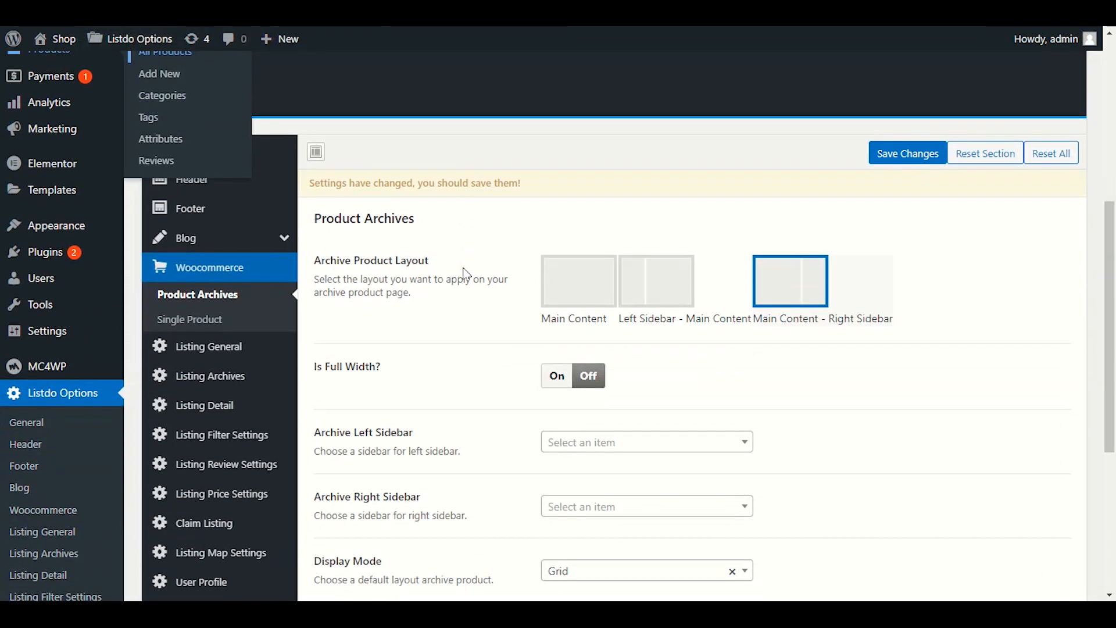
pyautogui.scroll(2, 465, 273)
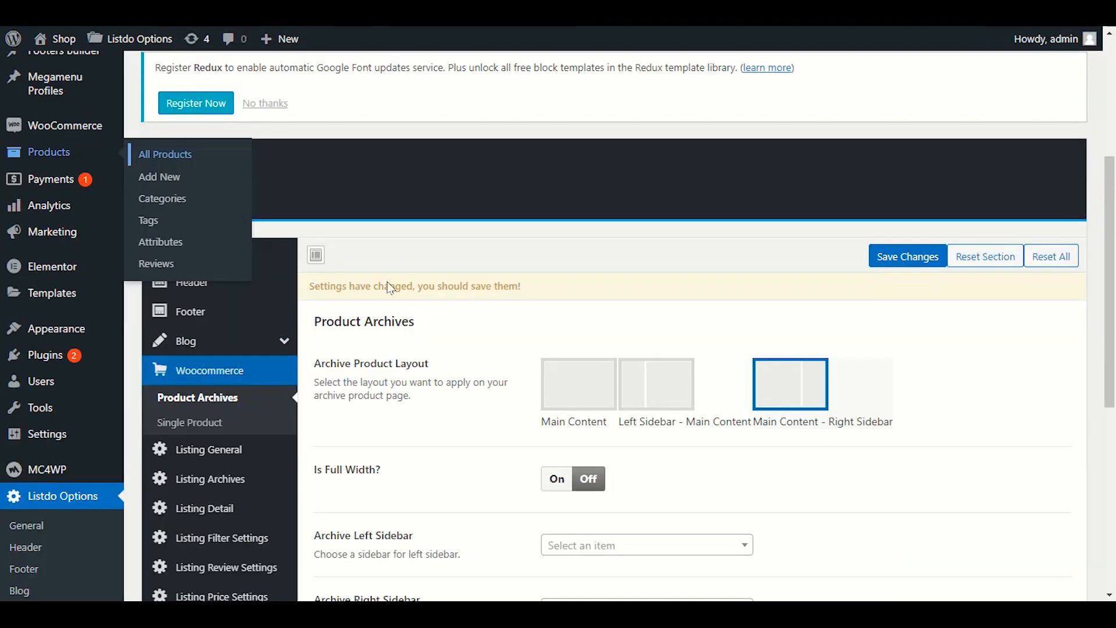
pyautogui.scroll(-3, 437, 425)
pyautogui.scroll(3, 431, 432)
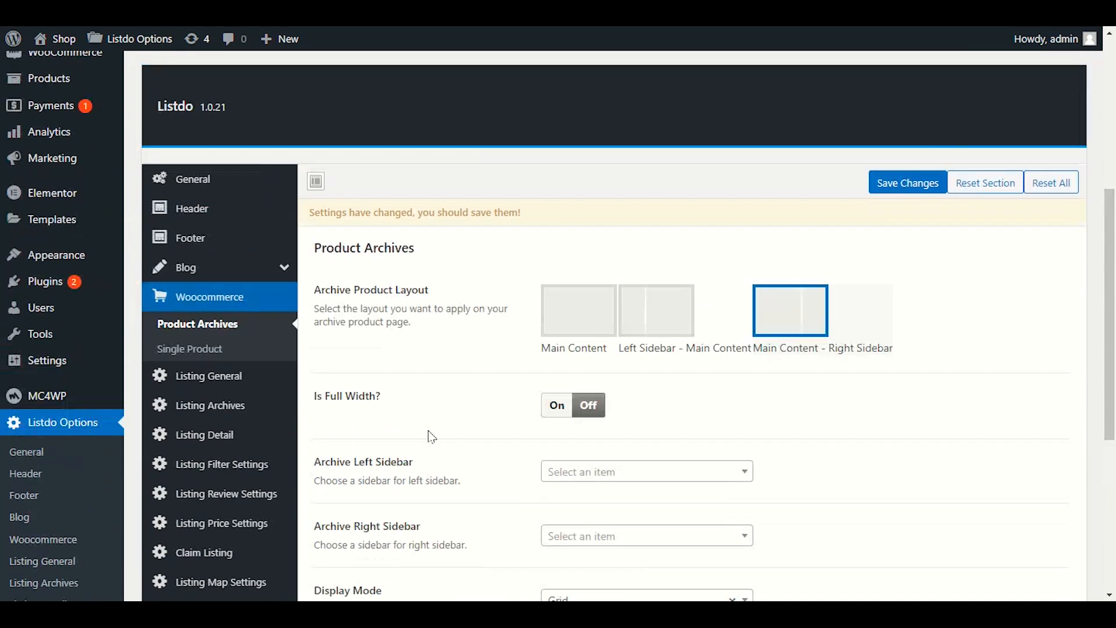
# - Compare the Single Product options with the Product Archives options
pyautogui.click(221, 377)
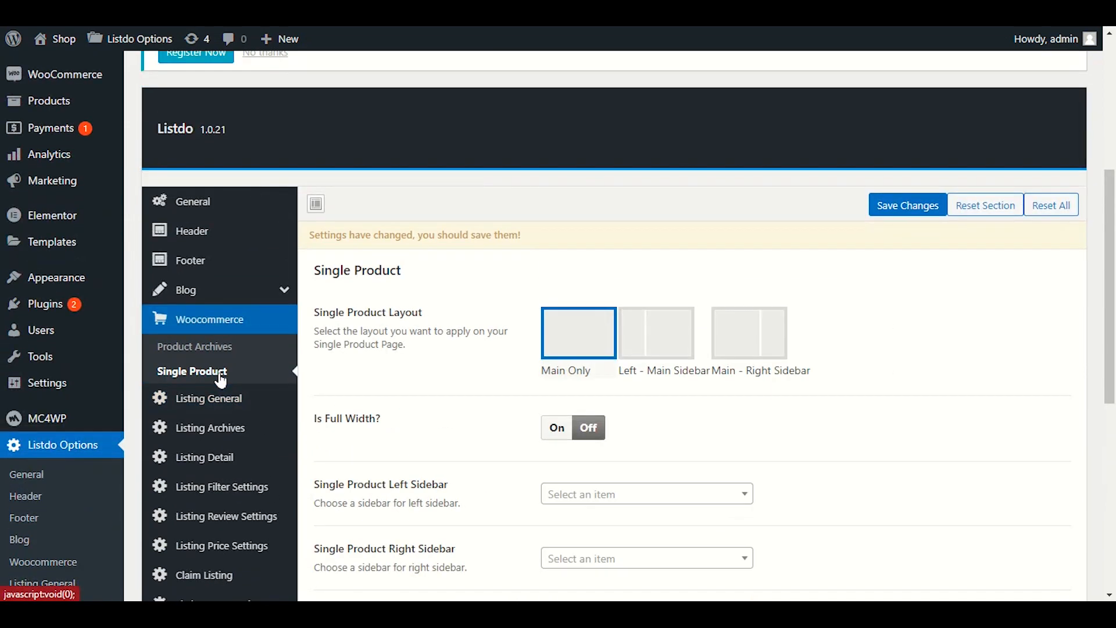
pyautogui.click(200, 347)
pyautogui.click(206, 373)
# - Set Number Fields in the Listing General region settings to 2 Fields and save the changes
pyautogui.click(208, 397)
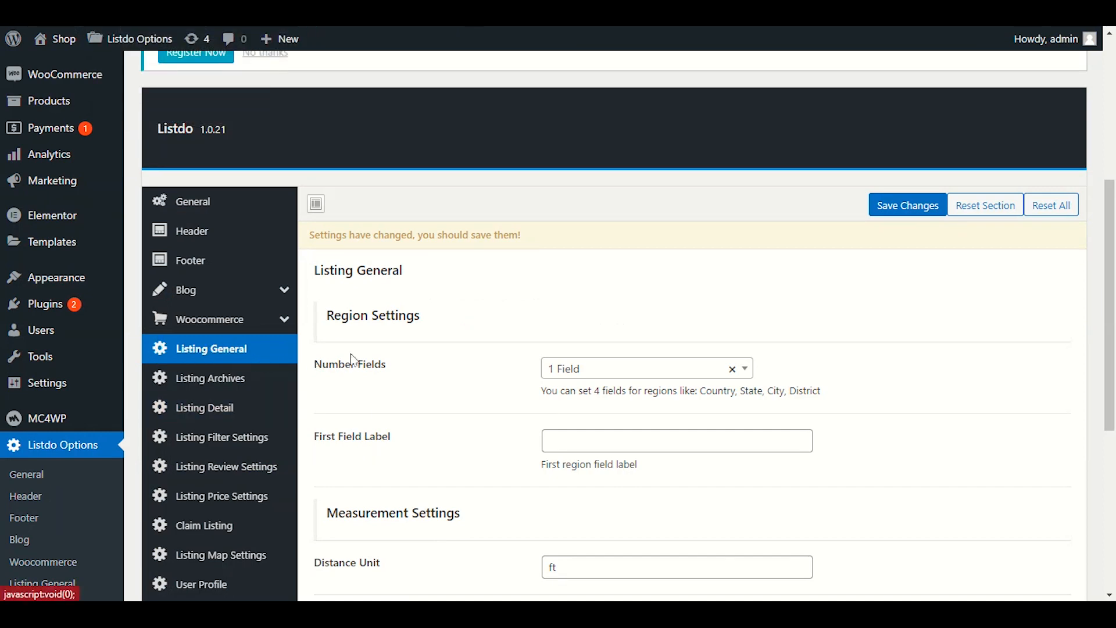
pyautogui.scroll(-2, 354, 360)
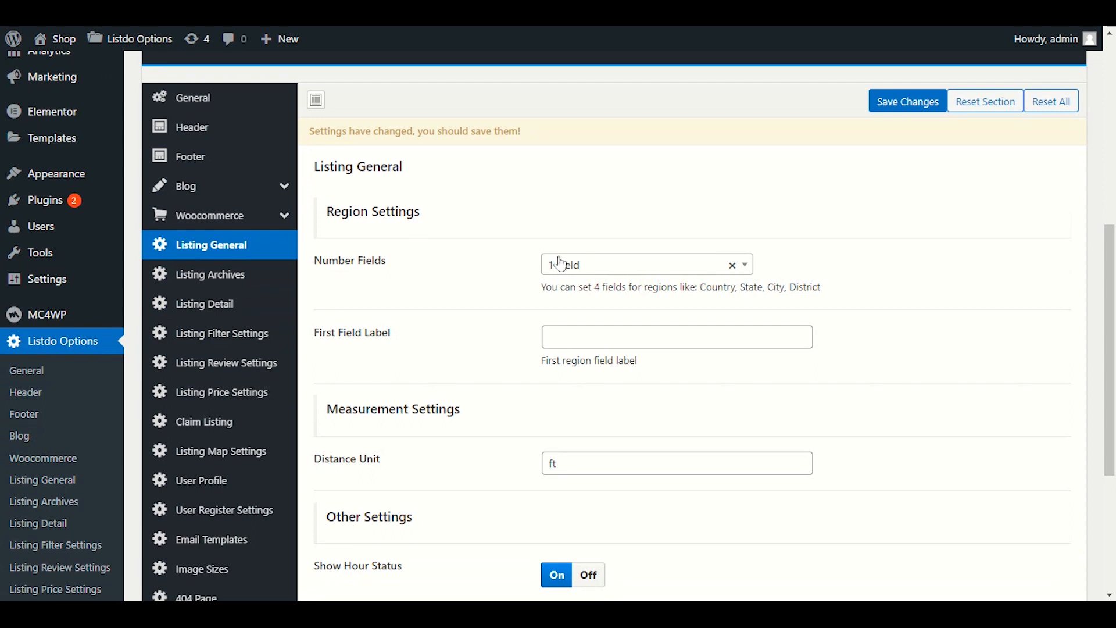
pyautogui.click(562, 265)
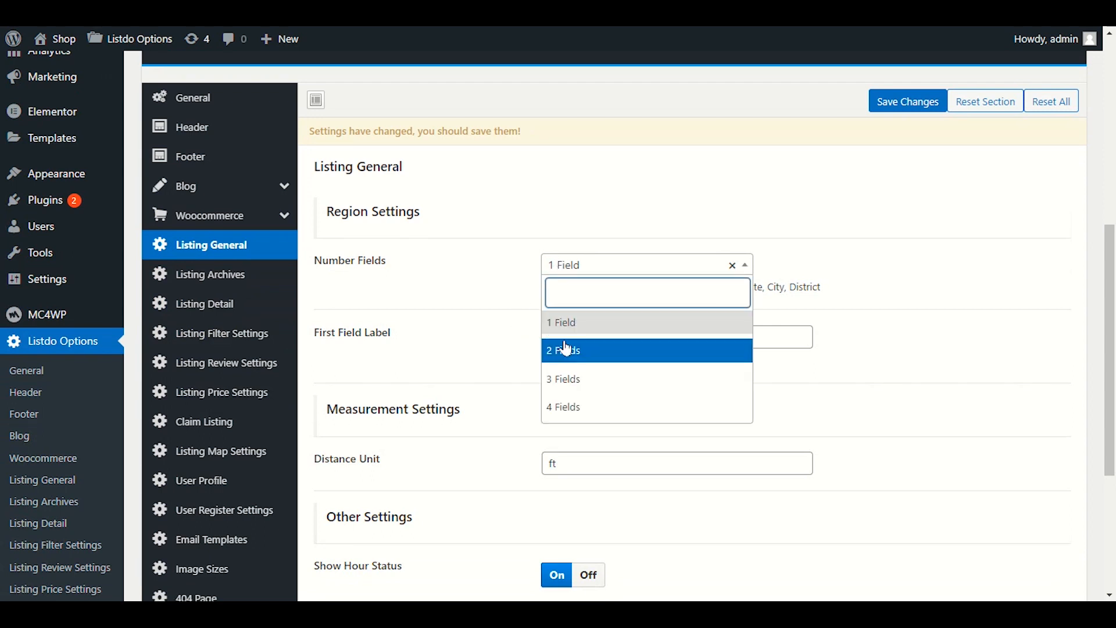
pyautogui.click(564, 347)
pyautogui.click(906, 102)
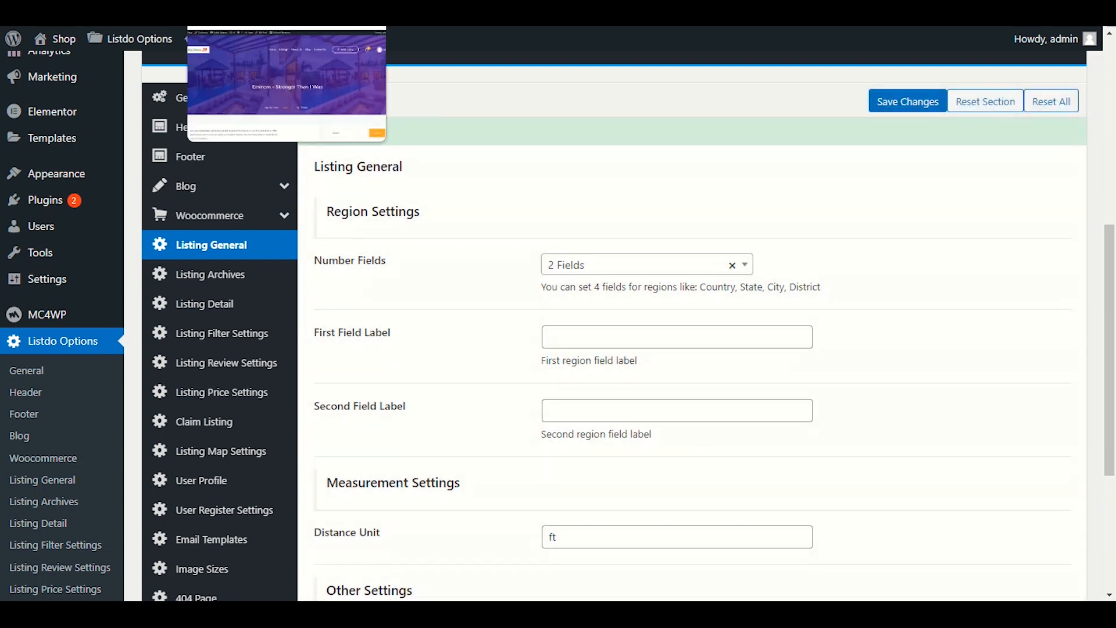
# - Look through the open site tabs for the live My Listings page and reload it
pyautogui.click(244, 27)
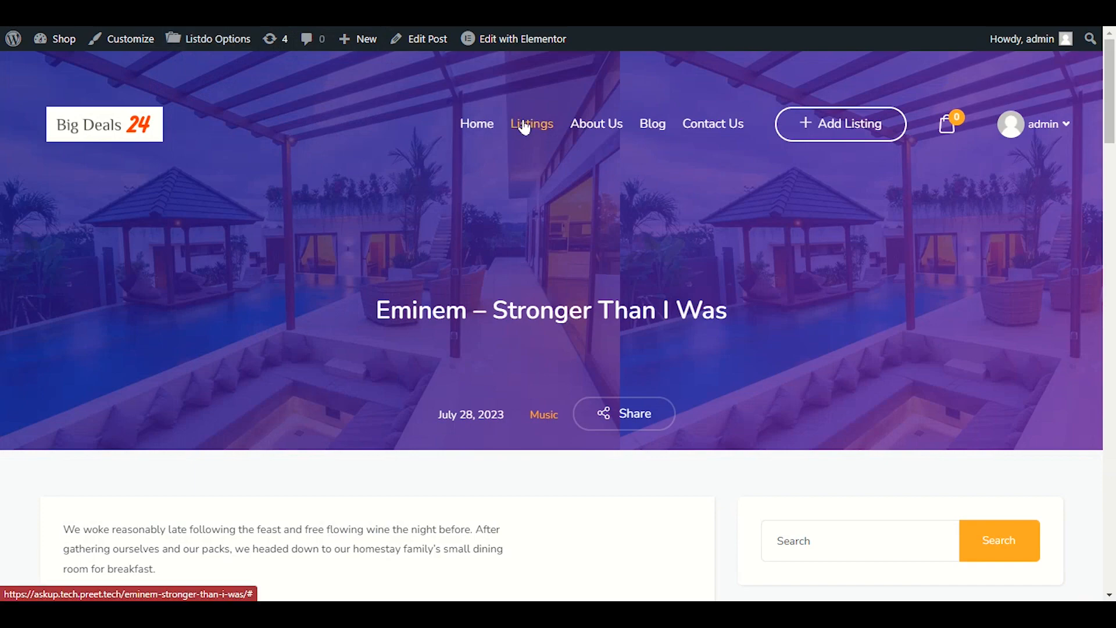
pyautogui.scroll(-20, 491, 166)
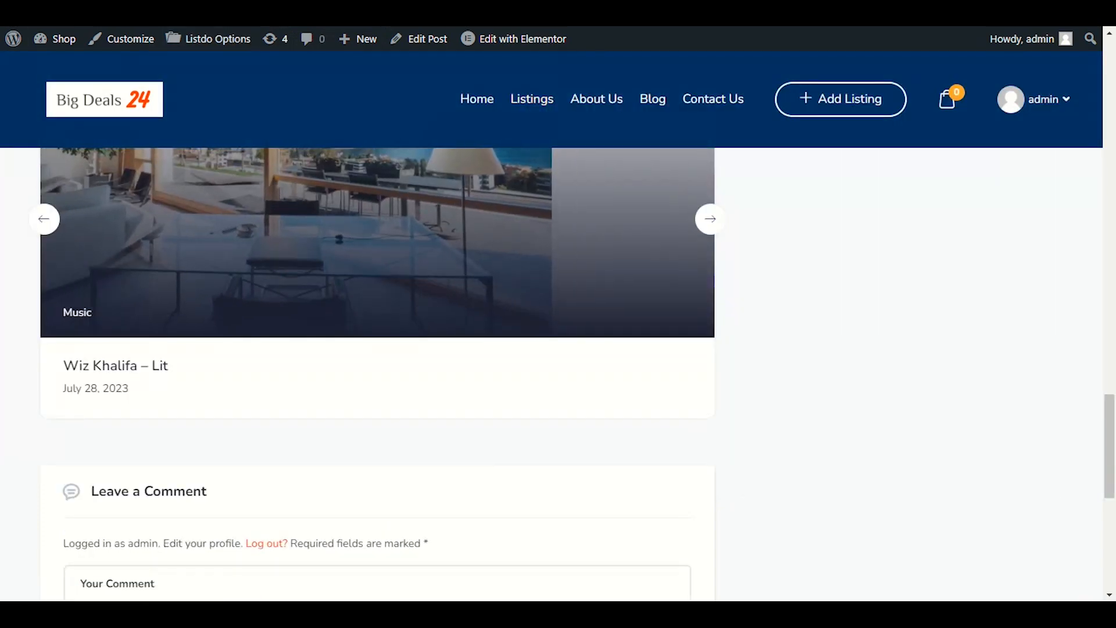
pyautogui.click(23, 27)
pyautogui.click(134, 26)
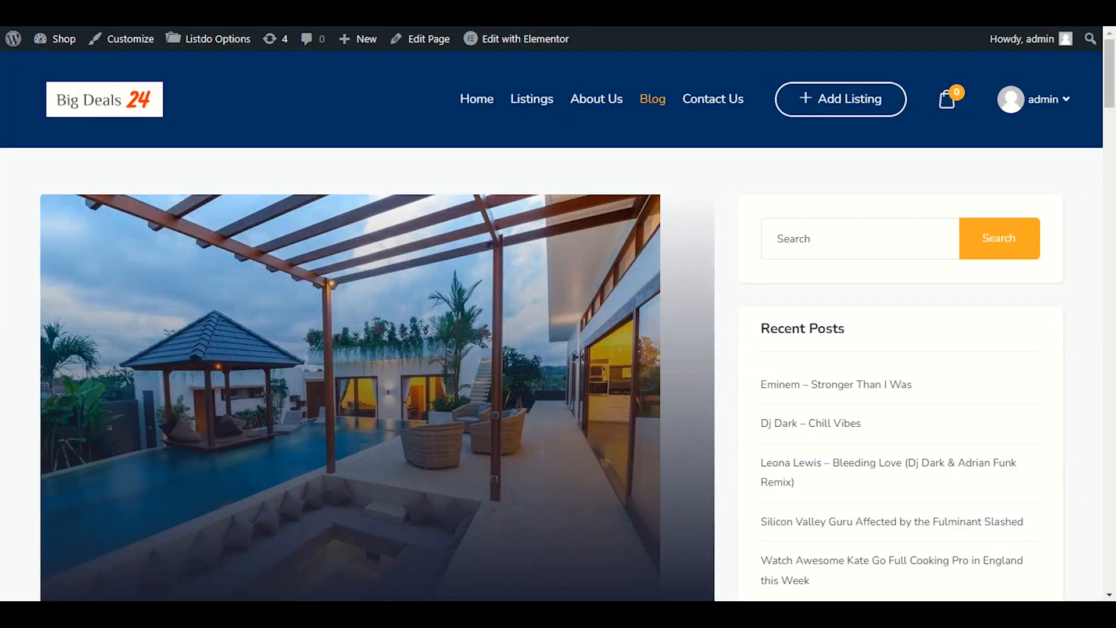
pyautogui.click(23, 27)
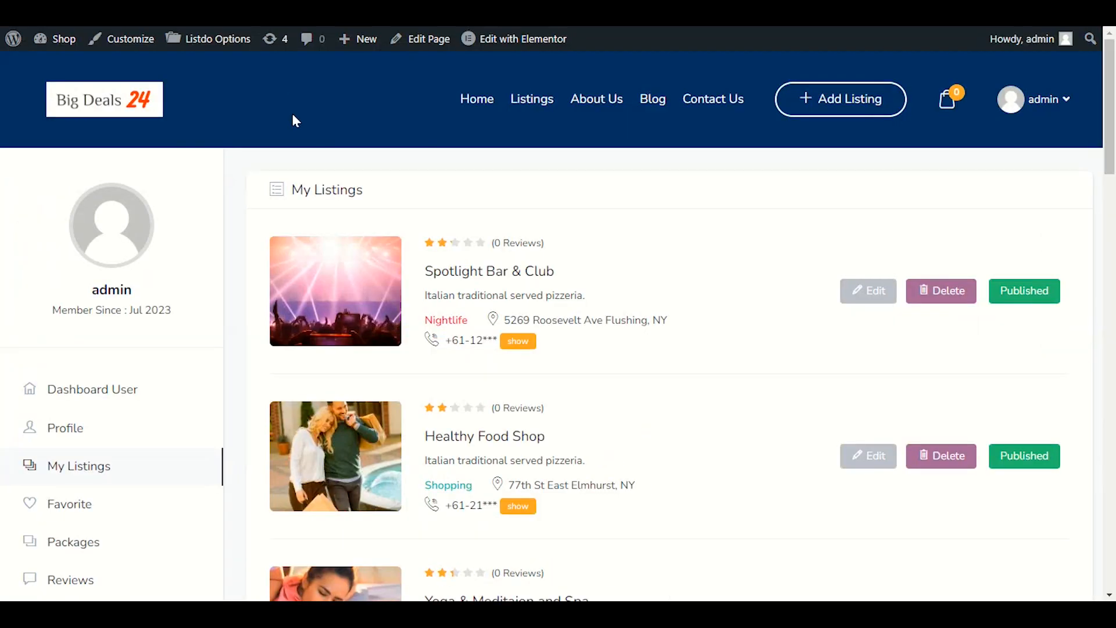
pyautogui.rightClick(293, 119)
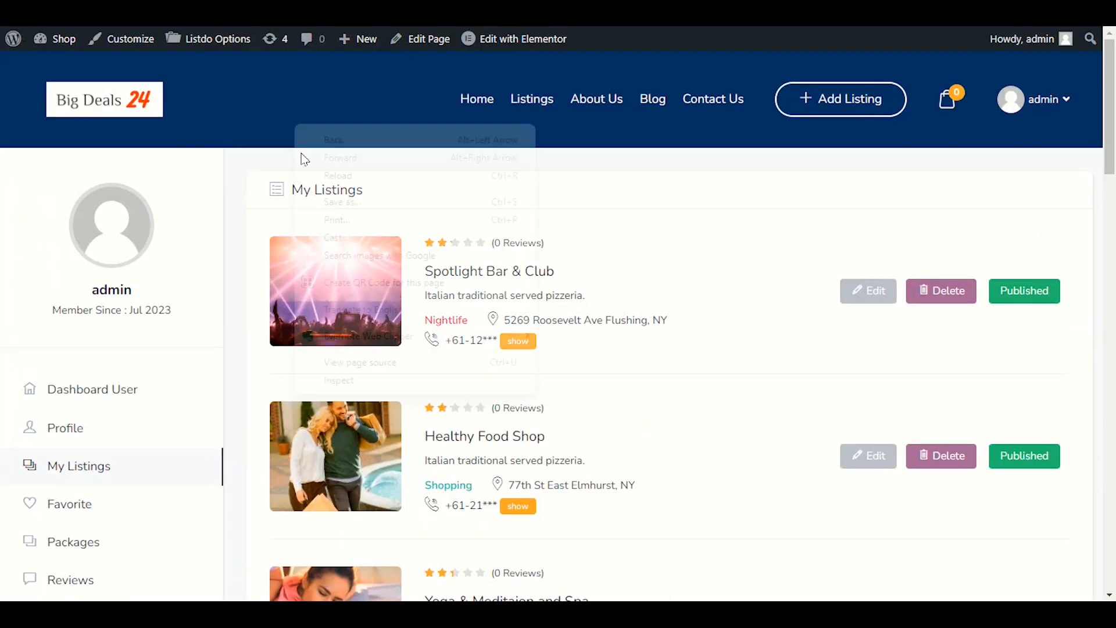
pyautogui.click(306, 171)
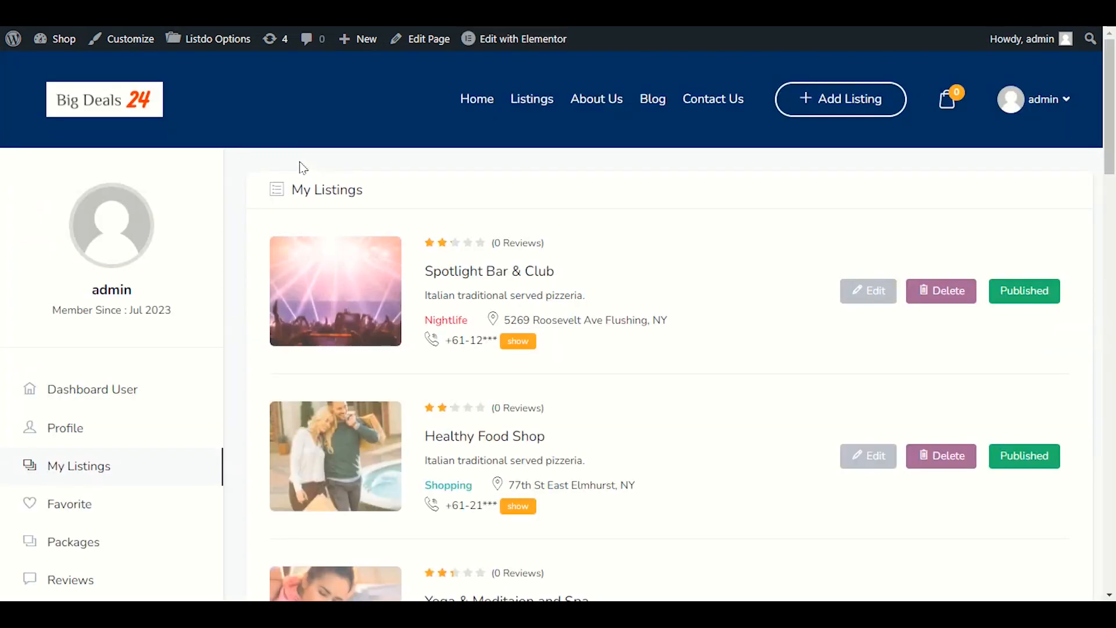
# - Review the listings on the live My Listings page, checking the Pages list tab in between
pyautogui.scroll(-5, 220, 235)
pyautogui.scroll(-20, 220, 235)
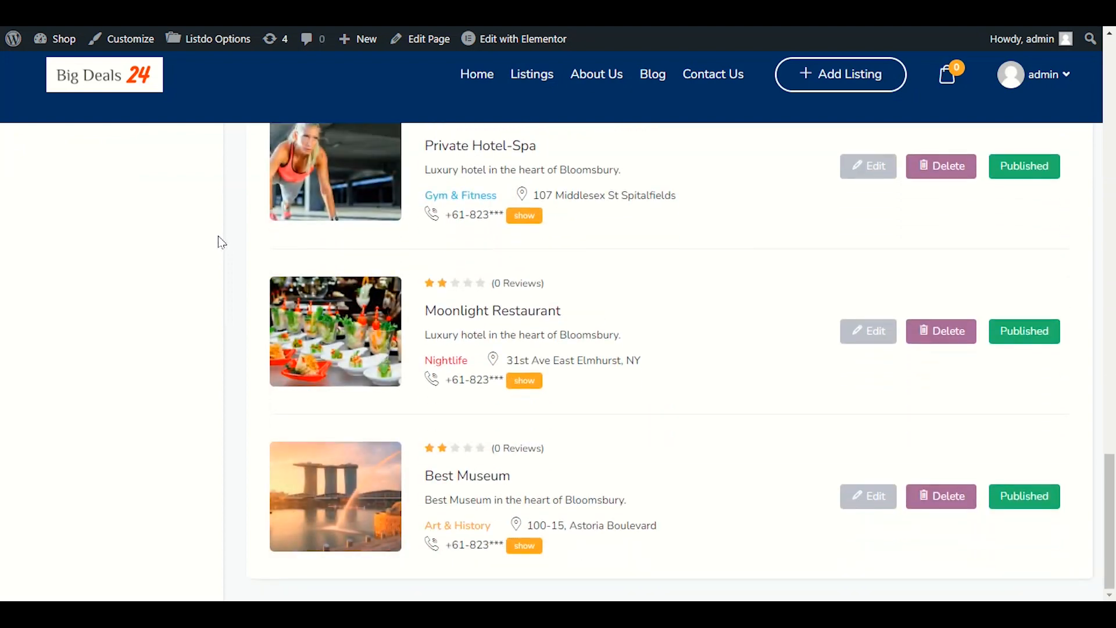
pyautogui.scroll(6, 220, 243)
pyautogui.hotkey('ctrl', 'shift', 'Tab')
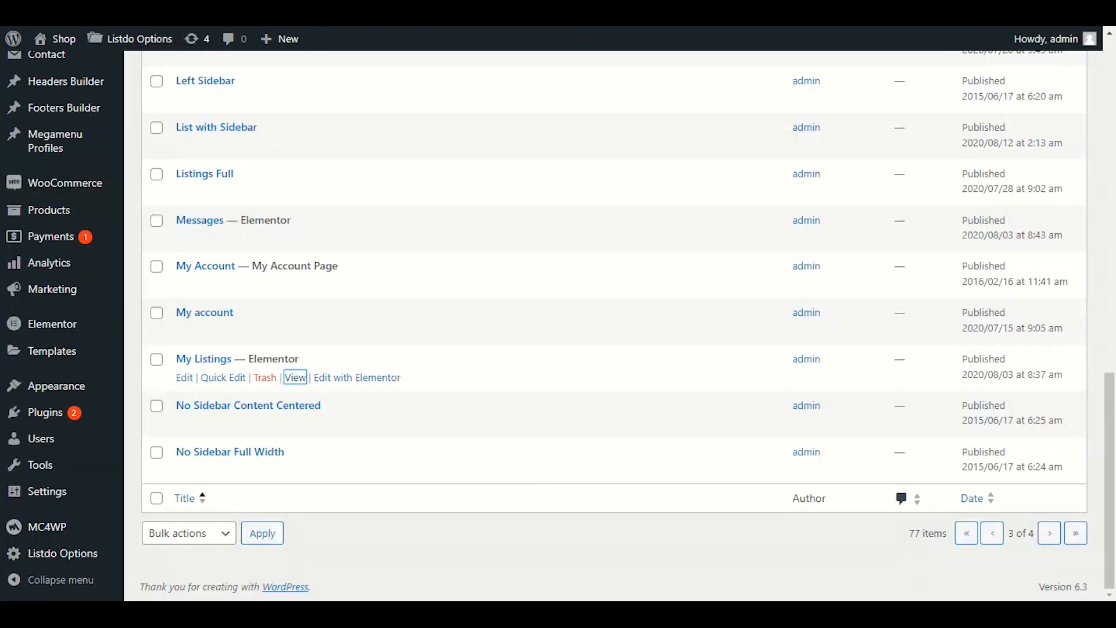
pyautogui.hotkey('ctrl', 'shift', 'Tab')
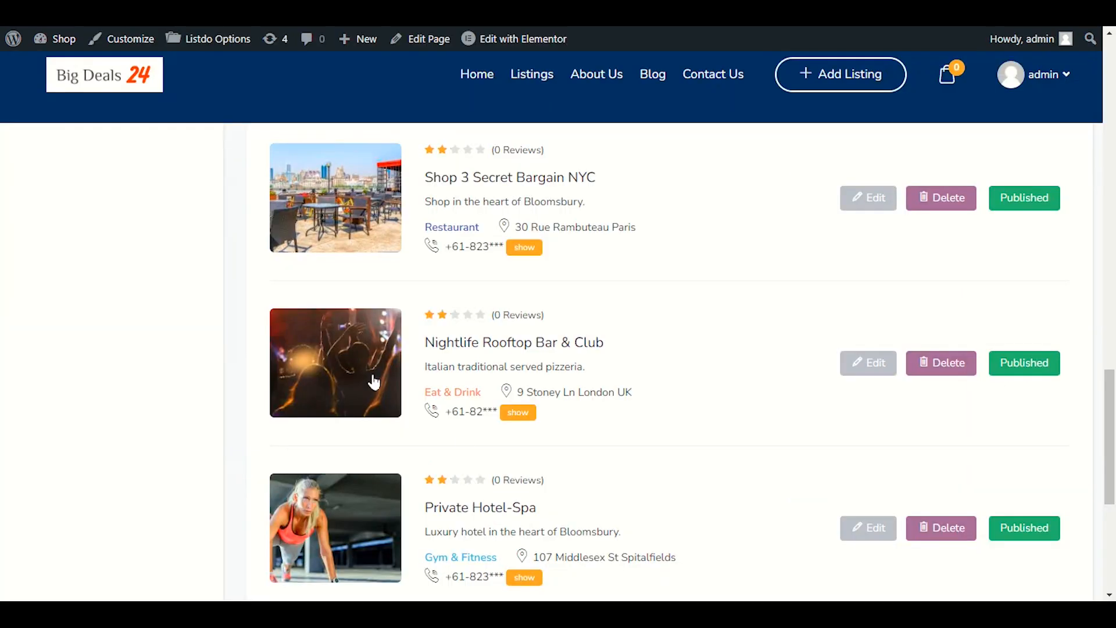
pyautogui.scroll(5, 534, 494)
pyautogui.scroll(10, 526, 494)
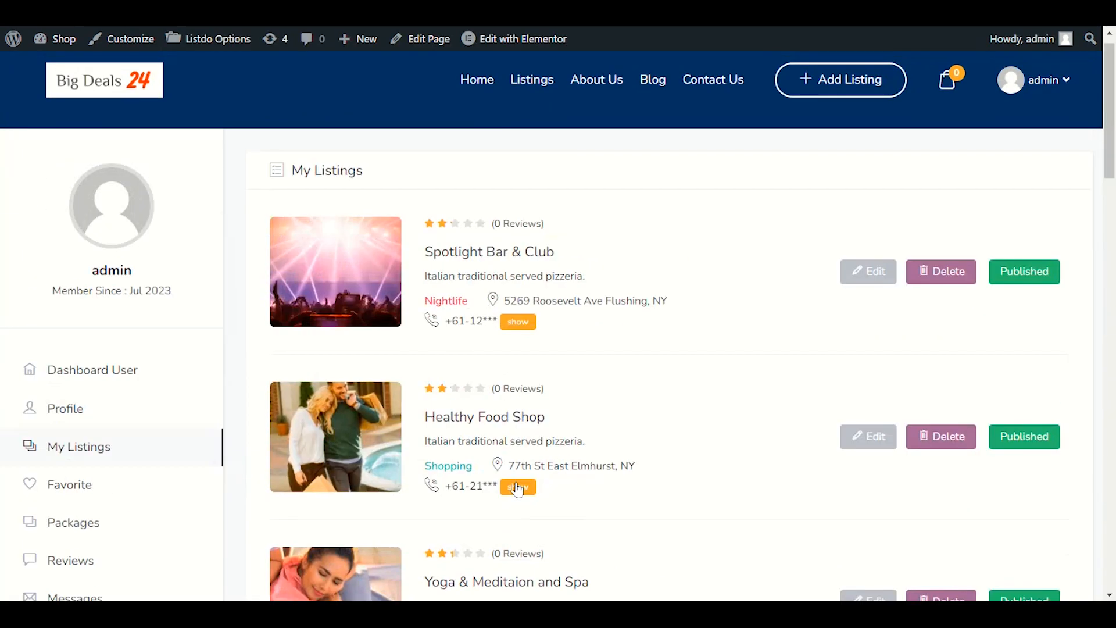
# - Open the Spotlight Bar & Club listing and examine its detail page from the description down to the review and private message forms
pyautogui.click(498, 272)
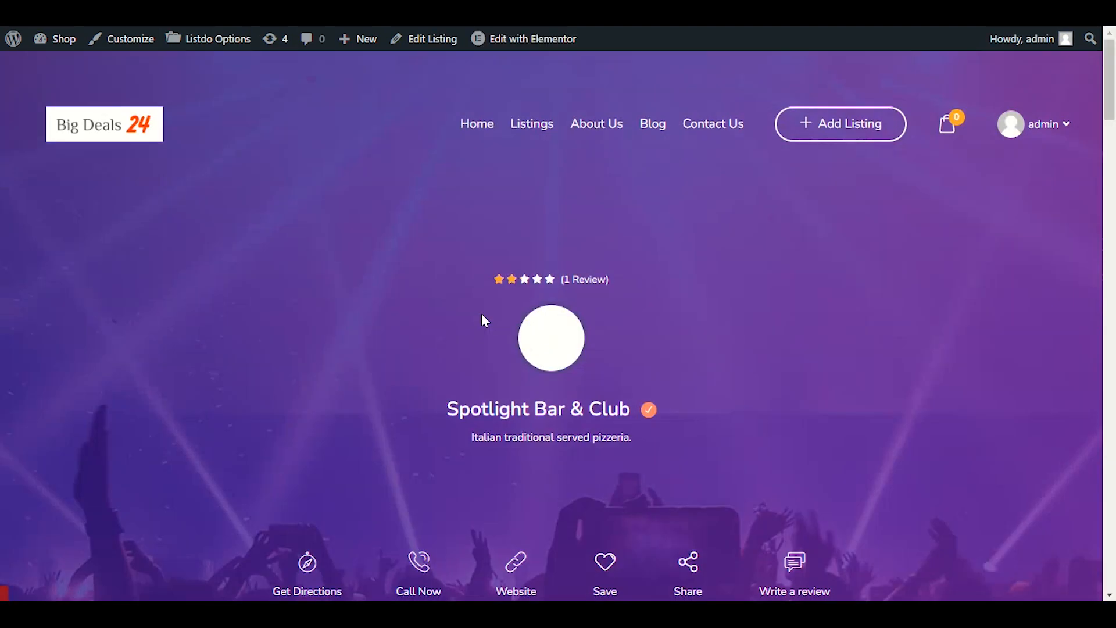
pyautogui.scroll(-5, 393, 322)
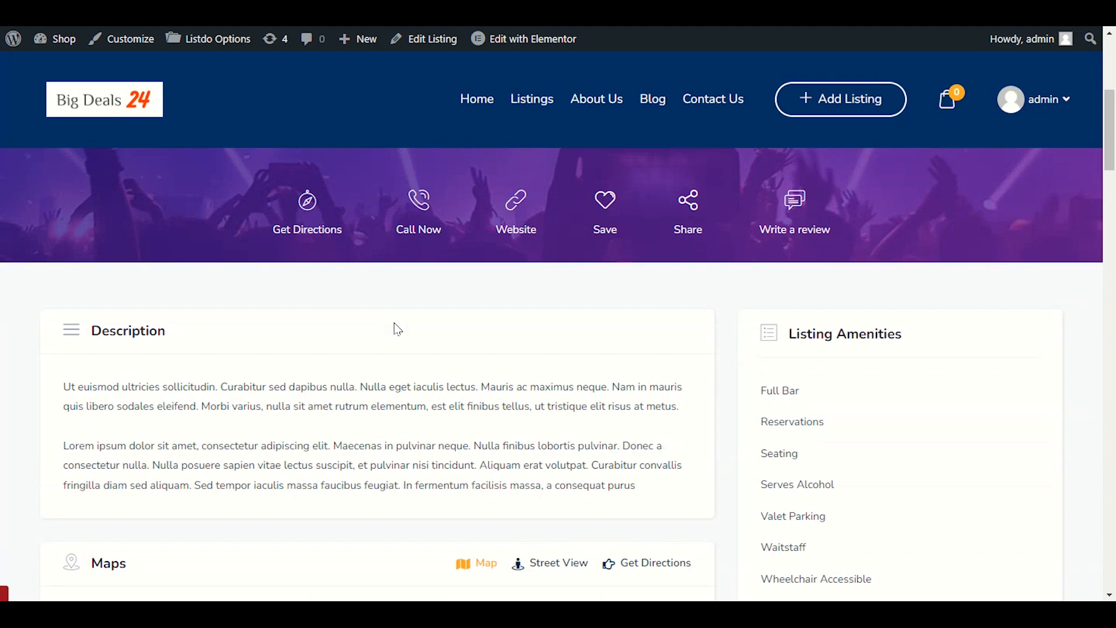
pyautogui.scroll(-3, 397, 329)
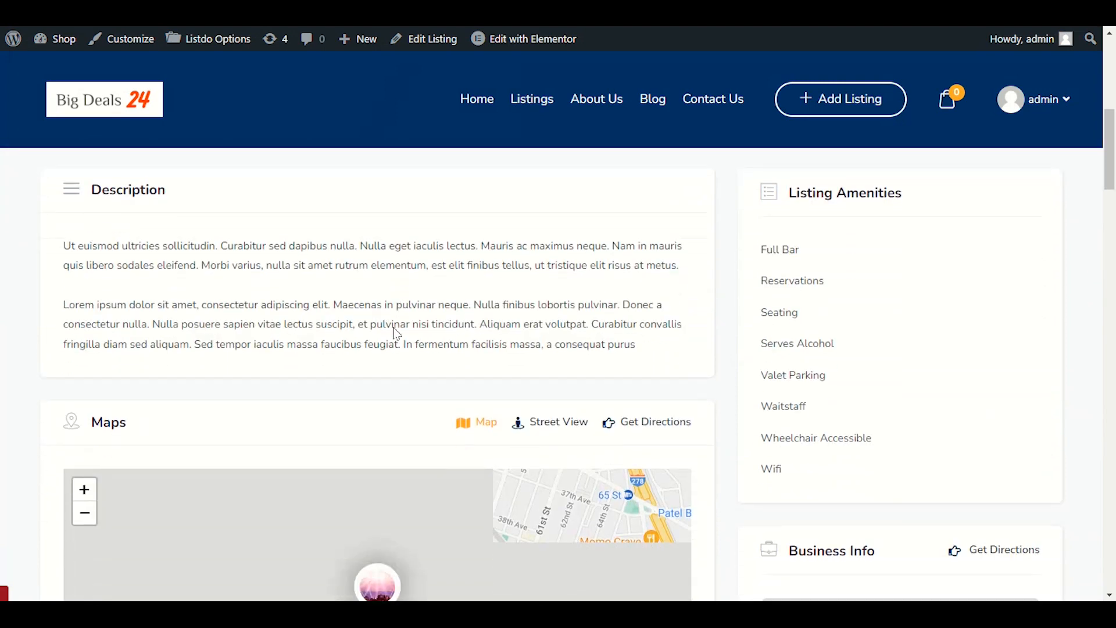
pyautogui.scroll(-4, 482, 401)
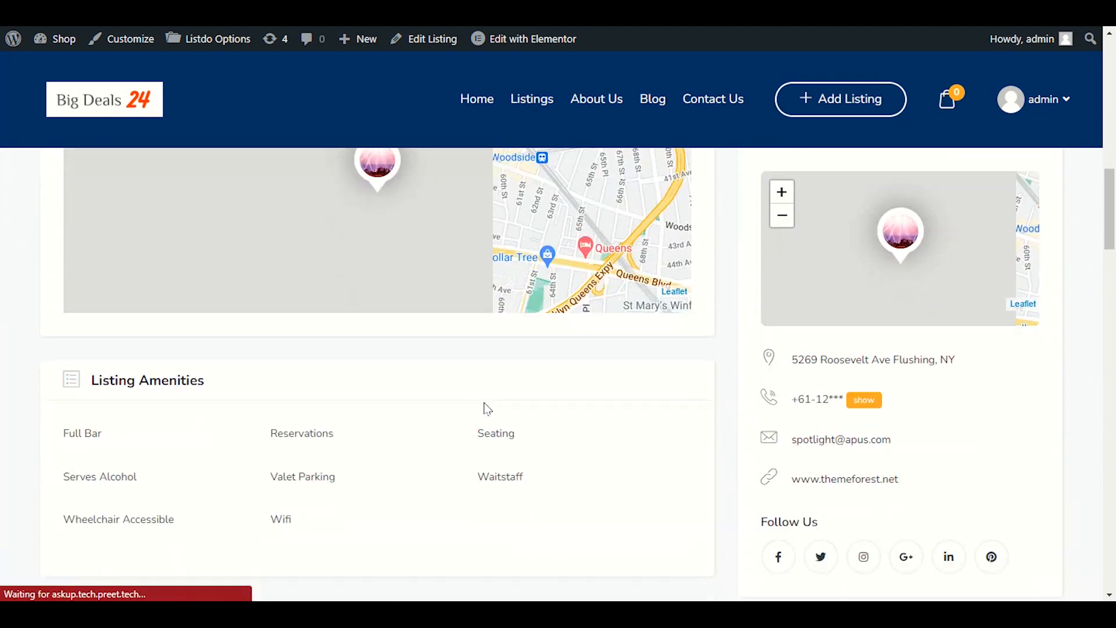
pyautogui.scroll(-3, 482, 414)
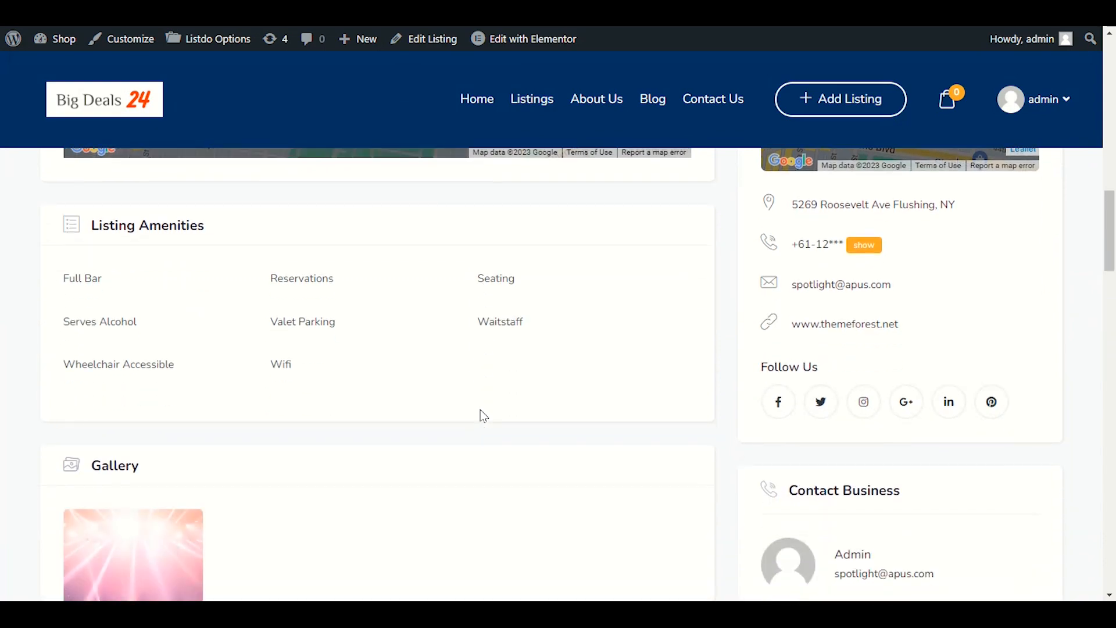
pyautogui.scroll(-4, 483, 415)
pyautogui.scroll(-10, 483, 414)
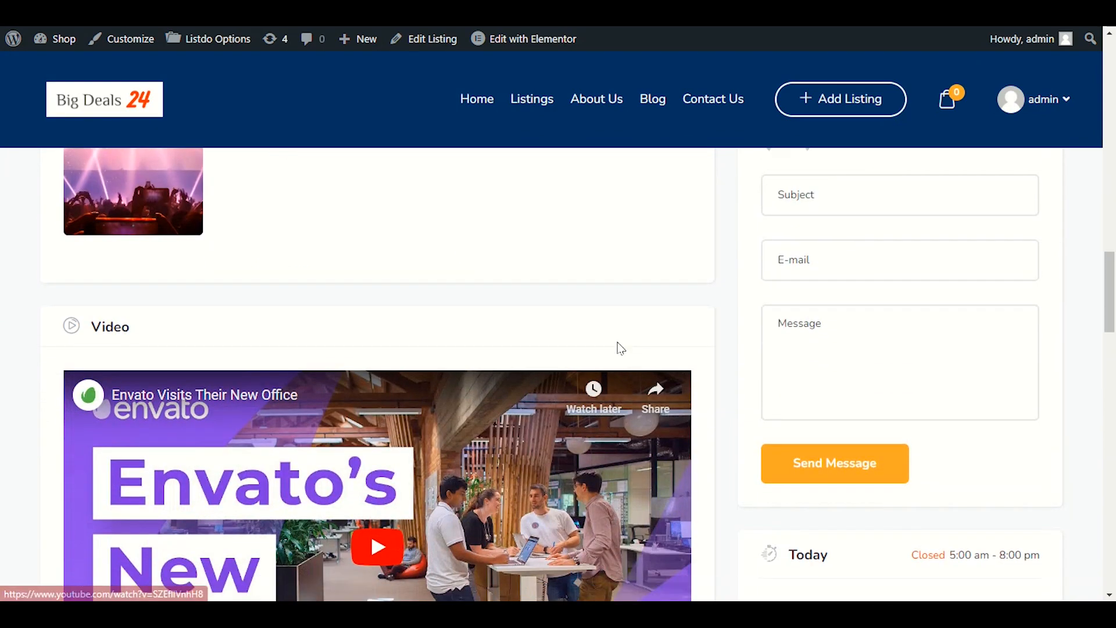
pyautogui.scroll(-6, 681, 448)
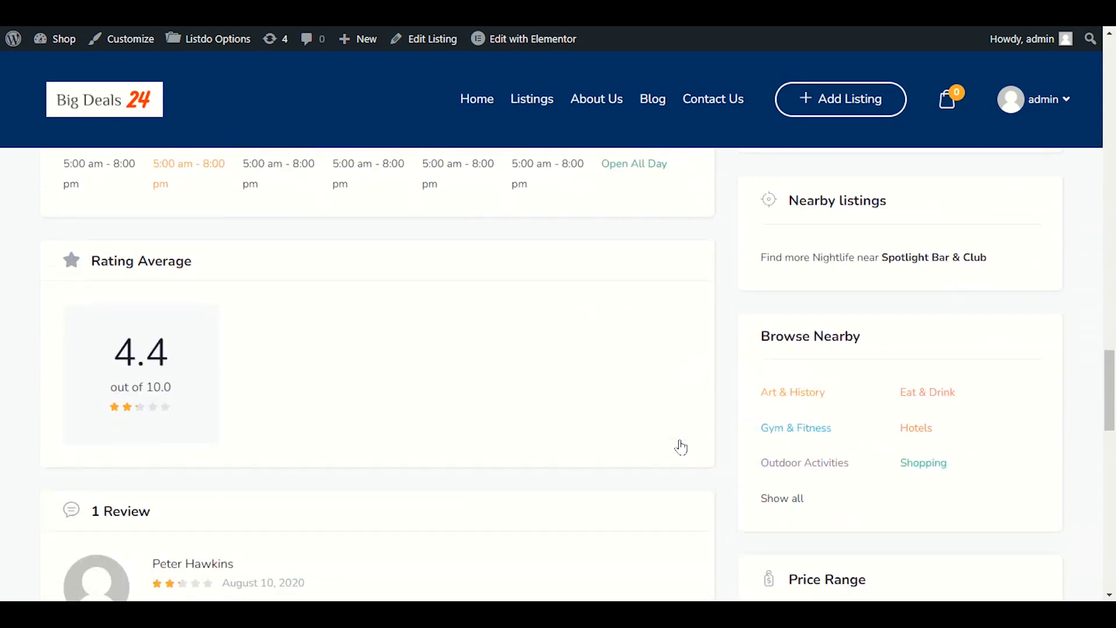
pyautogui.scroll(-10, 684, 444)
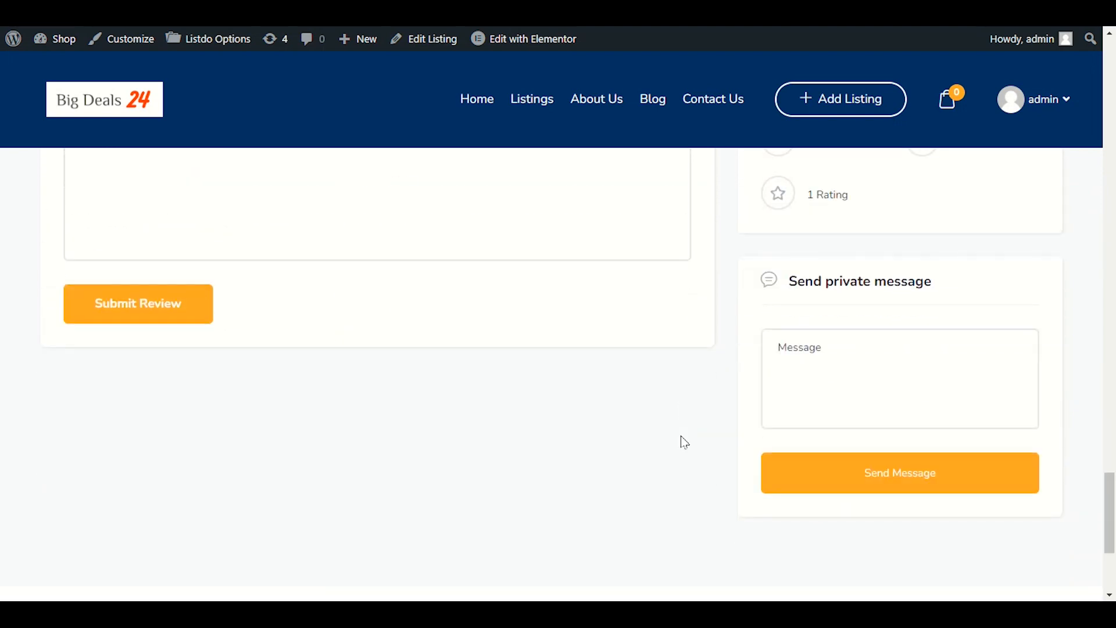
pyautogui.scroll(5, 680, 436)
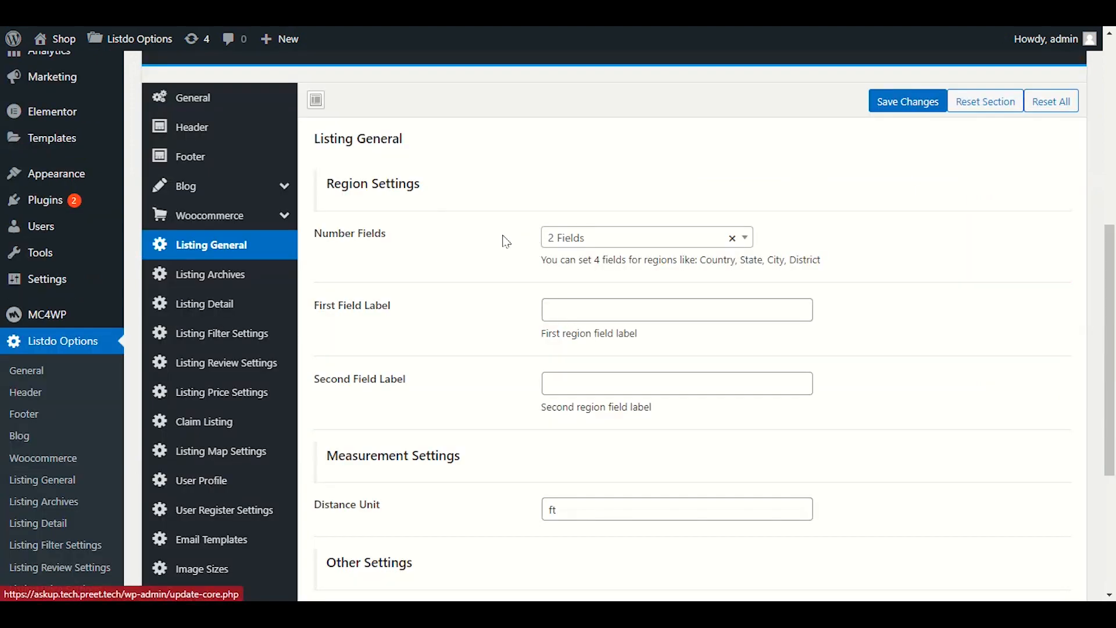
# - Set Number Fields in the Listing General region settings to 1 Field and save the changes
pyautogui.scroll(-2, 427, 248)
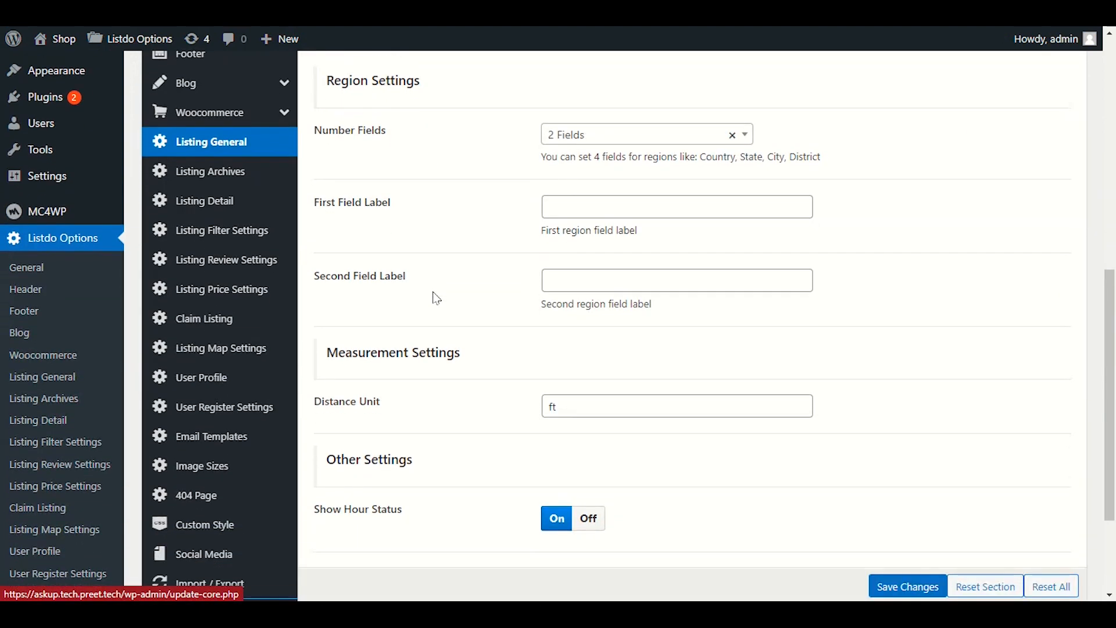
pyautogui.scroll(4, 406, 382)
pyautogui.click(567, 341)
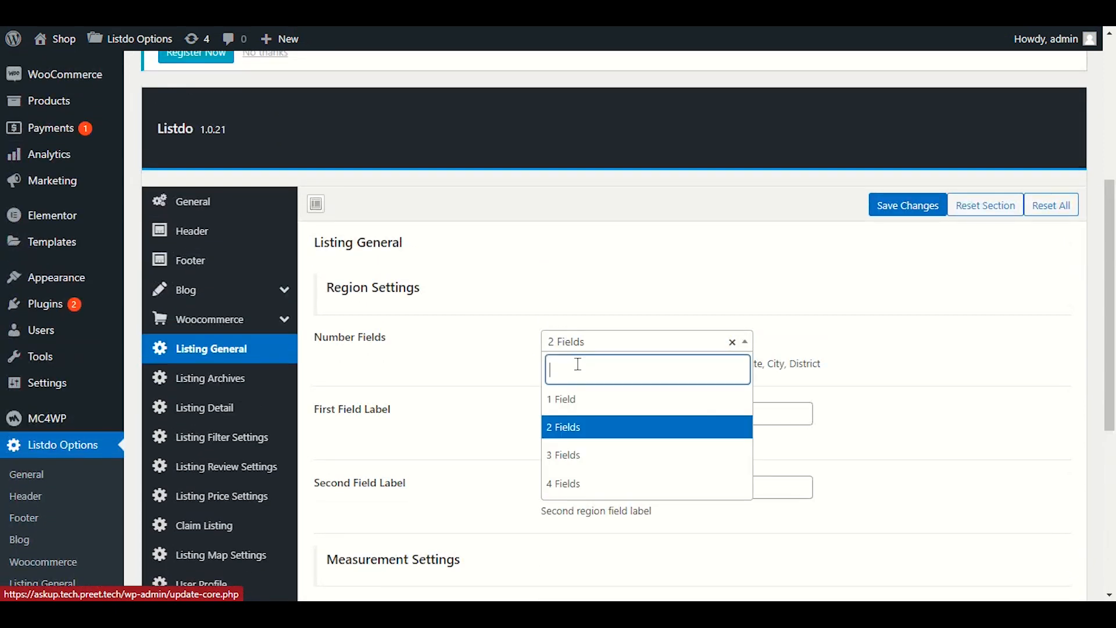
pyautogui.click(579, 398)
pyautogui.click(885, 207)
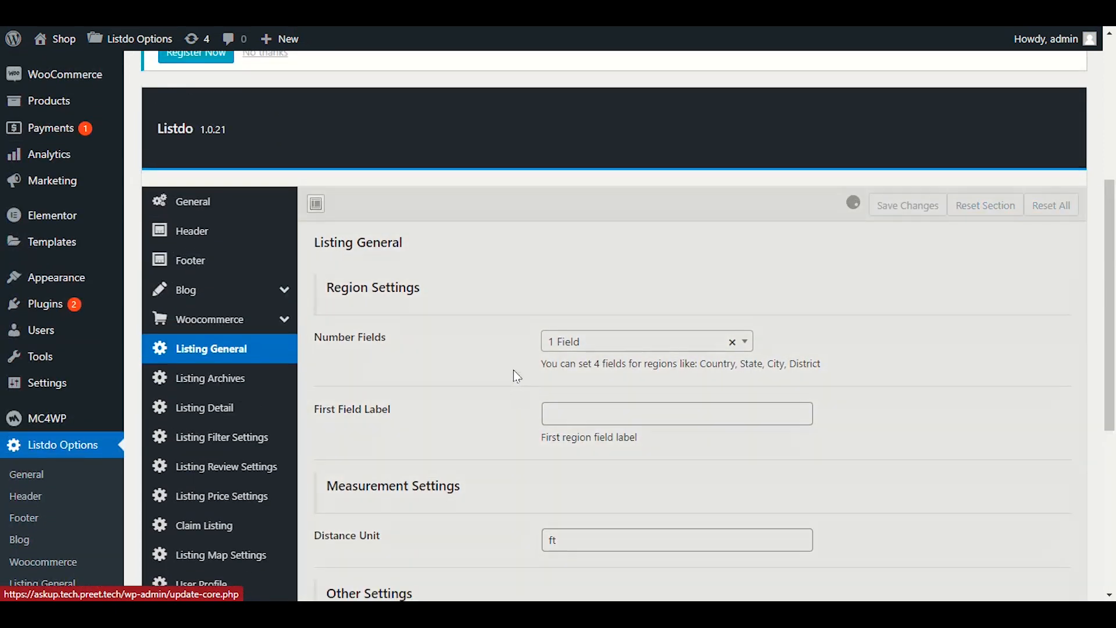
pyautogui.scroll(-3, 461, 343)
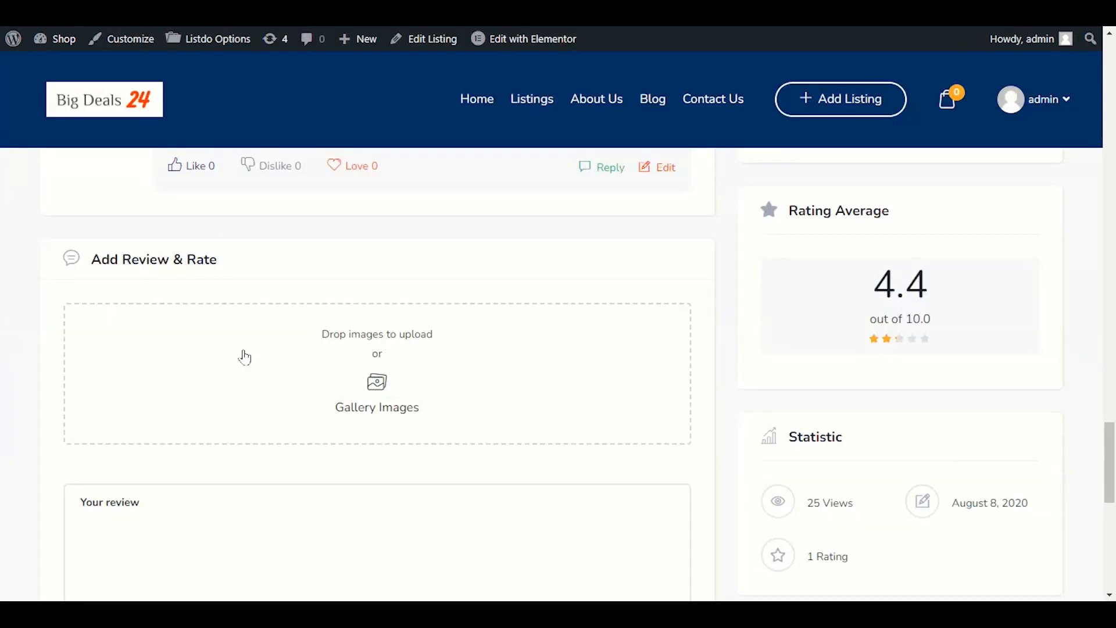
# - Recheck the live Spotlight Bar & Club page from the review section back up to its header
pyautogui.scroll(15, 247, 500)
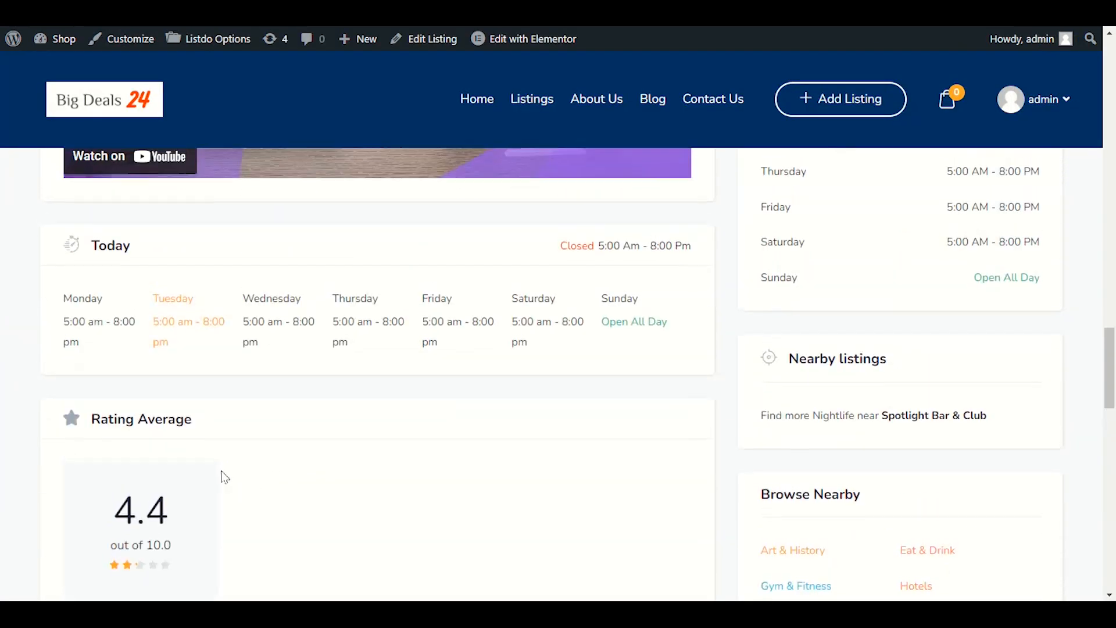
pyautogui.scroll(15, 186, 438)
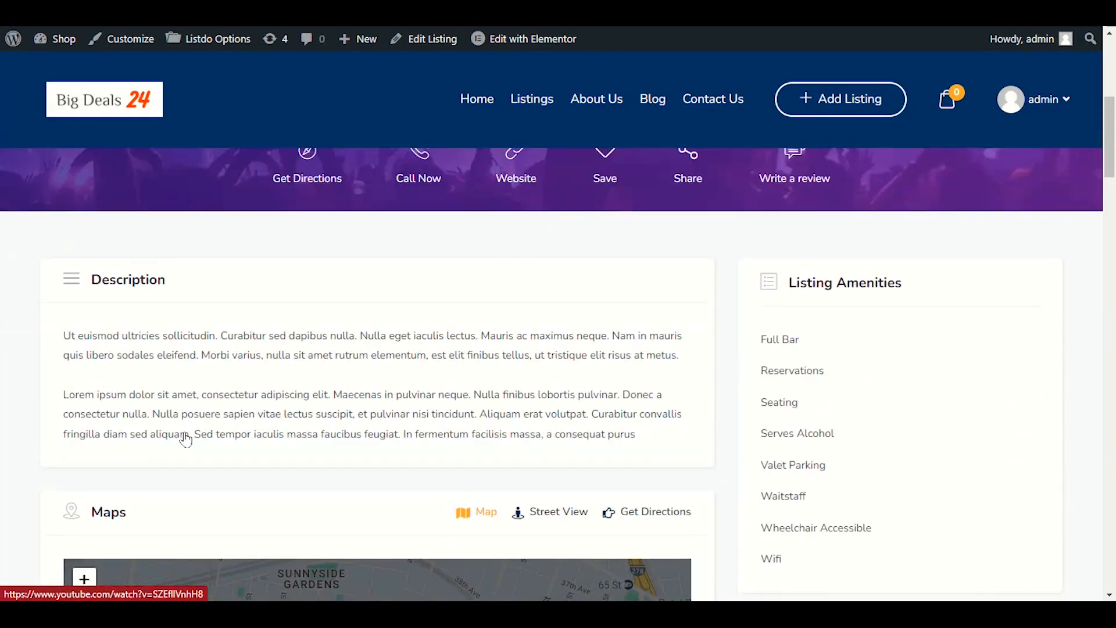
pyautogui.scroll(6, 186, 439)
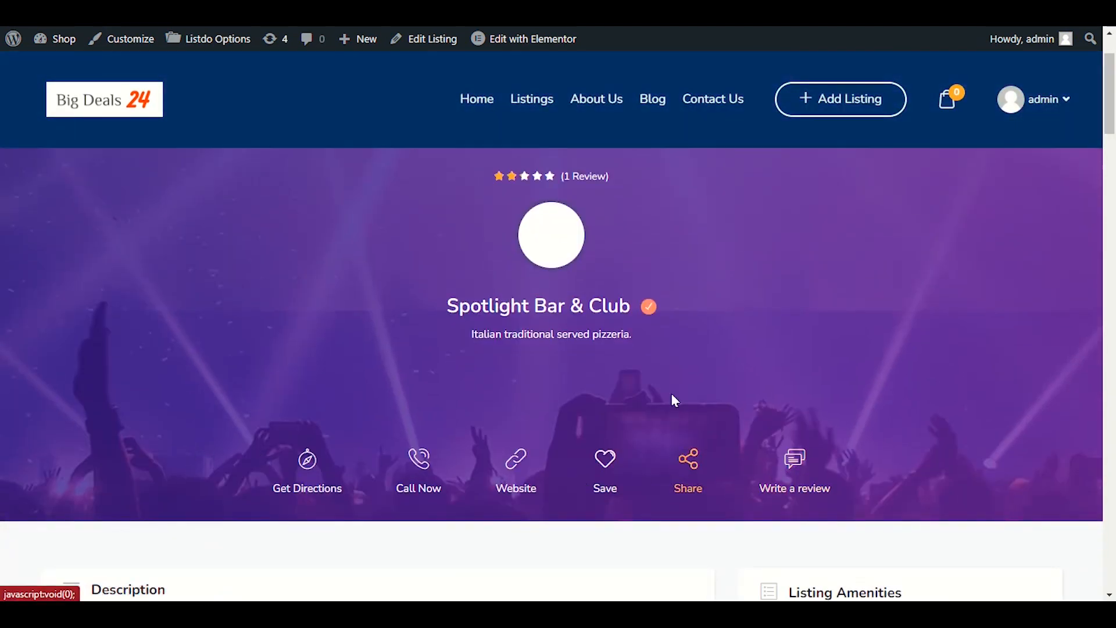
# - Open the site's home page and review its search area, category tiles and Best Things to Do in the City listings
pyautogui.click(137, 111)
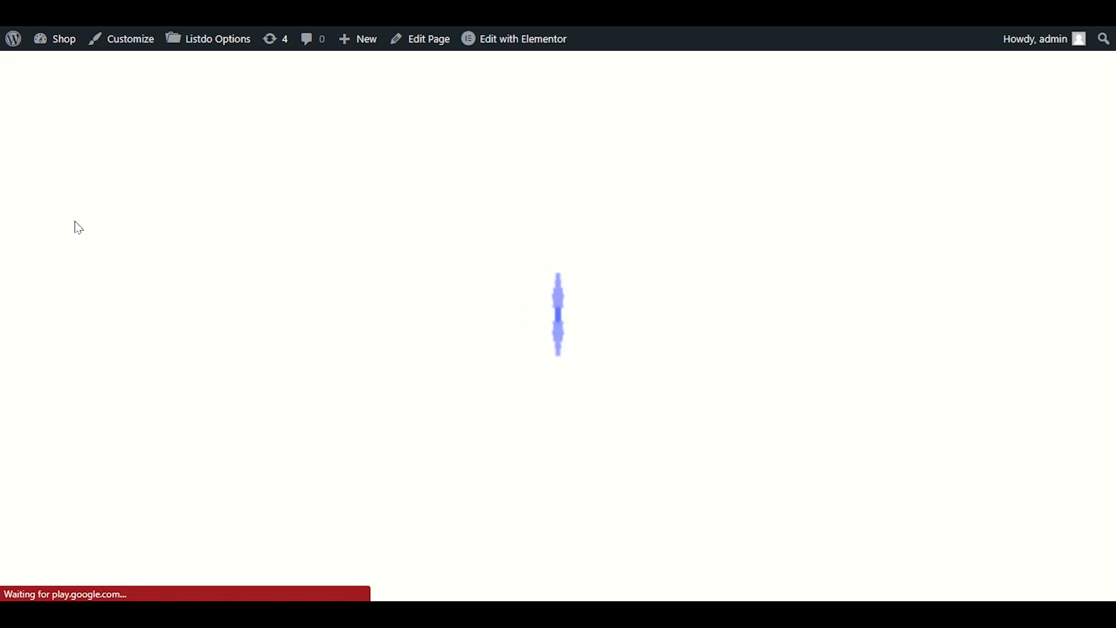
pyautogui.scroll(-3, 174, 232)
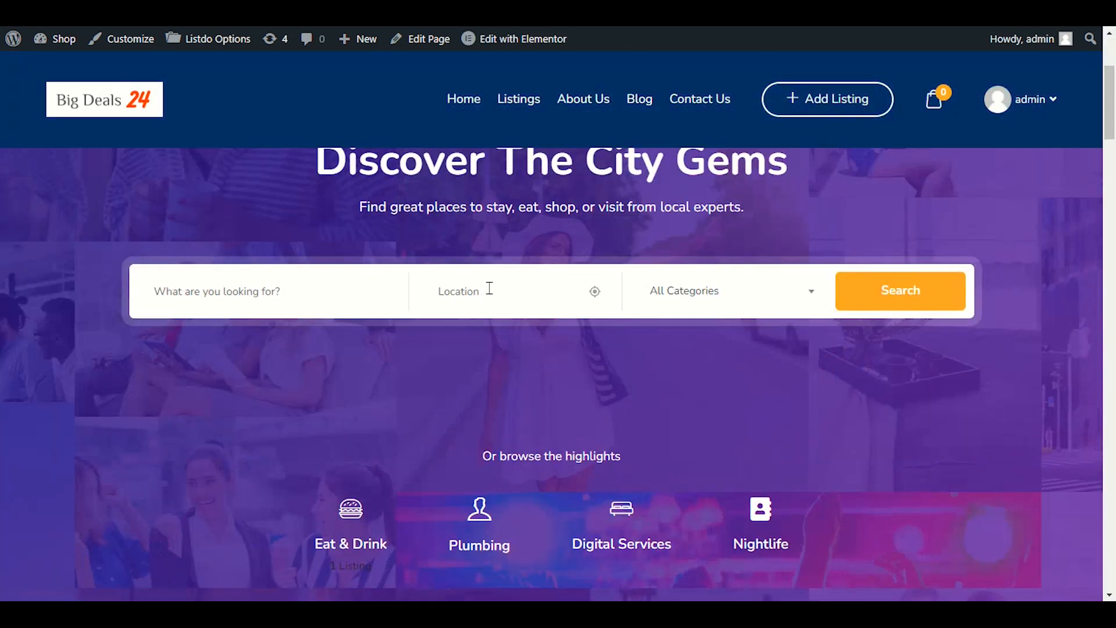
pyautogui.scroll(-10, 591, 410)
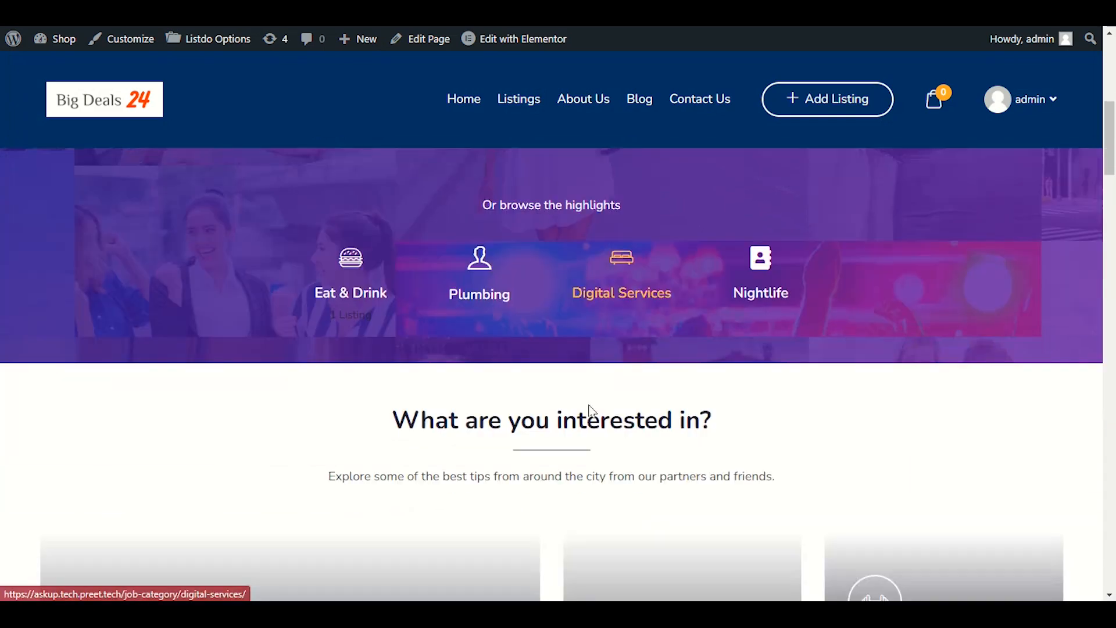
pyautogui.scroll(-8, 548, 416)
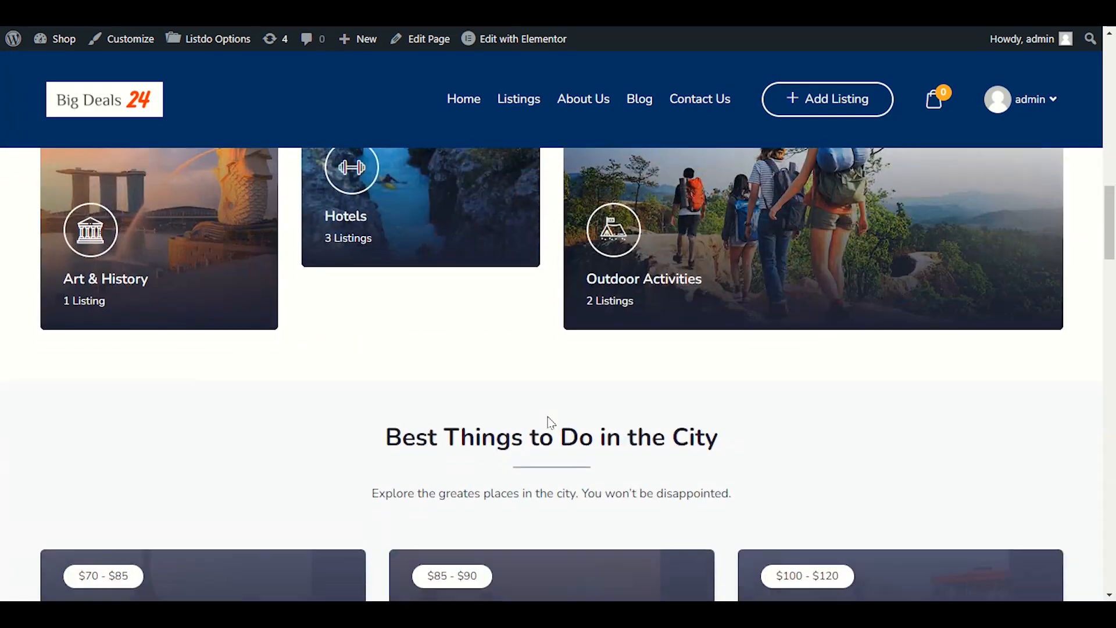
pyautogui.scroll(6, 546, 423)
pyautogui.scroll(-10, 548, 423)
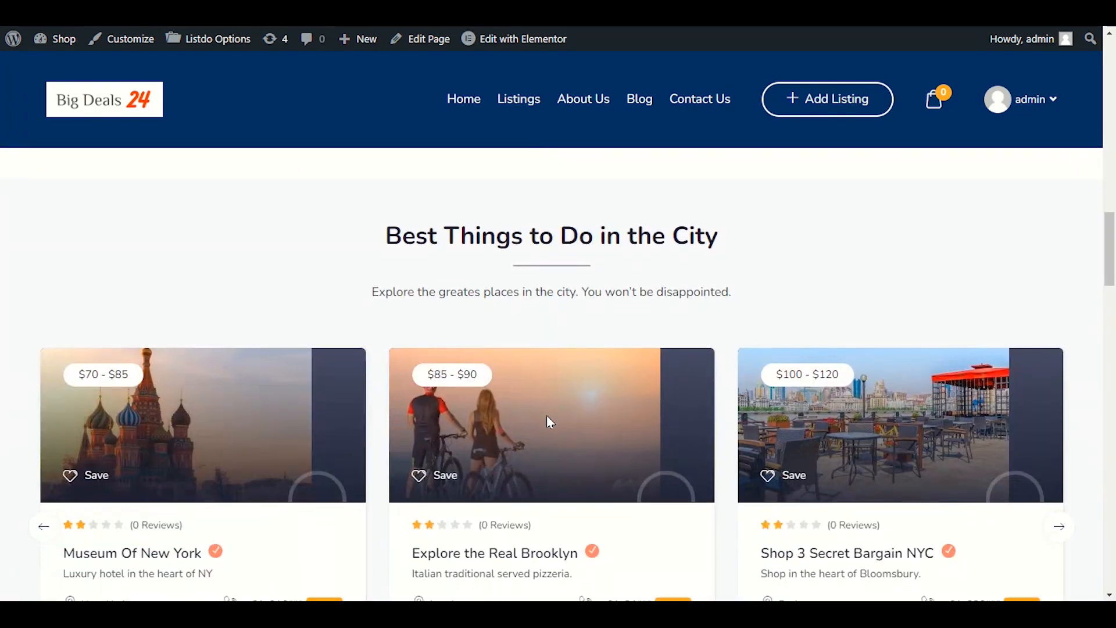
pyautogui.scroll(4, 548, 411)
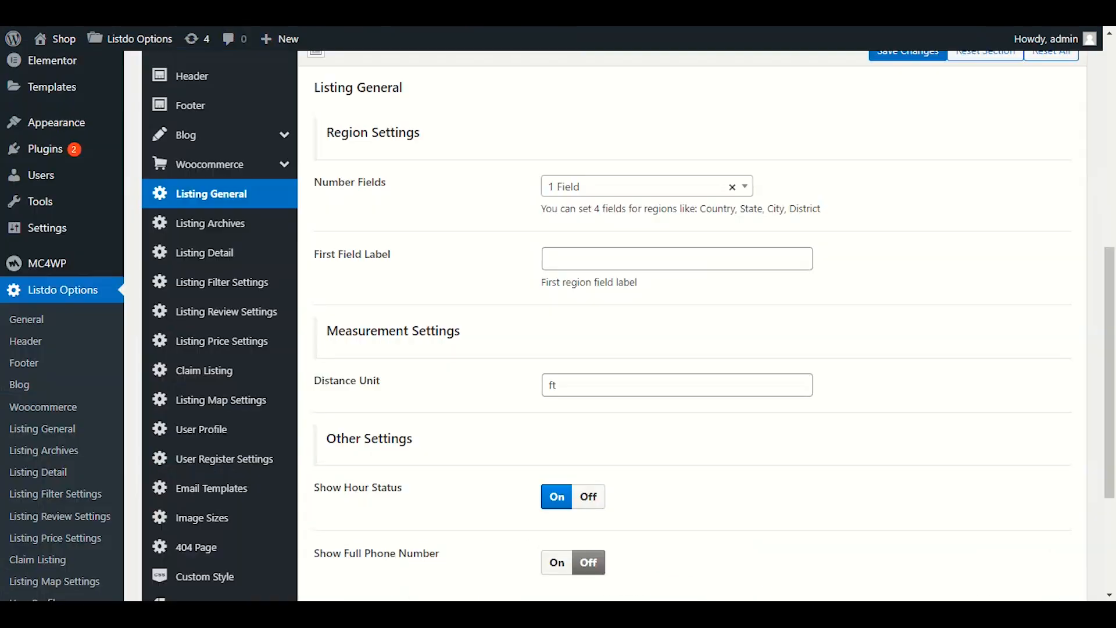
# - Set the Listing Archives layout style to Half Map 2 and save the changes
pyautogui.click(240, 224)
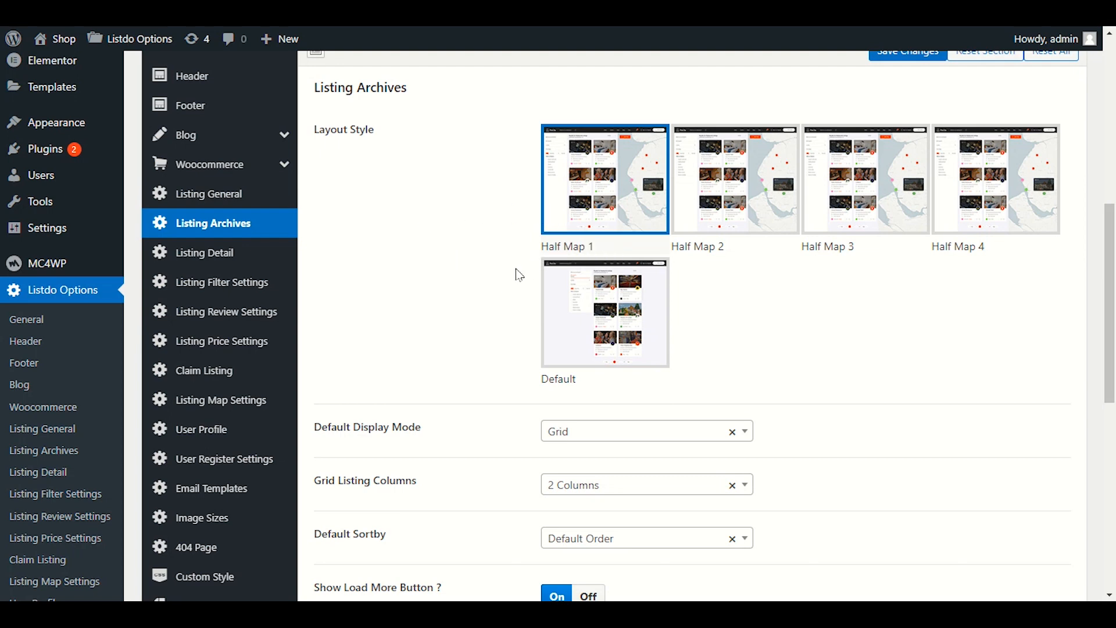
pyautogui.click(728, 221)
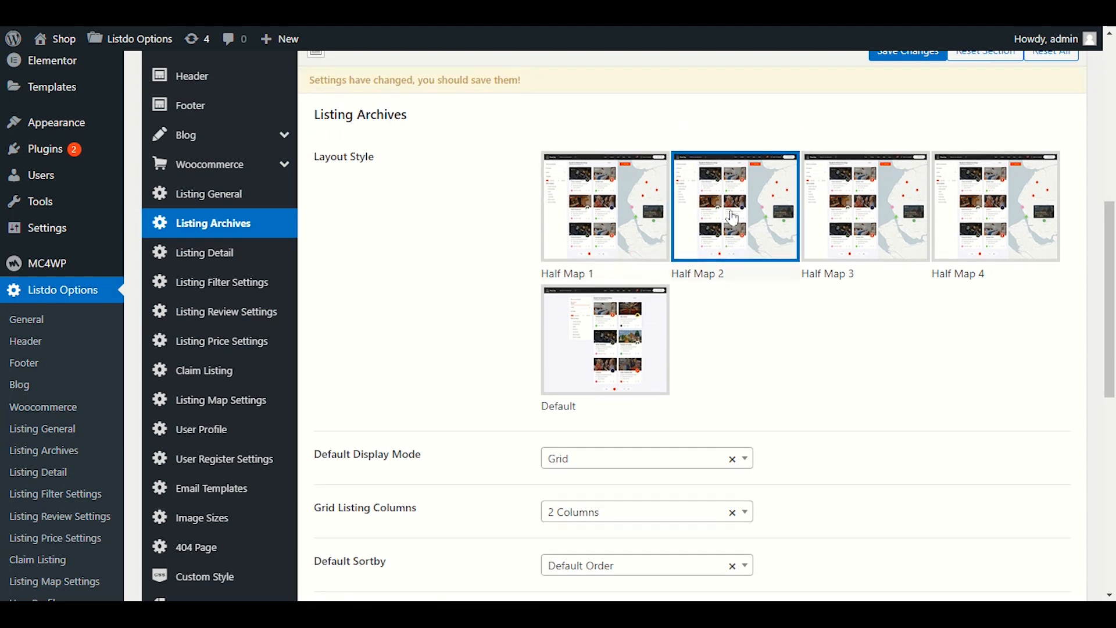
pyautogui.click(896, 55)
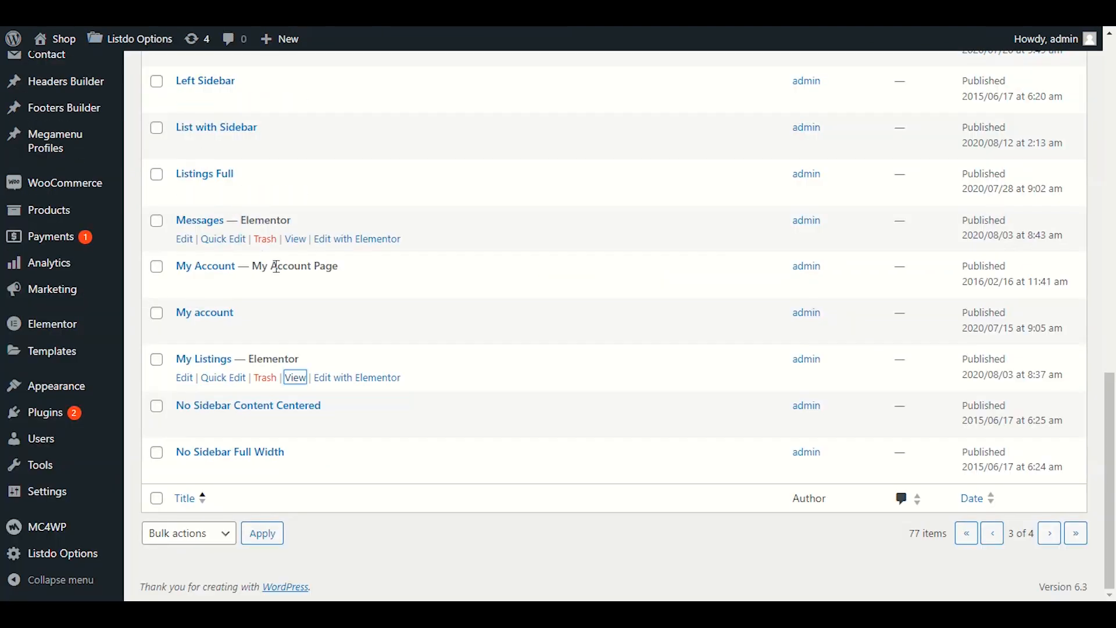
# - Open the live My Listings page from the Pages list in a new tab and review its layout
pyautogui.rightClick(301, 379)
pyautogui.click(308, 390)
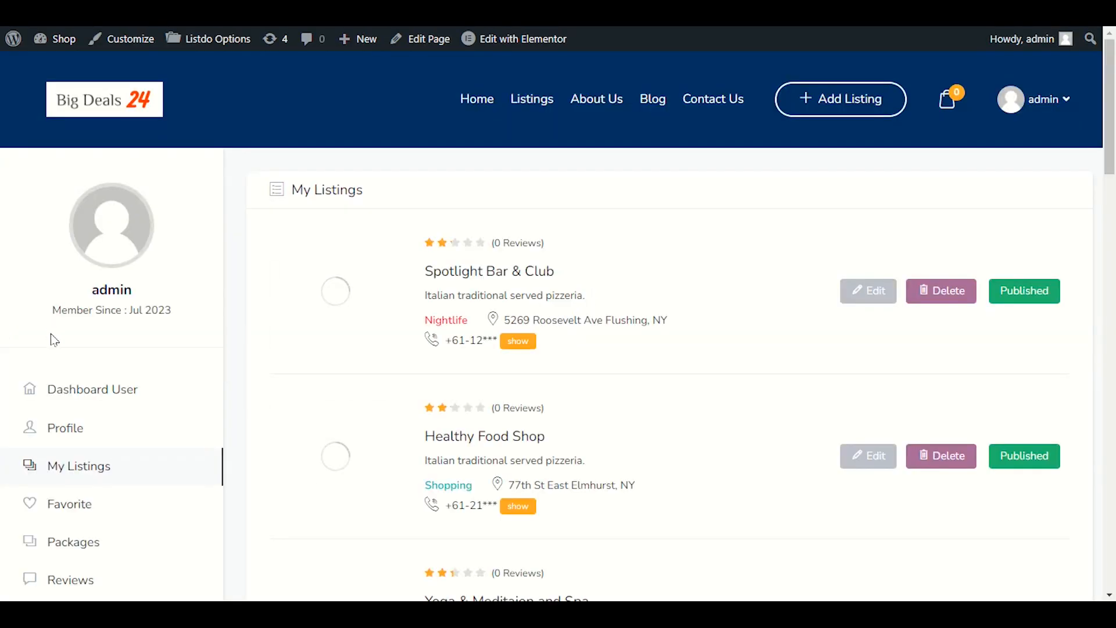
pyautogui.scroll(-10, 12, 337)
pyautogui.scroll(-10, 15, 341)
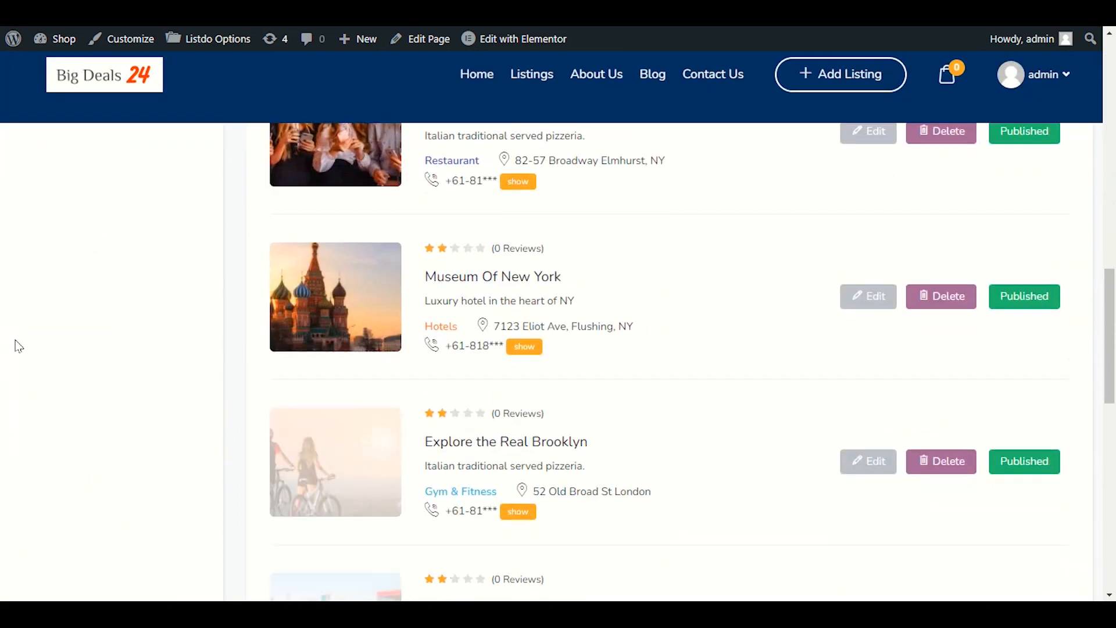
pyautogui.scroll(14, 13, 343)
pyautogui.scroll(5, 9, 352)
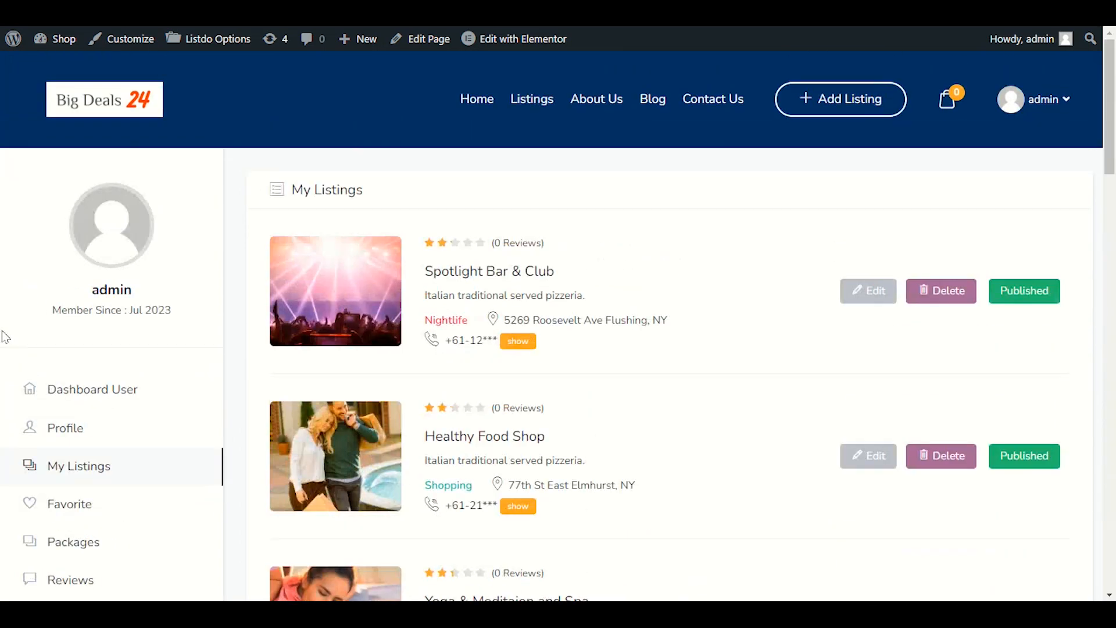
pyautogui.scroll(-5, 6, 335)
pyautogui.scroll(5, 4, 335)
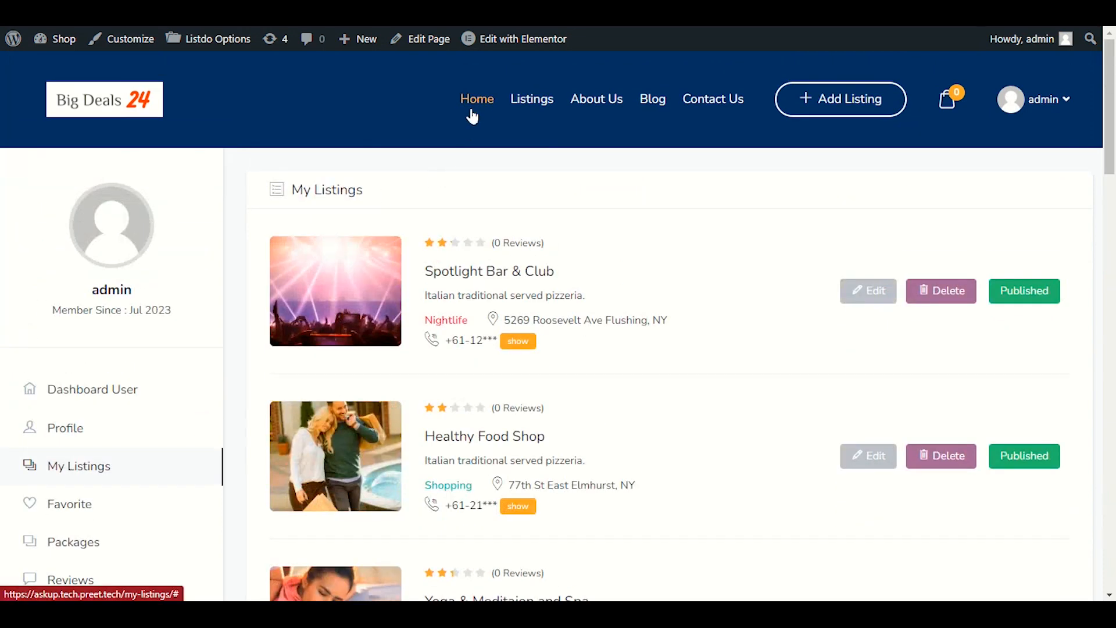
# - Open the site's home page and review its highlights, category tiles and Best Things to Do in the City listings
pyautogui.click(112, 103)
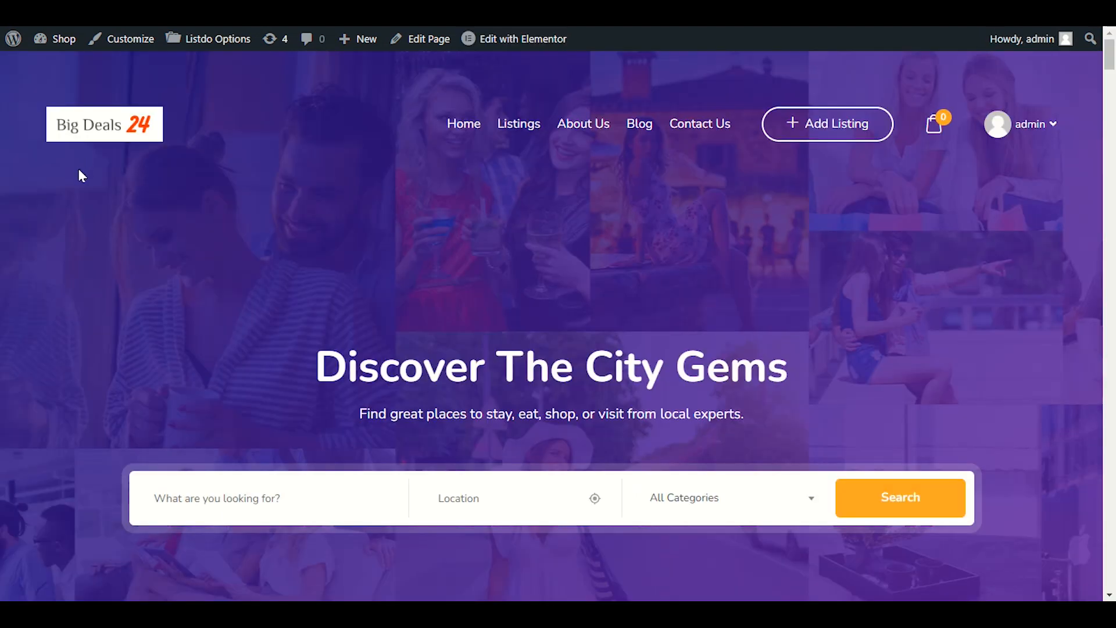
pyautogui.scroll(-8, 78, 174)
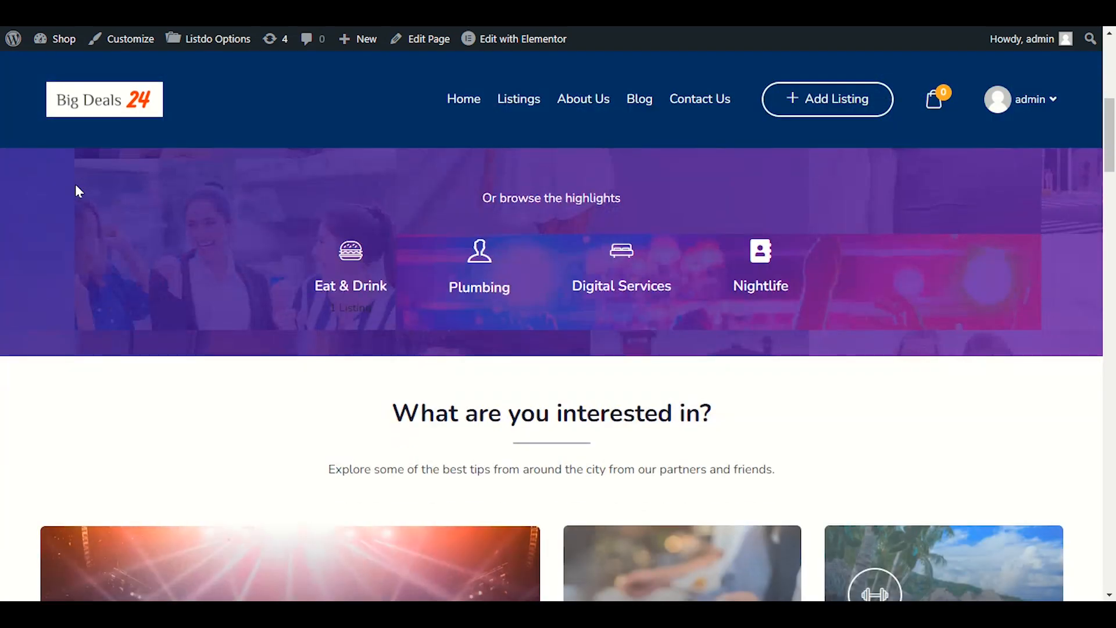
pyautogui.scroll(-15, 75, 192)
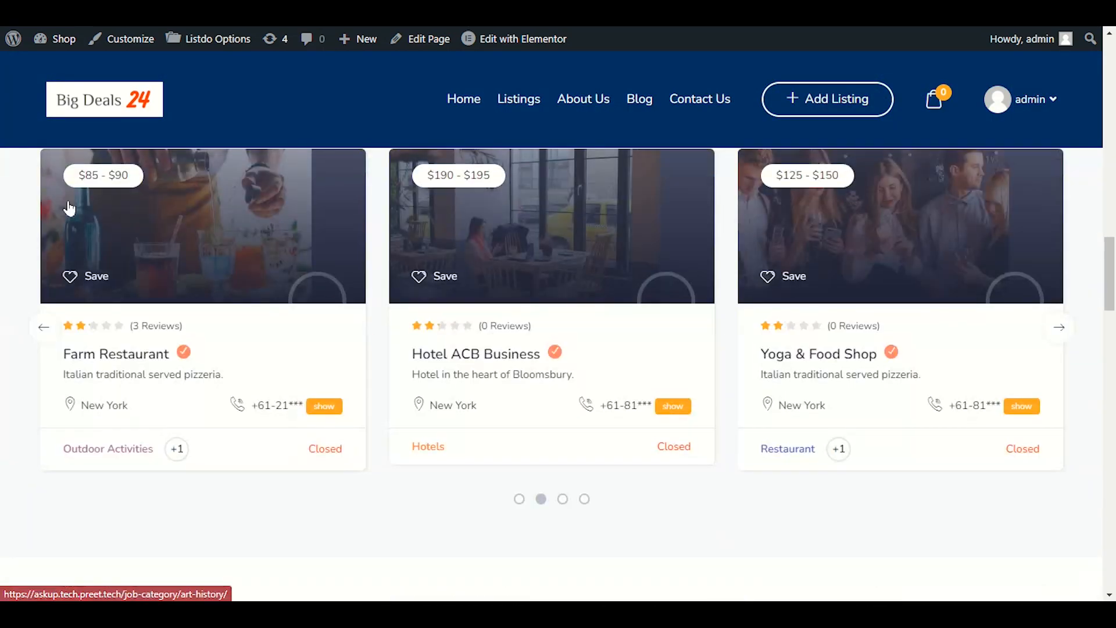
pyautogui.scroll(5, 70, 208)
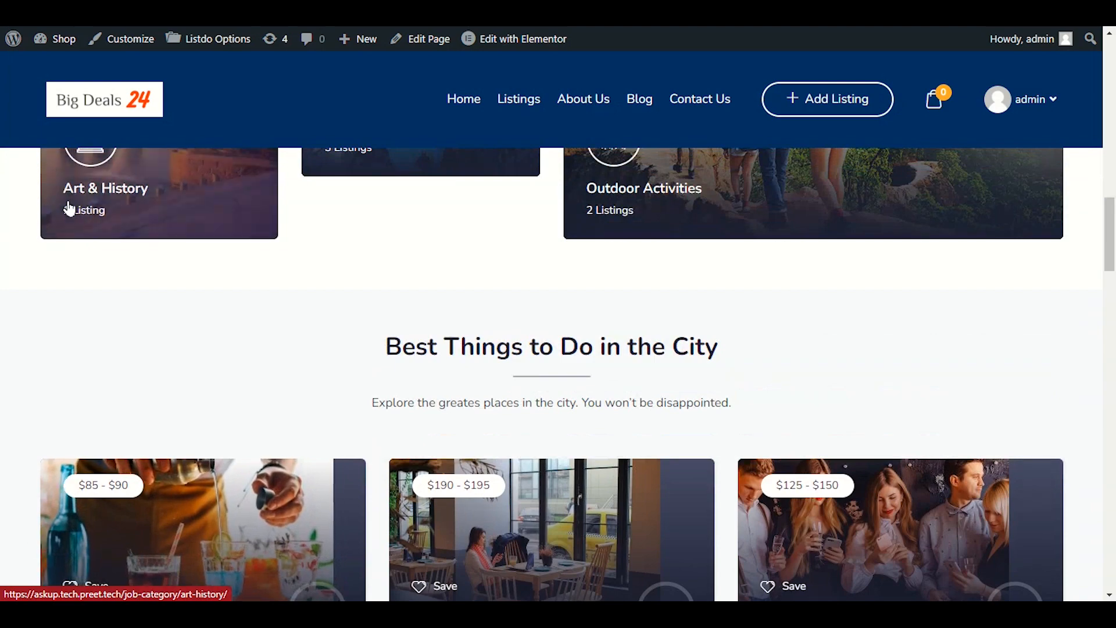
pyautogui.scroll(12, 79, 290)
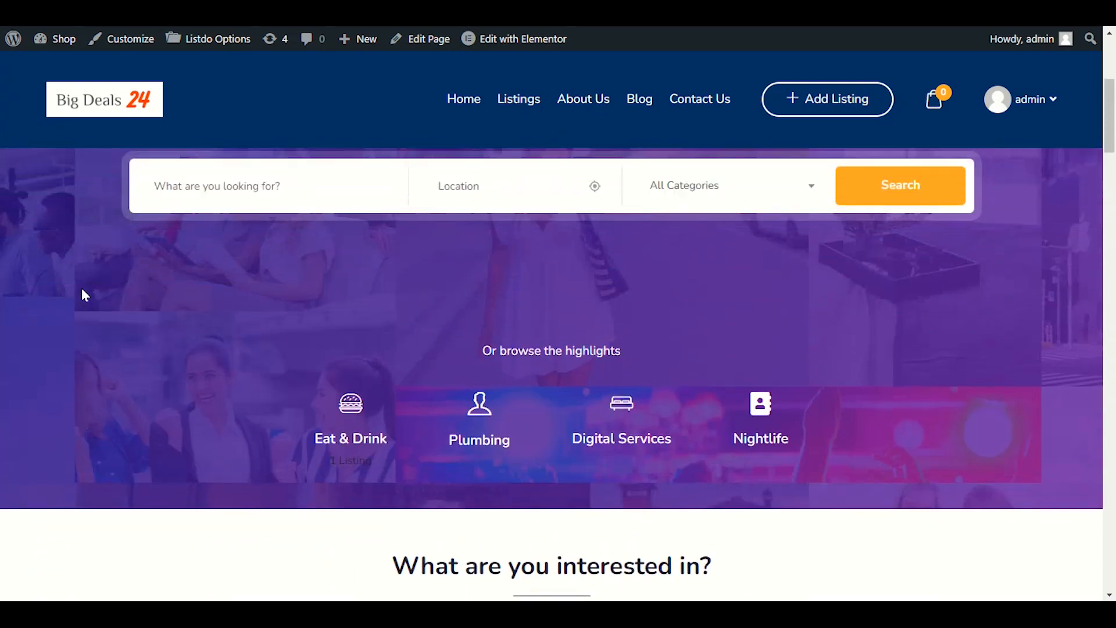
pyautogui.scroll(5, 82, 289)
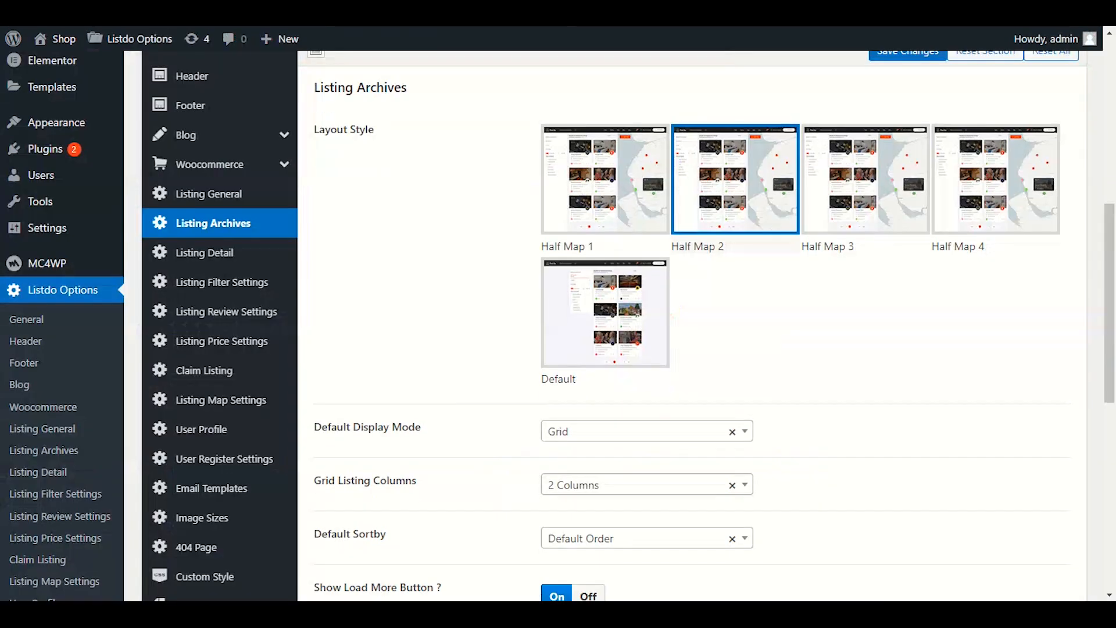
# - Set the Listing Archives layout style to Half Map 1 and look through the remaining archive and breadcrumb options
pyautogui.click(577, 203)
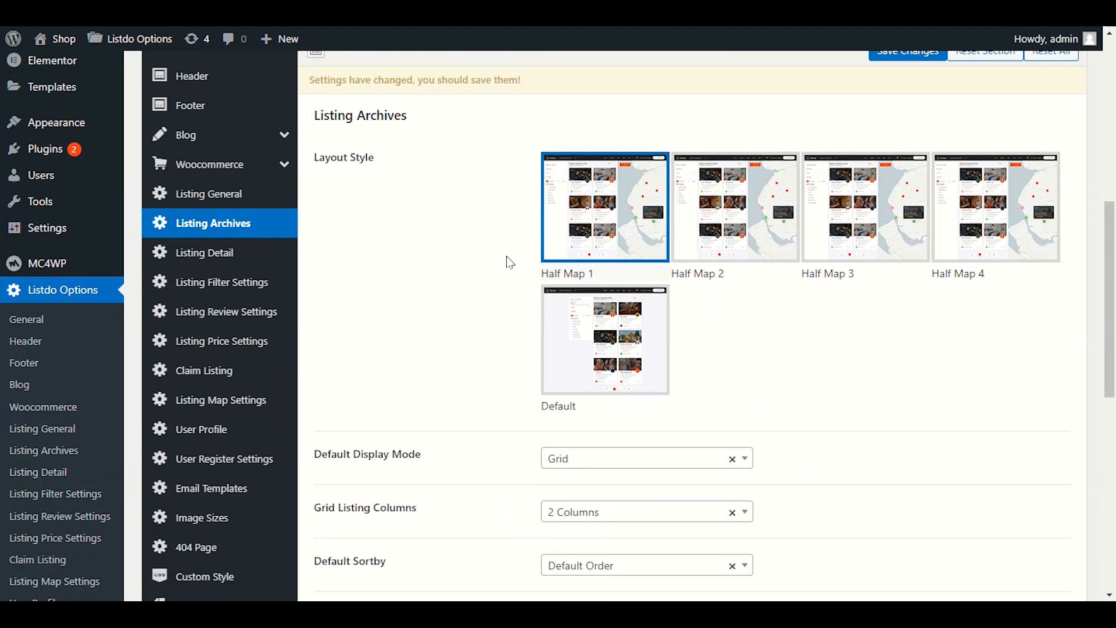
pyautogui.scroll(-3, 509, 263)
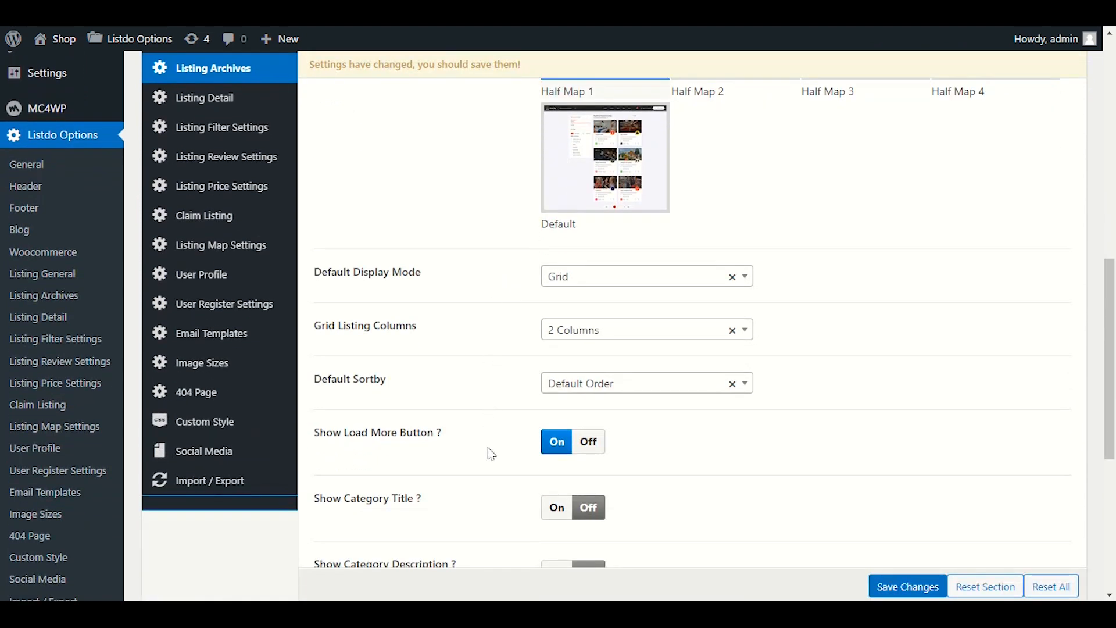
pyautogui.scroll(-2, 488, 452)
pyautogui.scroll(-2, 481, 459)
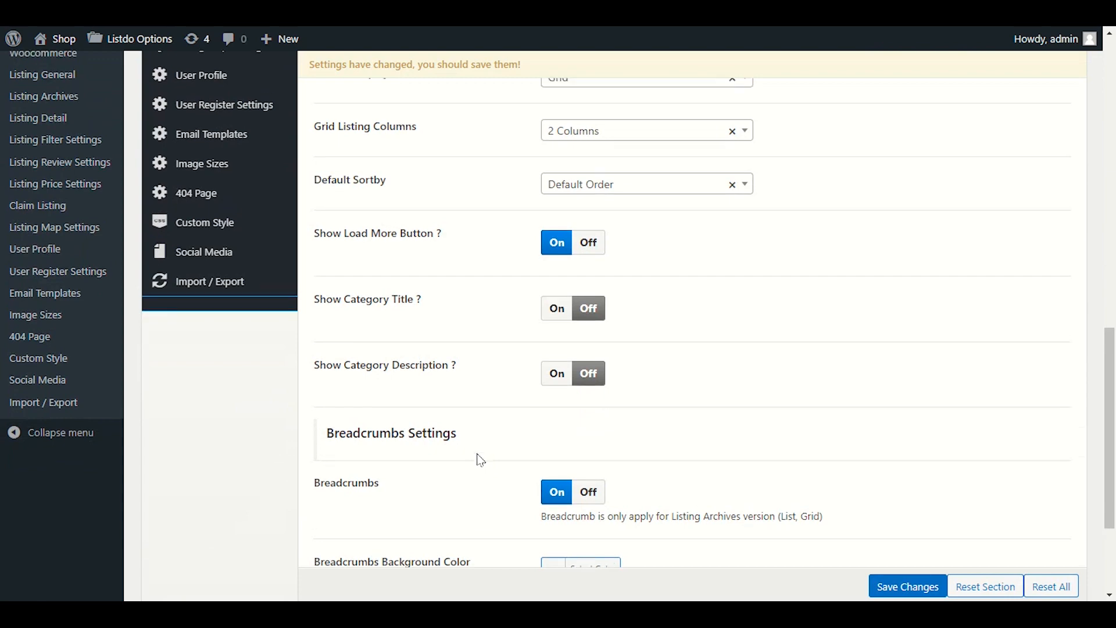
pyautogui.scroll(5, 480, 459)
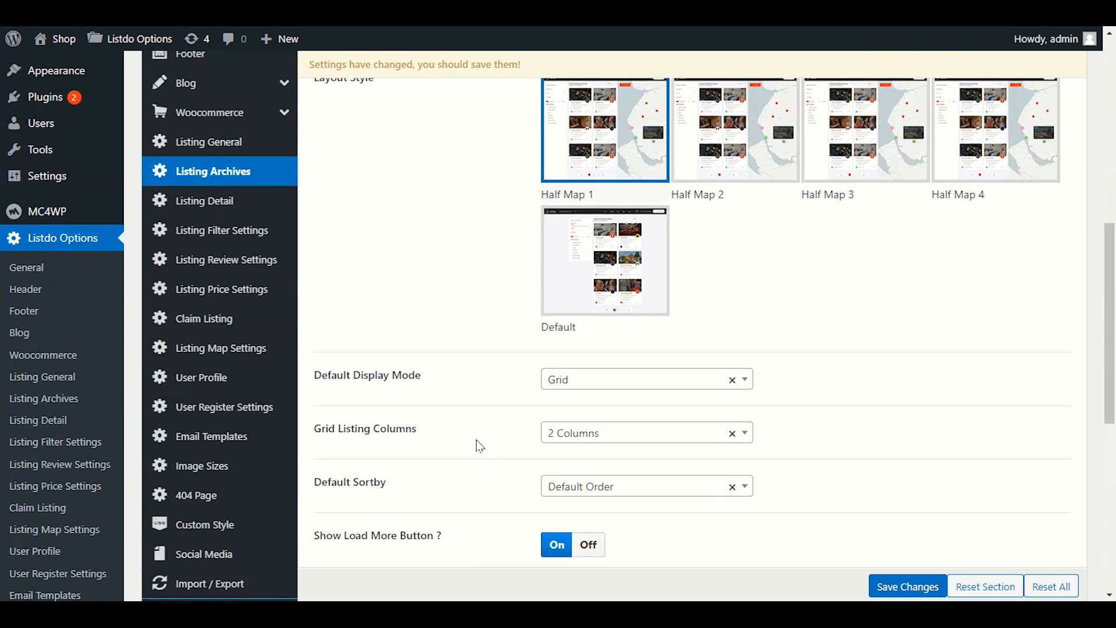
pyautogui.scroll(1, 476, 439)
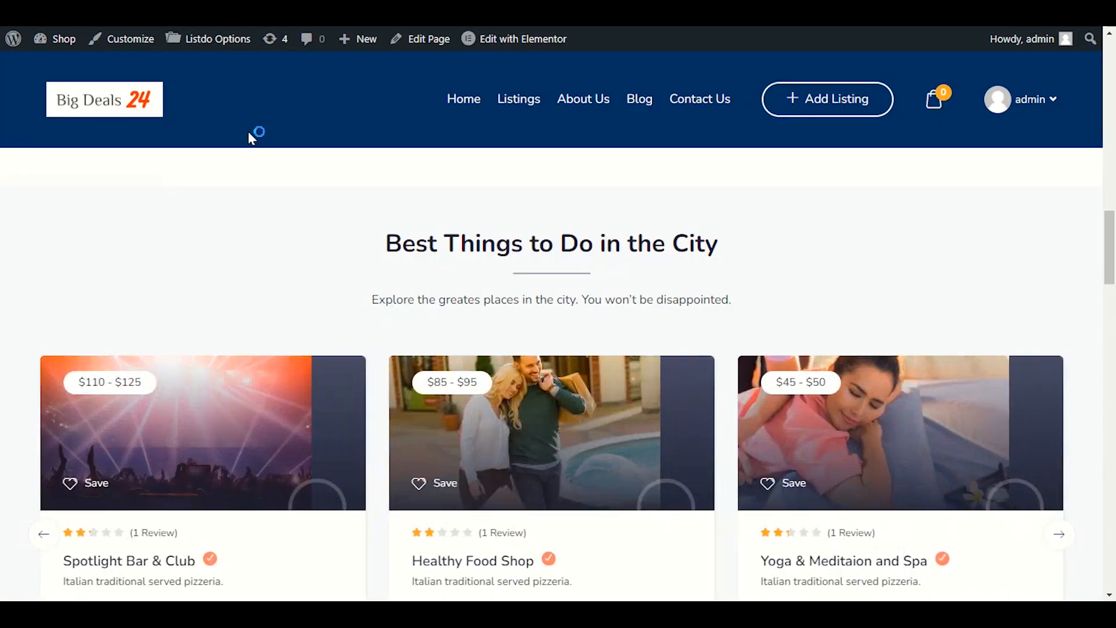
# - Open the Spotlight Bar & Club listing from the live home page and review its description, amenities and map
pyautogui.scroll(-1, 314, 265)
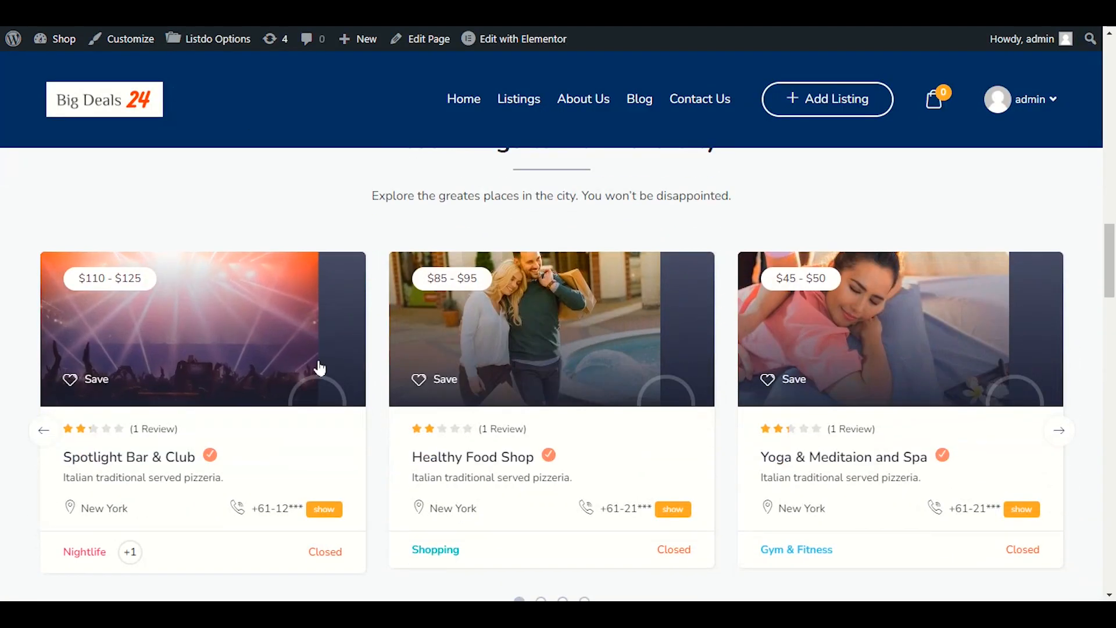
pyautogui.click(128, 465)
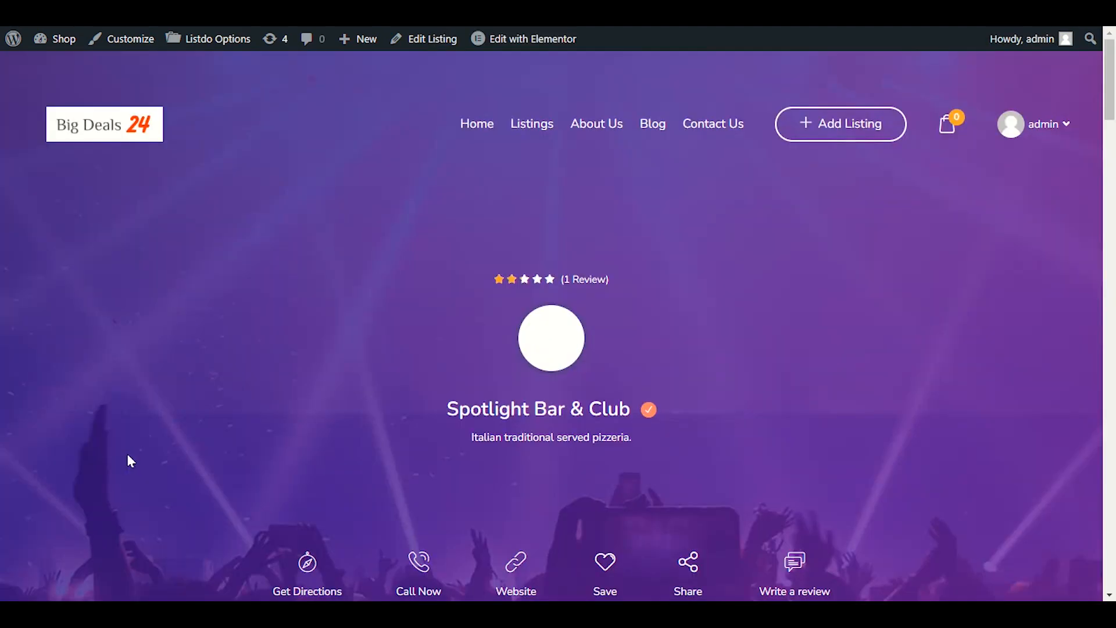
pyautogui.scroll(-7, 117, 456)
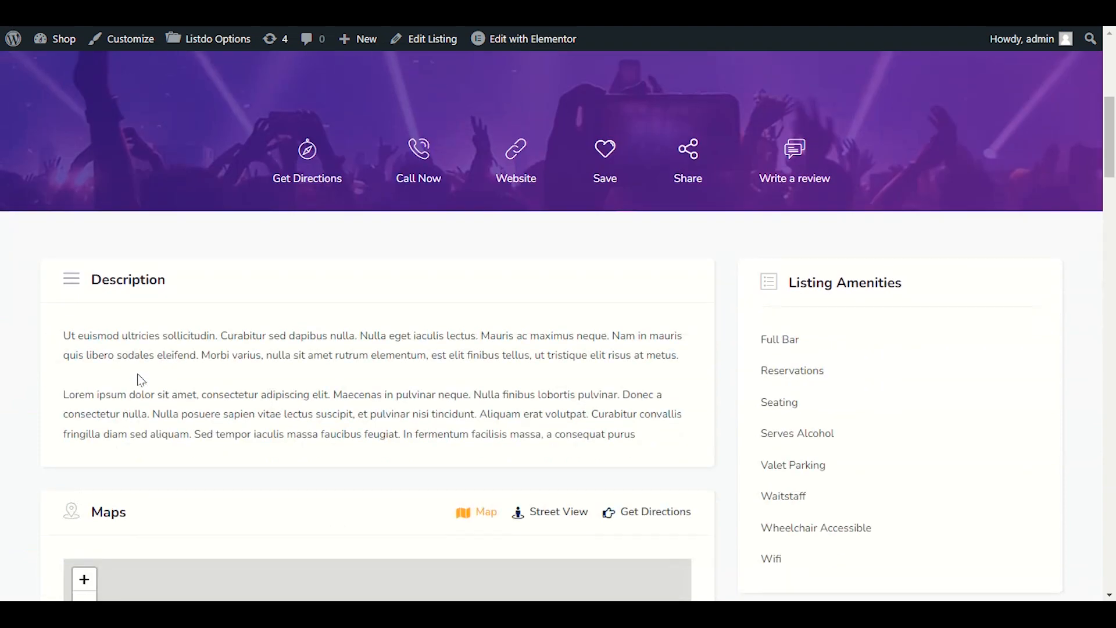
pyautogui.scroll(-4, 143, 369)
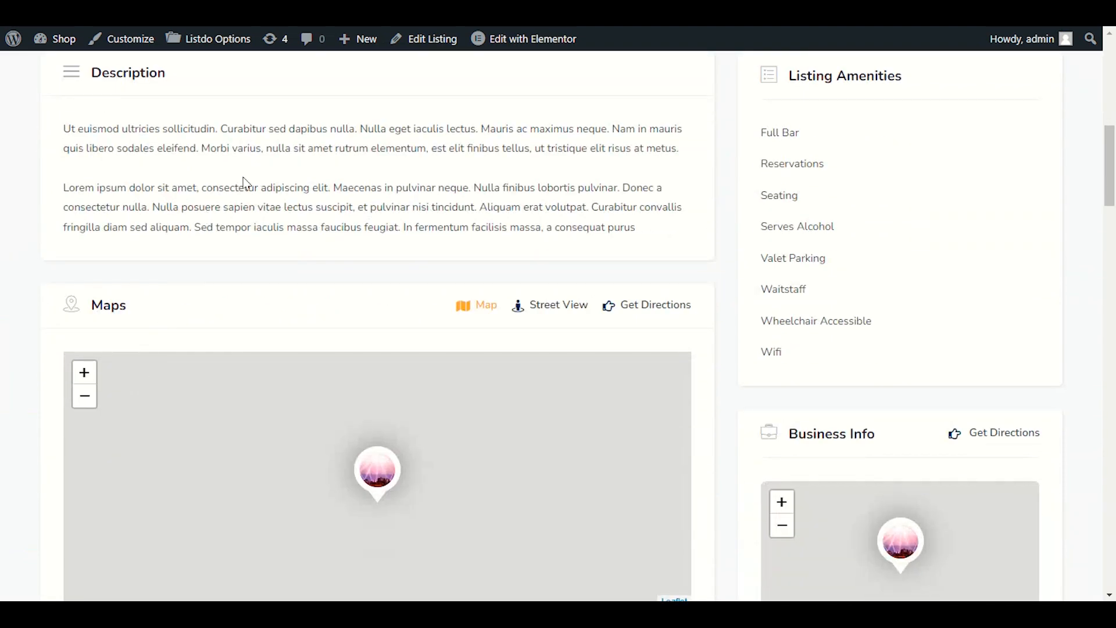
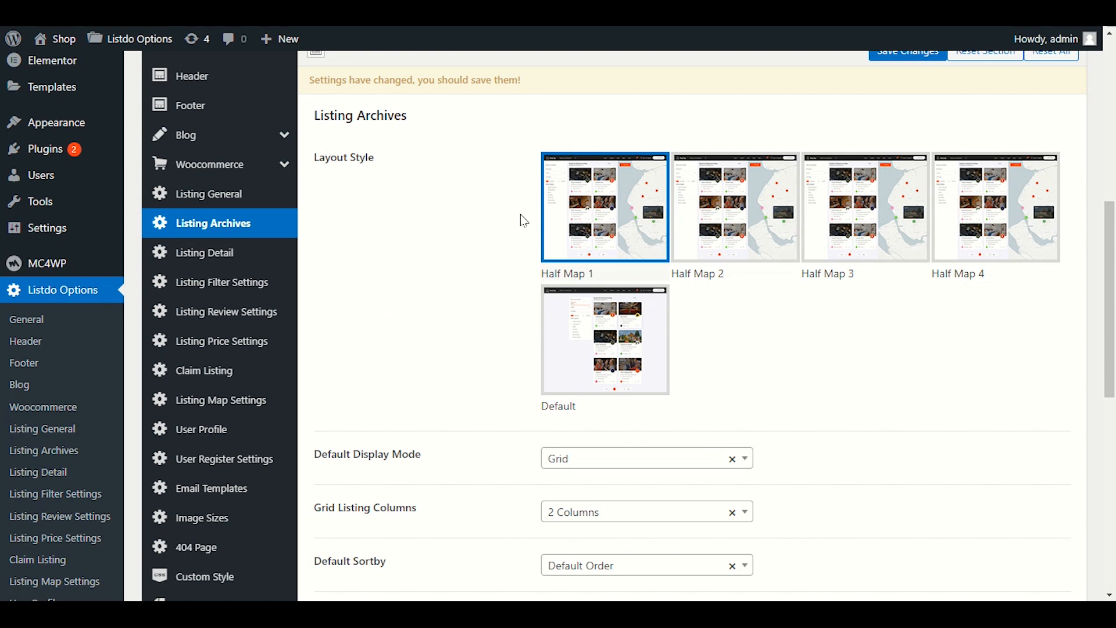
# - Set the Listing Archives default display mode to List 1 and save the changes
pyautogui.scroll(-4, 521, 218)
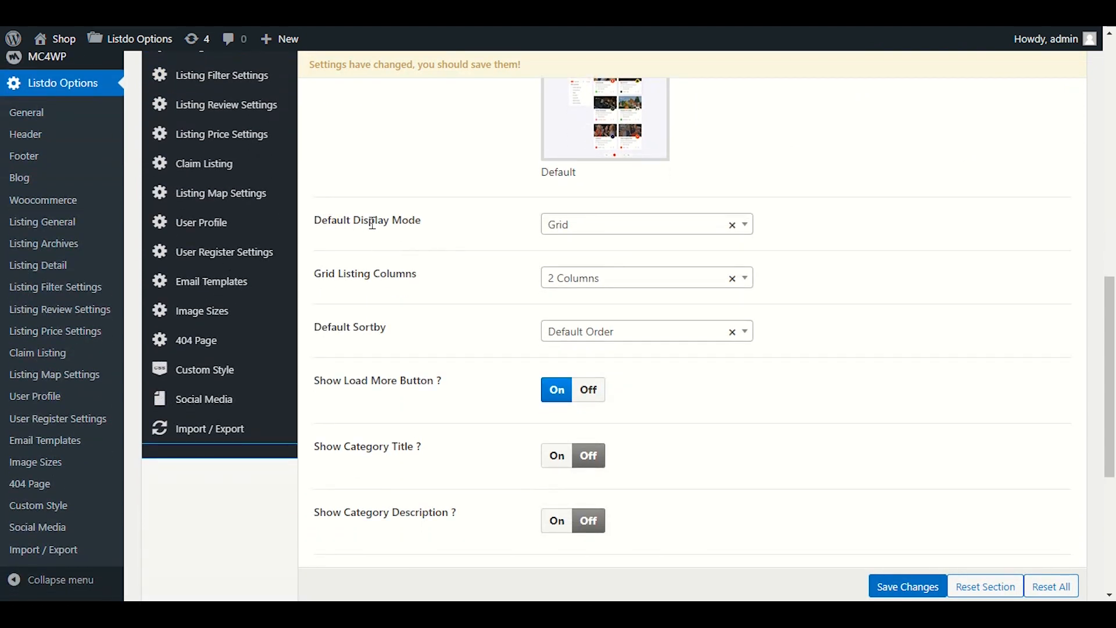
pyautogui.click(583, 225)
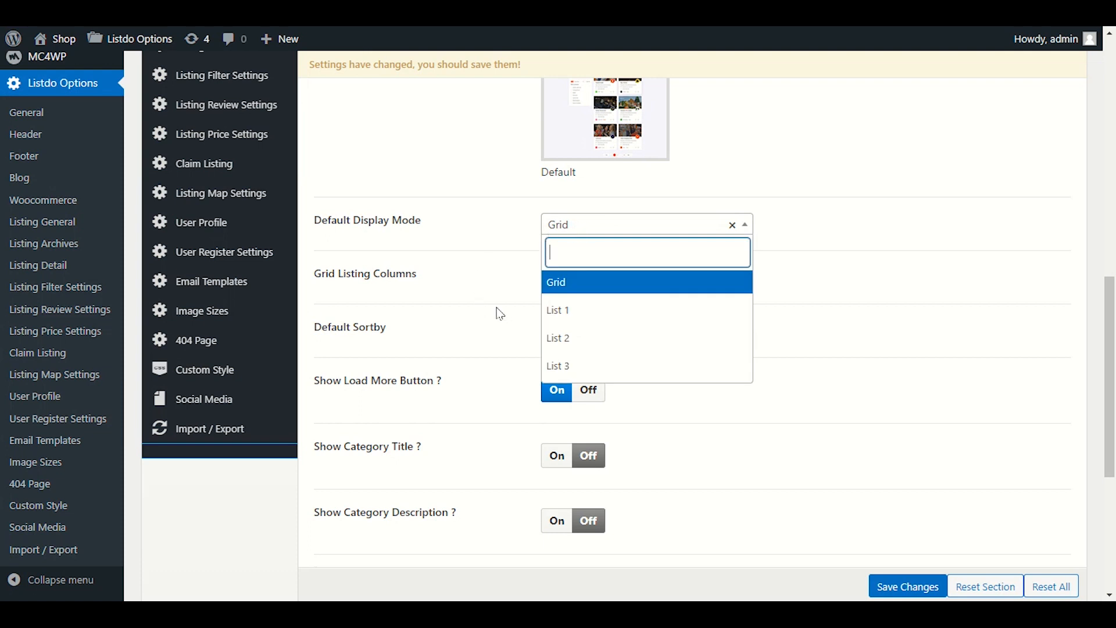
pyautogui.click(554, 312)
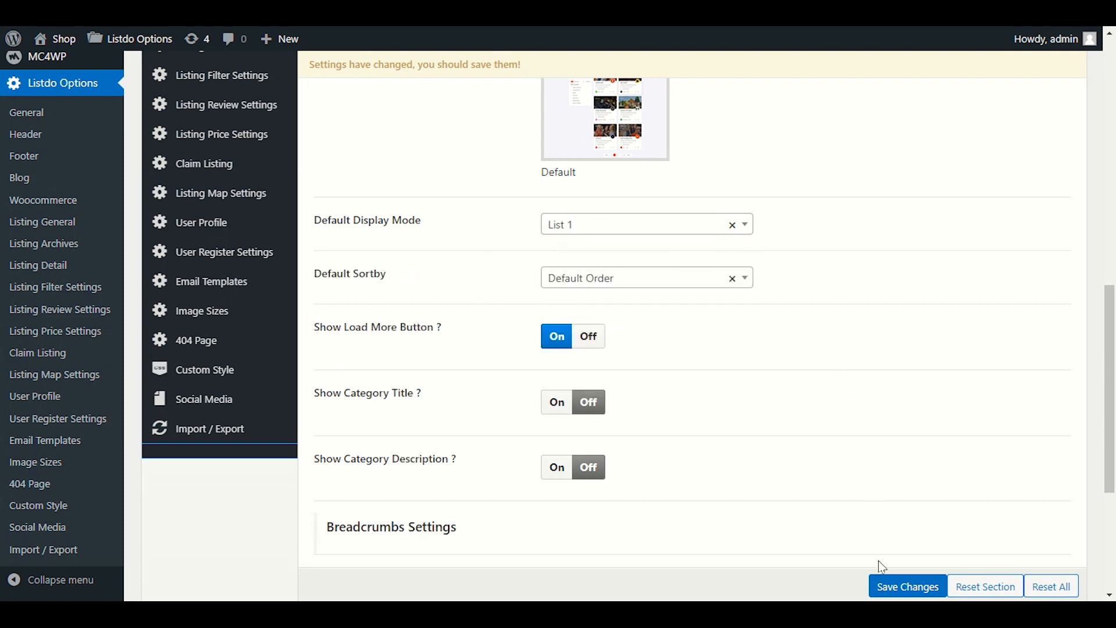
pyautogui.click(882, 585)
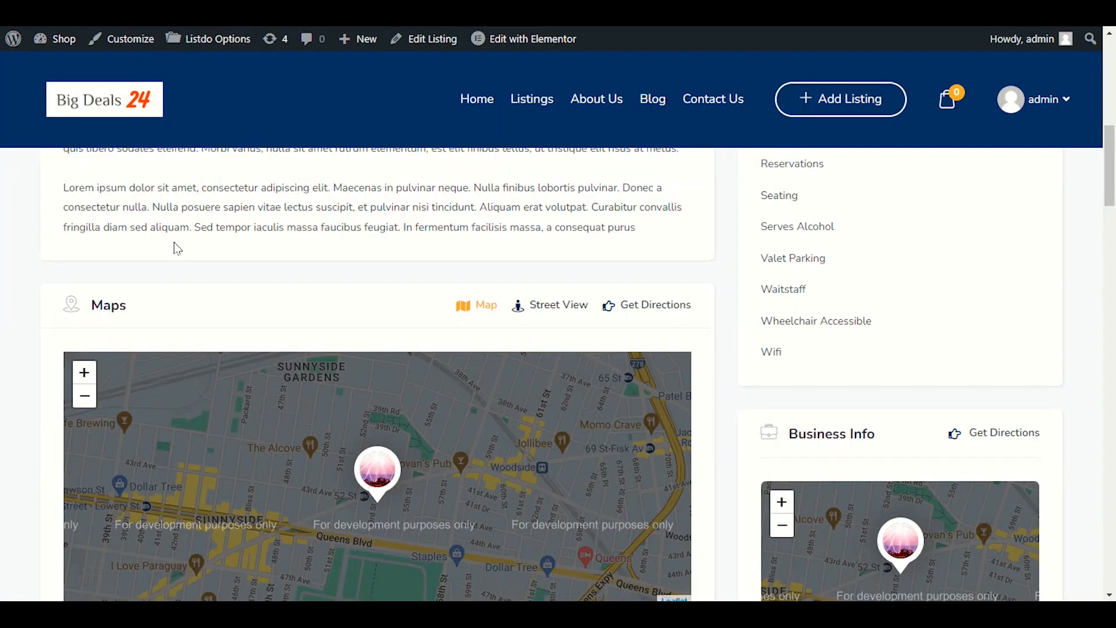
# - Reload the live Spotlight Bar & Club page and recheck its layout down to the review form
pyautogui.rightClick(177, 248)
pyautogui.click(210, 294)
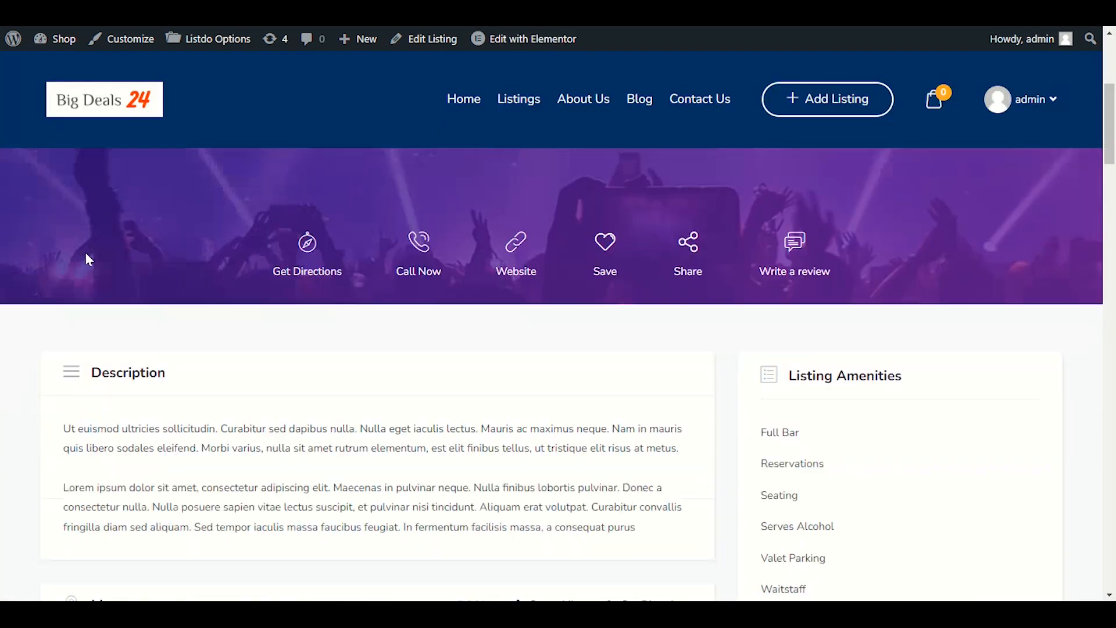
pyautogui.scroll(-20, 52, 254)
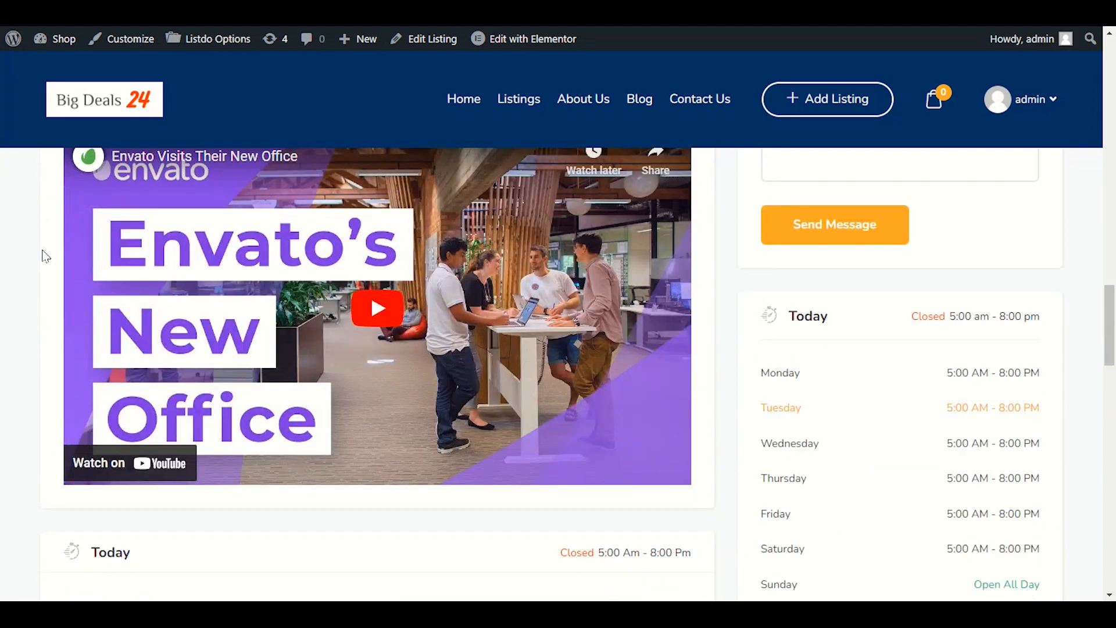
pyautogui.scroll(-15, 45, 256)
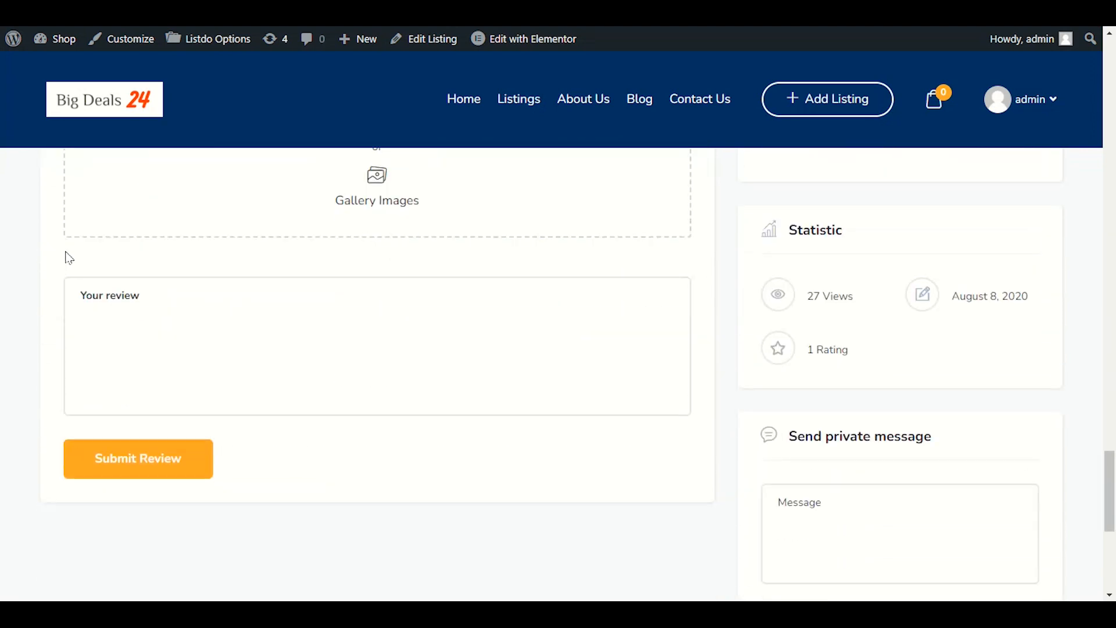
pyautogui.scroll(20, 533, 107)
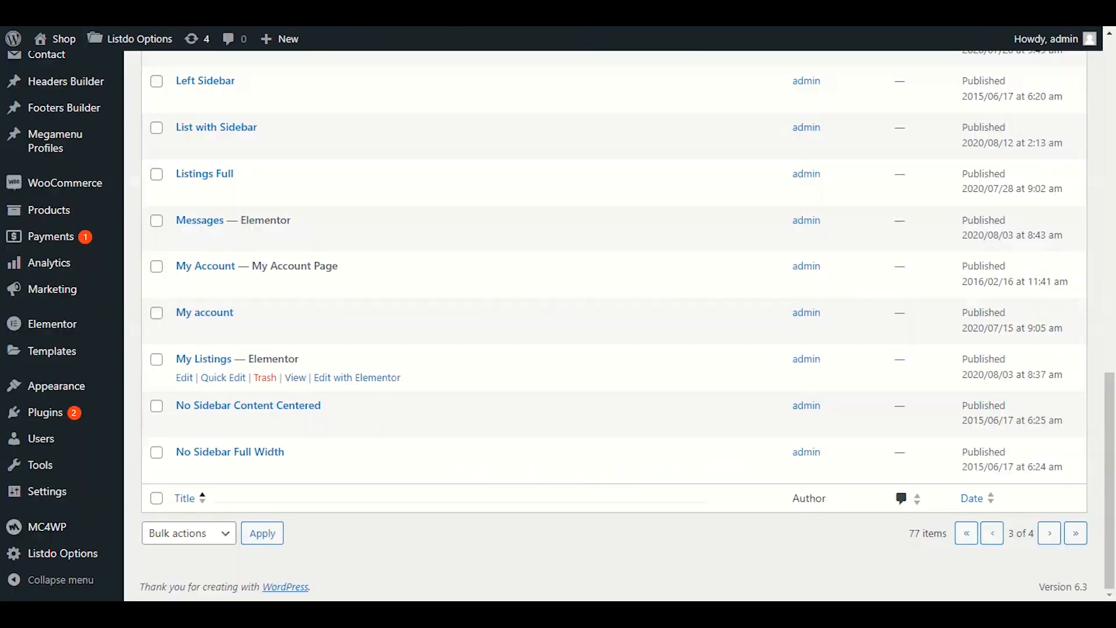
# - View the live My Listings page from the Pages list in a new tab and recheck its entries
pyautogui.click(125, 12)
pyautogui.rightClick(287, 383)
pyautogui.click(309, 398)
pyautogui.click(203, 13)
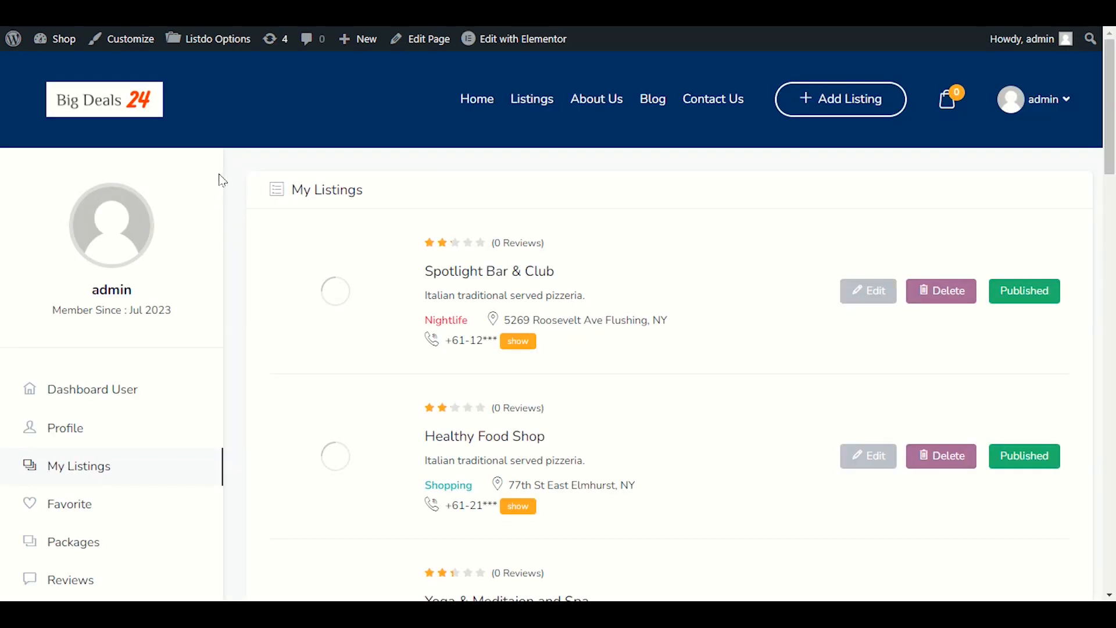
pyautogui.scroll(-10, 223, 180)
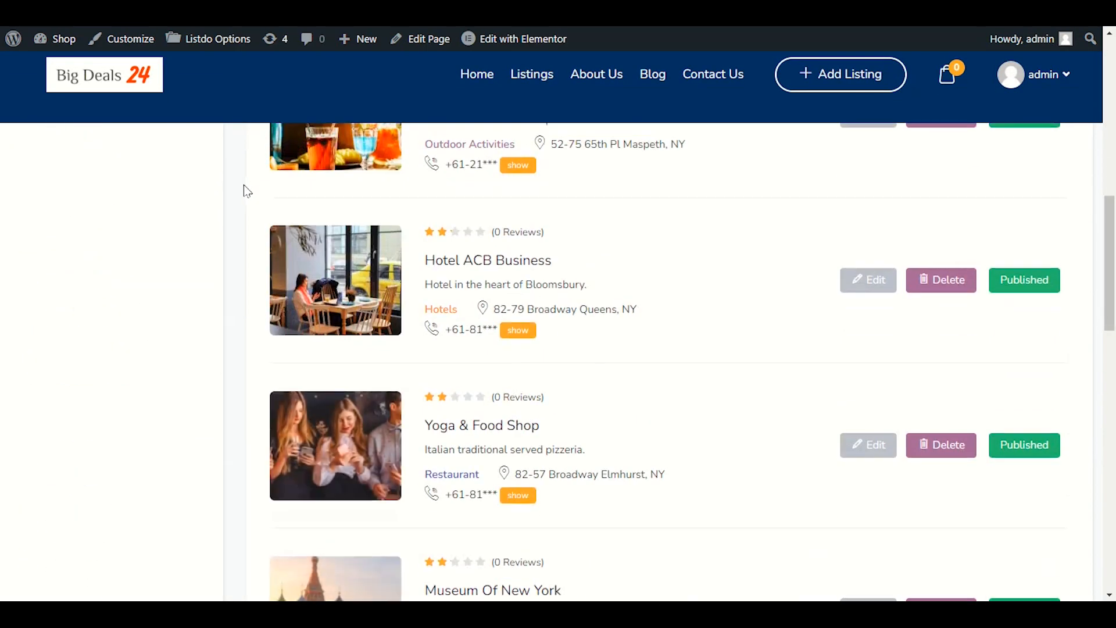
pyautogui.scroll(10, 247, 189)
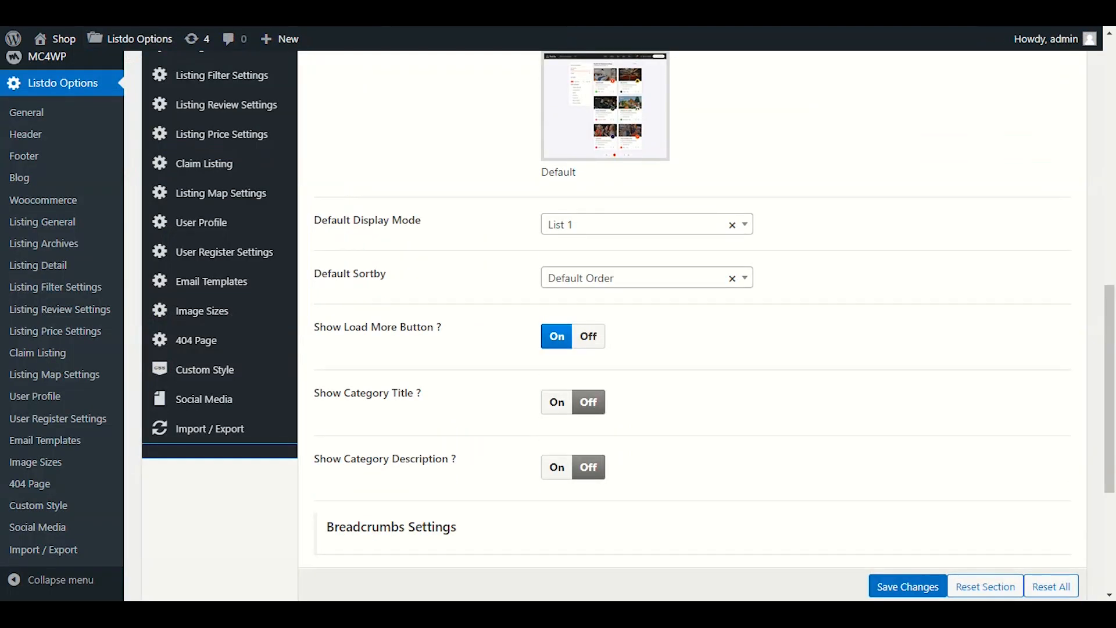
# - Return to the theme options, open All Listings in a new tab and review the listings table
pyautogui.scroll(5, 535, 247)
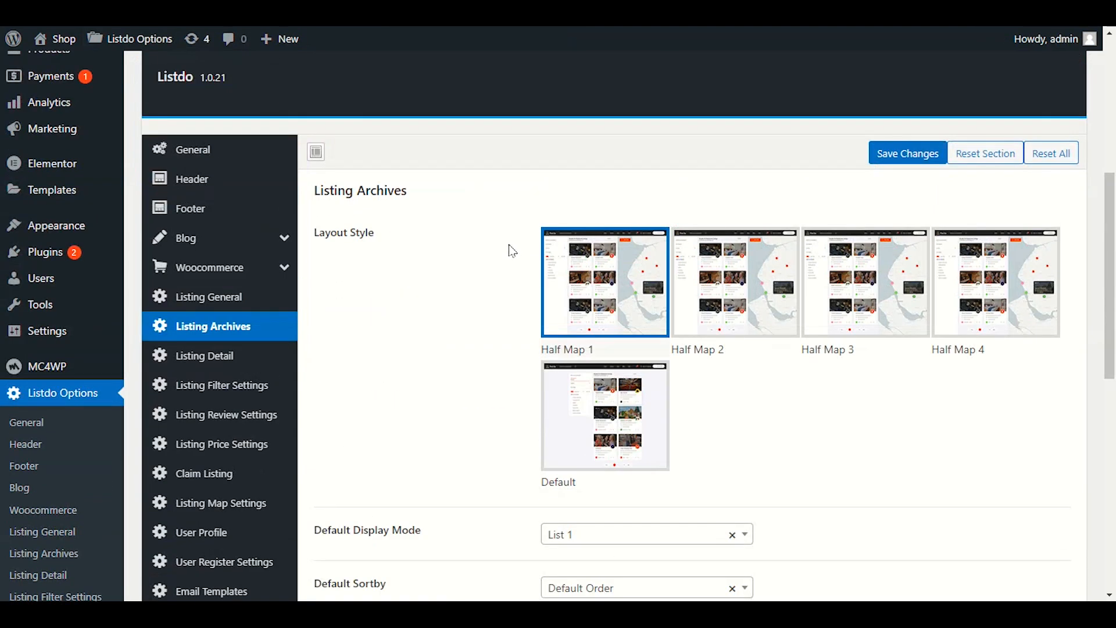
pyautogui.scroll(5, 507, 313)
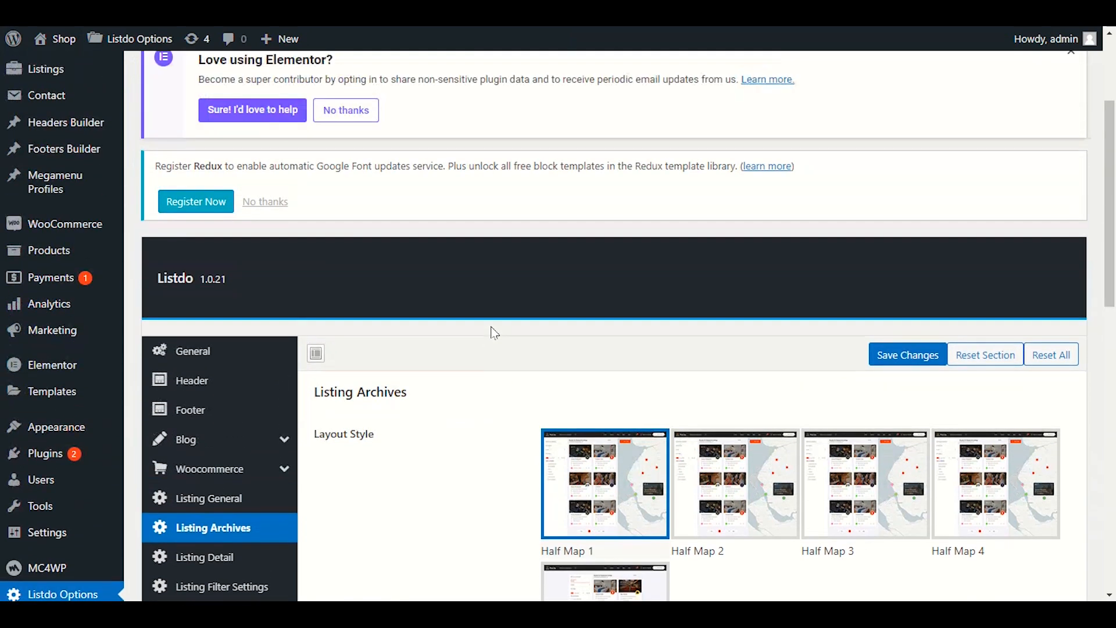
pyautogui.scroll(2, 499, 324)
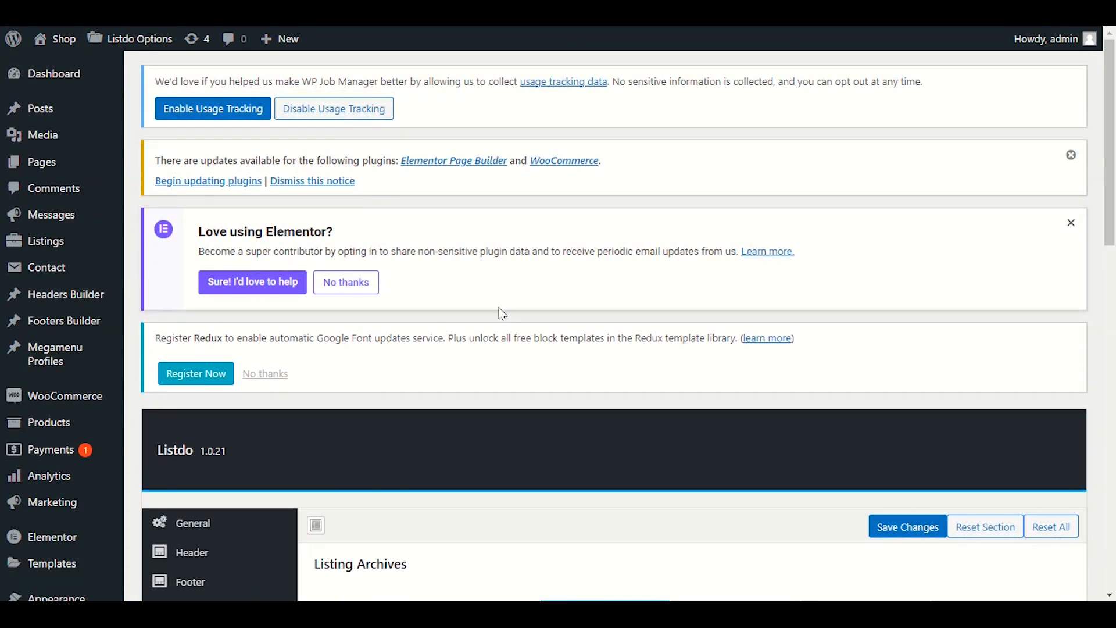
pyautogui.scroll(-4, 514, 246)
pyautogui.scroll(4, 514, 245)
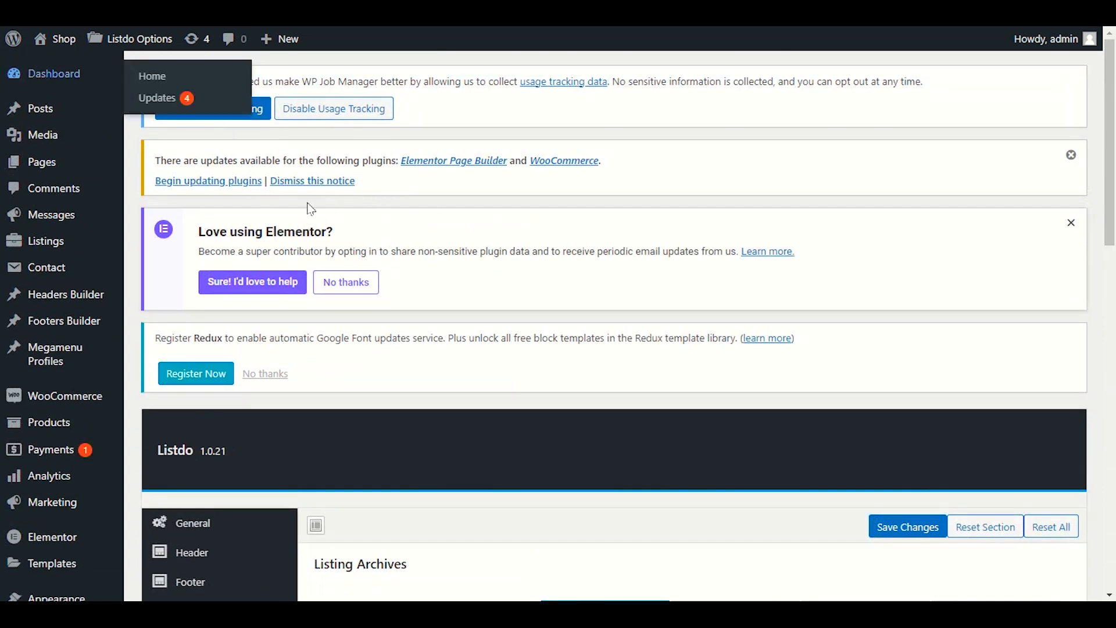
pyautogui.moveTo(38, 244)
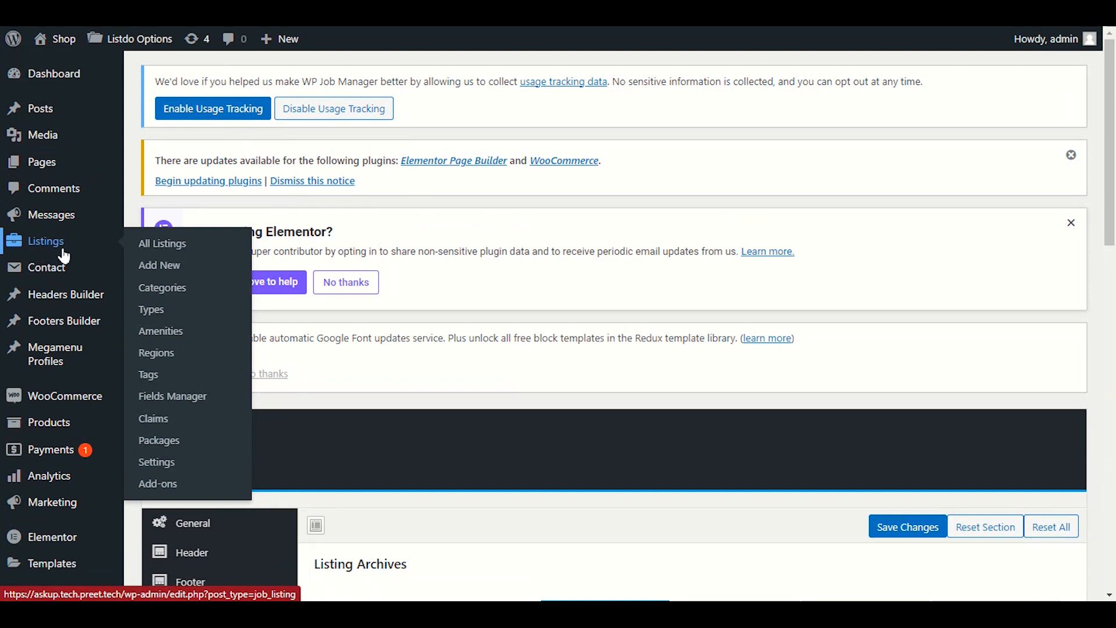
pyautogui.rightClick(141, 250)
pyautogui.click(160, 264)
pyautogui.click(157, 7)
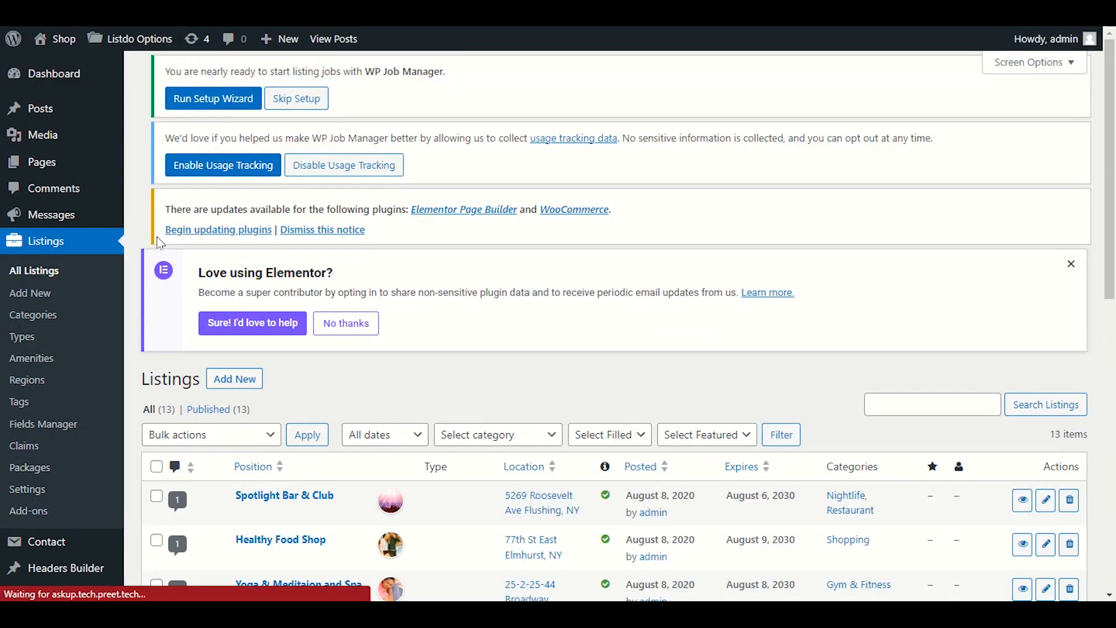
pyautogui.scroll(-3, 575, 218)
pyautogui.scroll(-2, 611, 179)
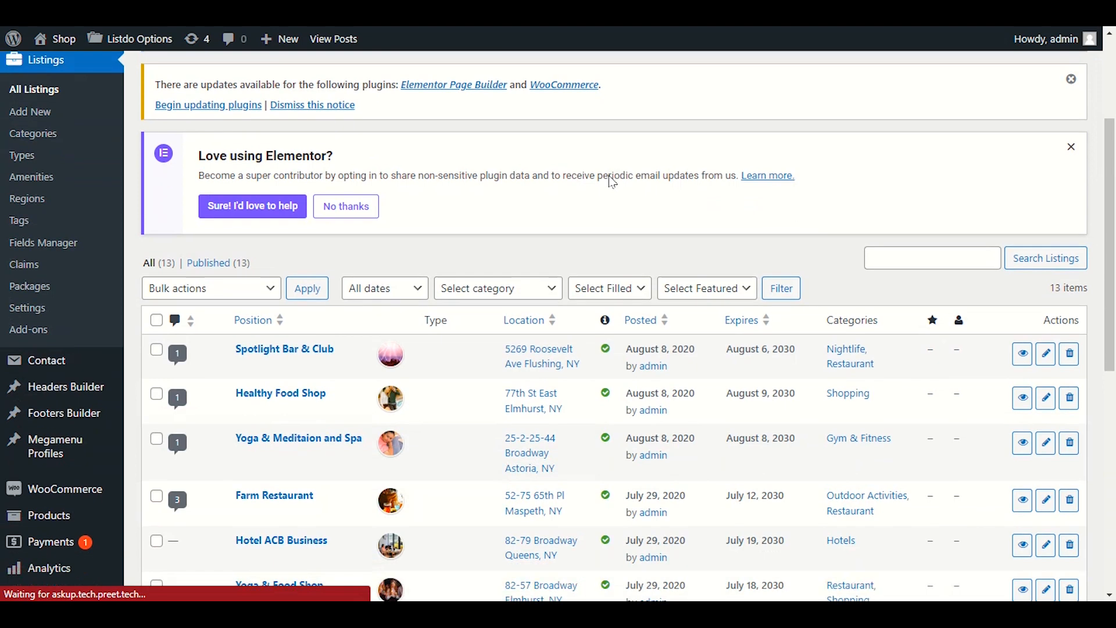
pyautogui.scroll(1, 506, 190)
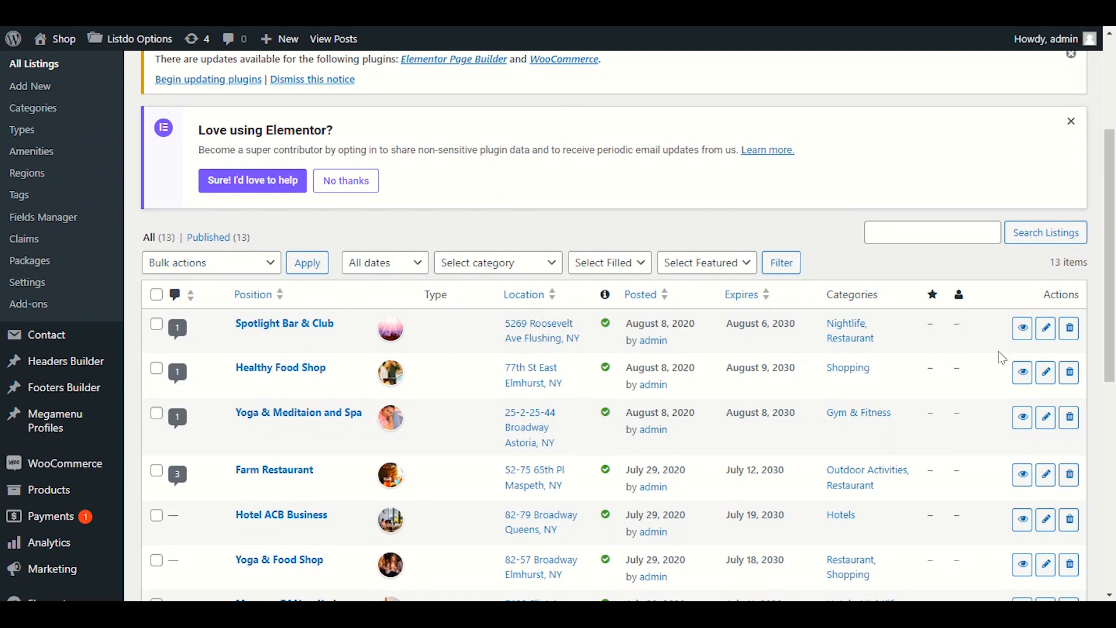
# - View the live Spotlight Bar & Club listing from the listings table and compare it with the Listing Archives options
pyautogui.click(1024, 330)
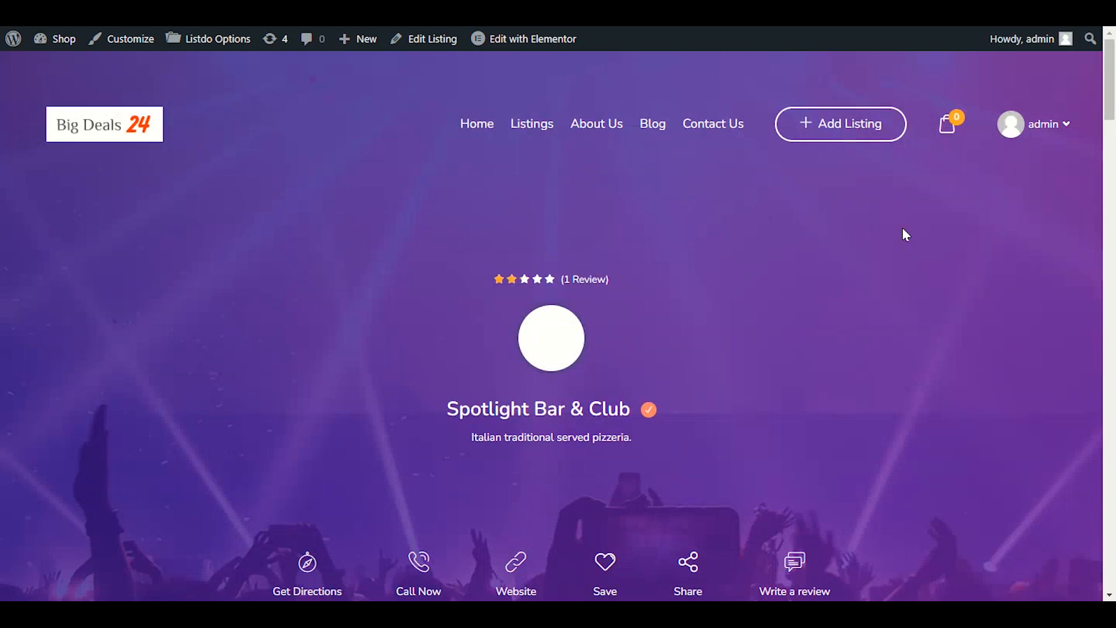
pyautogui.scroll(-10, 905, 235)
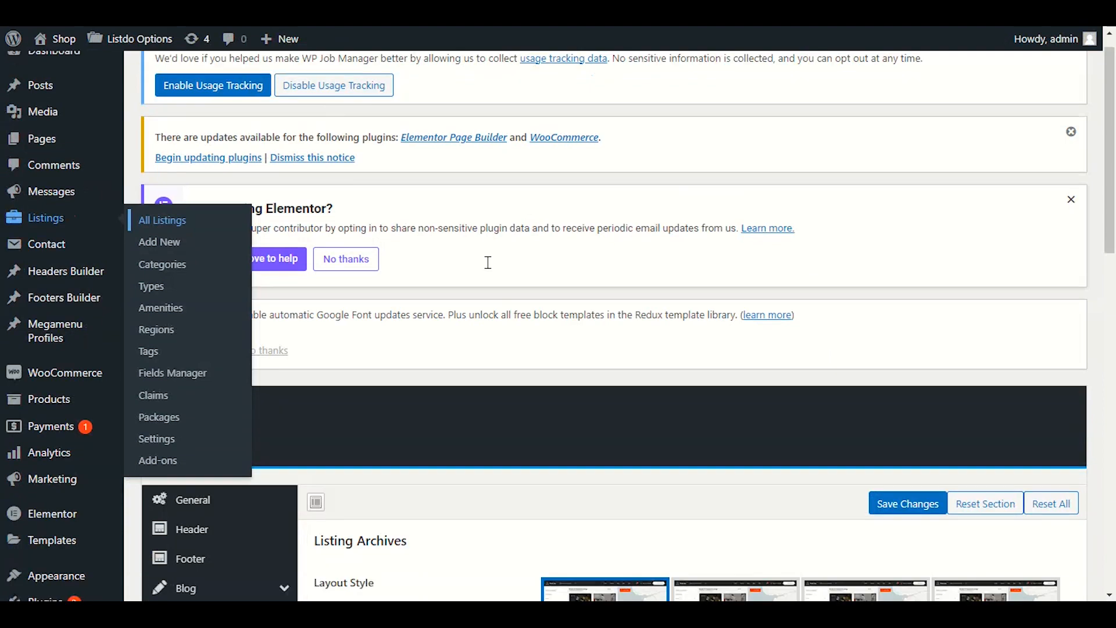
pyautogui.scroll(-8, 488, 259)
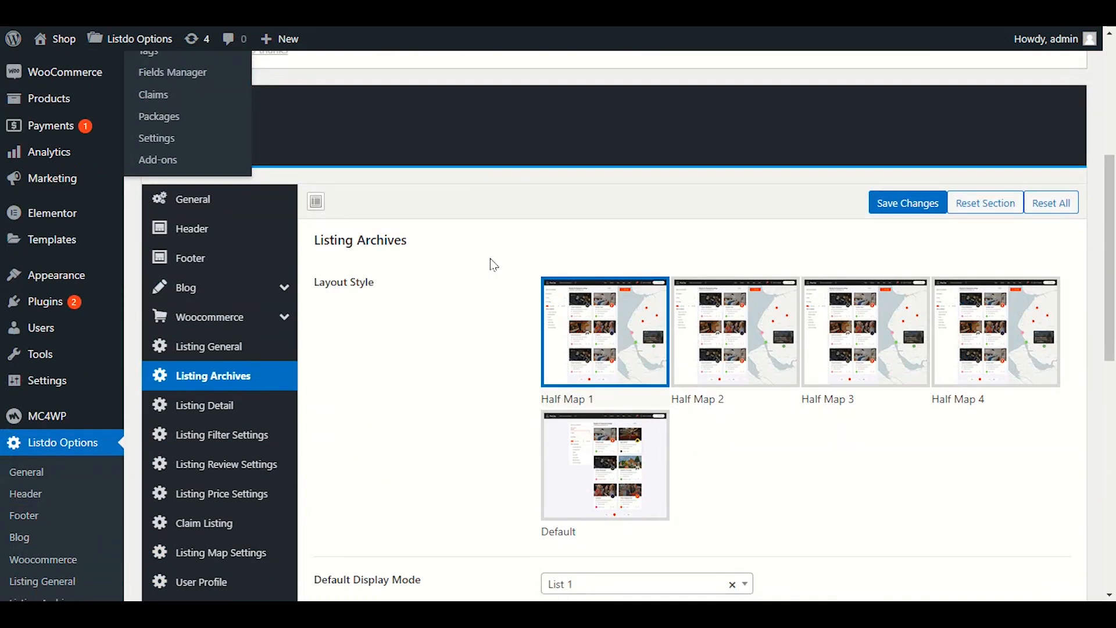
pyautogui.scroll(-5, 459, 258)
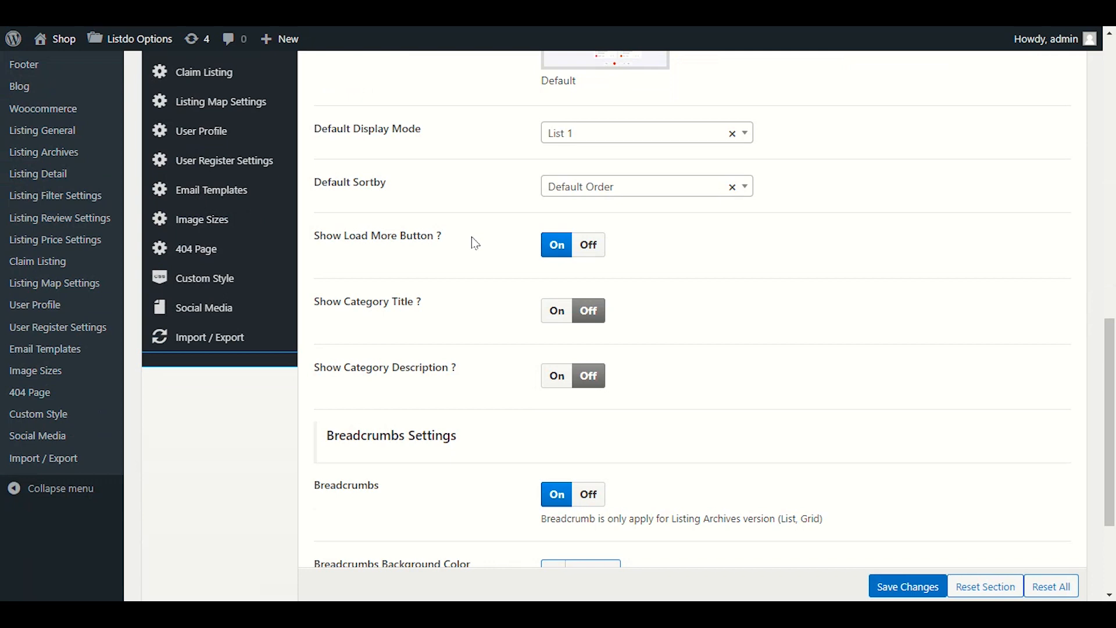
pyautogui.scroll(-2, 474, 243)
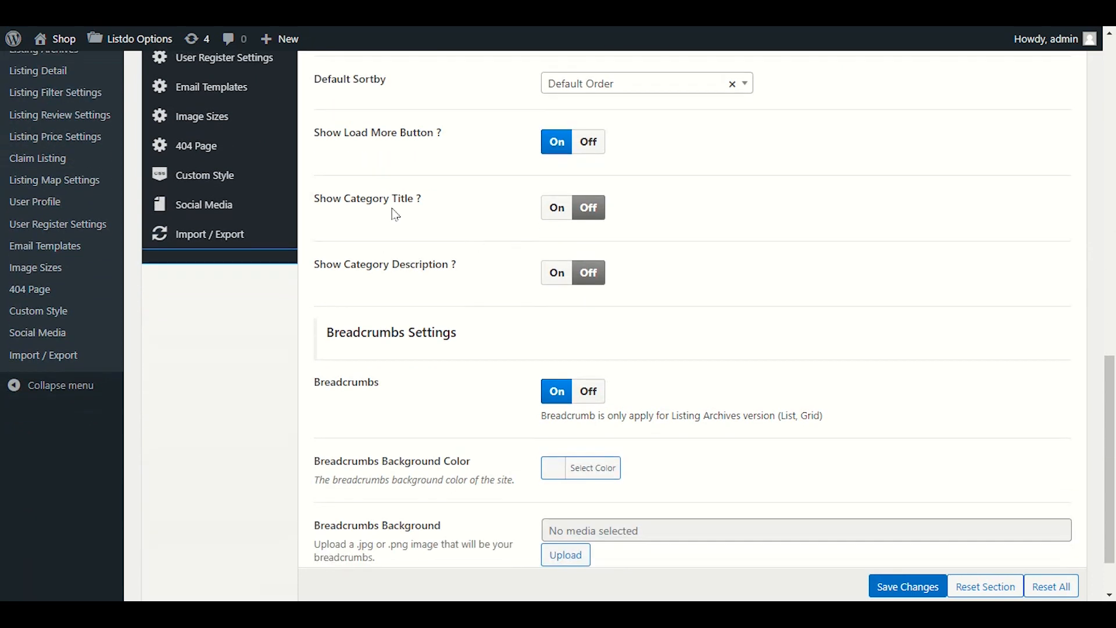
pyautogui.scroll(6, 395, 214)
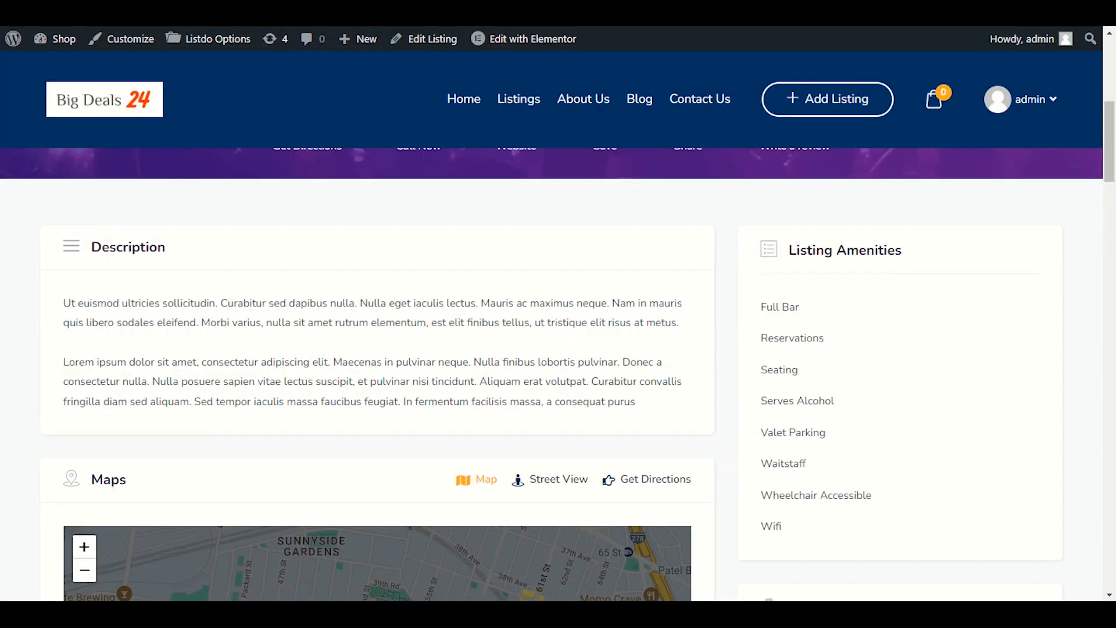
pyautogui.scroll(-2, 558, 372)
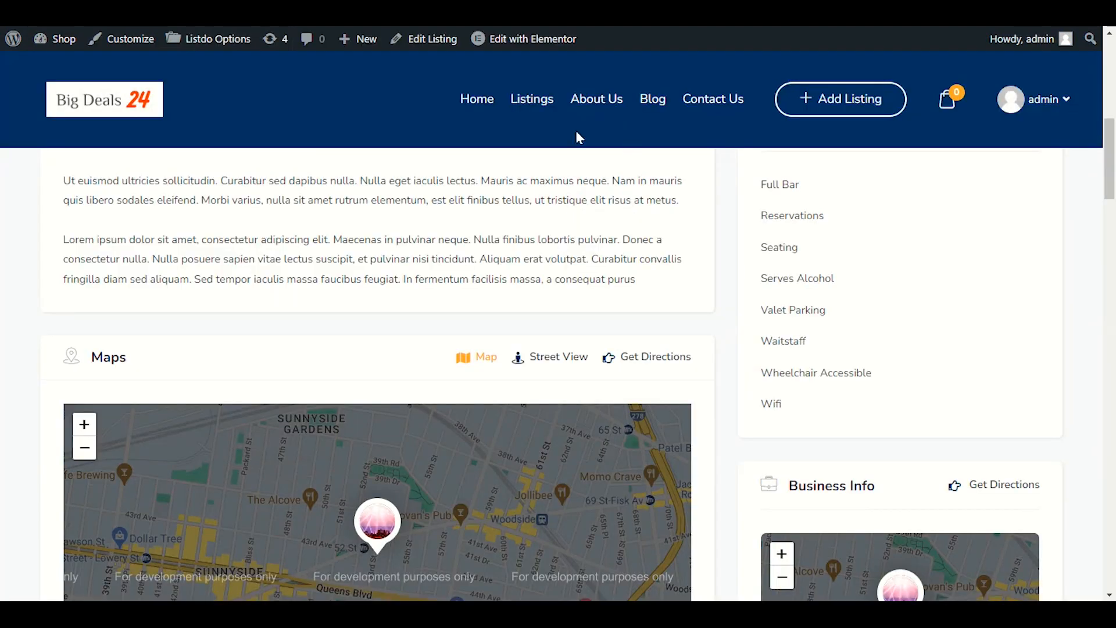
# - Return to the Pages list, view the live My Listings page in a new tab and review its entries down to Best Museum
pyautogui.click(174, 13)
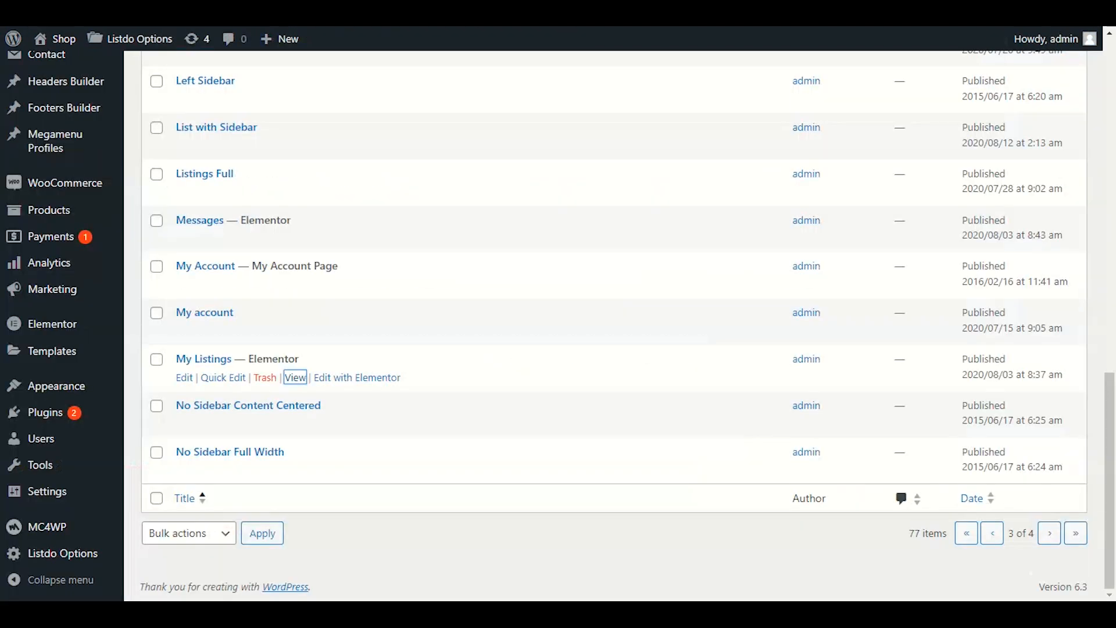
pyautogui.rightClick(300, 380)
pyautogui.click(305, 386)
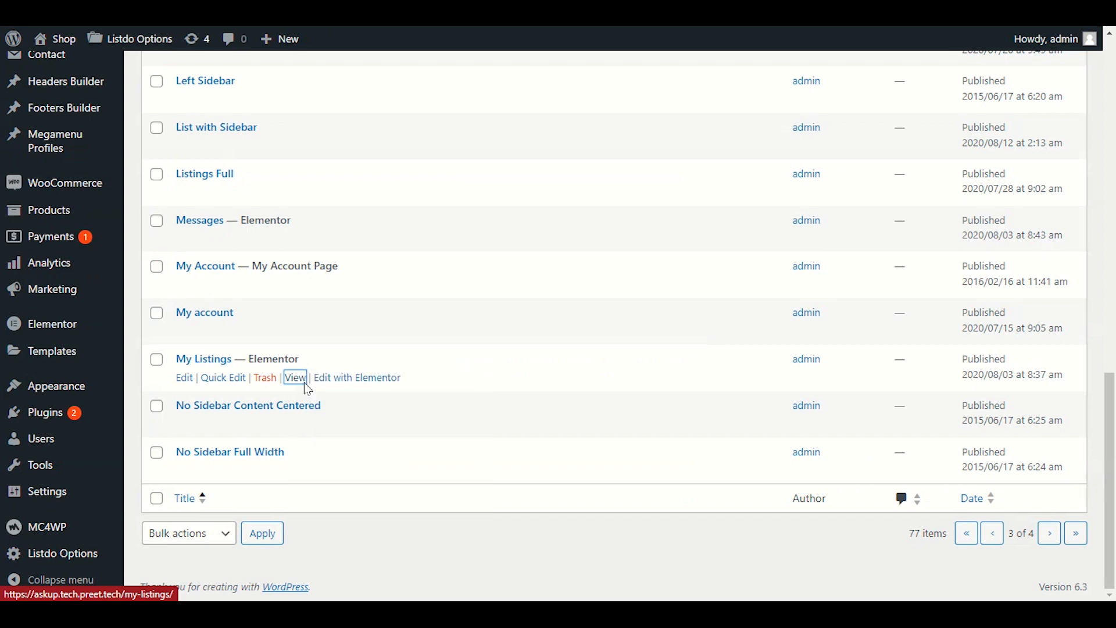
pyautogui.click(196, 13)
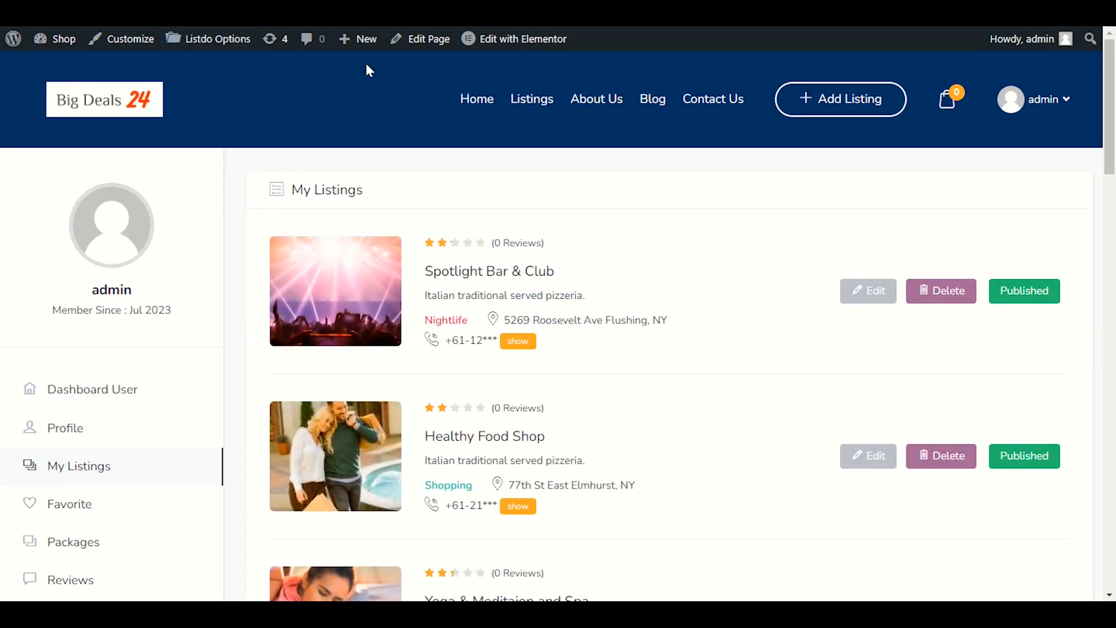
pyautogui.scroll(-4, 256, 316)
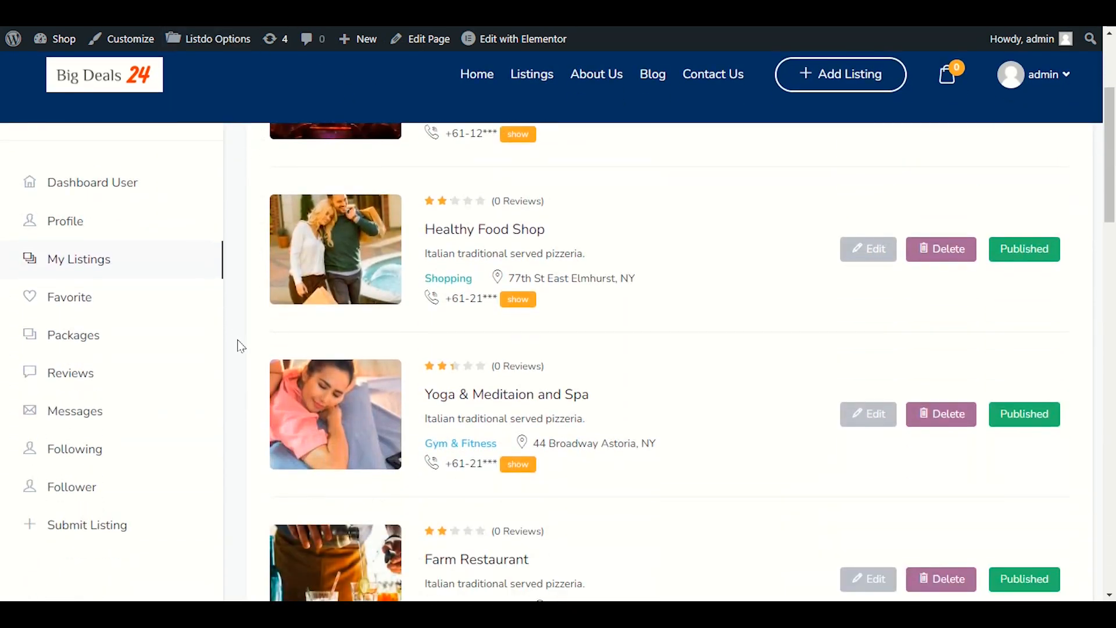
pyautogui.scroll(-5, 239, 347)
pyautogui.scroll(-20, 241, 357)
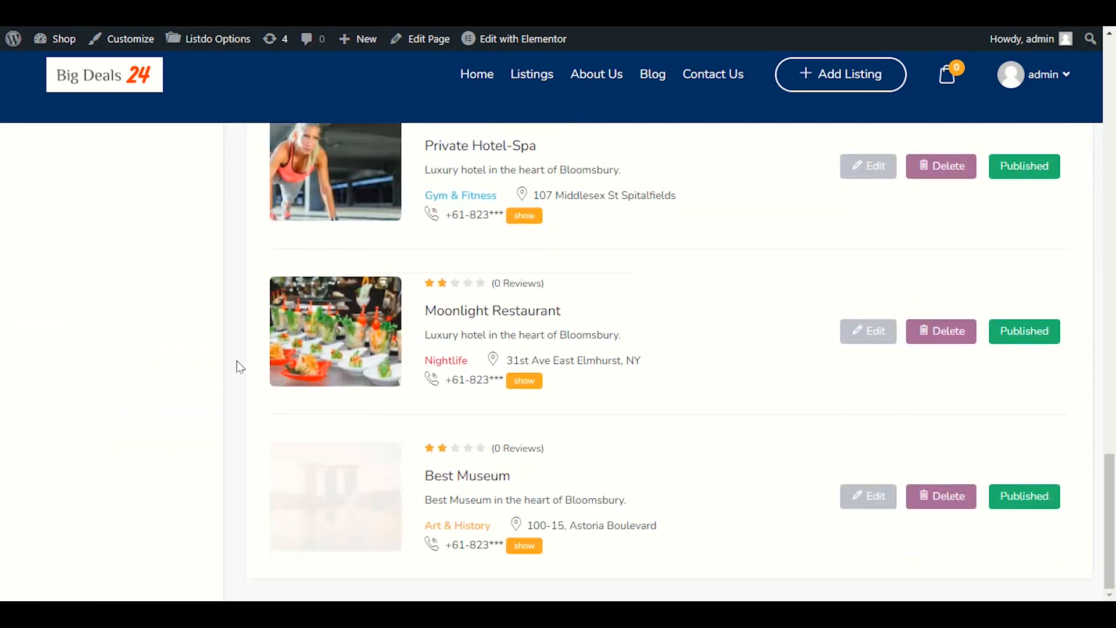
pyautogui.scroll(10, 240, 366)
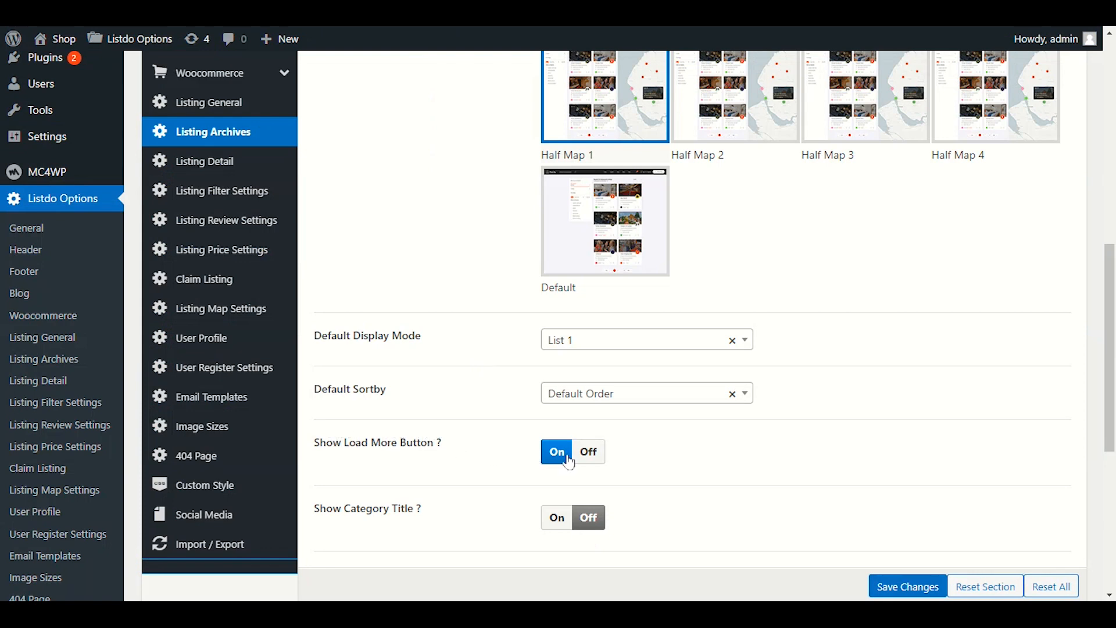
# - Turn on Show Category Title, set the Listing Archives default display mode to Grid and save the changes
pyautogui.click(543, 517)
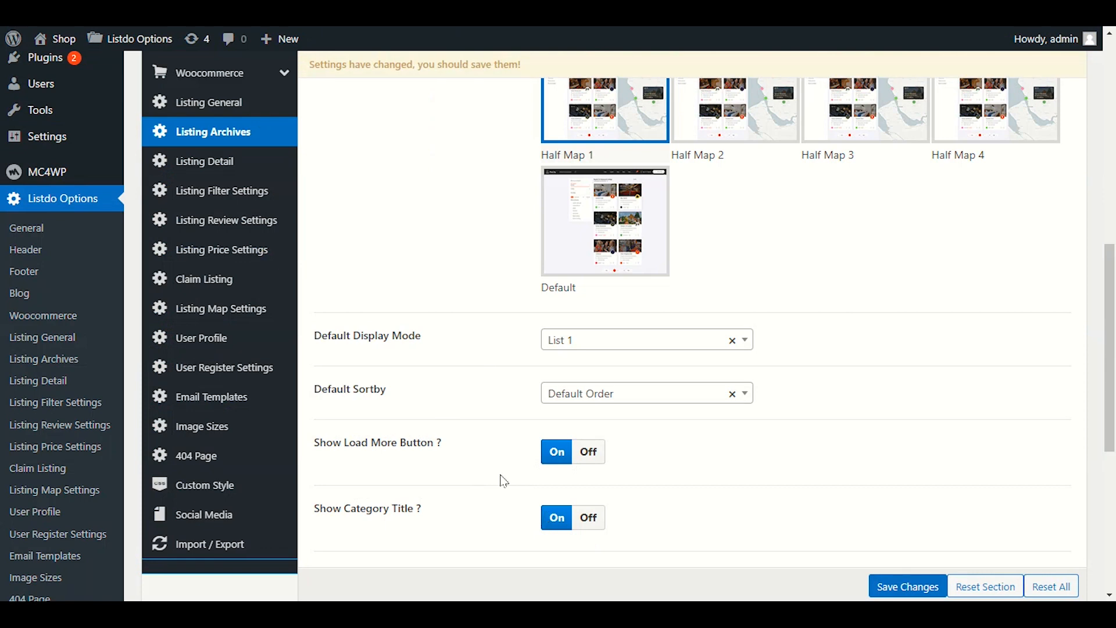
pyautogui.click(644, 341)
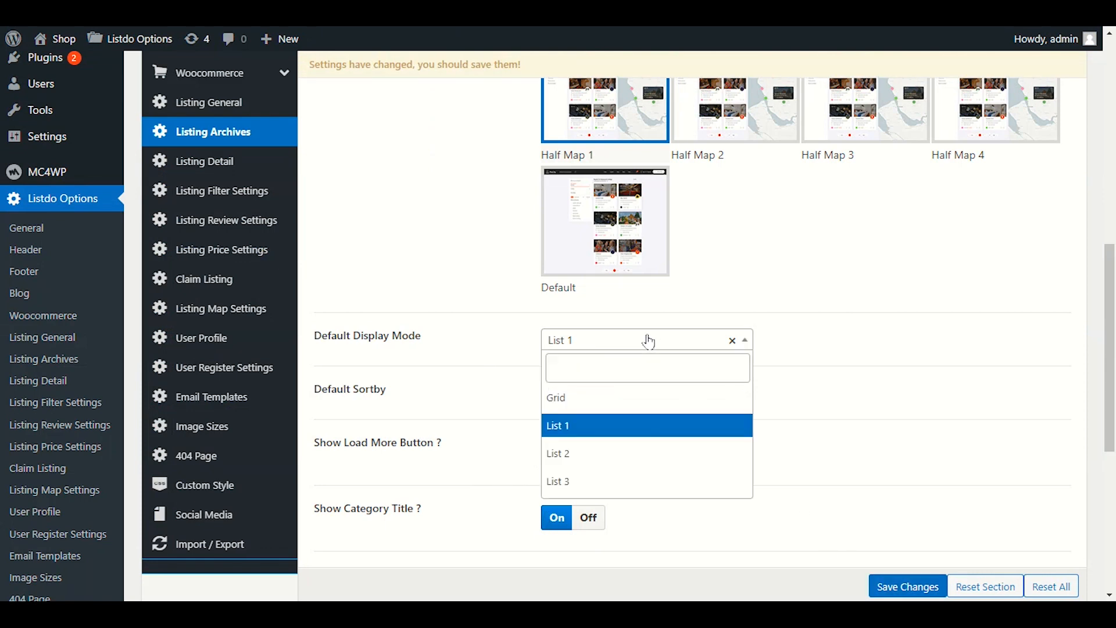
pyautogui.click(616, 398)
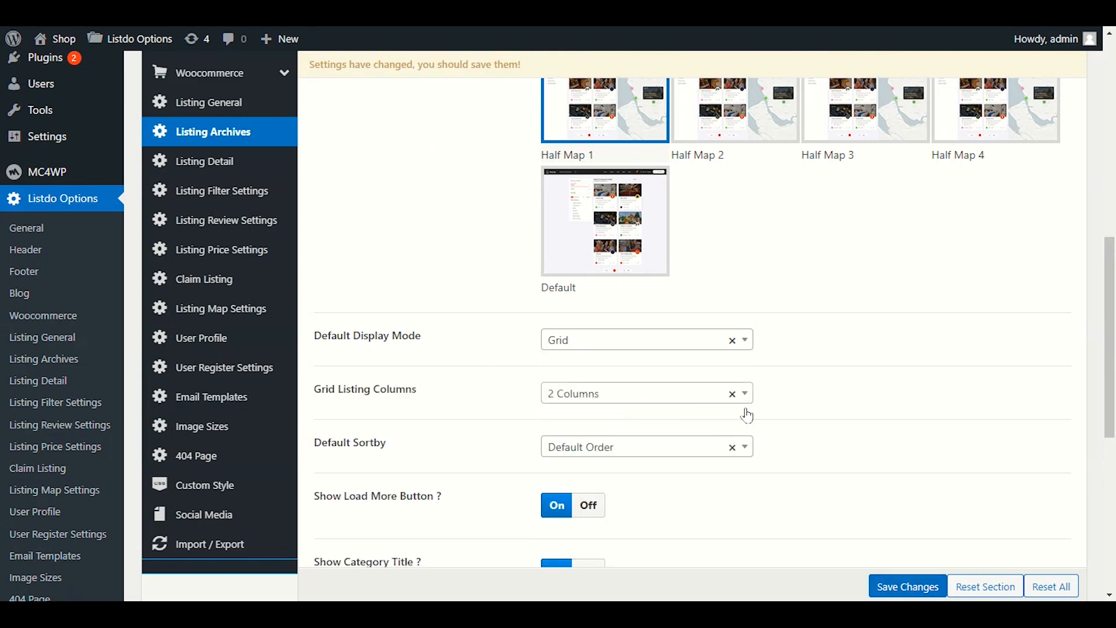
pyautogui.click(895, 584)
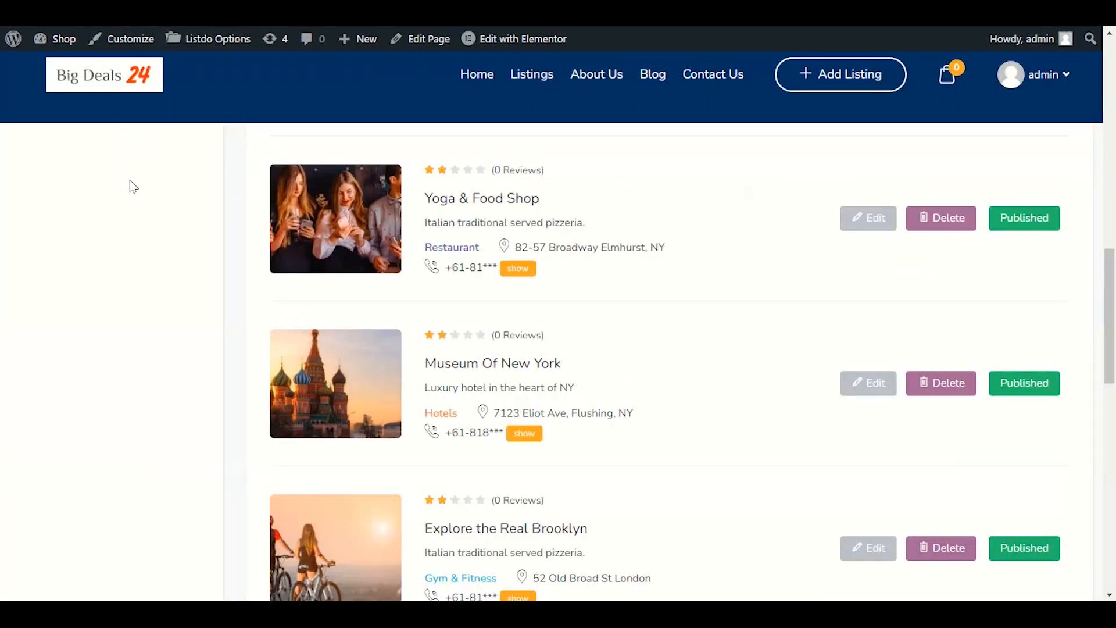
# - Reload the live My Listings page and recheck how its entries are laid out
pyautogui.rightClick(129, 180)
pyautogui.click(148, 234)
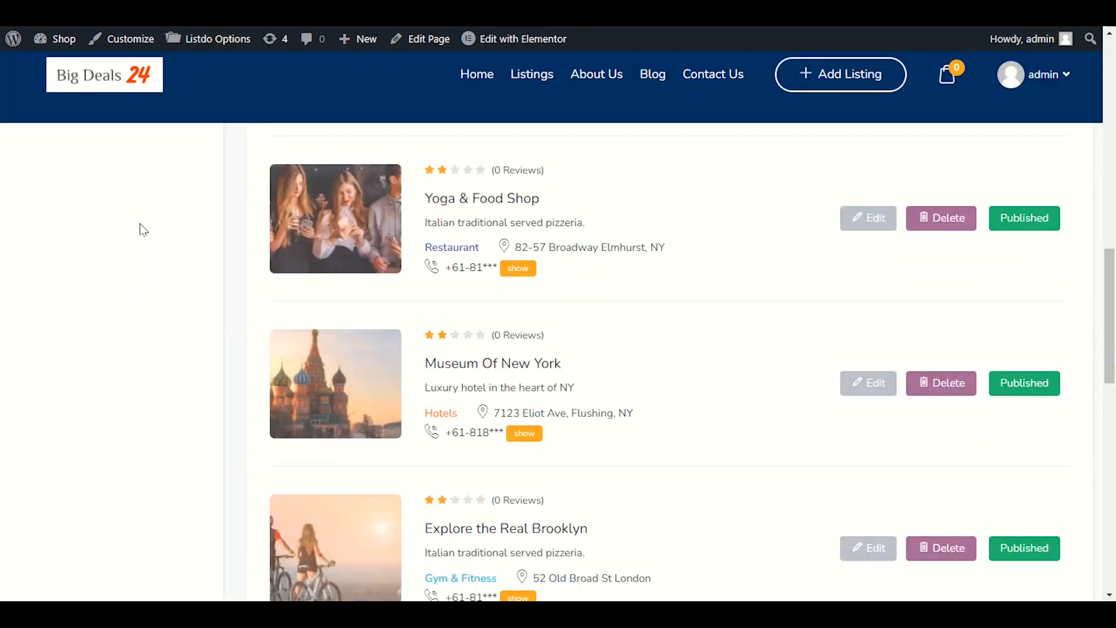
pyautogui.scroll(-12, 214, 324)
pyautogui.scroll(2, 249, 363)
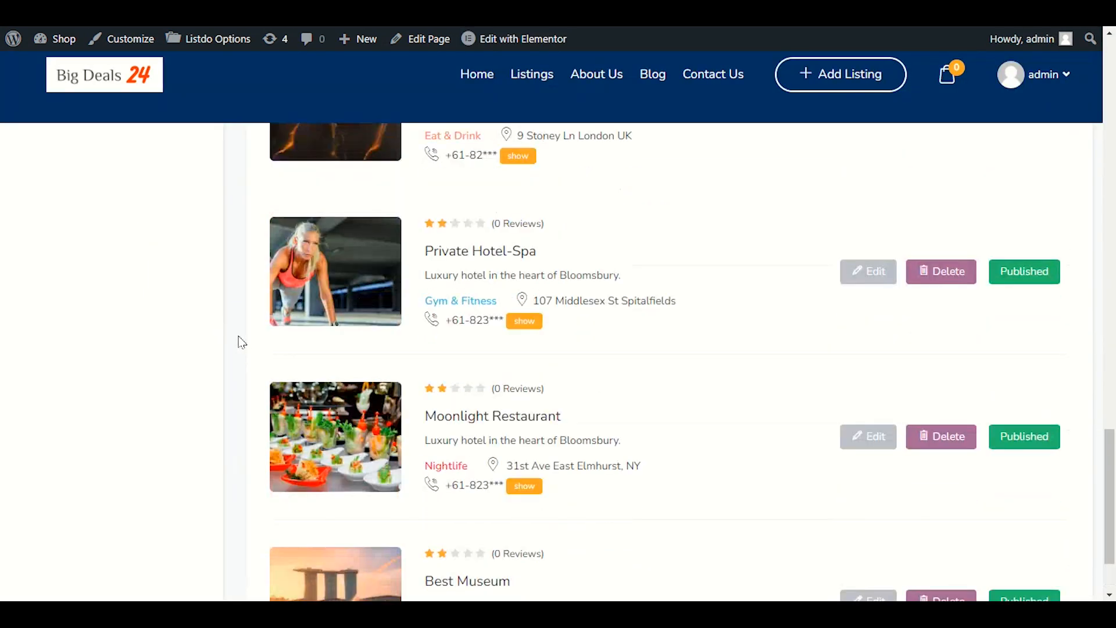
pyautogui.scroll(10, 241, 342)
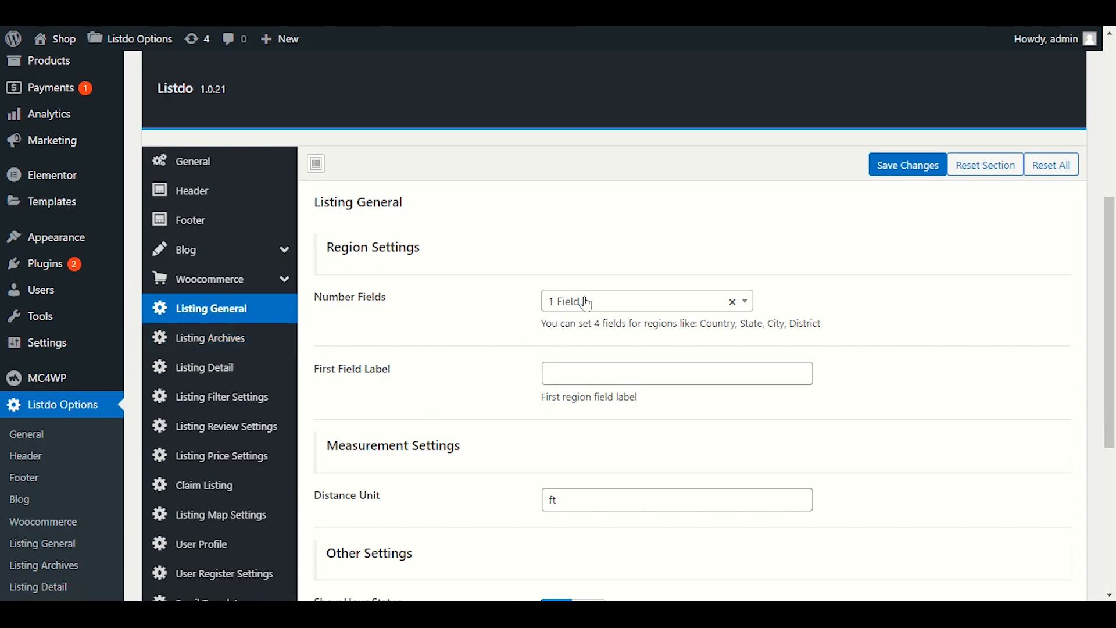
# - Look through the Listing General and Listing Archives options and open the Listing Detail options
pyautogui.click(226, 339)
pyautogui.click(240, 318)
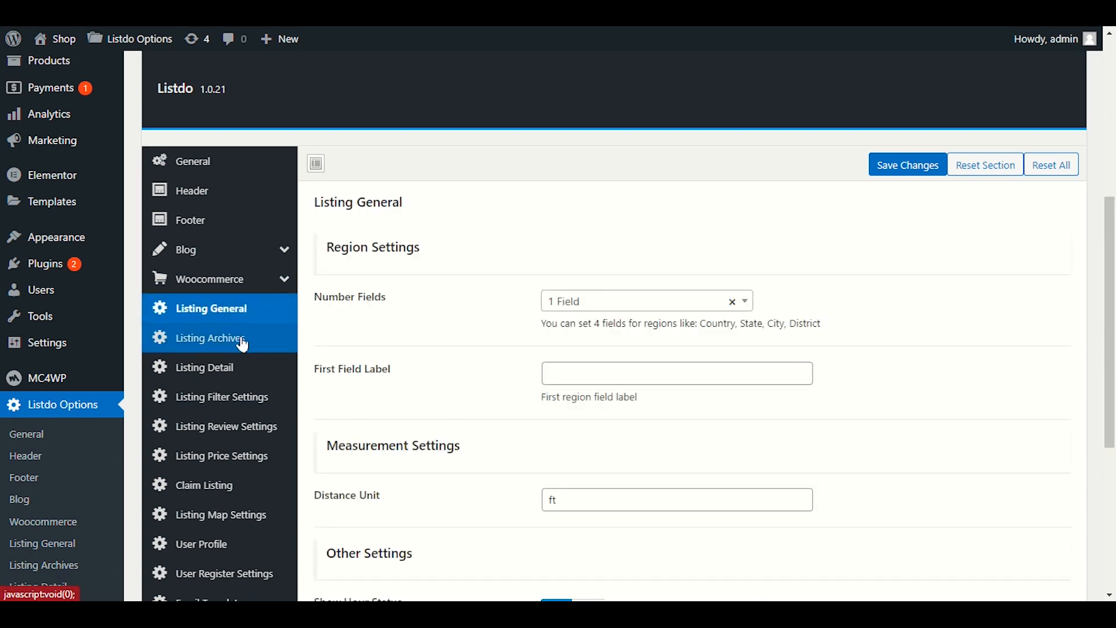
pyautogui.click(241, 340)
pyautogui.click(239, 369)
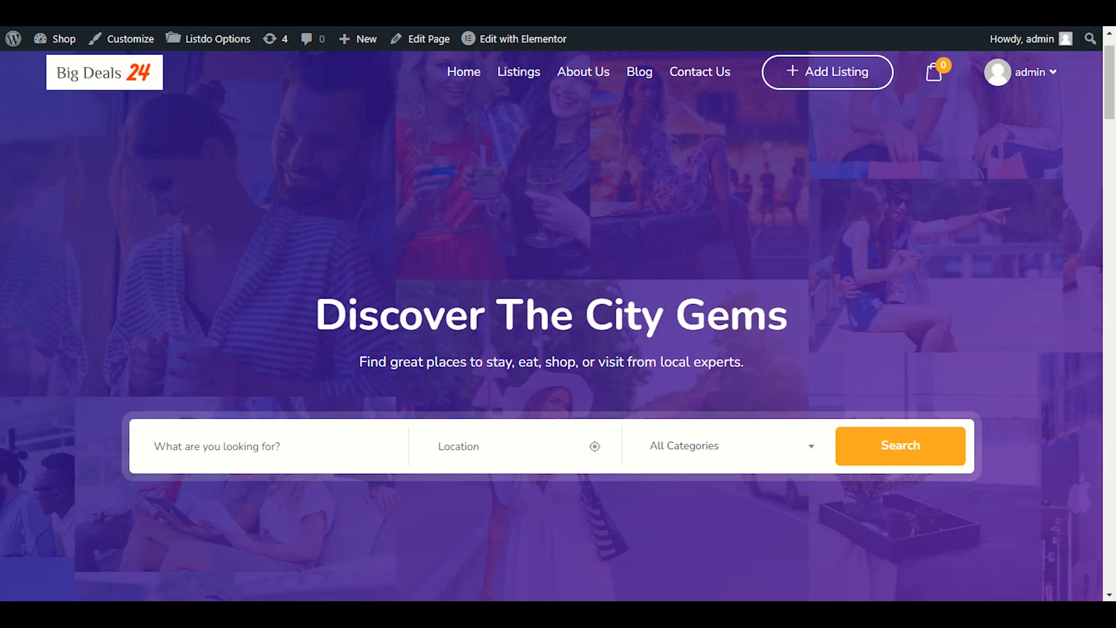
# - Examine the live home page's highlights and the category cards under "What are you interested in?"
pyautogui.scroll(-10, 366, 433)
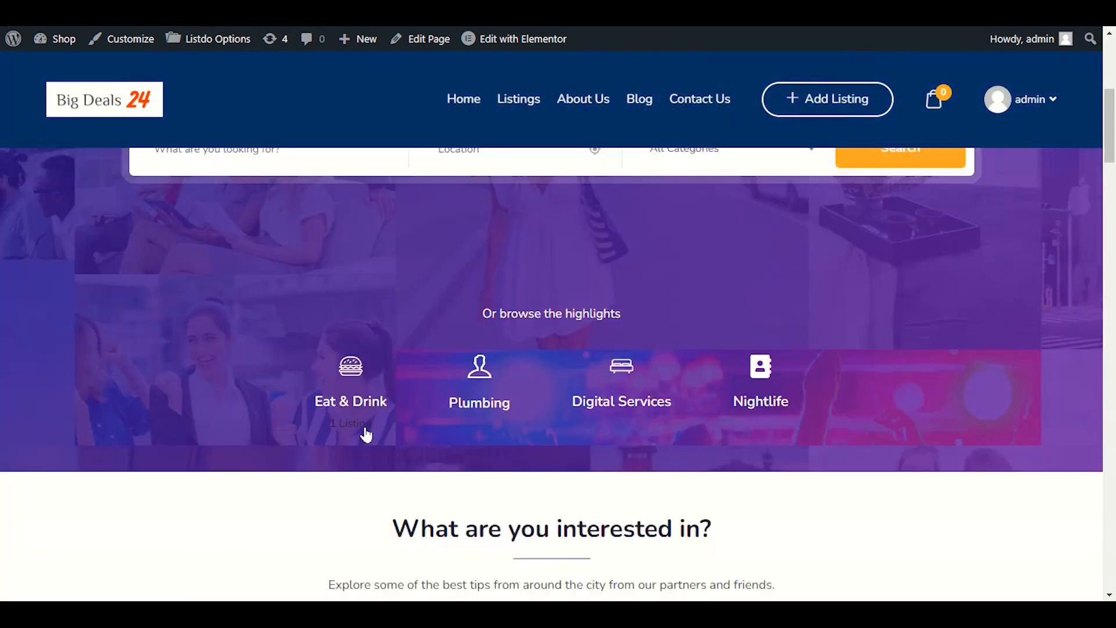
pyautogui.scroll(-12, 366, 431)
pyautogui.scroll(10, 367, 423)
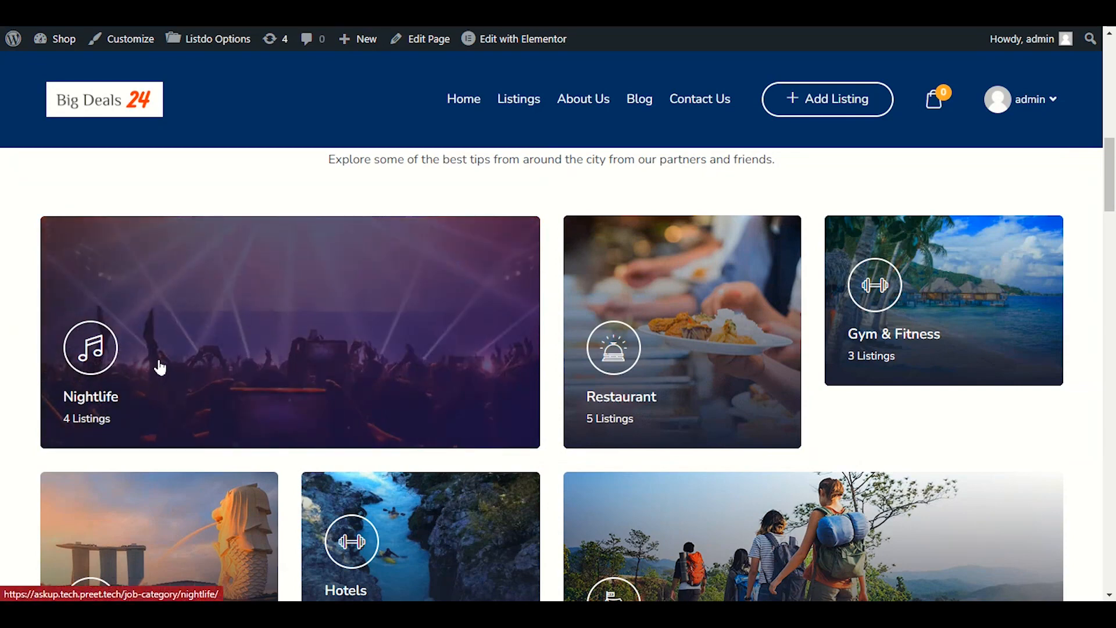
pyautogui.click(148, 253)
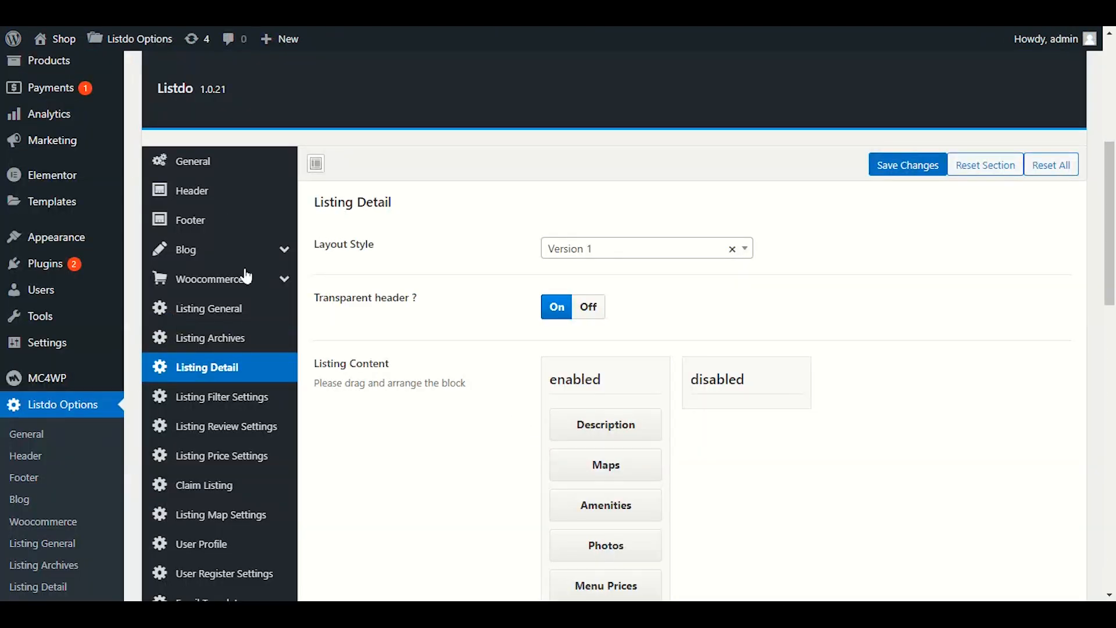
# - Reopen the Listing Archives options to recheck the layout and display mode, and revisit the live listing page
pyautogui.click(243, 348)
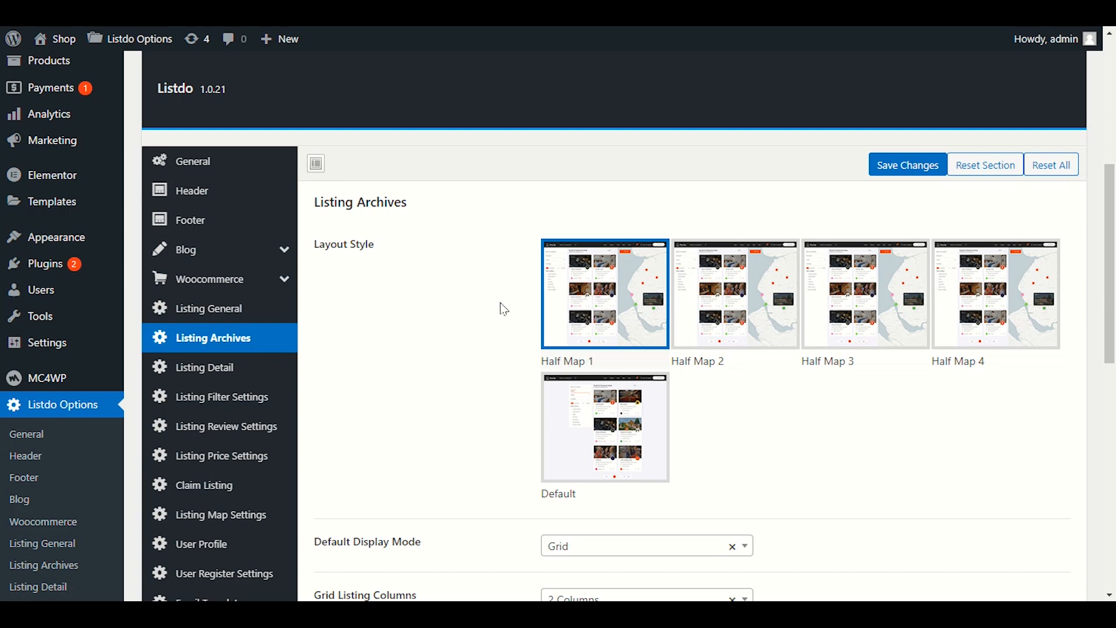
pyautogui.scroll(-3, 501, 309)
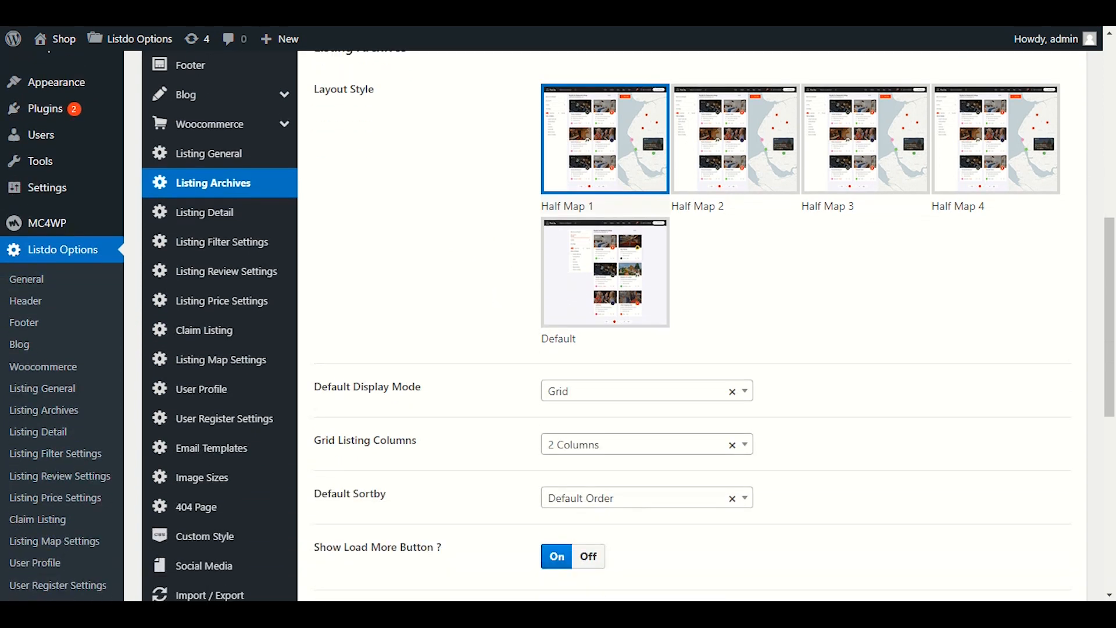
pyautogui.click(160, 12)
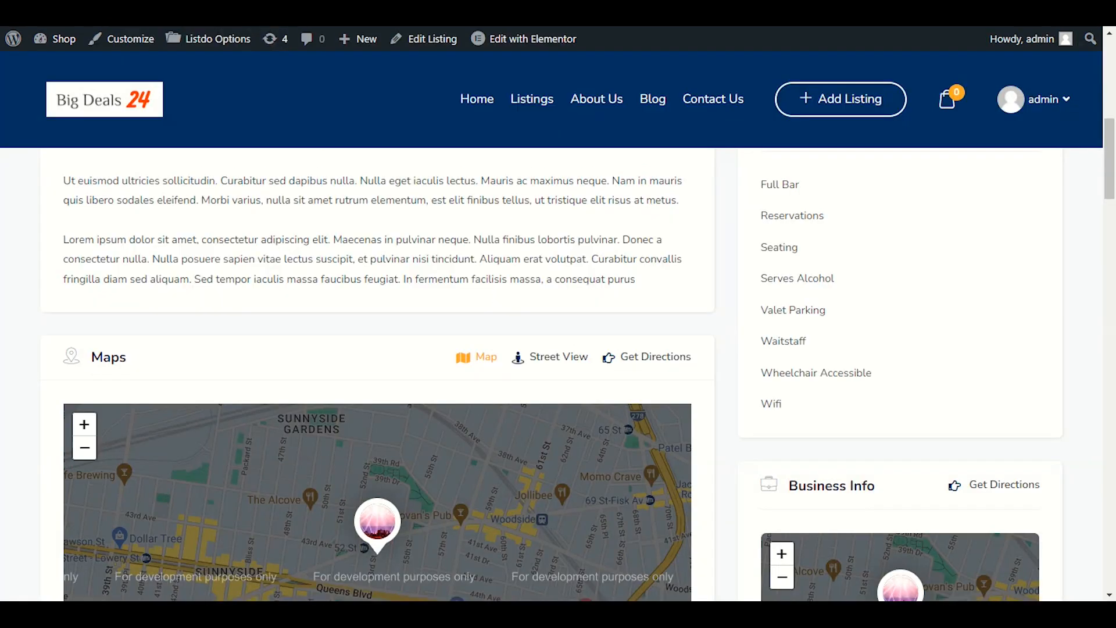
pyautogui.scroll(2, 558, 372)
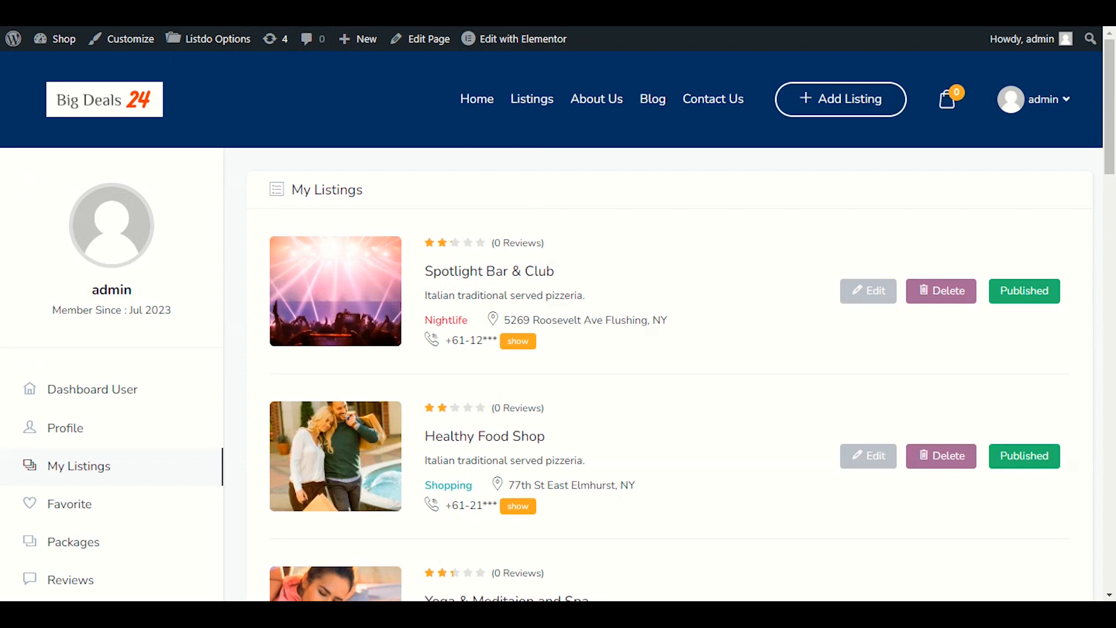
# - Go to the live home page from My Listings and open the Restaurant category archive from the category cards
pyautogui.click(97, 96)
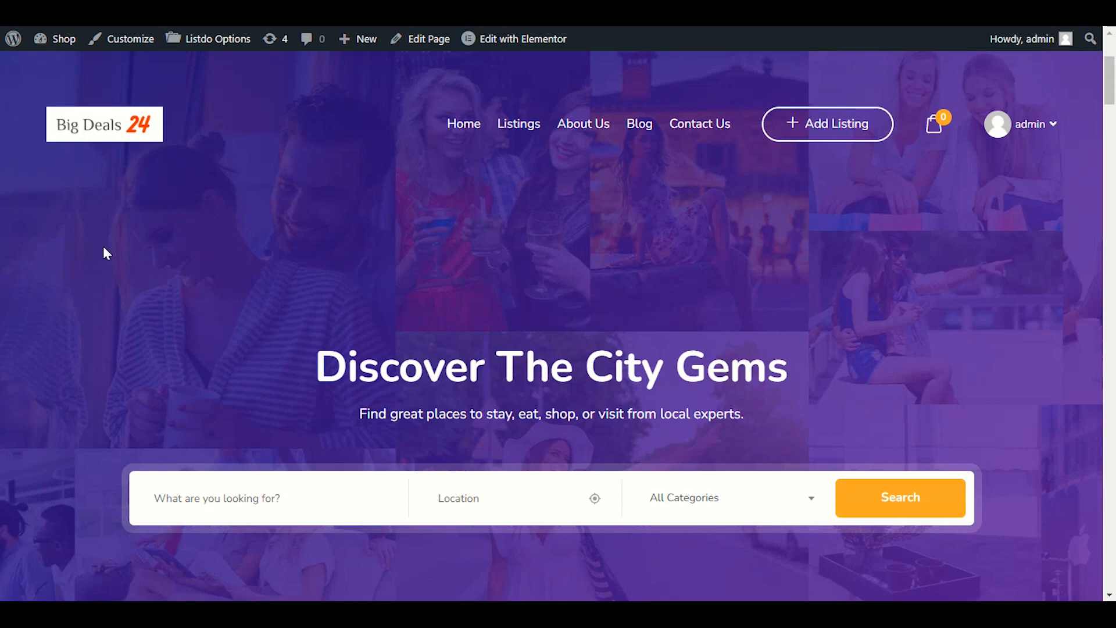
pyautogui.scroll(-3, 103, 247)
pyautogui.scroll(-4, 102, 251)
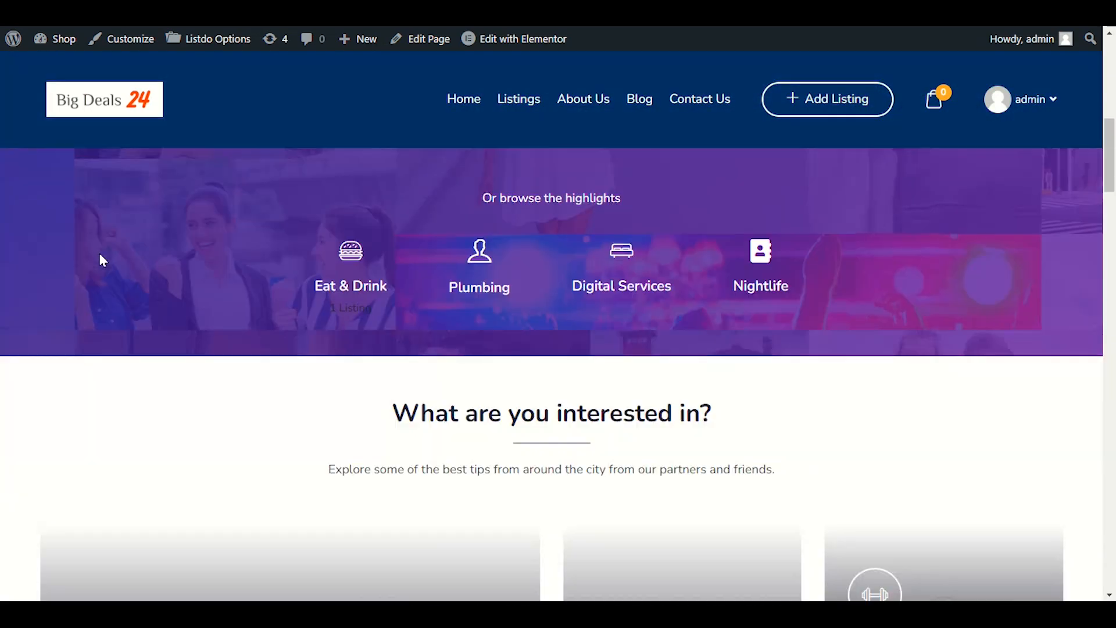
pyautogui.scroll(-3, 99, 253)
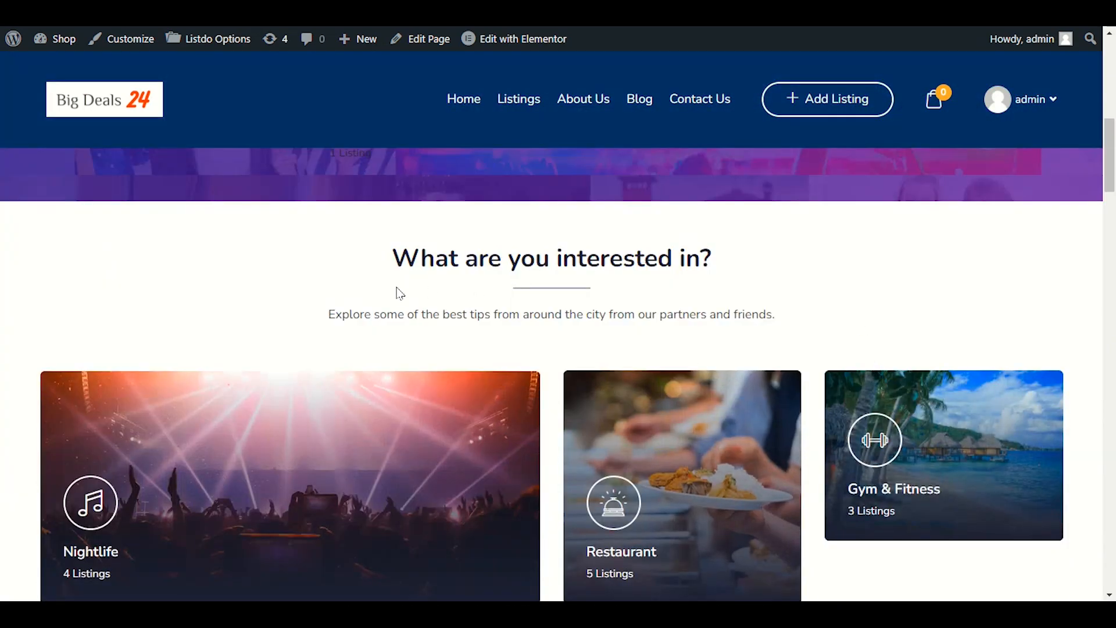
pyautogui.scroll(-3, 409, 263)
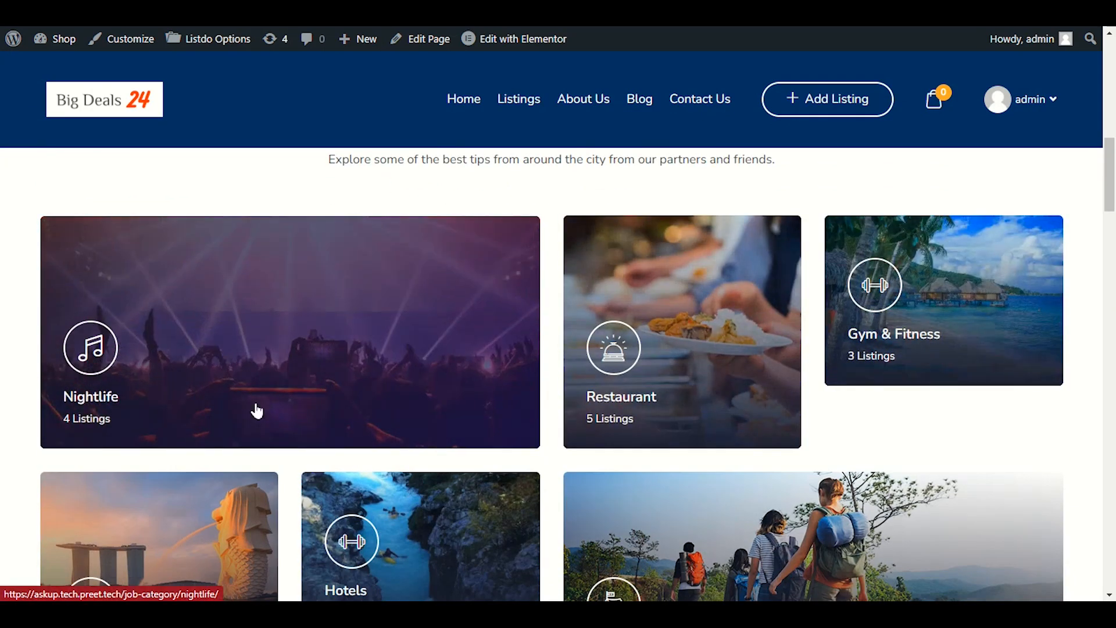
pyautogui.scroll(-2, 257, 411)
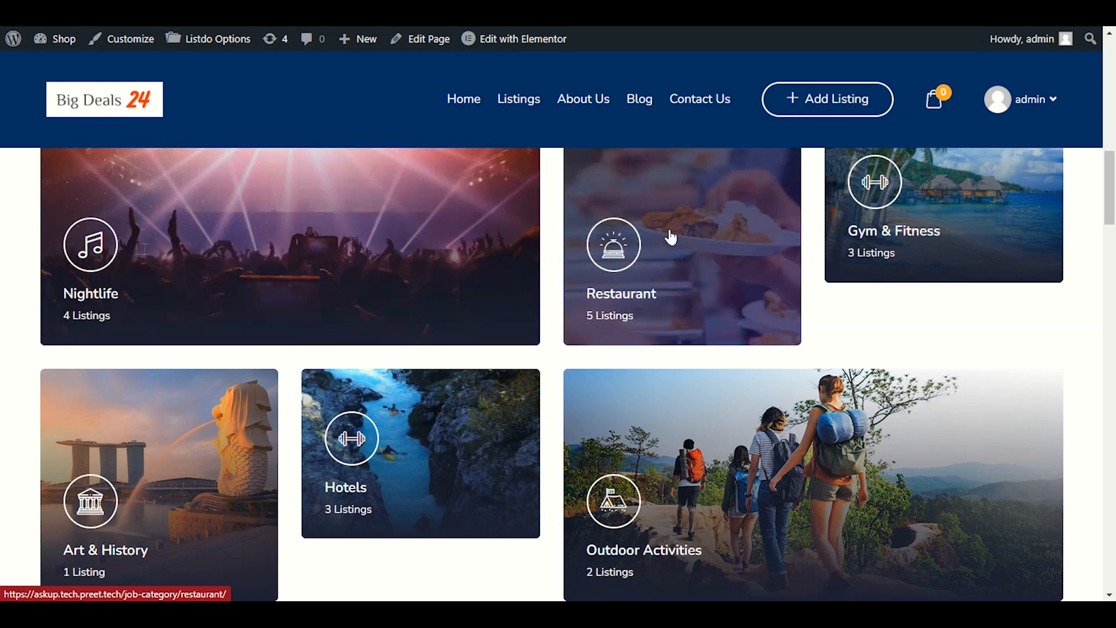
pyautogui.click(698, 256)
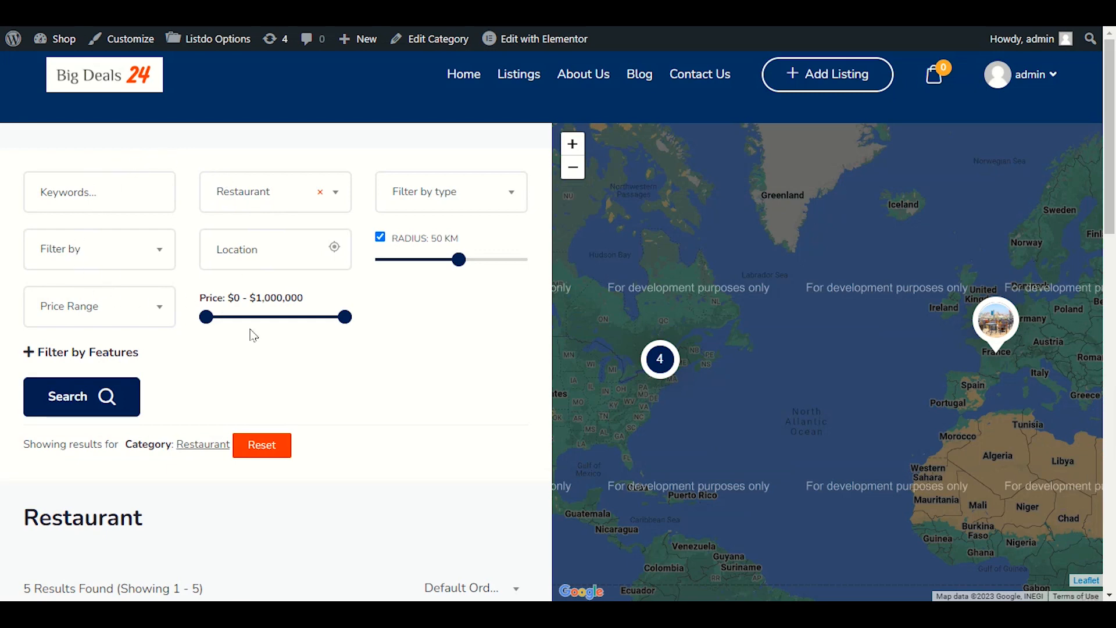
# - Look over the live Restaurant category archive and the layout, display mode, column and sorting settings in the Listing Archives options
pyautogui.scroll(-3, 155, 494)
pyautogui.scroll(3, 155, 492)
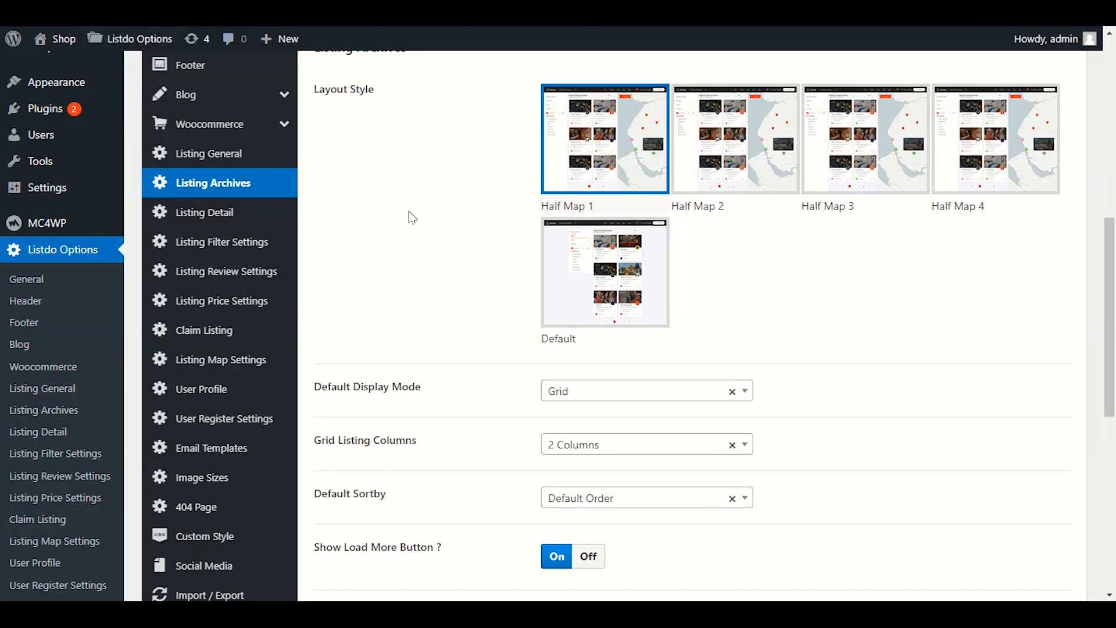
pyautogui.scroll(-5, 411, 217)
pyautogui.scroll(5, 394, 311)
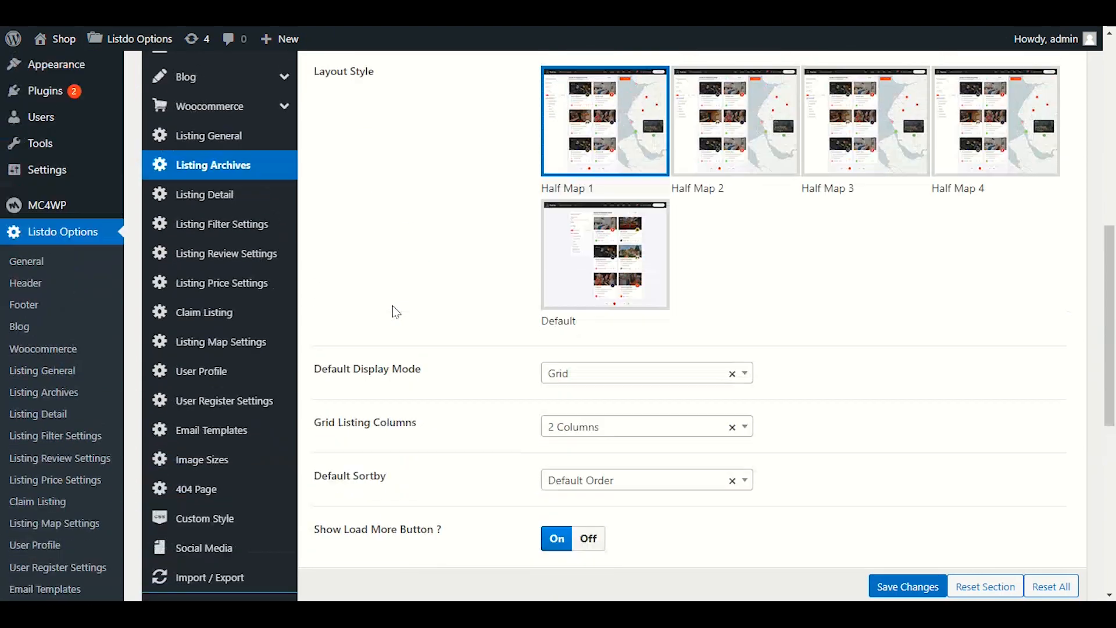
pyautogui.scroll(-3, 182, 180)
# - Open the Listing General options, set the region Number Fields to 4 Fields and look through the settings below
pyautogui.click(192, 164)
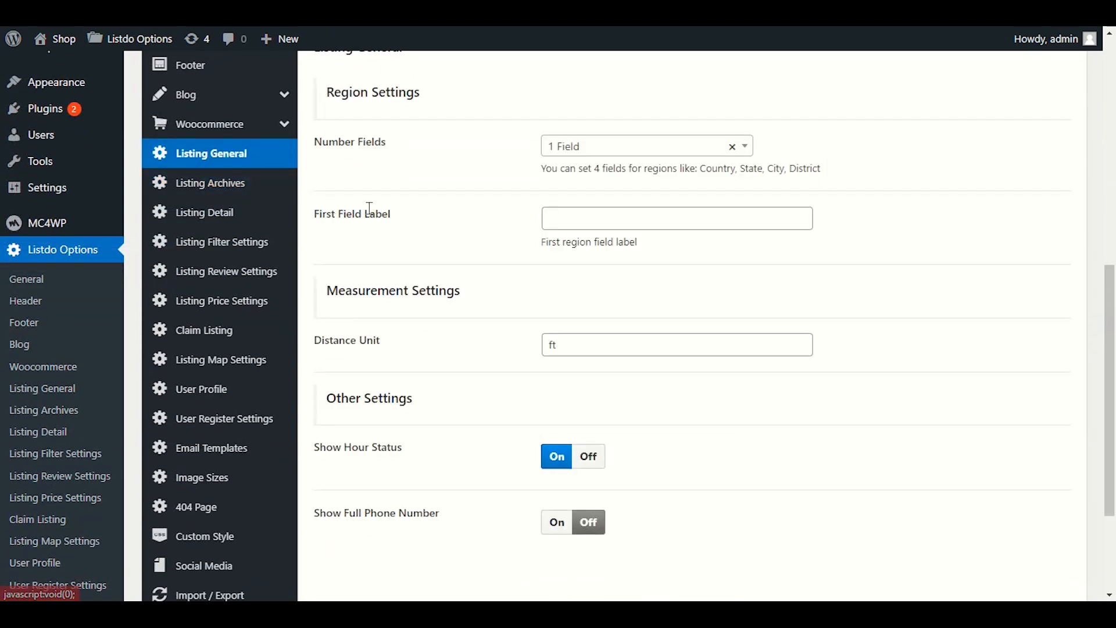
pyautogui.click(579, 149)
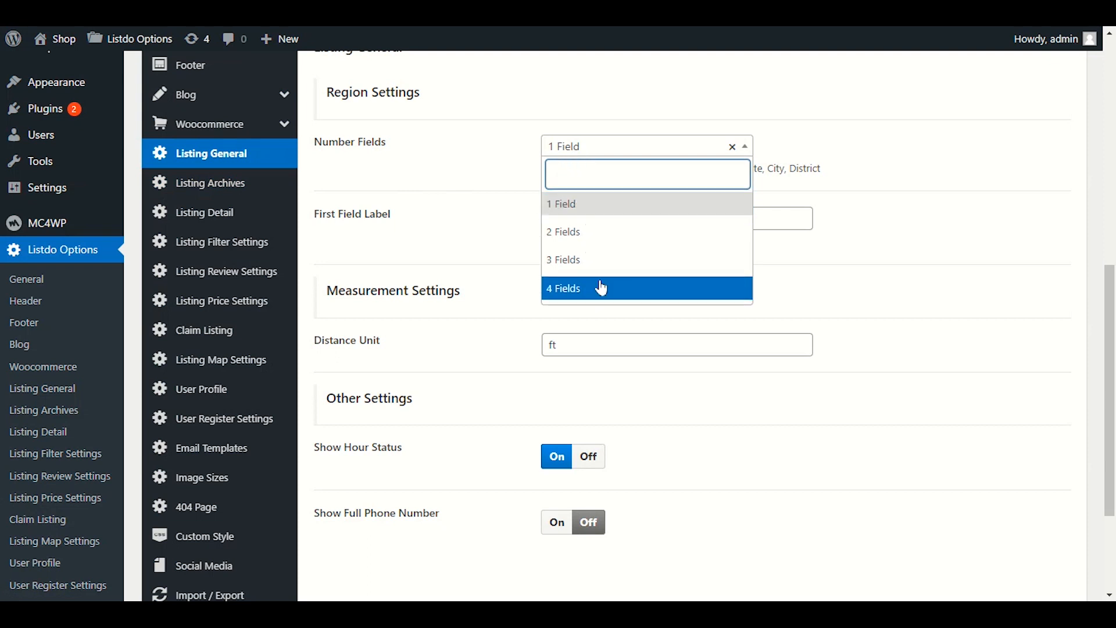
pyautogui.click(602, 289)
pyautogui.scroll(1, 600, 284)
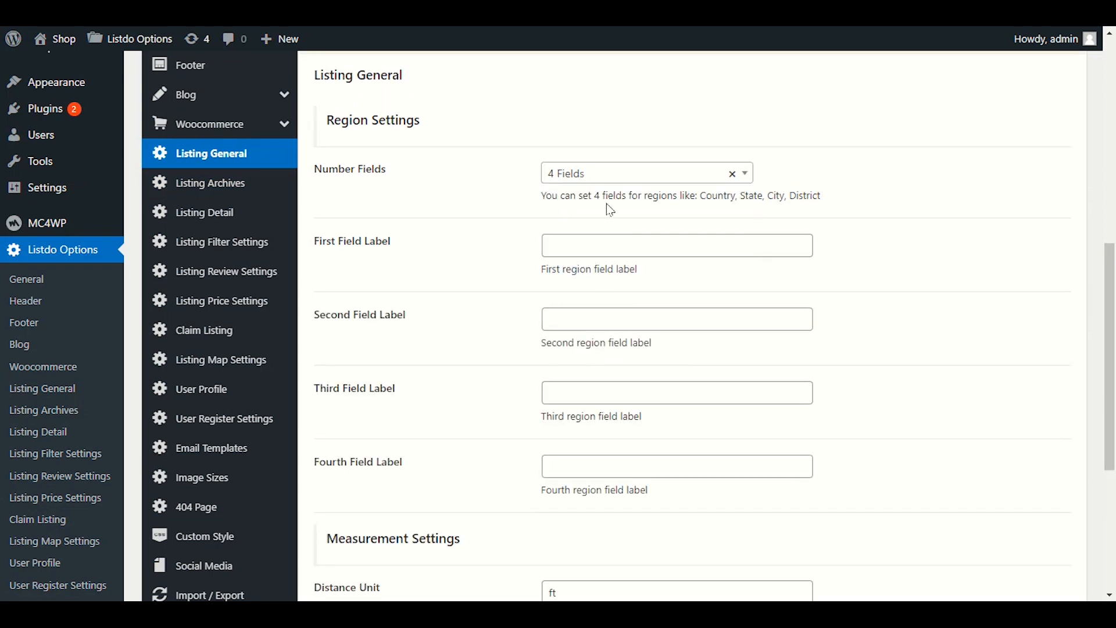
pyautogui.scroll(-4, 720, 314)
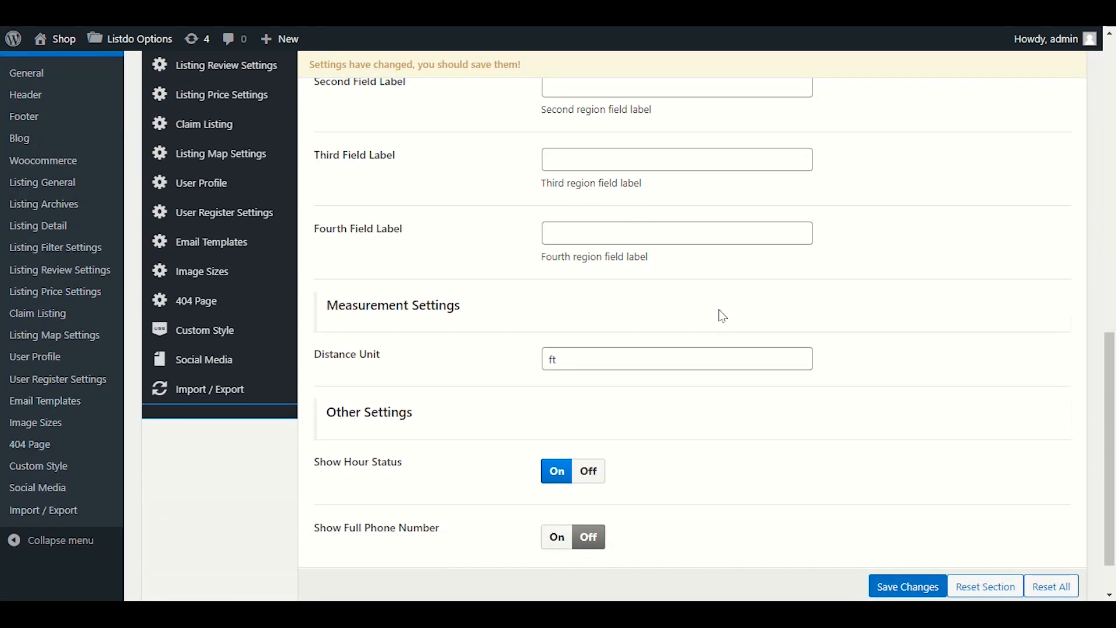
pyautogui.scroll(5, 713, 321)
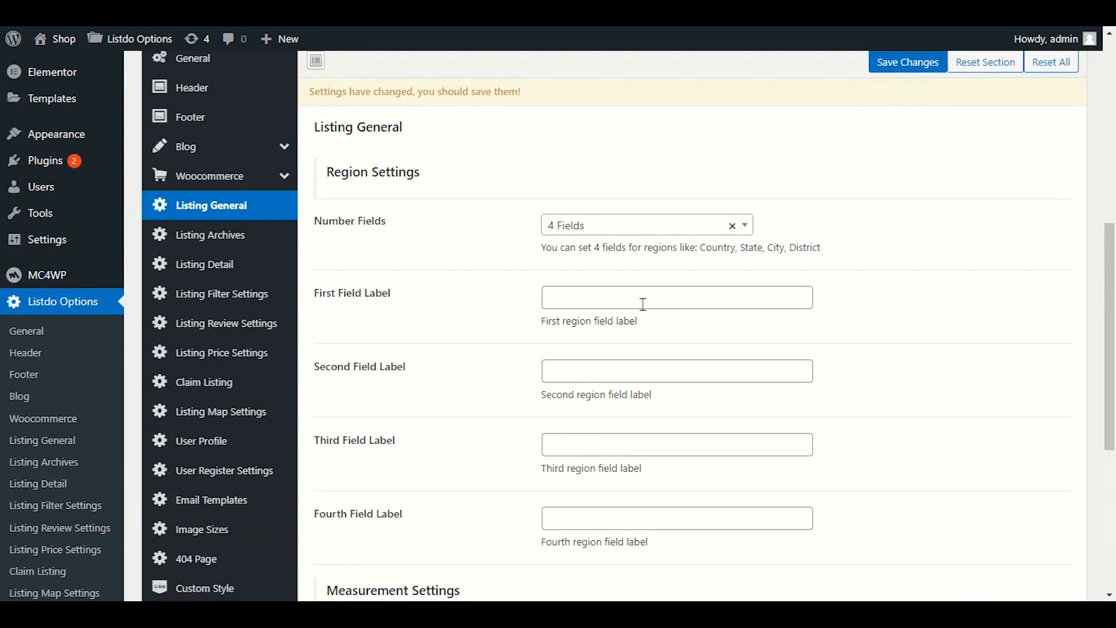
# - Go through the four empty region label fields without filling them and set Number Fields back to 1 Field
pyautogui.click(648, 300)
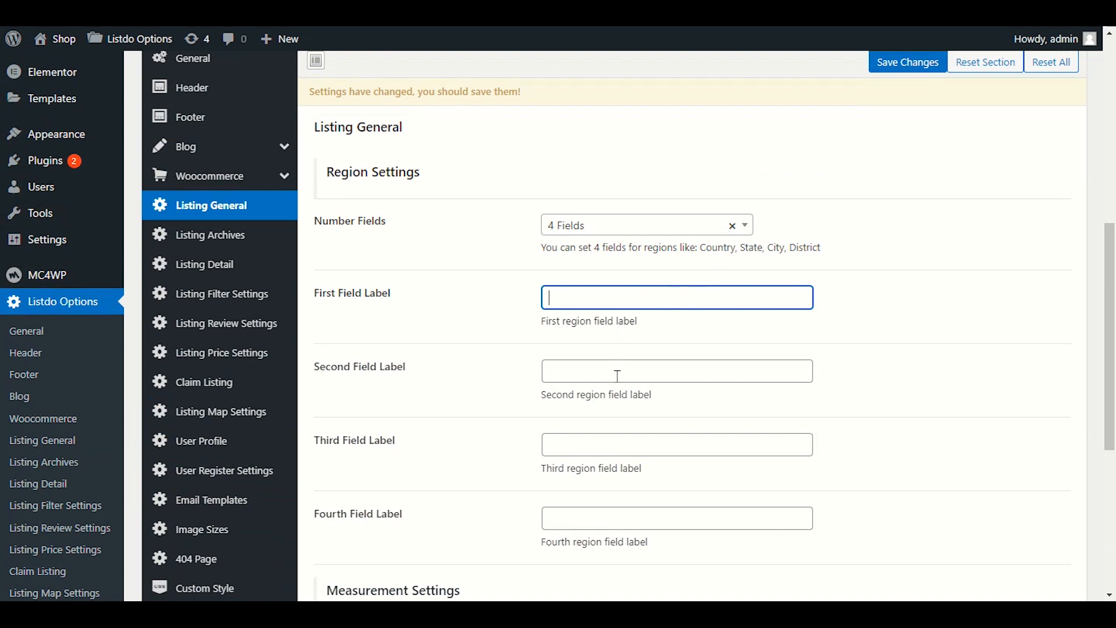
pyautogui.click(618, 371)
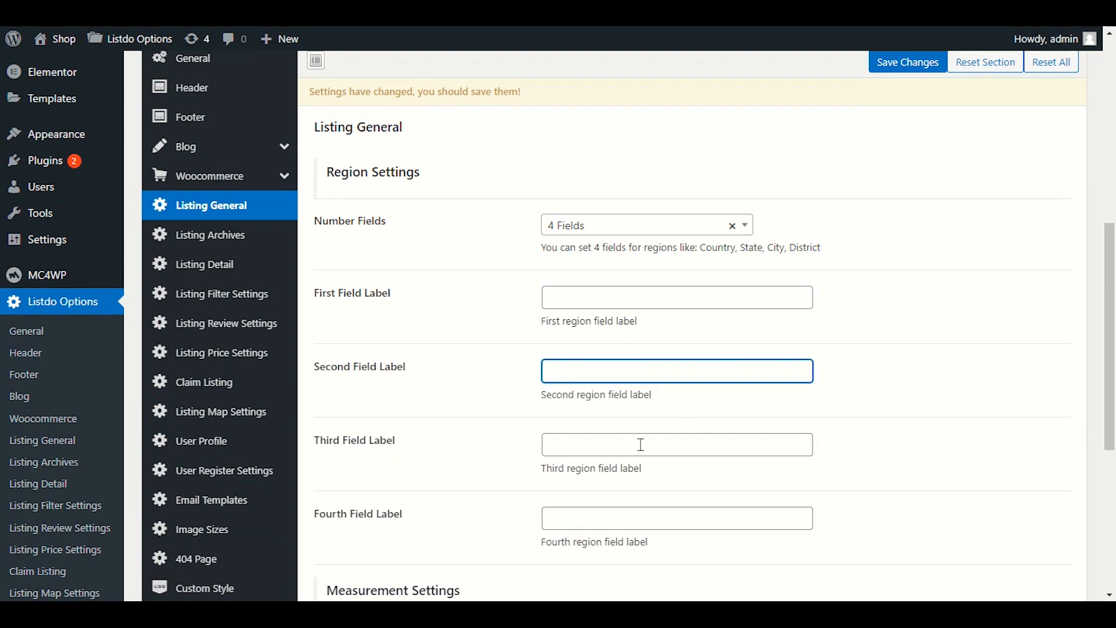
pyautogui.click(642, 448)
pyautogui.click(620, 520)
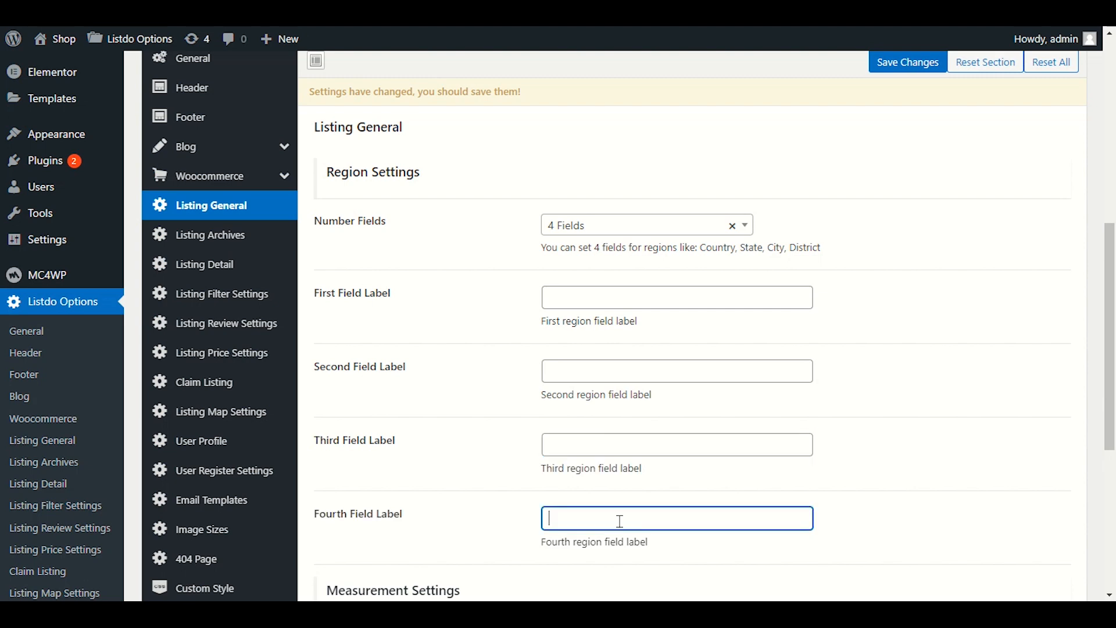
pyautogui.click(628, 226)
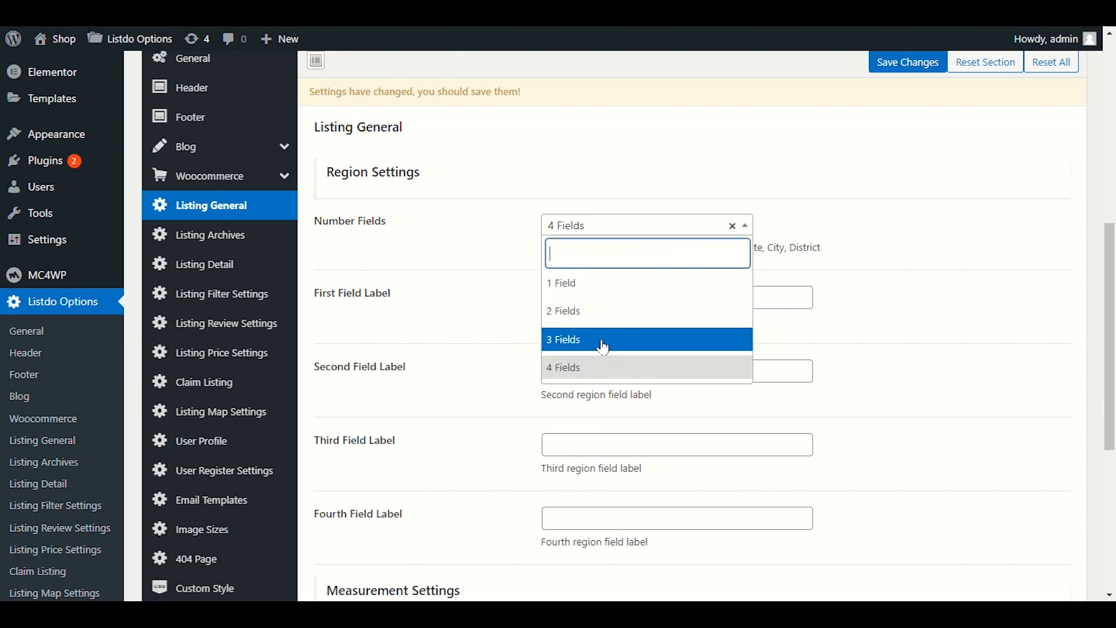
pyautogui.click(609, 284)
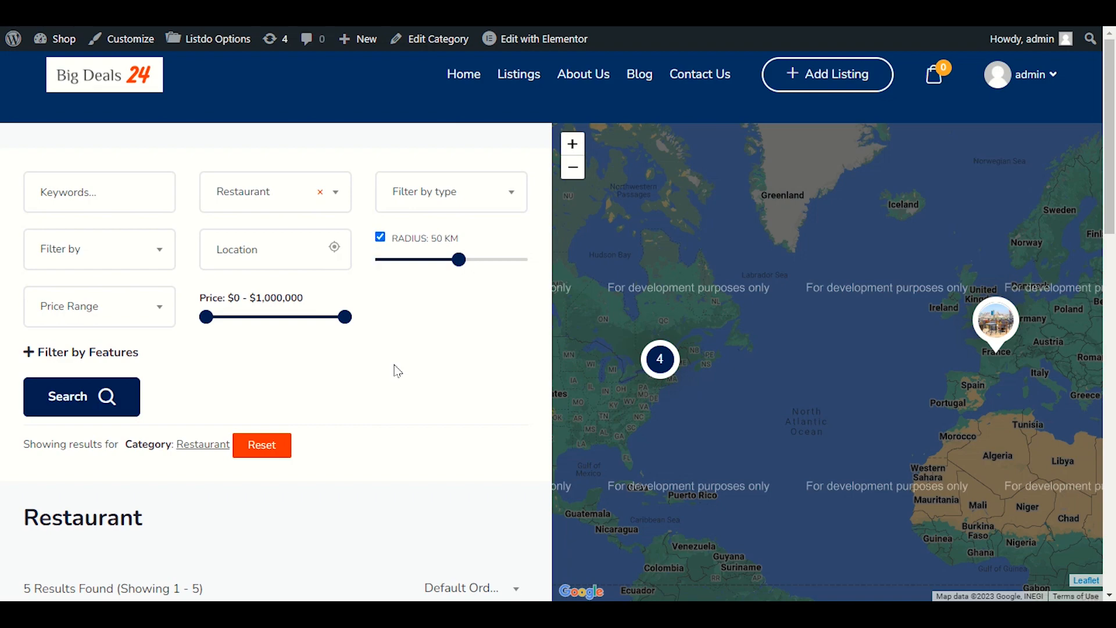
# - Look through the listing cards on the live Restaurant category archive
pyautogui.scroll(-3, 397, 371)
pyautogui.scroll(-5, 371, 332)
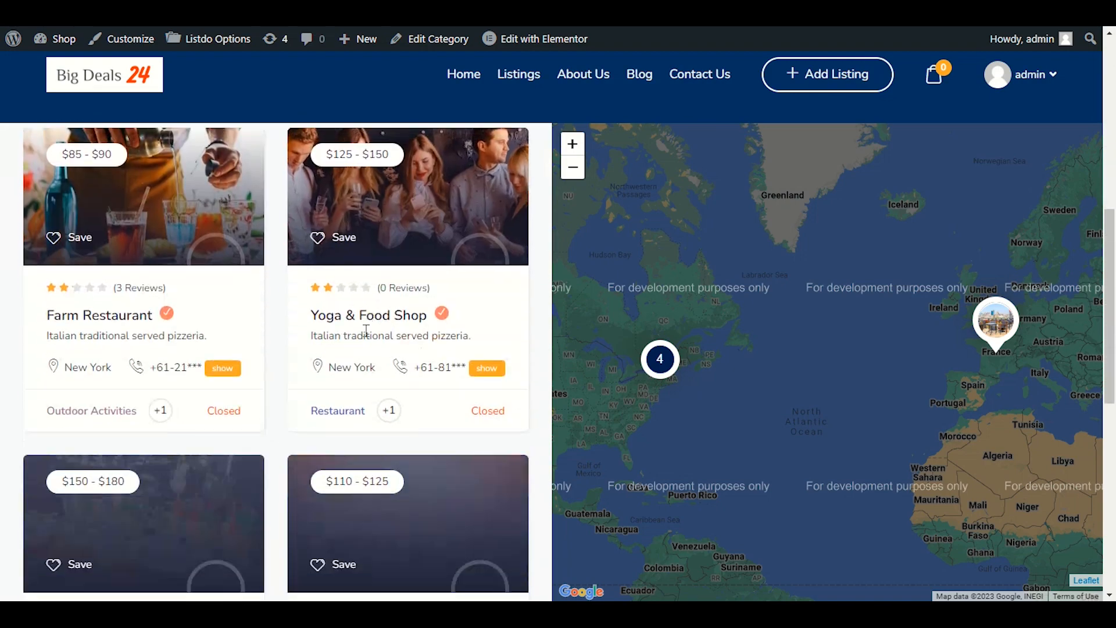
pyautogui.scroll(-5, 357, 334)
pyautogui.scroll(5, 358, 334)
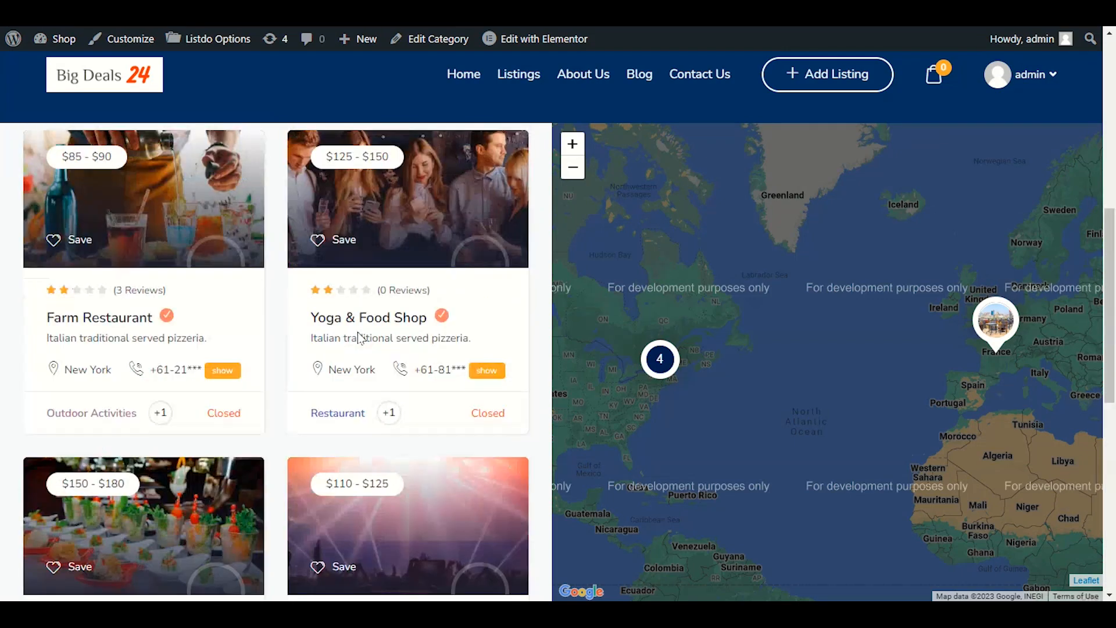
pyautogui.scroll(8, 358, 337)
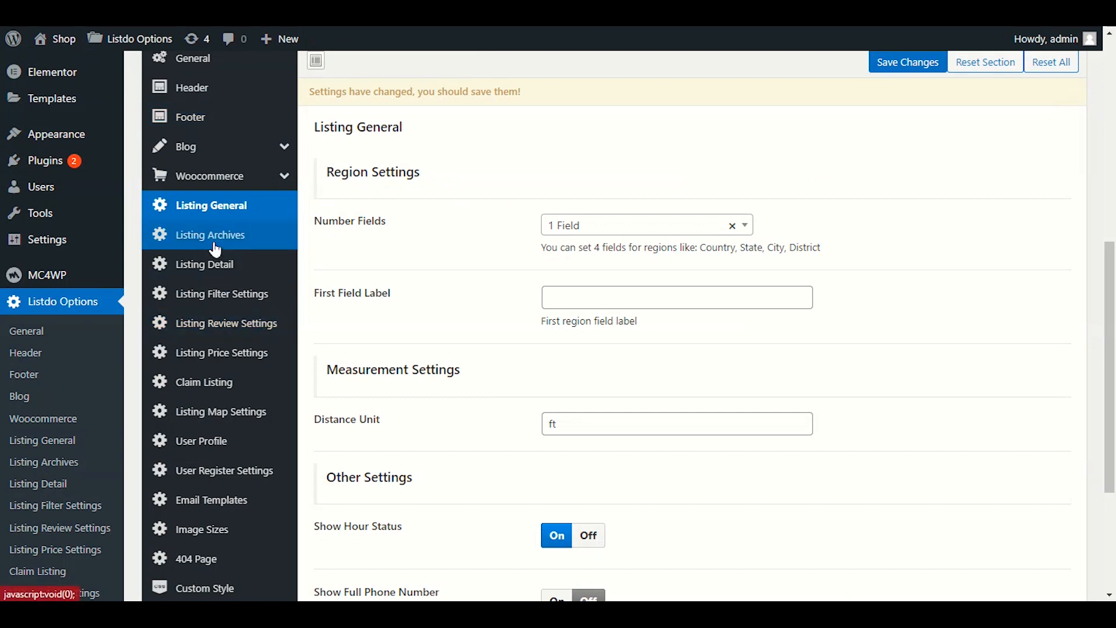
# - Reopen the Listing Archives options and show the available Grid Listing Columns choices
pyautogui.click(215, 247)
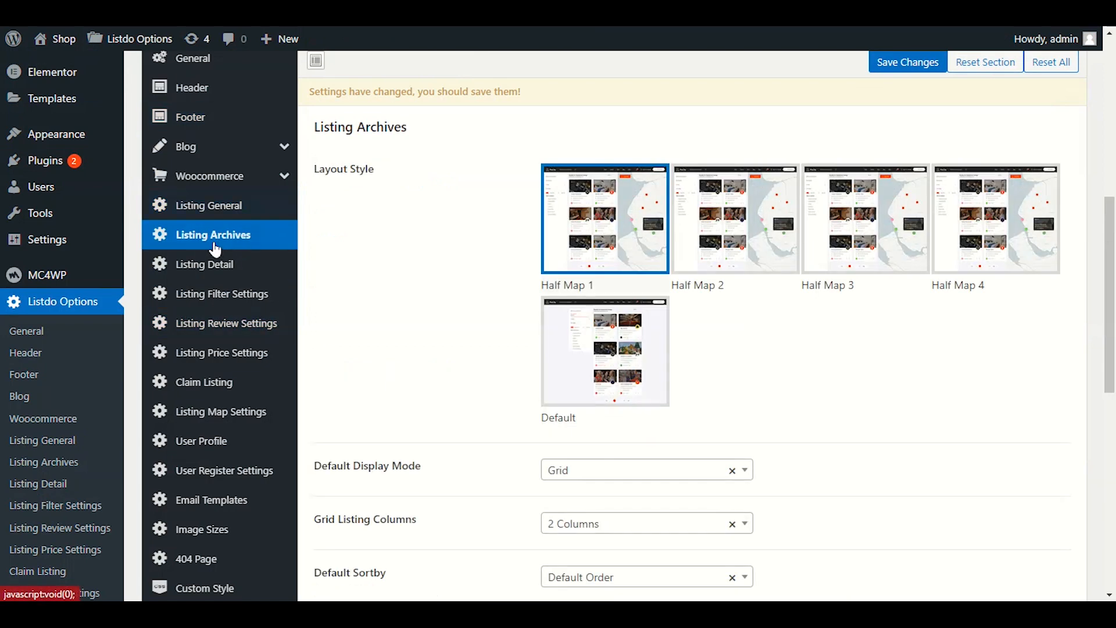
pyautogui.scroll(-5, 382, 300)
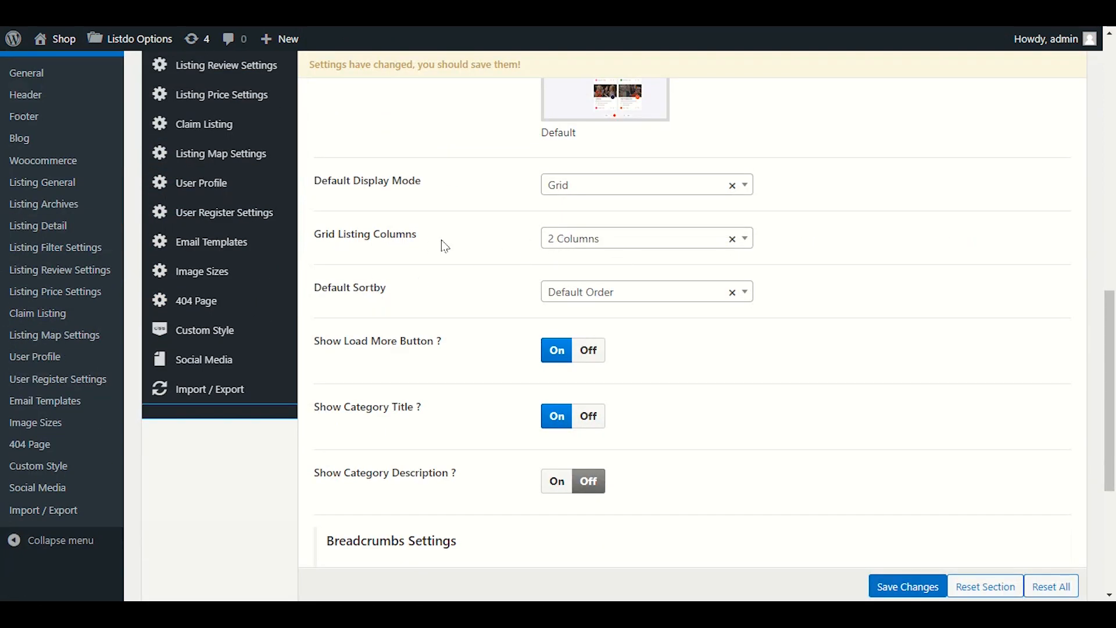
pyautogui.click(551, 246)
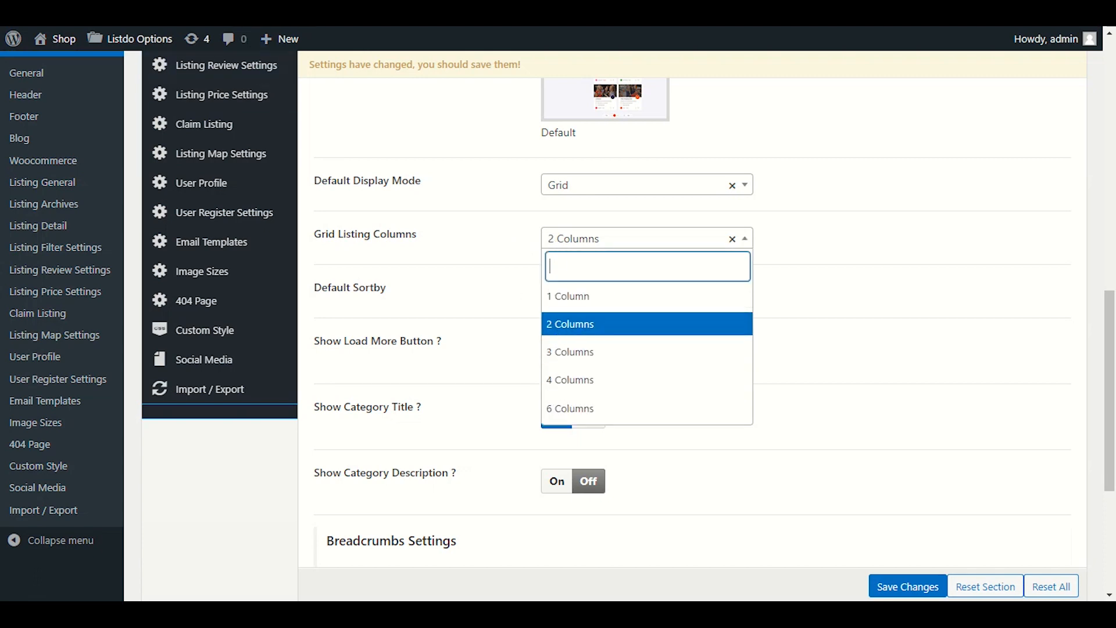
# - Examine the listing grid and search filters on the live Nightlife category archive
pyautogui.click(180, 17)
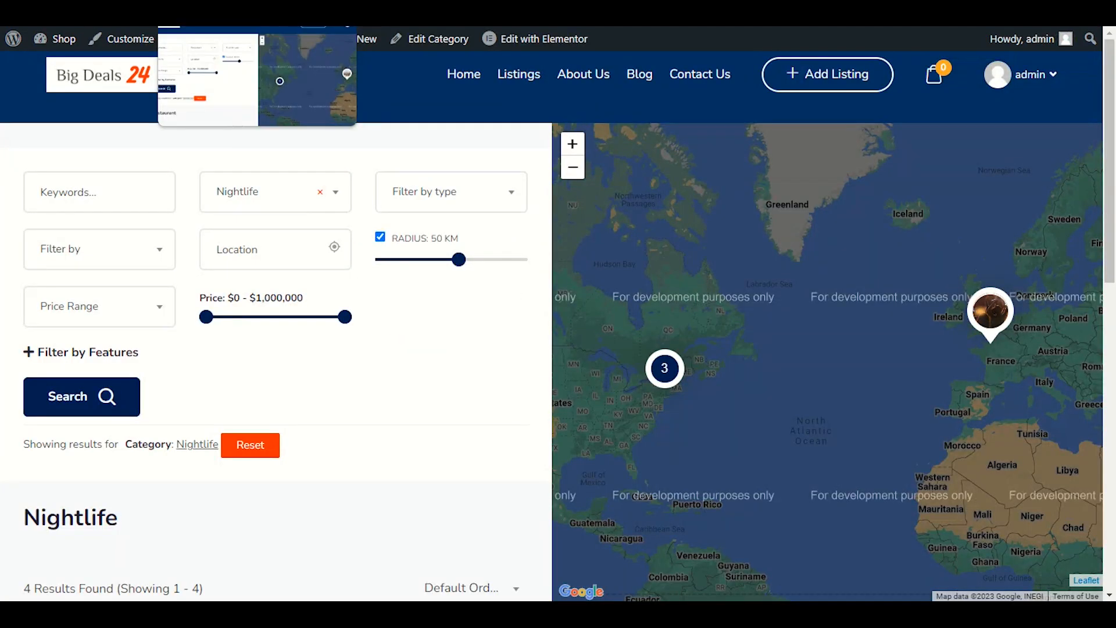
pyautogui.scroll(-10, 573, 361)
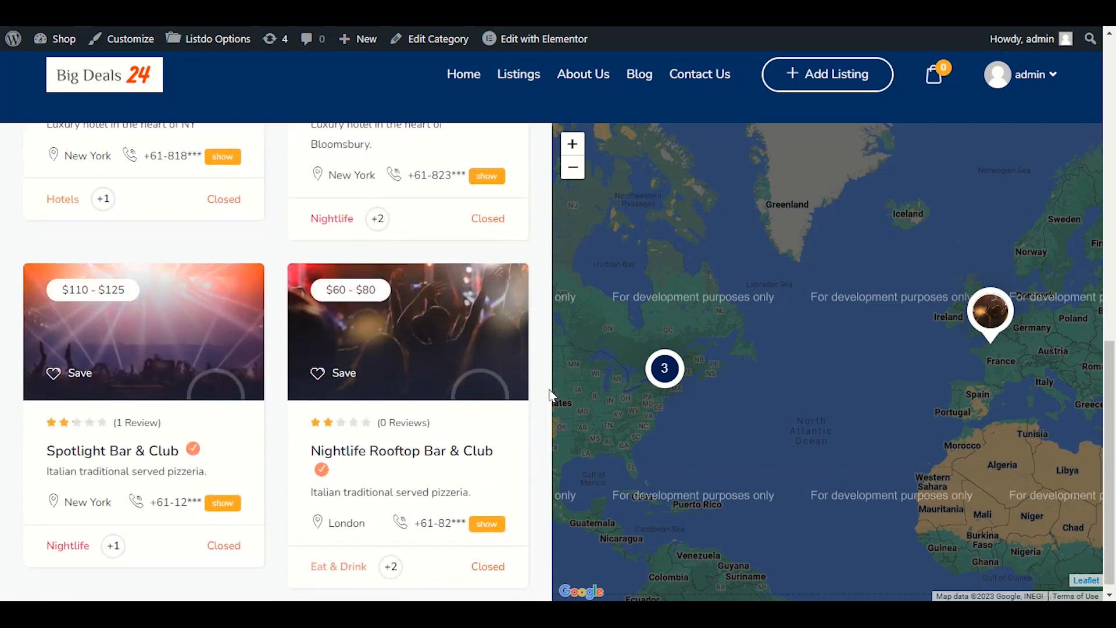
pyautogui.scroll(10, 551, 396)
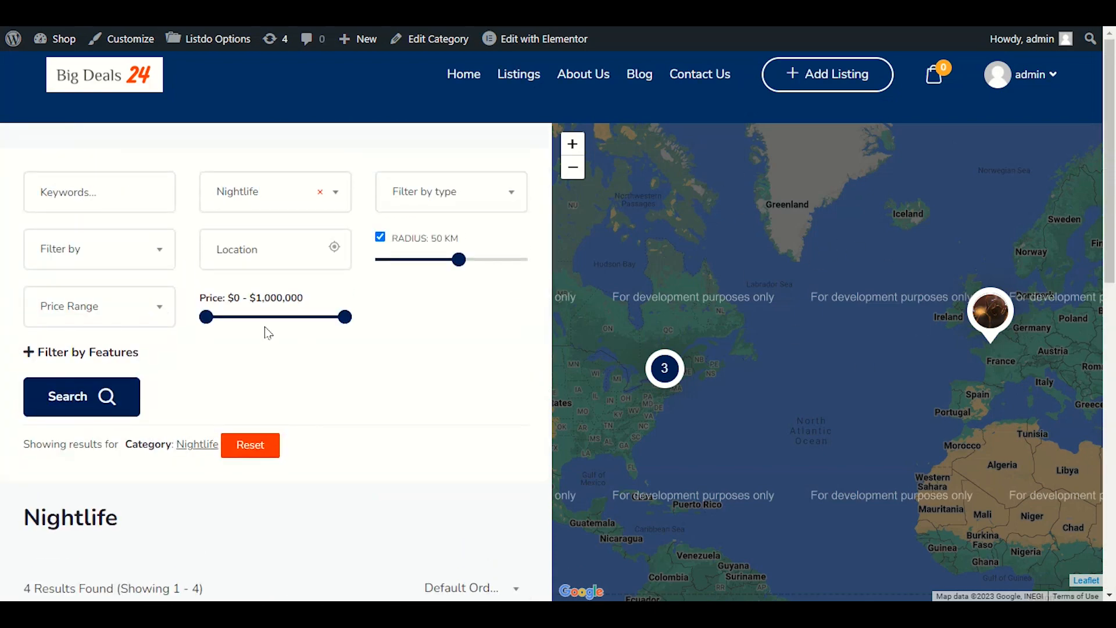
pyautogui.click(76, 192)
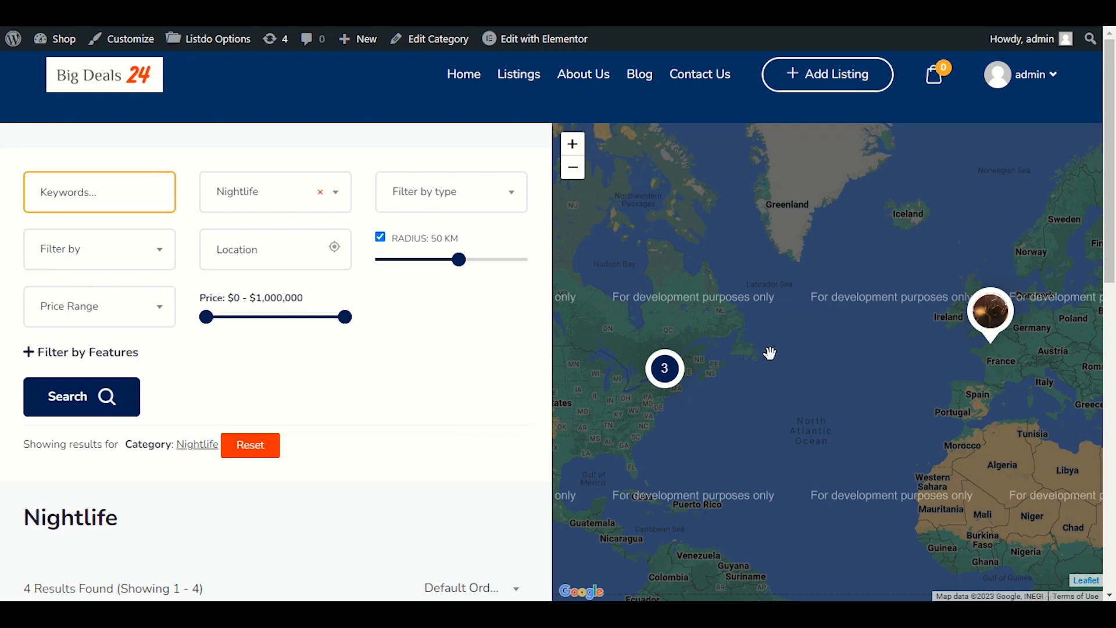
pyautogui.scroll(-1, 771, 346)
pyautogui.scroll(-1, 771, 347)
pyautogui.scroll(3, 771, 346)
pyautogui.scroll(-2, 392, 406)
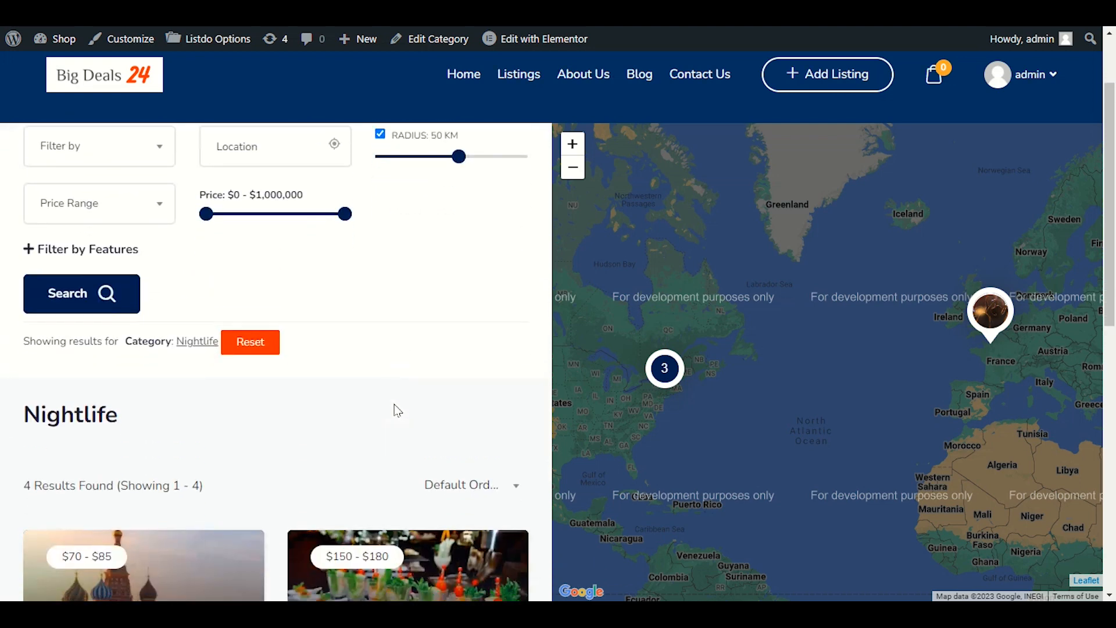
pyautogui.scroll(2, 392, 406)
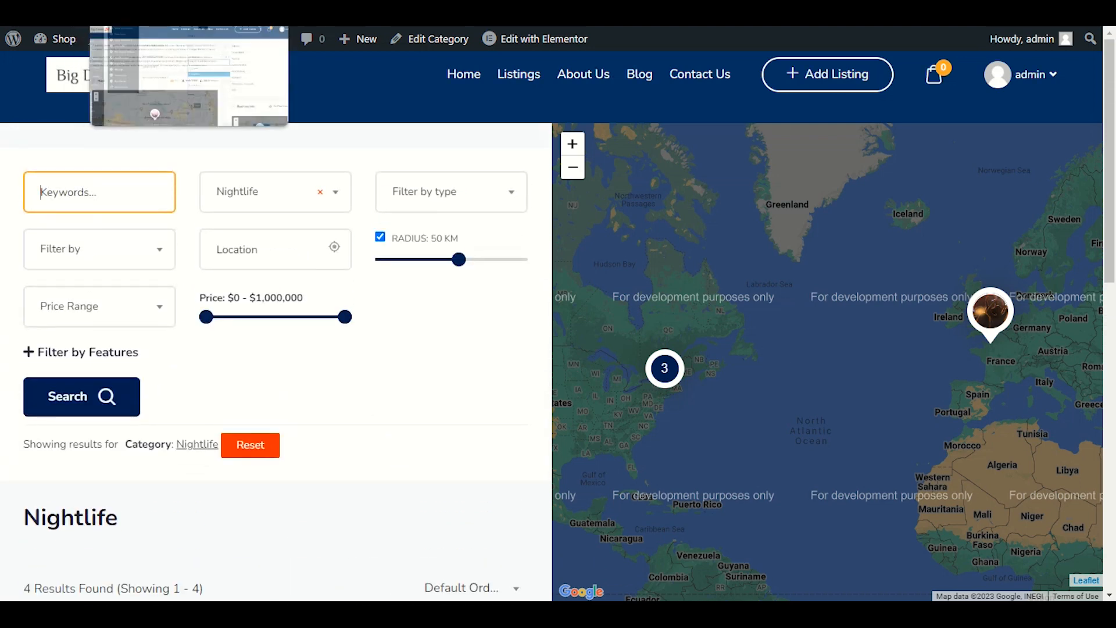
# - Return to the Listing Archives options from the live pages and close the Grid Listing Columns choices without picking one
pyautogui.click(117, 13)
pyautogui.click(175, 13)
pyautogui.click(245, 13)
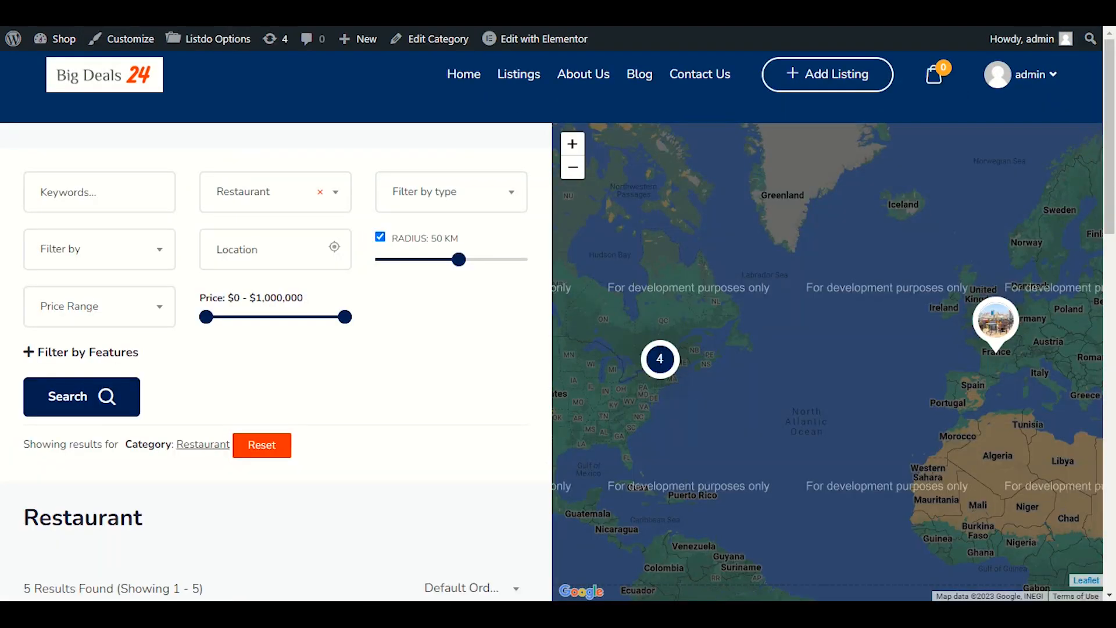
pyautogui.click(314, 13)
pyautogui.click(116, 13)
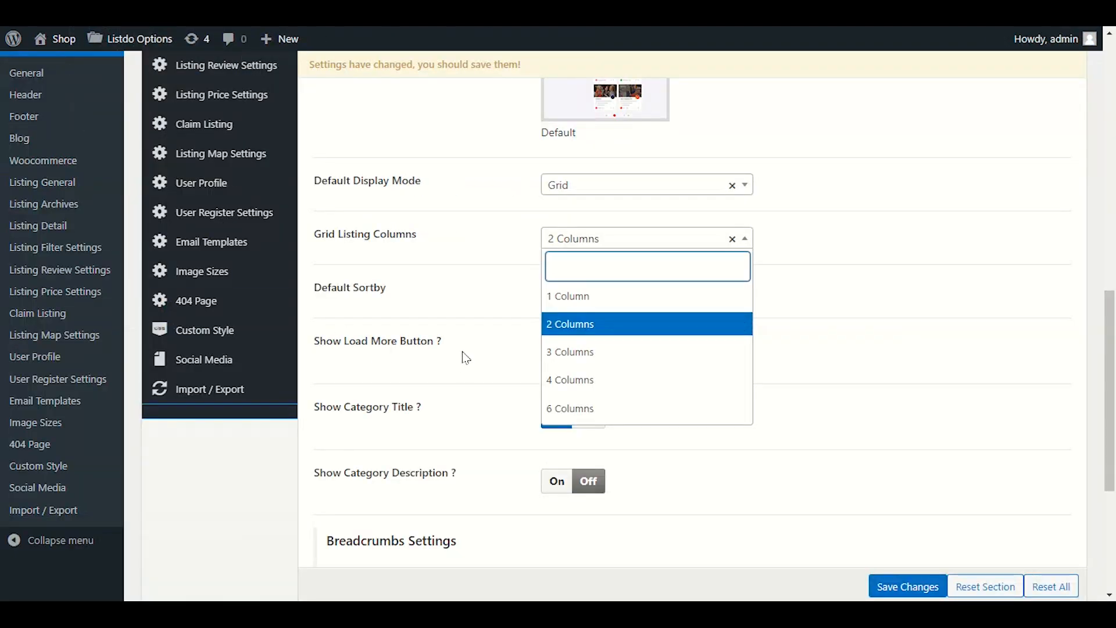
pyautogui.click(471, 308)
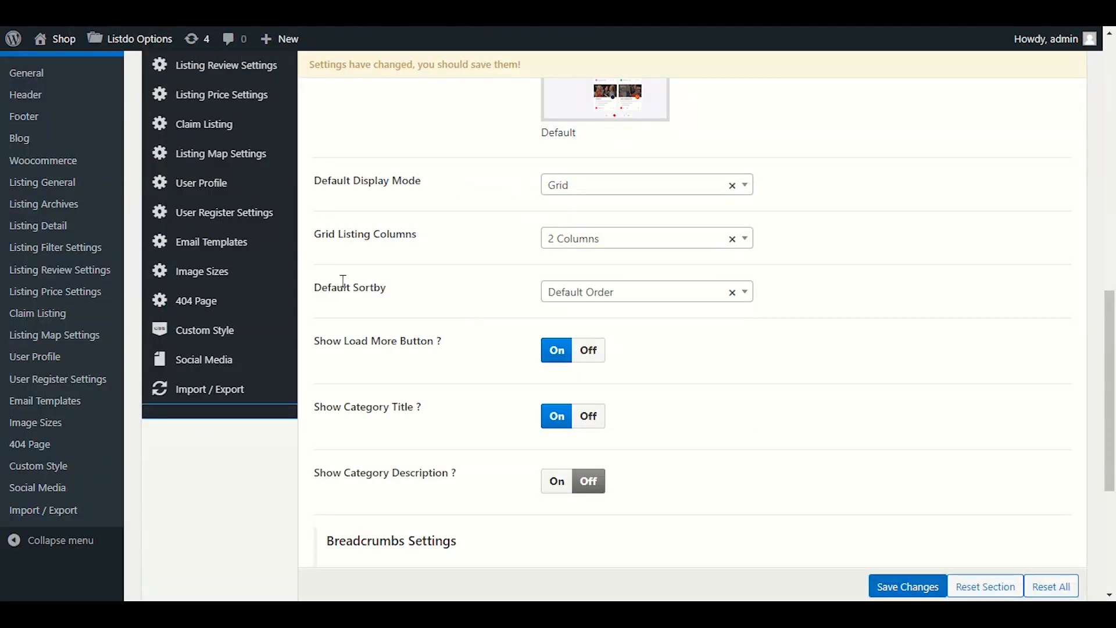
# - Review the Default Sortby choices in the Listing Archives options
pyautogui.click(552, 294)
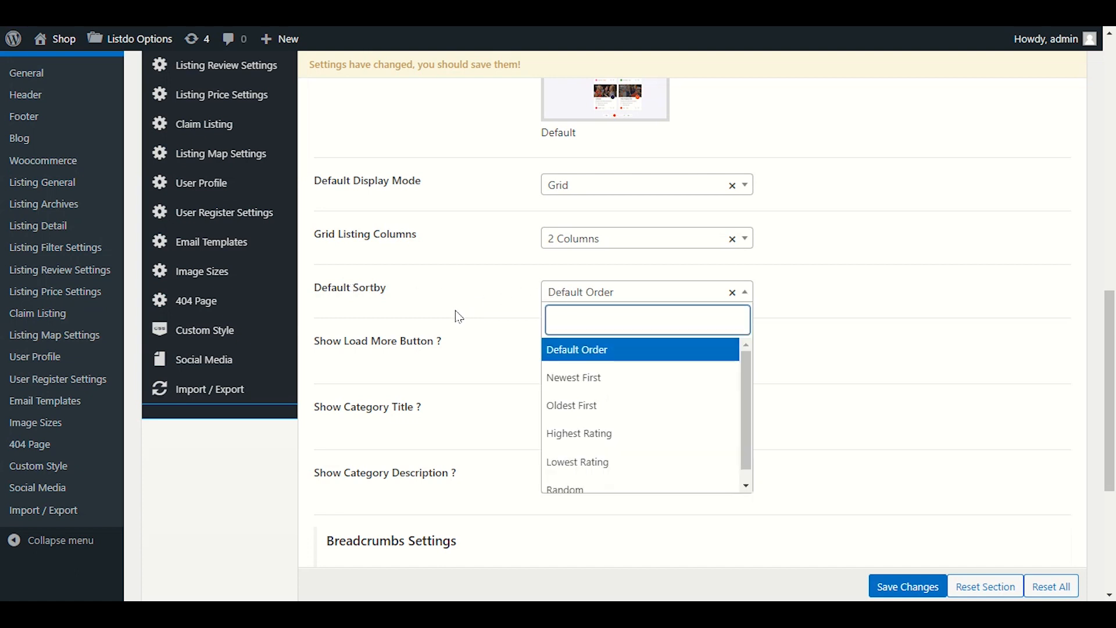
pyautogui.click(510, 372)
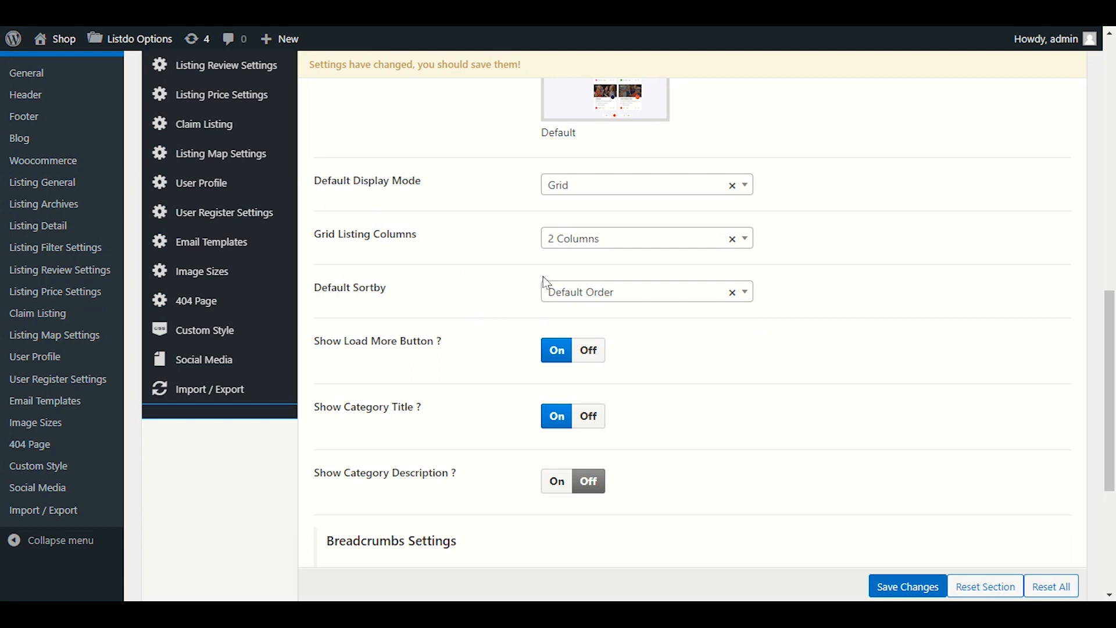
pyautogui.click(550, 294)
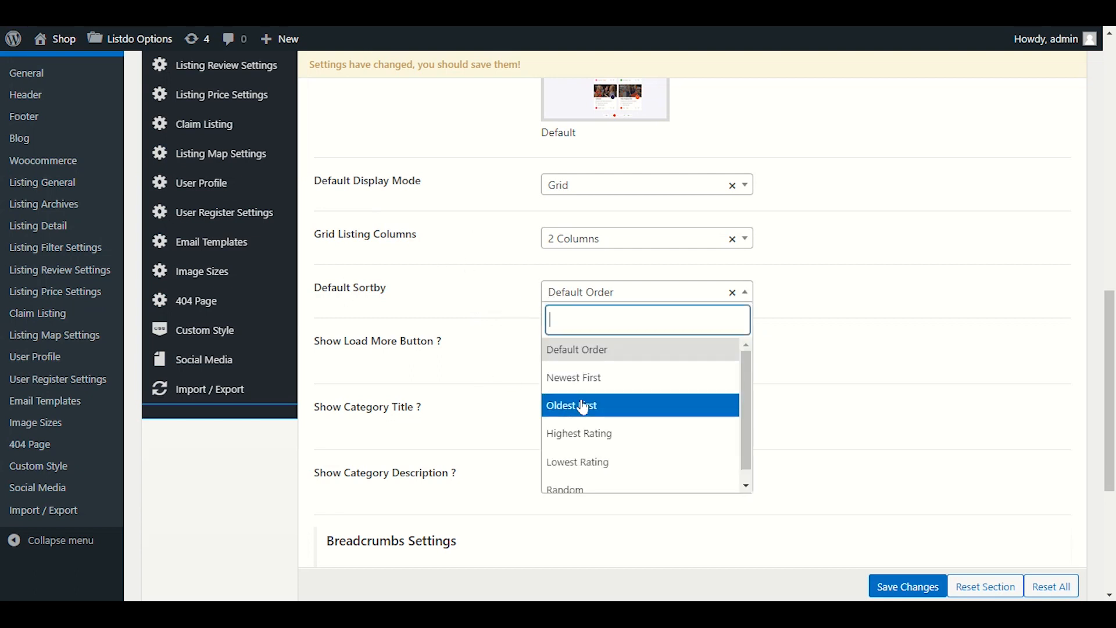
pyautogui.scroll(-1, 592, 407)
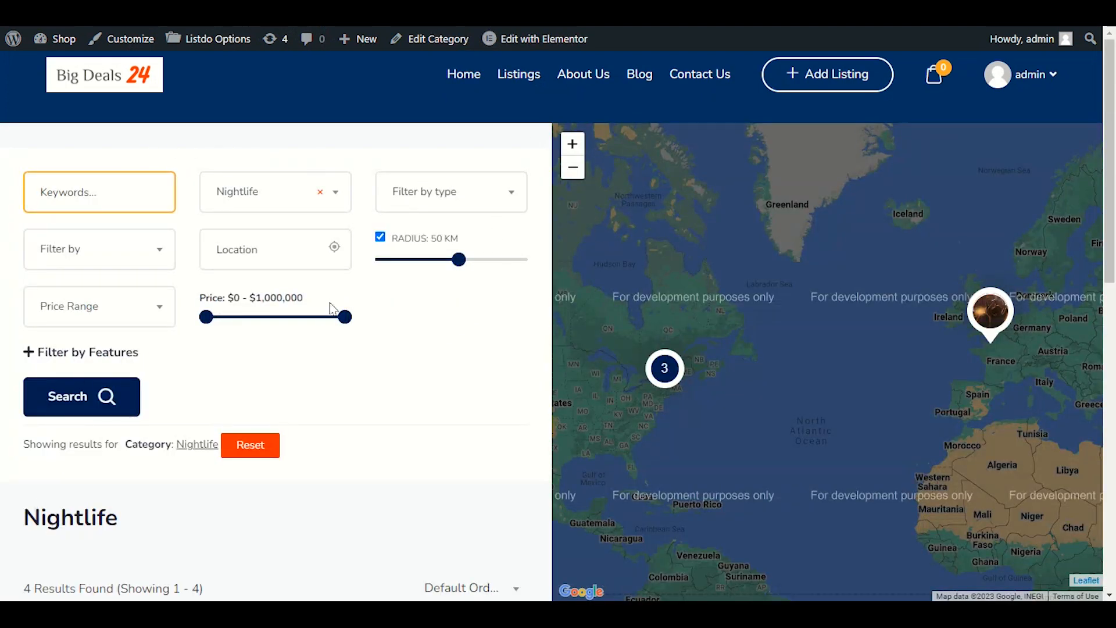
# - Look through the live Nightlife category archive and open the sort order choices above its listings
pyautogui.scroll(-4, 332, 308)
pyautogui.scroll(-3, 325, 249)
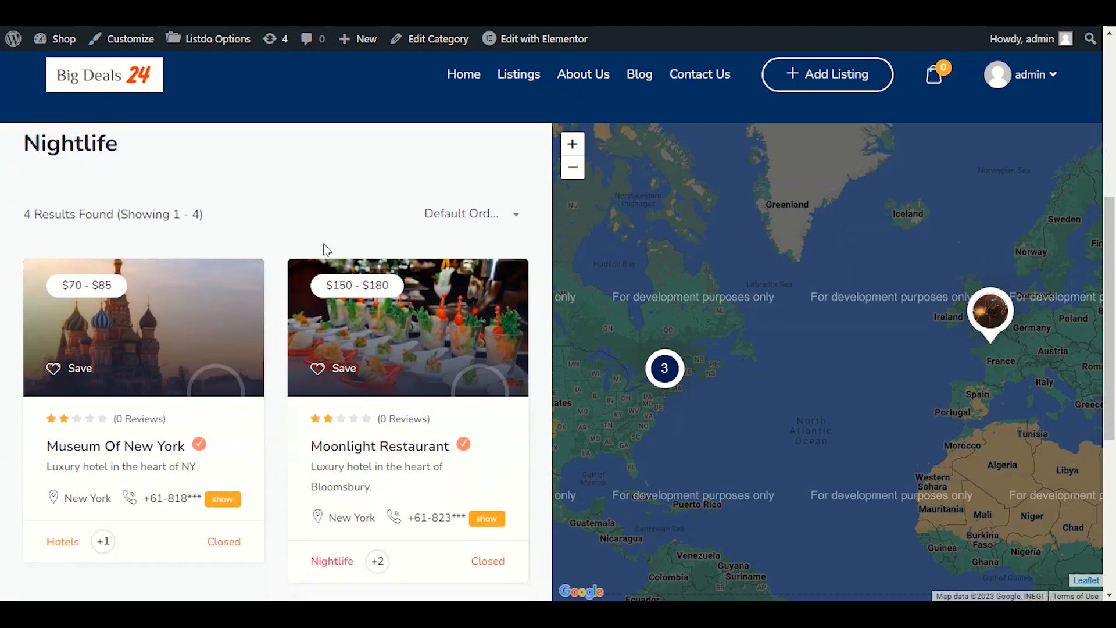
pyautogui.scroll(6, 326, 249)
pyautogui.scroll(-5, 325, 245)
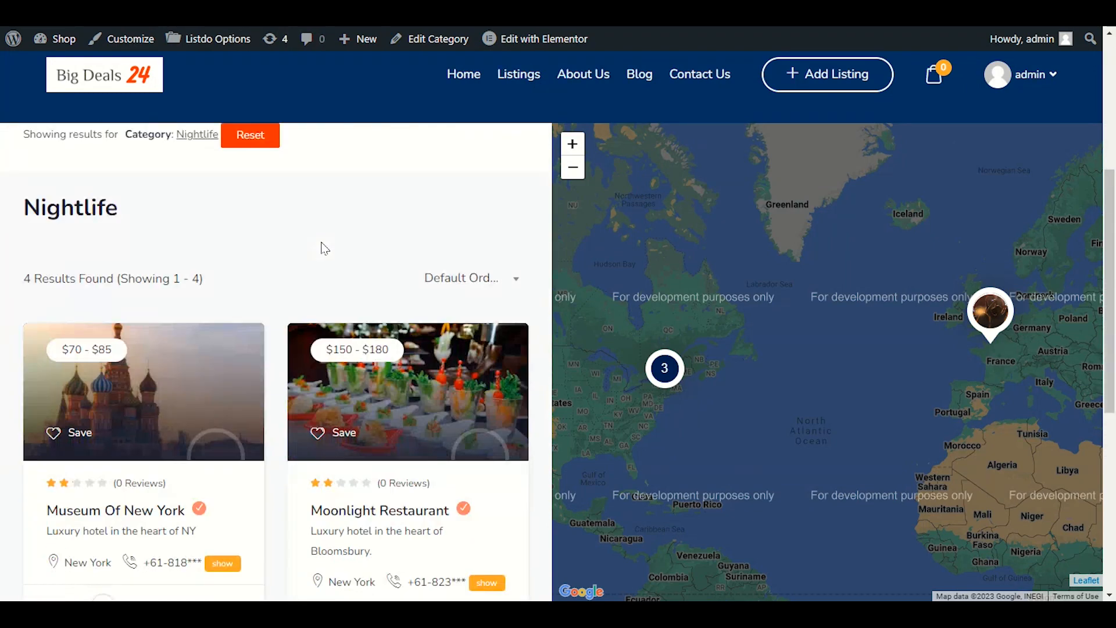
pyautogui.scroll(-2, 279, 238)
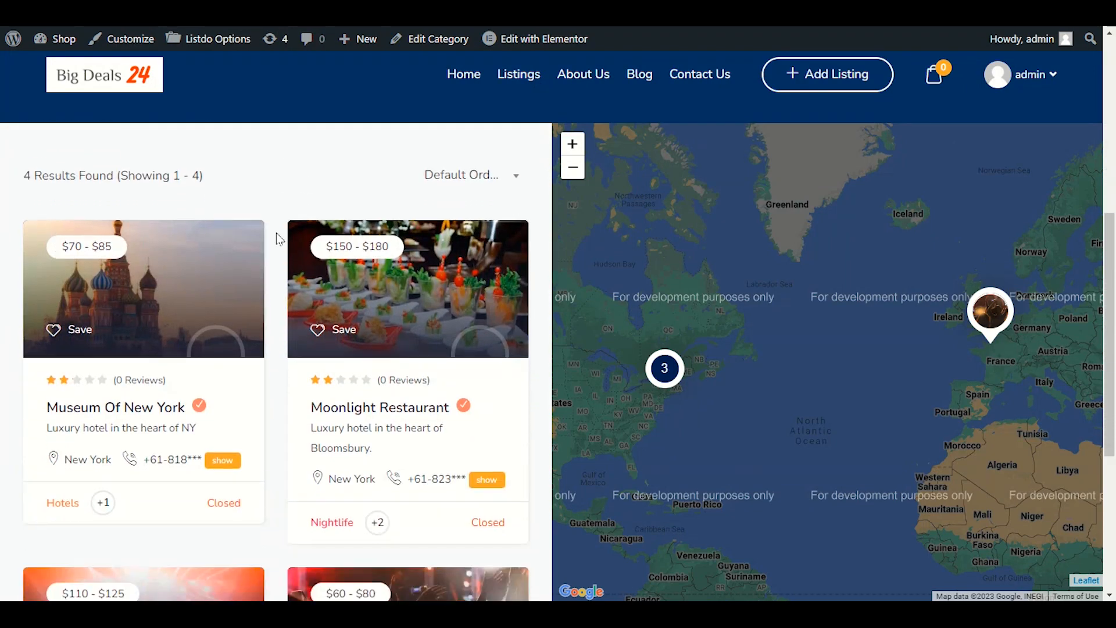
pyautogui.click(466, 177)
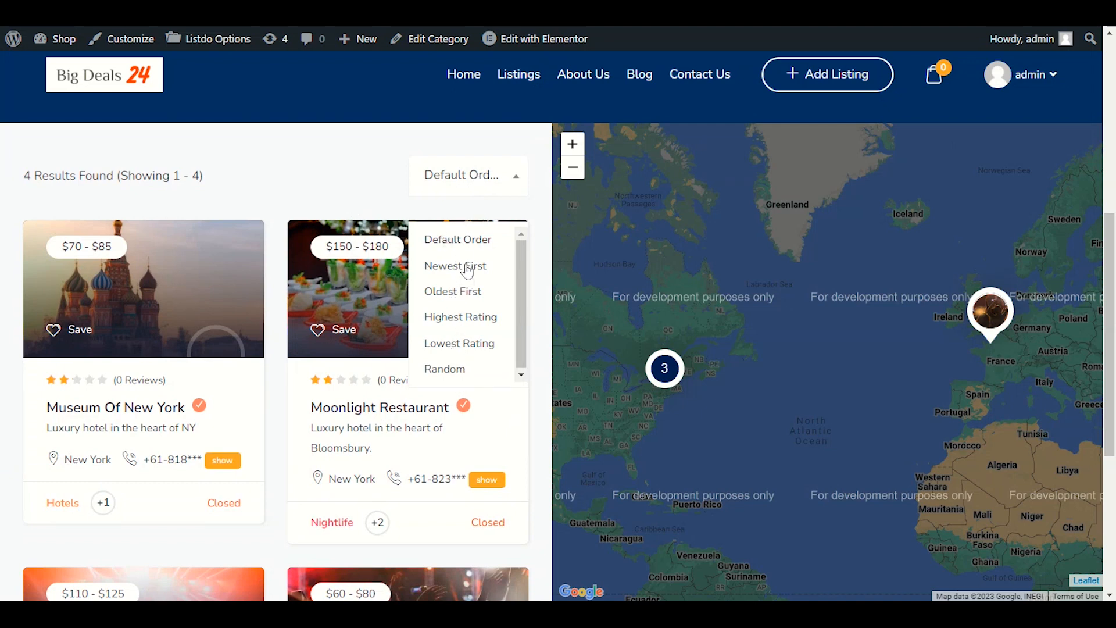
# - Sort the listings on the live Nightlife category archive by Newest First
pyautogui.click(438, 265)
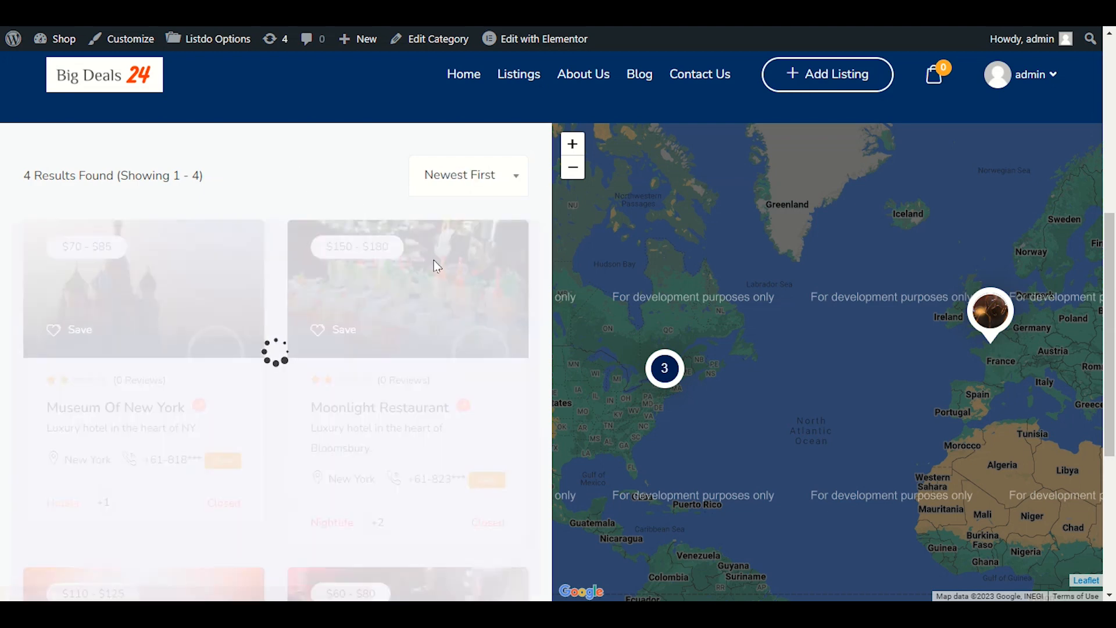
pyautogui.click(473, 178)
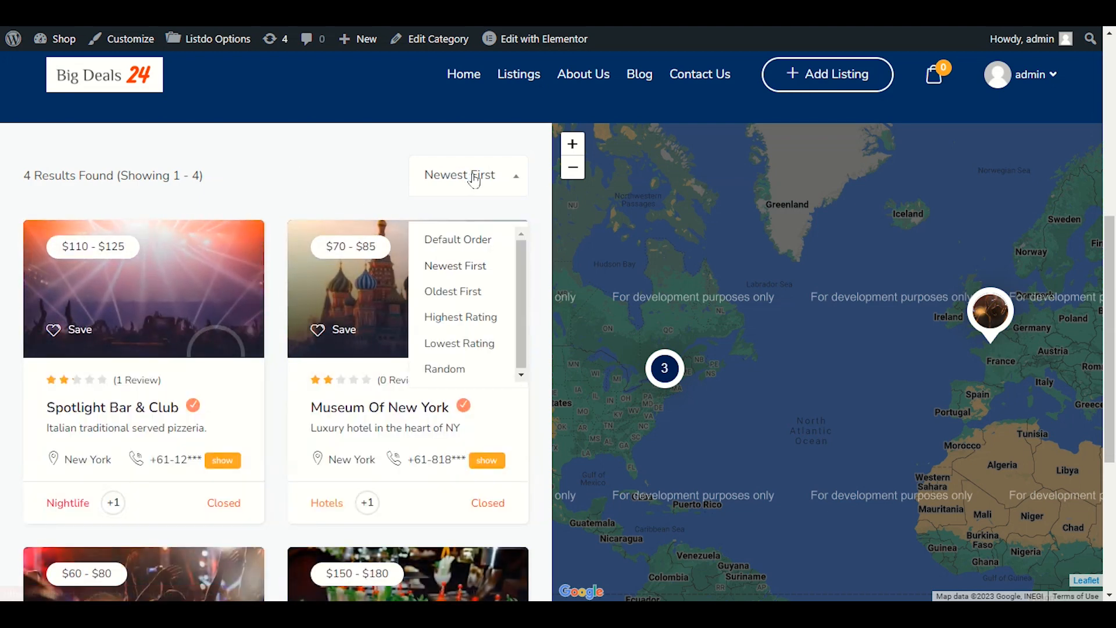
pyautogui.click(460, 266)
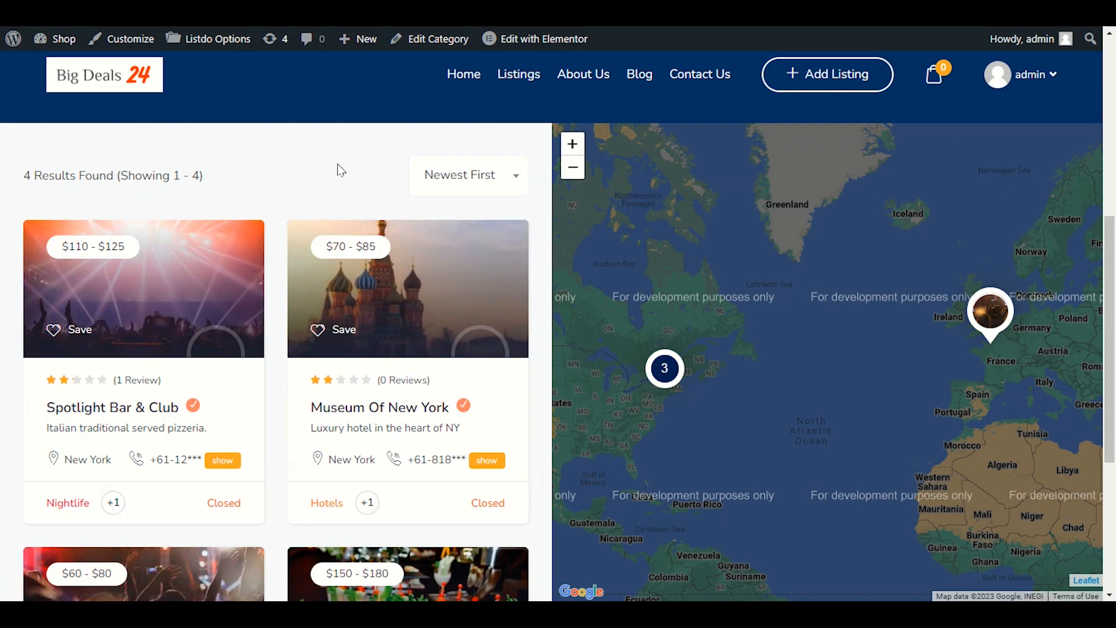
pyautogui.scroll(5, 364, 241)
pyautogui.scroll(-5, 372, 242)
pyautogui.scroll(5, 372, 238)
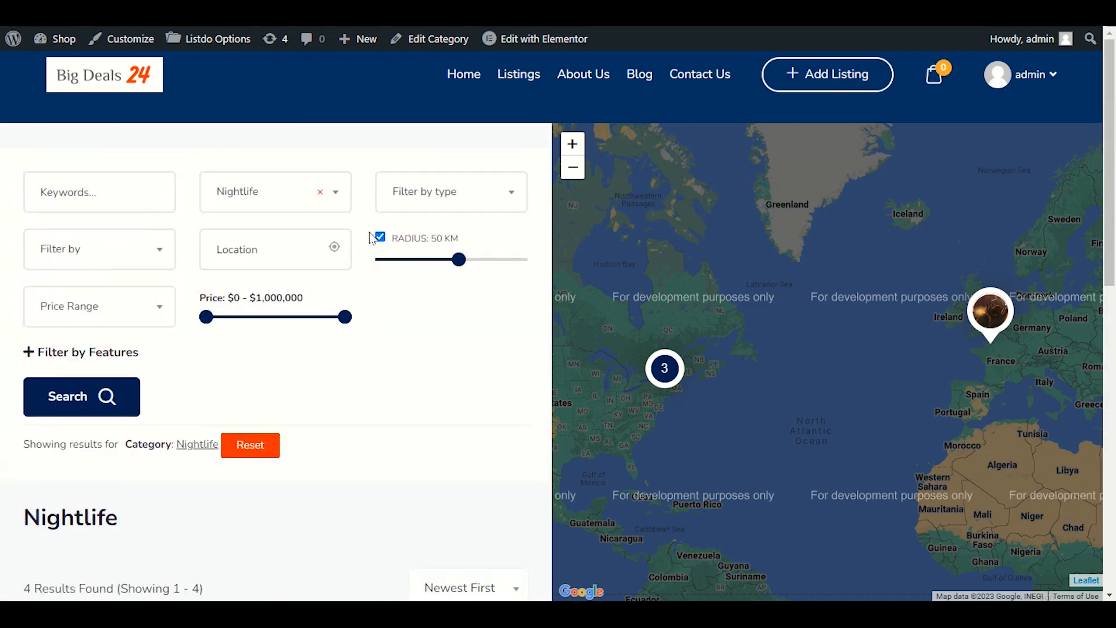
# - Examine the type, Filter by and price range search filters and the sorted listings on the Nightlife archive
pyautogui.click(444, 193)
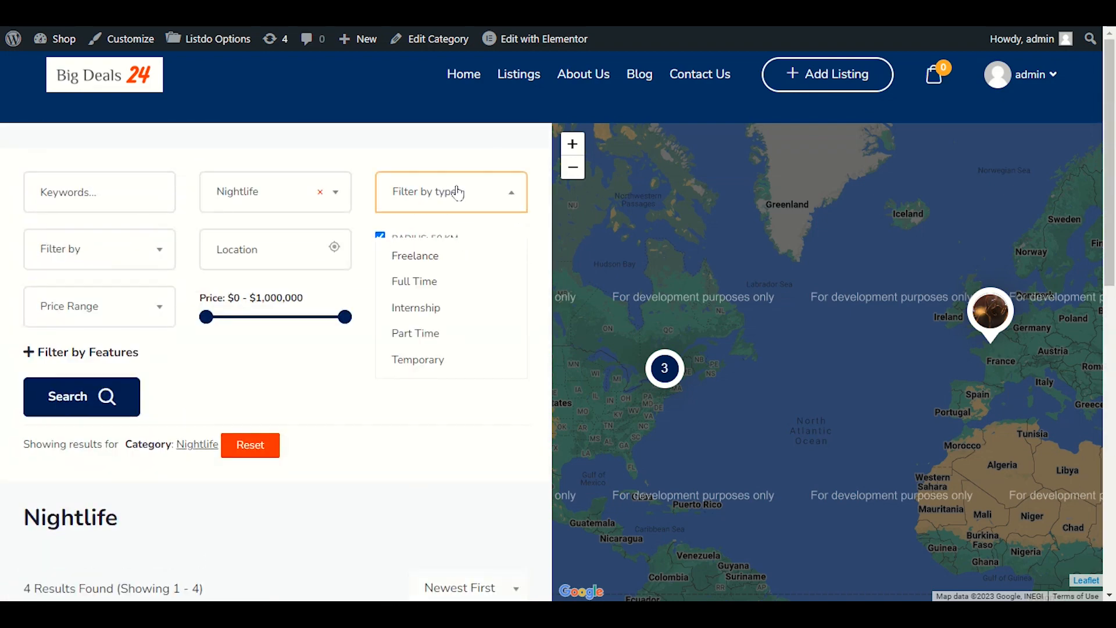
pyautogui.click(437, 192)
pyautogui.click(141, 264)
pyautogui.click(139, 263)
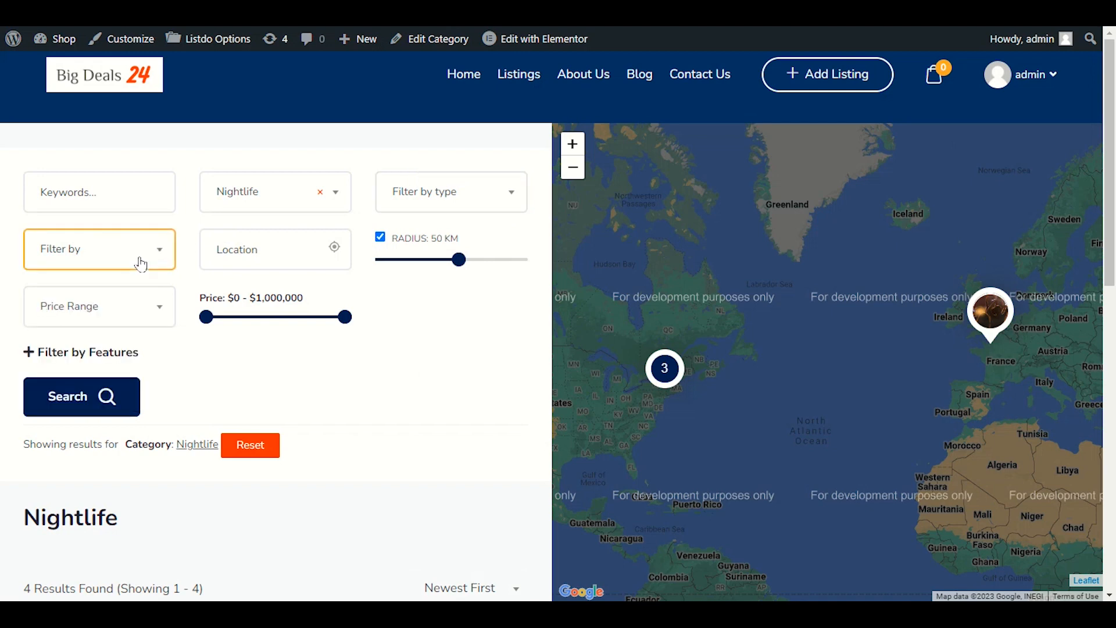
pyautogui.click(127, 317)
pyautogui.click(130, 315)
pyautogui.scroll(-5, 336, 400)
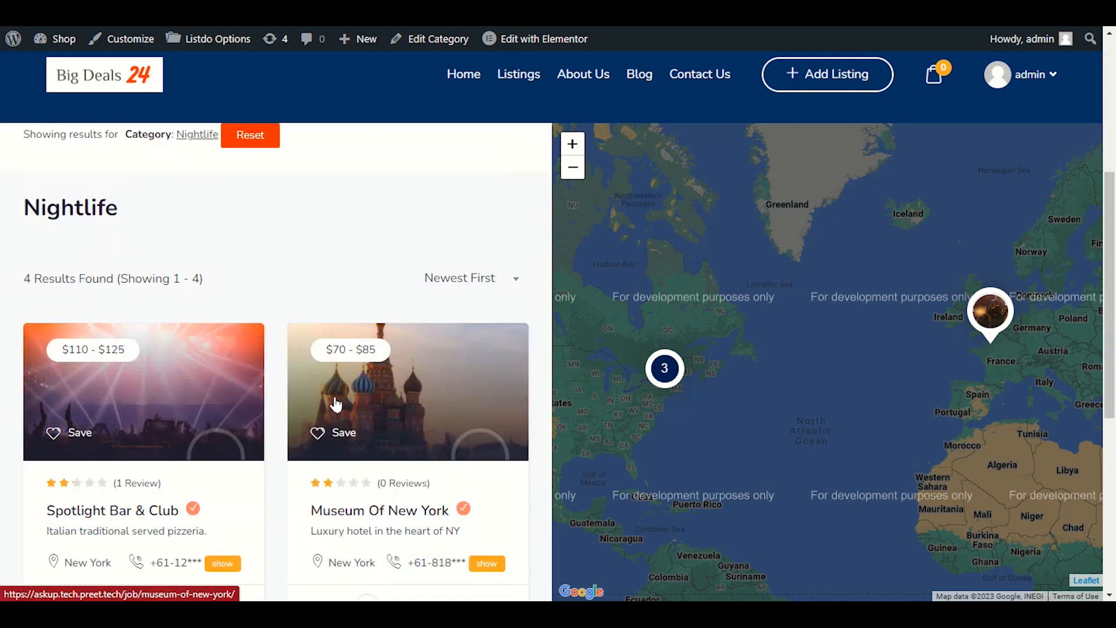
pyautogui.scroll(2, 332, 399)
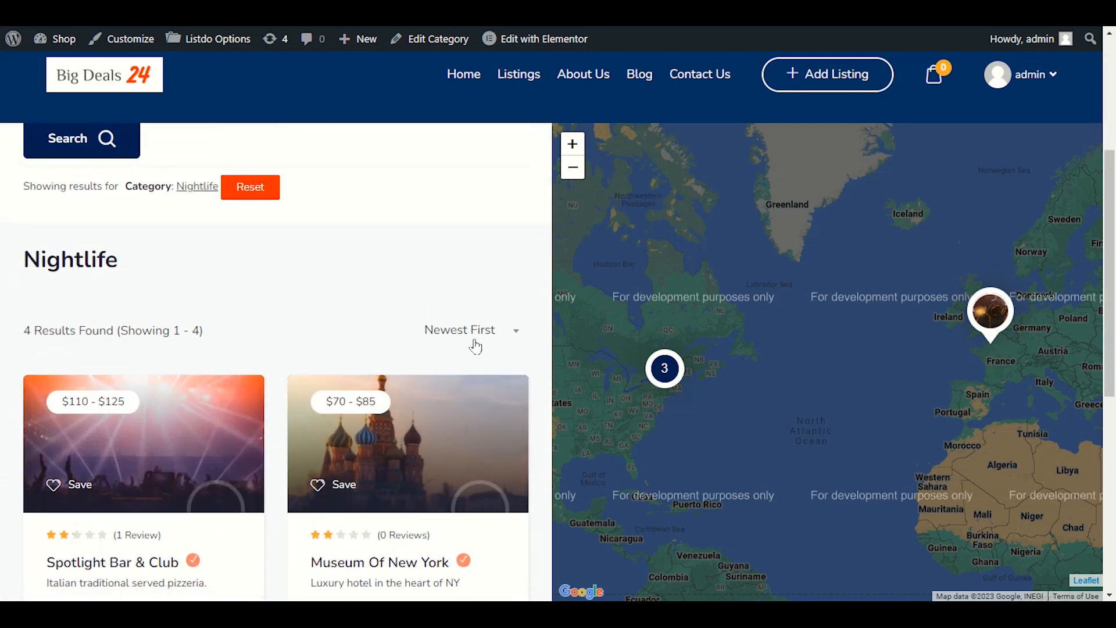
pyautogui.scroll(2, 480, 339)
pyautogui.scroll(-3, 473, 336)
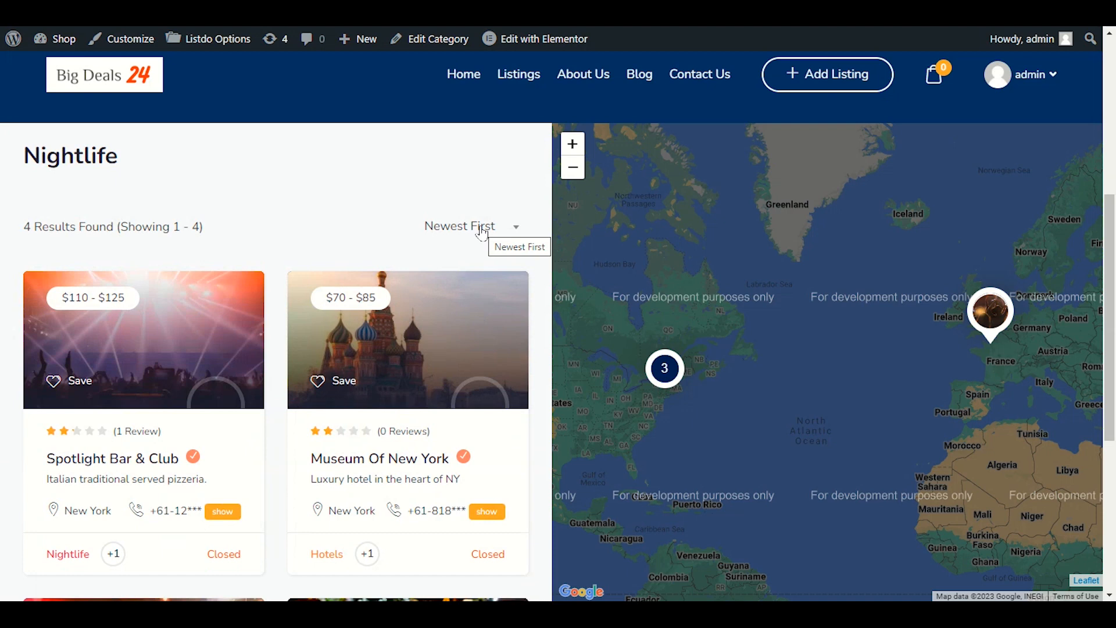
pyautogui.scroll(5, 481, 231)
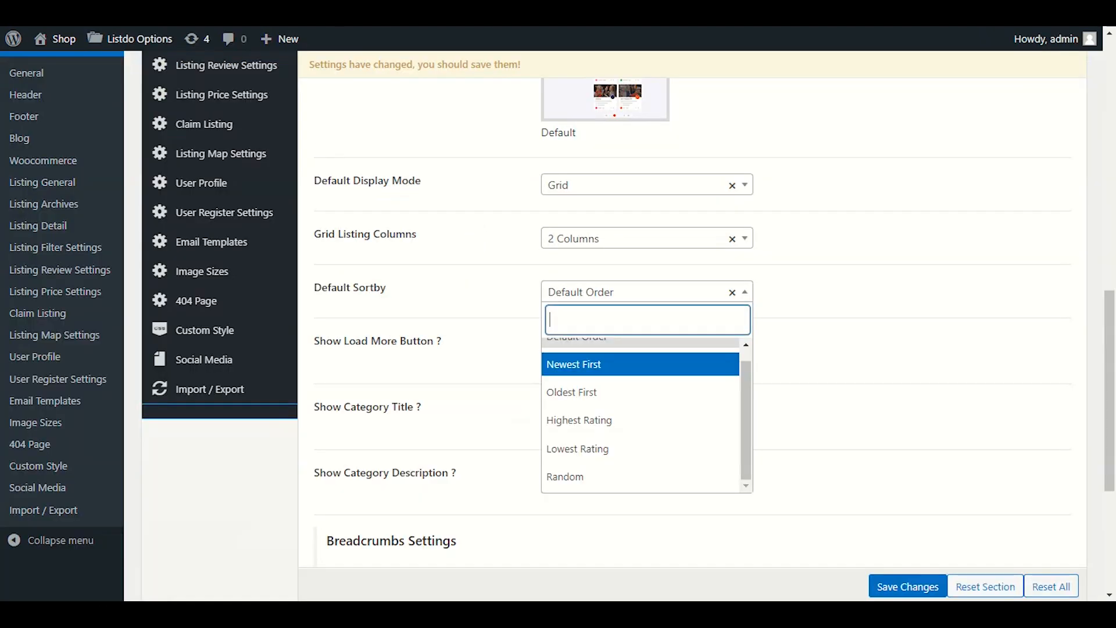
# - Close the Default Sortby choices without picking one, turn on Show Category Description, and save the Listing Archives options
pyautogui.click(880, 324)
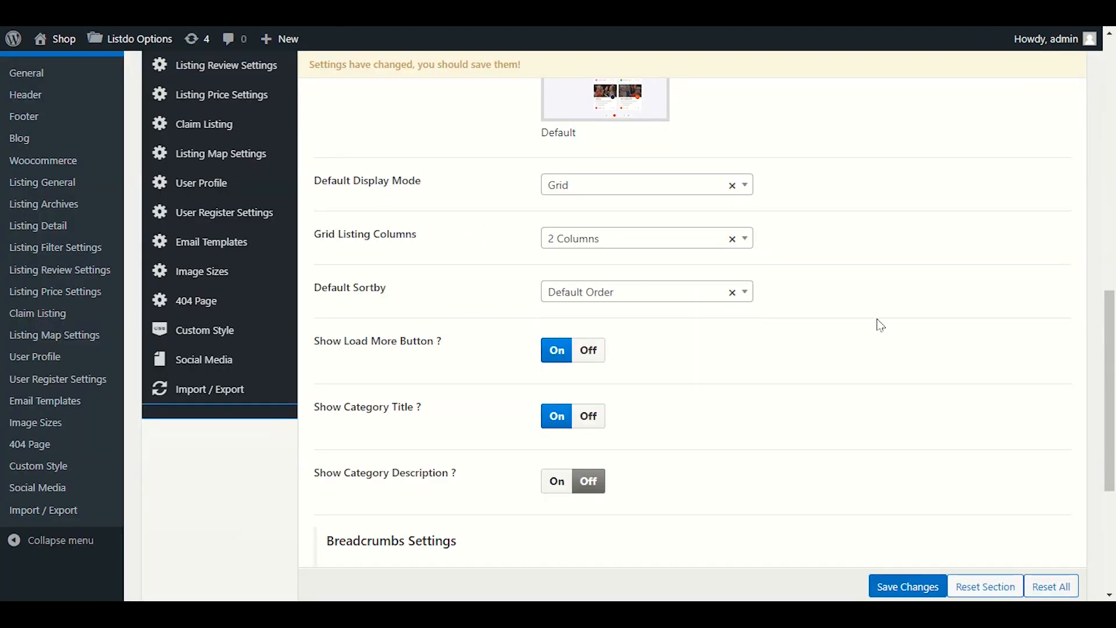
pyautogui.scroll(-5, 869, 317)
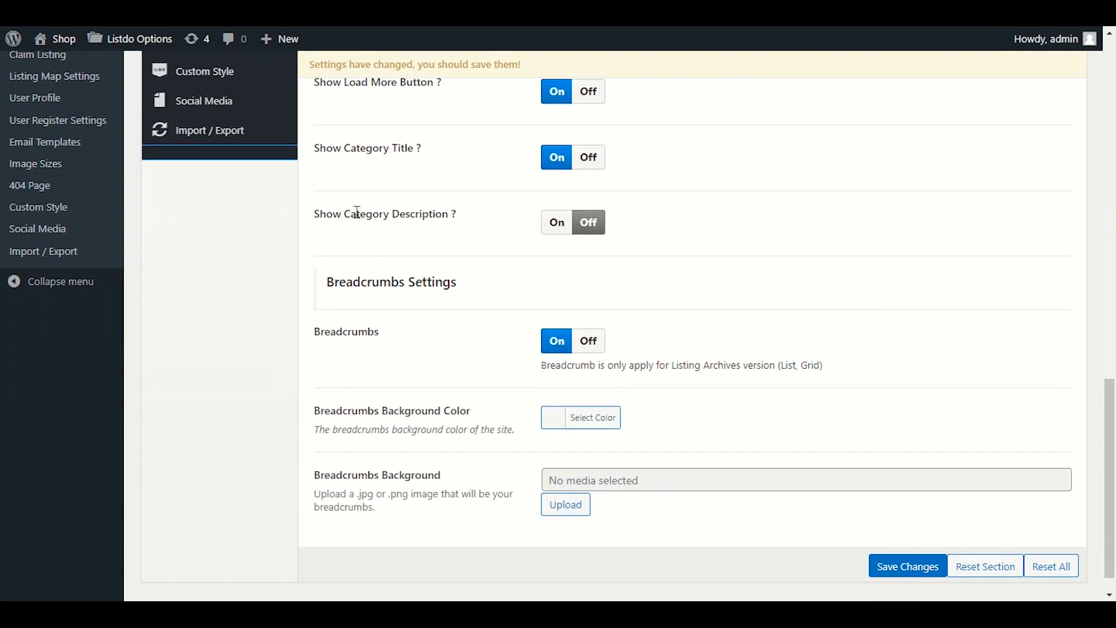
pyautogui.click(555, 226)
pyautogui.click(878, 567)
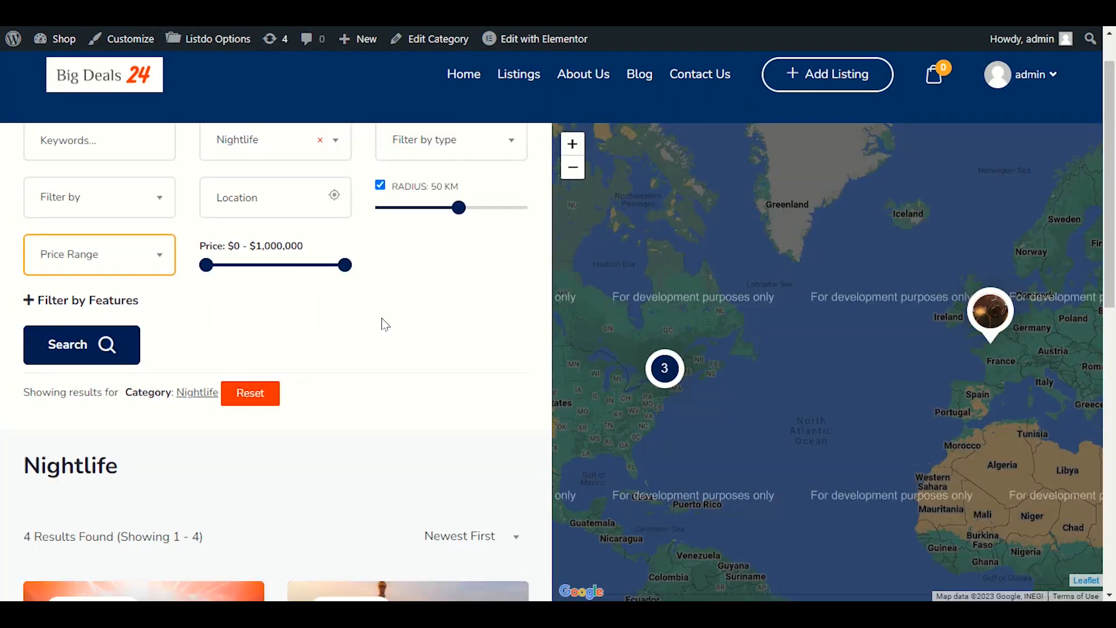
# - Reload the live Nightlife category archive and look through it for the category description
pyautogui.rightClick(382, 324)
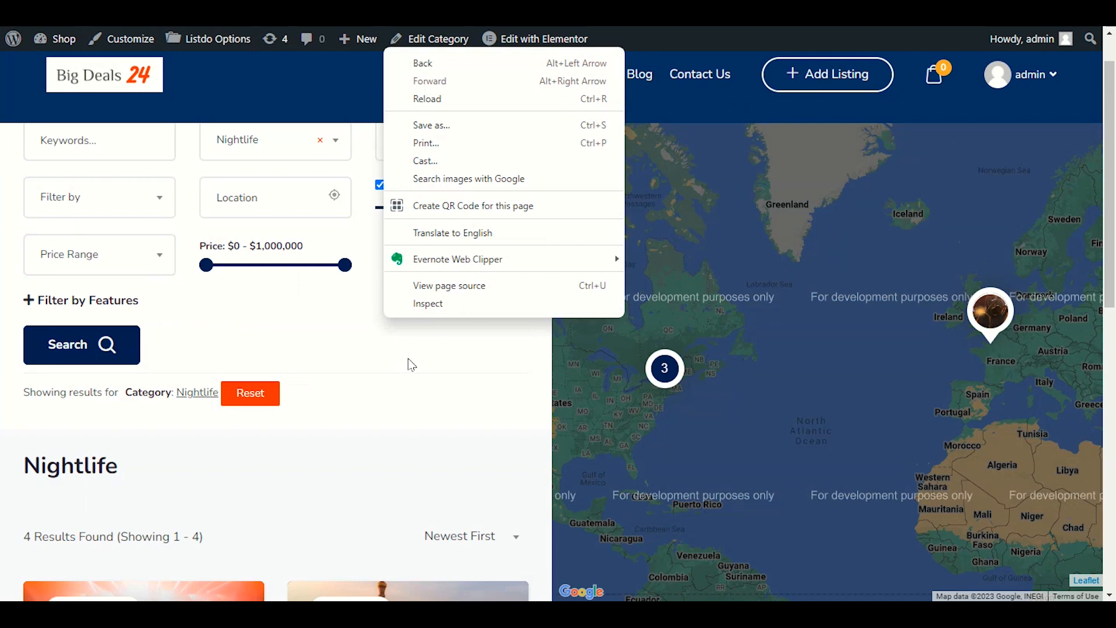
pyautogui.click(416, 104)
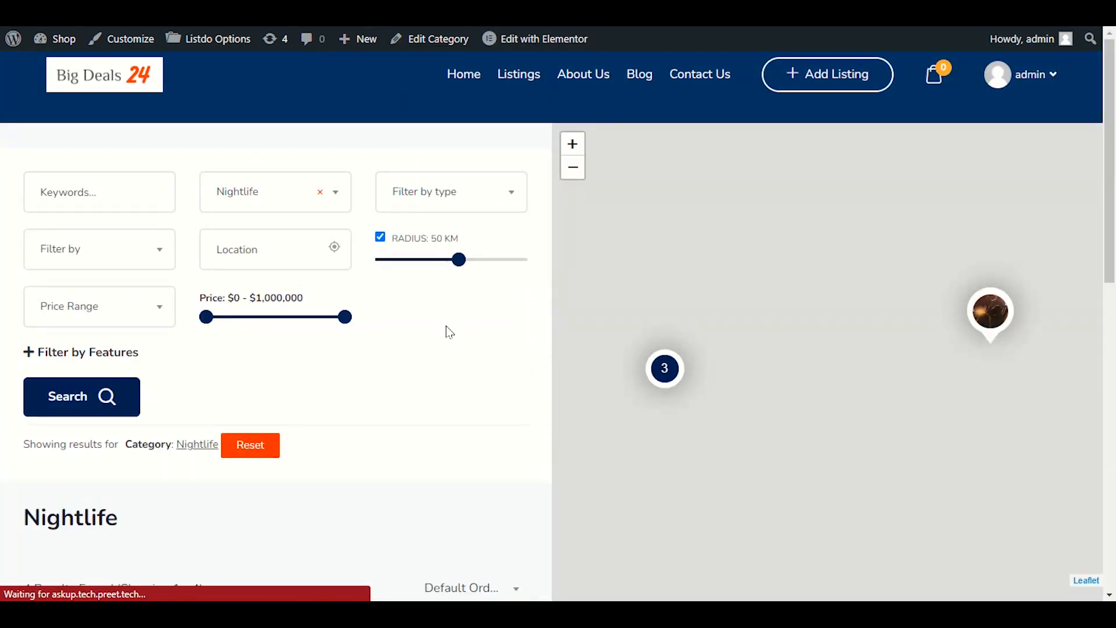
pyautogui.scroll(-10, 413, 317)
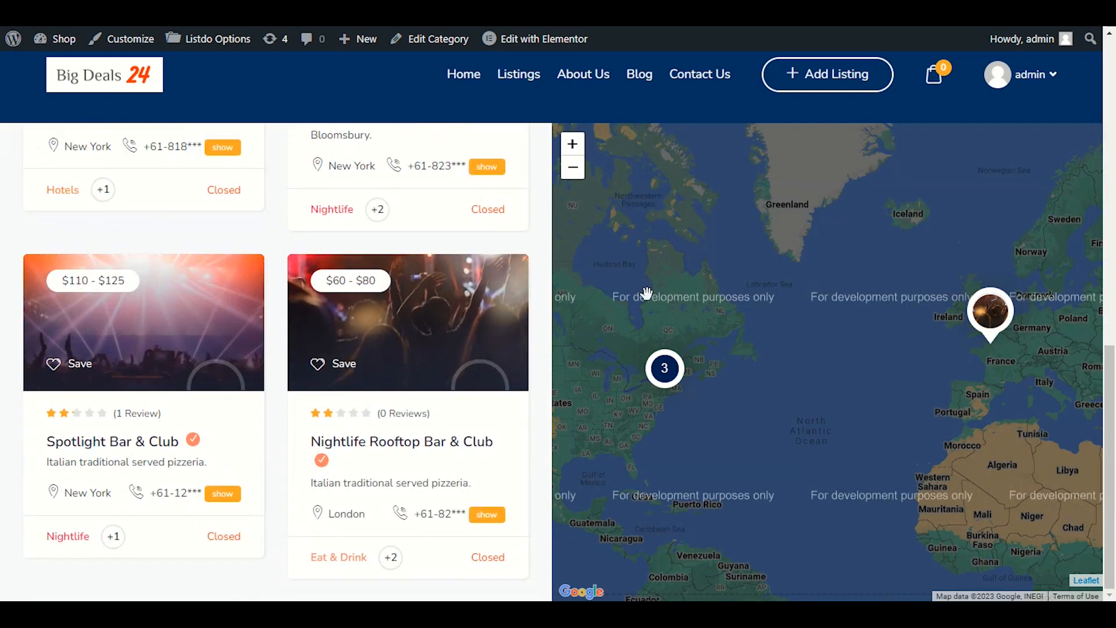
pyautogui.scroll(10, 406, 302)
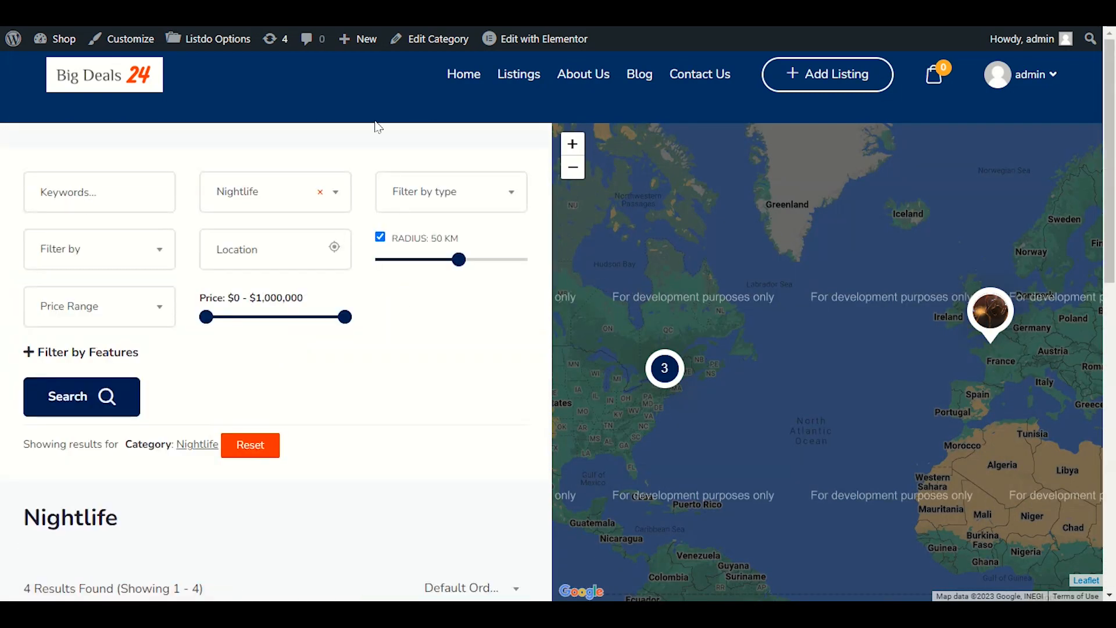
# - Go to the site's homepage and look through its highlights and category sections
pyautogui.click(122, 75)
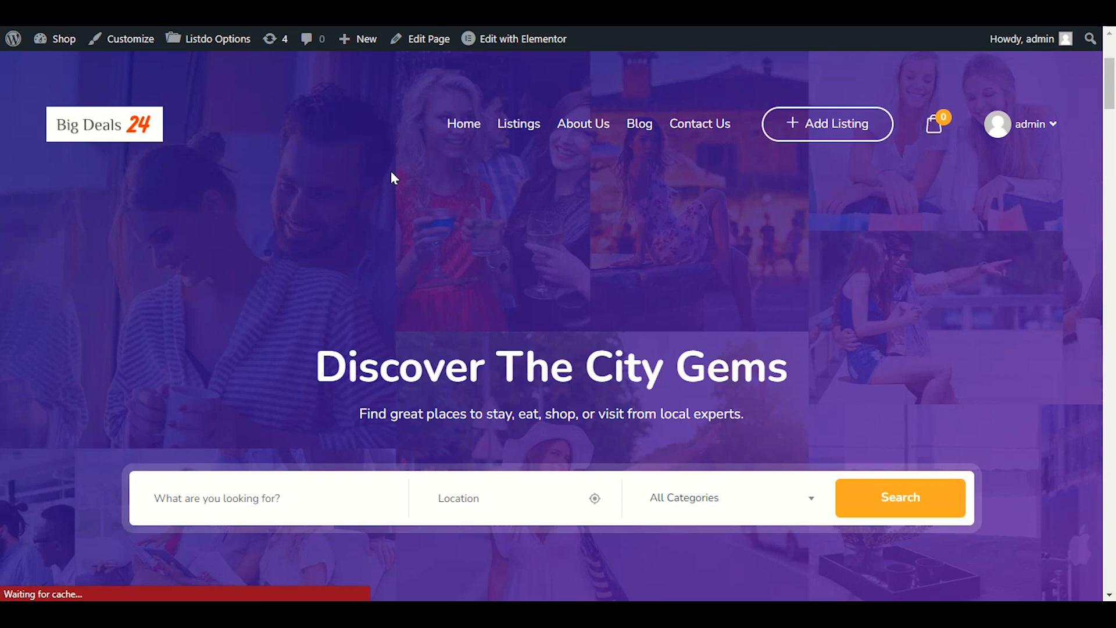
pyautogui.scroll(-5, 391, 175)
pyautogui.scroll(-5, 400, 155)
pyautogui.scroll(6, 357, 269)
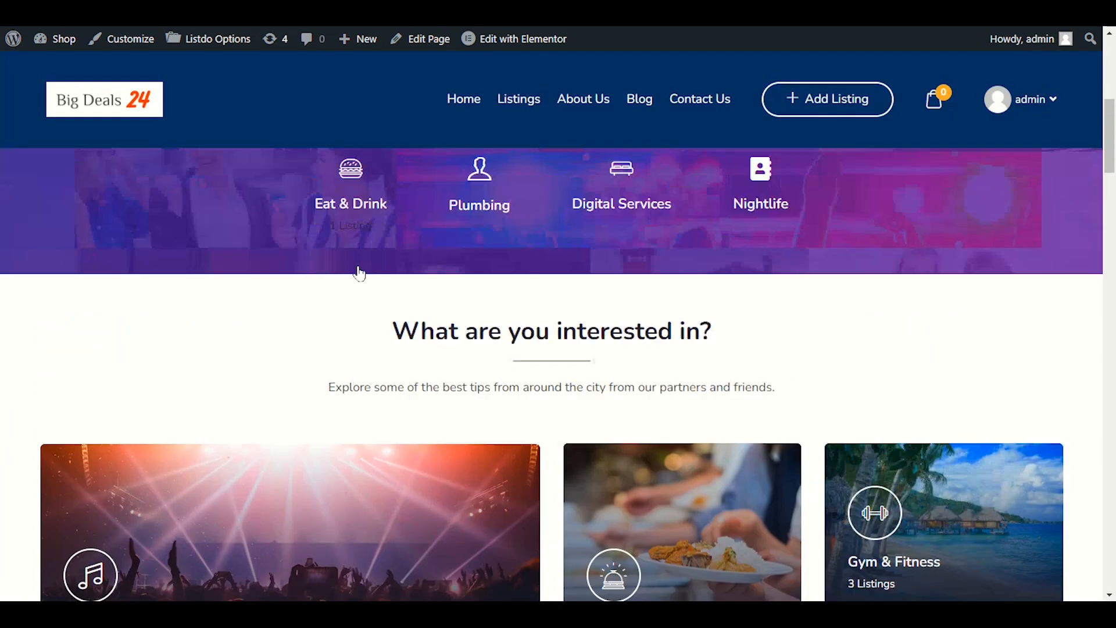
pyautogui.scroll(-9, 357, 293)
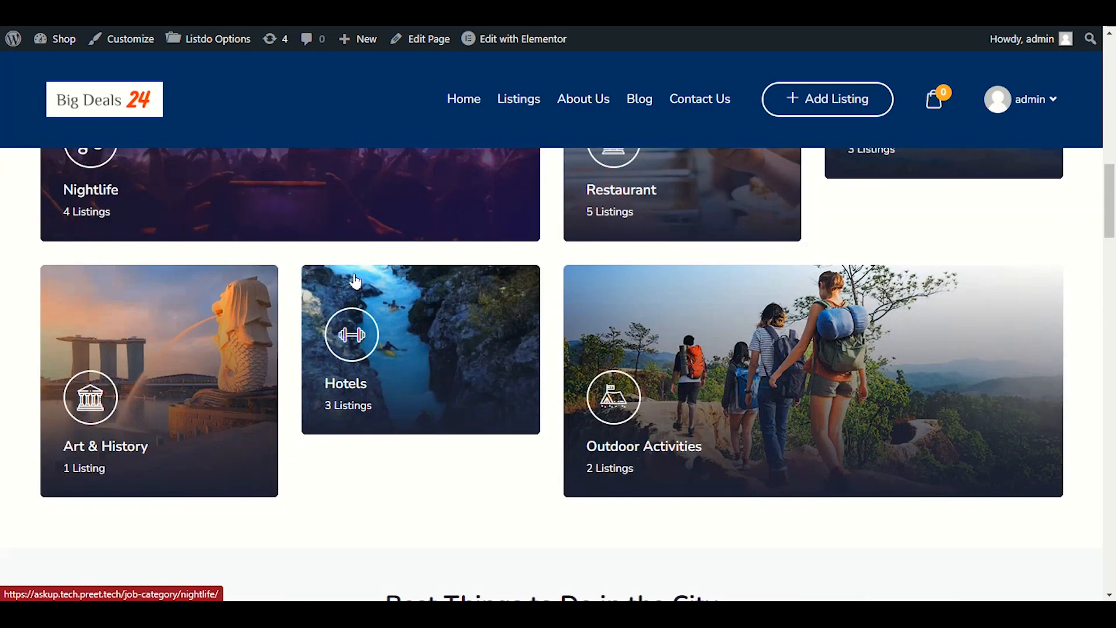
pyautogui.scroll(8, 386, 281)
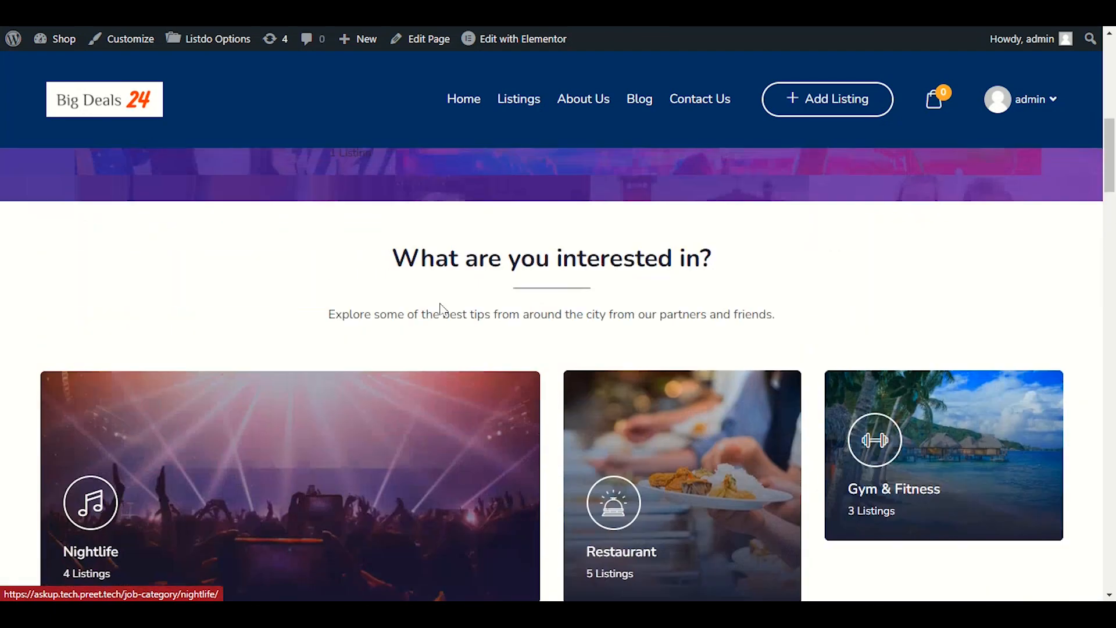
pyautogui.scroll(3, 449, 314)
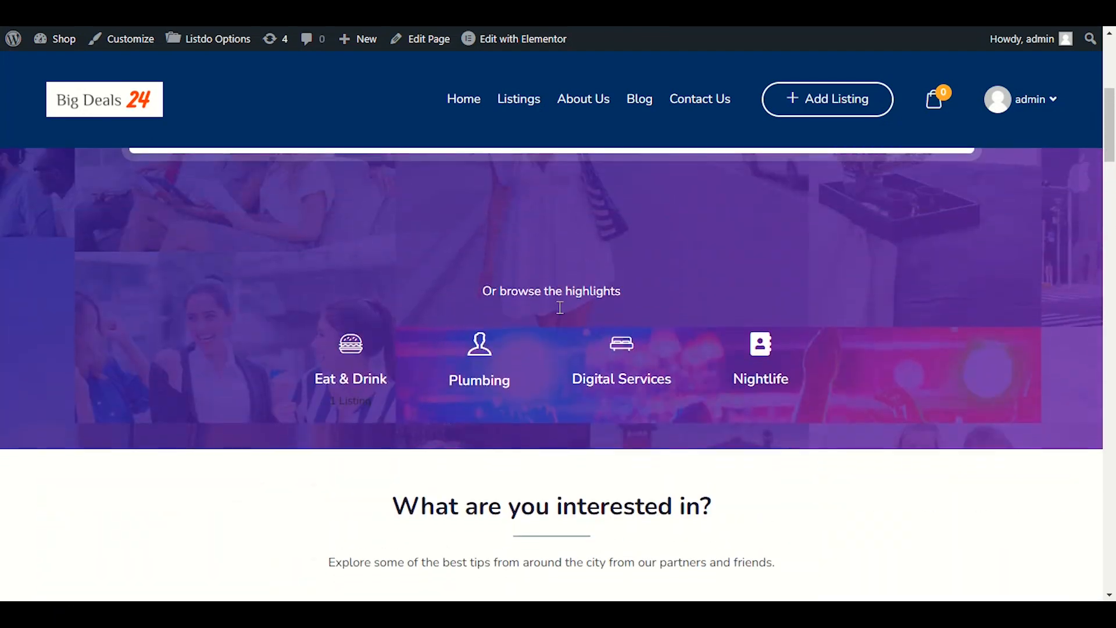
pyautogui.scroll(-10, 541, 276)
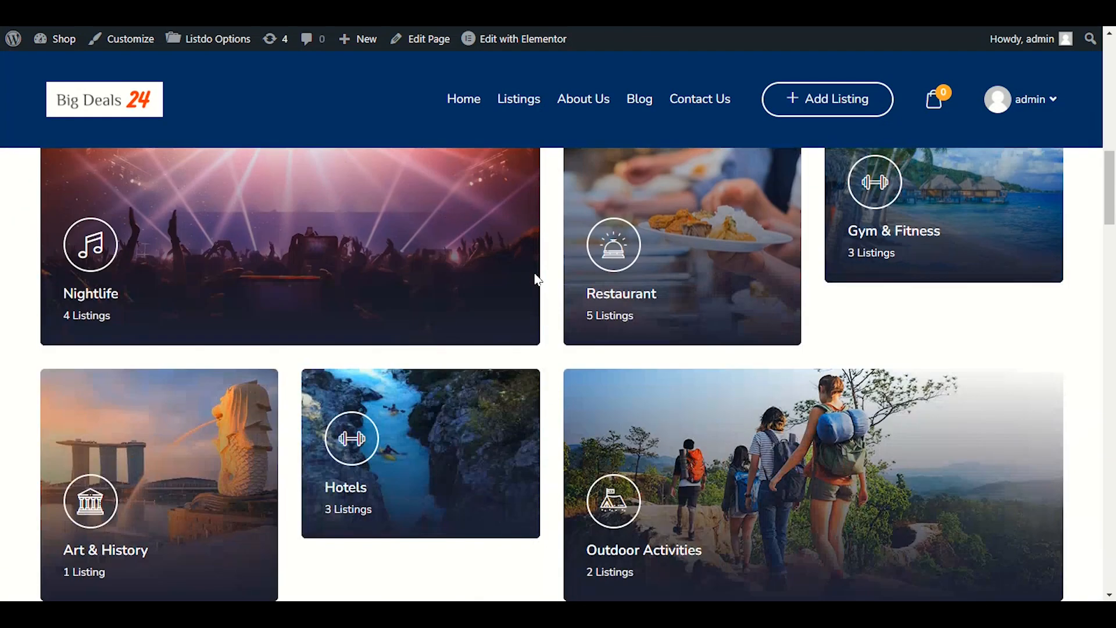
# - Open the Nightlife category from the homepage and check the heading area and listings of its archive
pyautogui.click(411, 259)
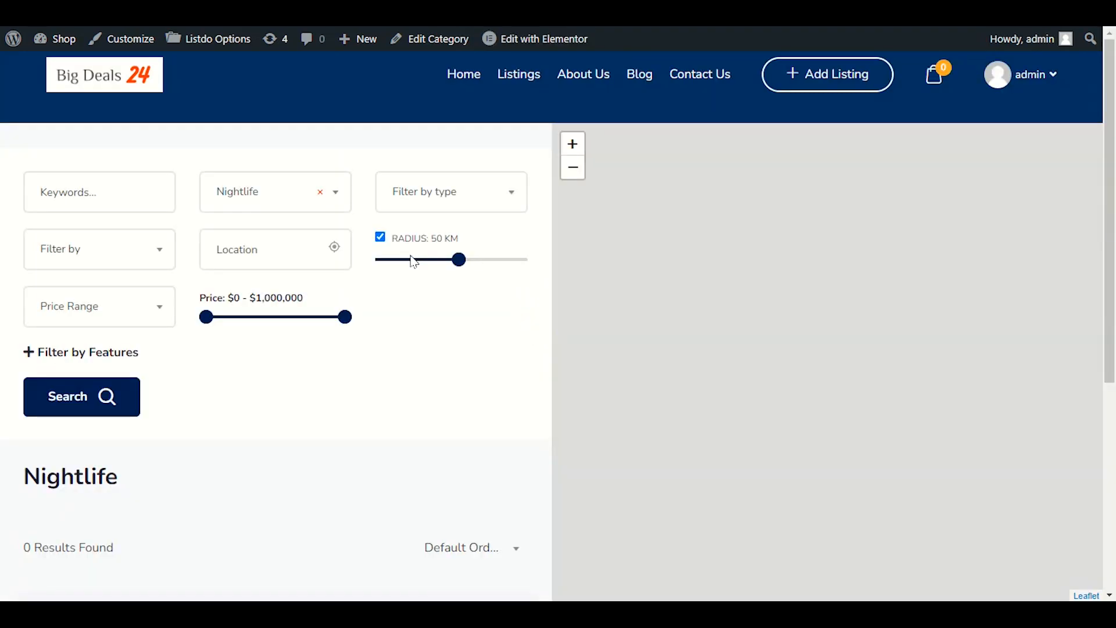
pyautogui.scroll(-4, 404, 386)
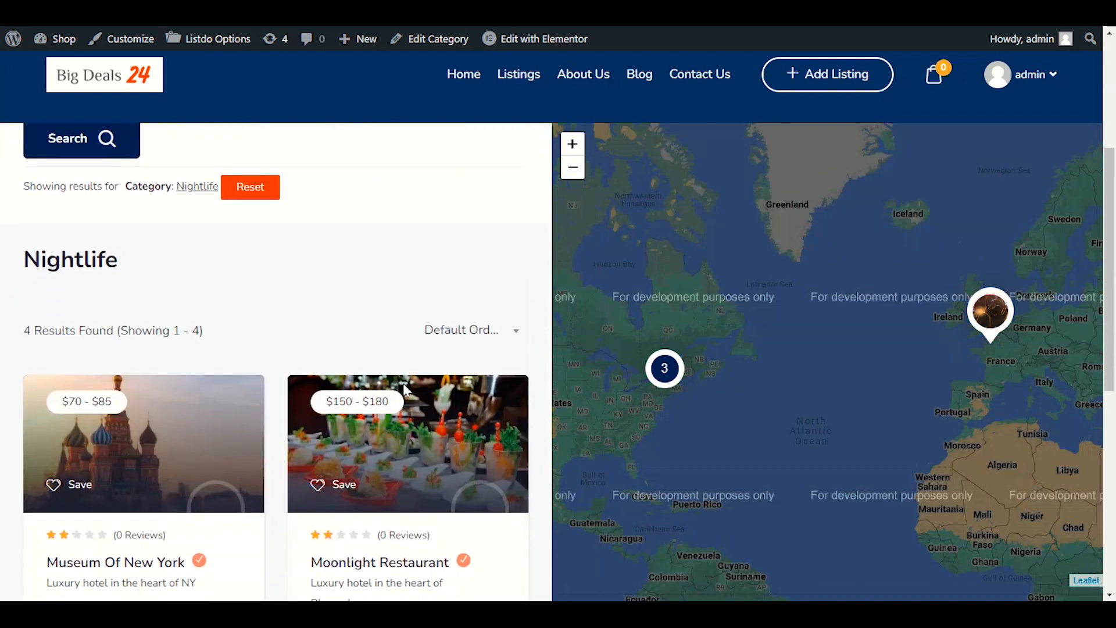
pyautogui.scroll(4, 404, 386)
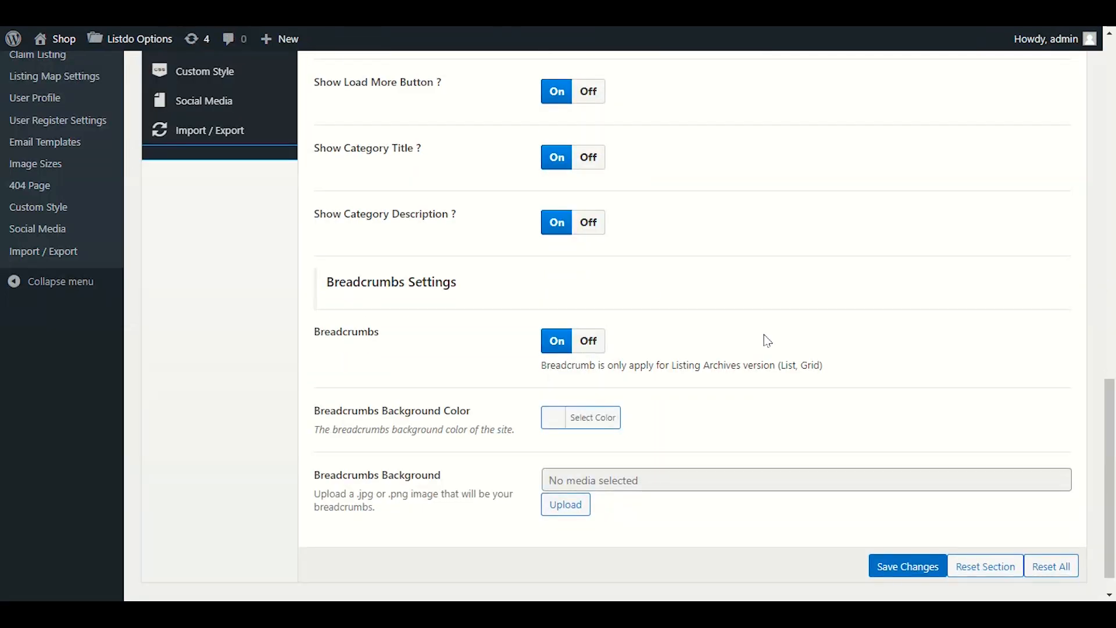
# - Look over the layout style, display mode and sorting settings in the Listing Archives options
pyautogui.scroll(4, 767, 340)
pyautogui.scroll(4, 762, 340)
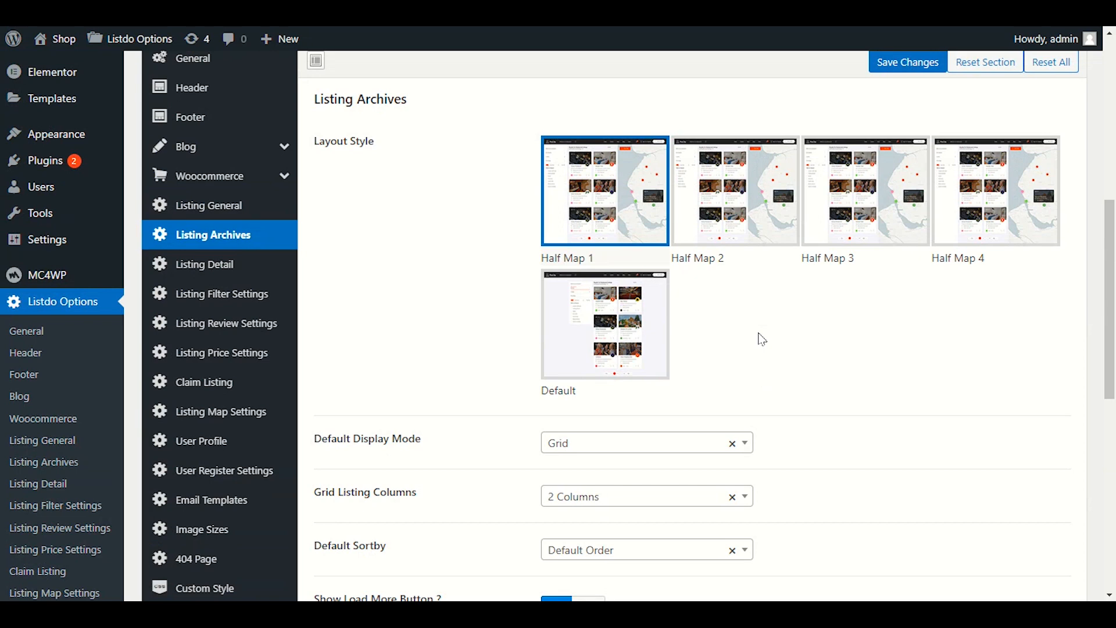
pyautogui.scroll(-3, 761, 336)
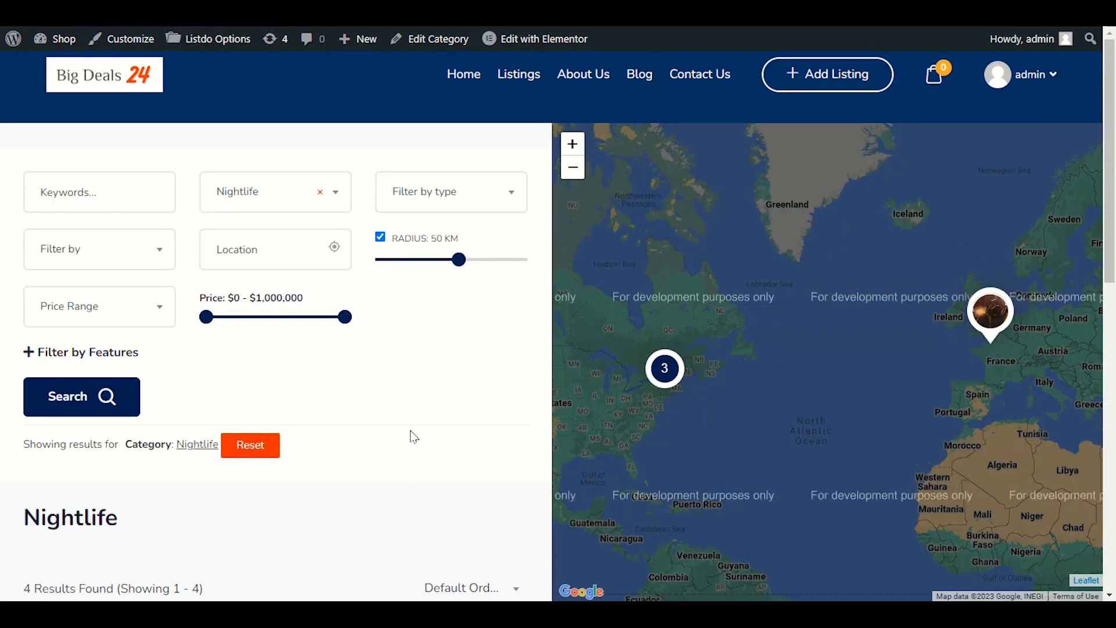
# - Reset the Nightlife filter on the live archive and review the category filter choices without picking one
pyautogui.moveTo(24, 440); pyautogui.dragTo(126, 449)
pyautogui.click(358, 454)
pyautogui.click(126, 449)
pyautogui.click(252, 453)
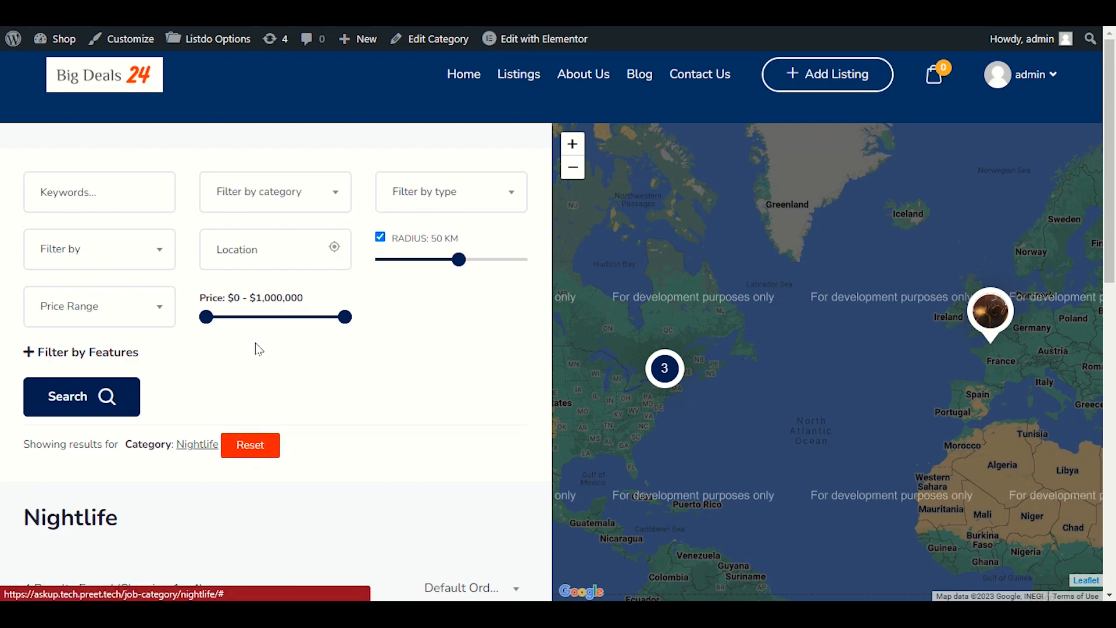
pyautogui.click(290, 192)
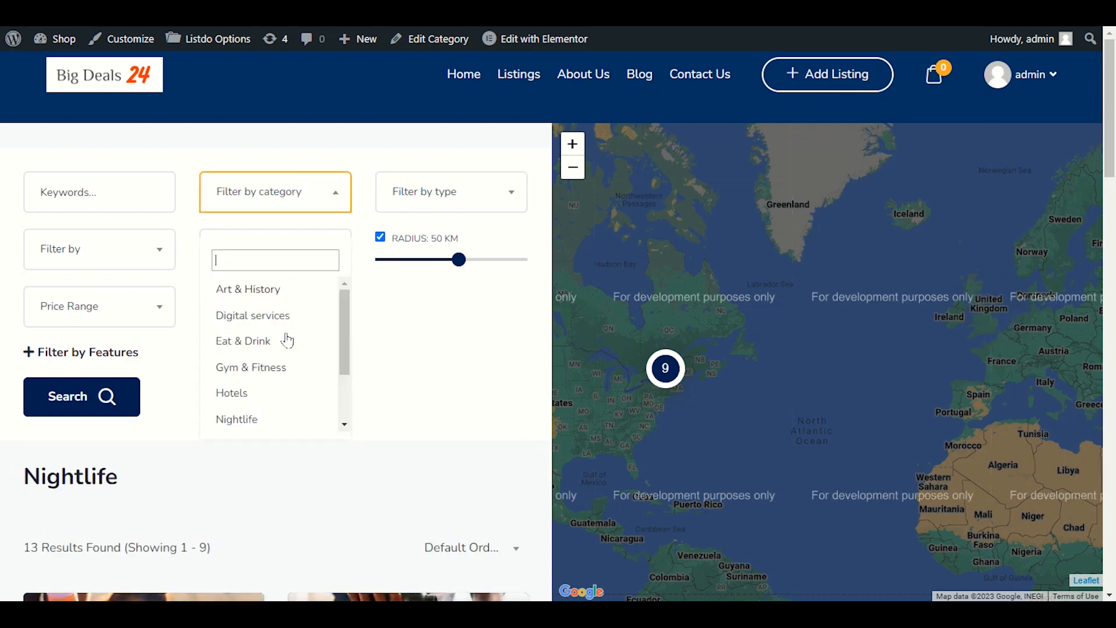
pyautogui.scroll(-2, 258, 328)
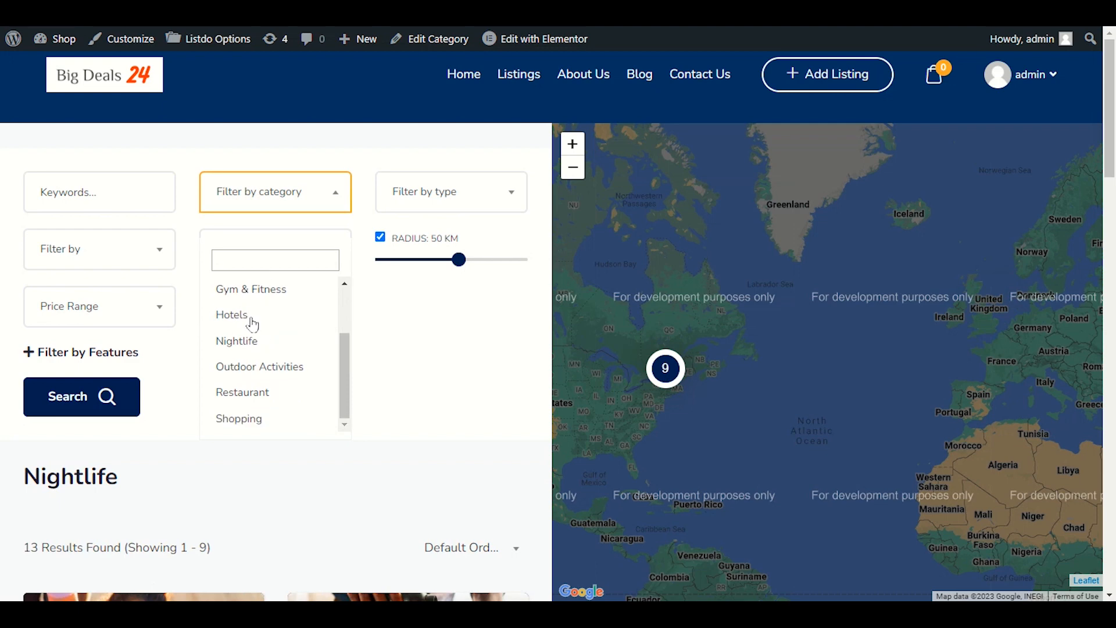
pyautogui.click(442, 344)
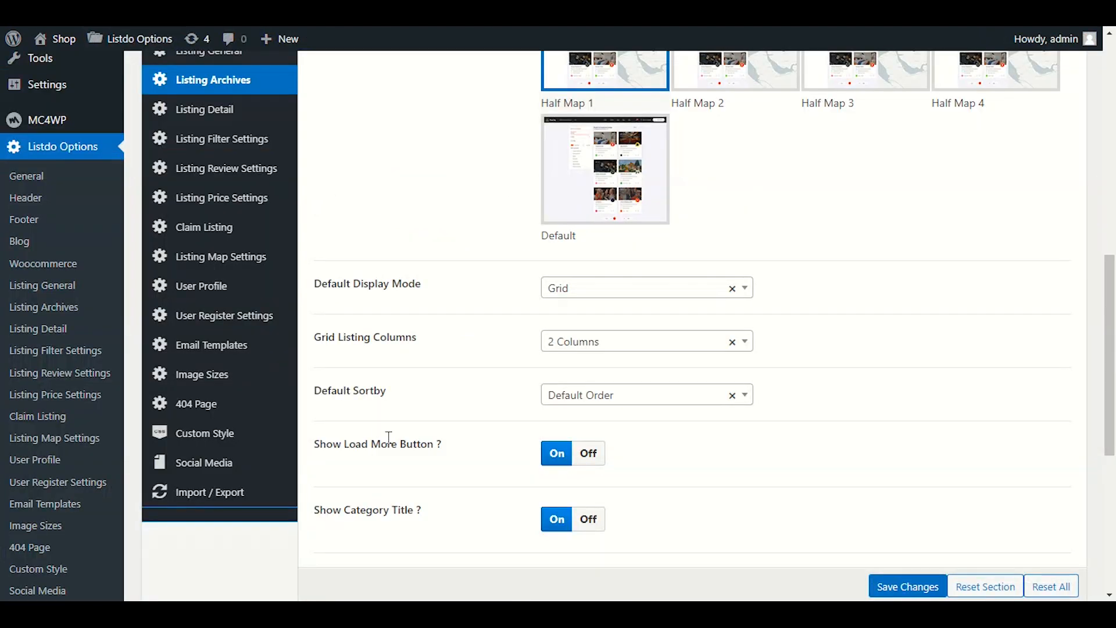
# - Check the Show Category Title setting in the Listing Archives options and open the Listing Detail options
pyautogui.moveTo(360, 511); pyautogui.dragTo(473, 511)
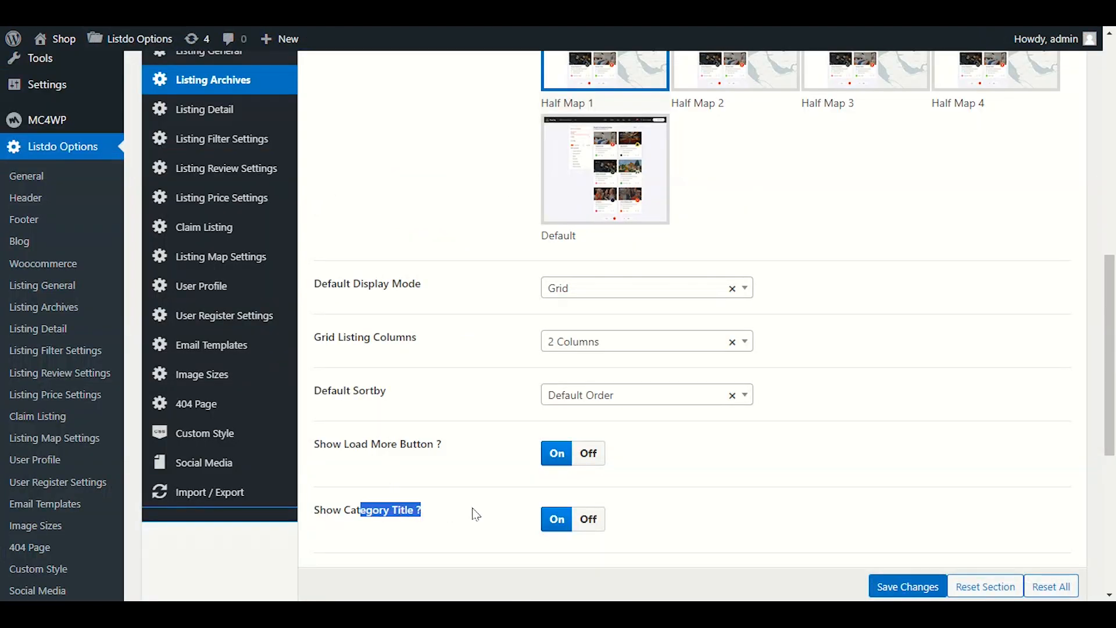
pyautogui.click(473, 513)
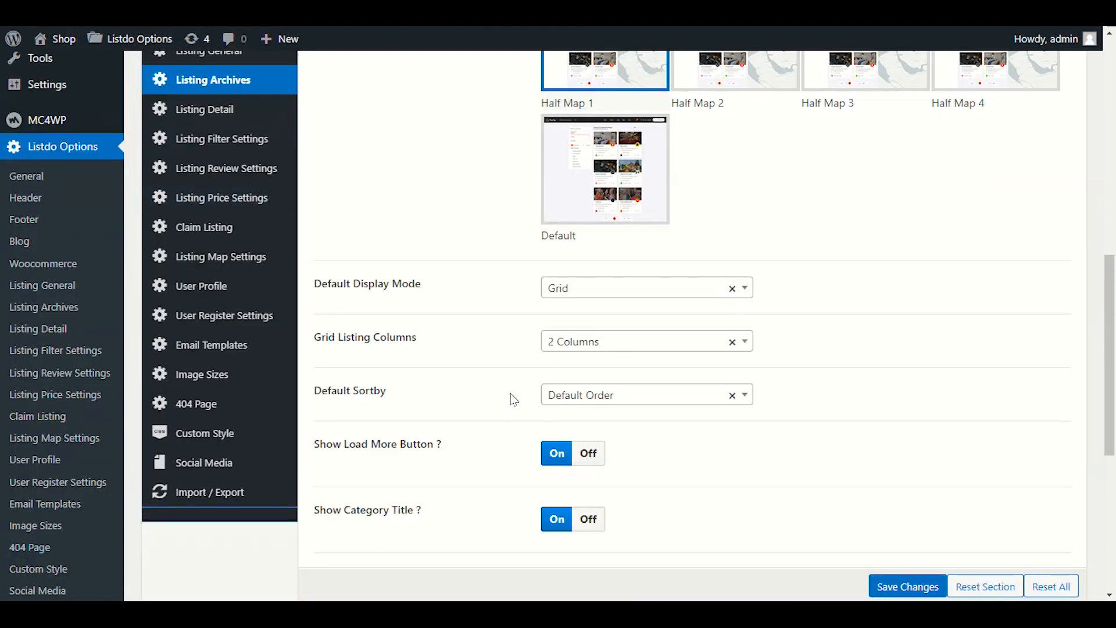
pyautogui.scroll(5, 514, 399)
pyautogui.click(224, 372)
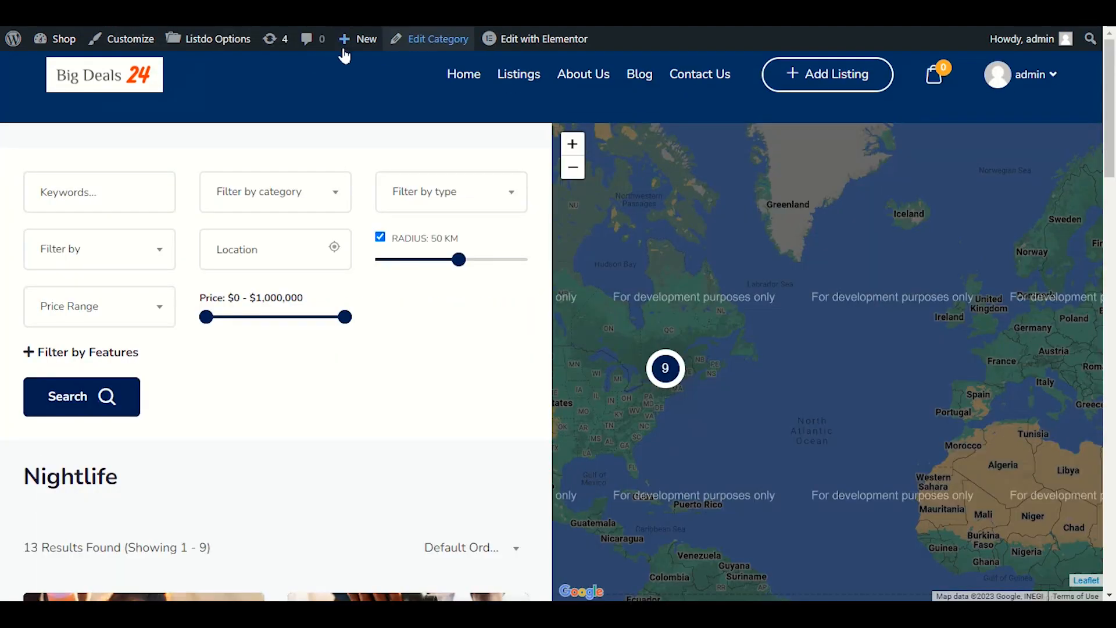
# - Open the Farm Restaurant listing from the homepage and check the header area of its detail page
pyautogui.click(107, 77)
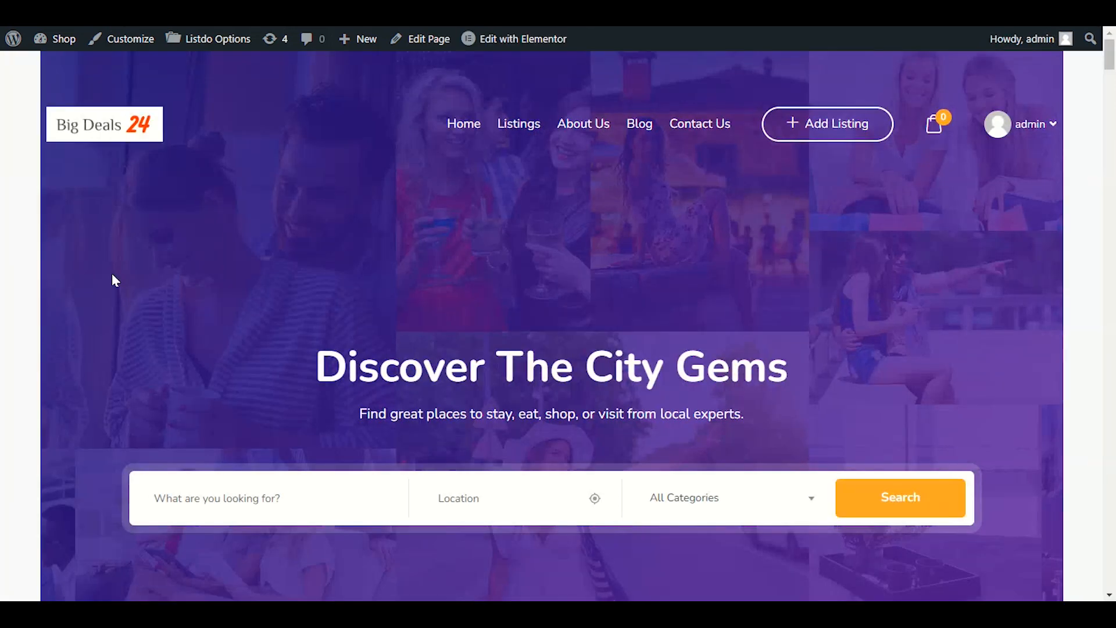
pyautogui.scroll(-5, 99, 273)
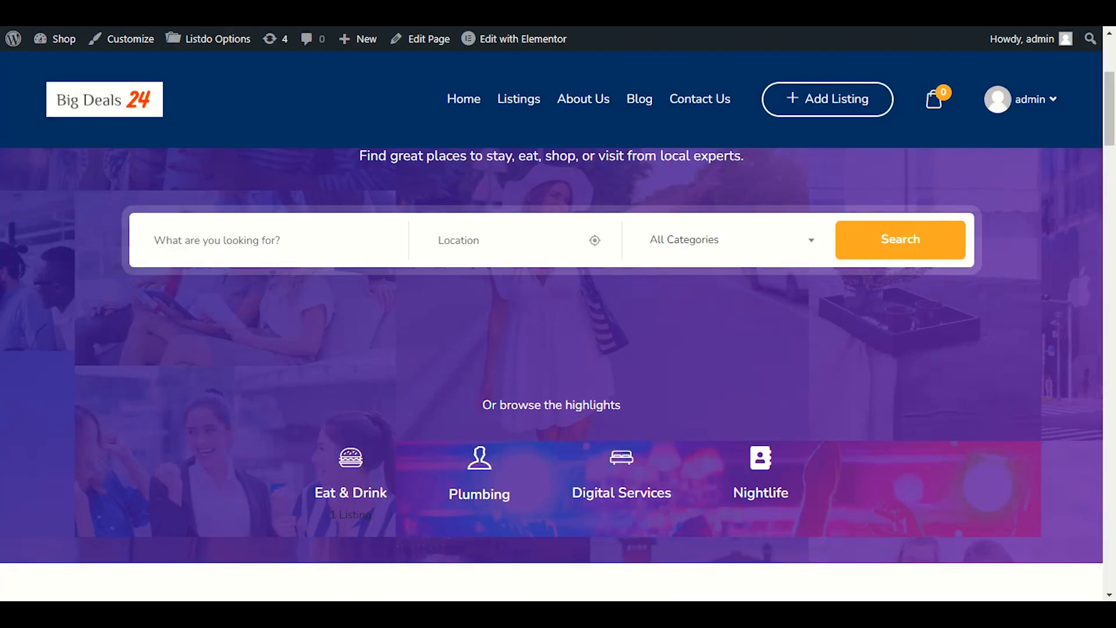
pyautogui.scroll(-6, 244, 292)
pyautogui.scroll(-15, 656, 356)
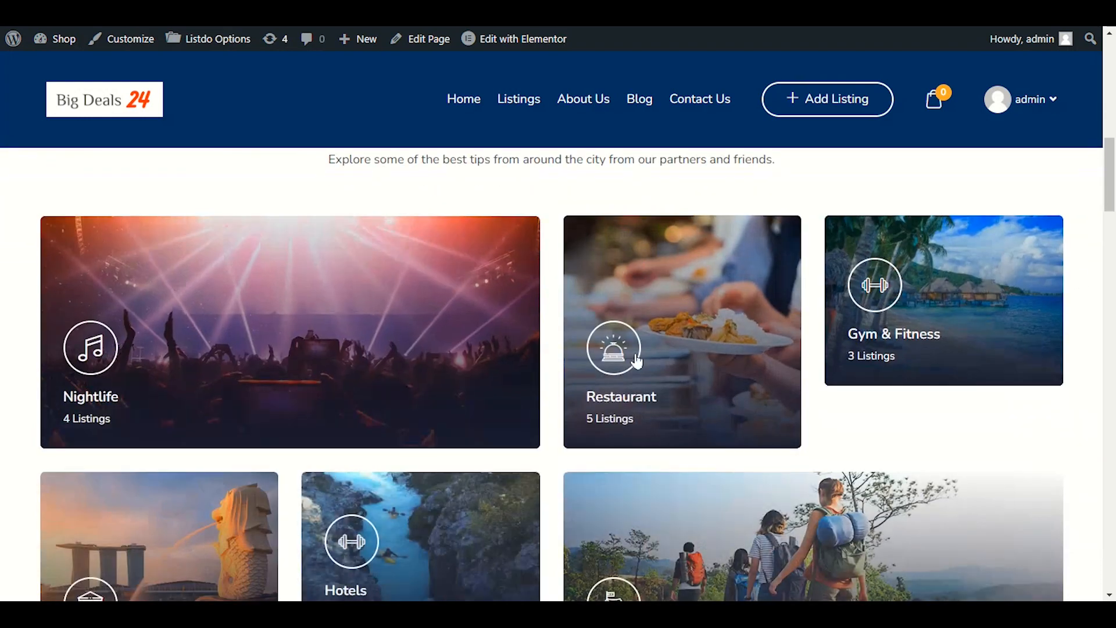
pyautogui.scroll(3, 580, 341)
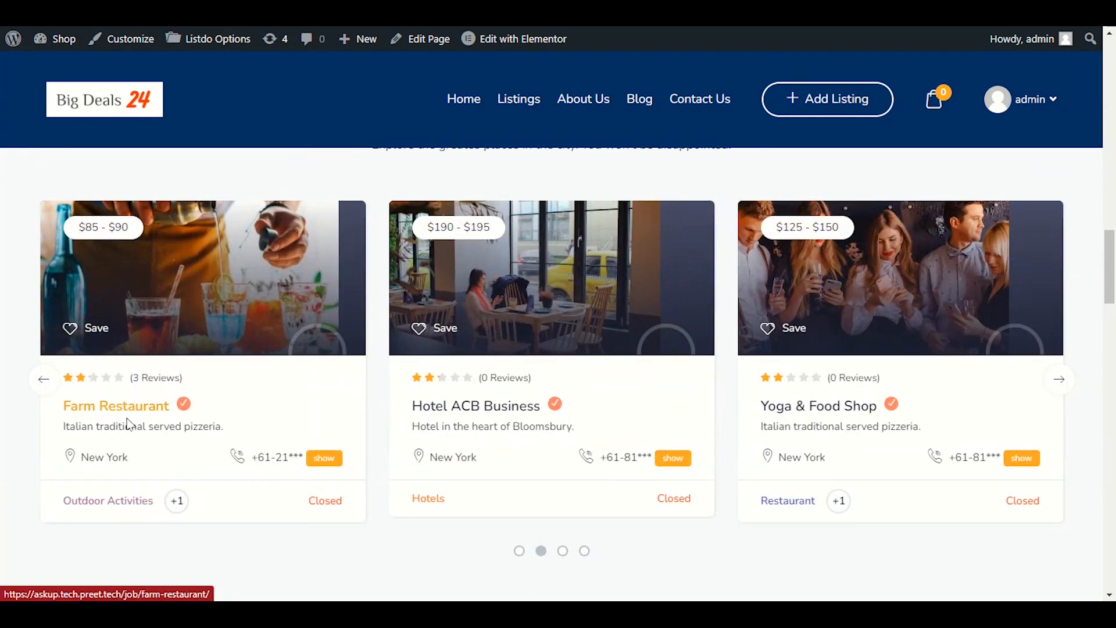
pyautogui.click(104, 422)
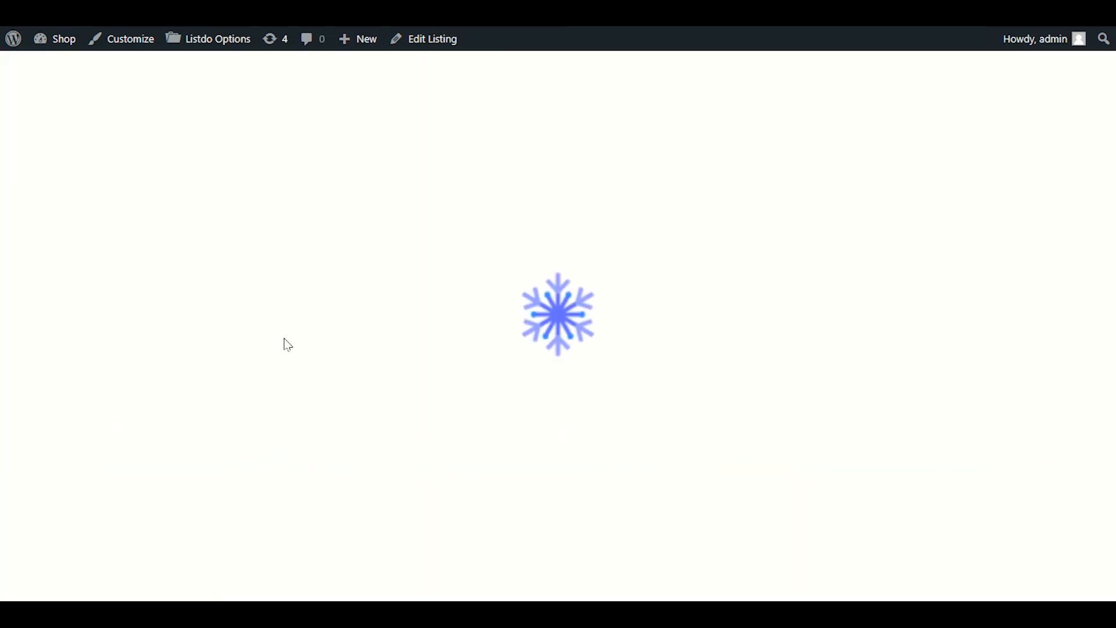
pyautogui.scroll(-4, 285, 337)
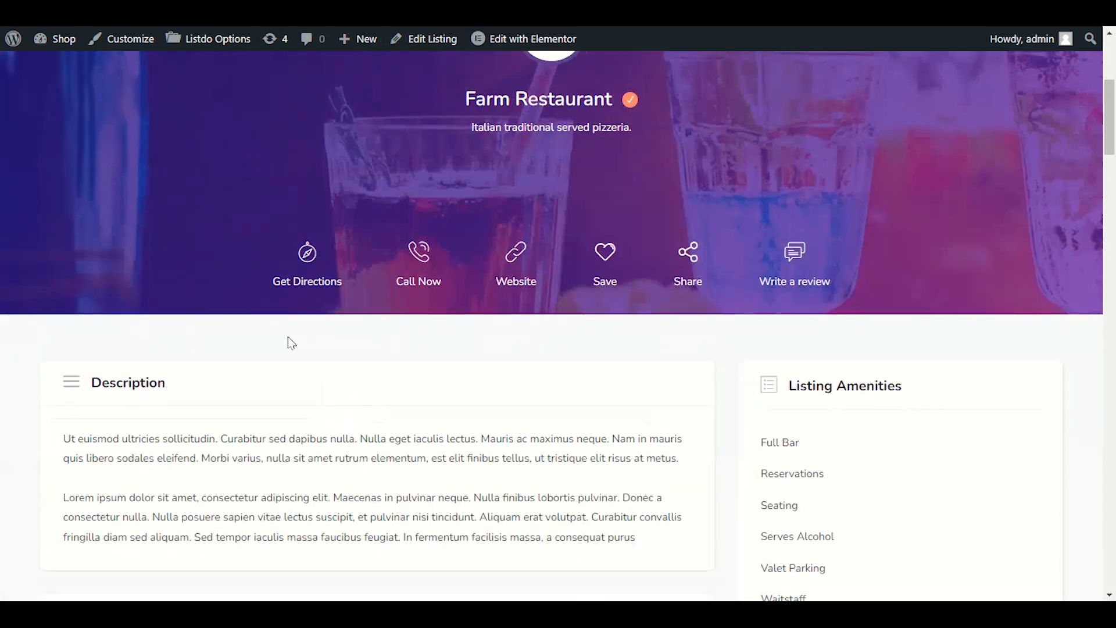
pyautogui.scroll(4, 284, 335)
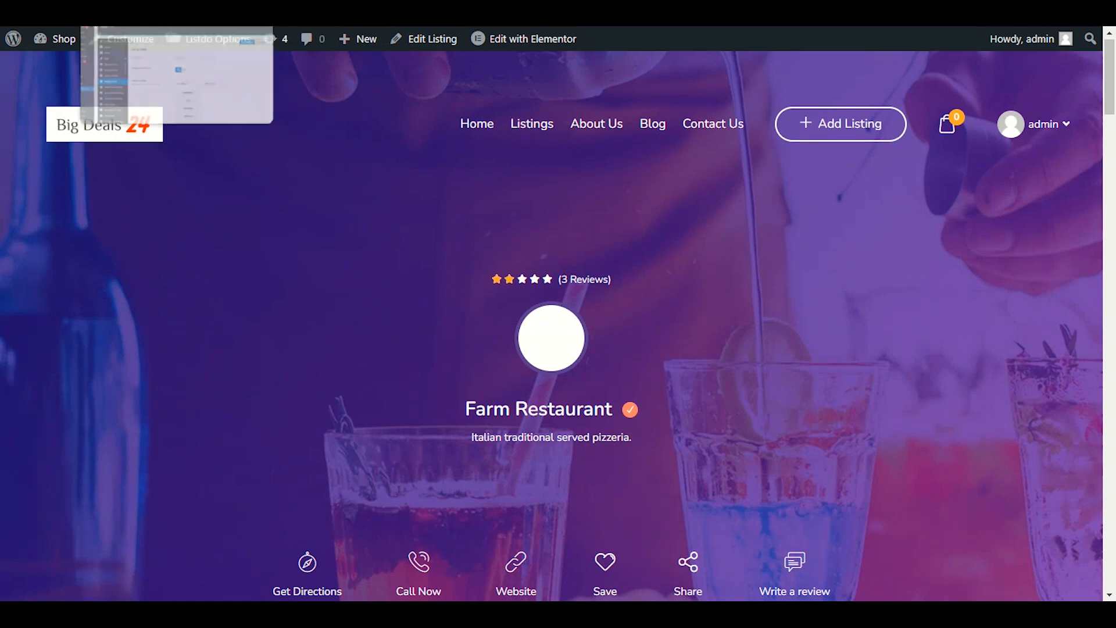
# - Turn off the transparent header in the Listing Detail options and save the changes
pyautogui.click(131, 12)
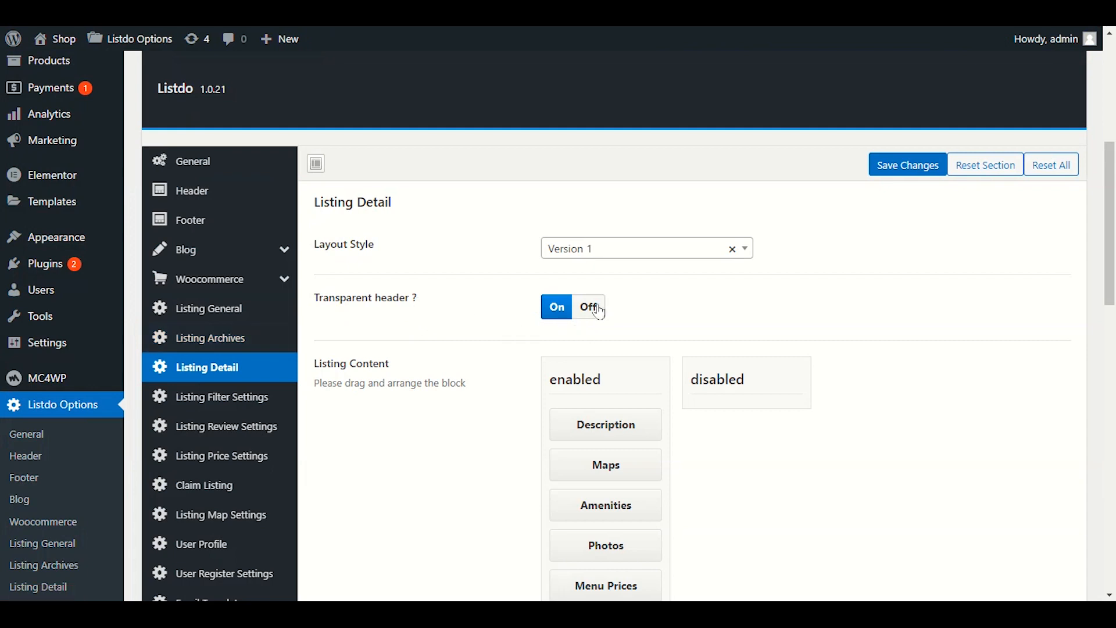
pyautogui.click(599, 311)
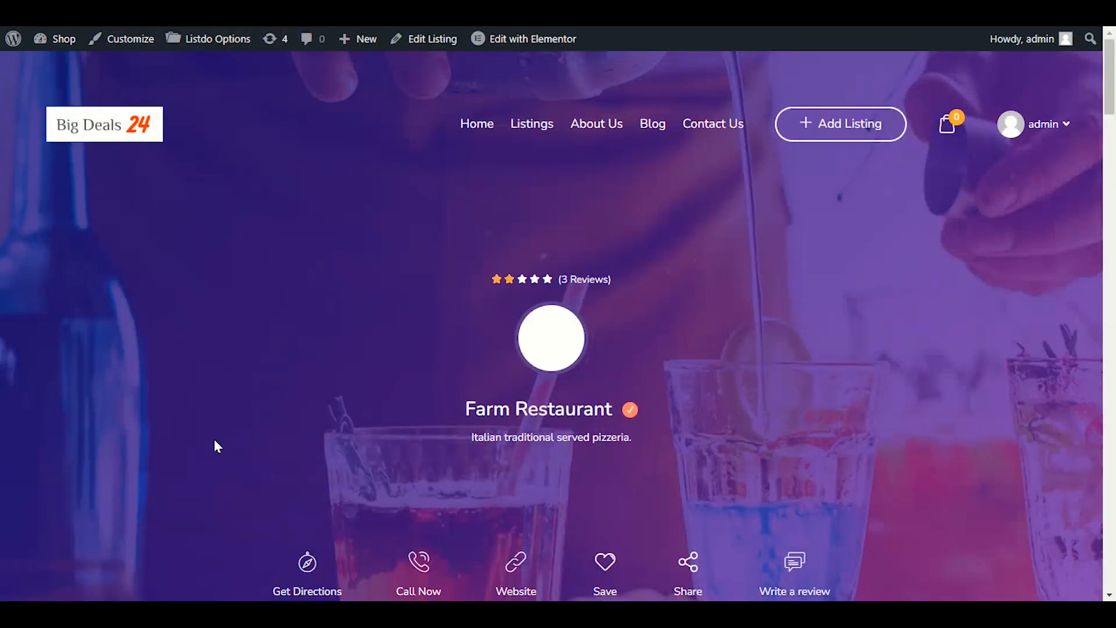
pyautogui.scroll(-1, 808, 337)
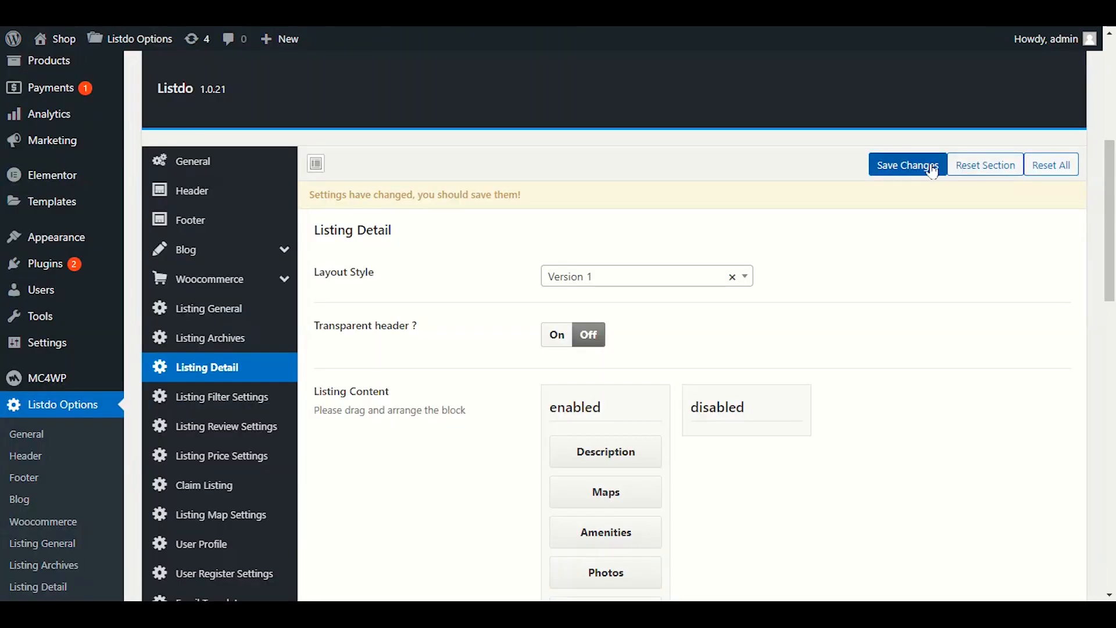
pyautogui.click(931, 167)
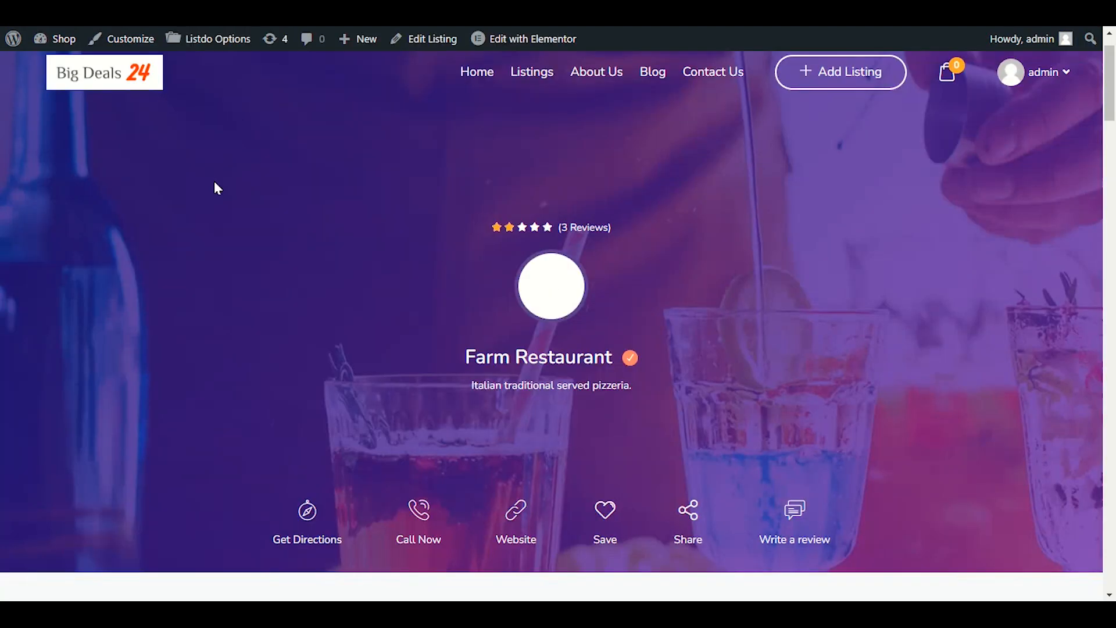
# - Reload the Farm Restaurant listing and check how its header and content sections display with the saved setting
pyautogui.rightClick(213, 182)
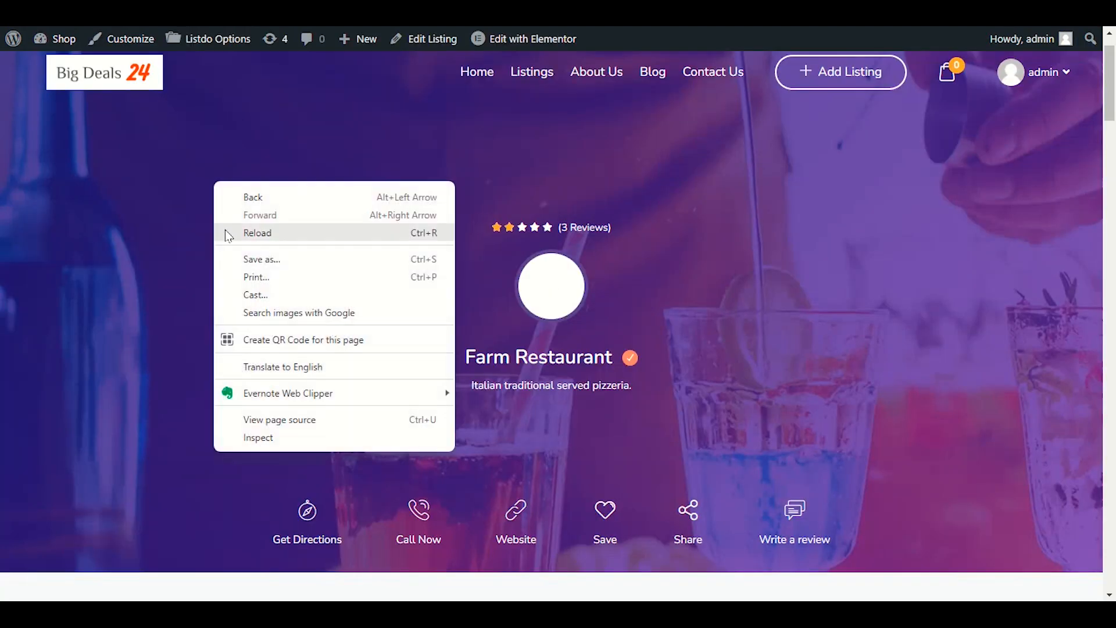
pyautogui.click(227, 233)
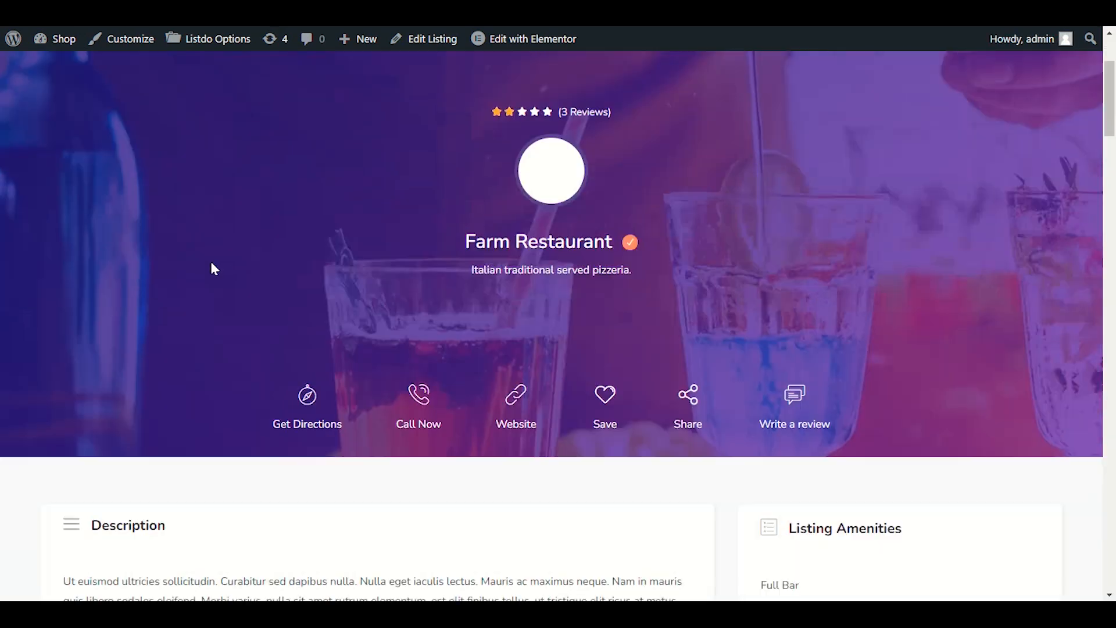
pyautogui.scroll(-12, 212, 266)
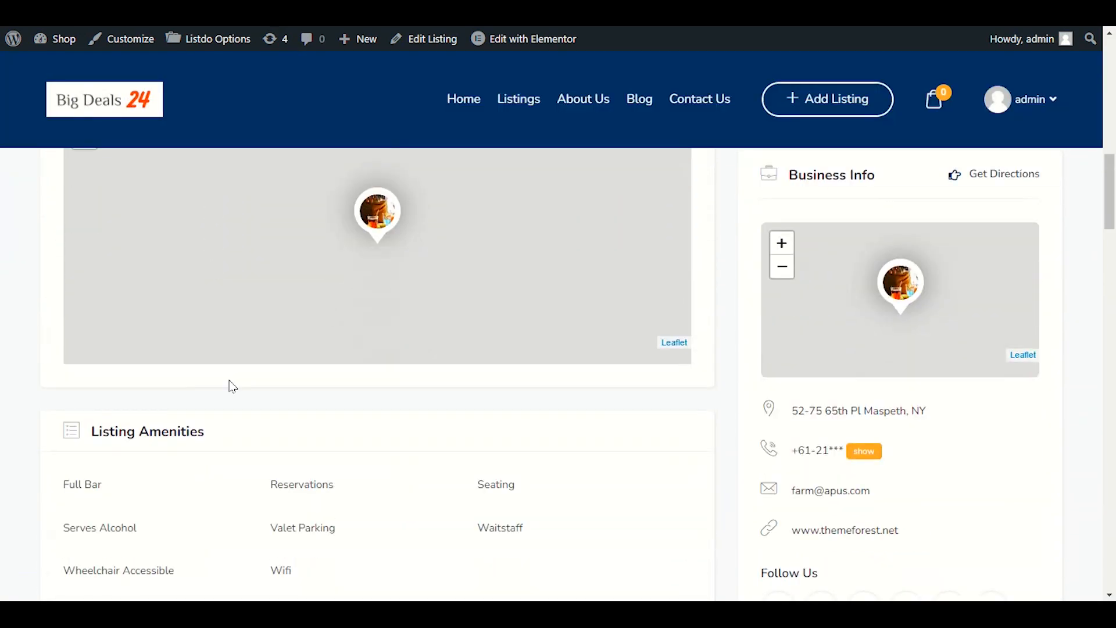
pyautogui.scroll(12, 232, 387)
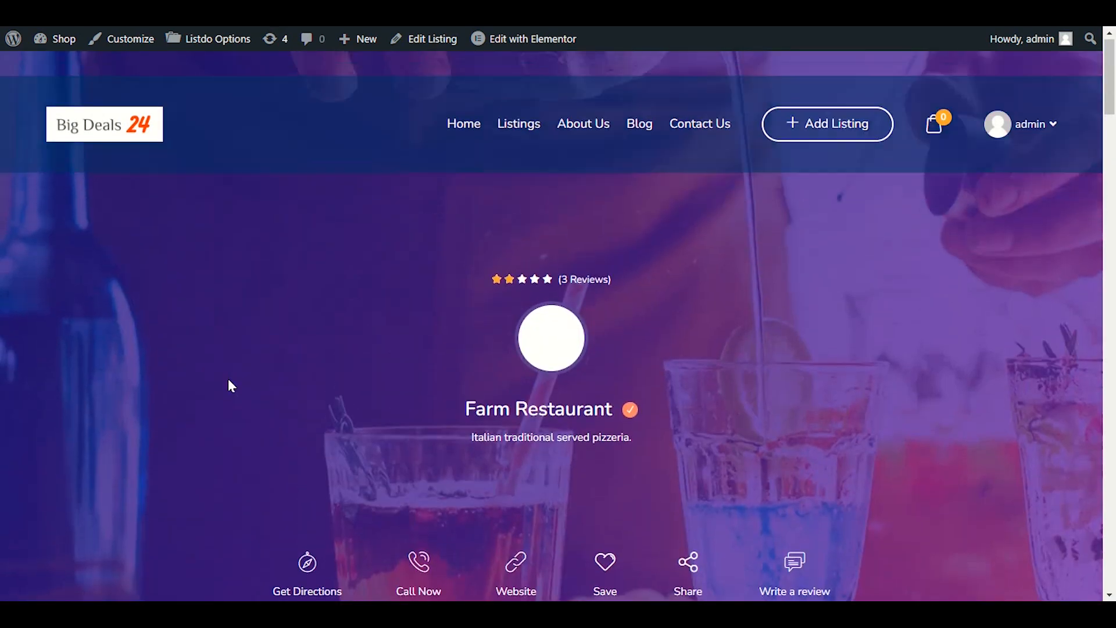
pyautogui.scroll(-5, 228, 378)
pyautogui.scroll(5, 227, 375)
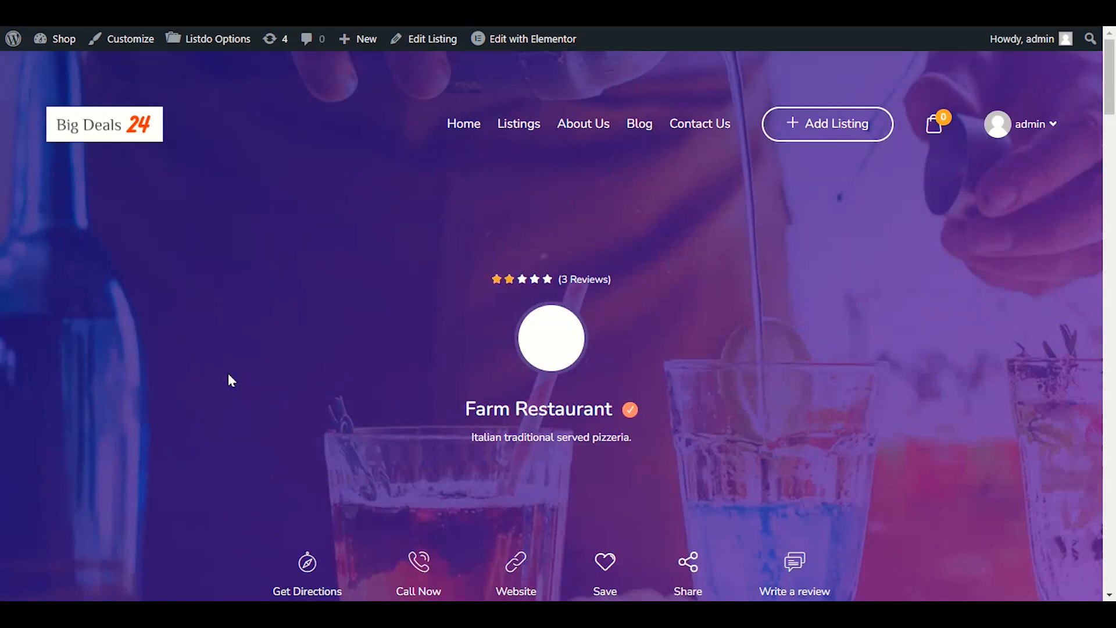
pyautogui.scroll(-15, 227, 379)
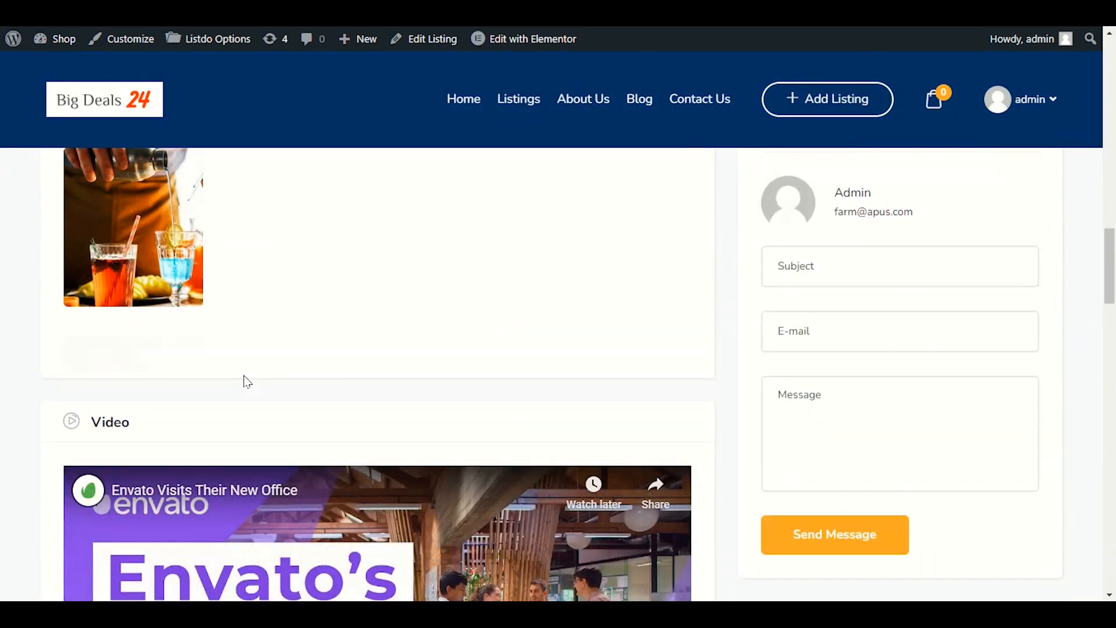
pyautogui.scroll(-15, 247, 381)
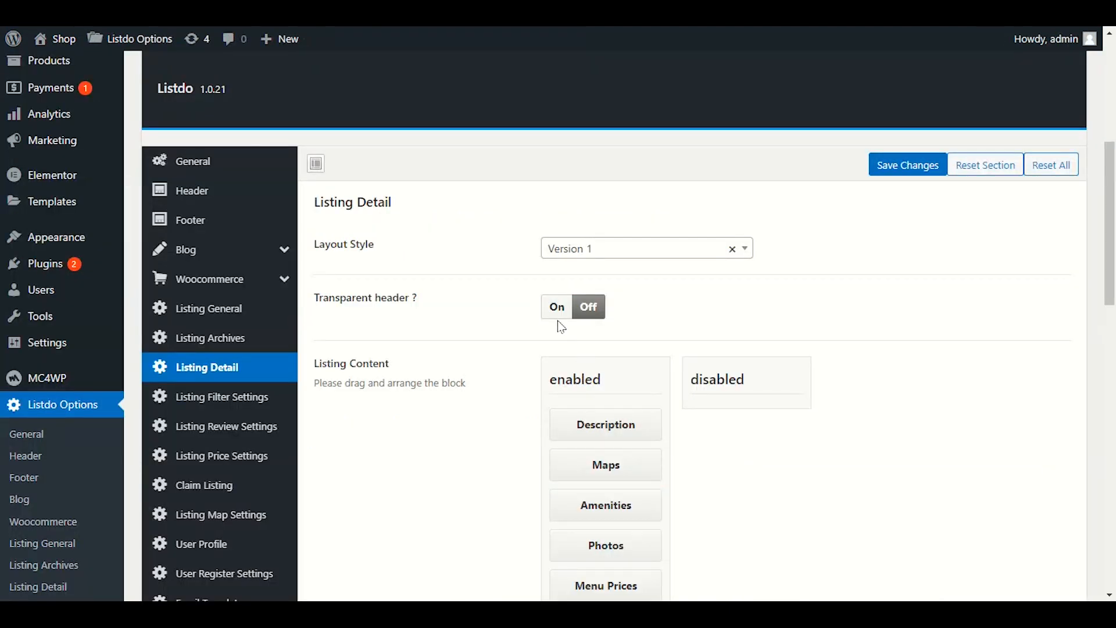
# - Turn the transparent header back on, set the Listing Detail layout style to Version 2 and save the changes
pyautogui.click(555, 308)
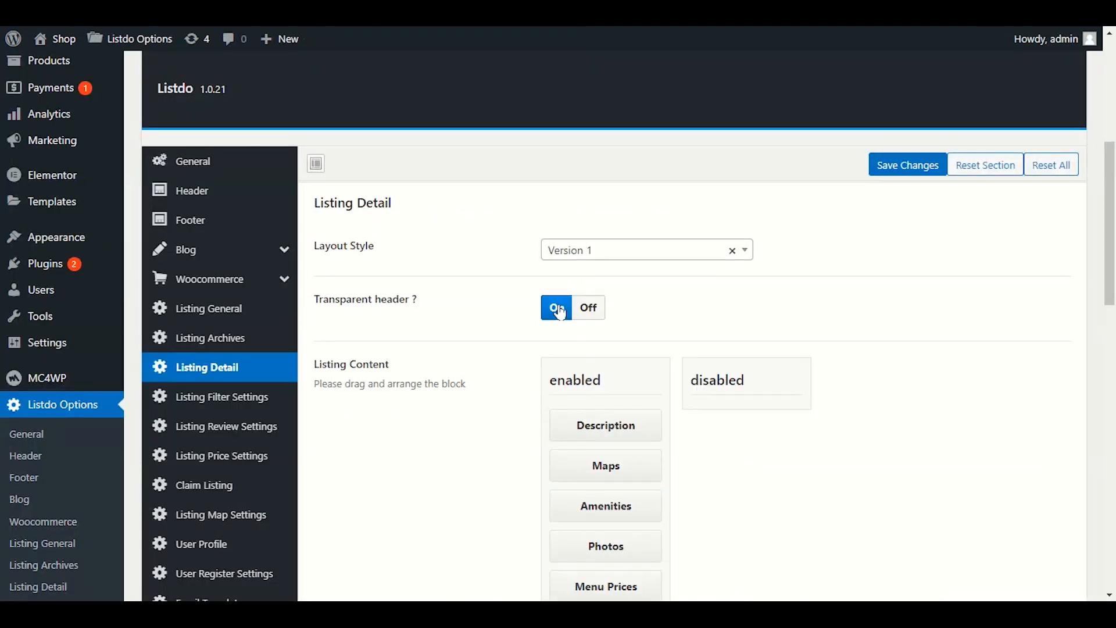
pyautogui.click(587, 285)
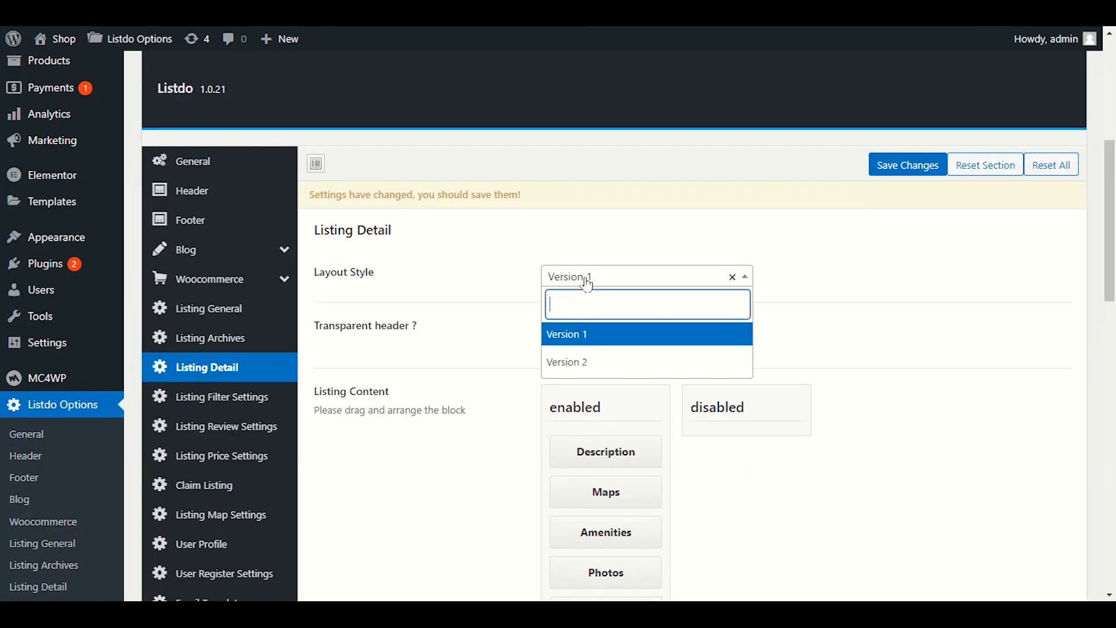
pyautogui.click(580, 362)
pyautogui.click(878, 173)
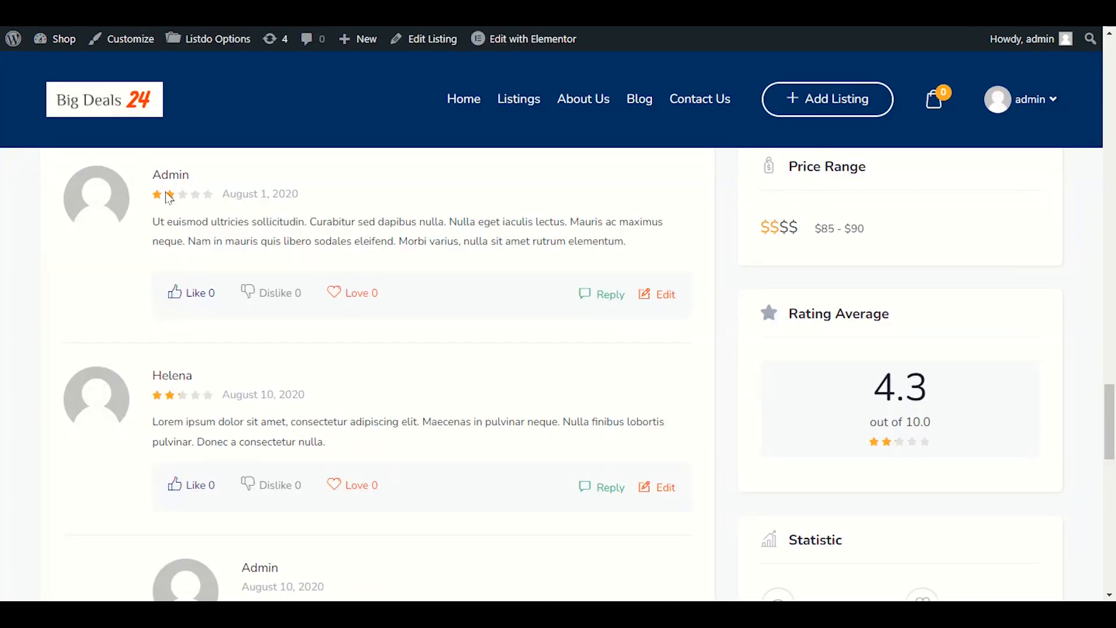
# - Reload the Farm Restaurant listing and review its new banner, section navigation and description layout
pyautogui.scroll(15, 872, 232)
pyautogui.rightClick(368, 210)
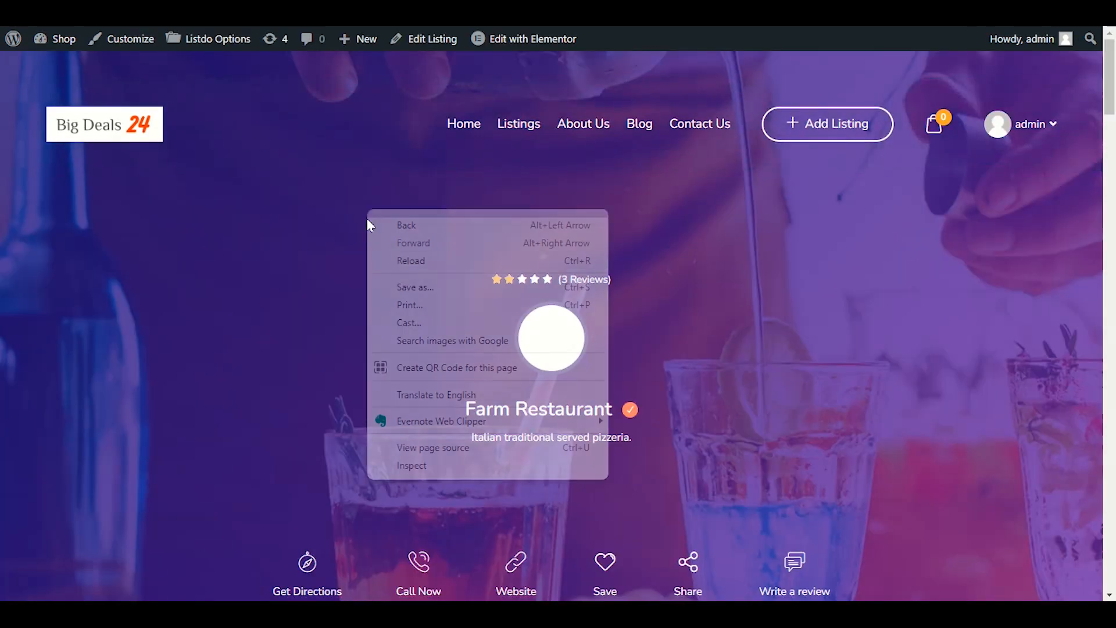
pyautogui.click(410, 262)
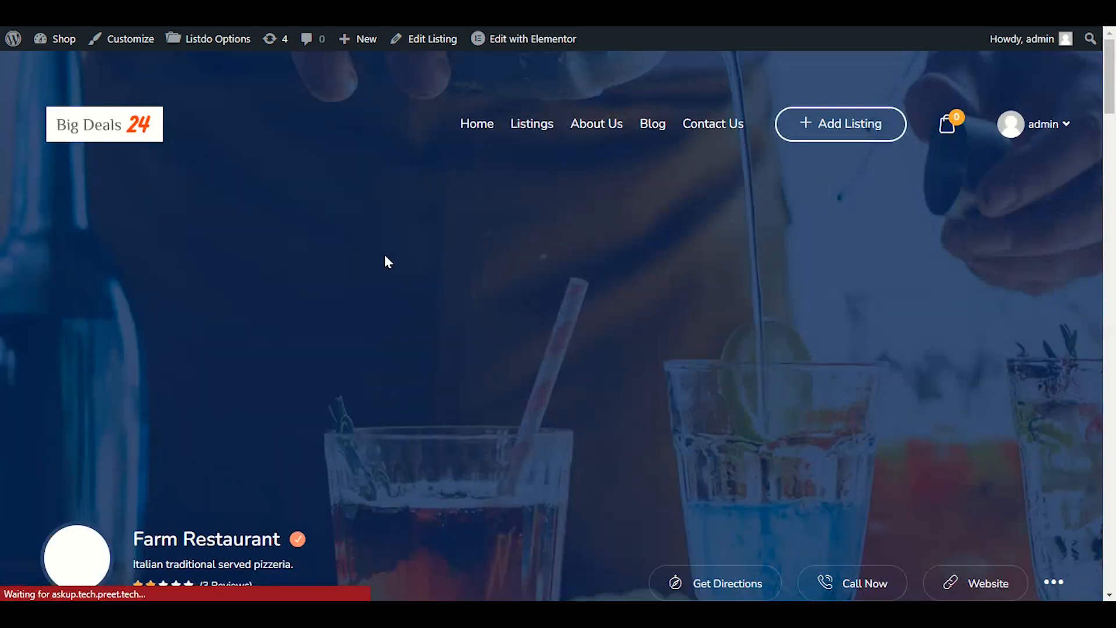
pyautogui.scroll(-3, 388, 262)
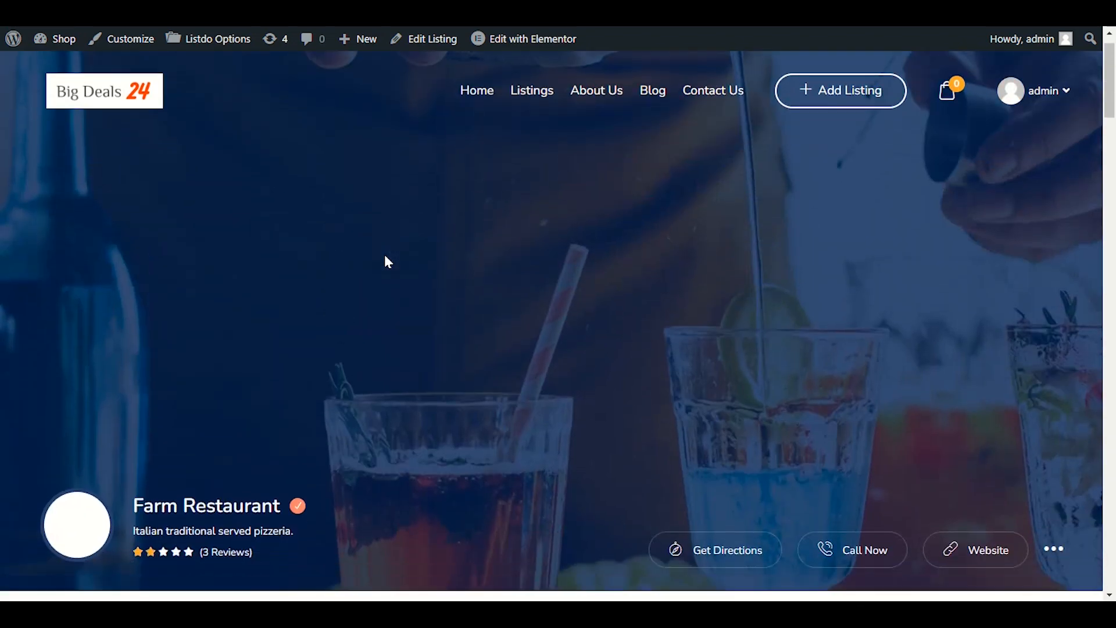
pyautogui.scroll(-3, 388, 262)
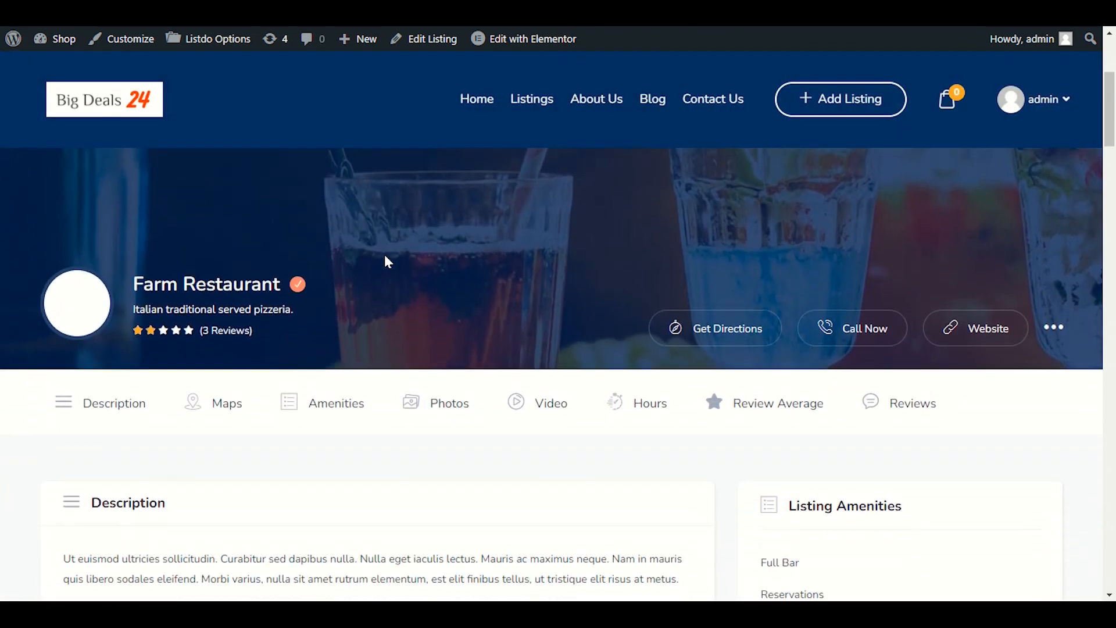
pyautogui.scroll(-3, 388, 263)
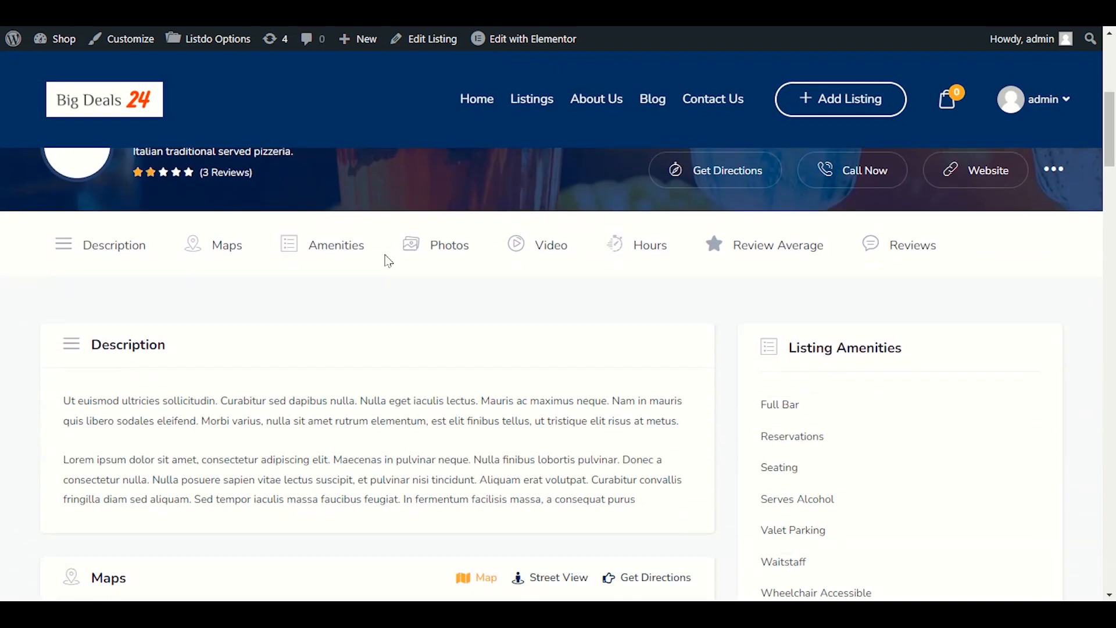
pyautogui.scroll(4, 393, 379)
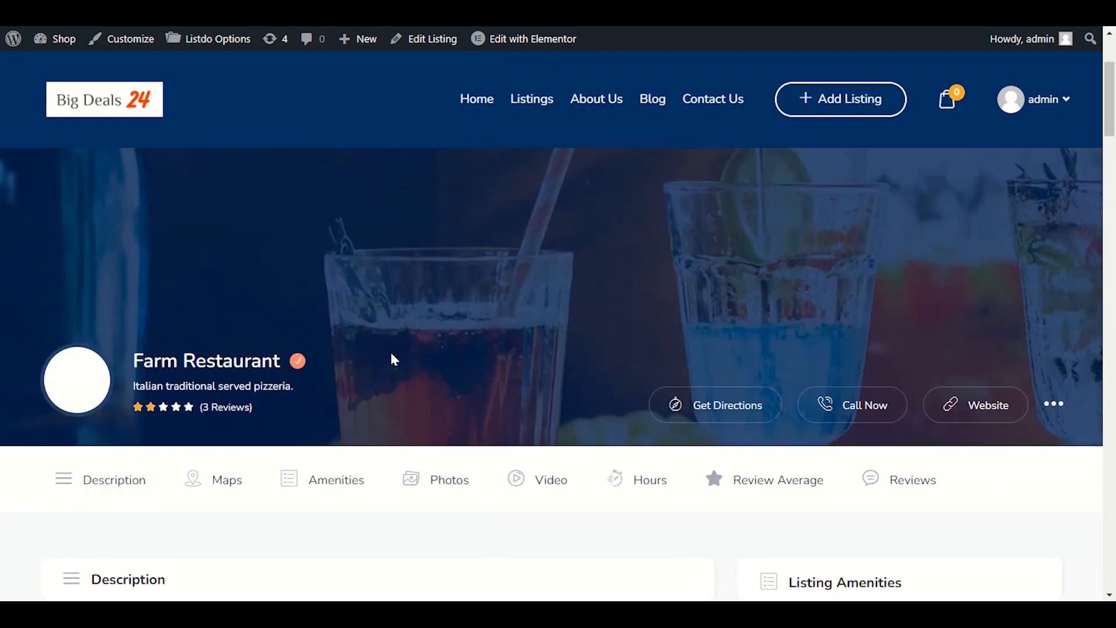
# - Examine the listing's title, review count and action links in the banner, and the section navigation while moving through the content
pyautogui.scroll(-1, 392, 353)
pyautogui.tripleClick(217, 331)
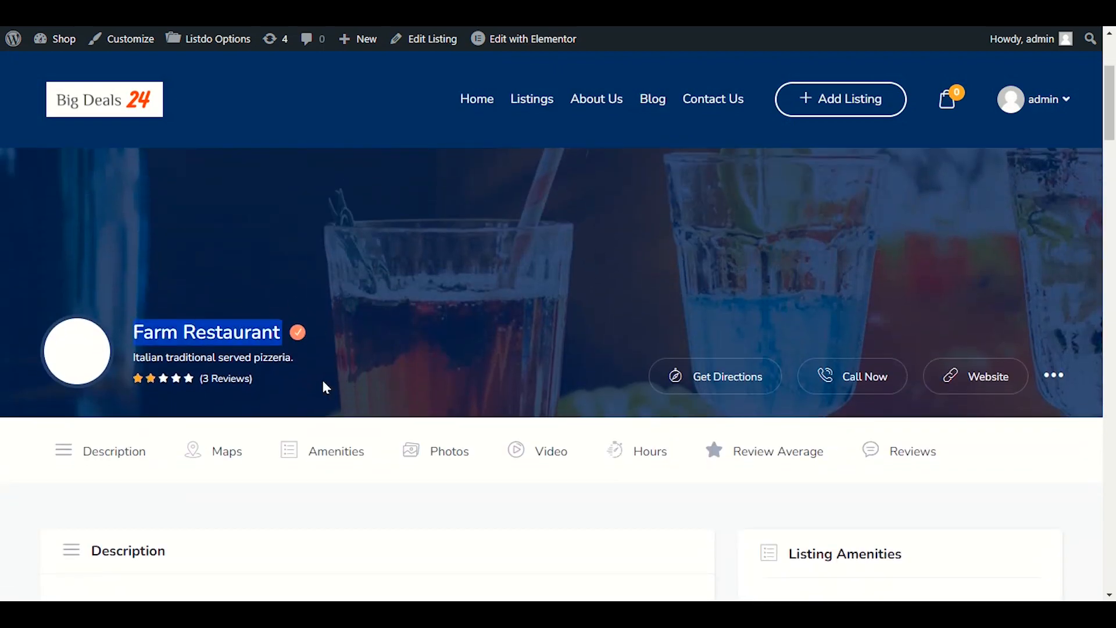
pyautogui.moveTo(255, 381); pyautogui.dragTo(208, 394)
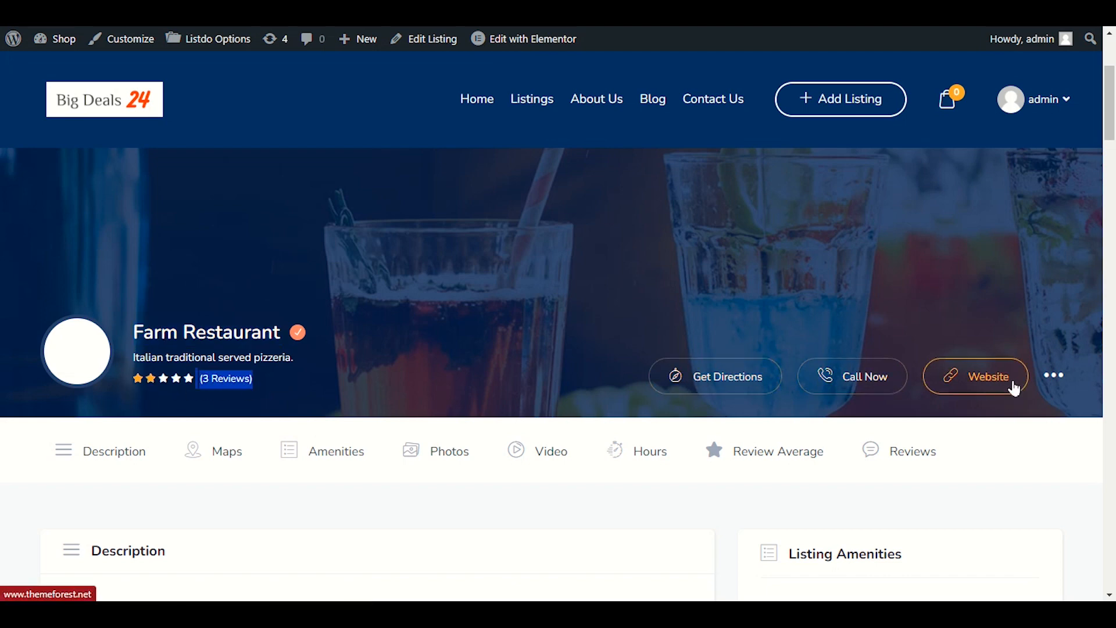
pyautogui.scroll(-5, 603, 236)
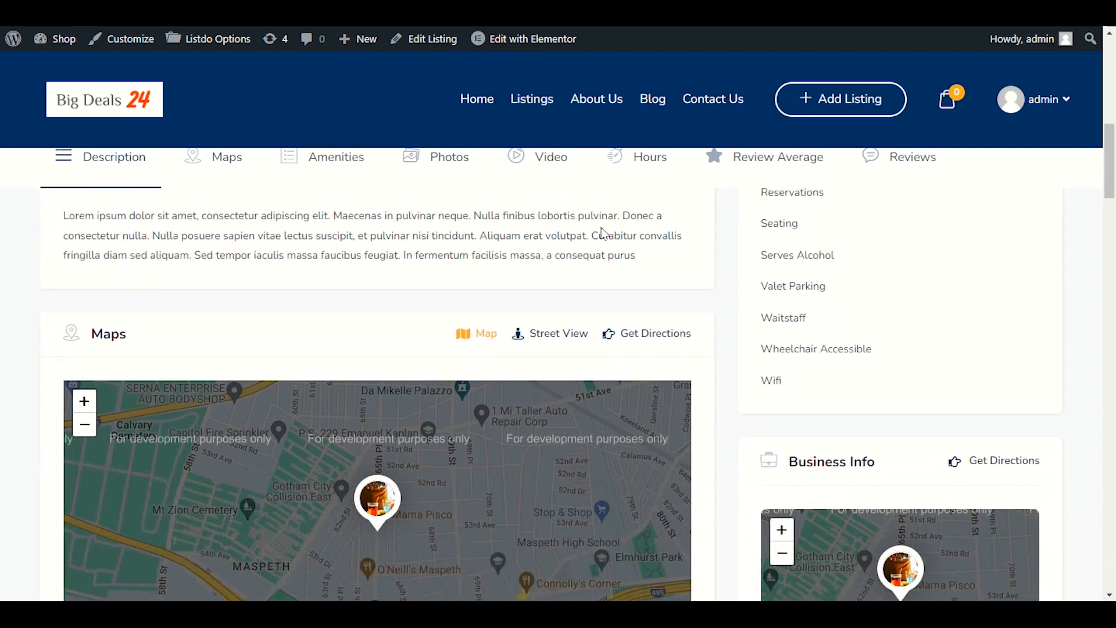
pyautogui.scroll(3, 601, 233)
pyautogui.scroll(-4, 706, 360)
pyautogui.scroll(10, 705, 361)
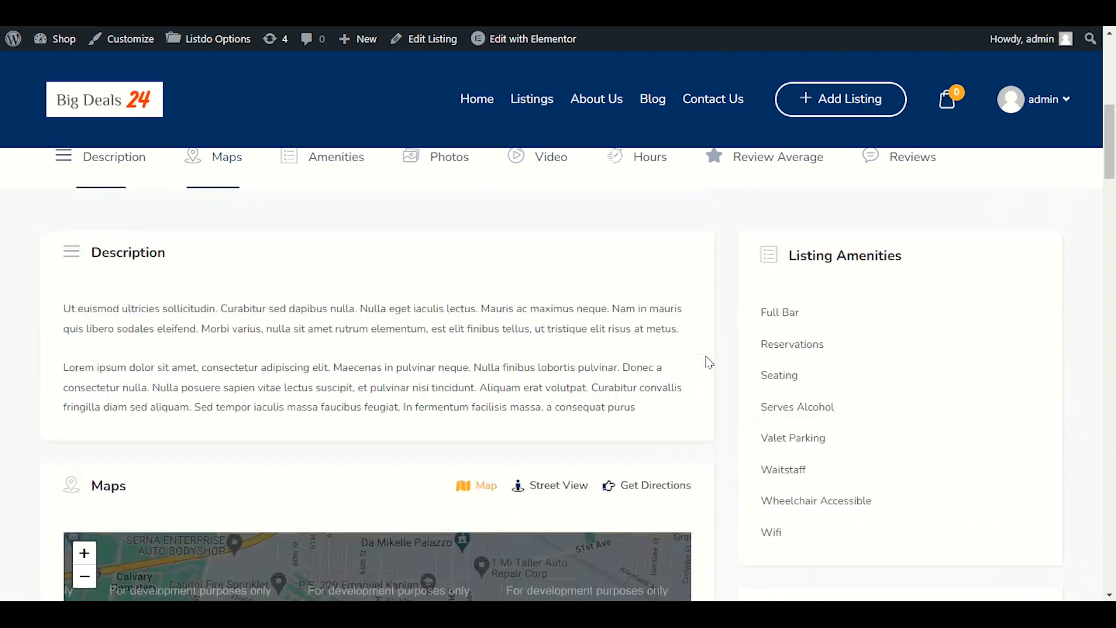
pyautogui.scroll(-3, 313, 423)
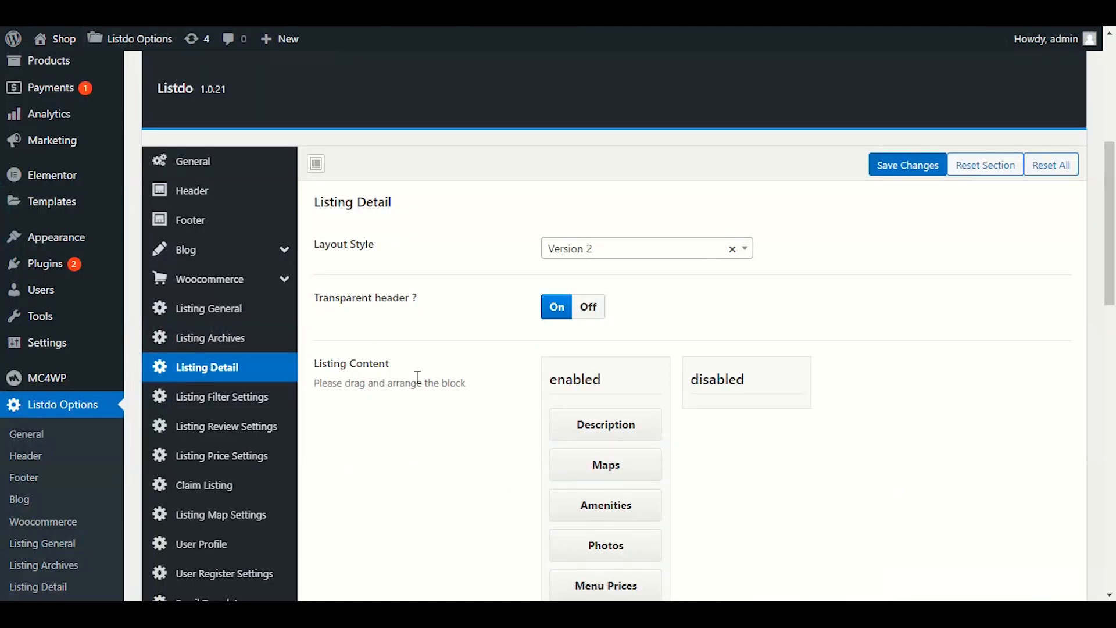
# - Try the Maps block above Description in Listing Content, compare the order with the live listing, and restore Description to first place
pyautogui.scroll(-2, 417, 378)
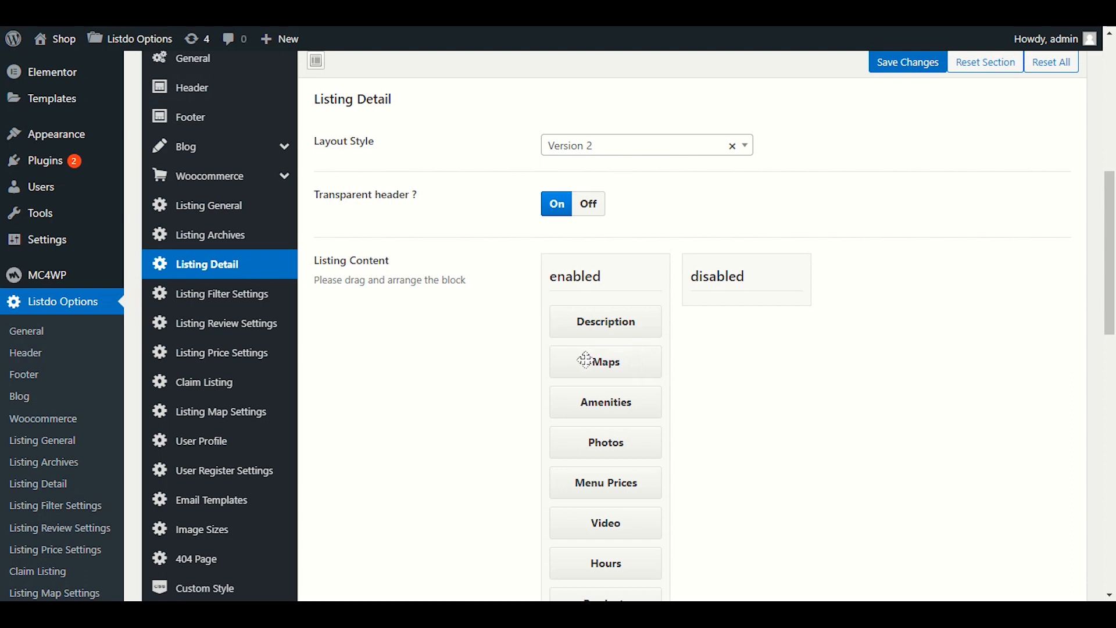
pyautogui.moveTo(615, 353); pyautogui.dragTo(613, 321)
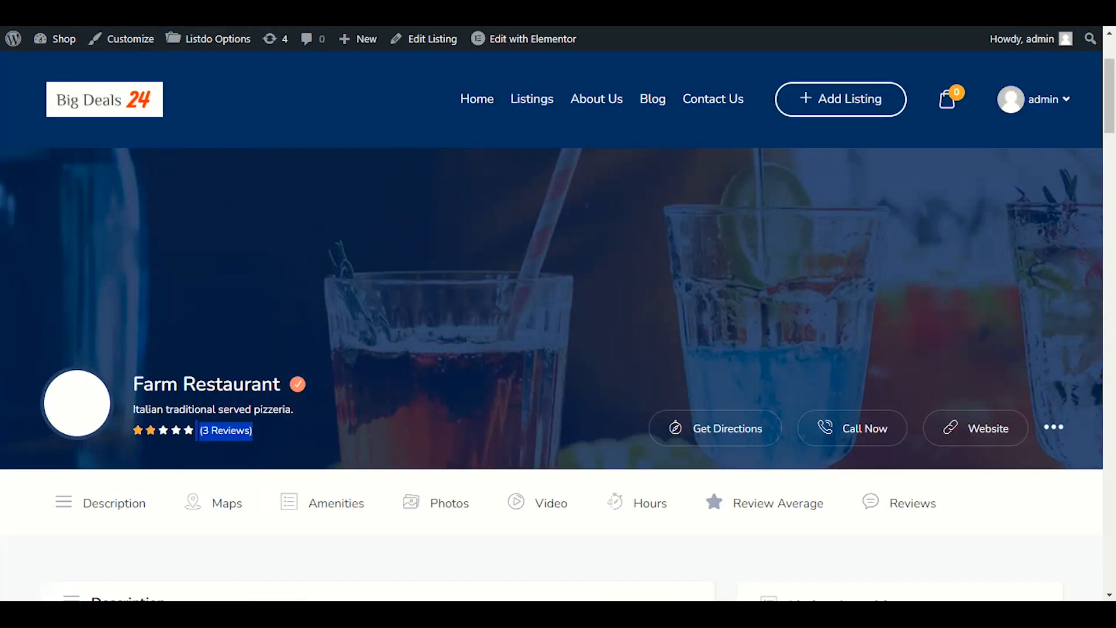
pyautogui.scroll(-8, 296, 290)
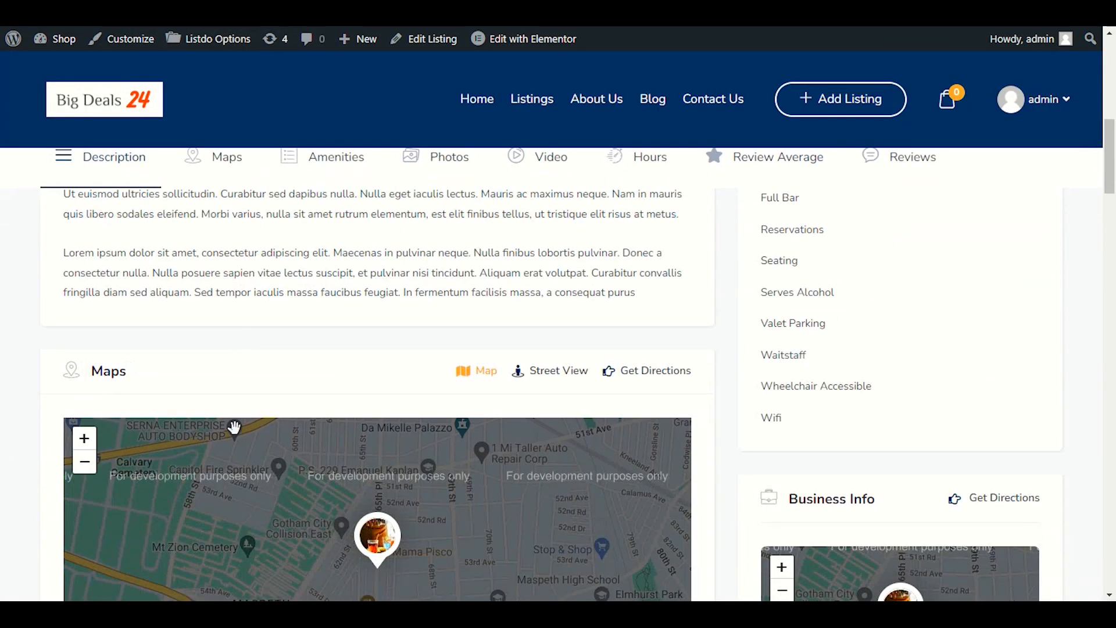
pyautogui.scroll(4, 196, 413)
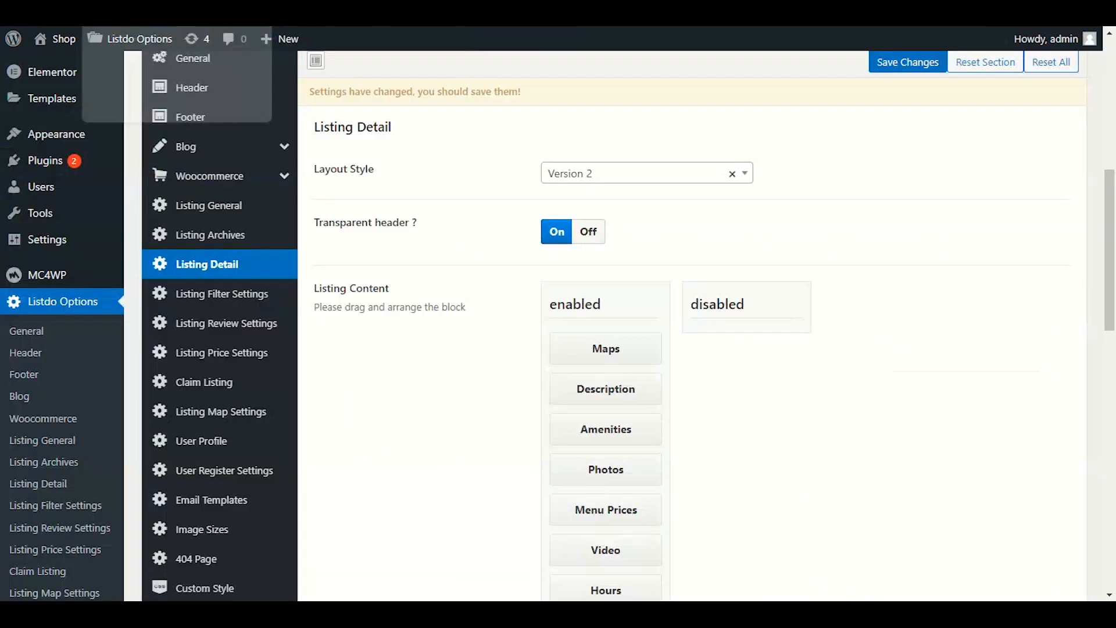
pyautogui.moveTo(590, 385); pyautogui.dragTo(603, 353)
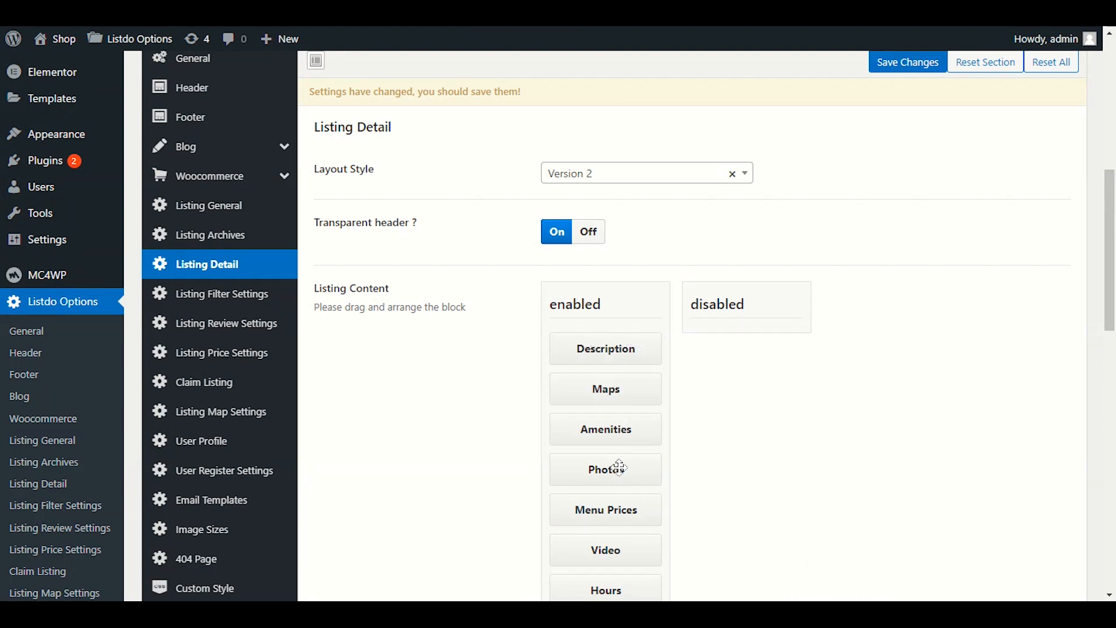
# - Move the Photos block directly below Description in the enabled Listing Content and save the changes
pyautogui.moveTo(621, 471); pyautogui.dragTo(621, 387)
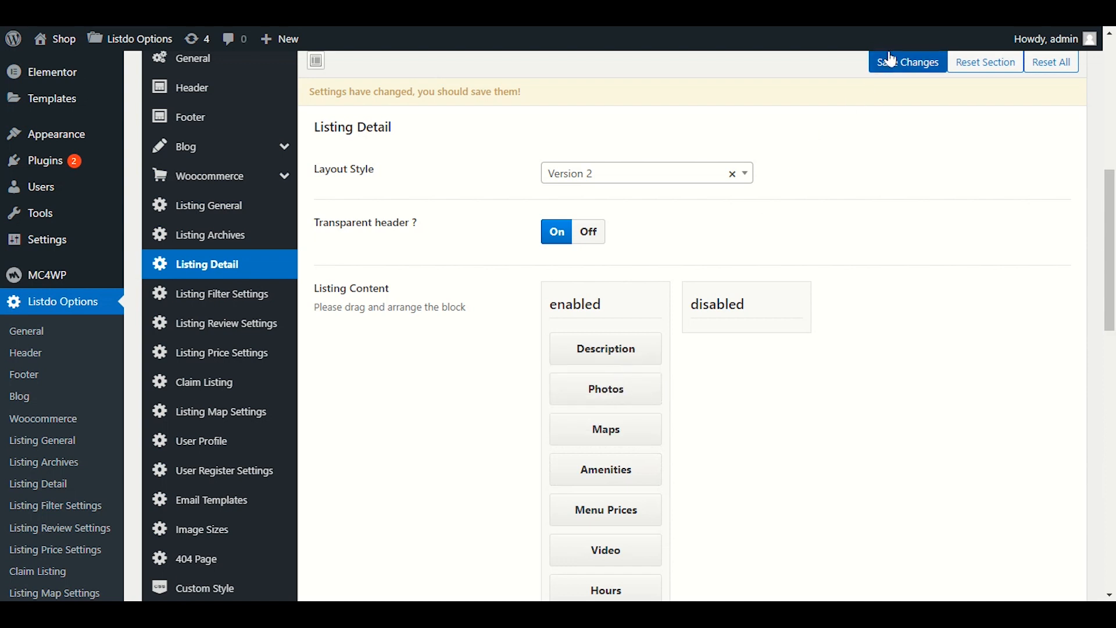
pyautogui.click(899, 74)
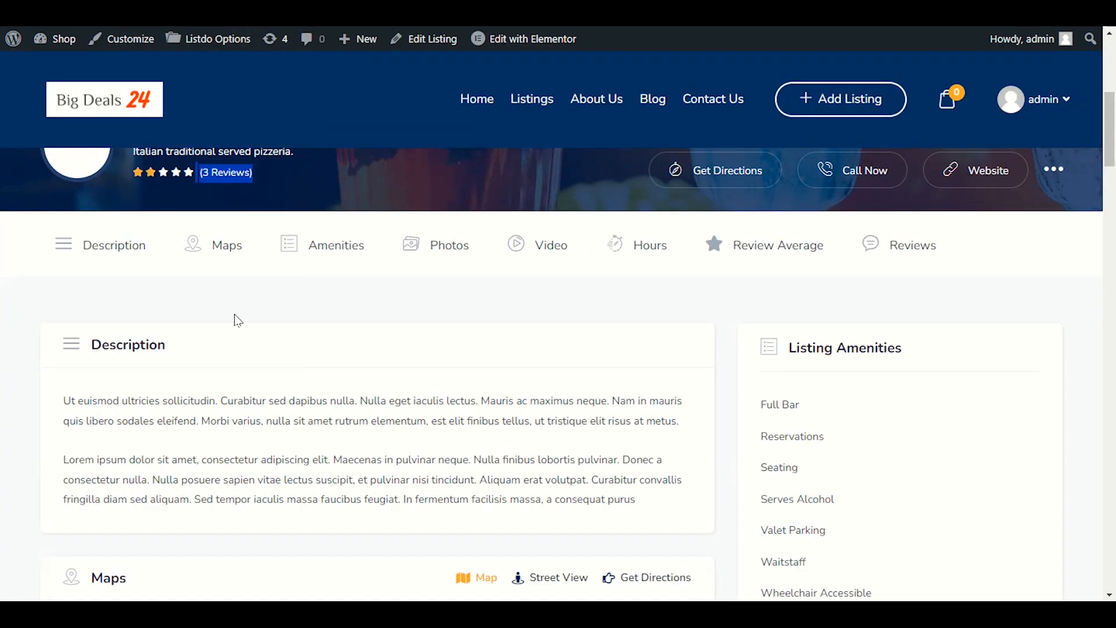
# - Reload the Farm Restaurant listing page and examine the order of its Description, Gallery and Maps sections
pyautogui.rightClick(234, 44)
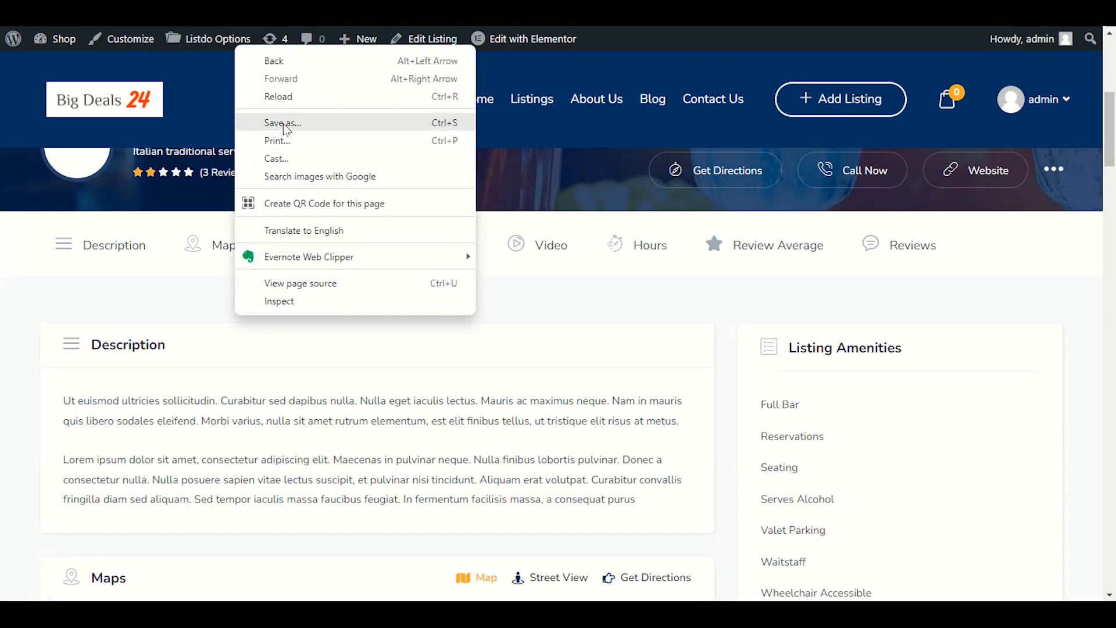
pyautogui.click(288, 93)
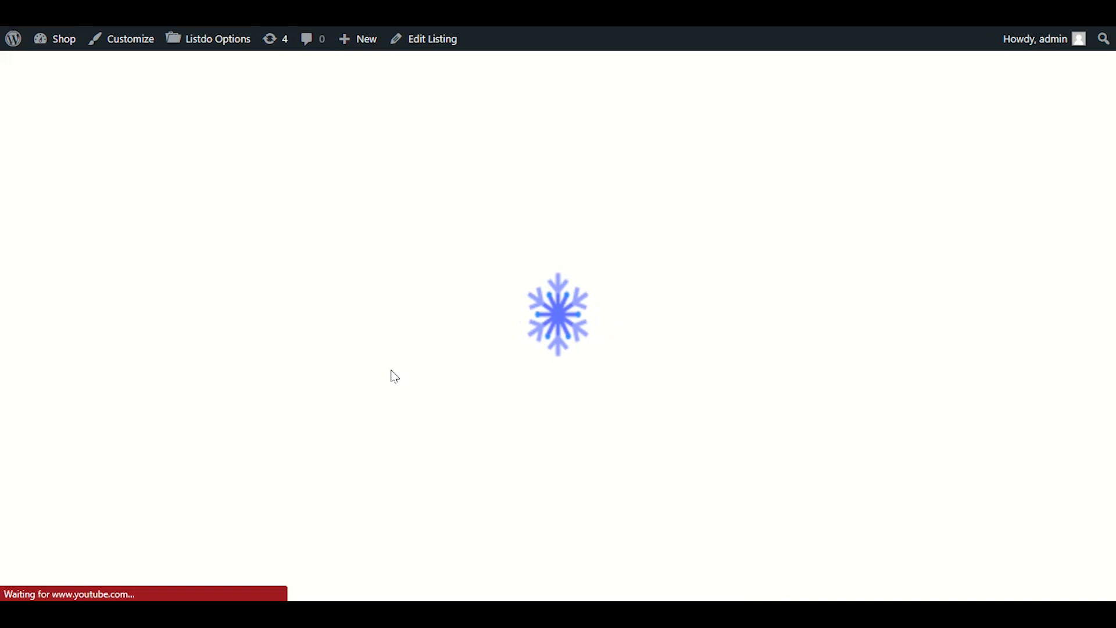
pyautogui.scroll(-5, 212, 348)
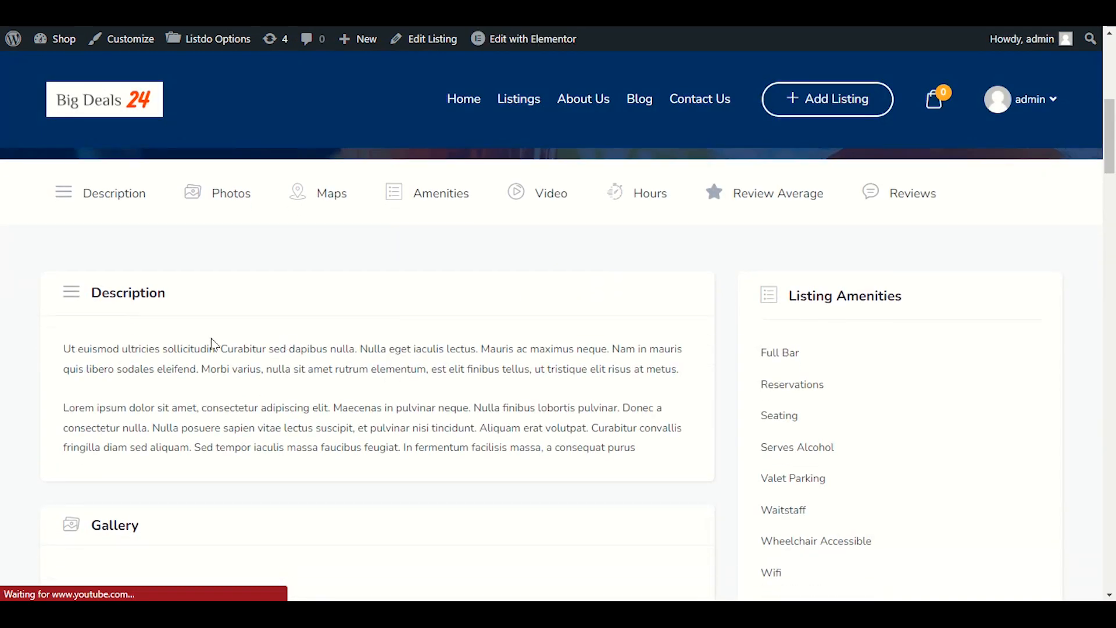
pyautogui.scroll(-1, 211, 346)
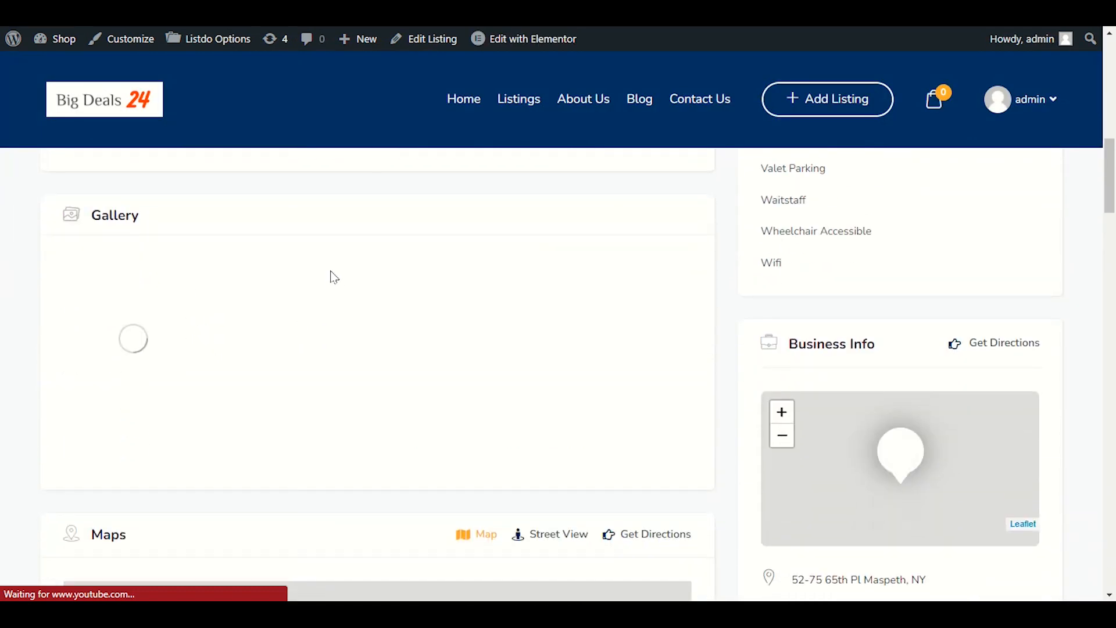
pyautogui.scroll(8, 331, 271)
pyautogui.scroll(-6, 286, 283)
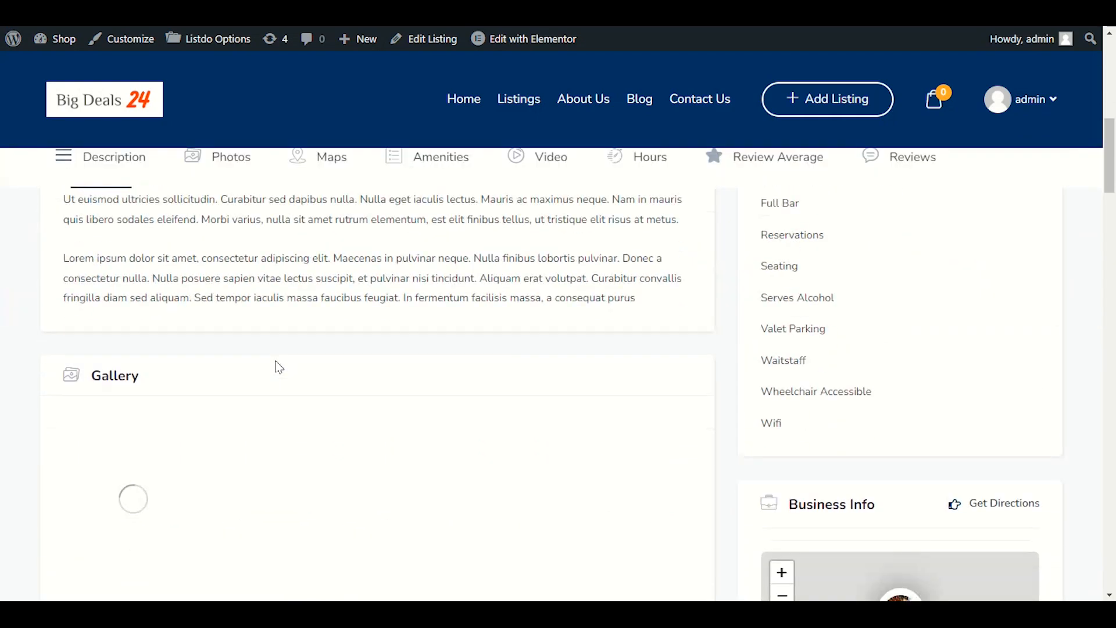
pyautogui.scroll(-3, 276, 366)
pyautogui.scroll(3, 274, 366)
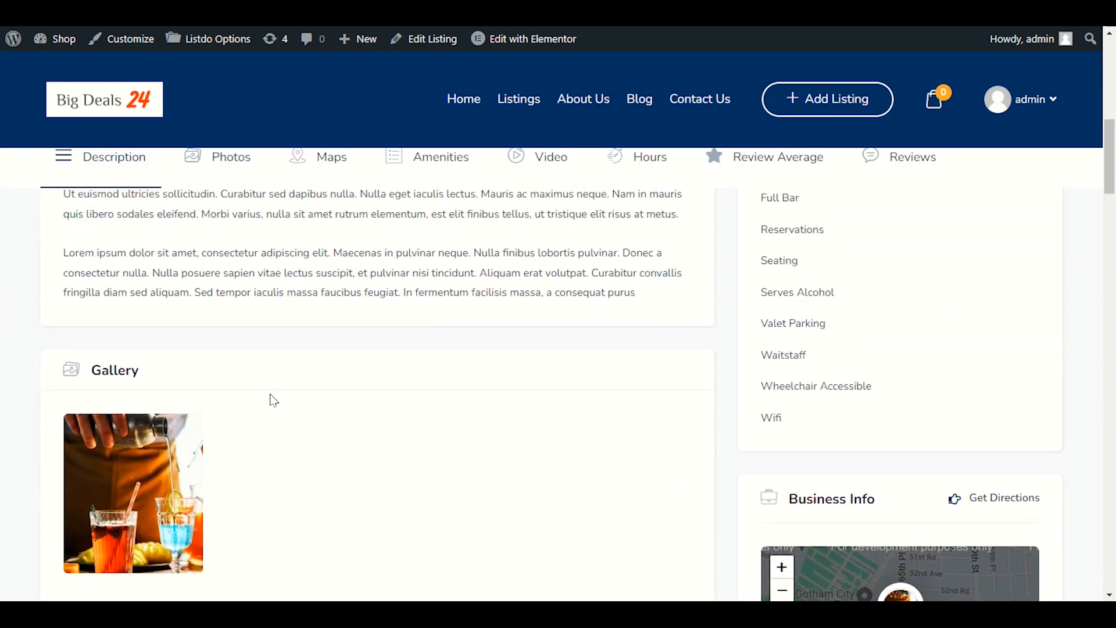
pyautogui.scroll(6, 175, 493)
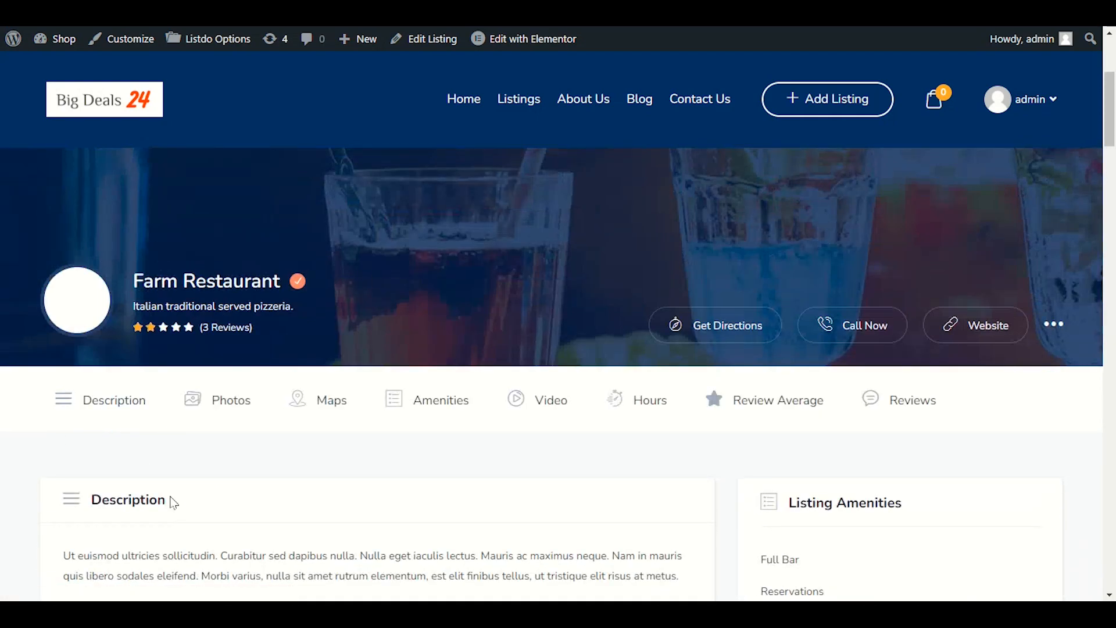
pyautogui.scroll(-6, 160, 471)
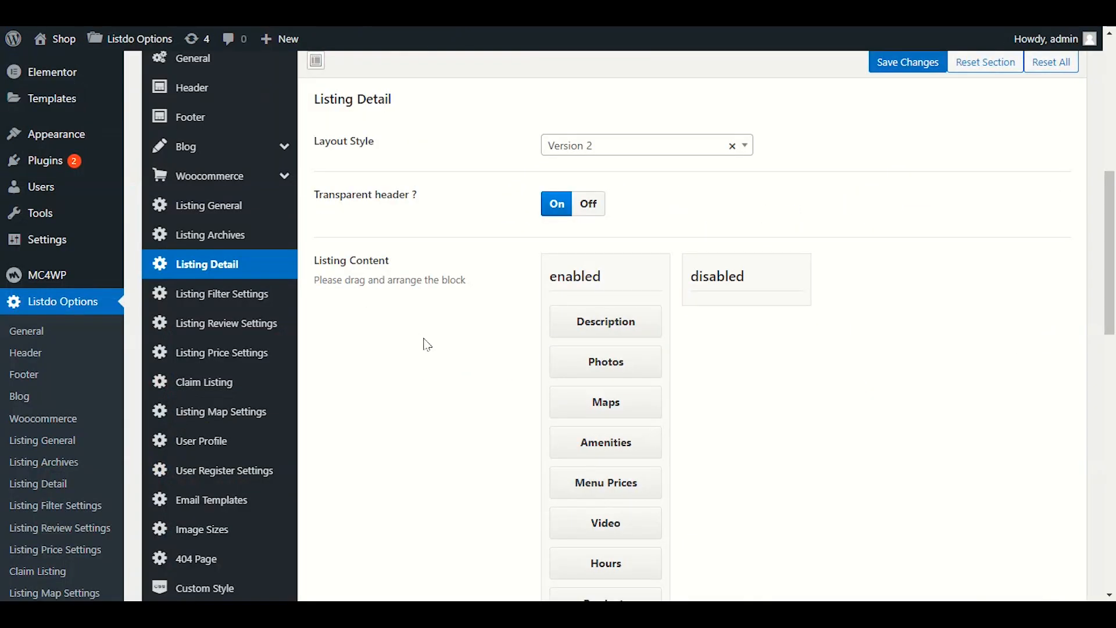
# - Place the Products block directly below Description in the enabled Listing Content, save the changes and reload the listing page
pyautogui.scroll(-3, 428, 345)
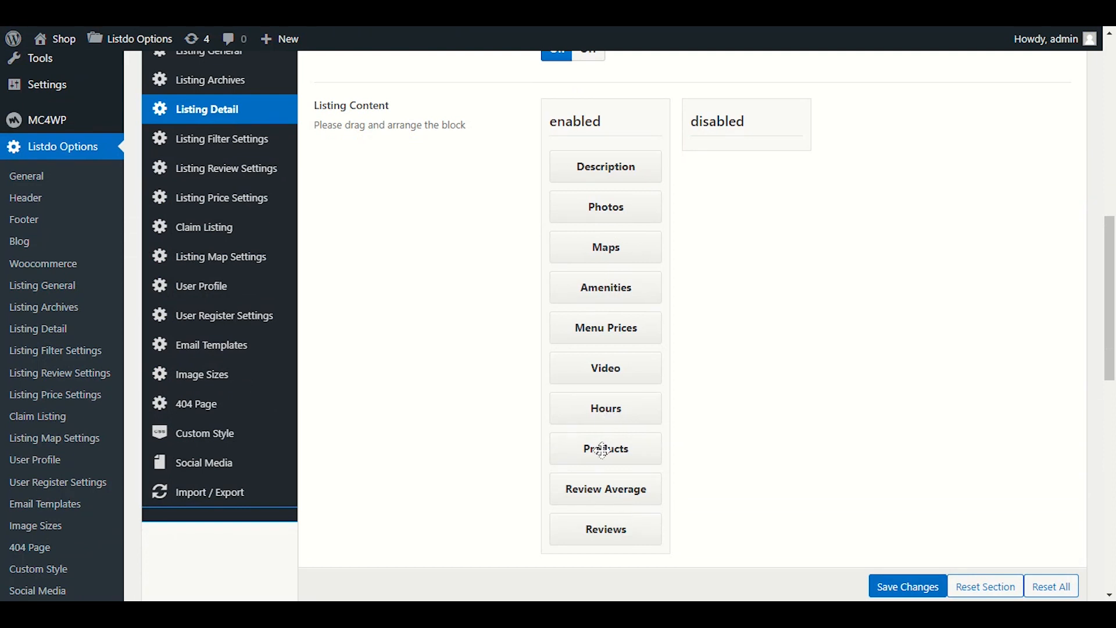
pyautogui.moveTo(603, 449); pyautogui.dragTo(617, 184)
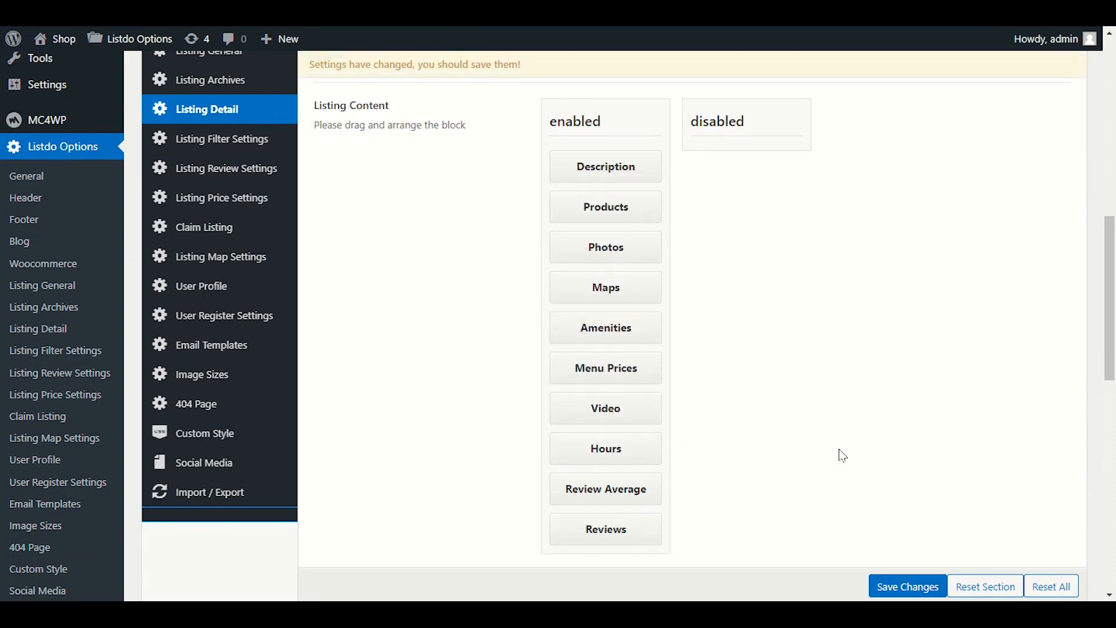
pyautogui.click(897, 587)
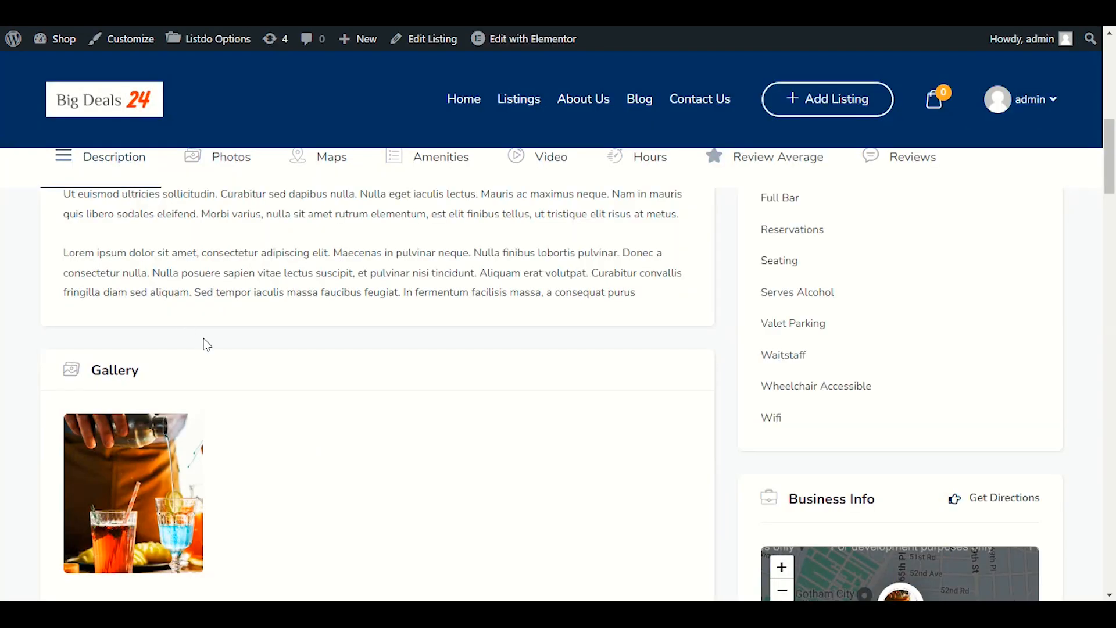
pyautogui.rightClick(202, 342)
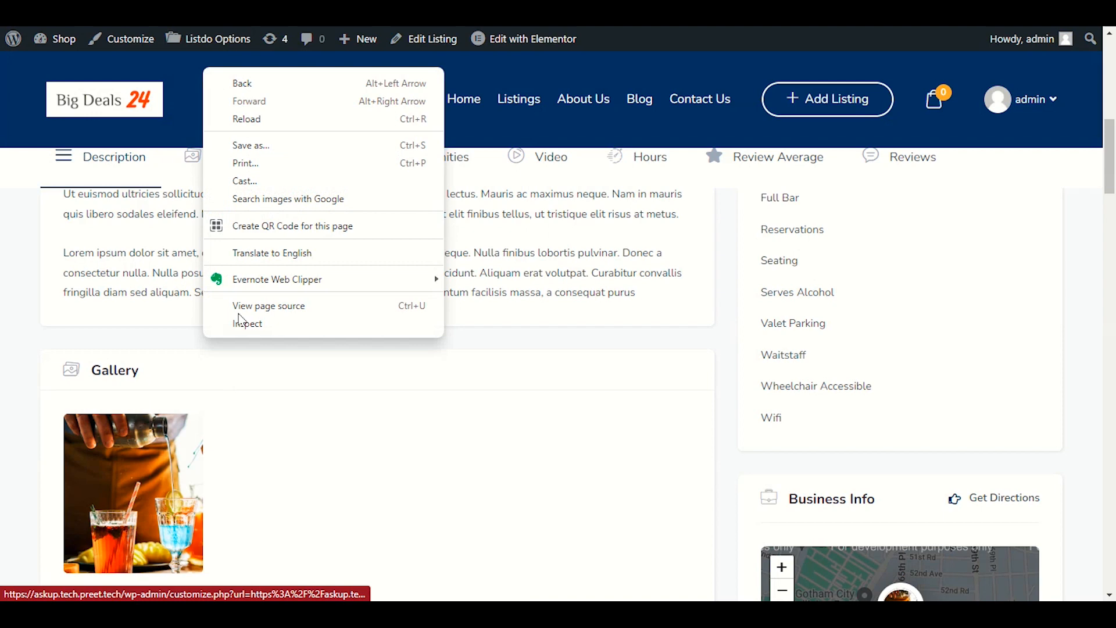
pyautogui.click(240, 117)
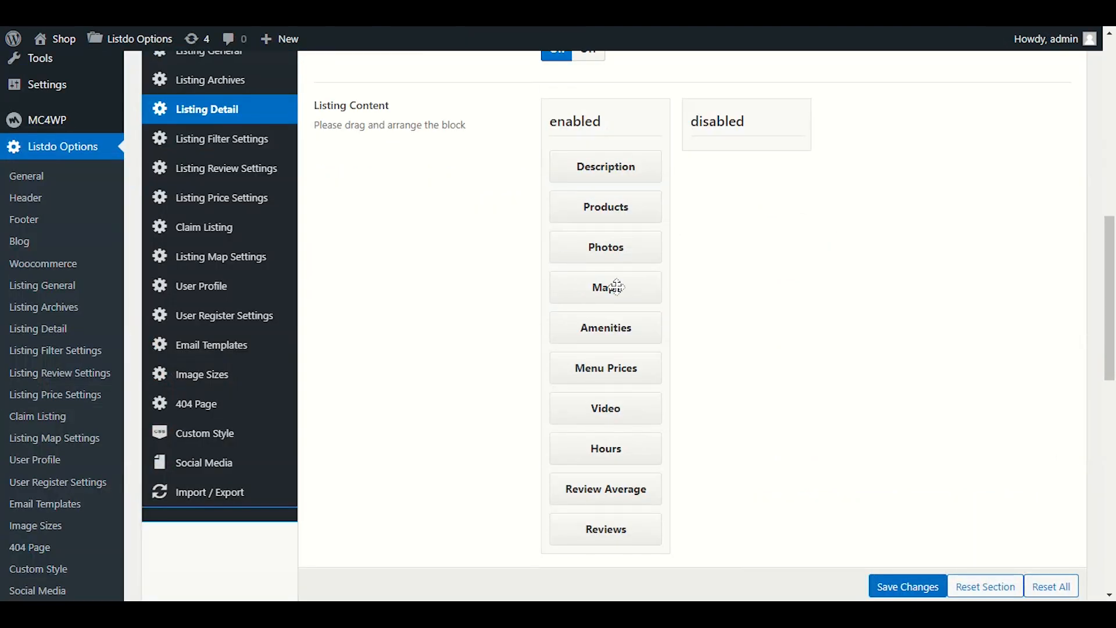
# - Move the Hours block to the top of the enabled Listing Content blocks and save the changes
pyautogui.scroll(2, 750, 309)
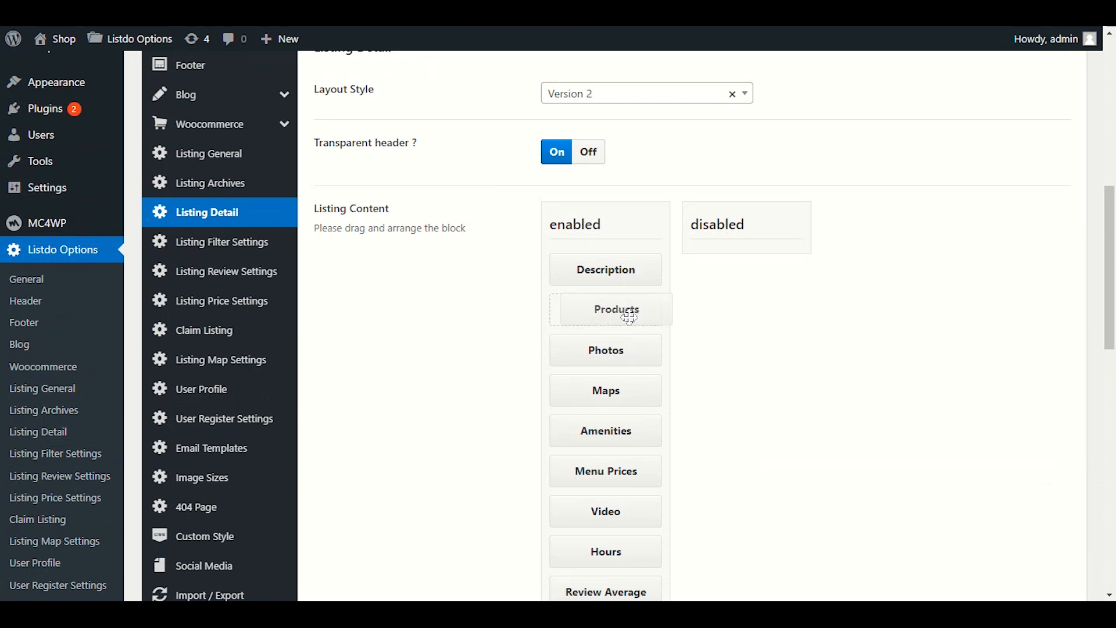
pyautogui.scroll(-2, 518, 361)
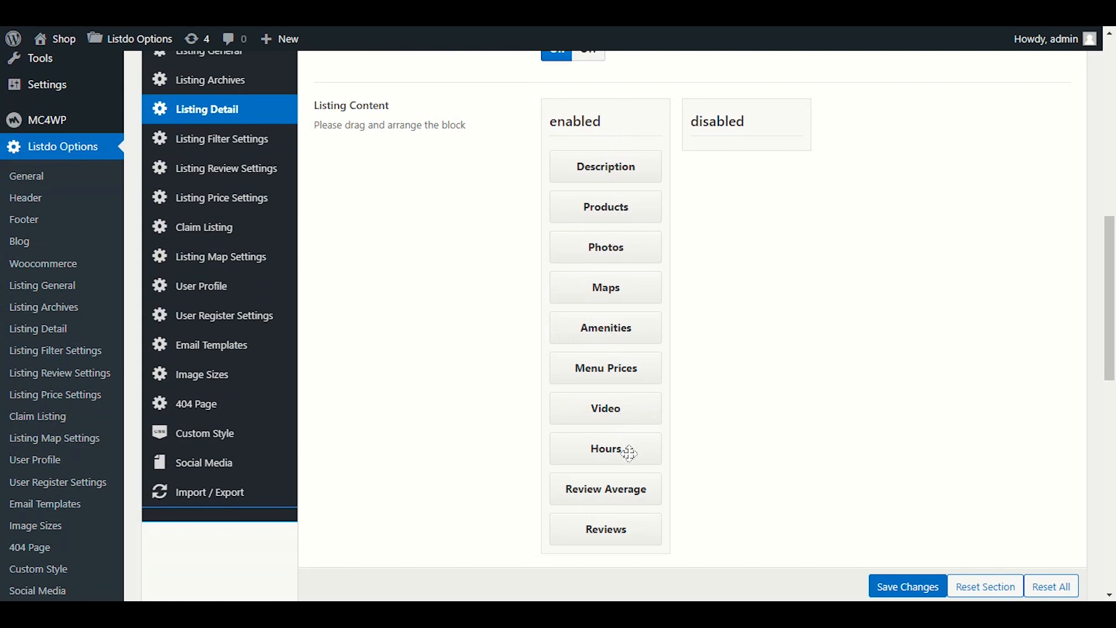
pyautogui.moveTo(633, 450); pyautogui.dragTo(639, 165)
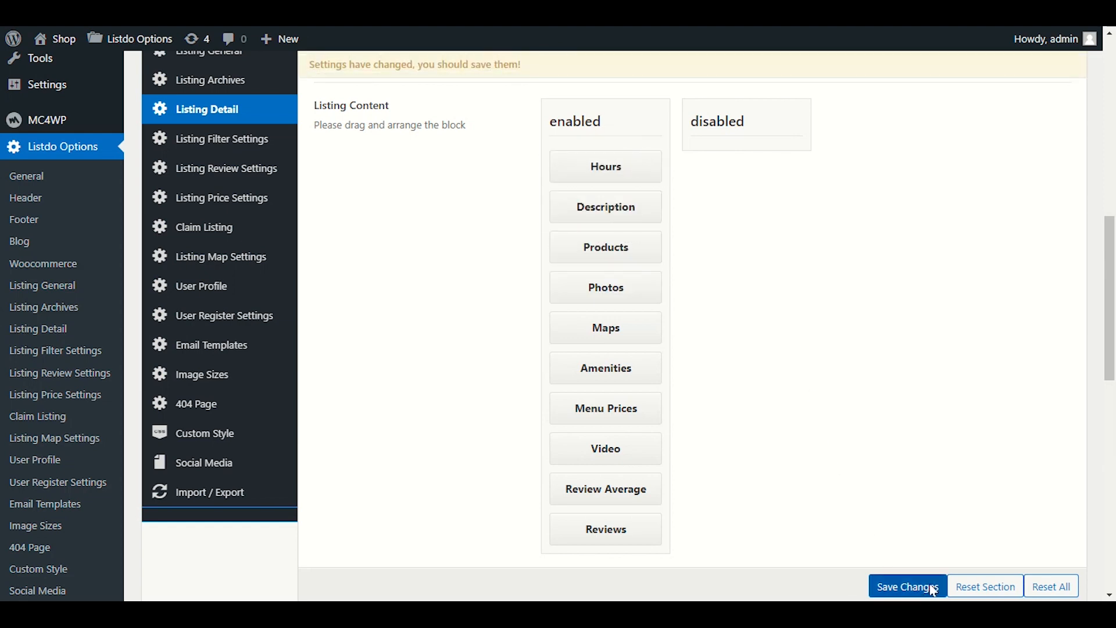
pyautogui.click(929, 587)
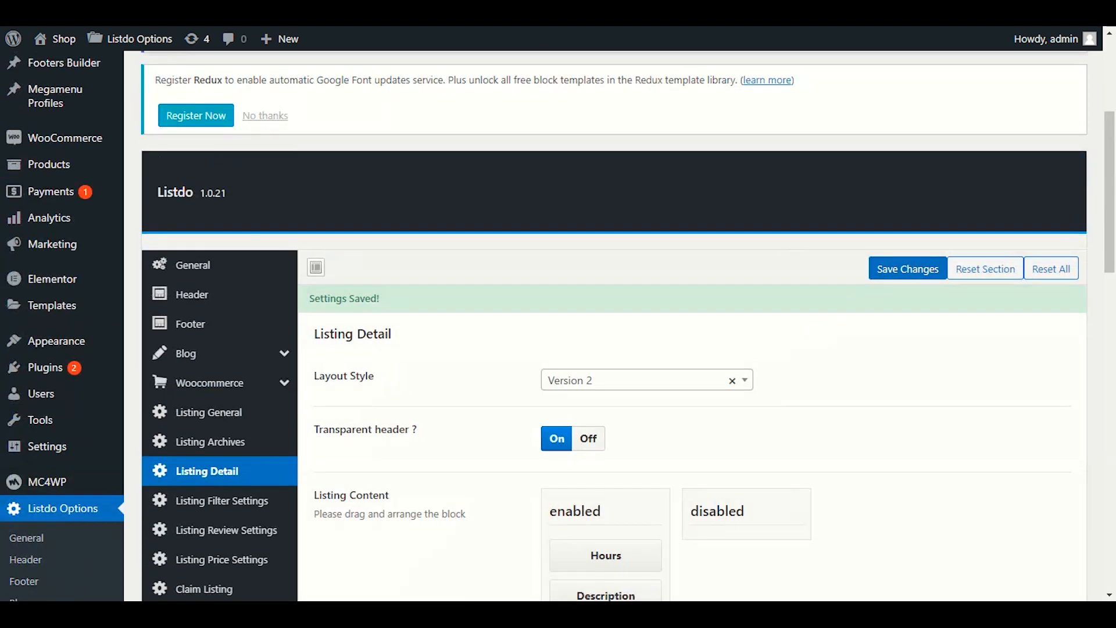
pyautogui.click(898, 281)
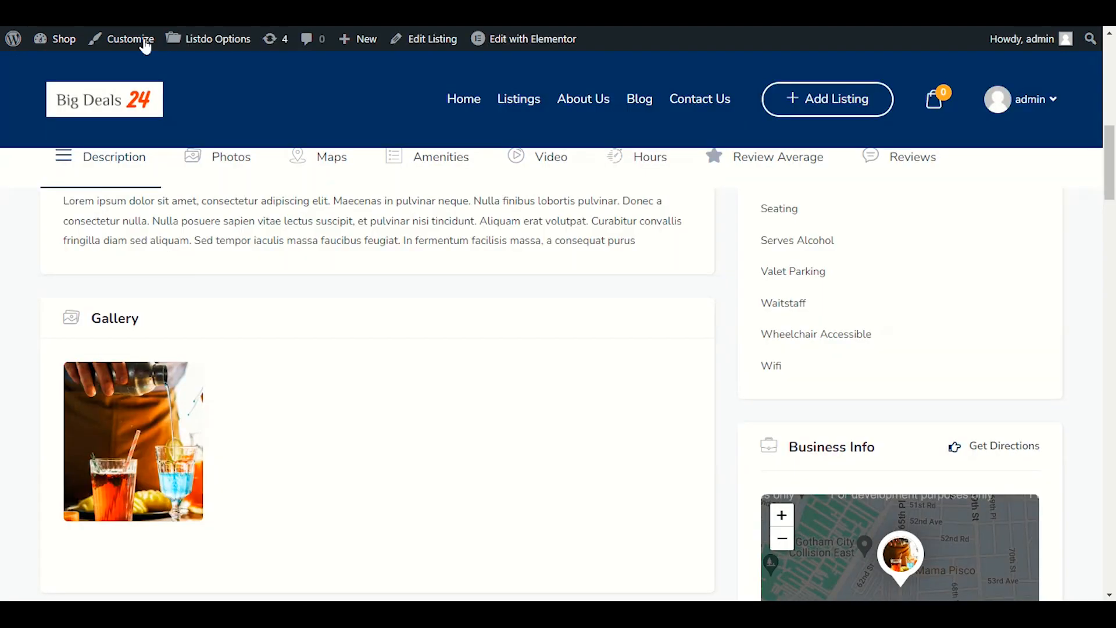
# - Reload the Farm Restaurant listing page and check the position of the Hours section against the Description and Gallery
pyautogui.rightClick(297, 295)
pyautogui.click(311, 340)
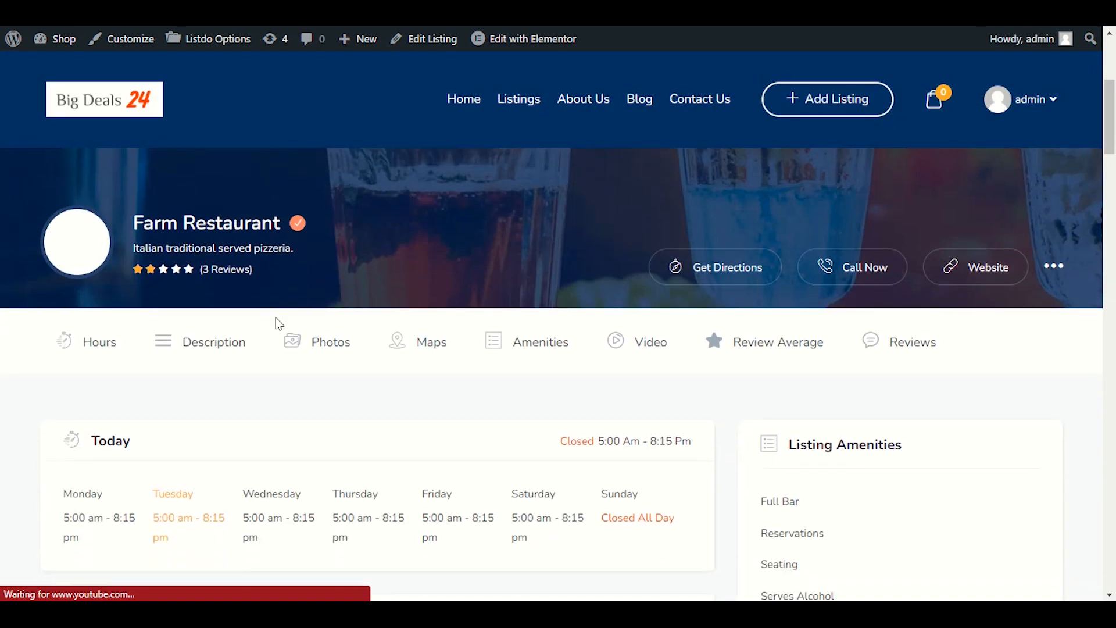
pyautogui.scroll(-2, 221, 332)
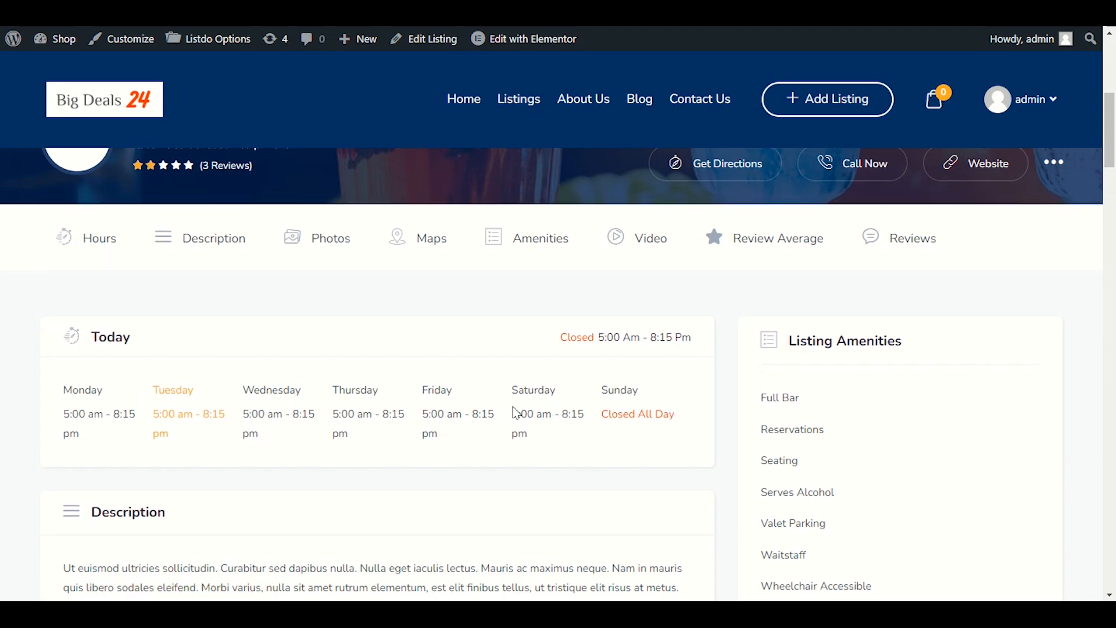
pyautogui.scroll(-4, 511, 408)
pyautogui.scroll(-3, 126, 318)
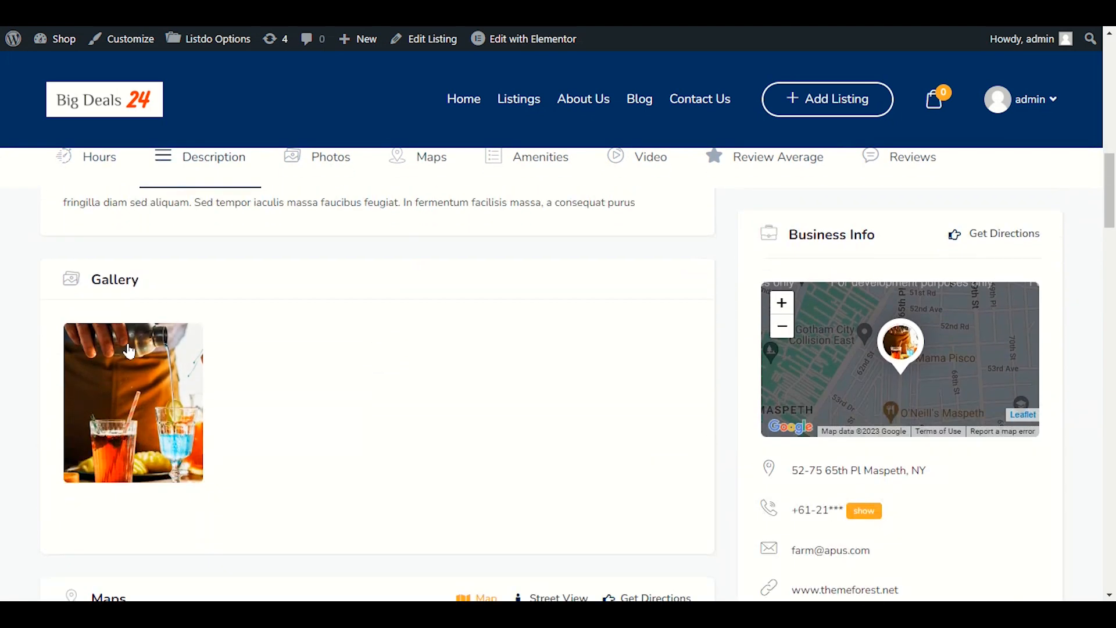
pyautogui.scroll(8, 601, 429)
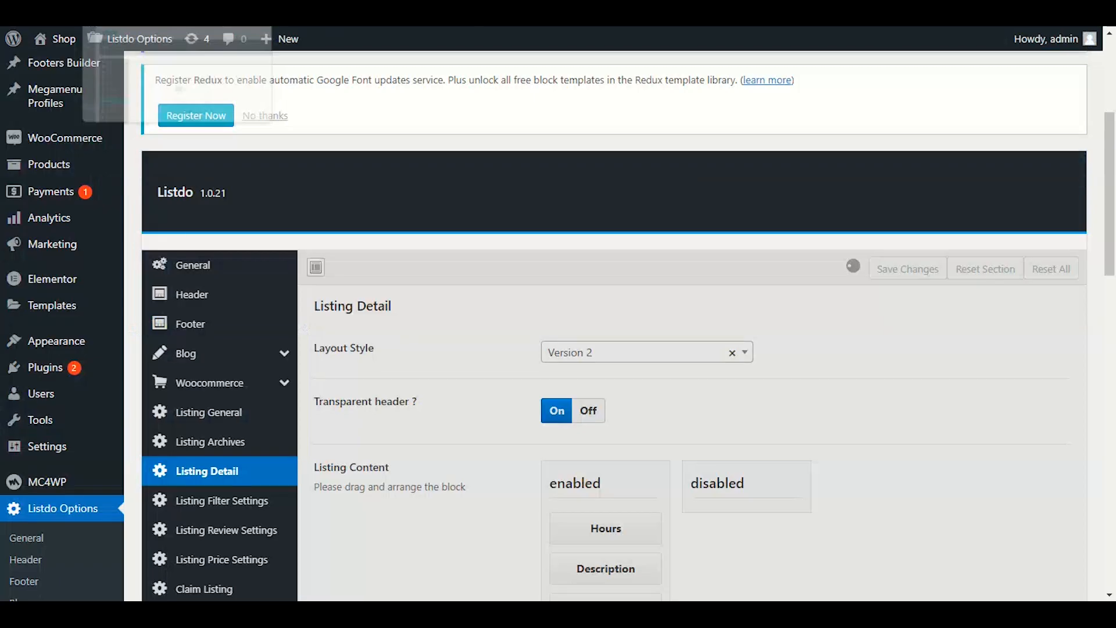
# - Compare the enabled Listing Sidebar blocks with the Listing Amenities and Business Info sections in the listing page's sidebar
pyautogui.scroll(-8, 739, 382)
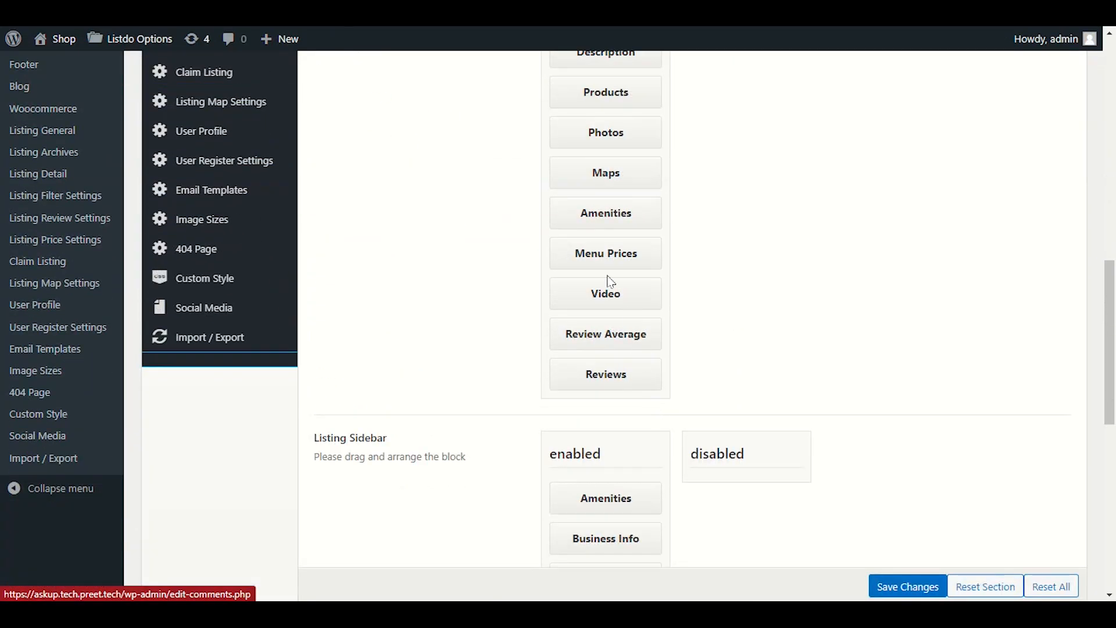
pyautogui.scroll(-3, 599, 293)
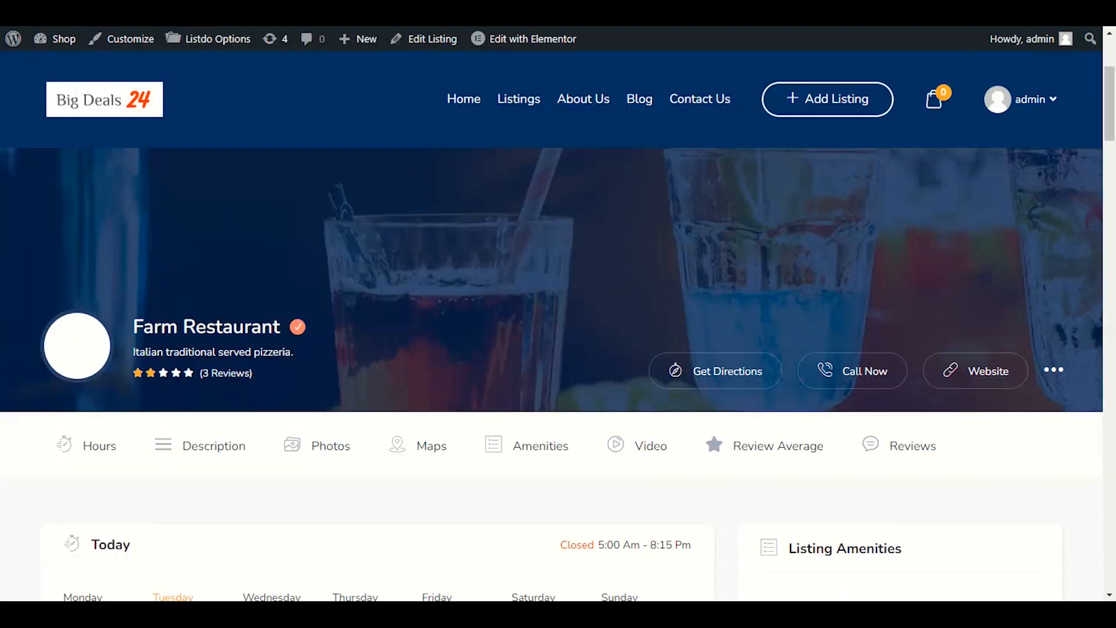
pyautogui.scroll(-4, 772, 302)
pyautogui.moveTo(902, 299); pyautogui.dragTo(792, 288)
pyautogui.scroll(-4, 906, 301)
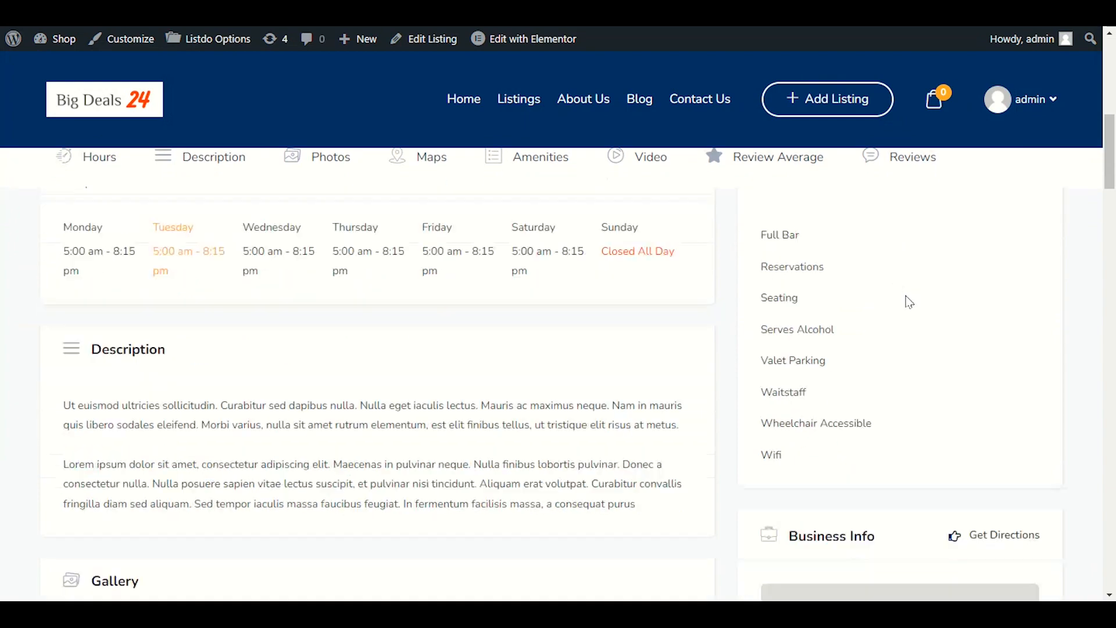
pyautogui.scroll(4, 947, 350)
pyautogui.scroll(-5, 889, 336)
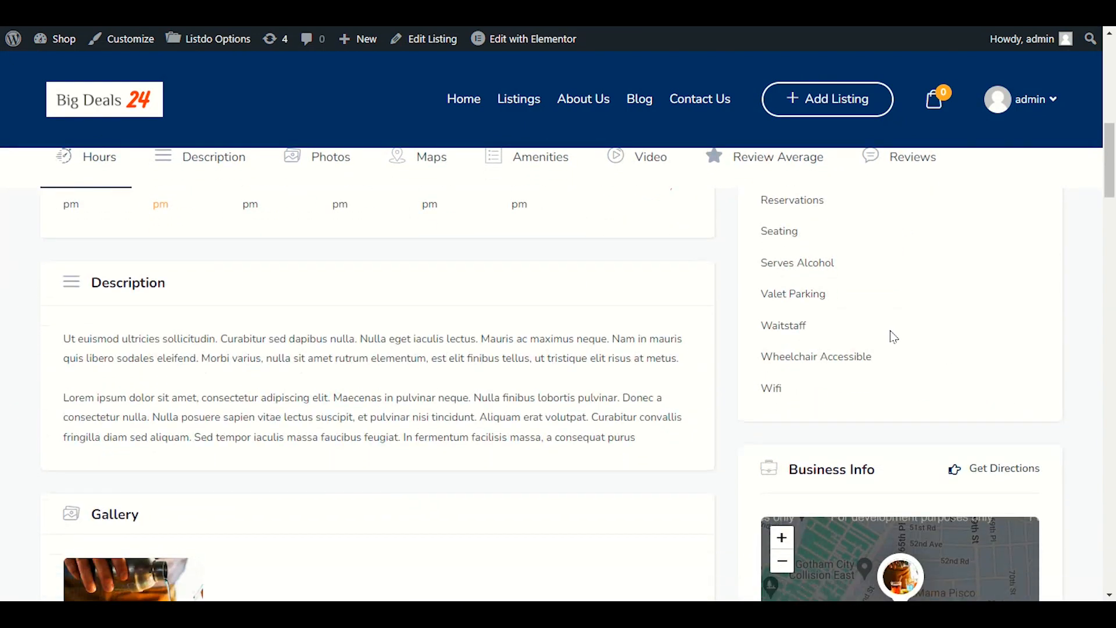
pyautogui.moveTo(905, 337); pyautogui.dragTo(778, 336)
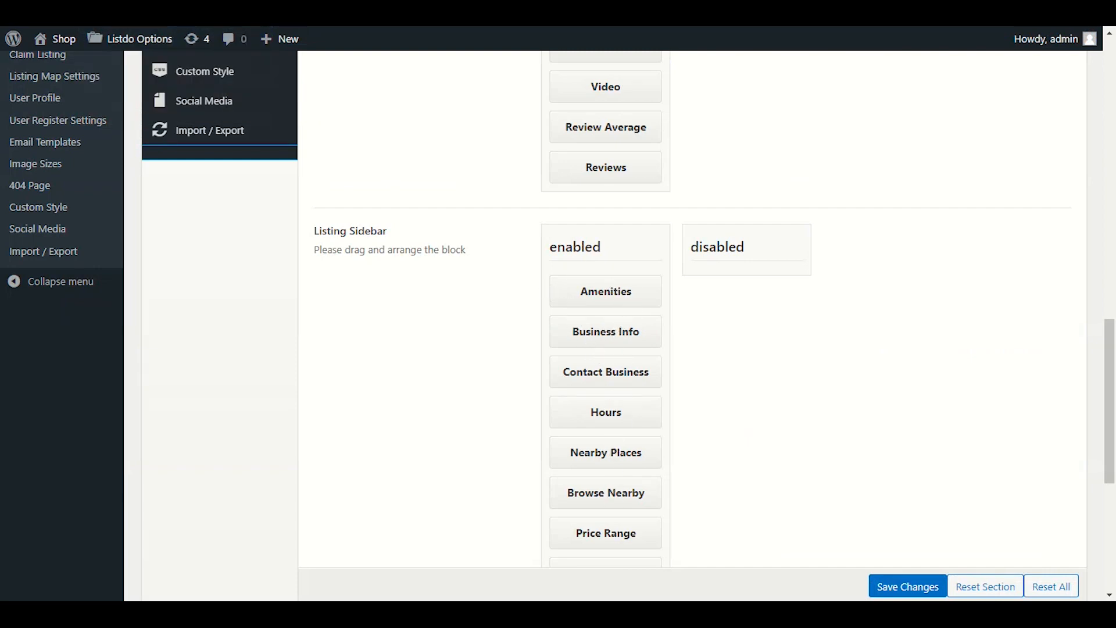
# - Review the Listing Content blocks and examine how the main content and sidebar sections are arranged on the listing page
pyautogui.scroll(8, 455, 334)
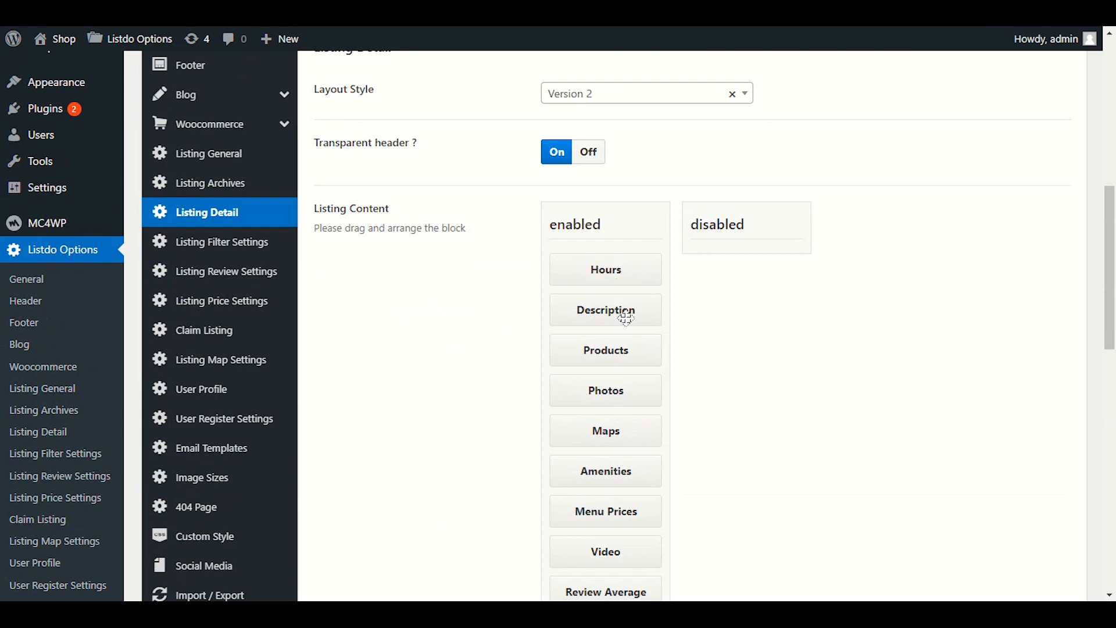
pyautogui.scroll(-6, 683, 391)
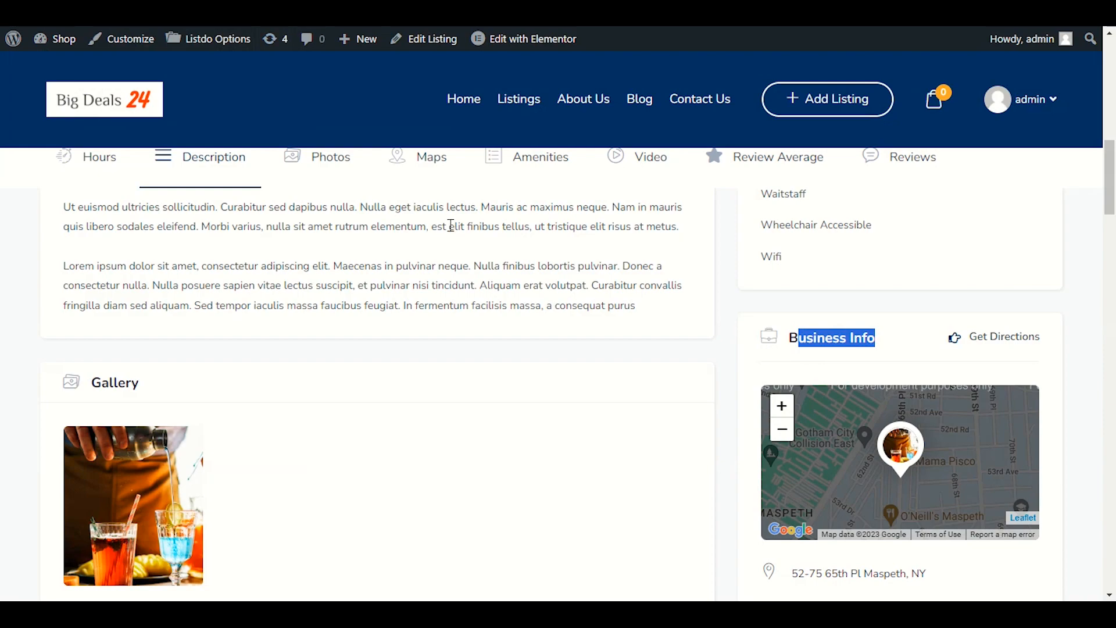
pyautogui.scroll(-10, 505, 311)
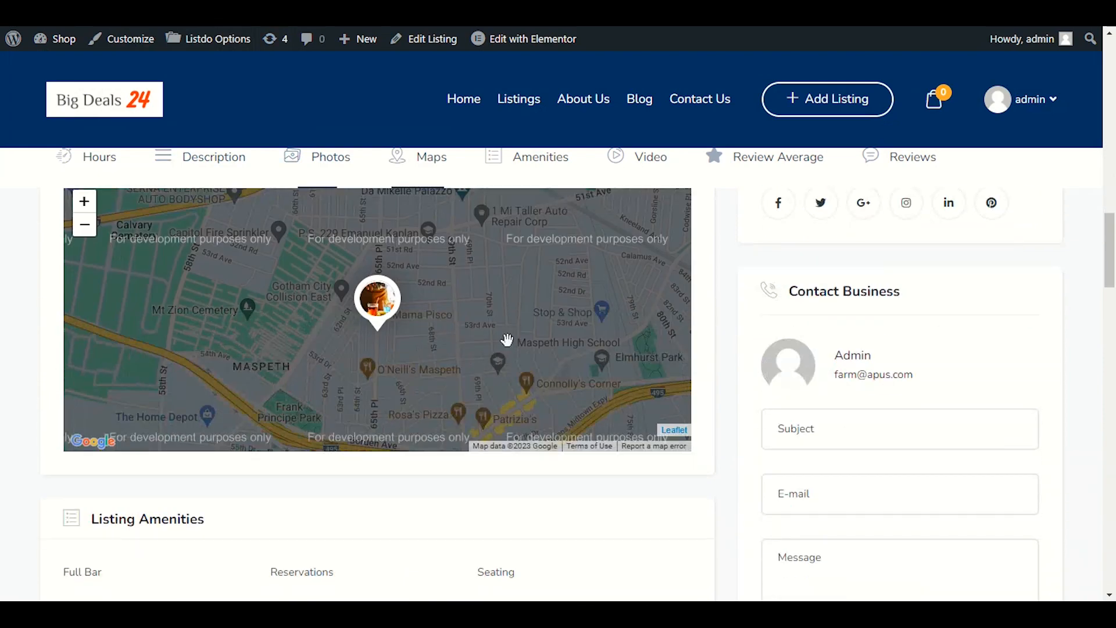
pyautogui.scroll(7, 526, 341)
pyautogui.scroll(-1, 899, 381)
pyautogui.scroll(-8, 899, 380)
pyautogui.scroll(11, 874, 378)
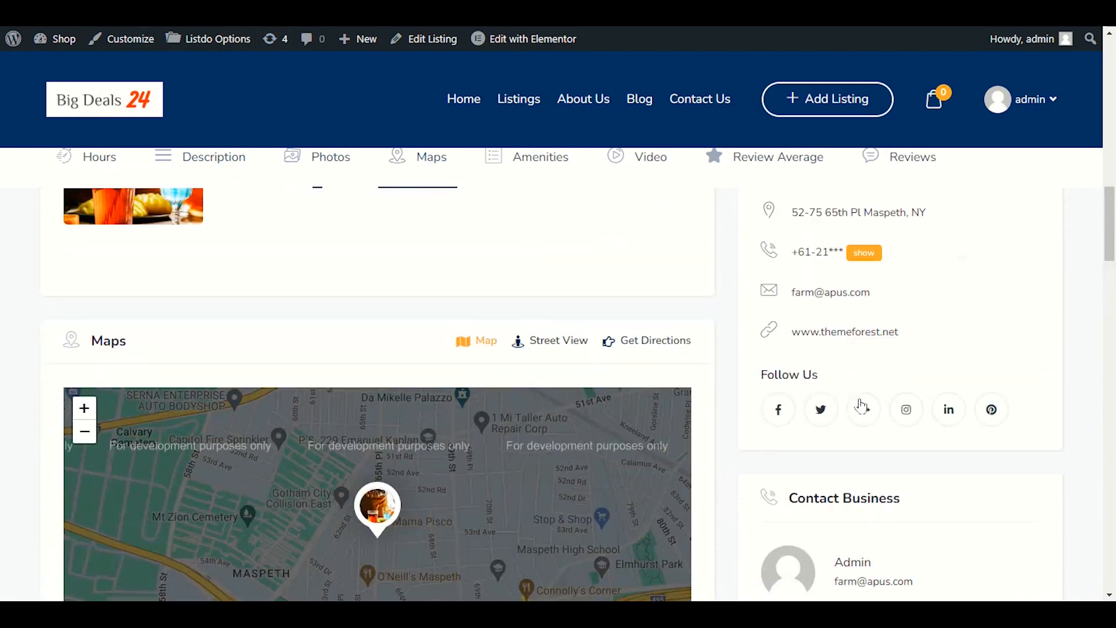
pyautogui.scroll(9, 895, 460)
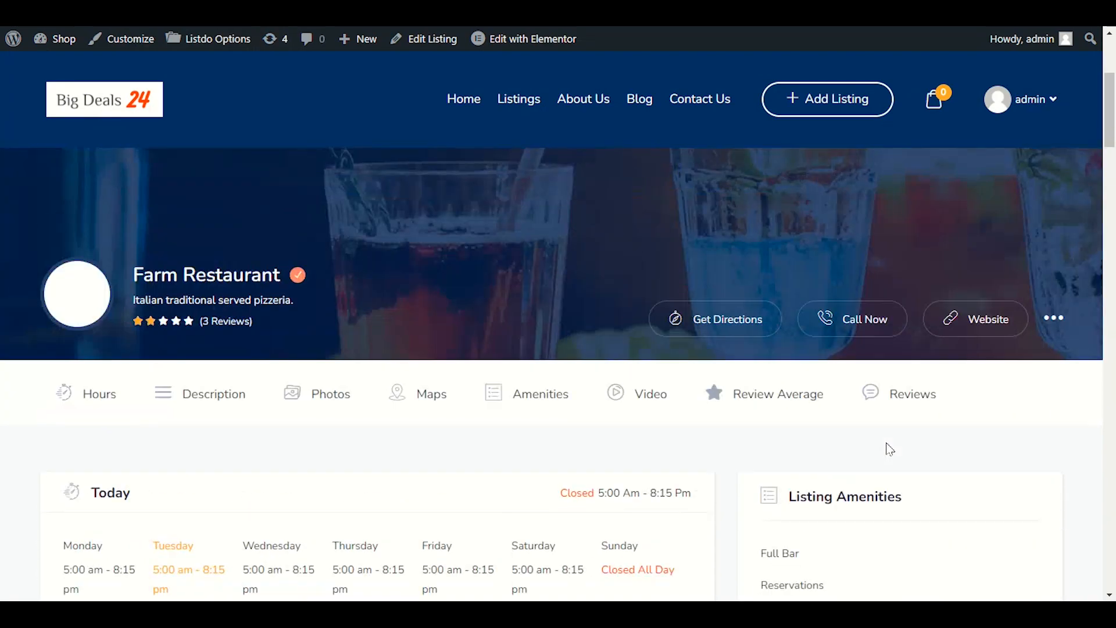
pyautogui.scroll(-4, 884, 448)
pyautogui.scroll(-4, 863, 315)
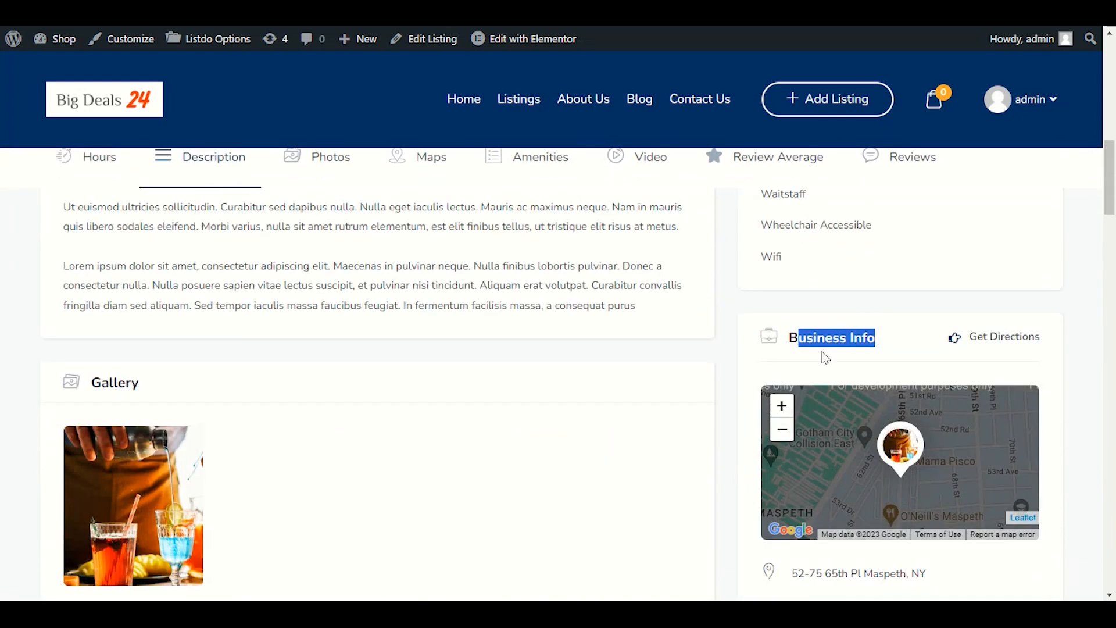
# - Move the Business Info and Contact Business blocks above Amenities in the enabled Listing Sidebar blocks and save the changes
pyautogui.click(852, 337)
pyautogui.moveTo(884, 340); pyautogui.dragTo(799, 338)
pyautogui.click(807, 352)
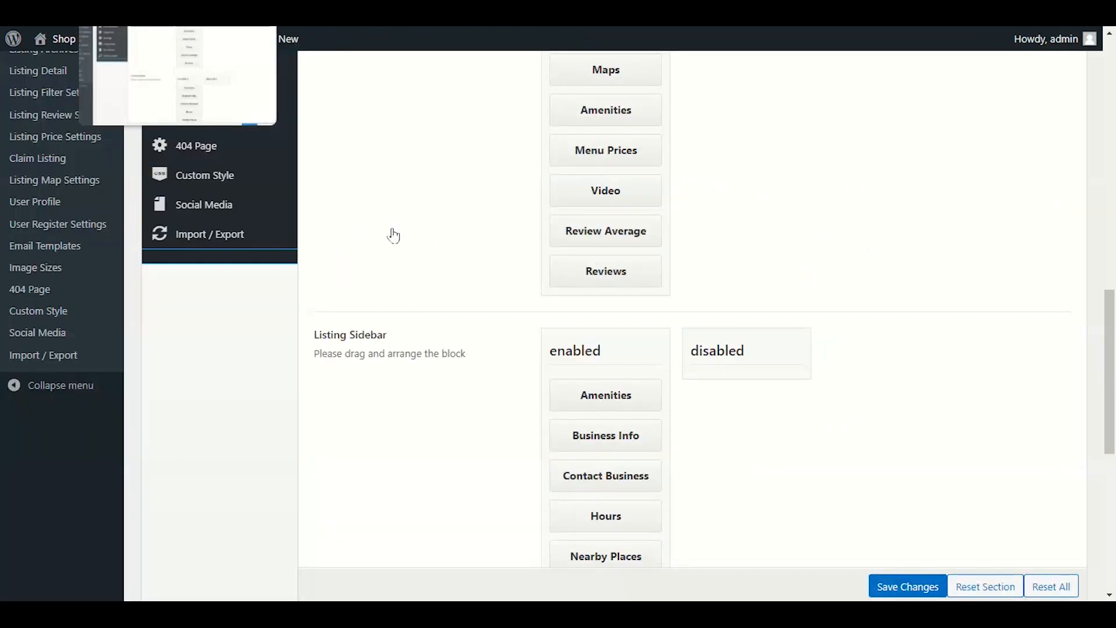
pyautogui.moveTo(578, 435); pyautogui.dragTo(584, 388)
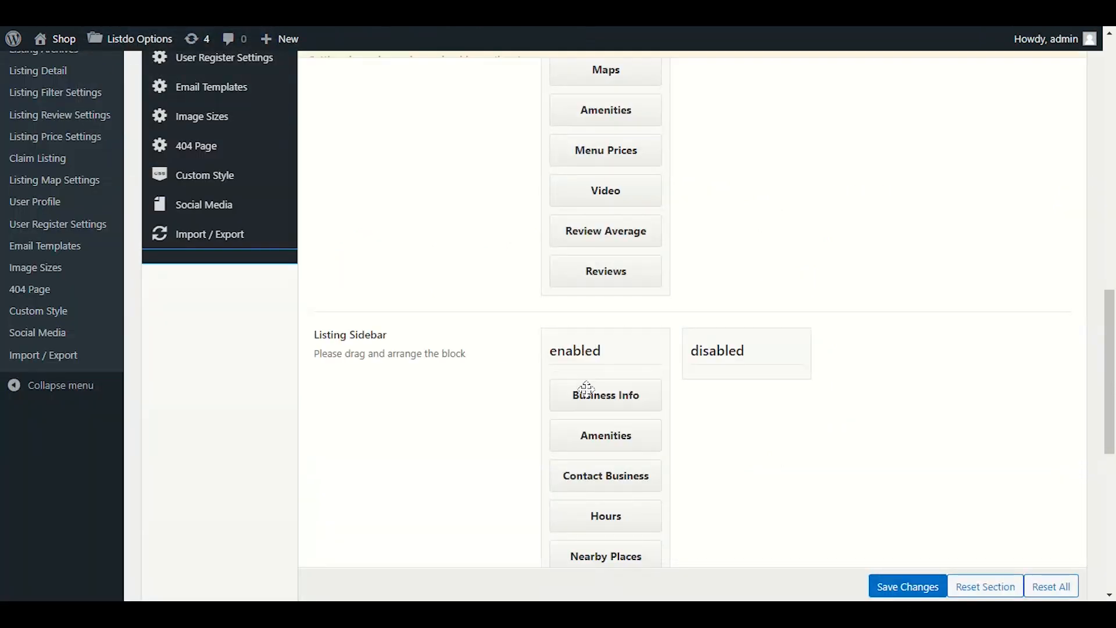
pyautogui.moveTo(628, 481); pyautogui.dragTo(630, 430)
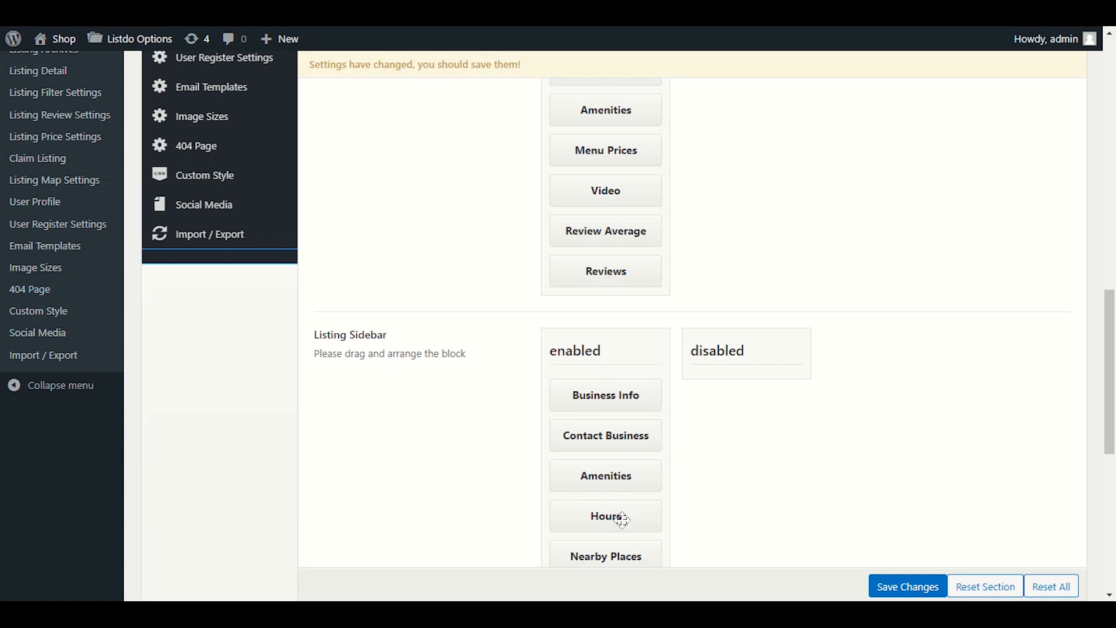
pyautogui.click(887, 587)
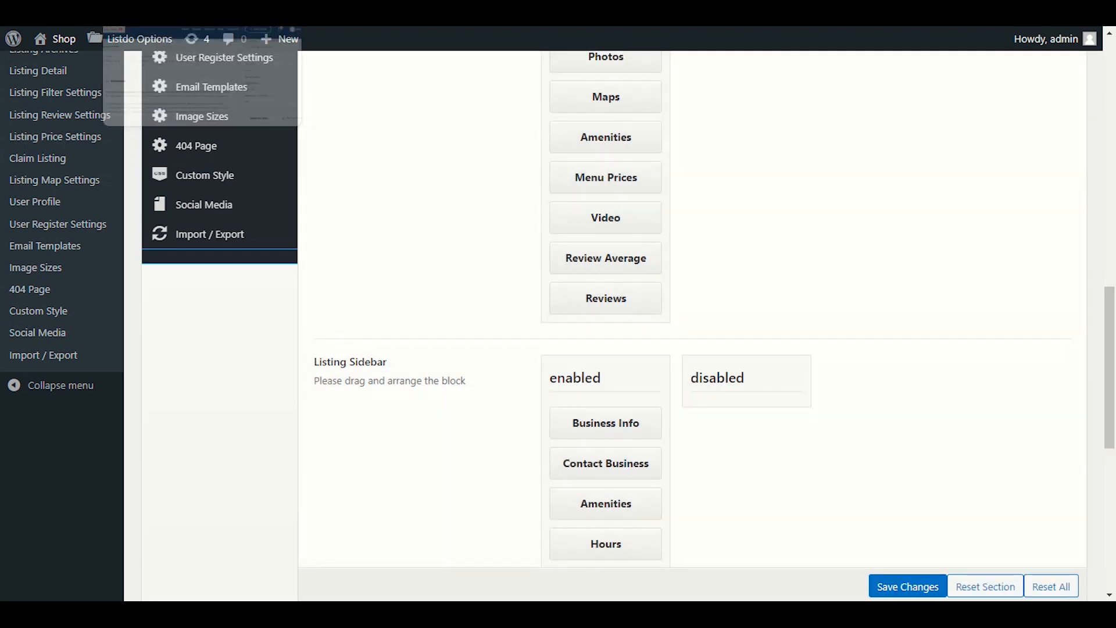
# - Reload the Farm Restaurant listing page and check the position of Business Info in its sidebar
pyautogui.click(191, 14)
pyautogui.rightClick(502, 328)
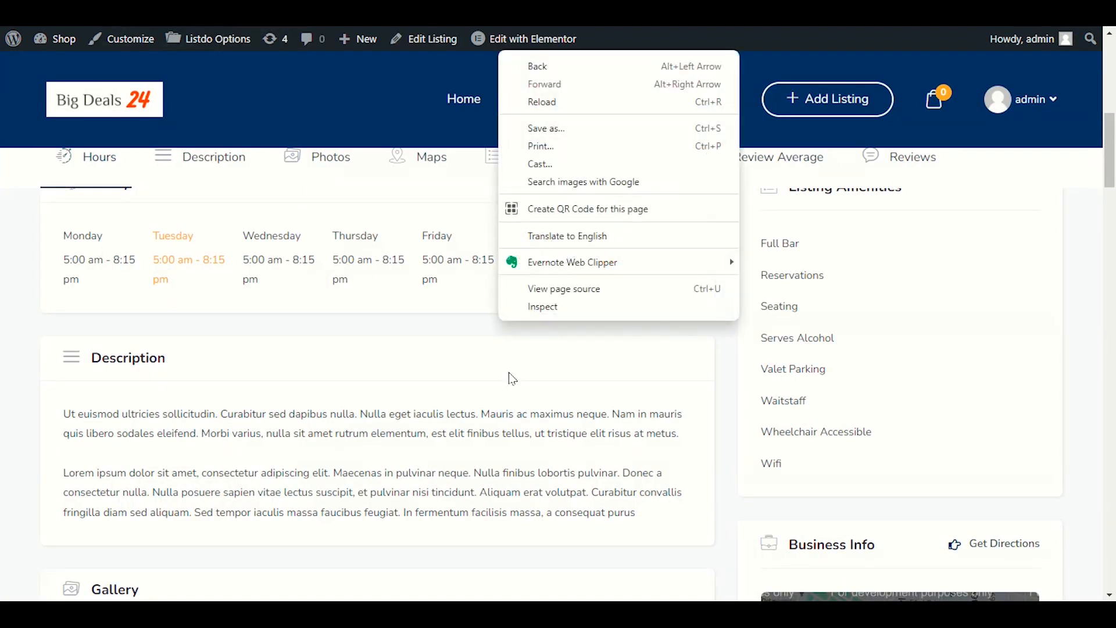
pyautogui.click(543, 102)
pyautogui.click(792, 405)
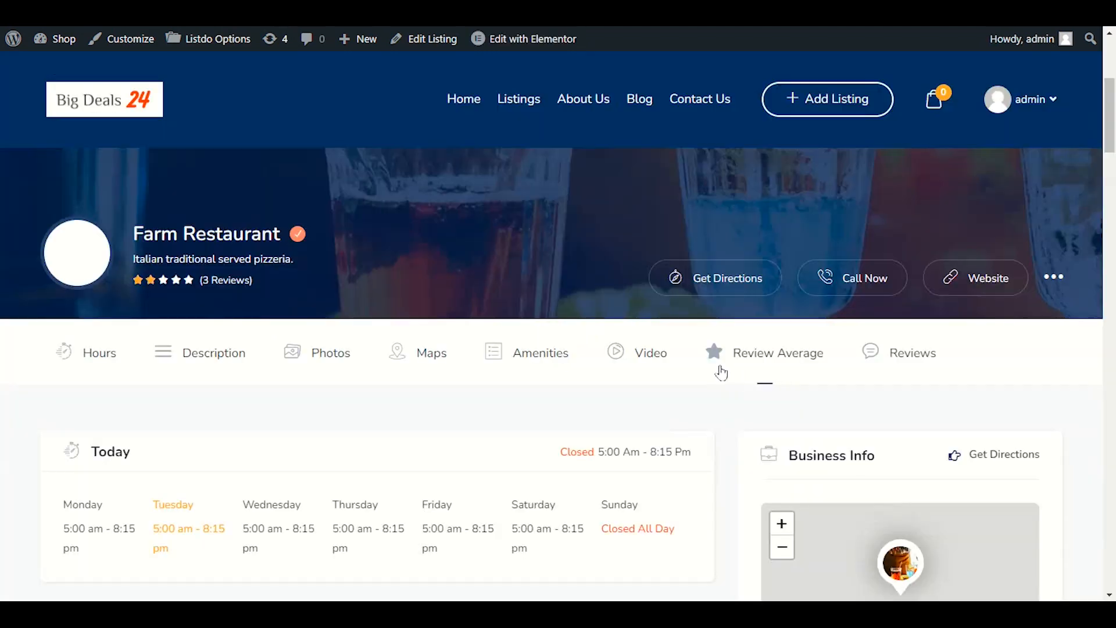
pyautogui.click(719, 368)
pyautogui.scroll(3, 721, 371)
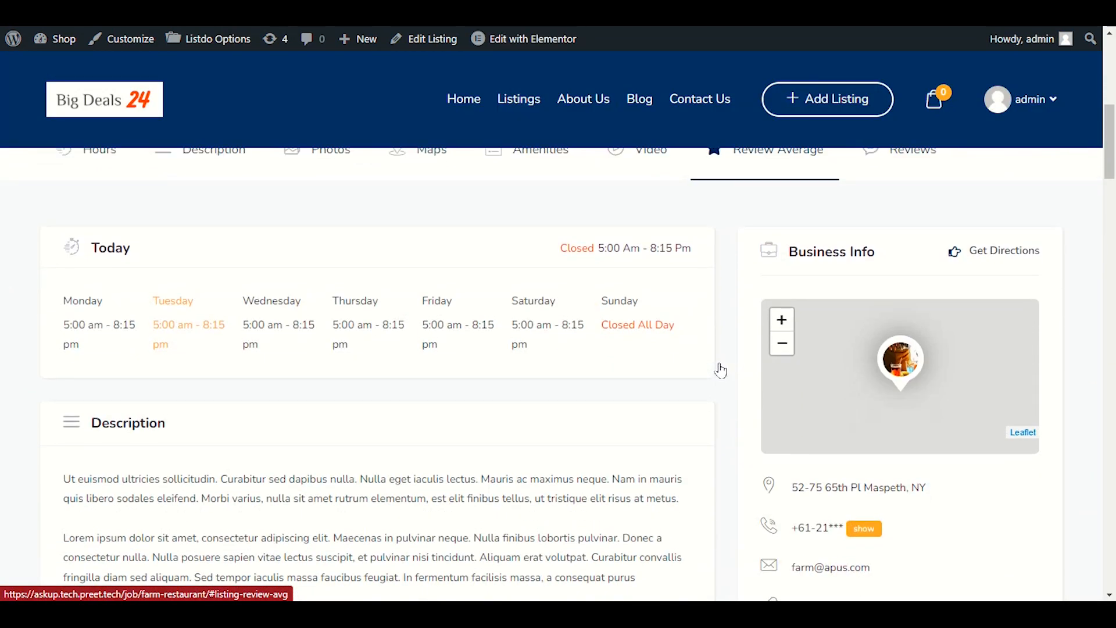
pyautogui.scroll(-4, 342, 308)
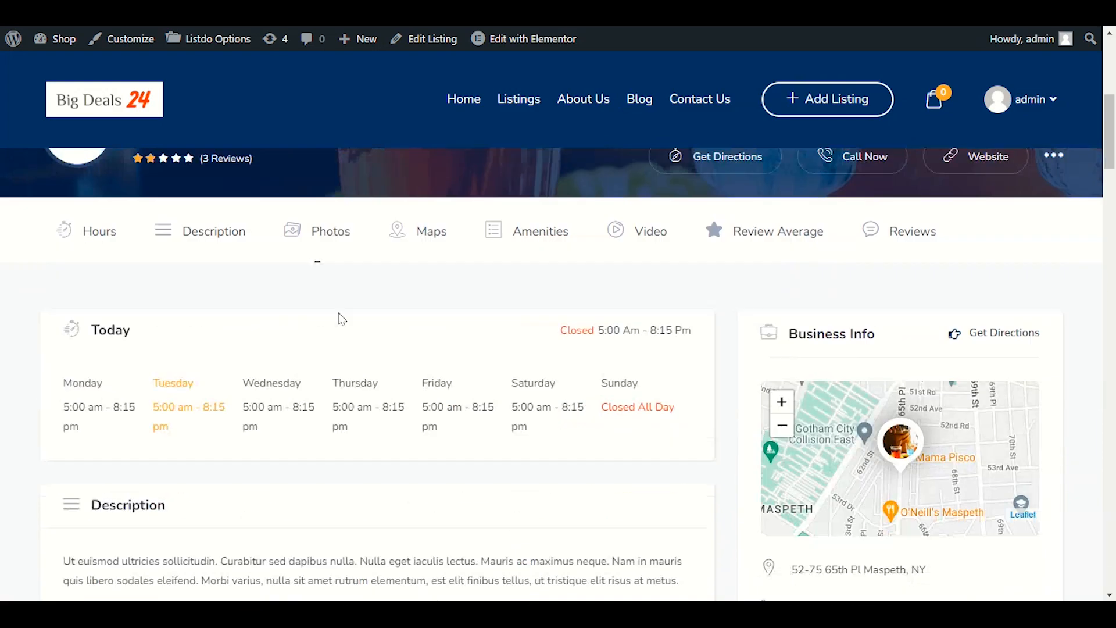
pyautogui.scroll(-3, 730, 252)
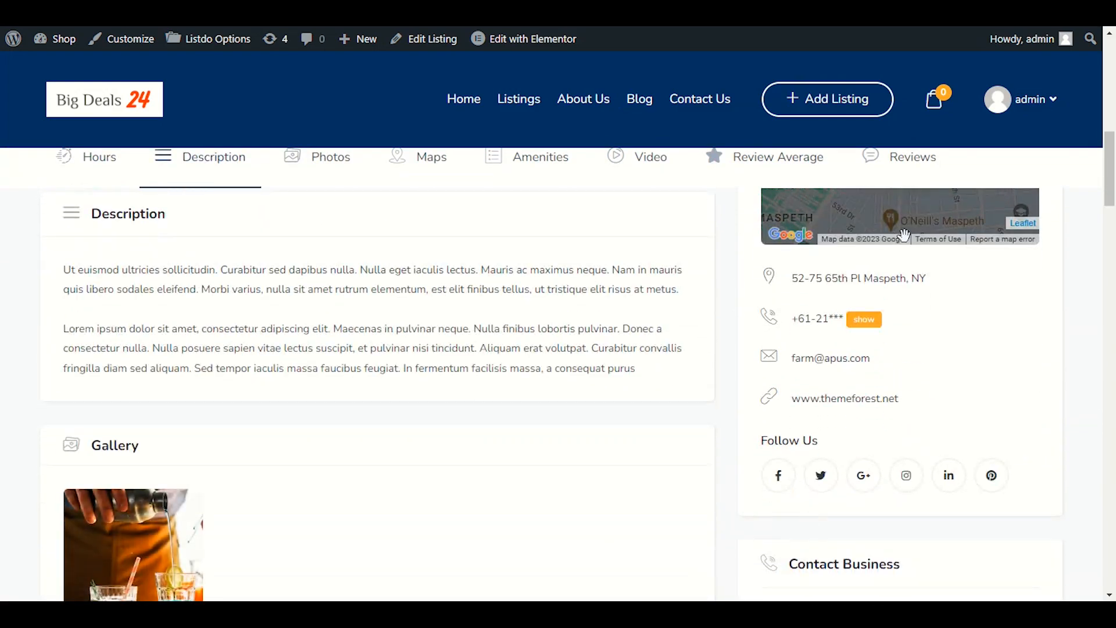
# - Check the order of the Business Info and Contact Business sections in the listing page's sidebar
pyautogui.scroll(3, 734, 273)
pyautogui.scroll(-4, 746, 349)
pyautogui.scroll(3, 750, 375)
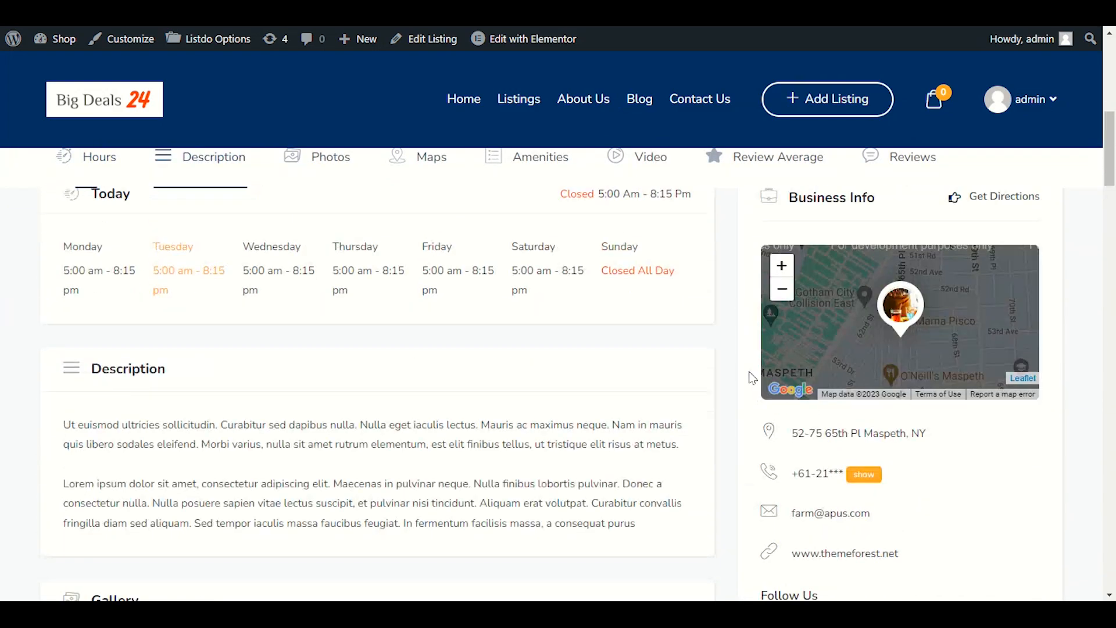
pyautogui.scroll(-6, 749, 376)
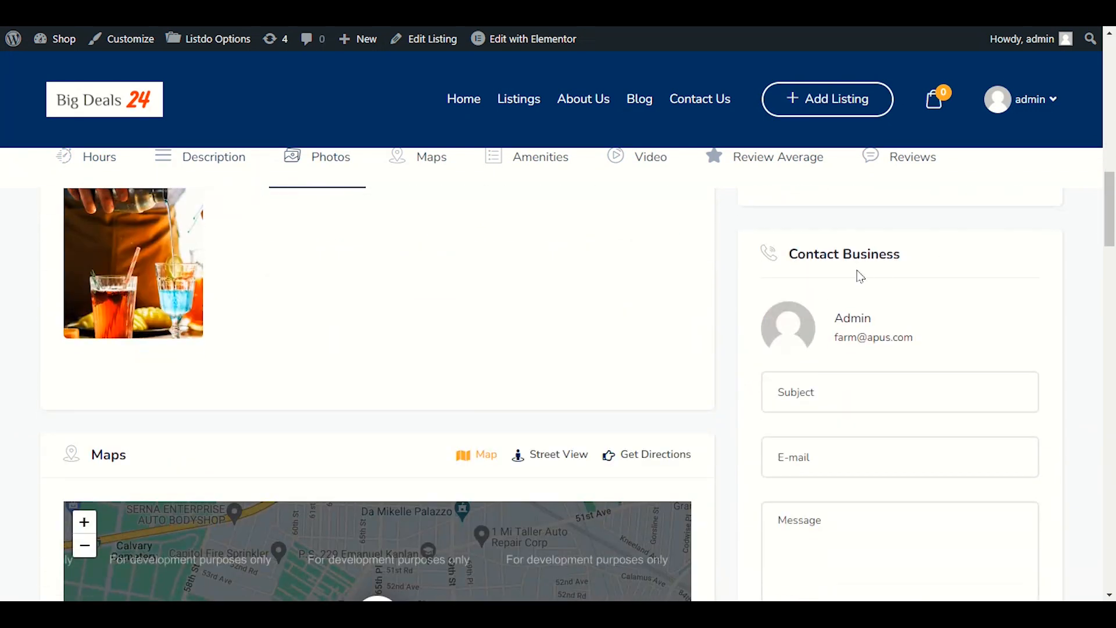
pyautogui.scroll(-3, 863, 280)
pyautogui.scroll(6, 881, 356)
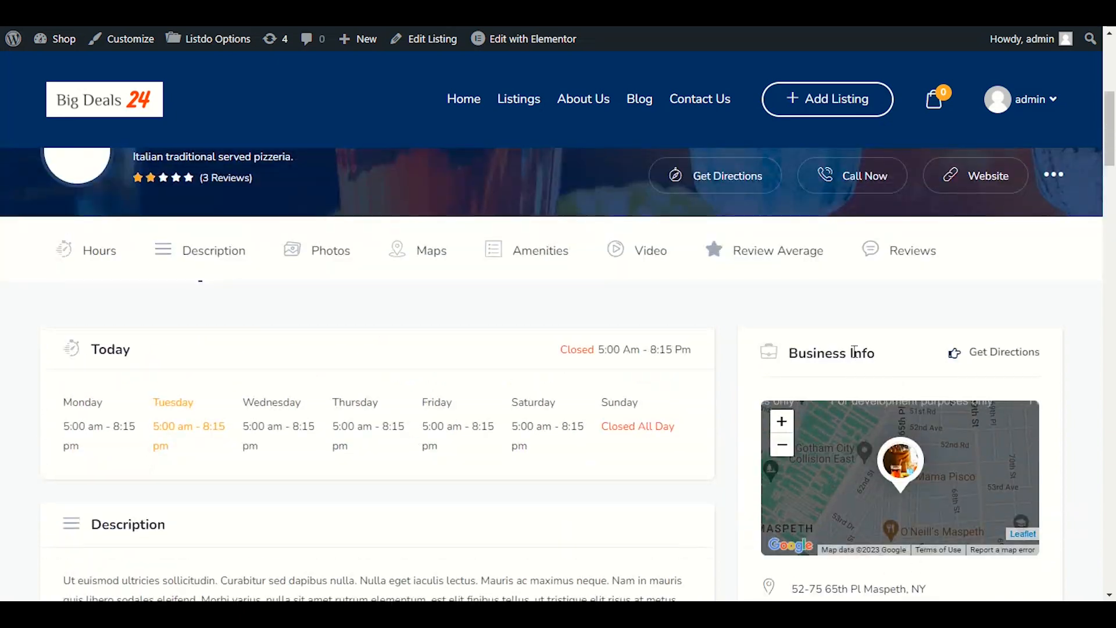
pyautogui.scroll(5, 473, 266)
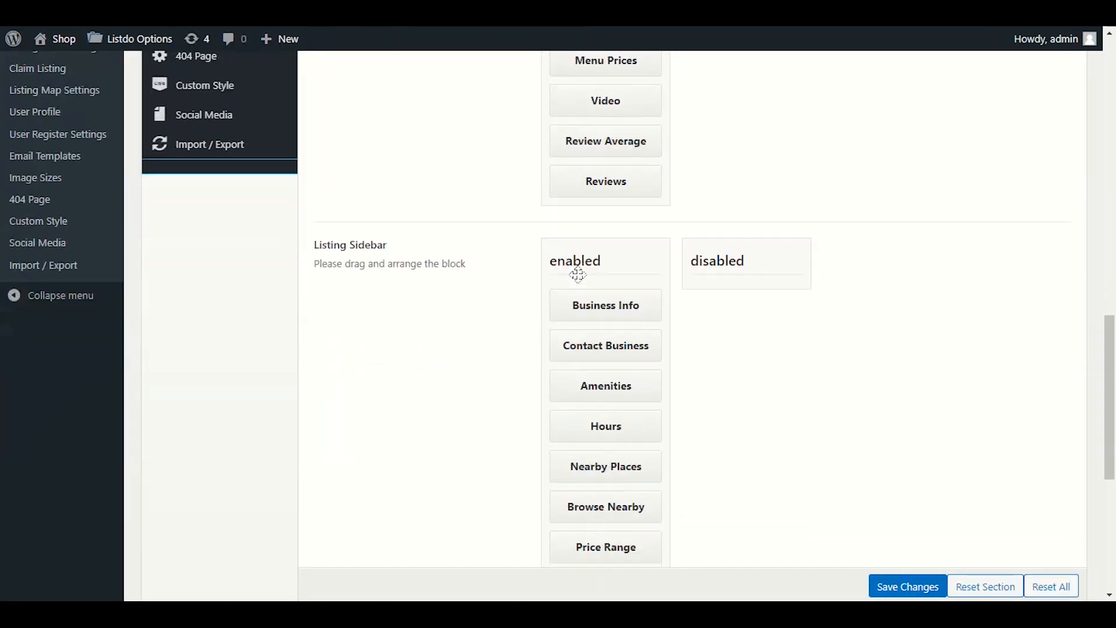
# - Review the enabled content and sidebar blocks in the Listing Detail options and save the settings once more
pyautogui.scroll(-6, 523, 368)
pyautogui.scroll(15, 523, 366)
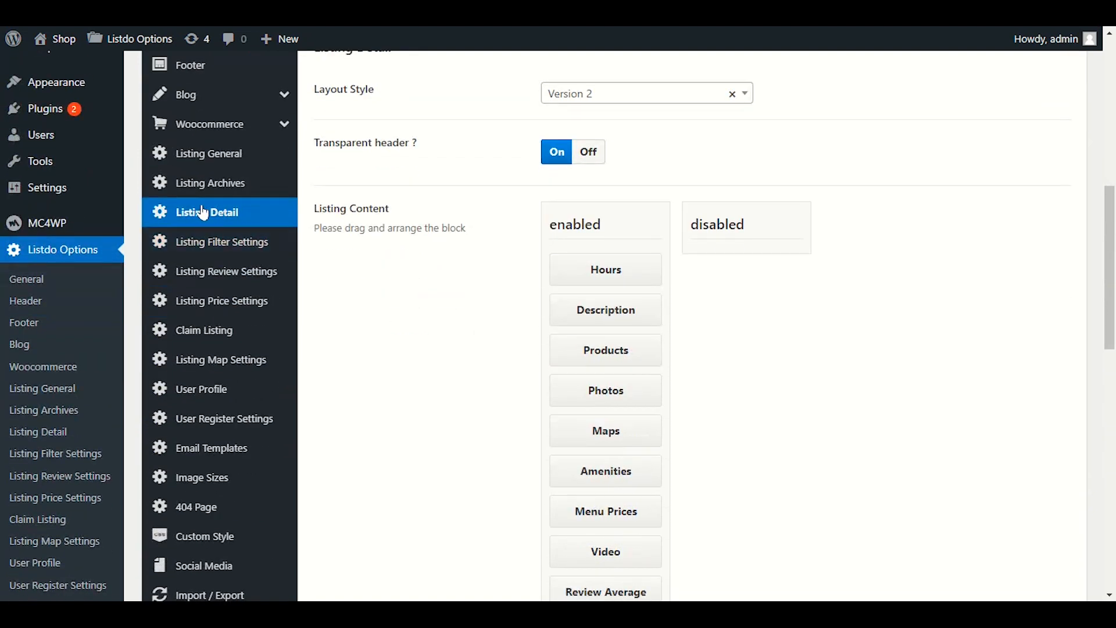
pyautogui.scroll(-4, 708, 289)
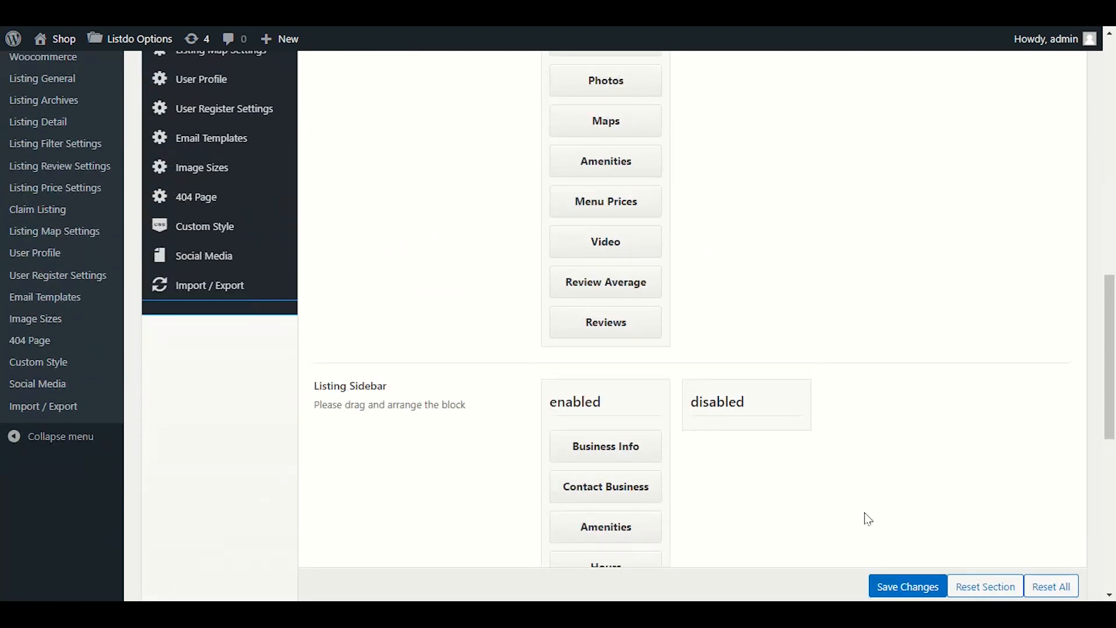
pyautogui.click(923, 591)
pyautogui.scroll(4, 784, 428)
pyautogui.scroll(3, 783, 429)
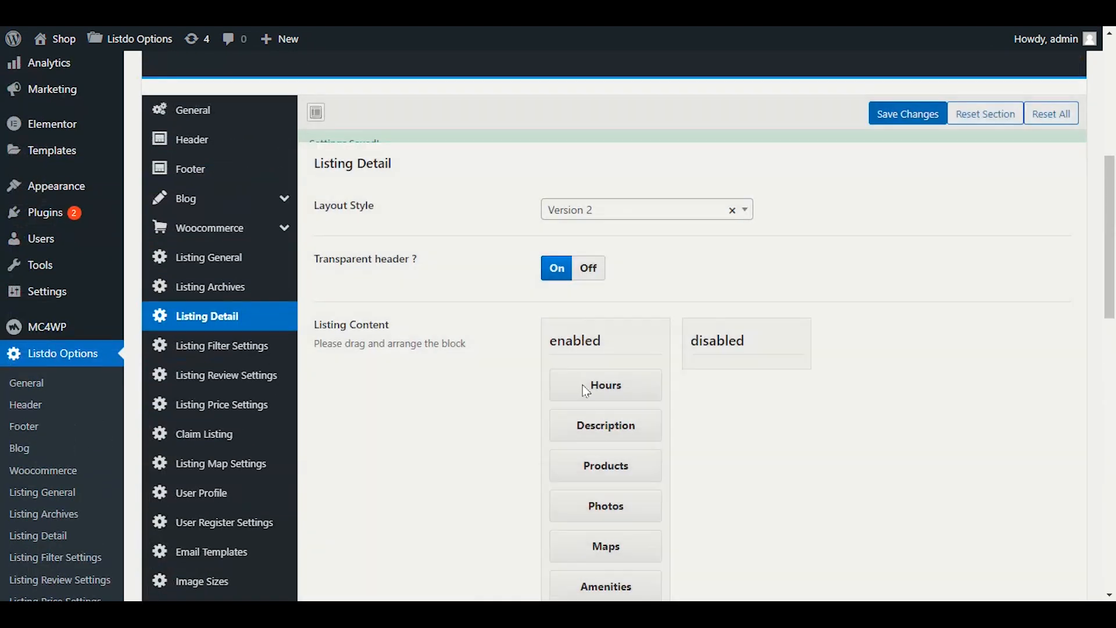
# - Open the Listing Filter Settings, and go from the Spotlight Bar & Club listing page to the site's home page
pyautogui.click(254, 349)
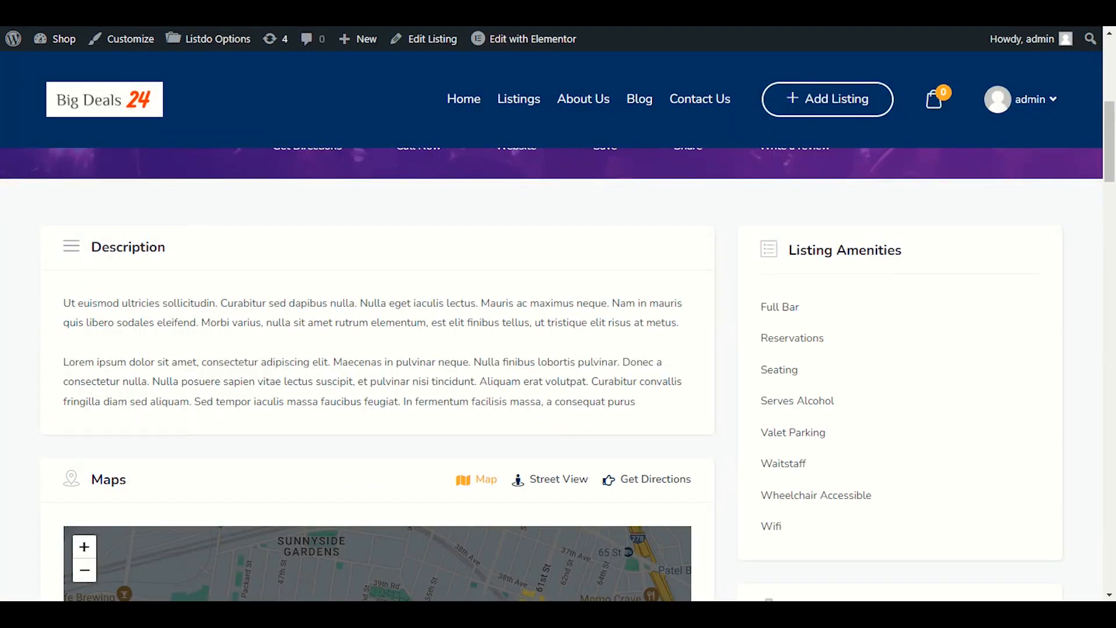
pyautogui.scroll(5, 376, 331)
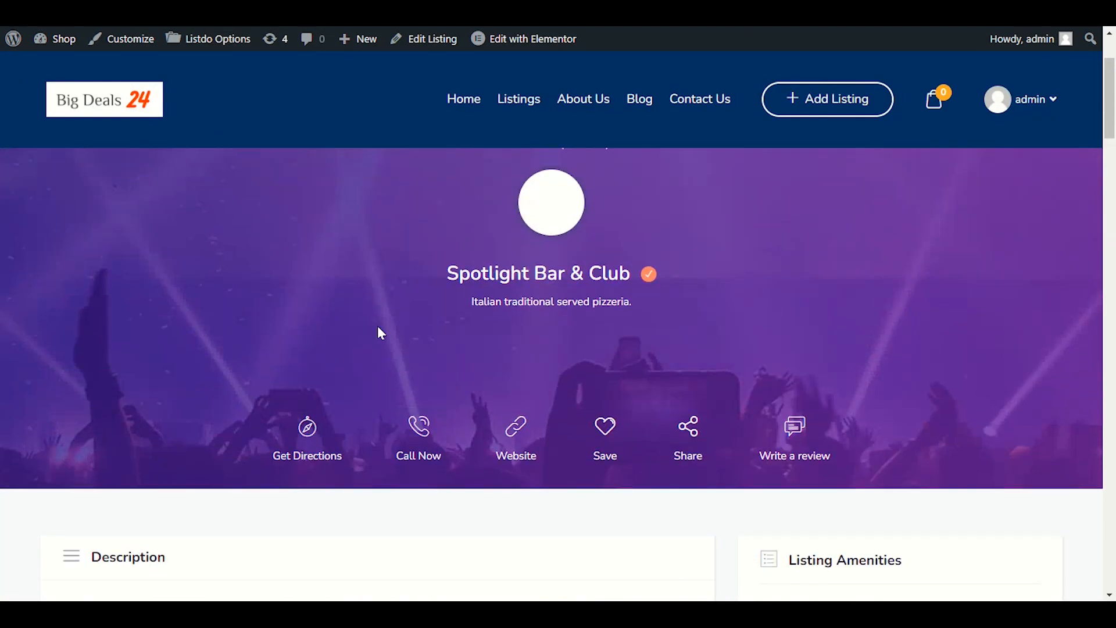
pyautogui.scroll(2, 385, 322)
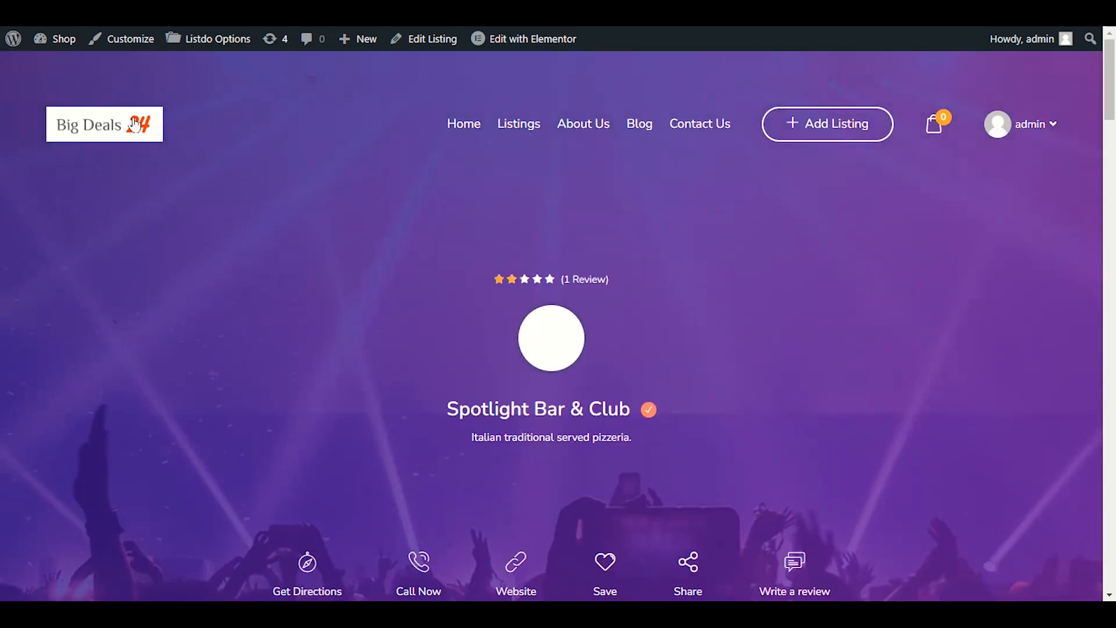
pyautogui.click(133, 125)
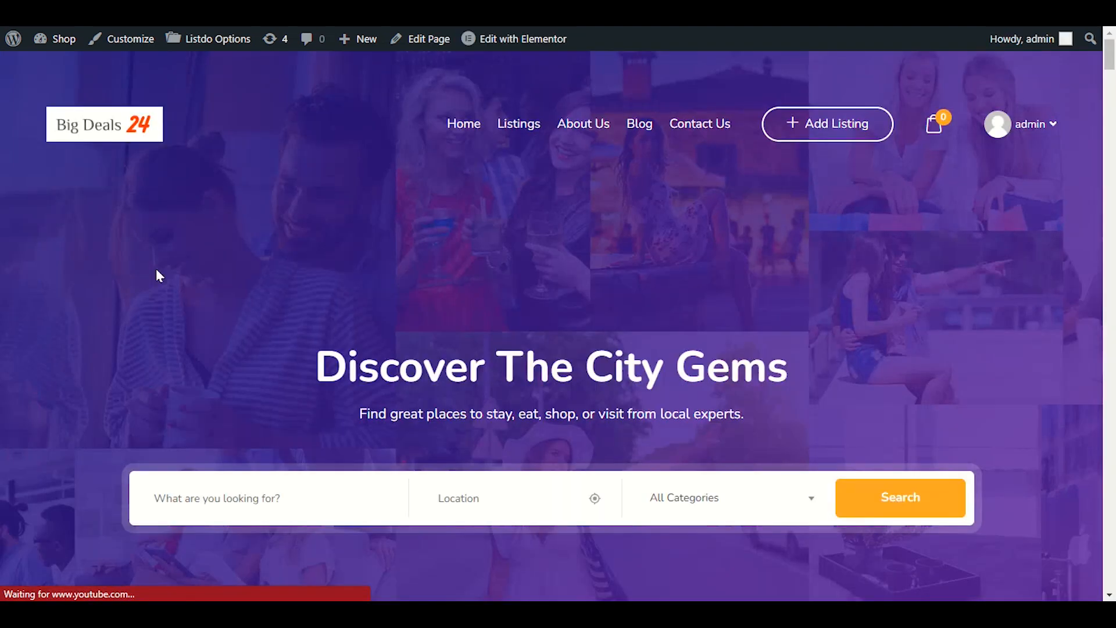
pyautogui.scroll(-3, 157, 272)
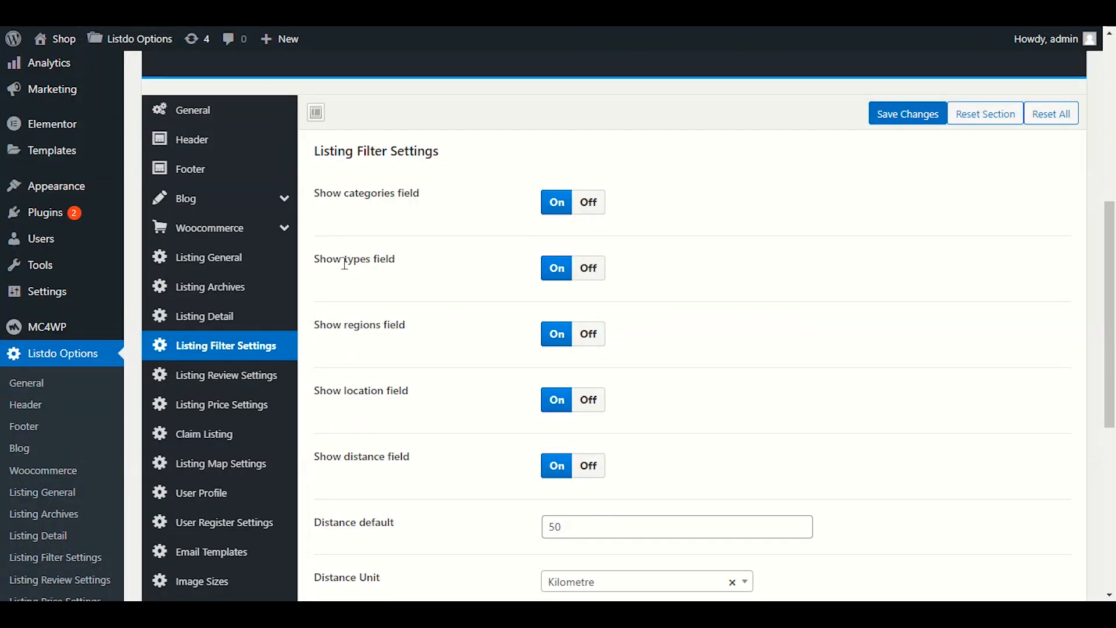
# - Review the Listing Filter Settings, including the location, distance, price and amenities fields
pyautogui.scroll(-5, 360, 297)
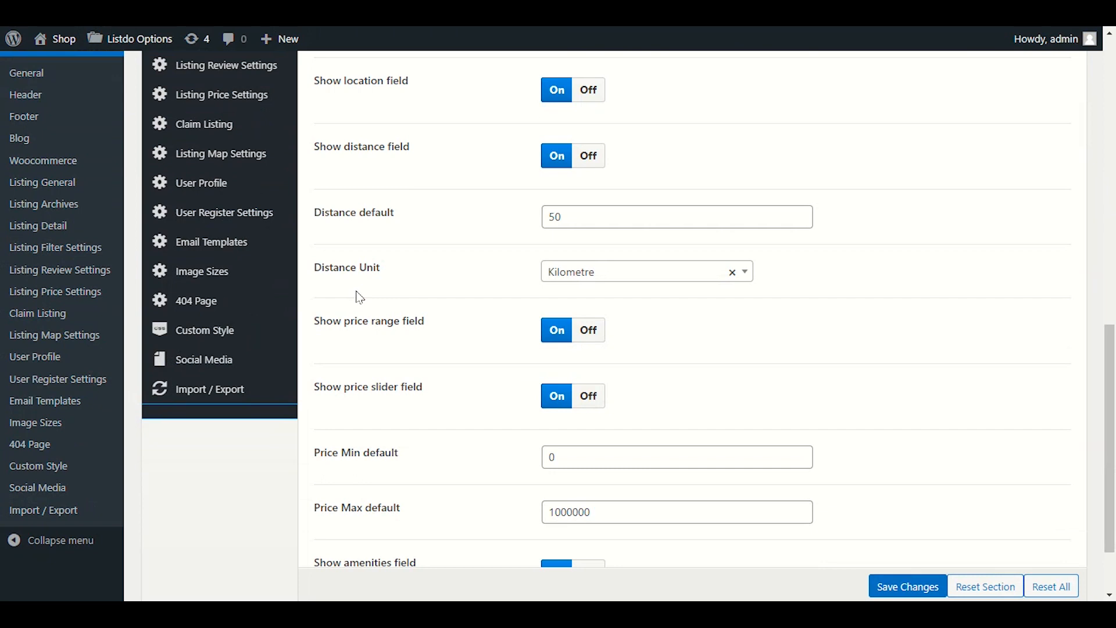
pyautogui.scroll(-2, 360, 297)
pyautogui.scroll(4, 360, 296)
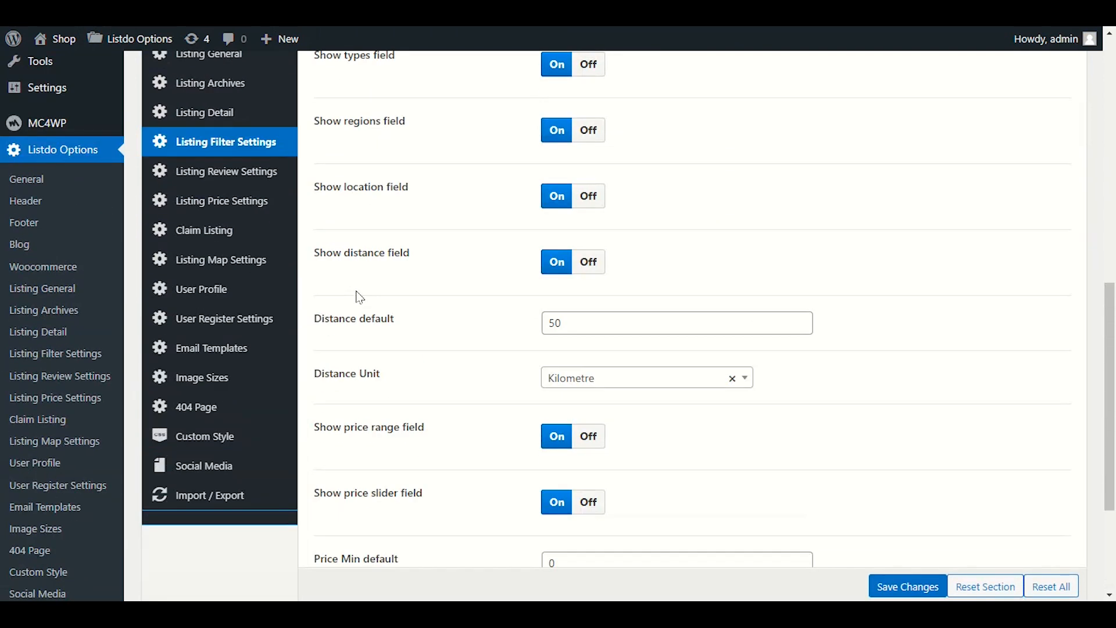
pyautogui.scroll(5, 360, 297)
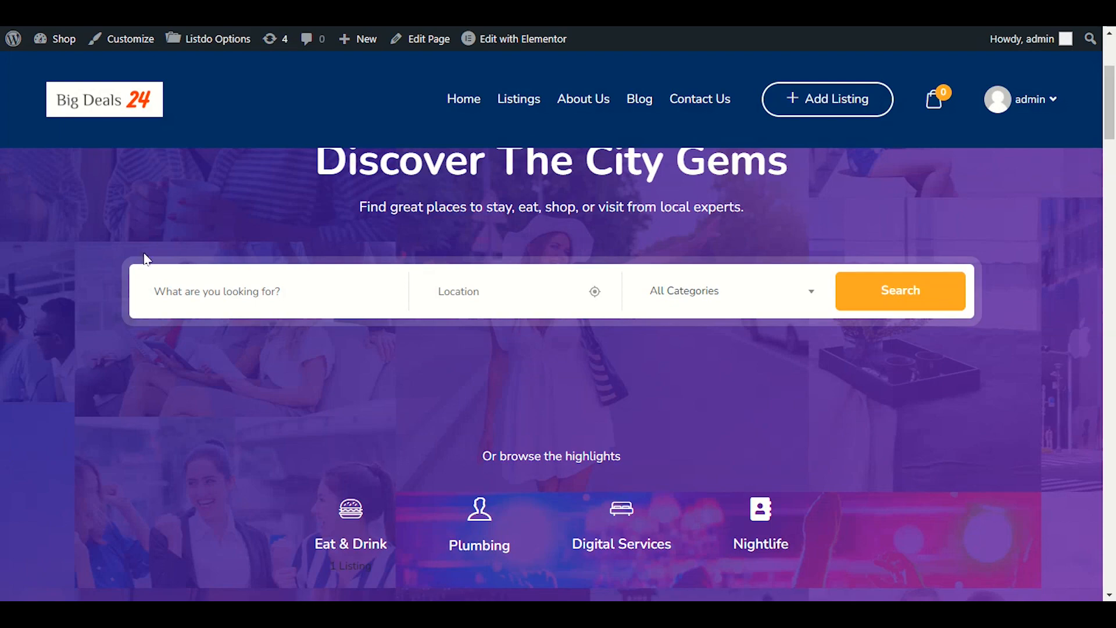
# - Open the Restaurant category from the home page and inspect the region and location filters in its search form
pyautogui.scroll(-7, 146, 259)
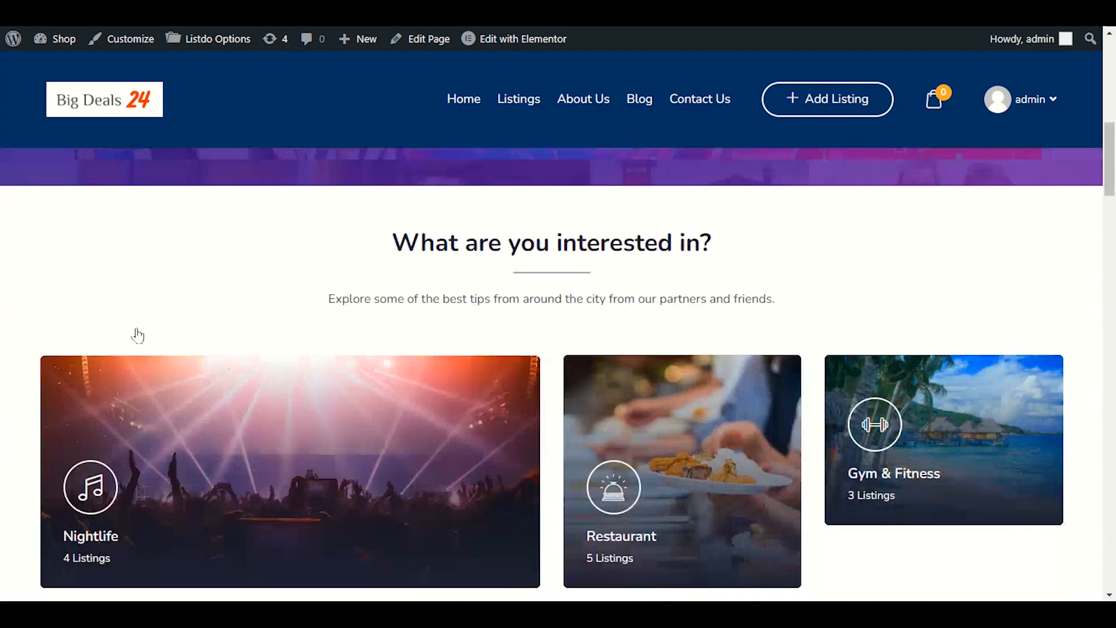
pyautogui.scroll(-3, 143, 336)
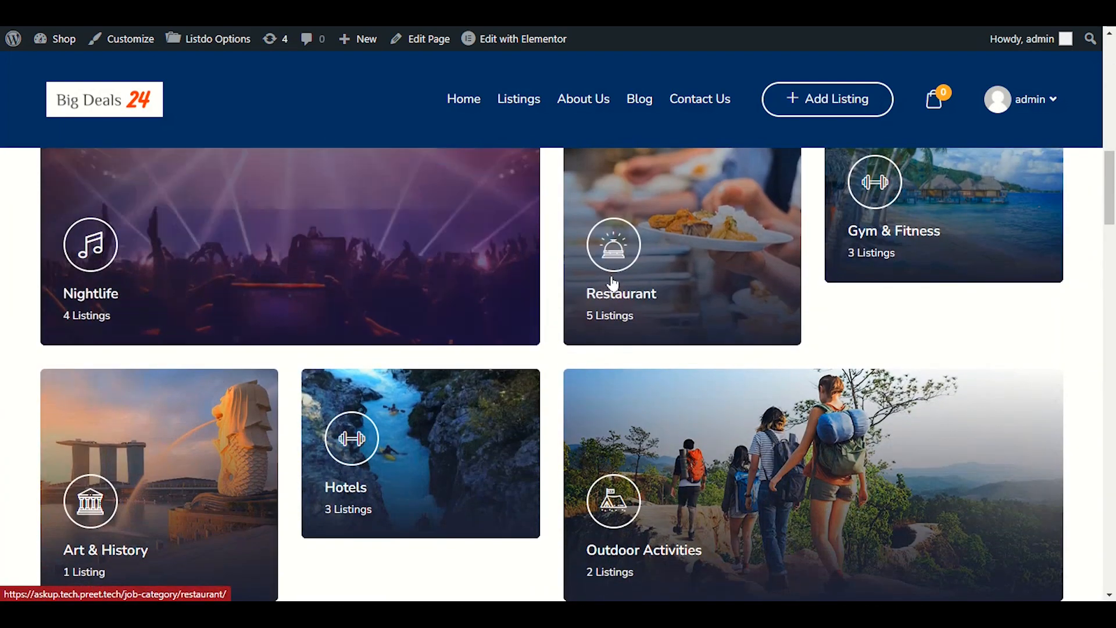
pyautogui.scroll(2, 691, 382)
pyautogui.scroll(2, 692, 382)
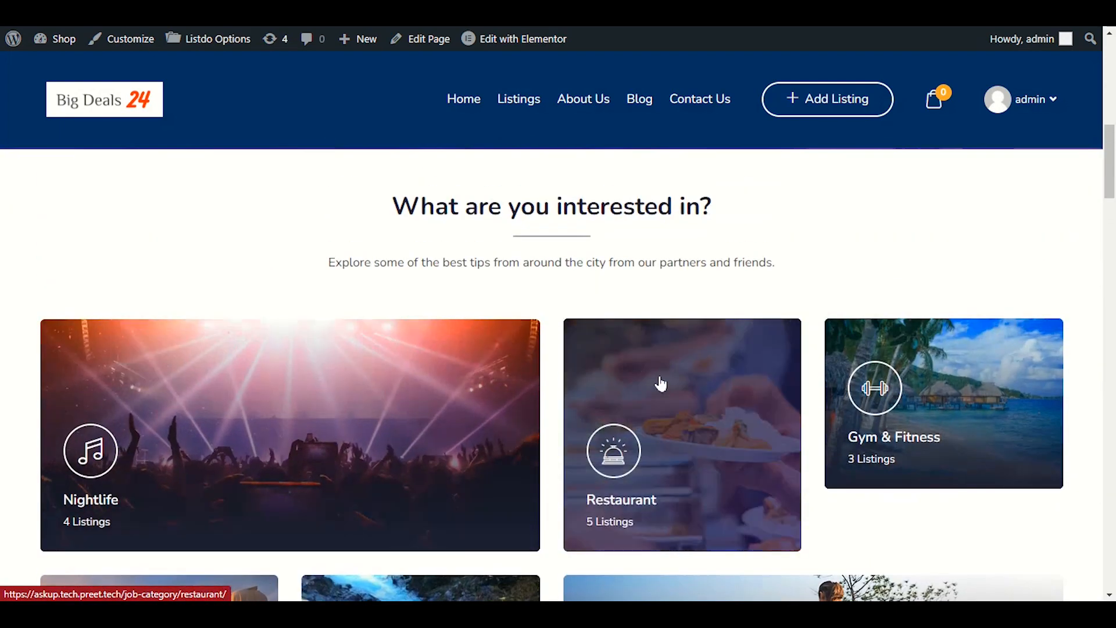
pyautogui.click(666, 400)
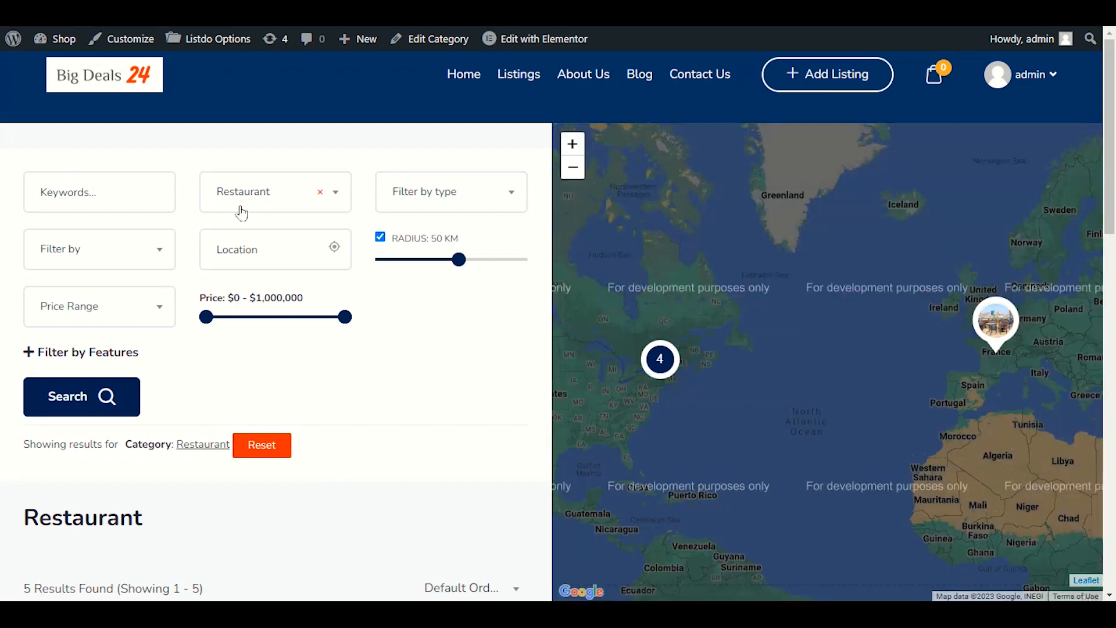
pyautogui.click(98, 251)
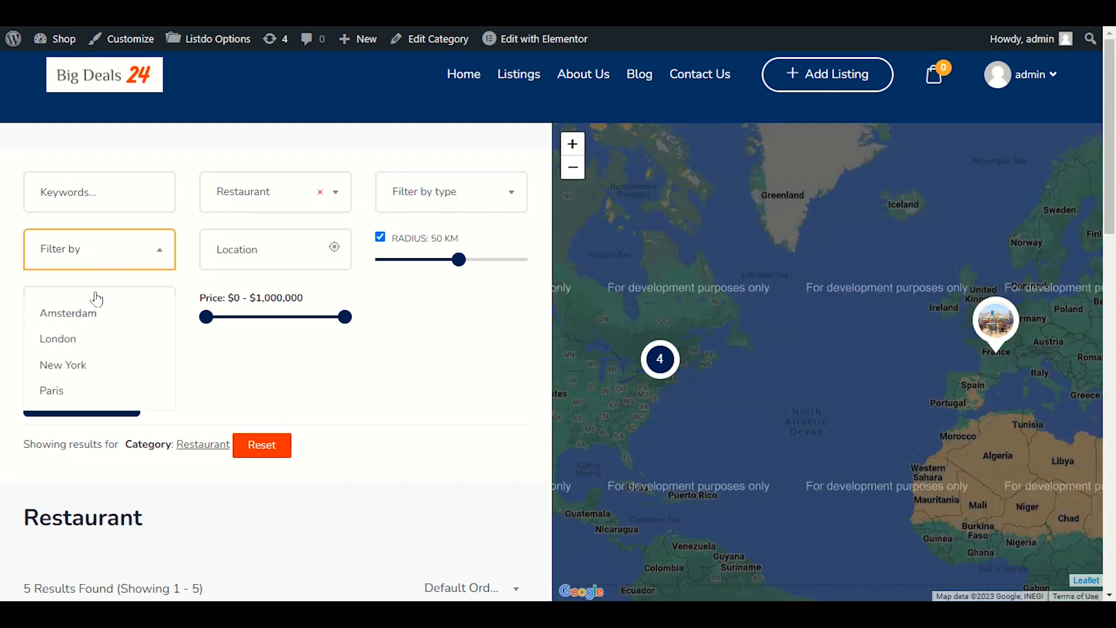
pyautogui.click(285, 255)
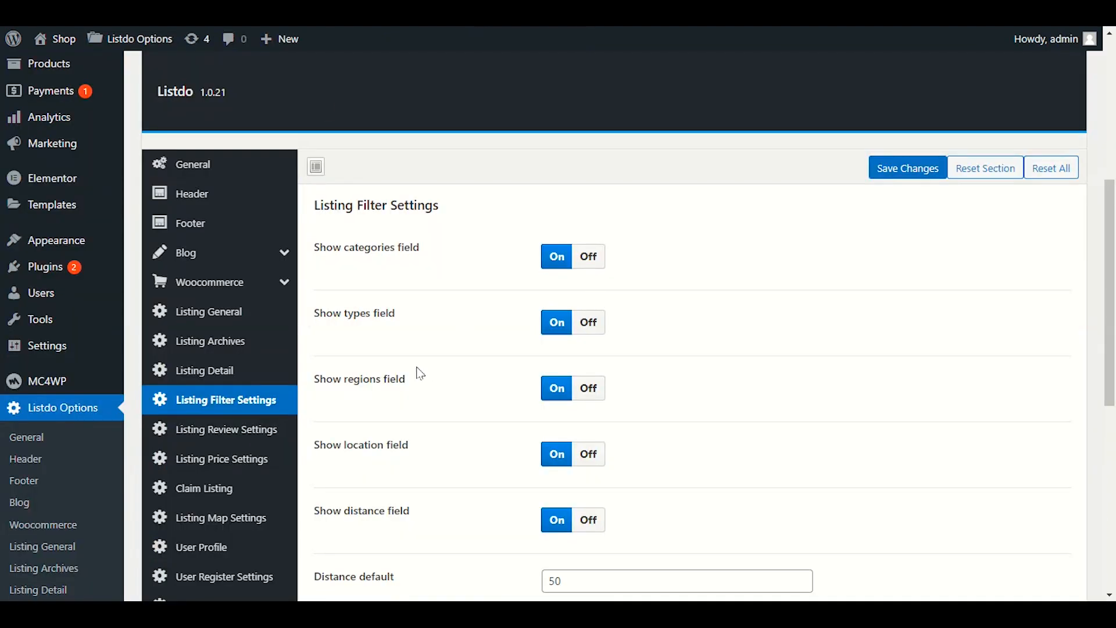
# - Turn off the regions field in the Listing Filter Settings, and switch the location field off and back on
pyautogui.click(591, 387)
pyautogui.click(600, 474)
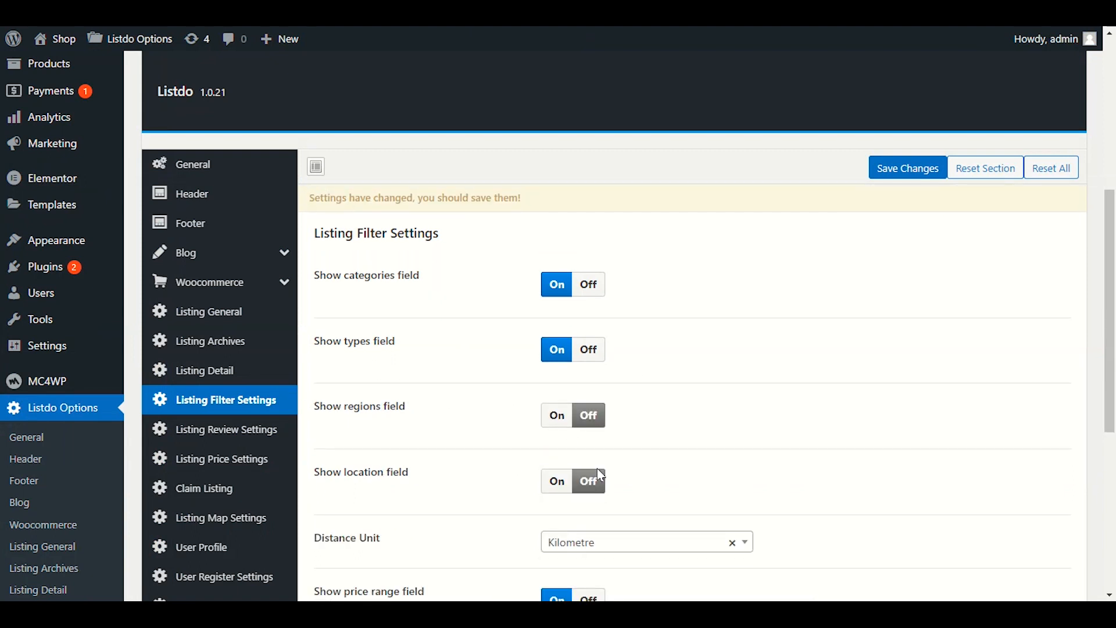
pyautogui.scroll(-2, 569, 482)
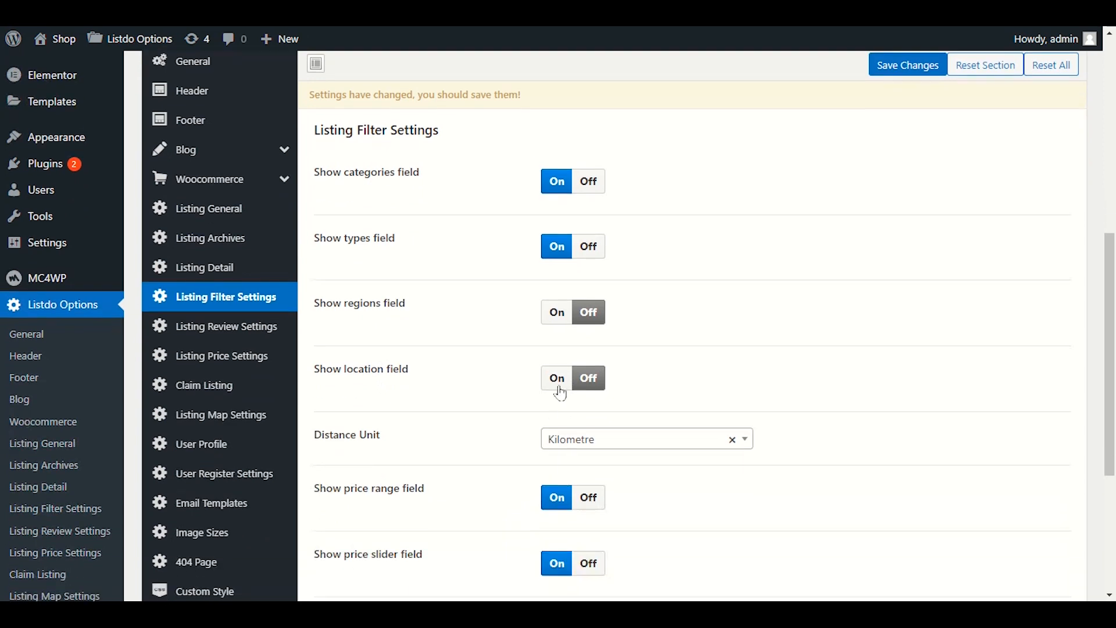
pyautogui.click(550, 379)
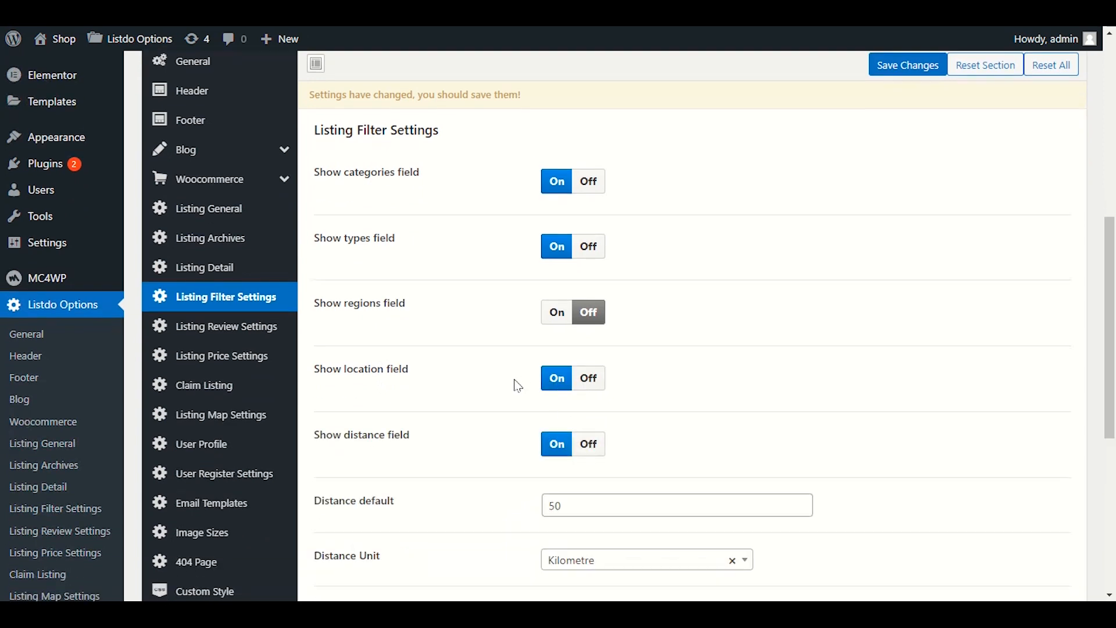
# - Compare the distance field settings with the radius filter on the Restaurant category page
pyautogui.scroll(-3, 516, 383)
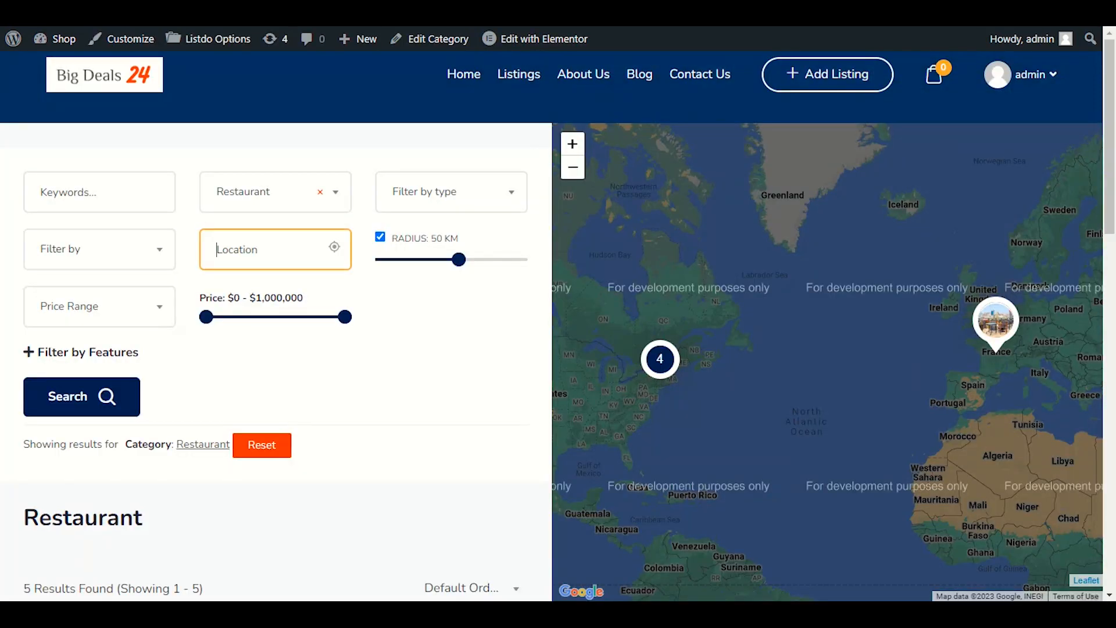
pyautogui.moveTo(458, 239); pyautogui.dragTo(438, 239)
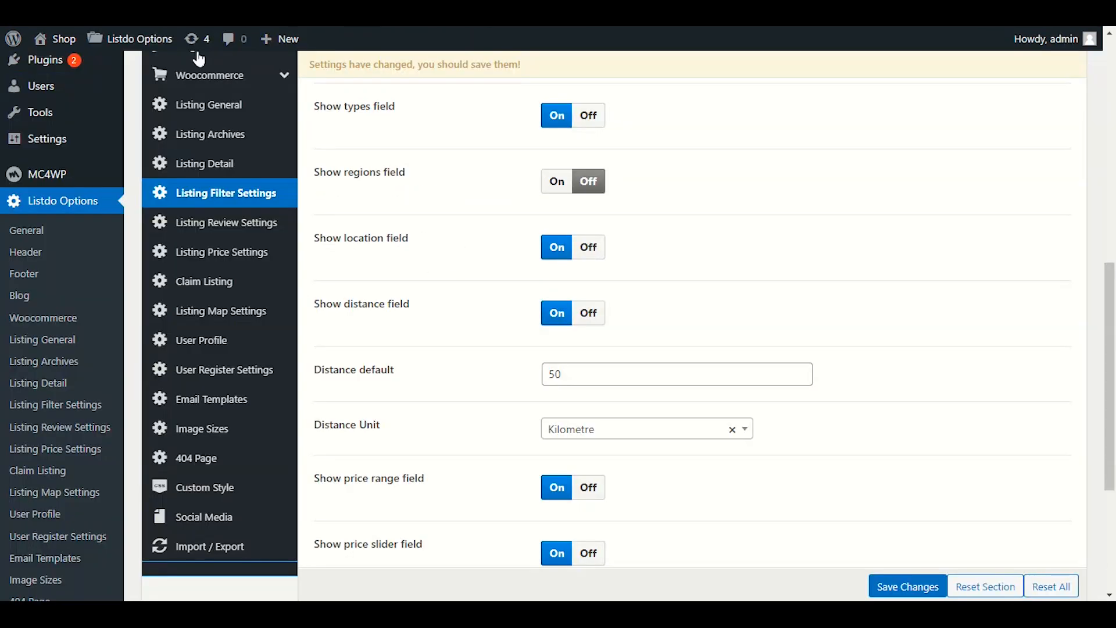
# - Compare the distance and price field settings with the Restaurant page's filters, trying maximum prices of about $472,457 and $568,755 on the slider
pyautogui.moveTo(567, 374); pyautogui.dragTo(514, 375)
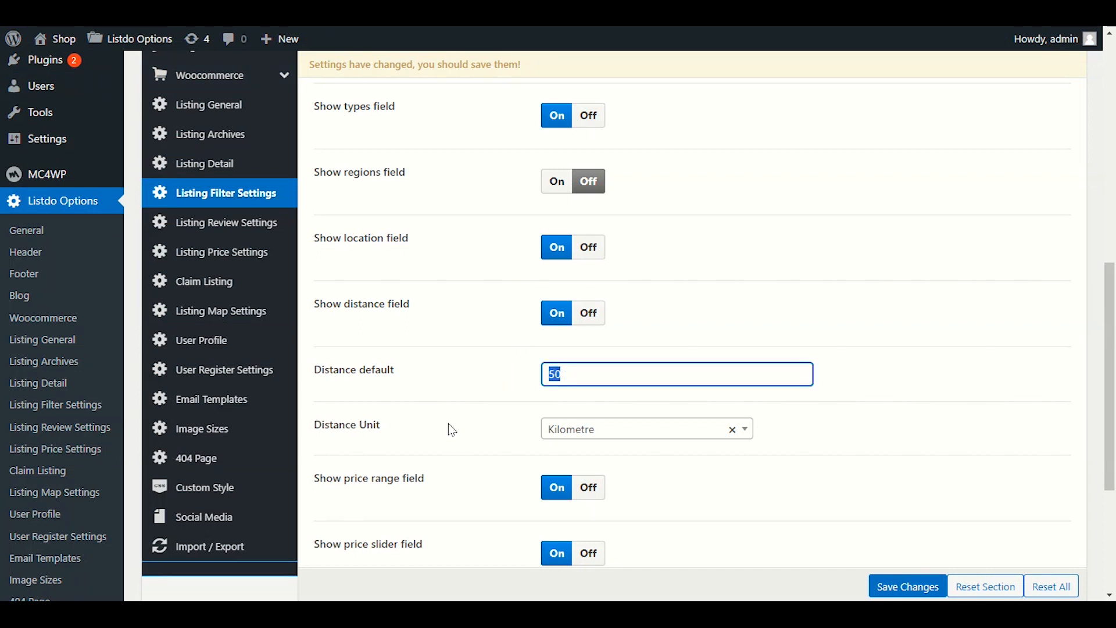
pyautogui.scroll(-2, 450, 429)
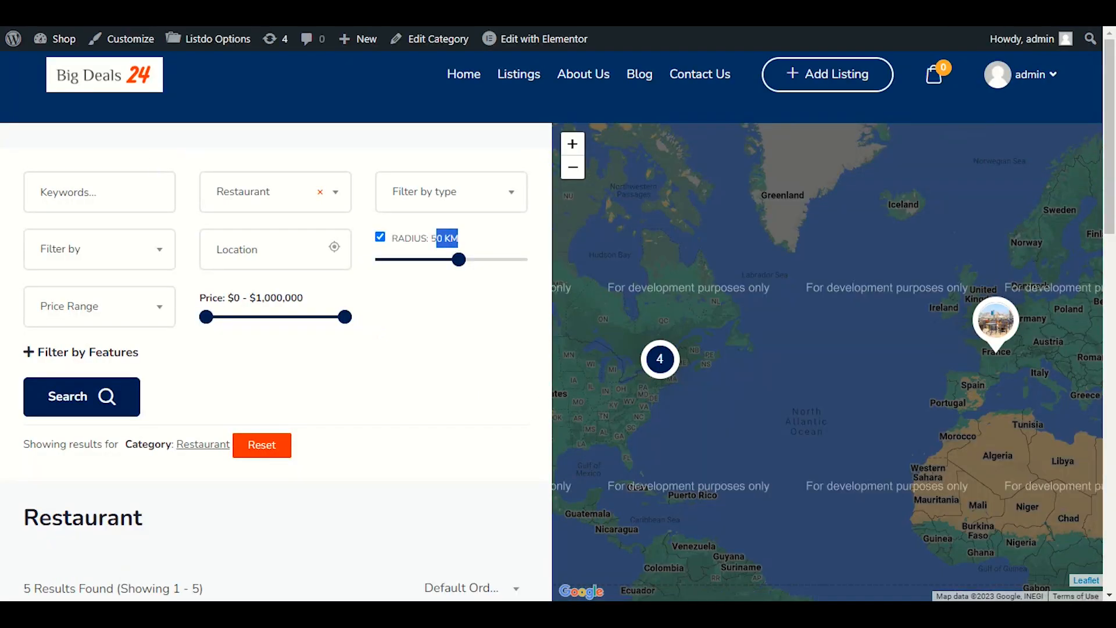
pyautogui.moveTo(344, 317); pyautogui.dragTo(276, 317)
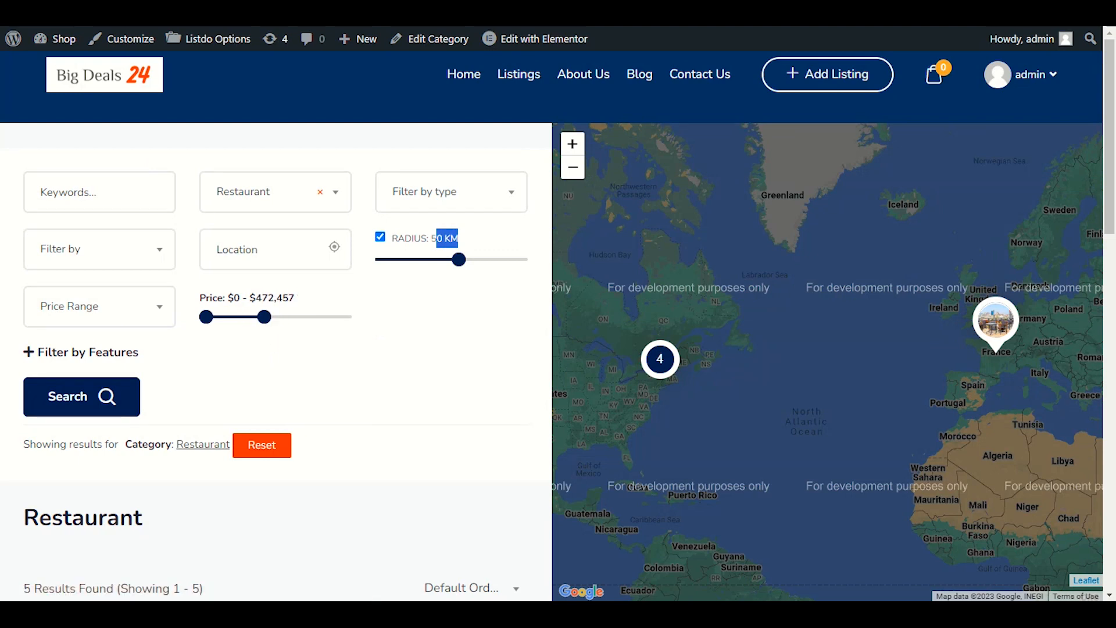
pyautogui.click(146, 12)
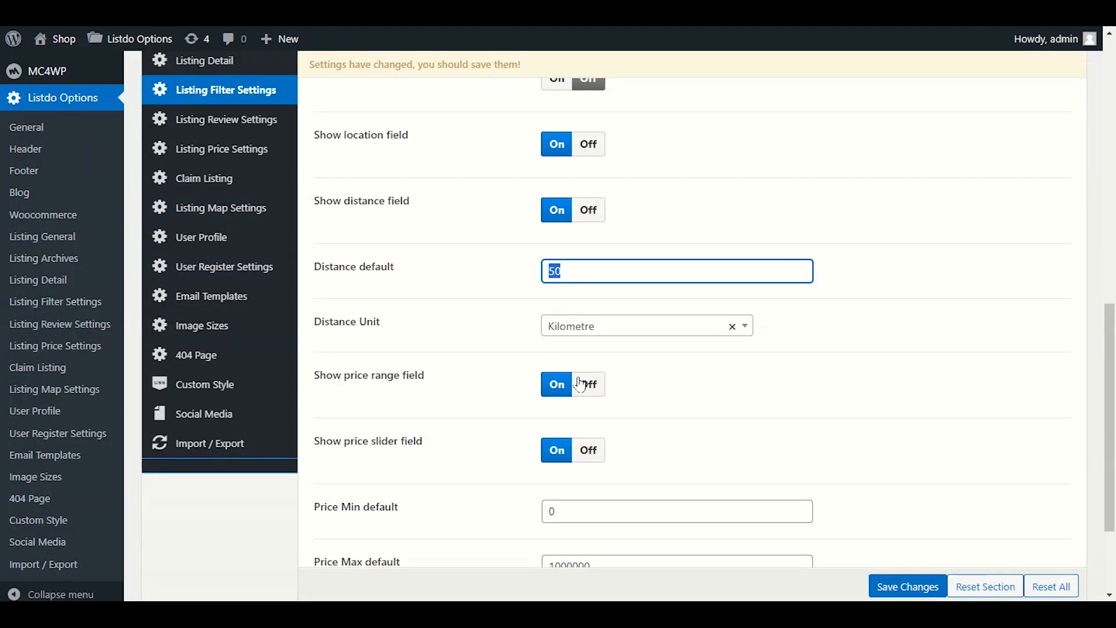
pyautogui.scroll(-2, 449, 402)
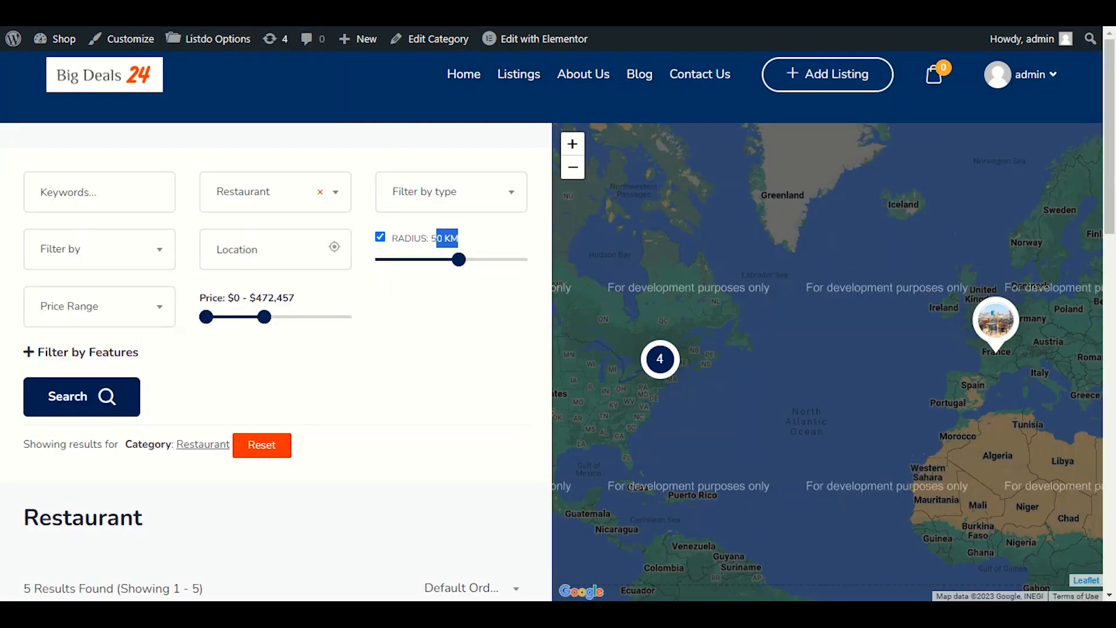
pyautogui.scroll(-3, 351, 376)
pyautogui.scroll(2, 353, 376)
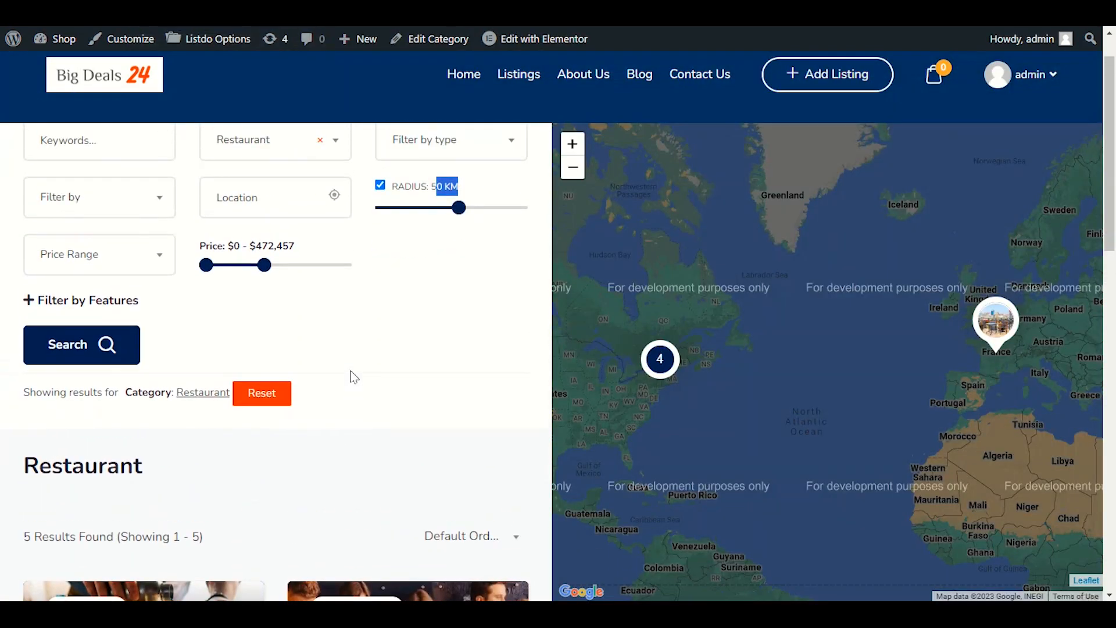
pyautogui.scroll(1, 349, 386)
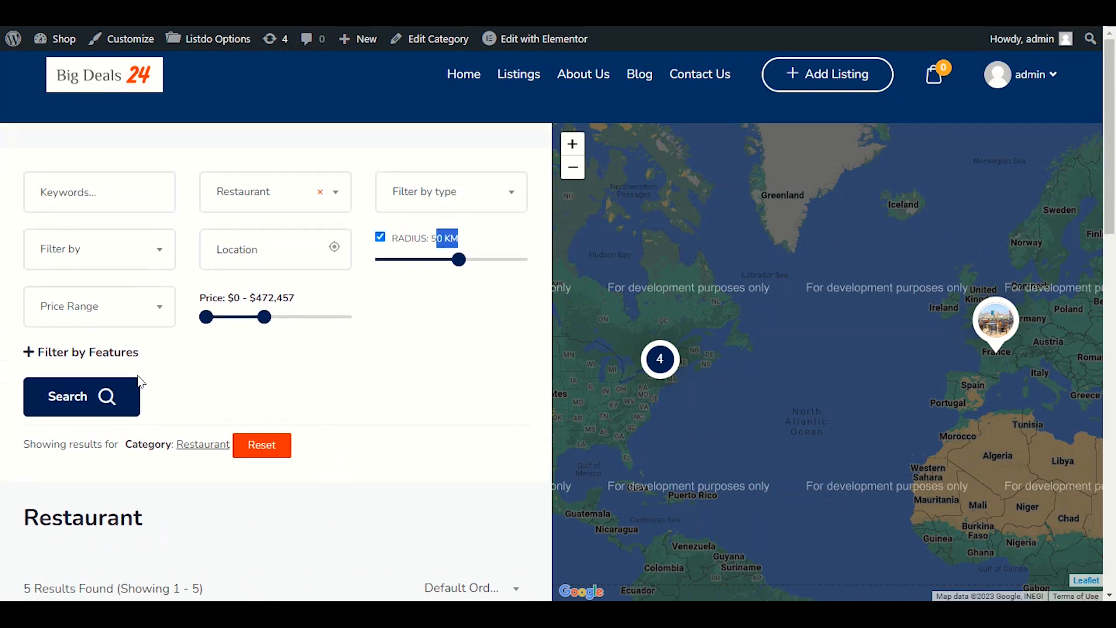
pyautogui.moveTo(265, 317); pyautogui.dragTo(291, 318)
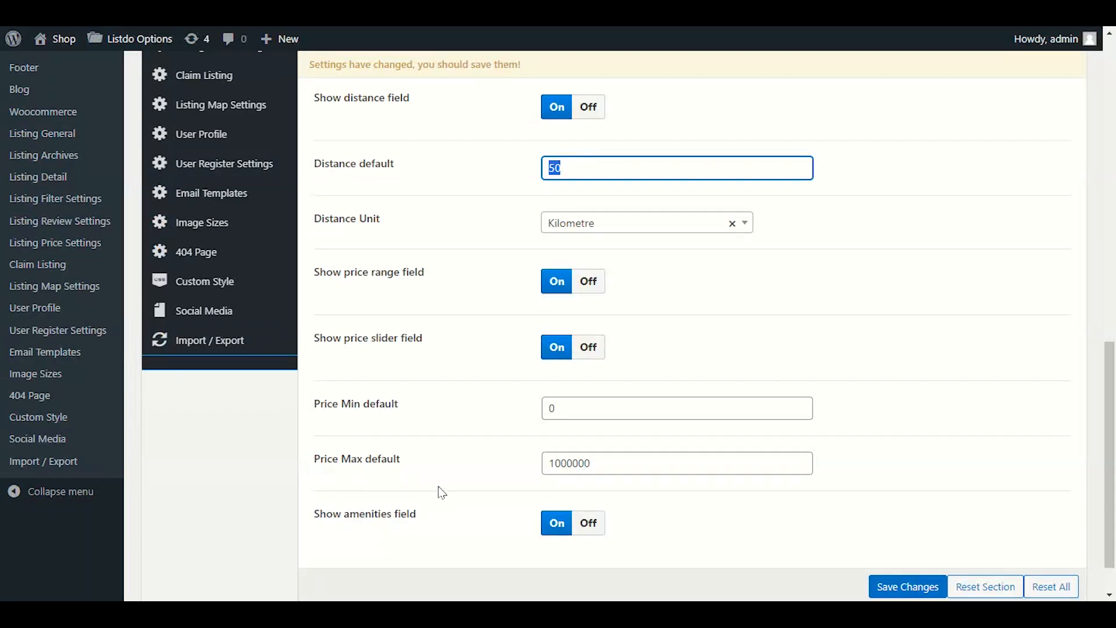
# - Compare the default price limits and amenities field setting with the Filter by Features option and listing results on the Restaurant page
pyautogui.scroll(-1, 441, 492)
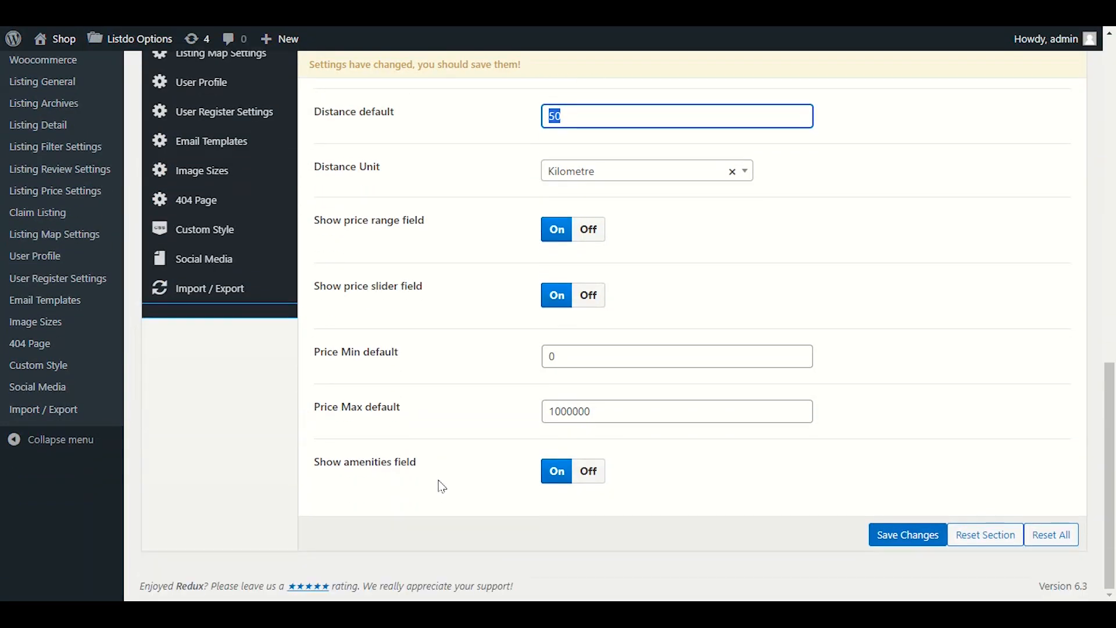
pyautogui.click(570, 352)
pyautogui.click(471, 362)
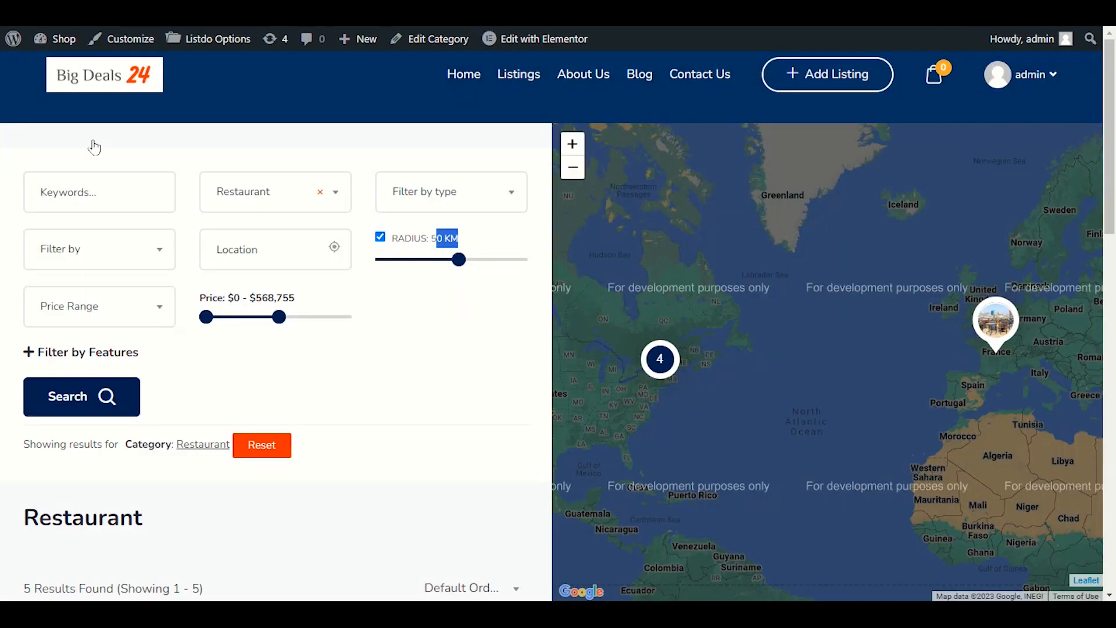
pyautogui.moveTo(168, 352); pyautogui.dragTo(1, 354)
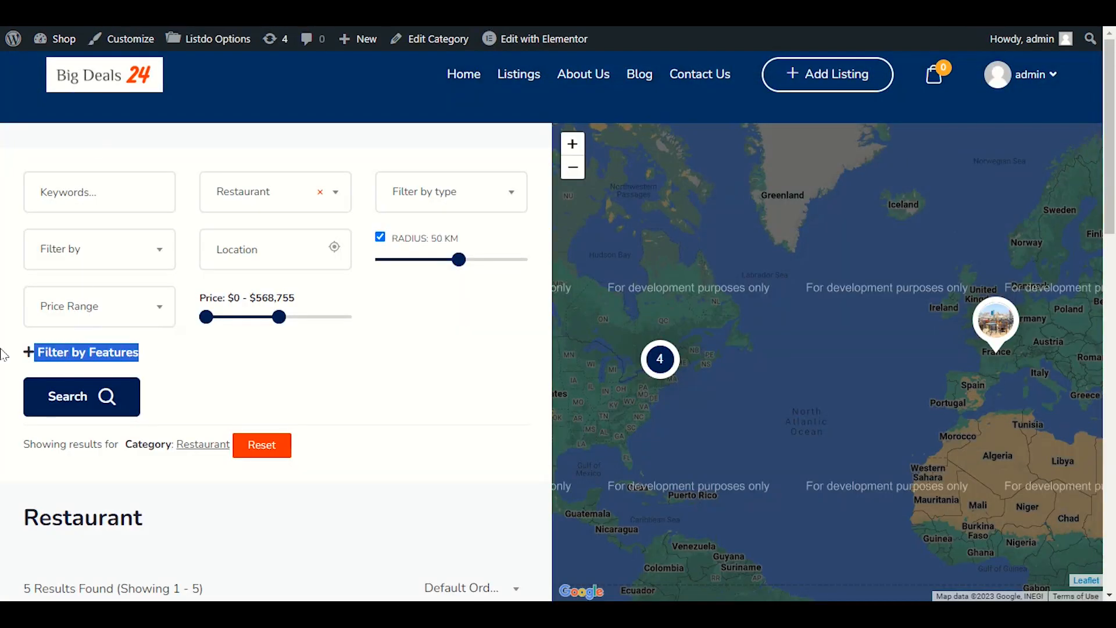
pyautogui.click(412, 402)
pyautogui.scroll(-3, 411, 402)
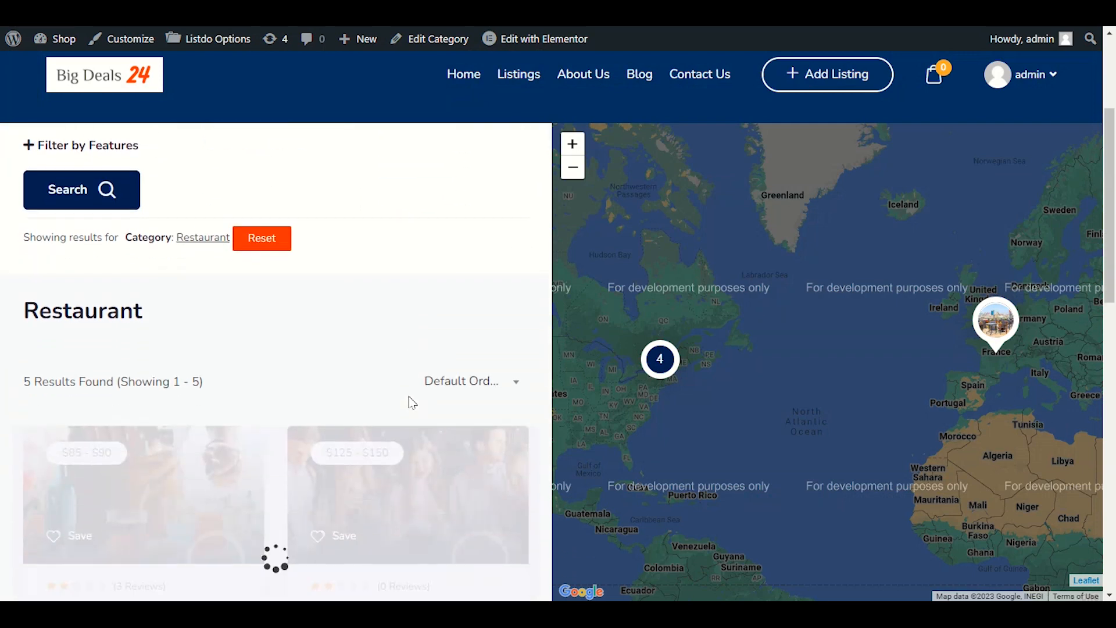
pyautogui.scroll(-3, 406, 398)
pyautogui.scroll(7, 398, 401)
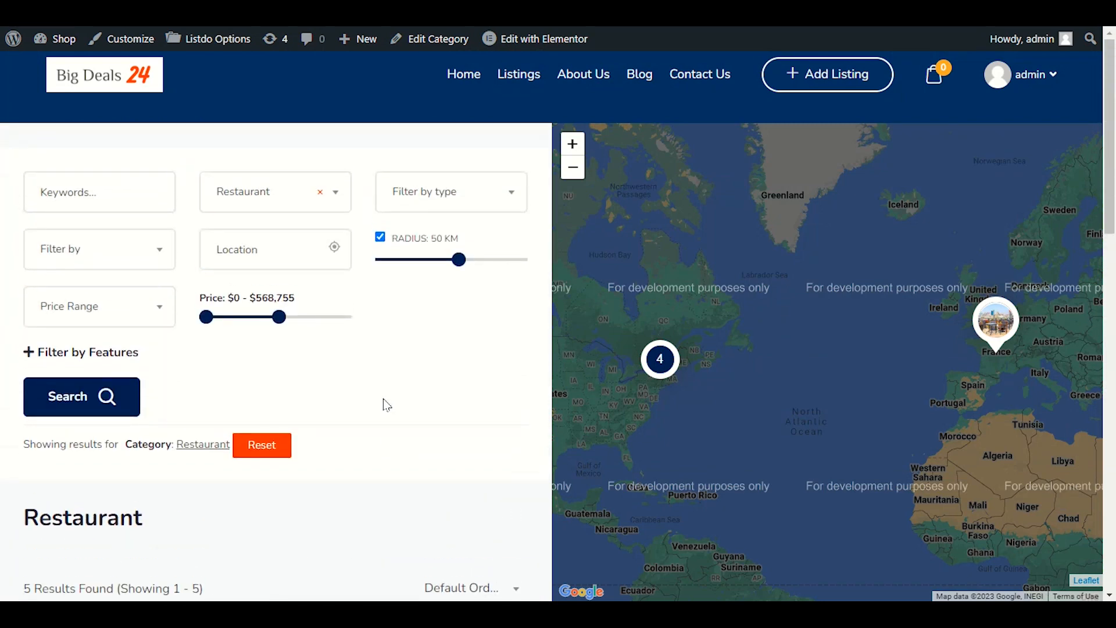
pyautogui.scroll(-6, 381, 407)
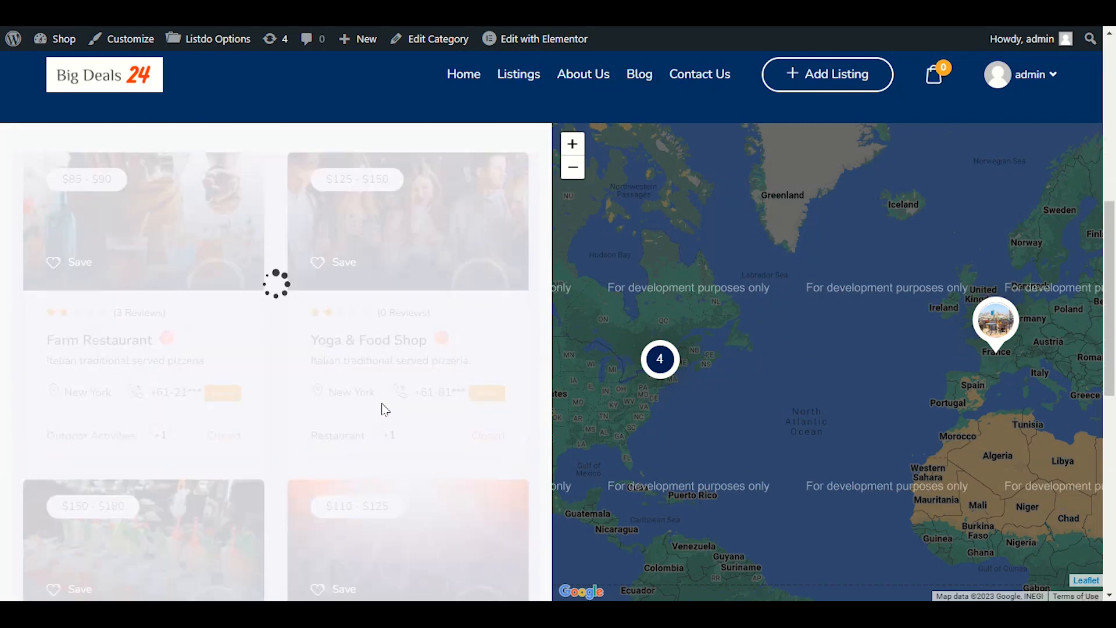
pyautogui.scroll(12, 361, 430)
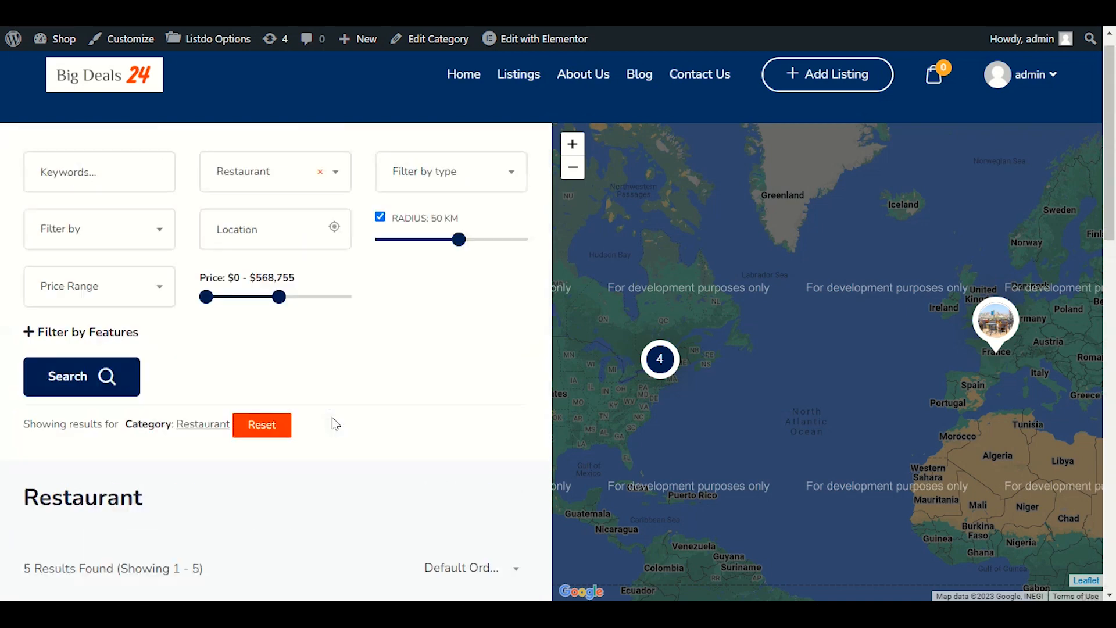
pyautogui.scroll(1, 335, 423)
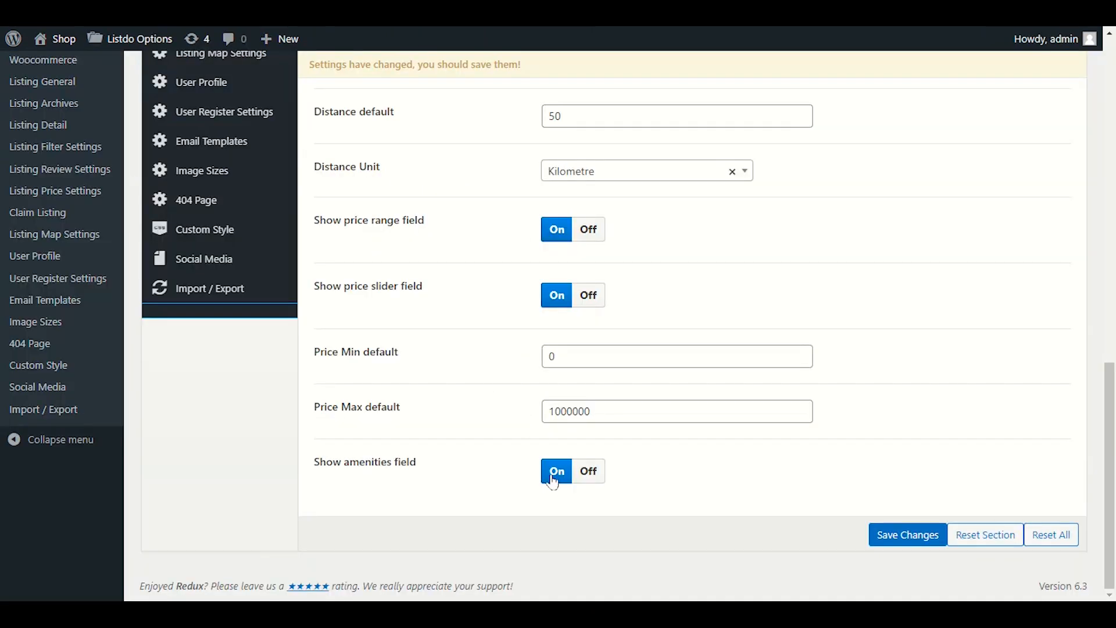
# - Turn the regions field back on in the Listing Filter Settings and save the changes
pyautogui.scroll(6, 553, 473)
pyautogui.scroll(5, 516, 479)
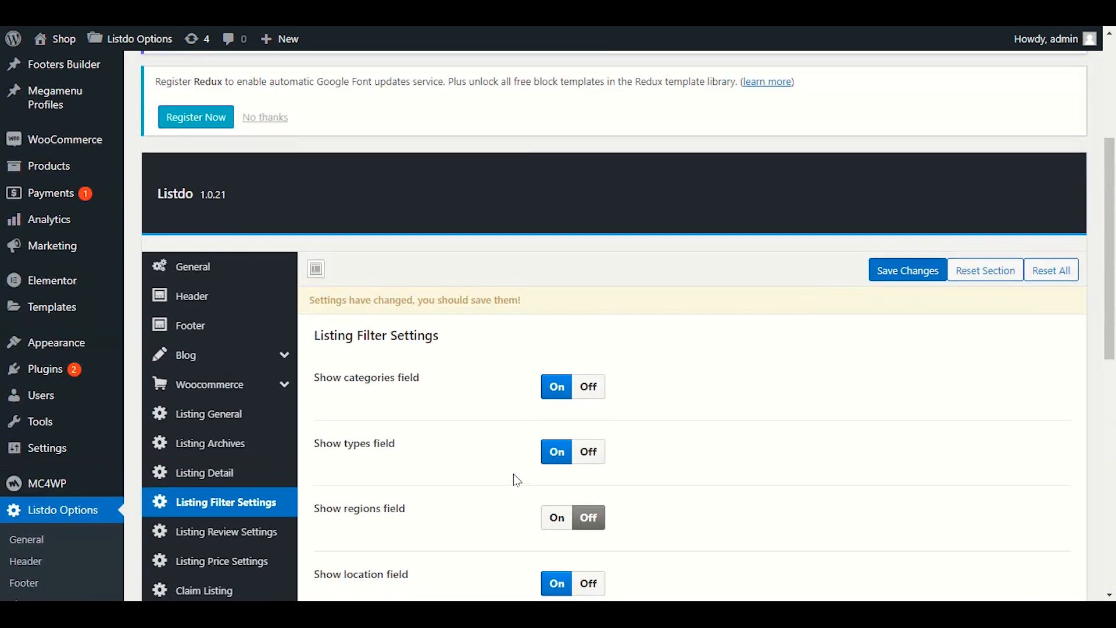
pyautogui.scroll(-4, 387, 343)
pyautogui.click(549, 313)
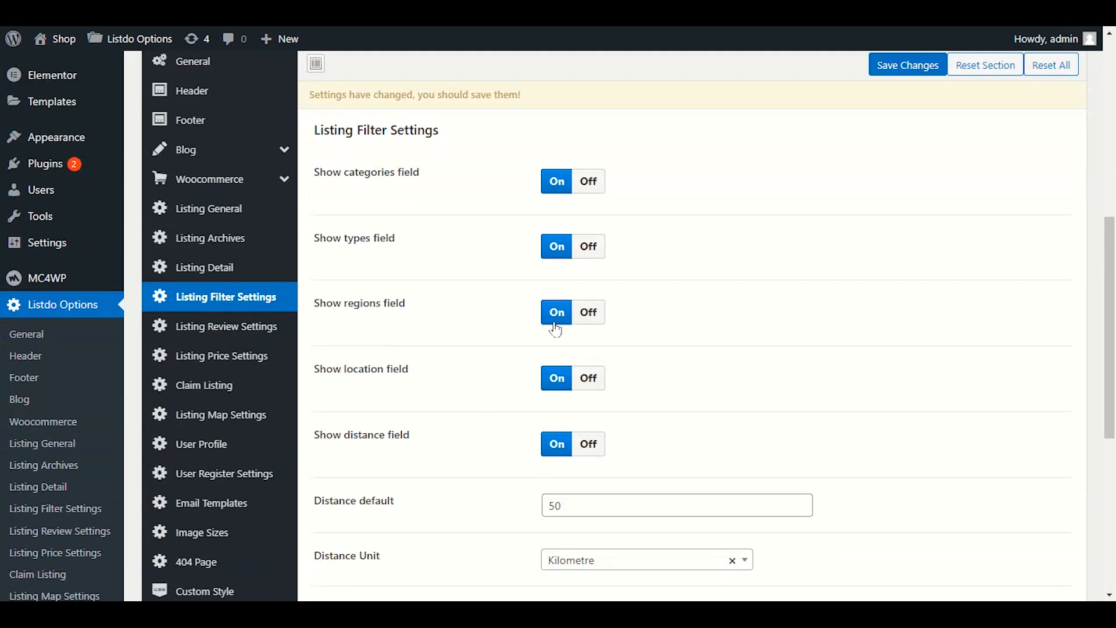
pyautogui.scroll(1, 407, 331)
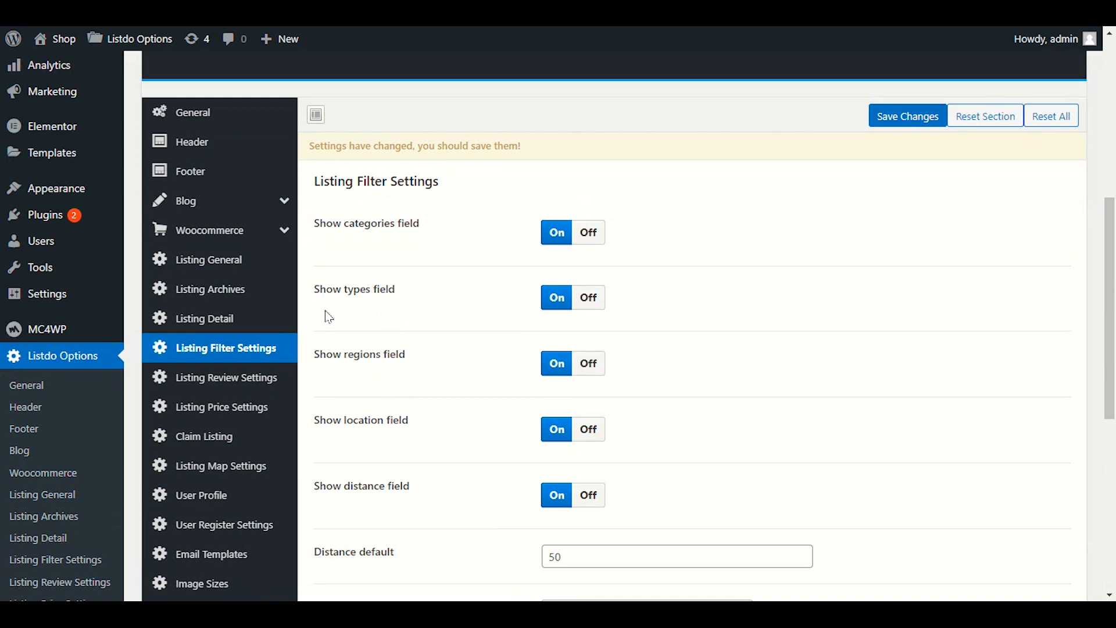
pyautogui.scroll(-3, 375, 290)
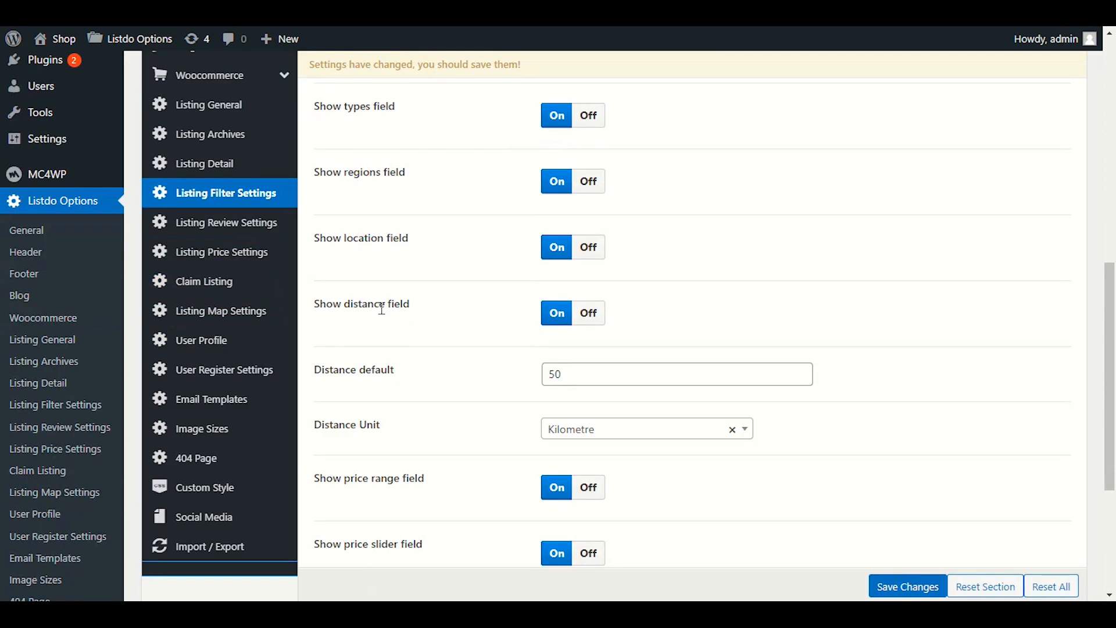
pyautogui.click(900, 585)
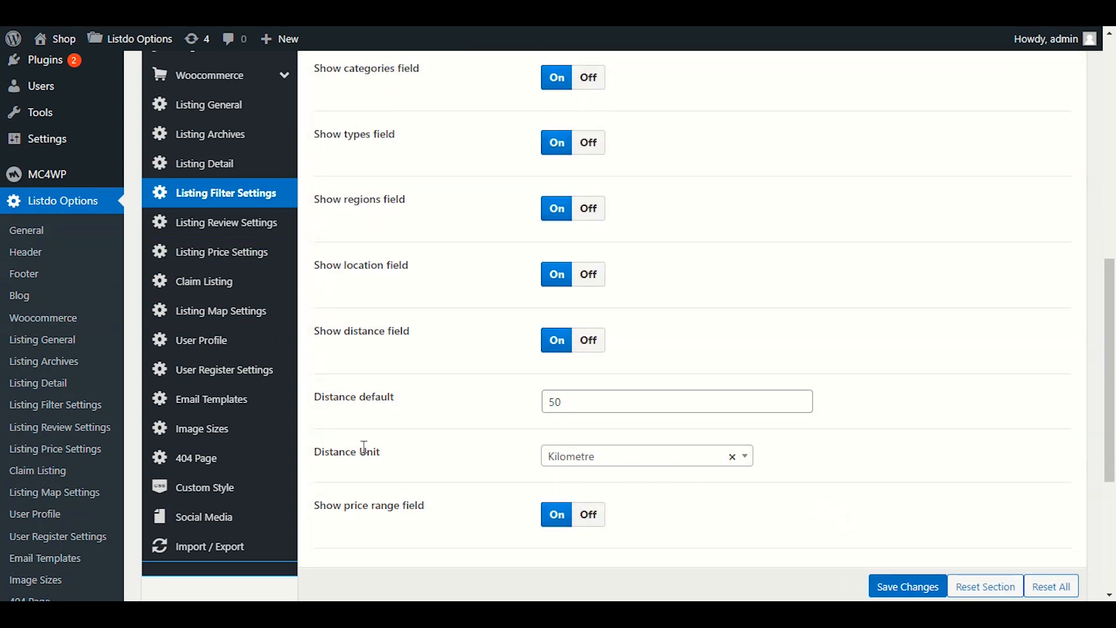
# - Check the available options for the Distance Unit setting without changing the selection
pyautogui.moveTo(397, 459); pyautogui.dragTo(309, 452)
pyautogui.click(642, 462)
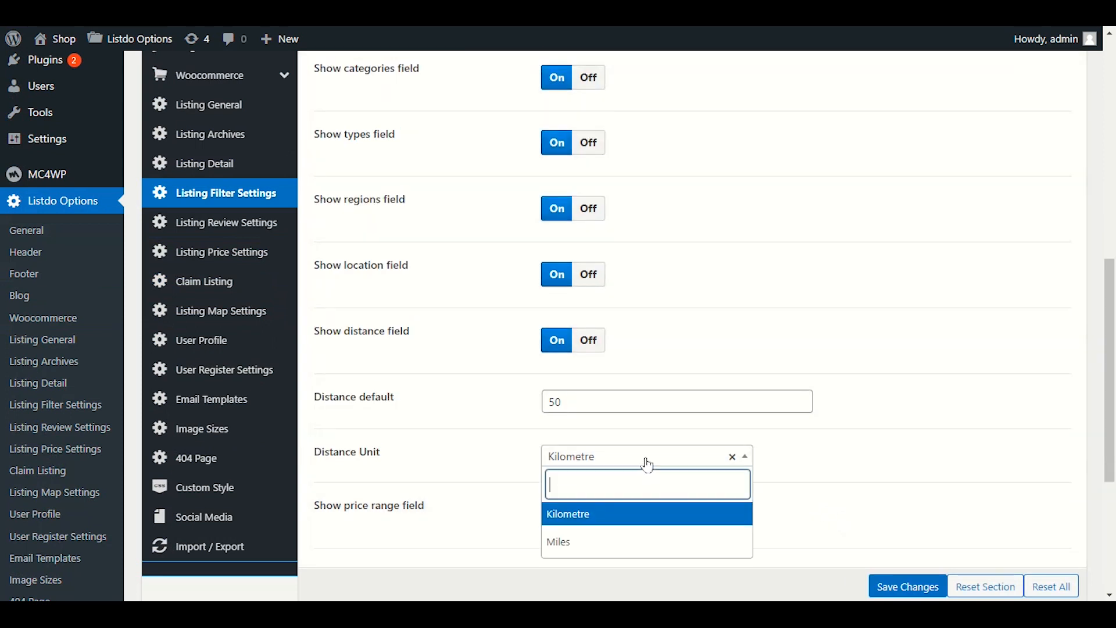
pyautogui.scroll(-1, 523, 493)
pyautogui.click(492, 445)
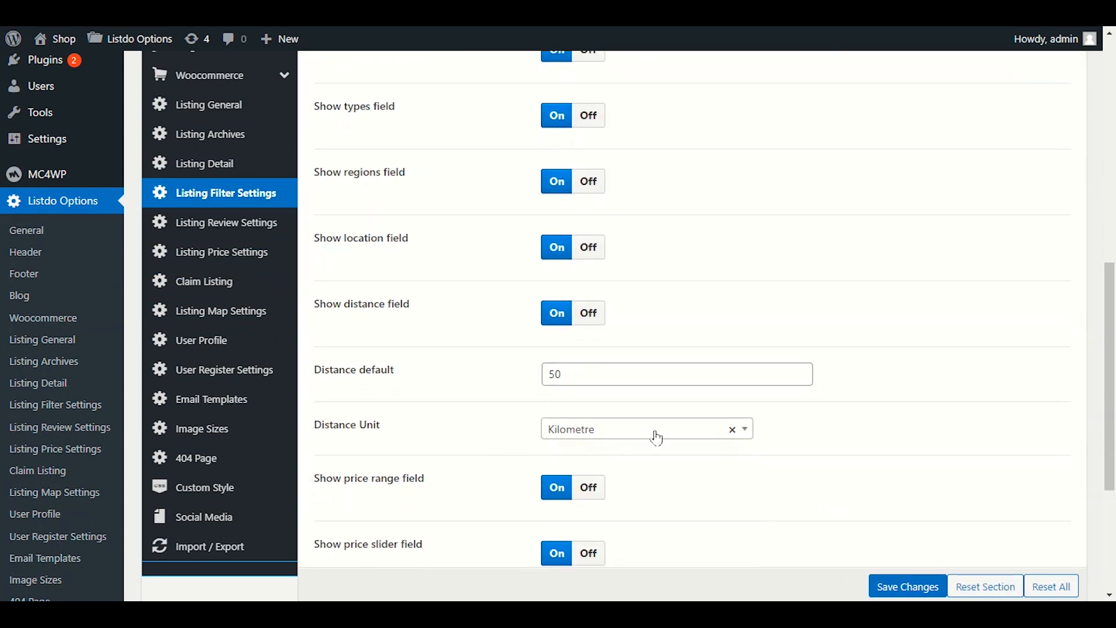
# - Compare the categories field setting with the category filter and results summary on the Restaurant page
pyautogui.scroll(4, 620, 480)
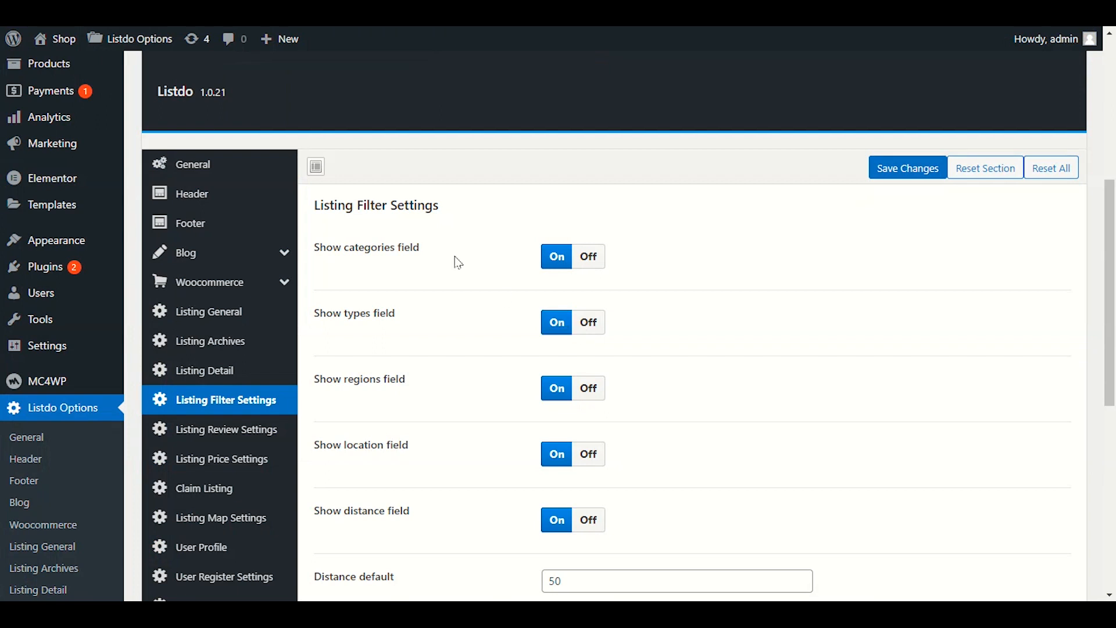
pyautogui.moveTo(438, 249); pyautogui.dragTo(311, 250)
pyautogui.click(324, 247)
pyautogui.moveTo(454, 260); pyautogui.dragTo(319, 241)
pyautogui.click(409, 260)
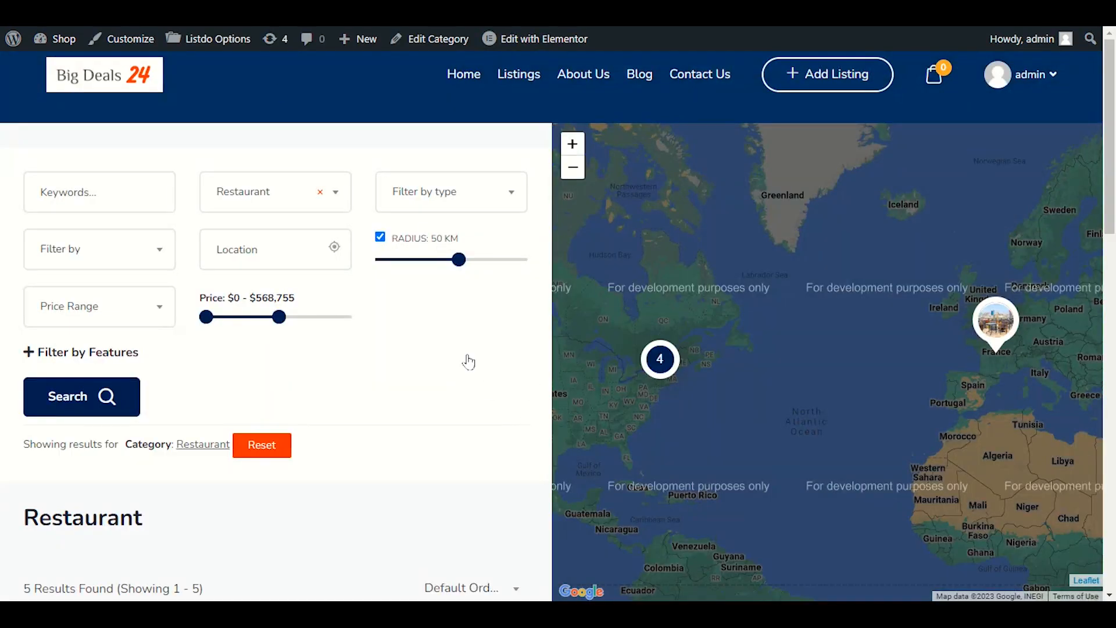
pyautogui.moveTo(61, 450); pyautogui.dragTo(339, 462)
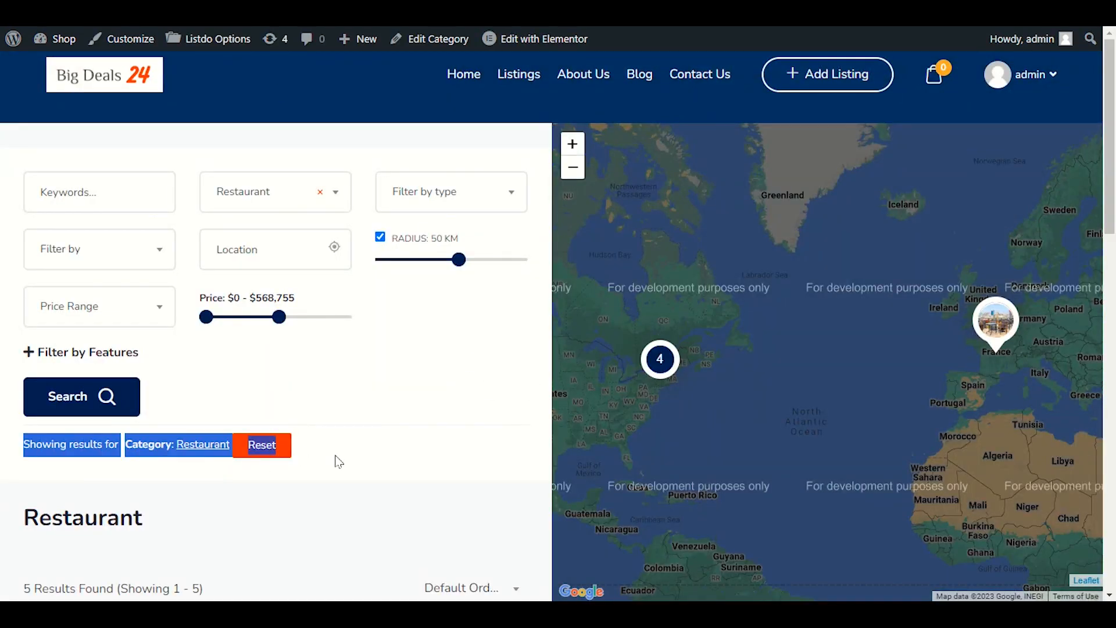
pyautogui.click(340, 461)
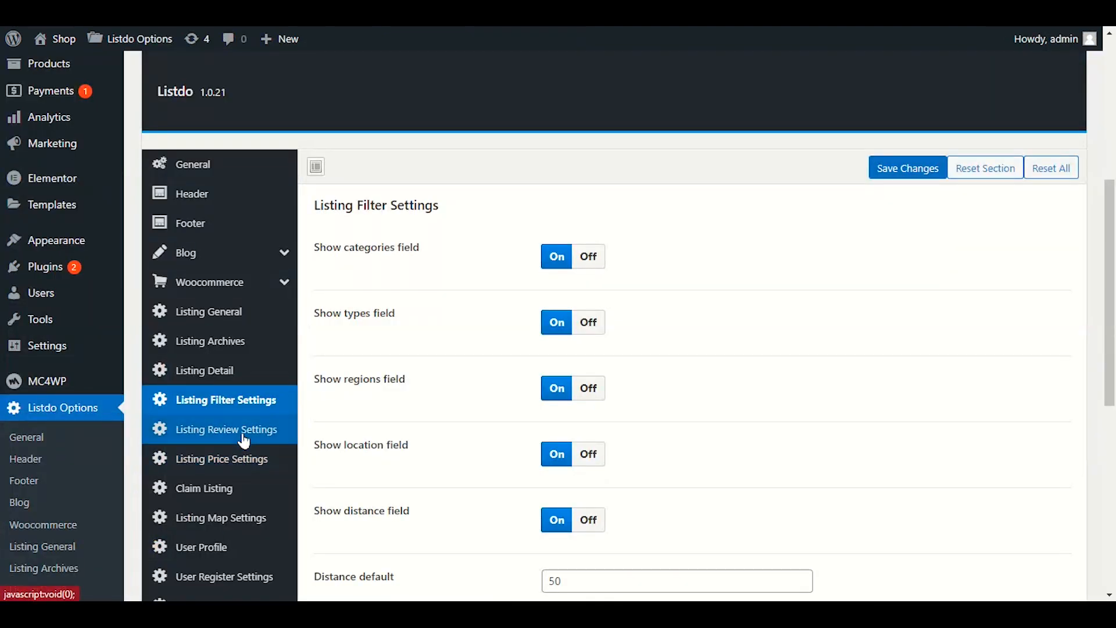
# - Open the Listing Review Settings, and open the Farm Restaurant listing from the home page to inspect its star rating and reviews
pyautogui.click(243, 433)
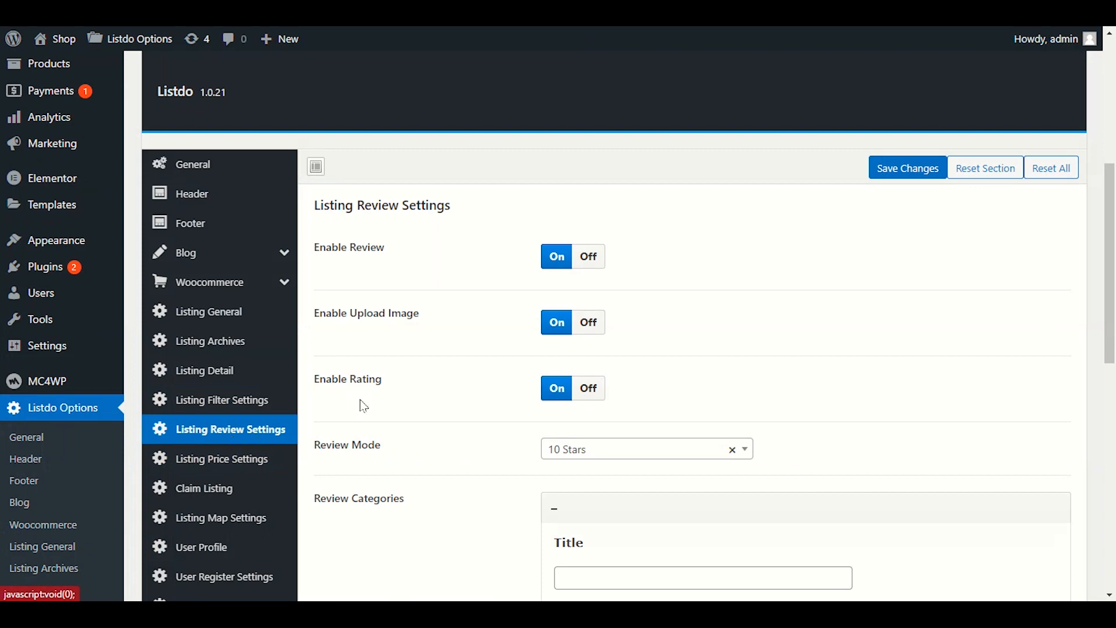
pyautogui.scroll(-3, 365, 405)
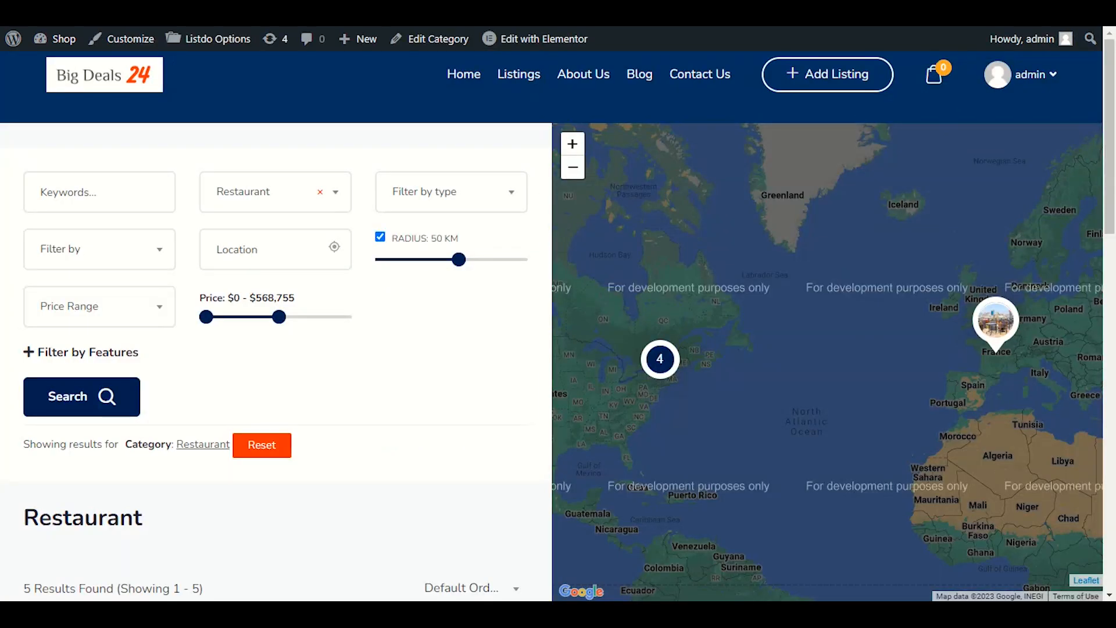
pyautogui.click(125, 76)
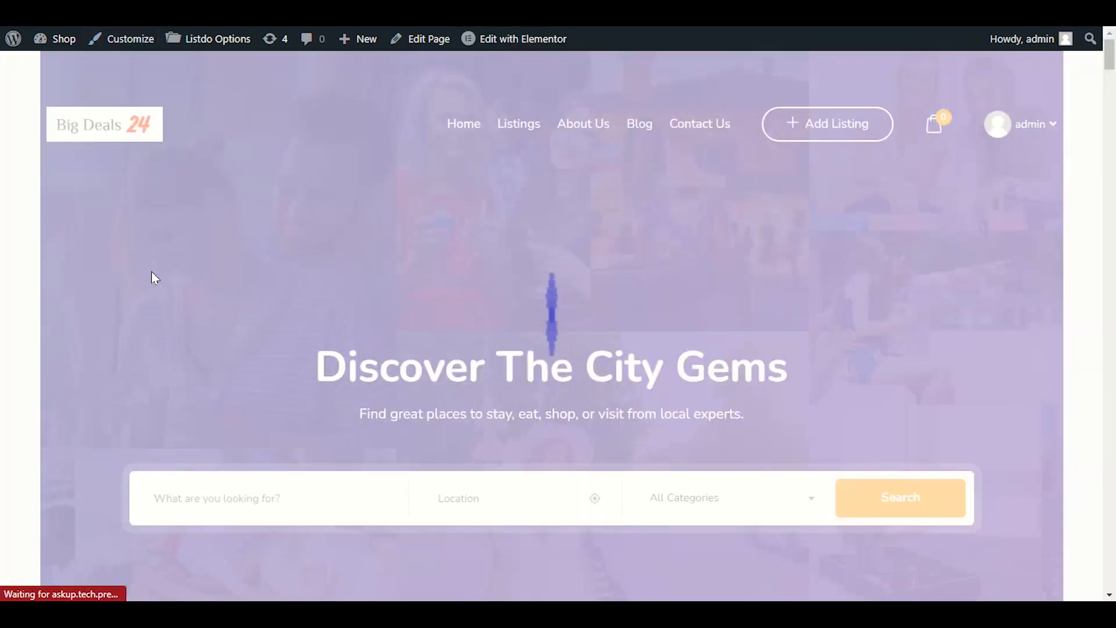
pyautogui.scroll(-10, 137, 243)
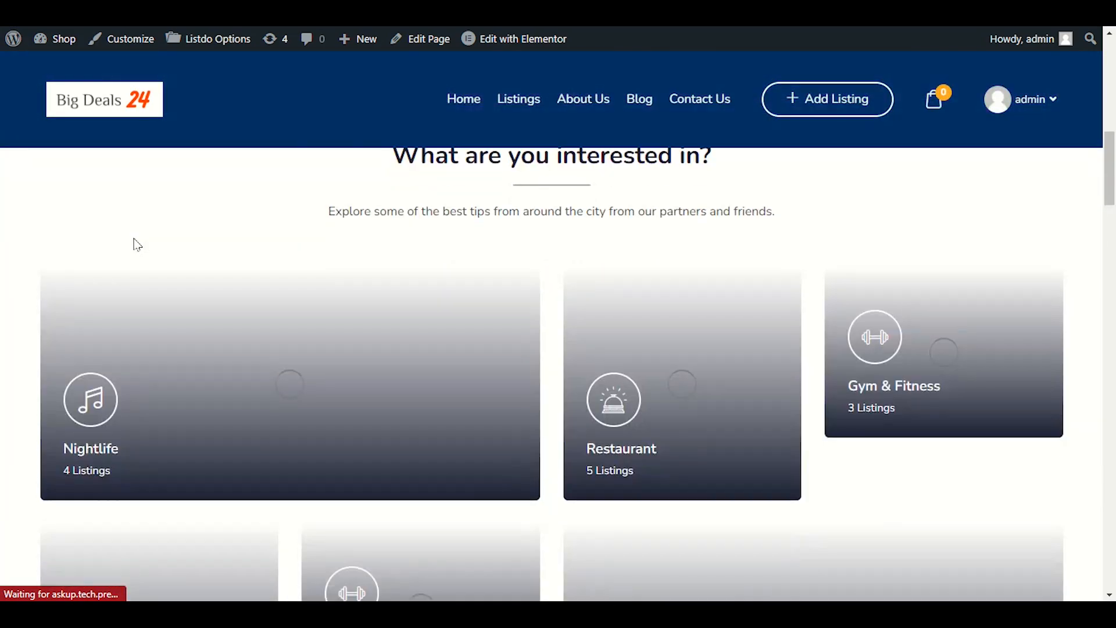
pyautogui.scroll(-4, 136, 243)
pyautogui.scroll(-10, 137, 247)
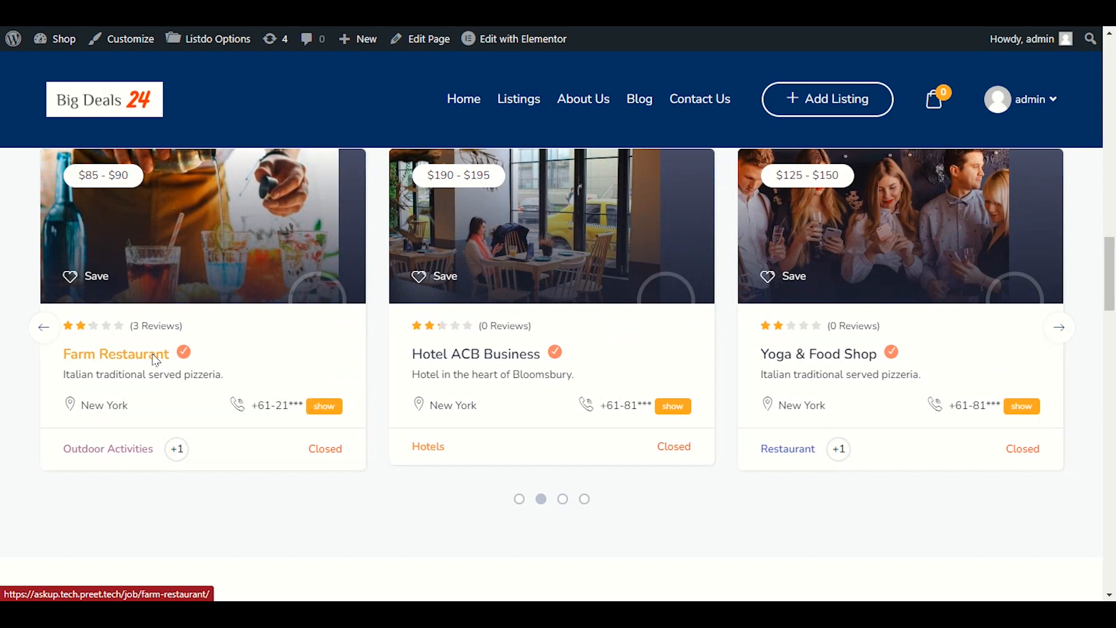
pyautogui.click(156, 360)
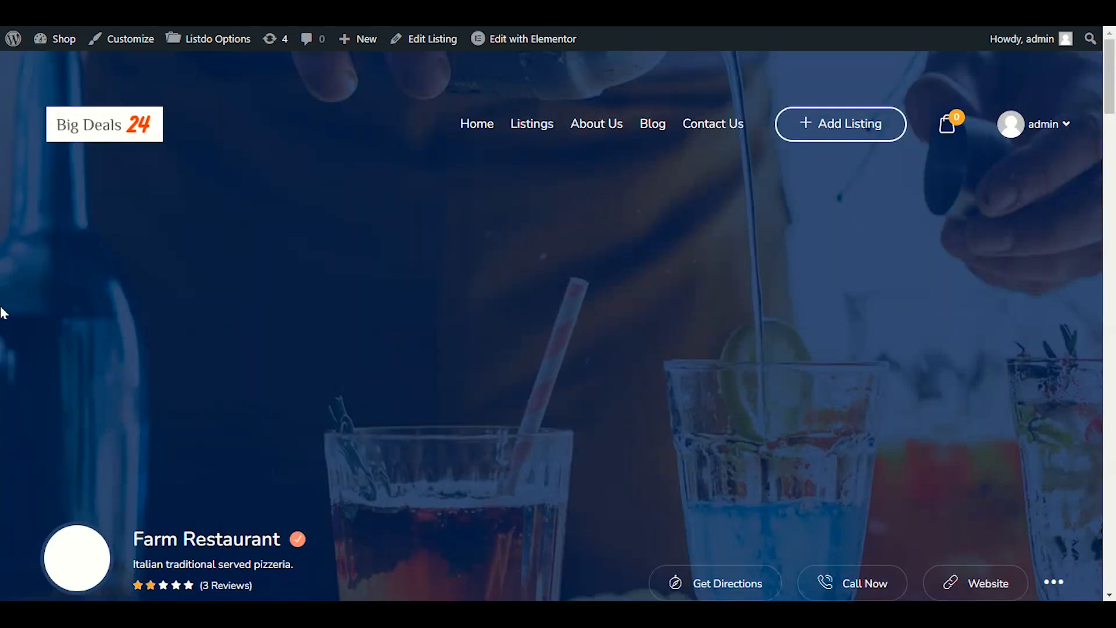
pyautogui.scroll(-3, 5, 313)
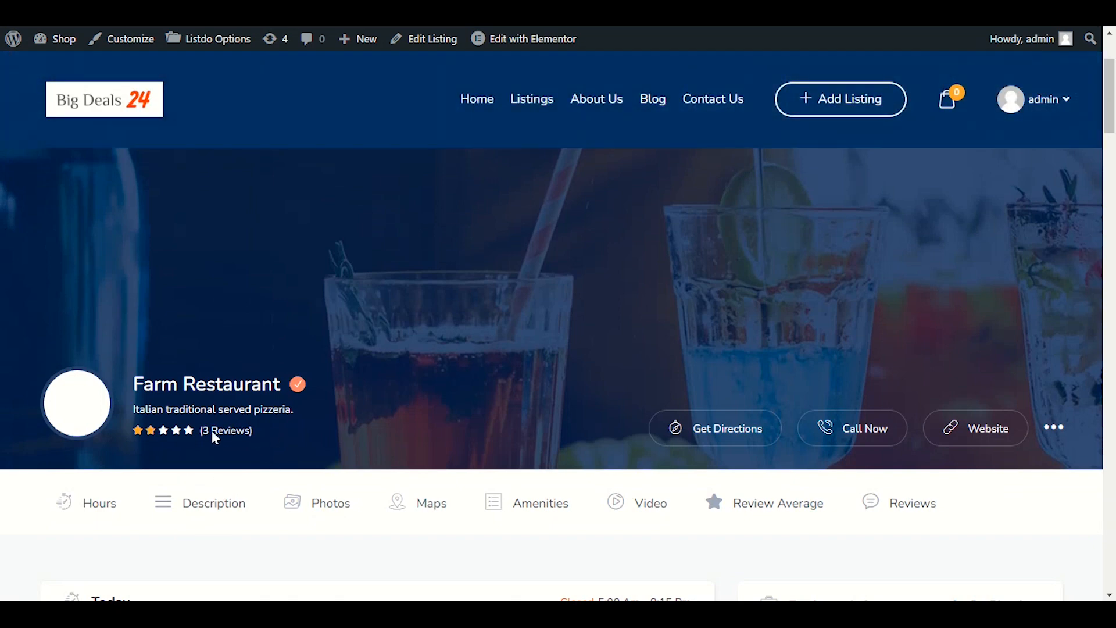
pyautogui.moveTo(212, 432); pyautogui.dragTo(143, 431)
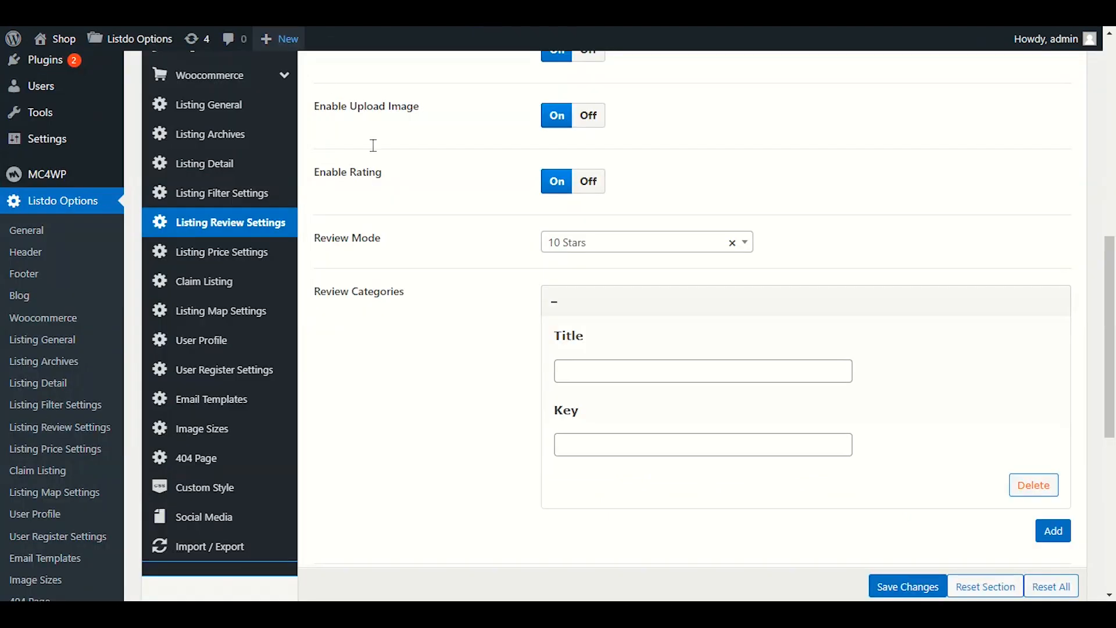
# - Switch the Enable Review option off and back on in the Listing Review Settings
pyautogui.scroll(2, 412, 331)
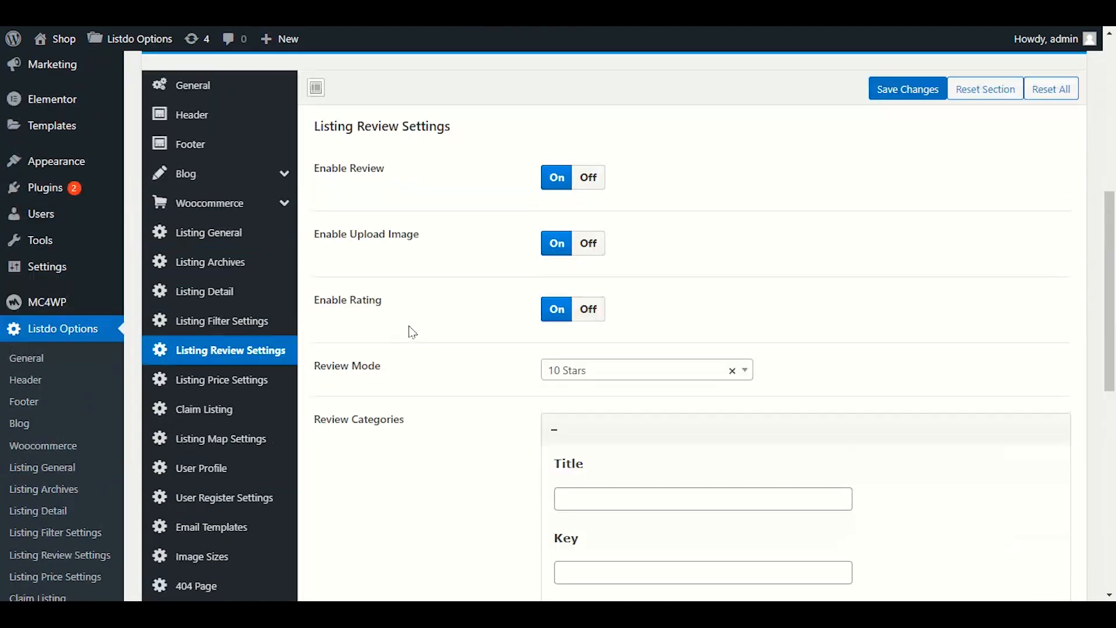
pyautogui.scroll(1, 412, 331)
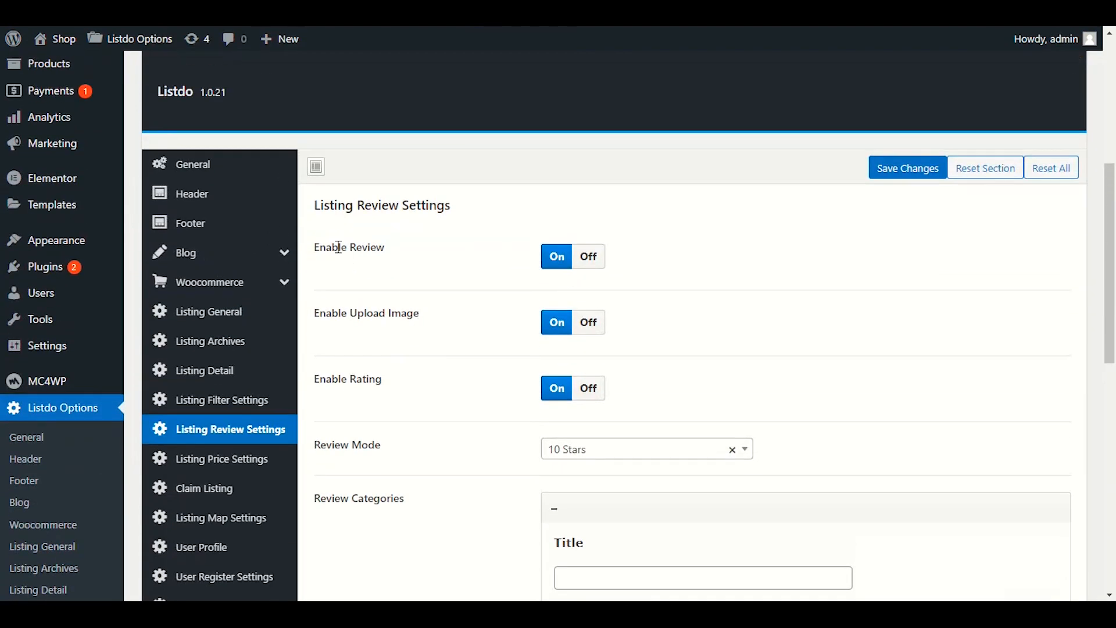
pyautogui.click(586, 258)
pyautogui.click(556, 287)
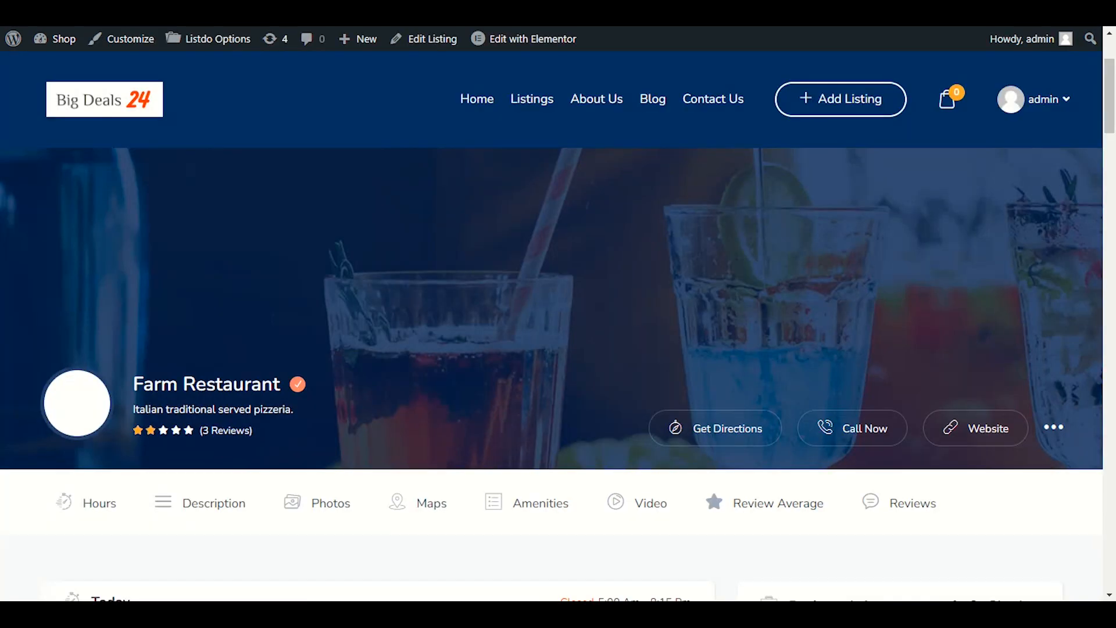
# - Examine the reviews, rating average and Add Review & Rate form with its image upload area on the Farm Restaurant listing
pyautogui.scroll(-3, 169, 349)
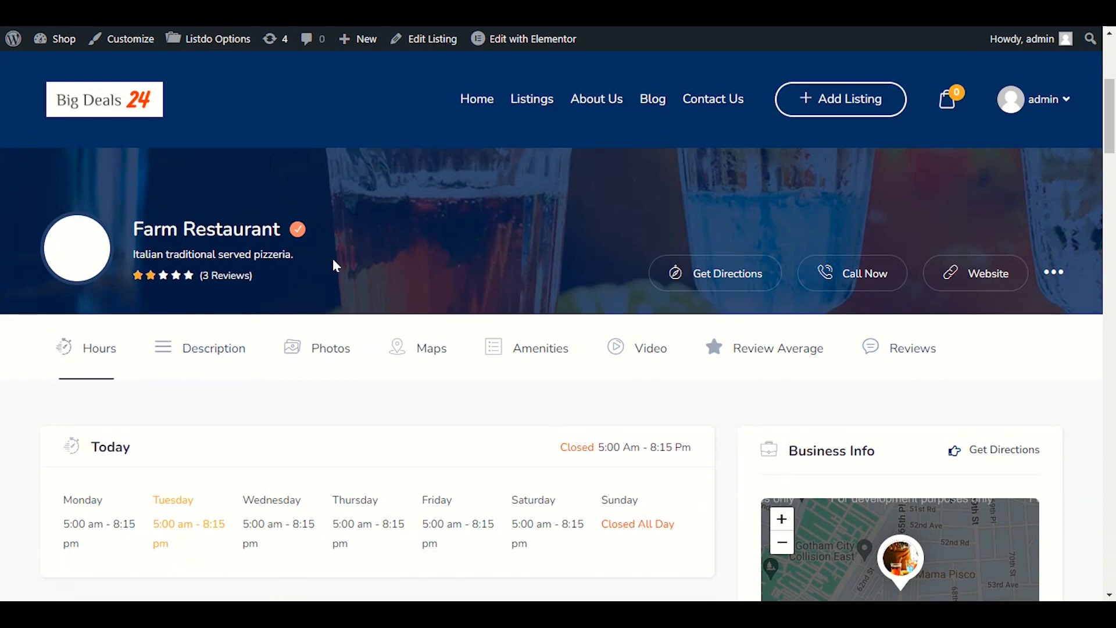
pyautogui.click(903, 361)
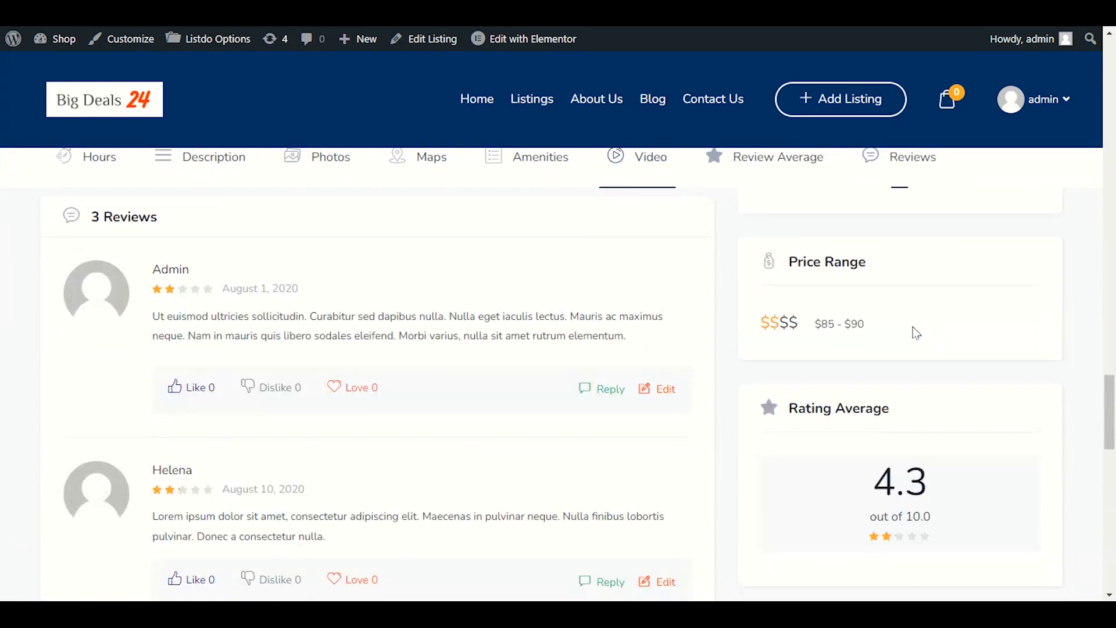
pyautogui.scroll(3, 446, 426)
pyautogui.scroll(3, 444, 422)
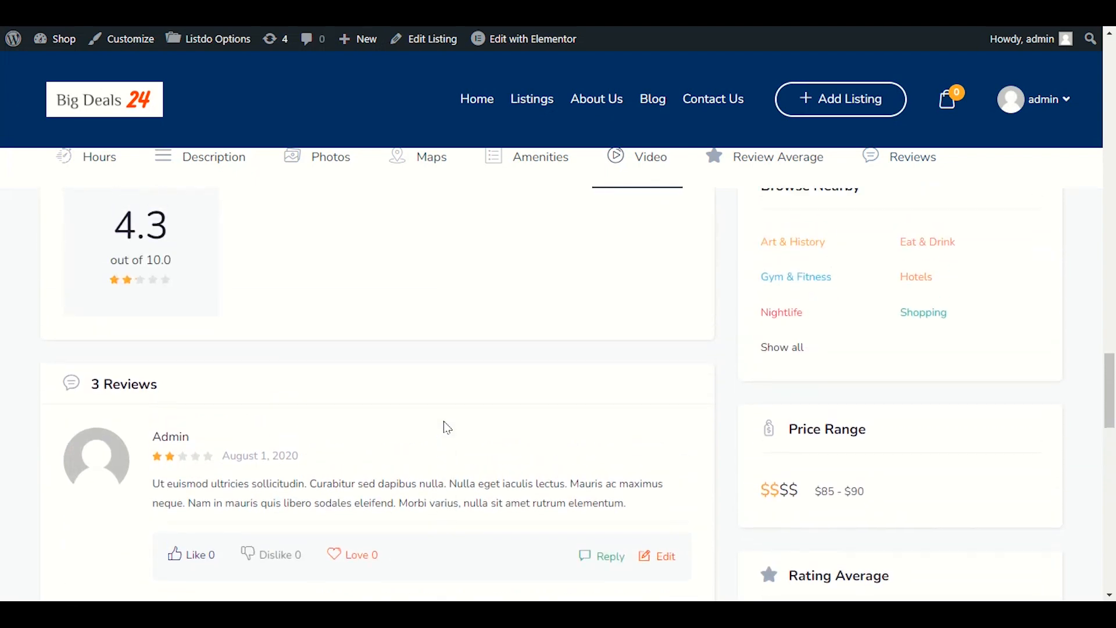
pyautogui.scroll(-4, 444, 422)
pyautogui.scroll(-12, 444, 421)
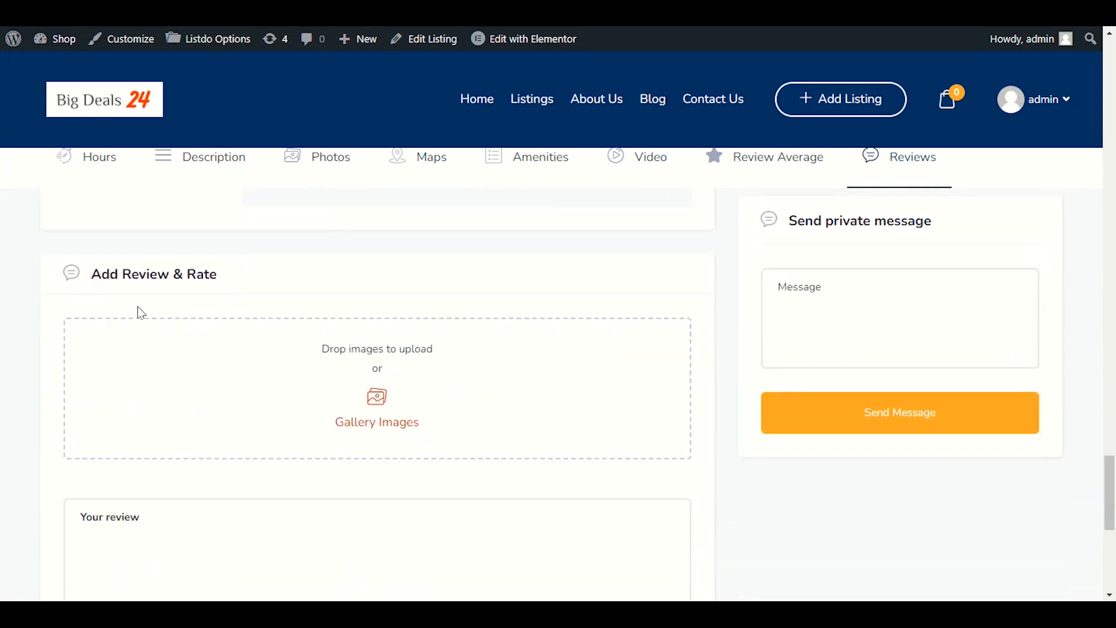
pyautogui.moveTo(101, 274); pyautogui.dragTo(243, 287)
pyautogui.click(242, 287)
pyautogui.scroll(-3, 239, 291)
pyautogui.scroll(2, 291, 336)
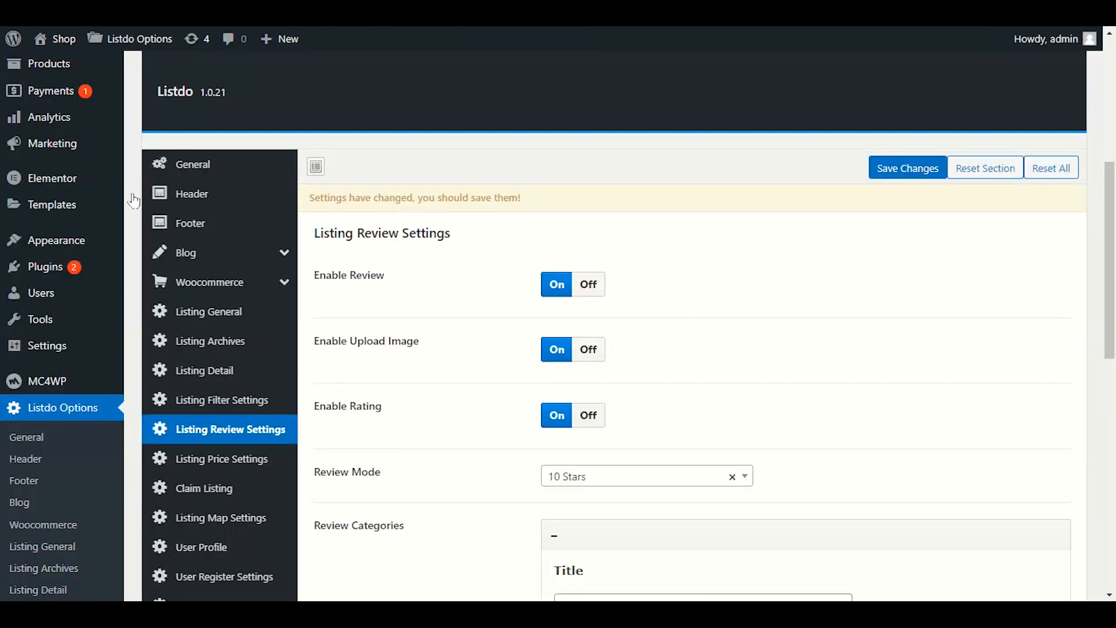
# - Turn off Enable Upload Image and set the Review Mode to 5 Stars in the Listing Review Settings
pyautogui.click(588, 350)
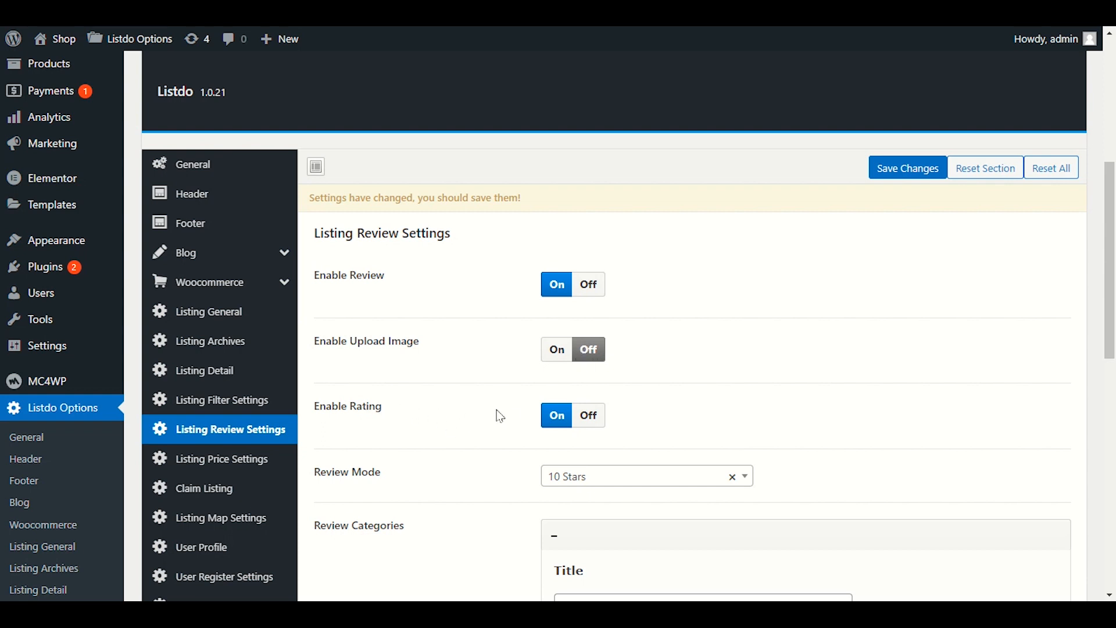
pyautogui.scroll(-3, 449, 333)
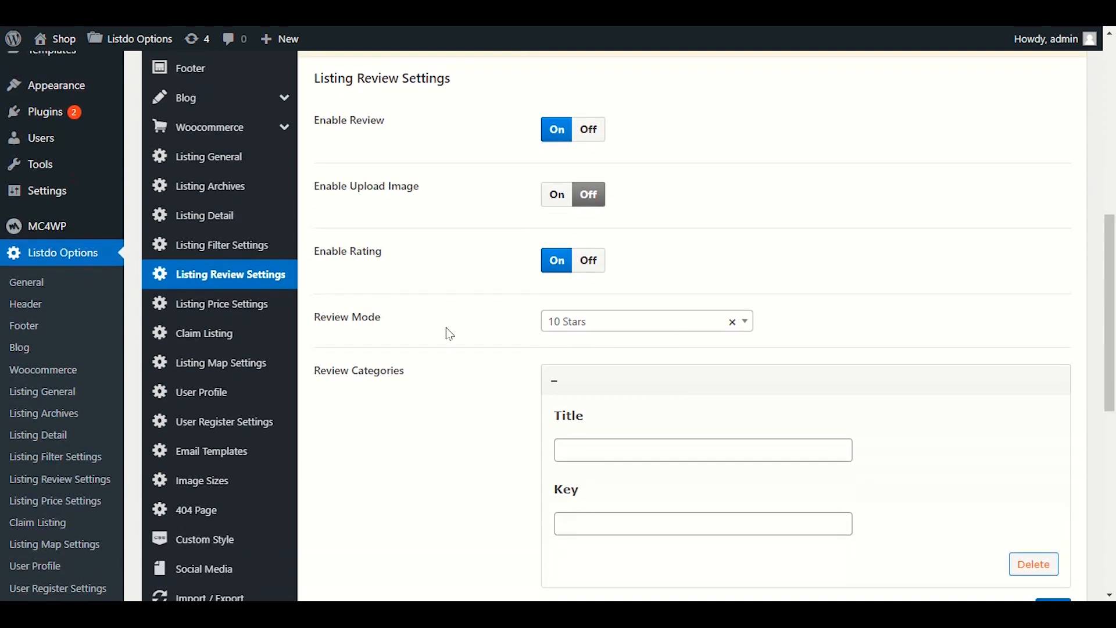
pyautogui.click(594, 322)
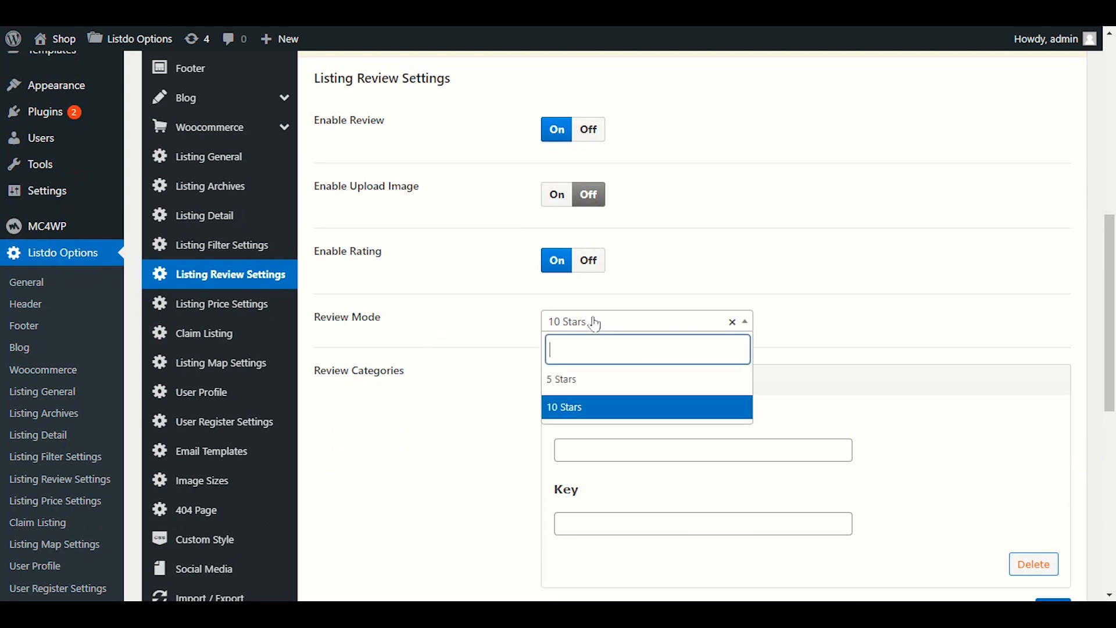
pyautogui.click(587, 379)
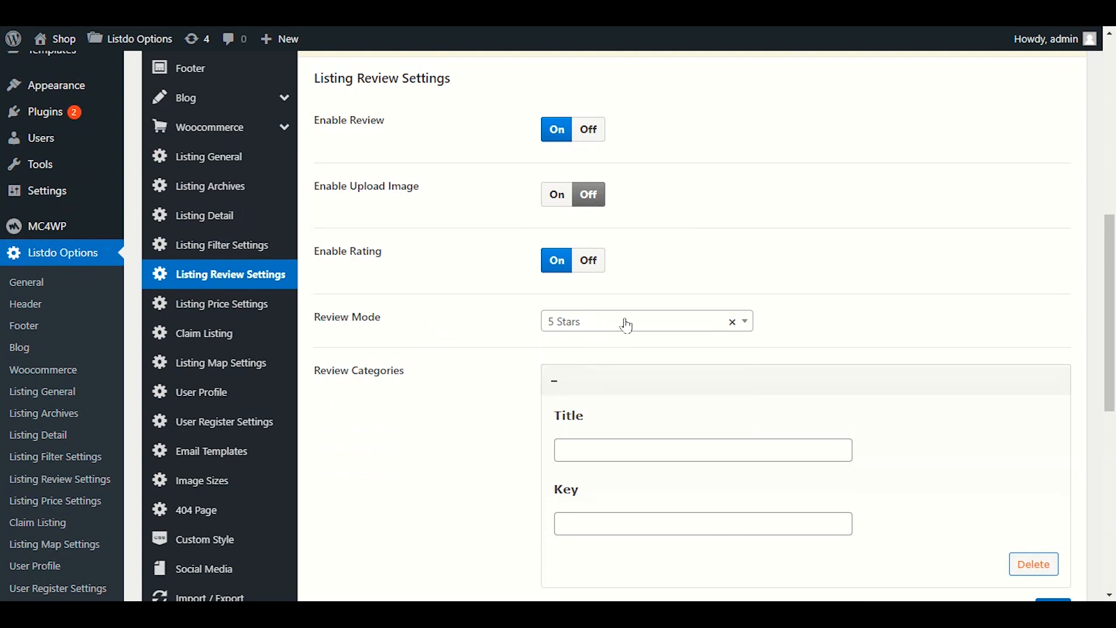
# - Compare the like, dislike, love and reply review settings with the reaction options under the Farm Restaurant listing's reviews
pyautogui.scroll(-3, 478, 341)
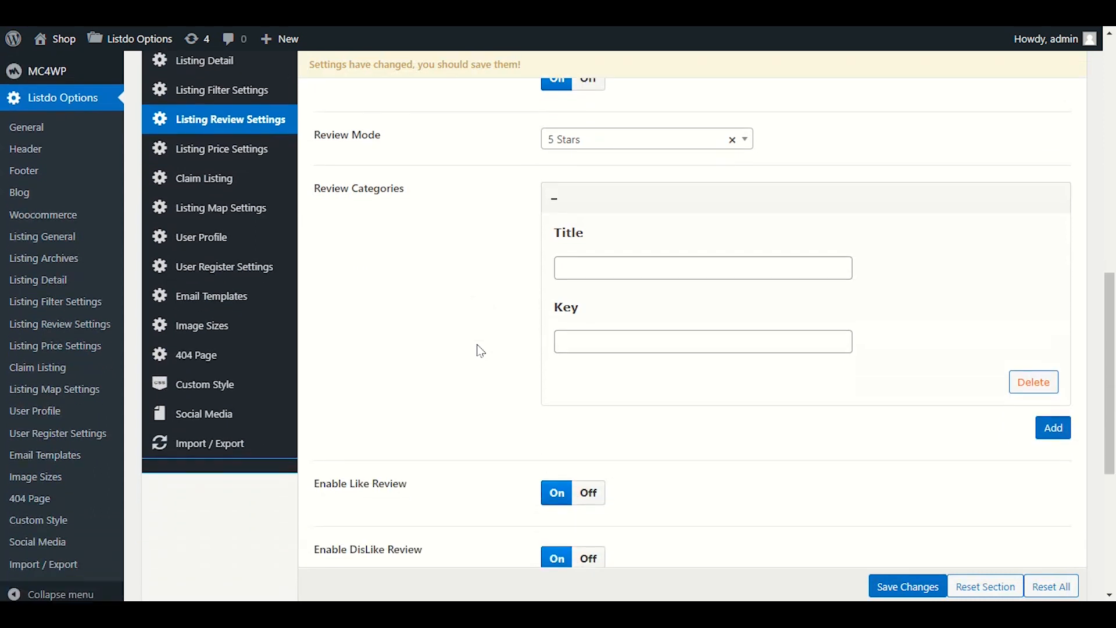
pyautogui.scroll(-3, 480, 350)
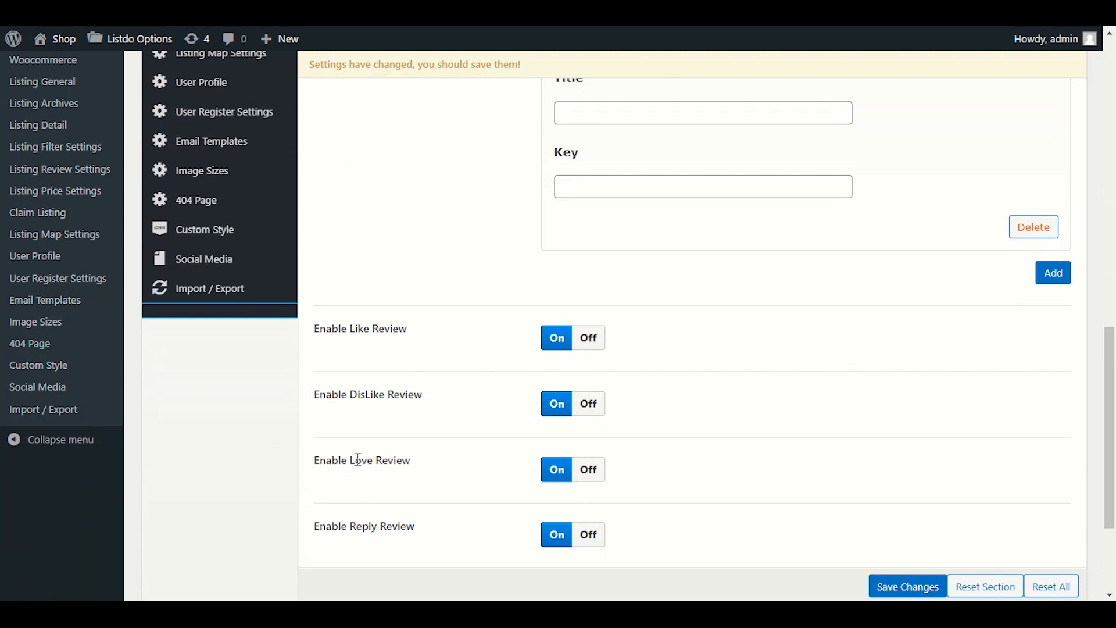
pyautogui.moveTo(358, 459); pyautogui.dragTo(416, 465)
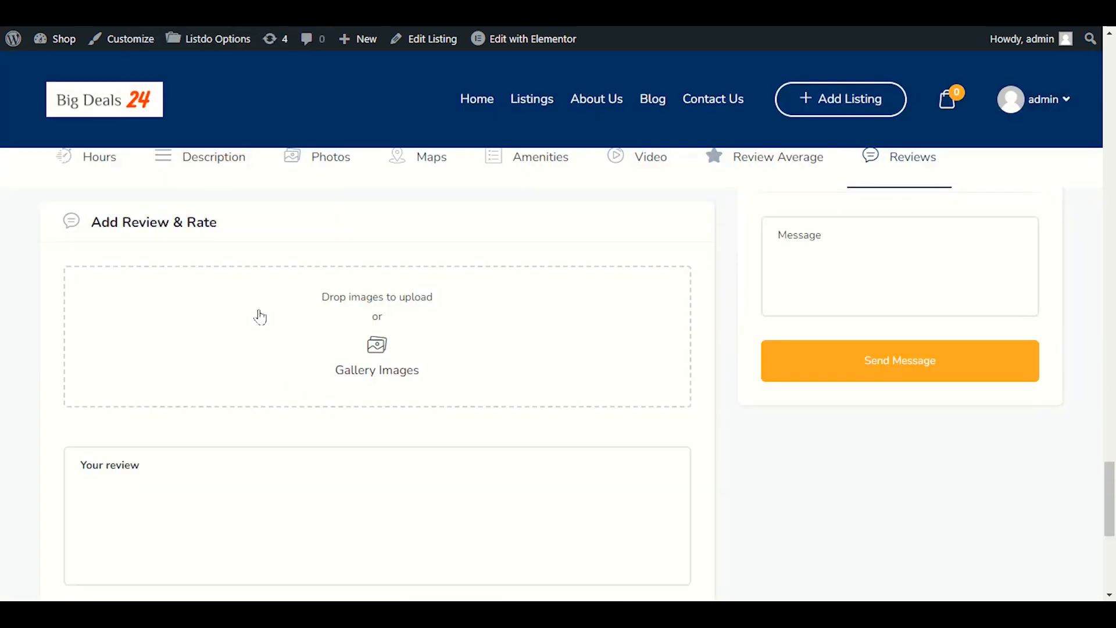
pyautogui.scroll(-7, 299, 386)
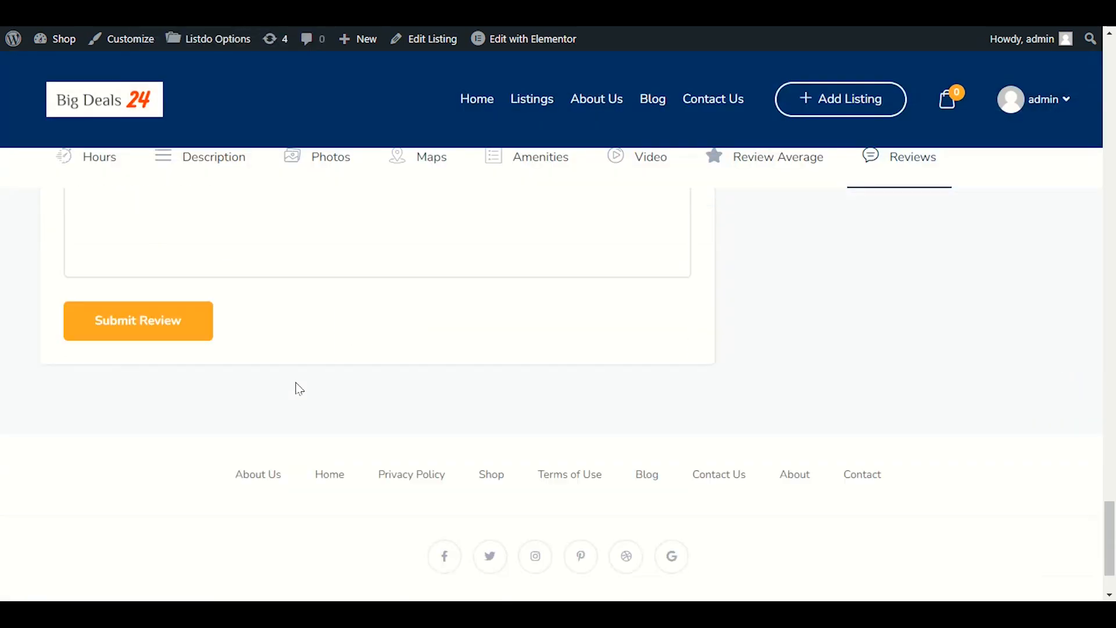
pyautogui.scroll(11, 301, 383)
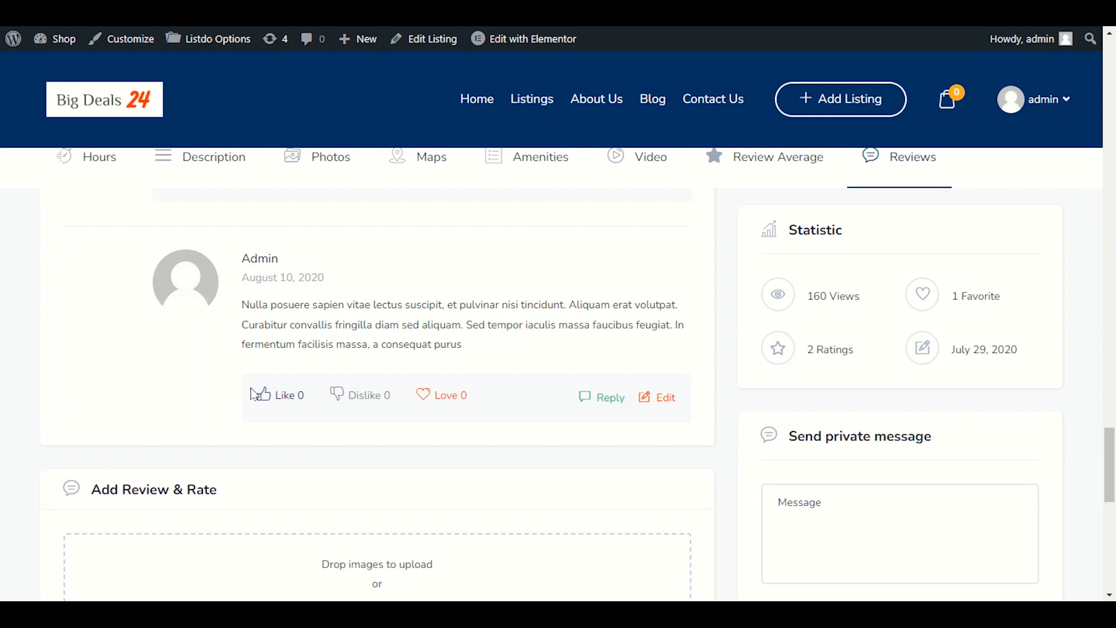
pyautogui.moveTo(244, 399); pyautogui.dragTo(481, 433)
pyautogui.click(481, 433)
pyautogui.moveTo(533, 395); pyautogui.dragTo(149, 399)
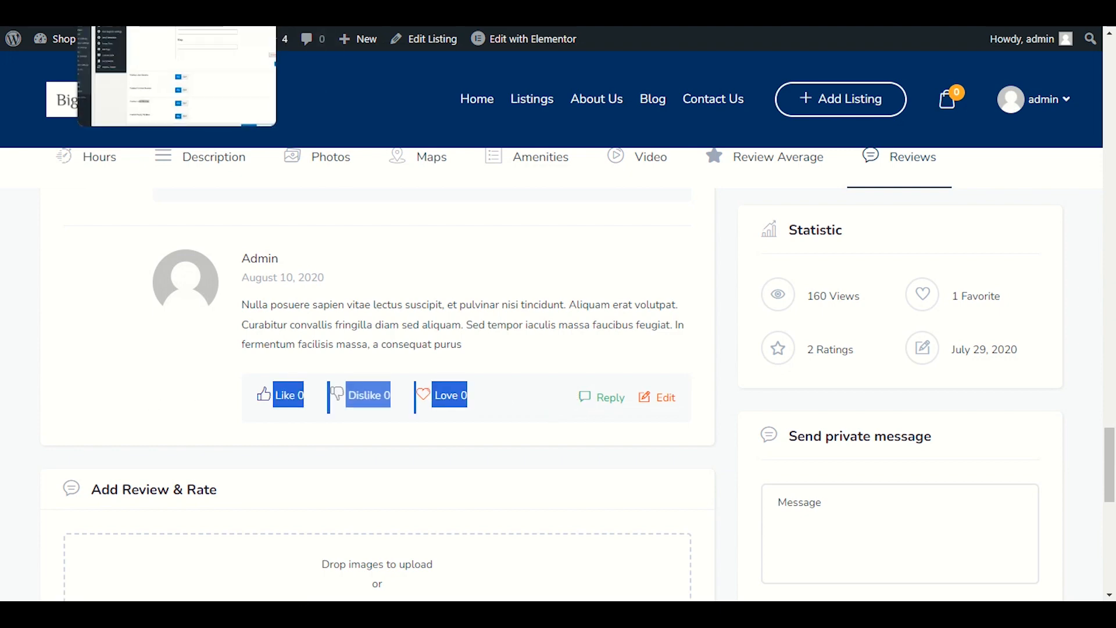
# - Return to the Listdo theme options and open the Listing Price Settings
pyautogui.click(133, 11)
pyautogui.click(417, 252)
pyautogui.scroll(4, 416, 329)
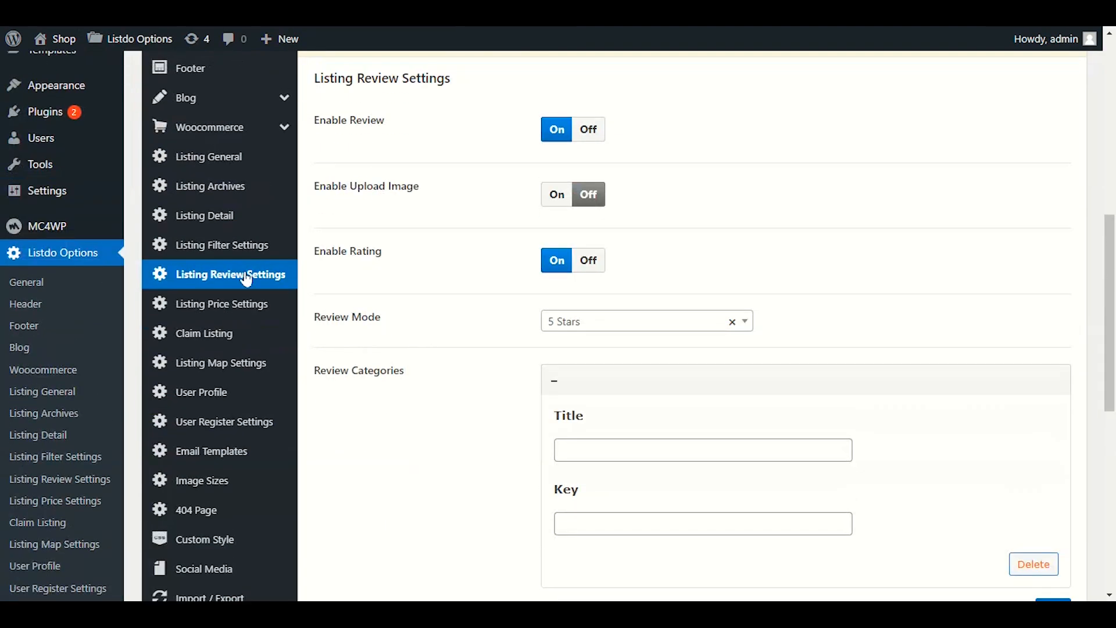
pyautogui.click(235, 314)
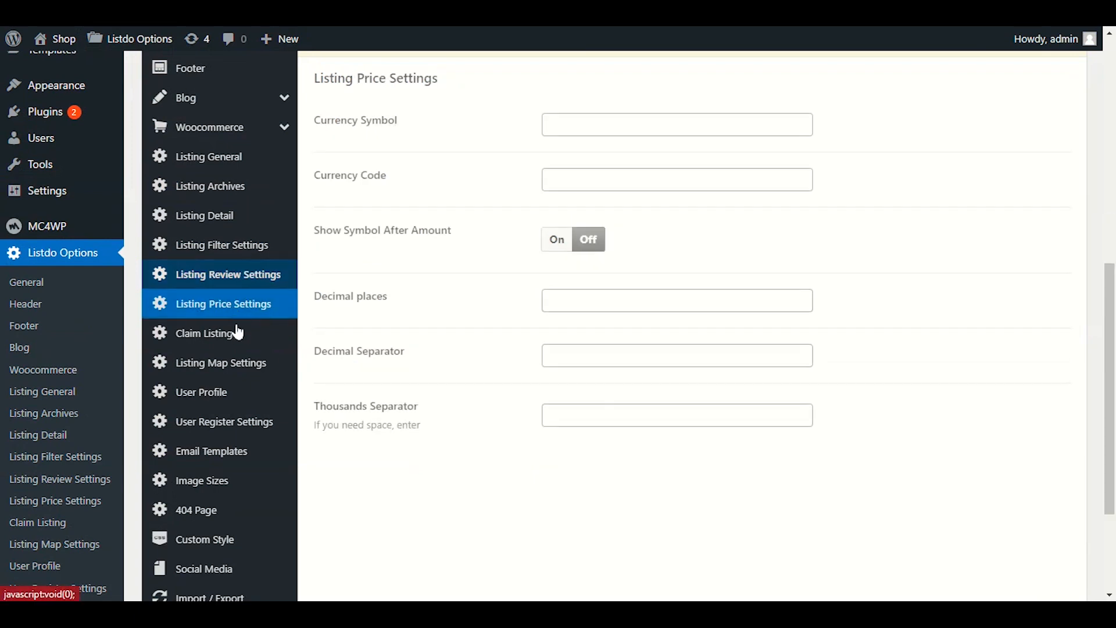
pyautogui.scroll(4, 357, 336)
pyautogui.scroll(-2, 359, 349)
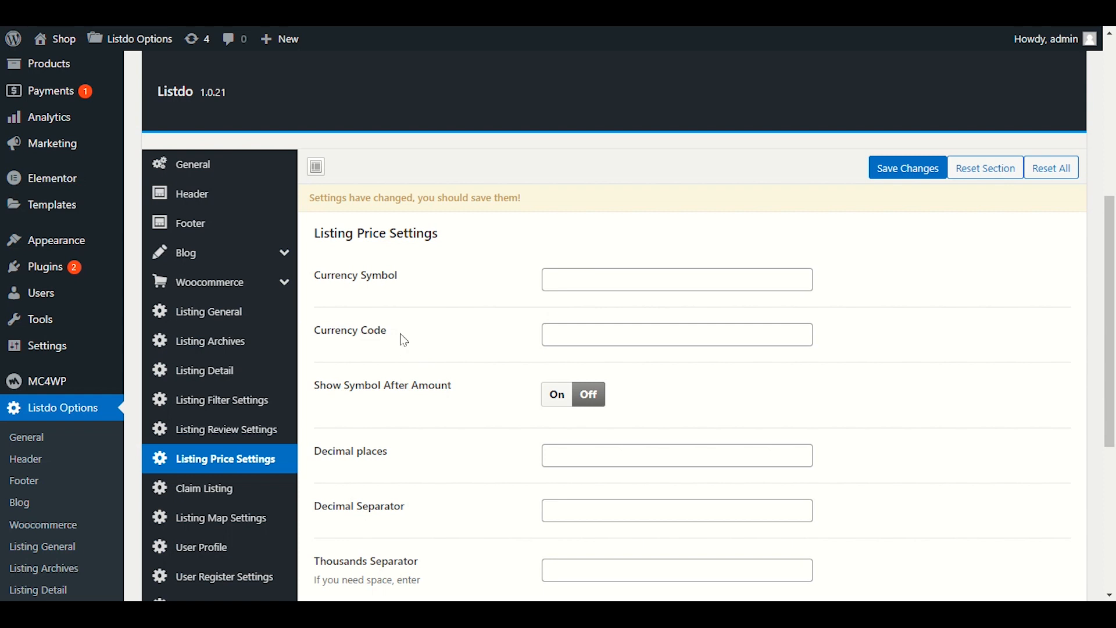
pyautogui.click(556, 329)
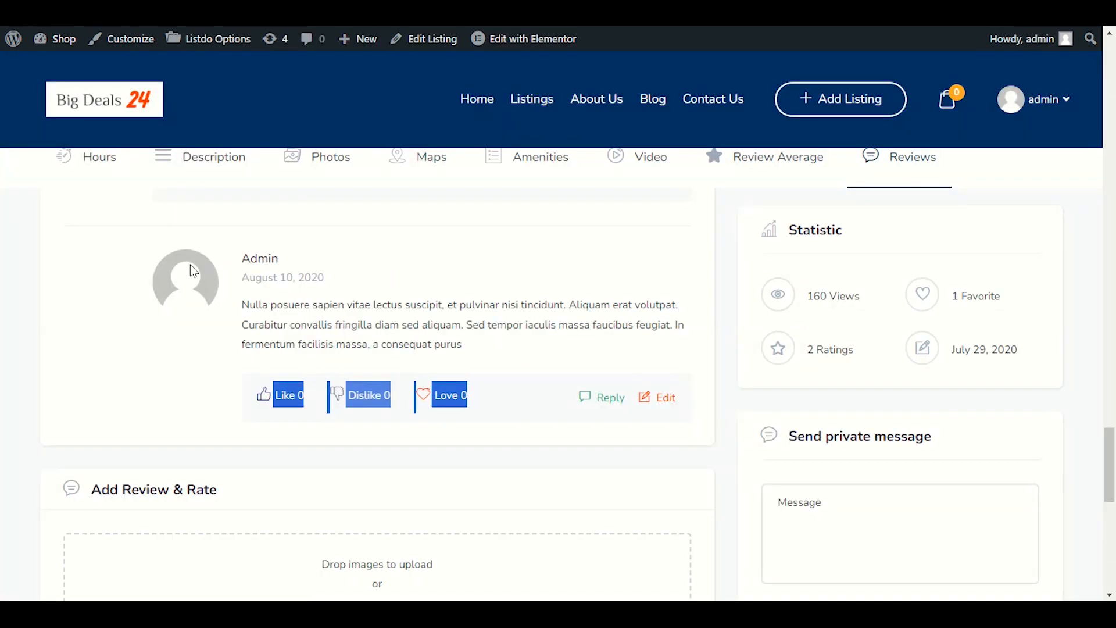
# - Go to the site's home page and inspect the price ranges on the Best Things to Do in the City listing cards
pyautogui.scroll(10, 186, 229)
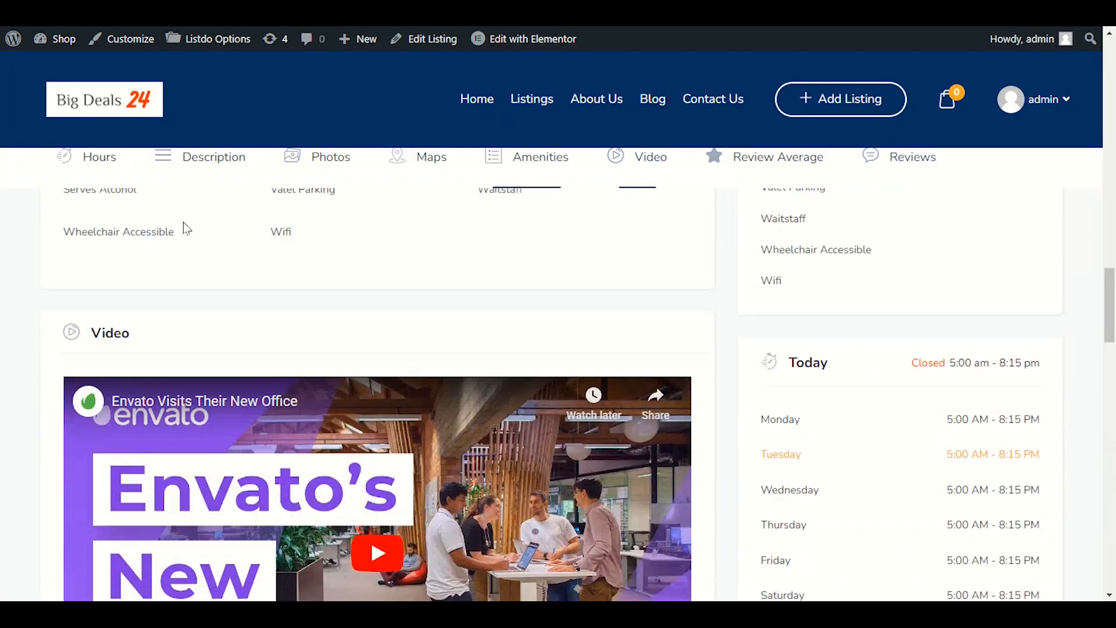
pyautogui.scroll(15, 186, 229)
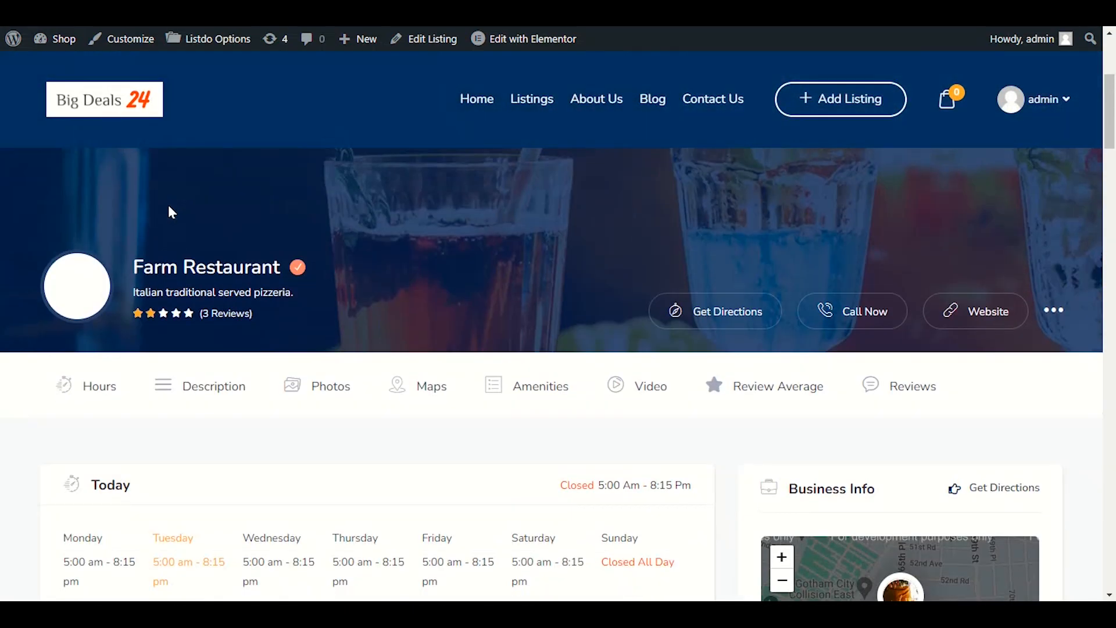
pyautogui.click(125, 106)
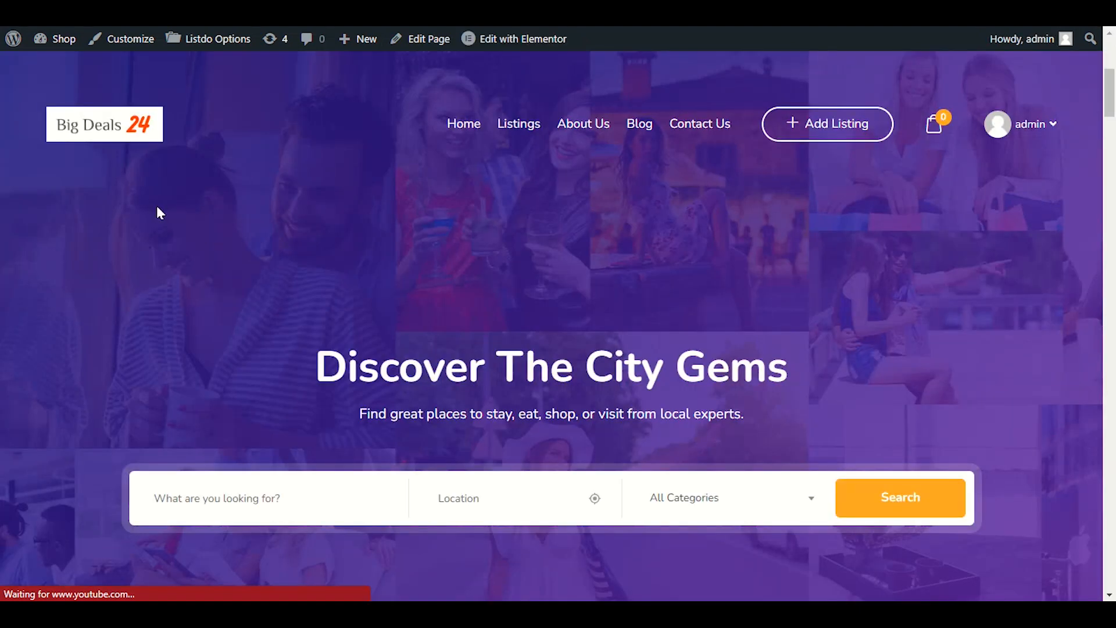
pyautogui.scroll(-5, 134, 206)
pyautogui.scroll(-10, 106, 210)
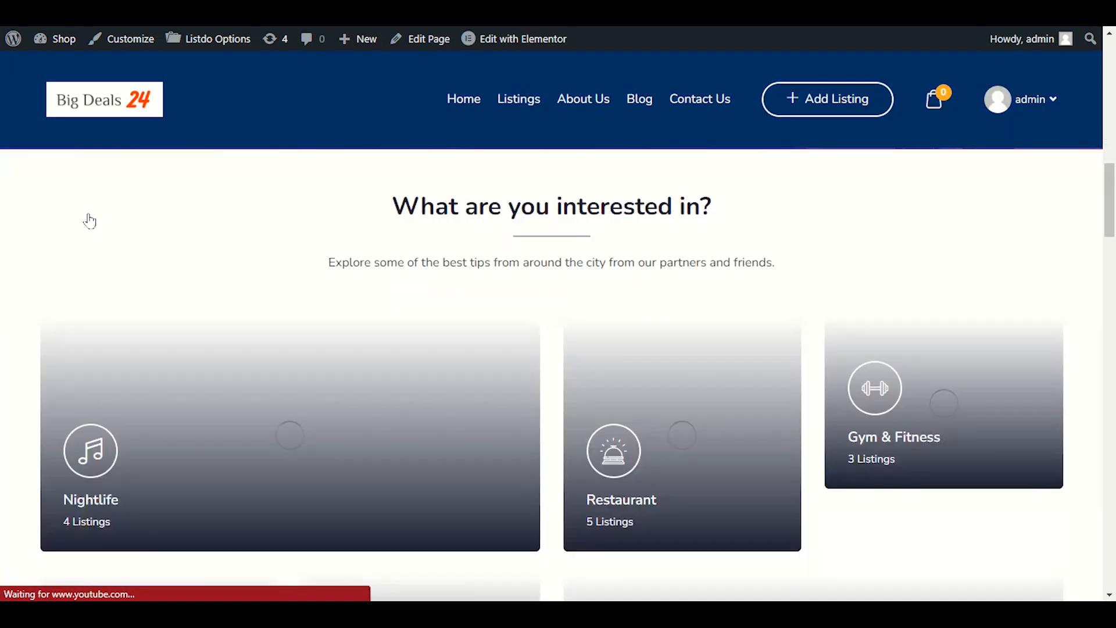
pyautogui.scroll(-9, 55, 247)
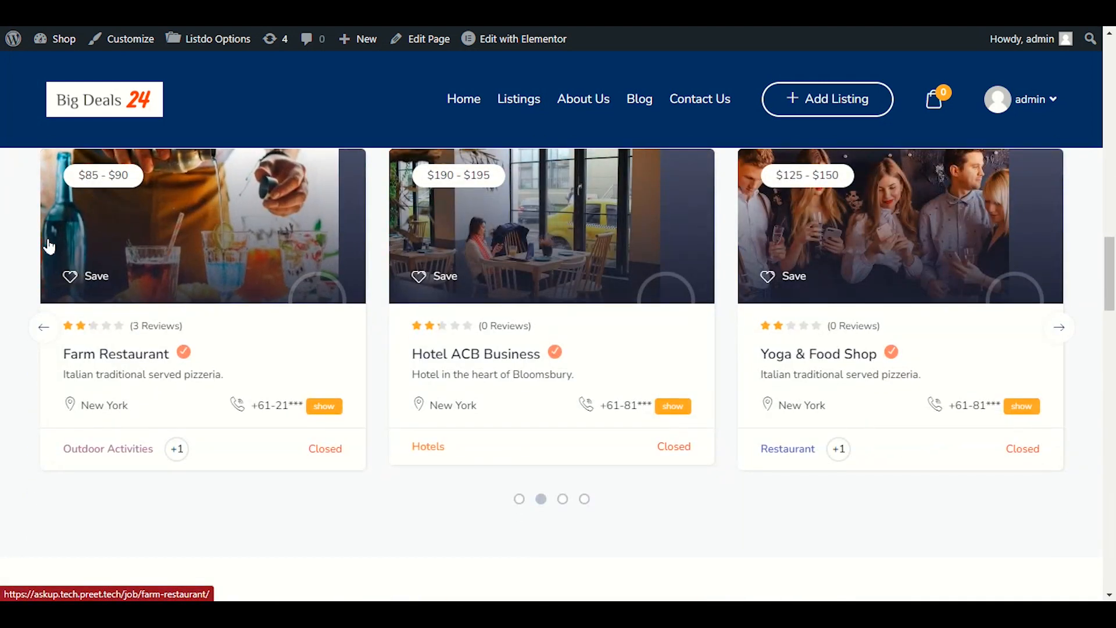
pyautogui.scroll(2, 49, 247)
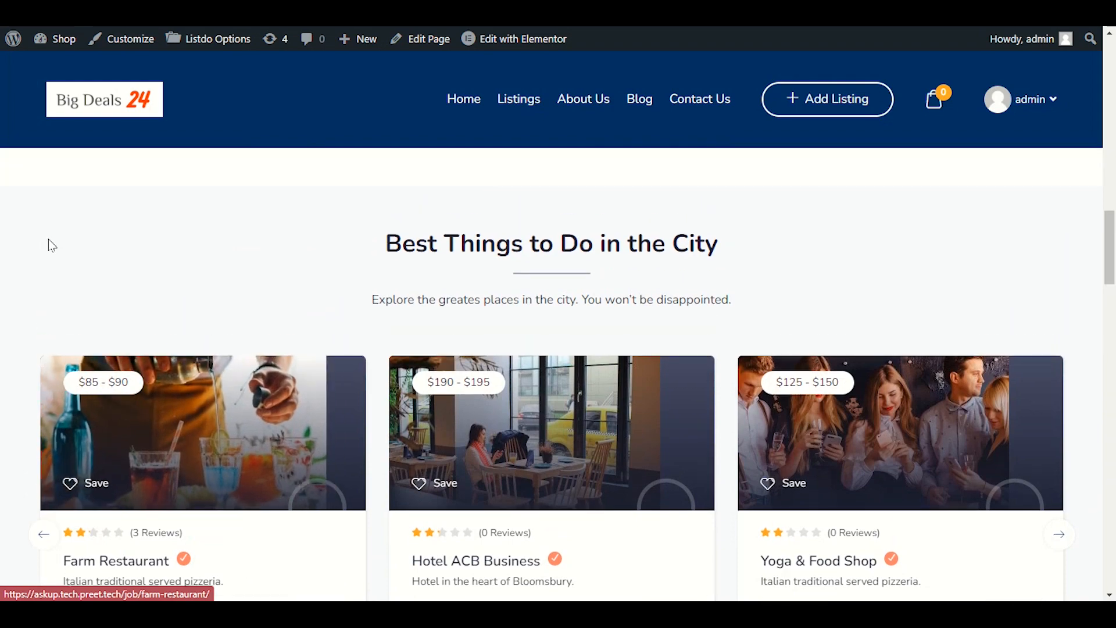
pyautogui.scroll(-1, 47, 239)
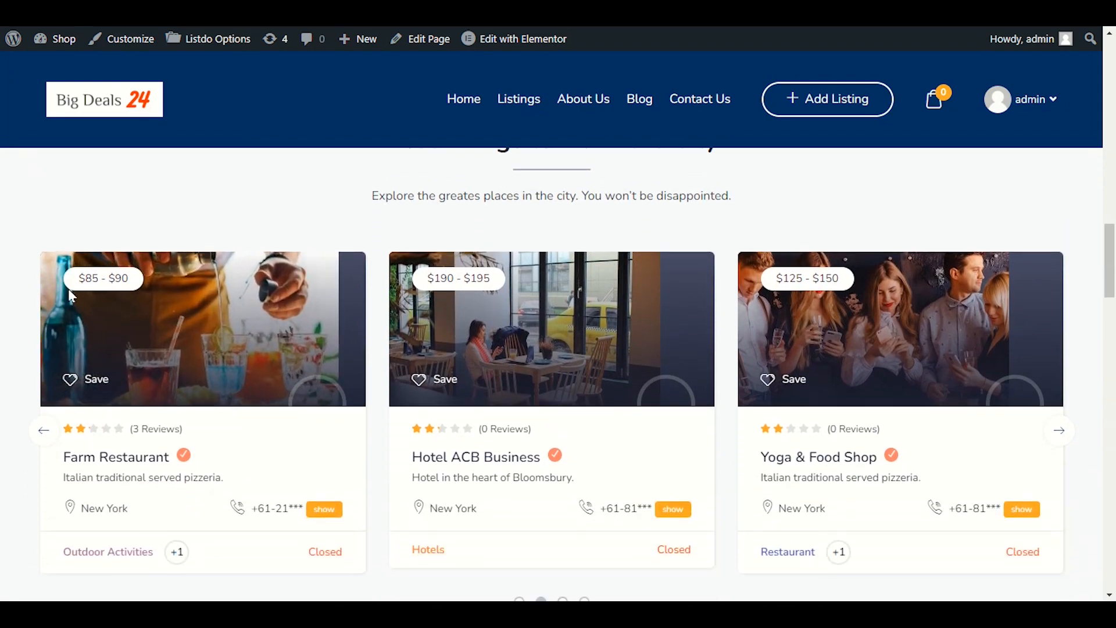
pyautogui.moveTo(75, 289); pyautogui.dragTo(697, 330)
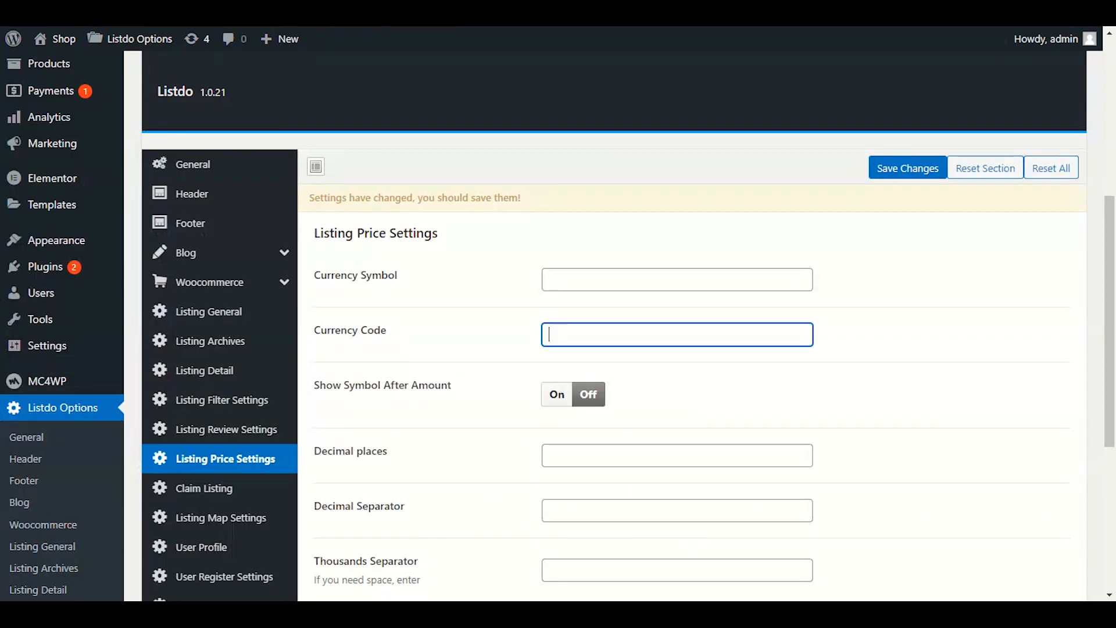
# - Examine the currency symbol, currency code, decimal and thousands separator fields in the Listing Price Settings without entering values
pyautogui.scroll(-3, 427, 357)
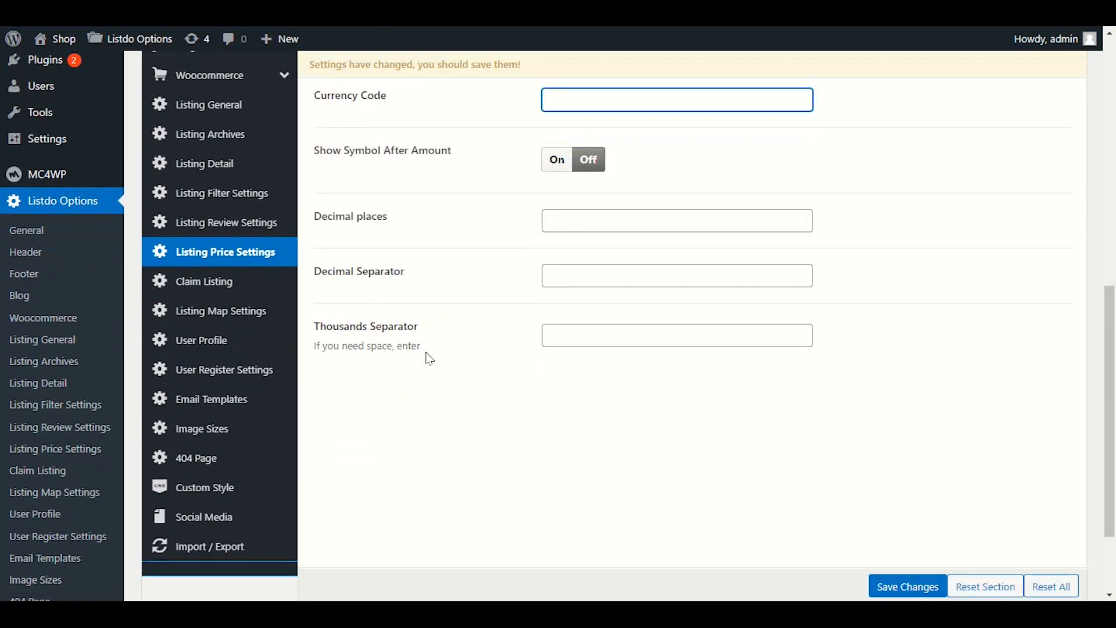
pyautogui.scroll(1, 430, 357)
pyautogui.scroll(1, 433, 359)
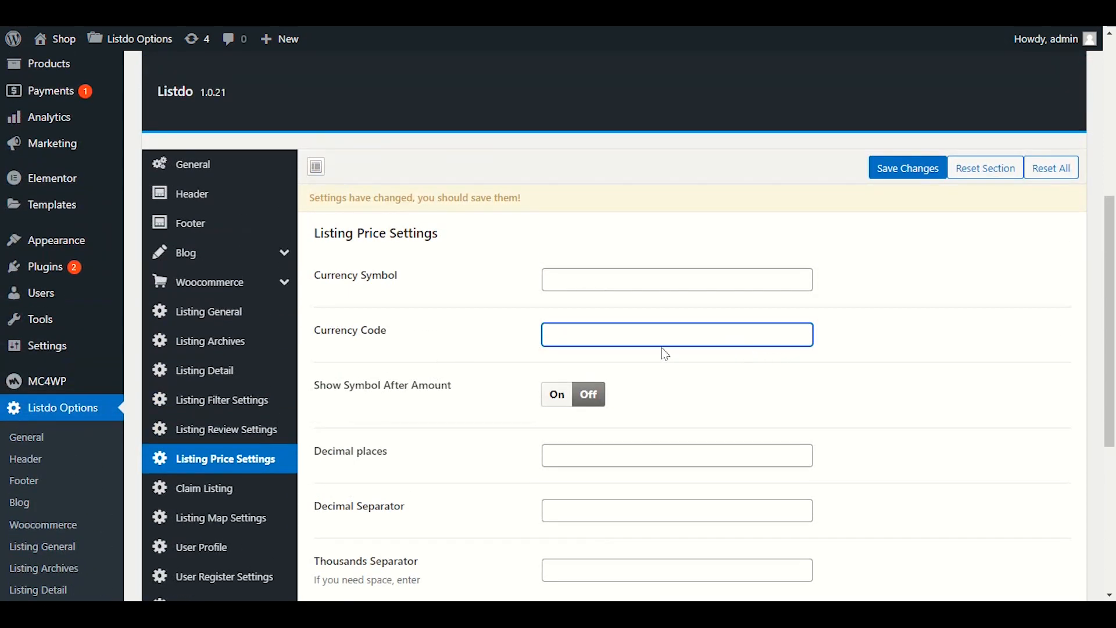
pyautogui.scroll(-1, 597, 367)
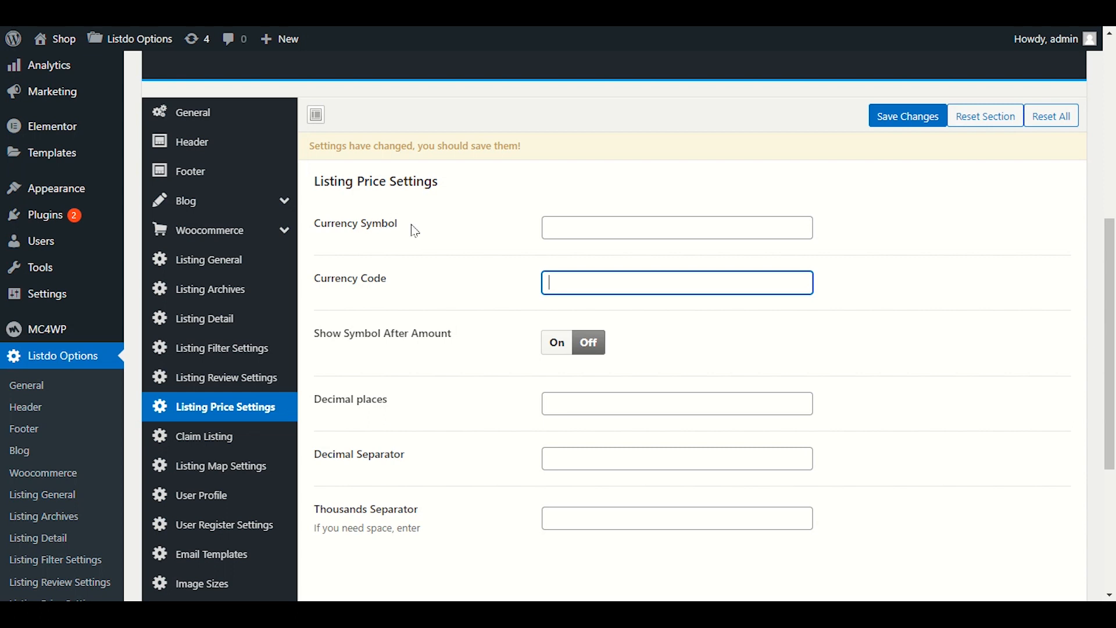
pyautogui.click(561, 224)
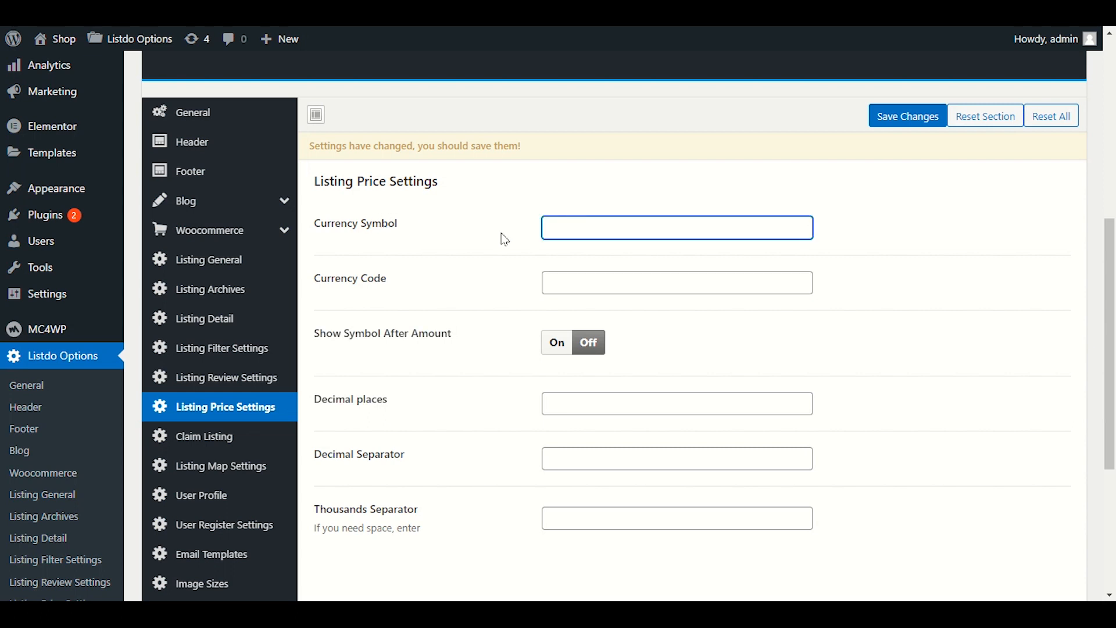
pyautogui.click(593, 281)
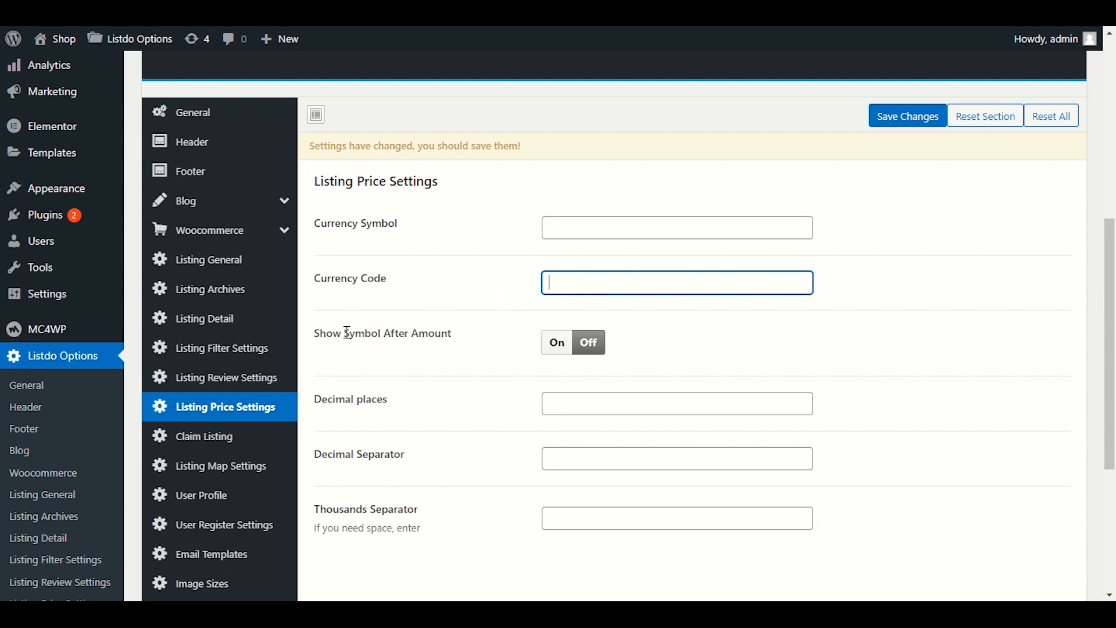
# - Turn on Show Symbol After Amount in the Listing Price Settings and save the changes
pyautogui.click(553, 346)
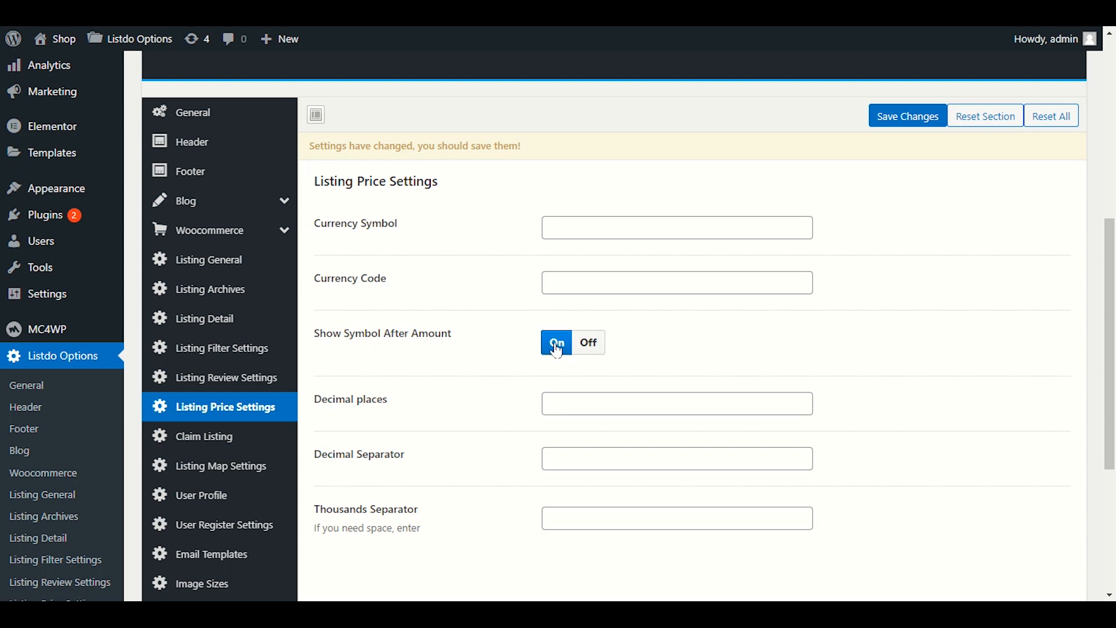
pyautogui.click(909, 119)
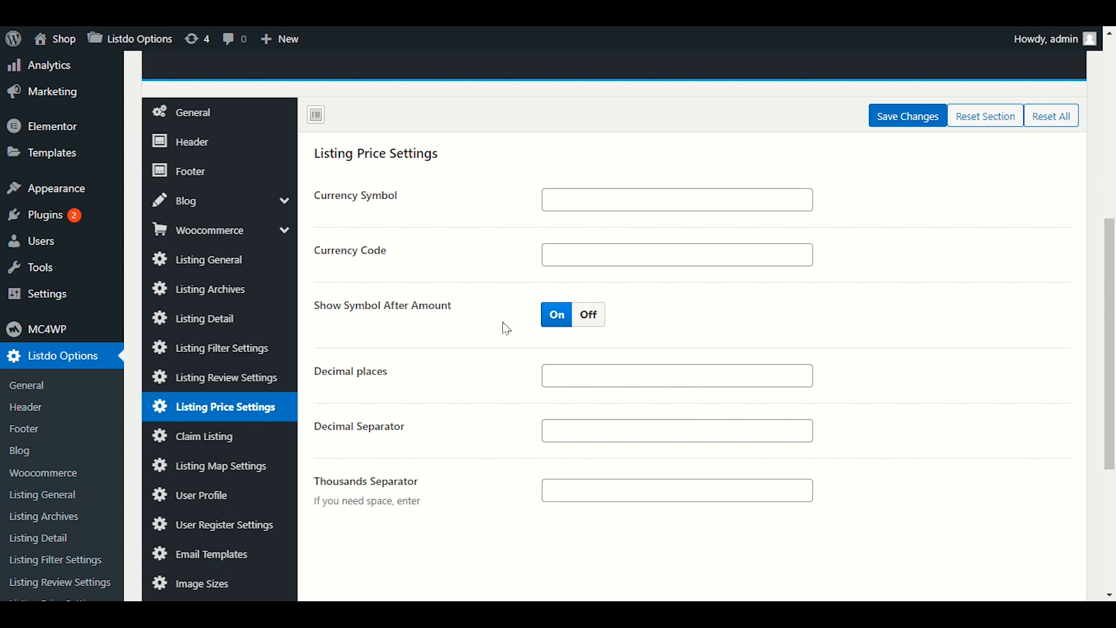
pyautogui.scroll(-1, 504, 330)
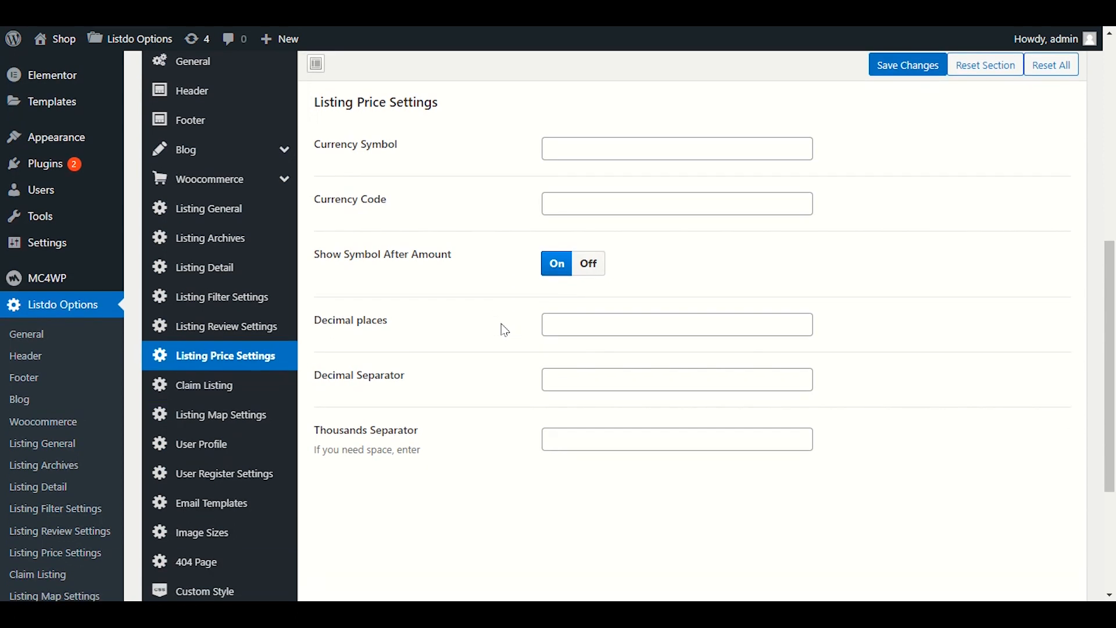
pyautogui.scroll(-3, 505, 330)
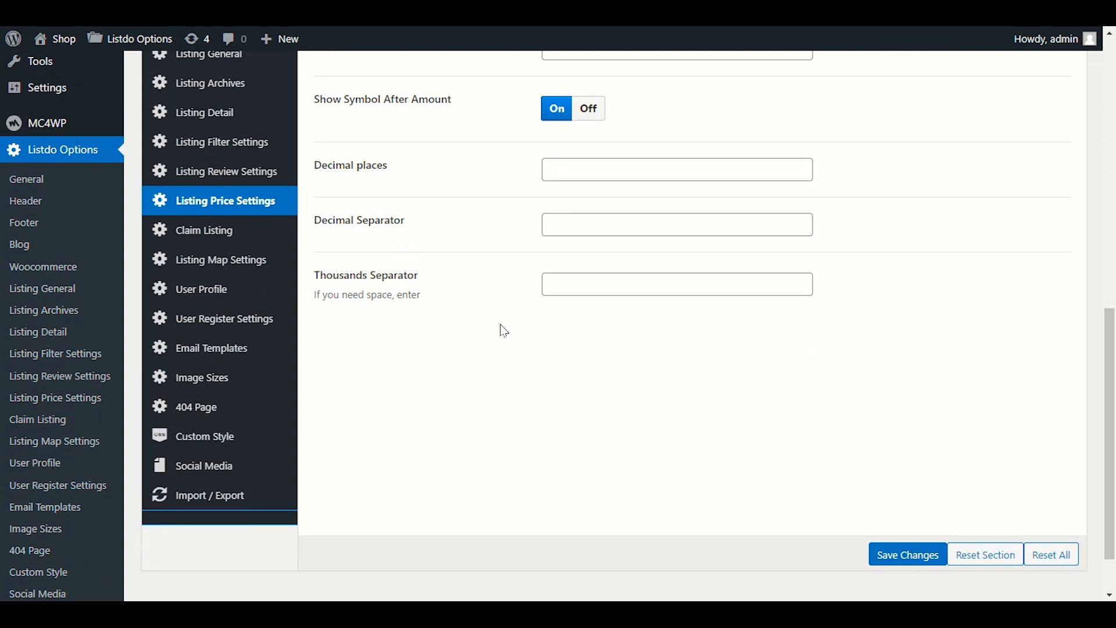
pyautogui.scroll(-2, 497, 330)
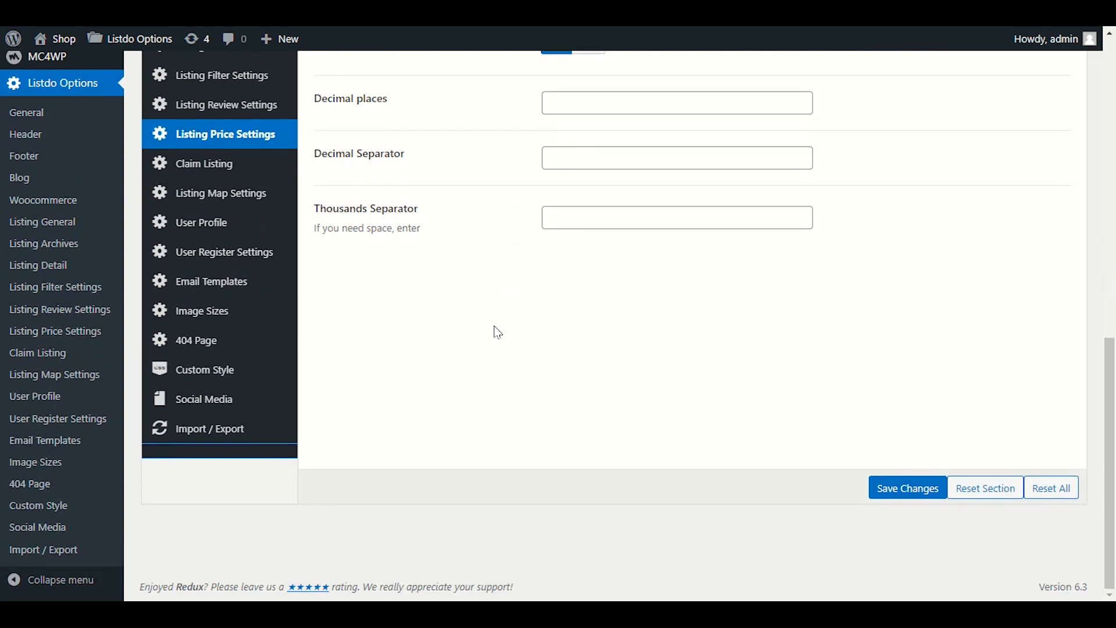
pyautogui.scroll(5, 498, 332)
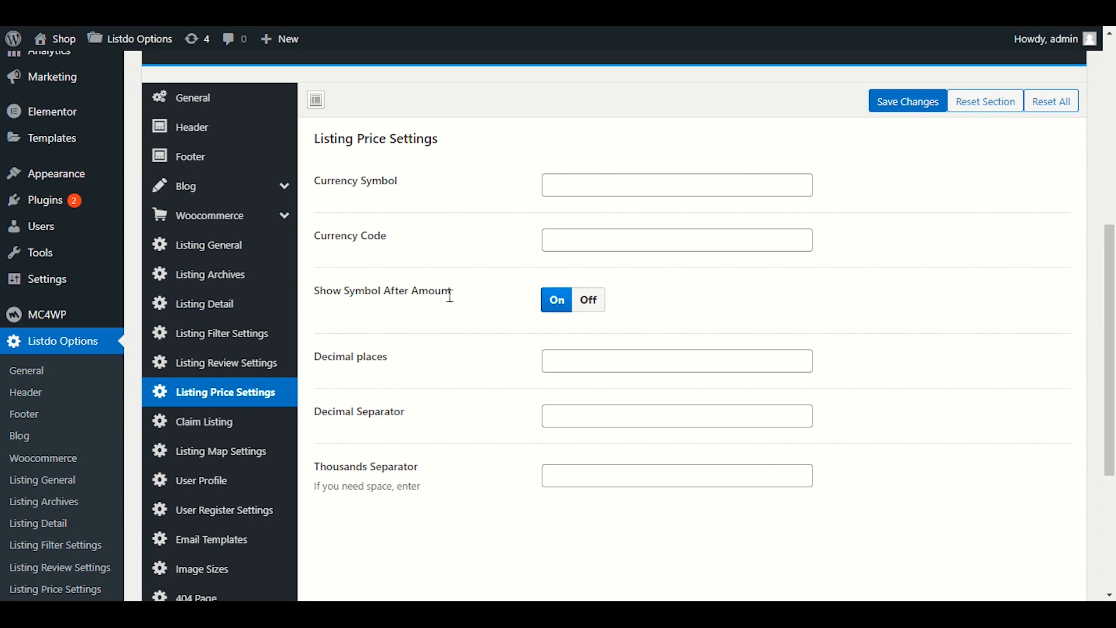
# - Turn off the enable claim option in the Claim Listing settings and save the changes
pyautogui.click(207, 429)
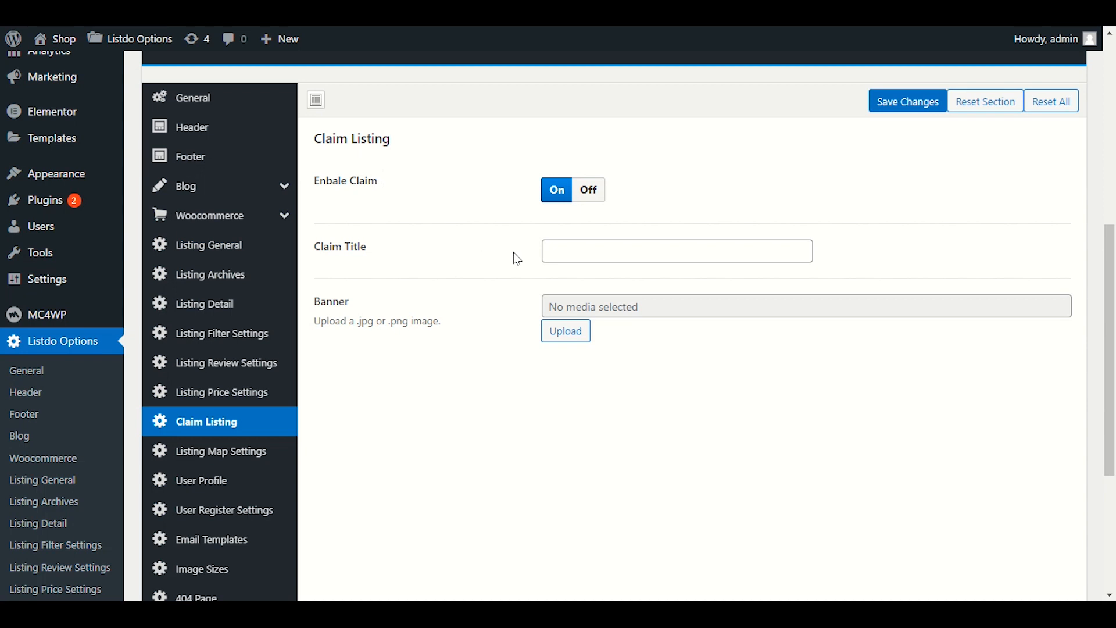
pyautogui.click(553, 249)
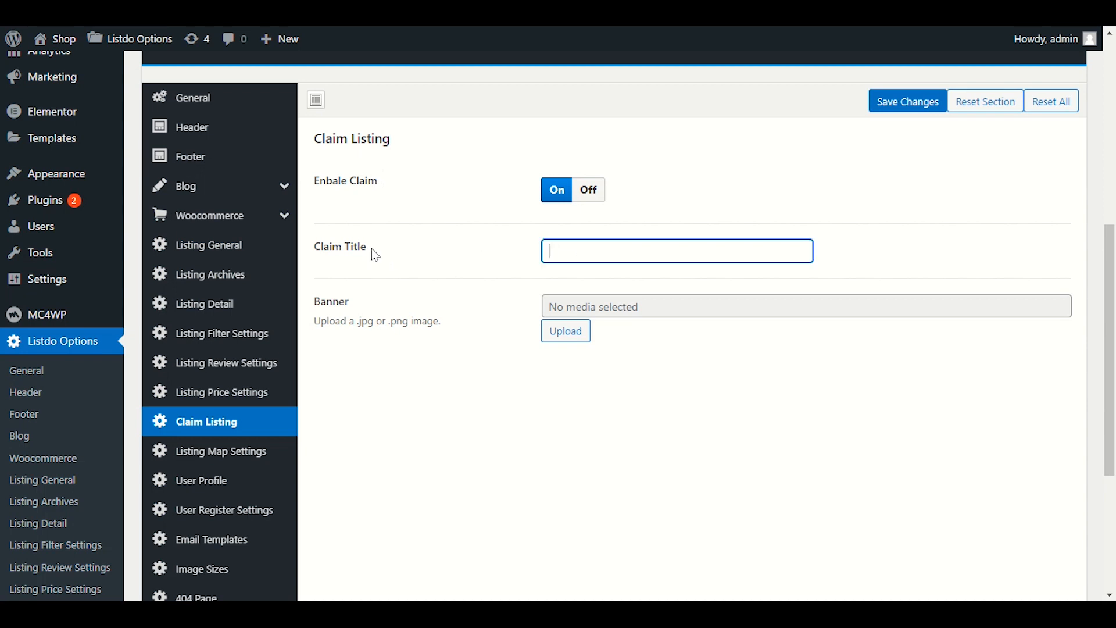
pyautogui.moveTo(374, 255); pyautogui.dragTo(320, 244)
pyautogui.click(593, 194)
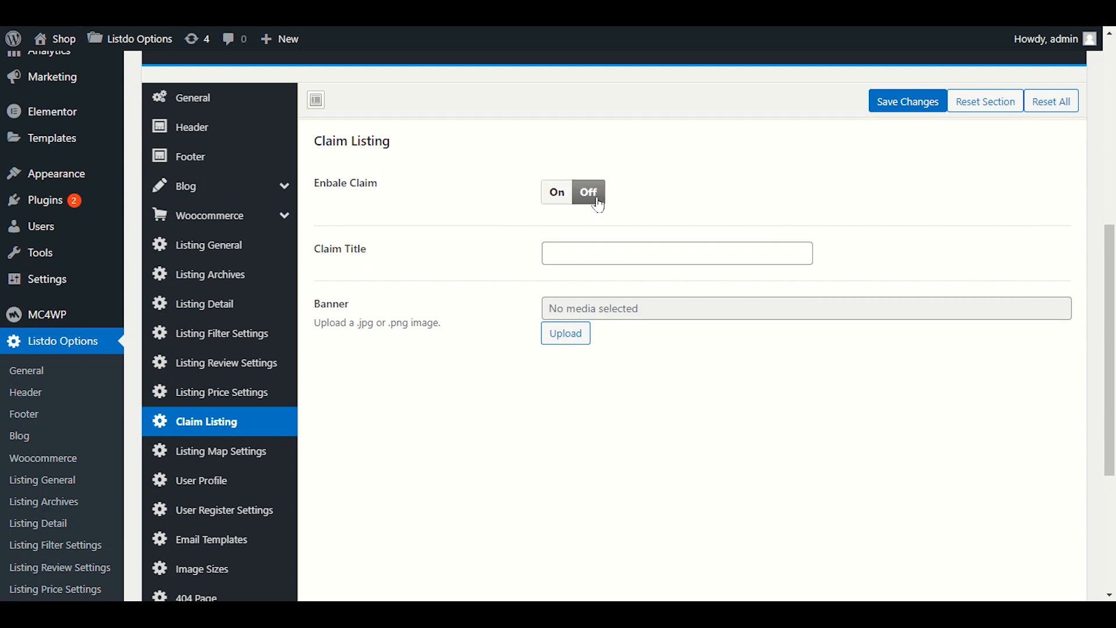
pyautogui.click(886, 107)
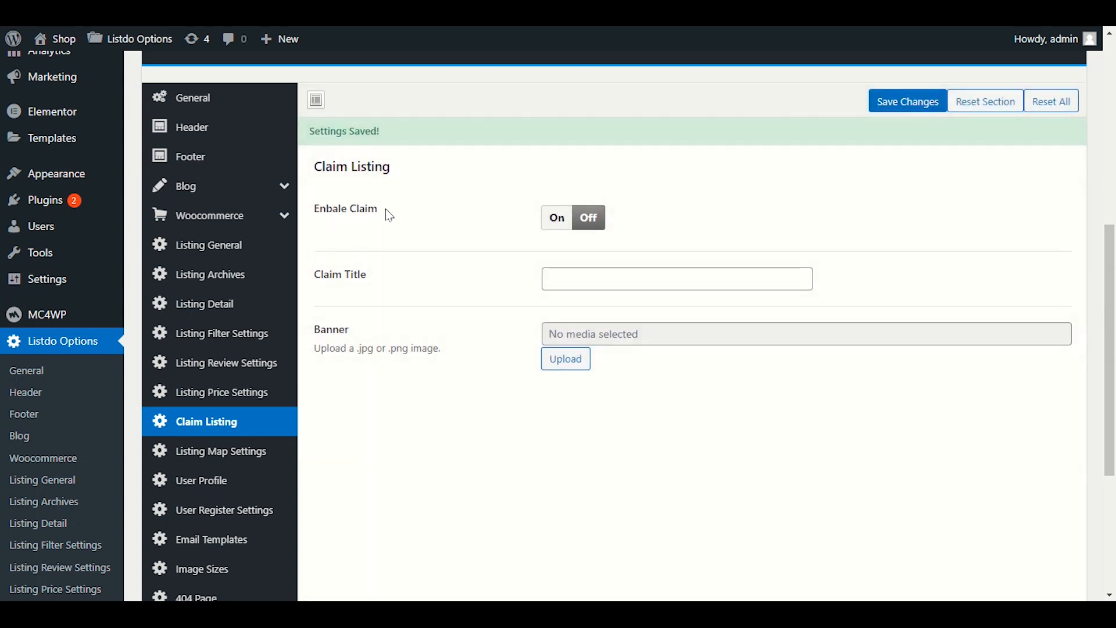
pyautogui.scroll(-2, 392, 218)
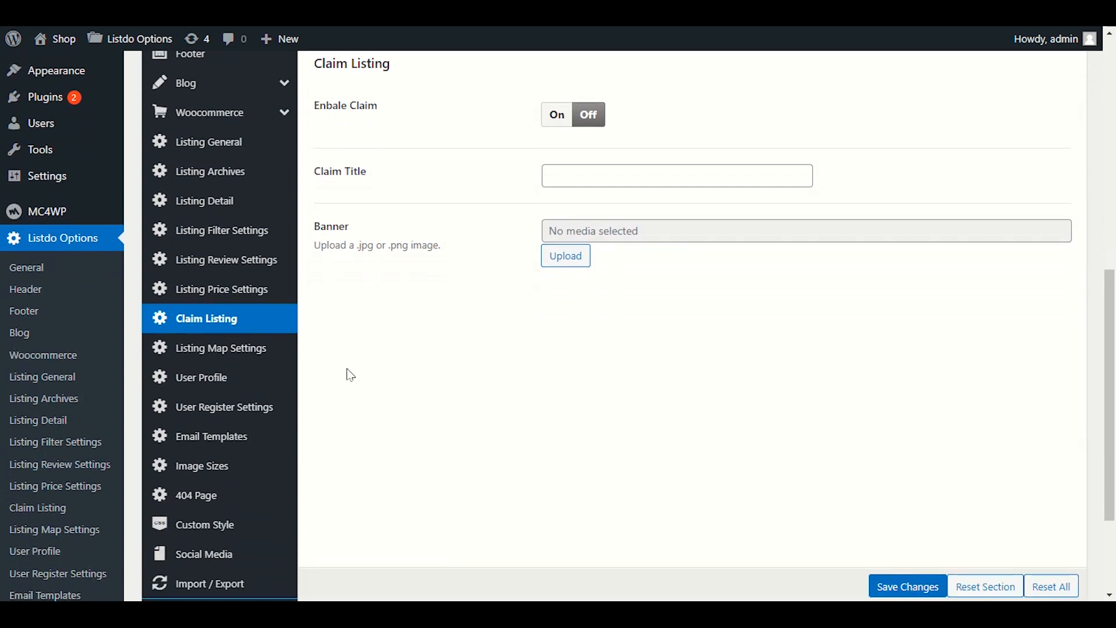
# - Open the Listing Map Settings, and look through the Nightlife Rooftop Bar & Club listing page on the site
pyautogui.click(280, 352)
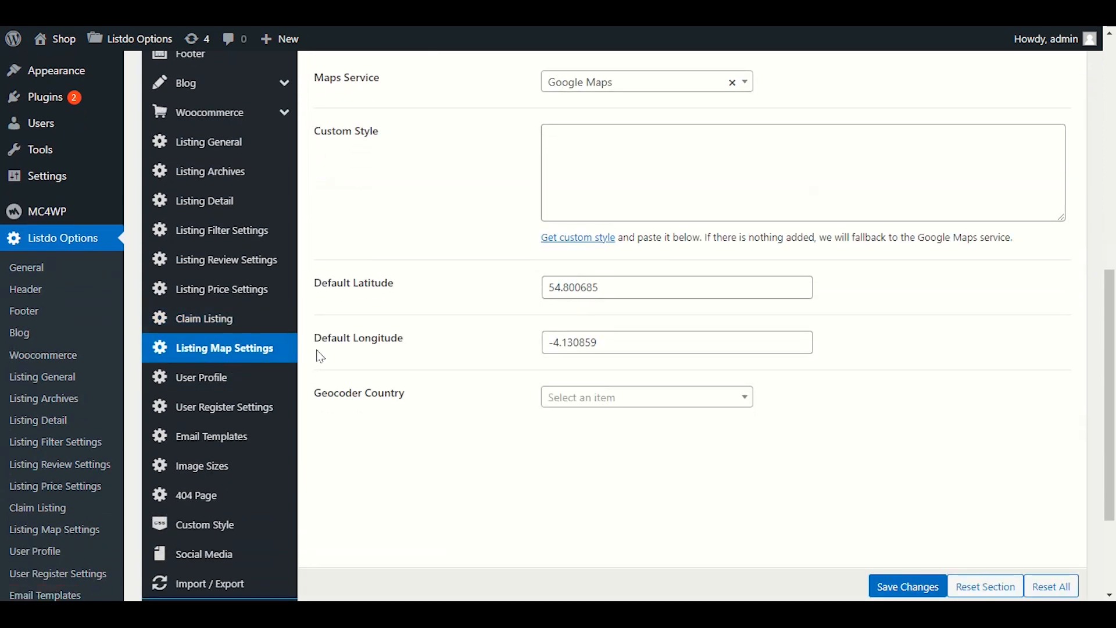
pyautogui.scroll(3, 411, 326)
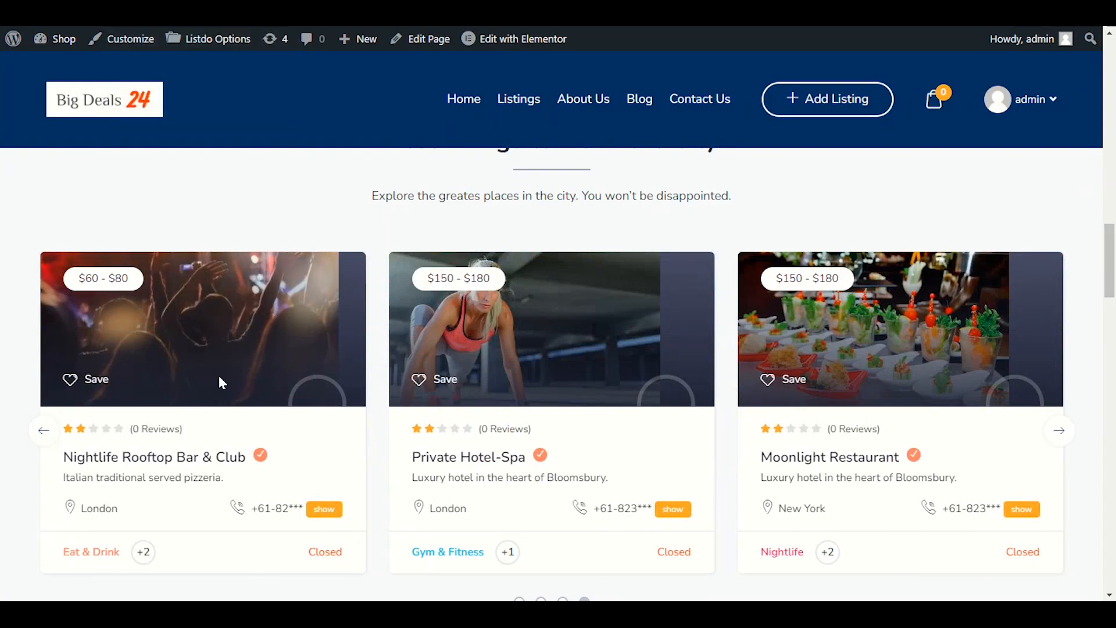
pyautogui.click(312, 277)
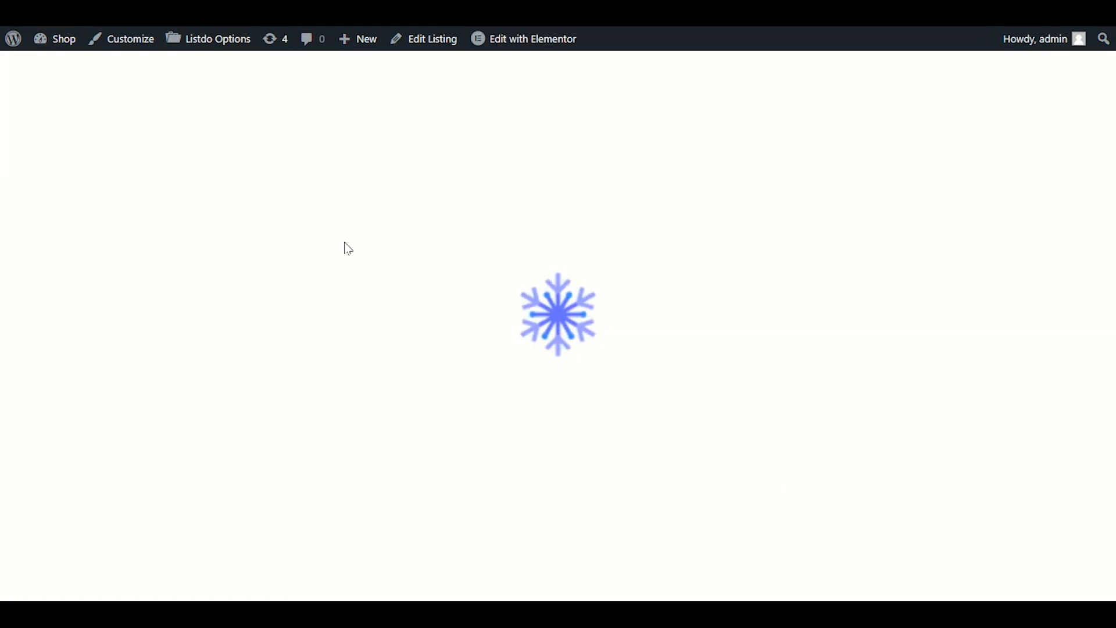
pyautogui.scroll(-10, 53, 301)
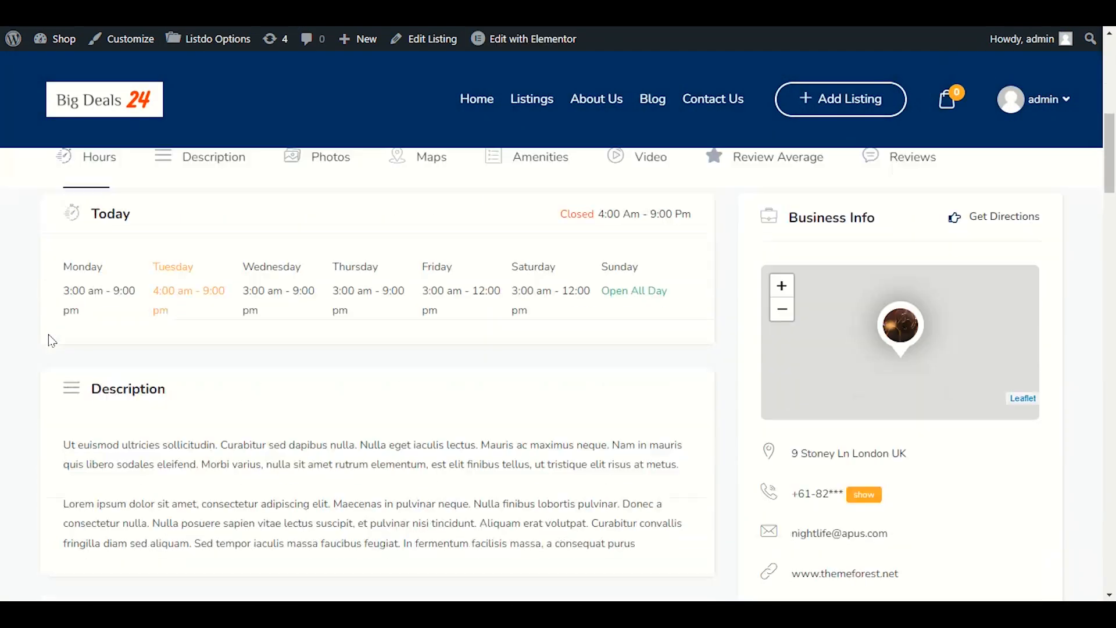
pyautogui.scroll(-10, 199, 394)
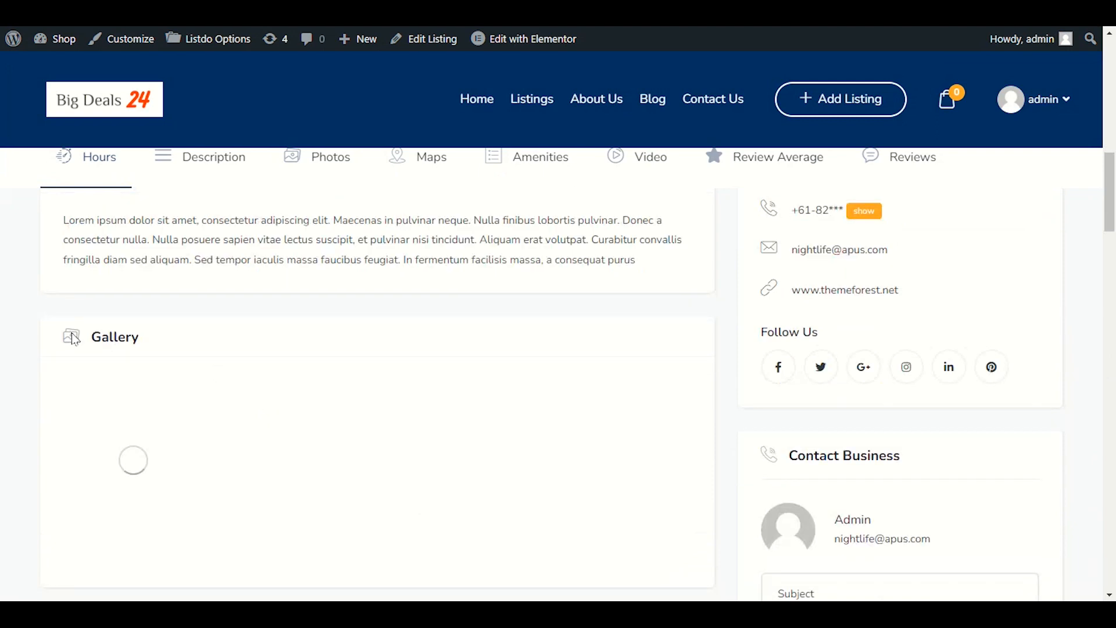
pyautogui.scroll(4, 60, 342)
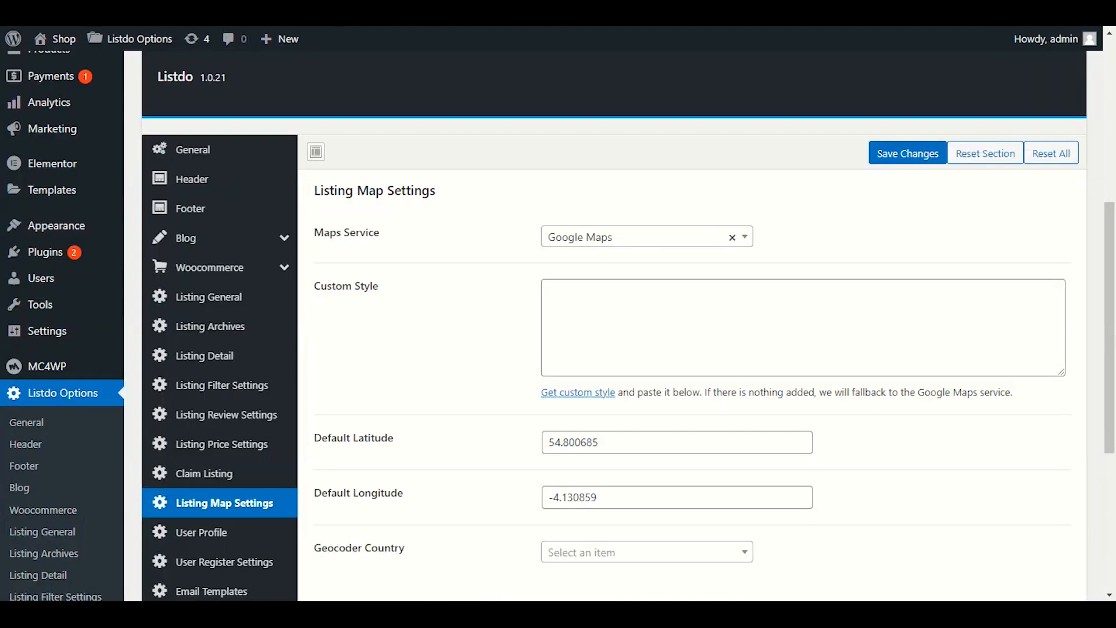
# - Examine the available Maps Service options in the Listing Map Settings, keeping Google Maps selected
pyautogui.click(618, 237)
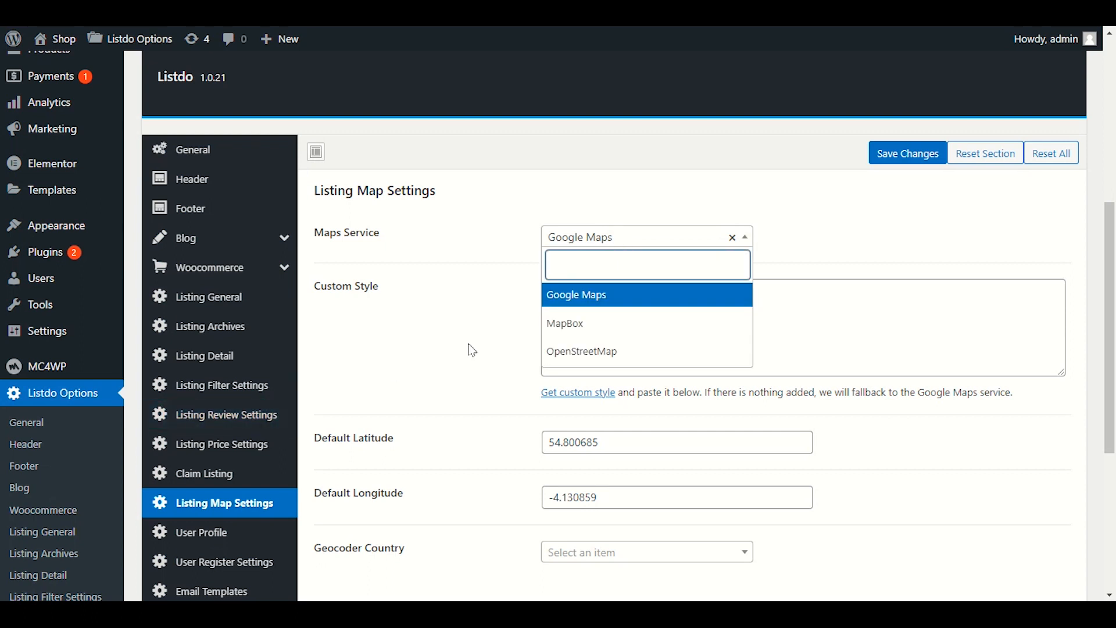
pyautogui.click(518, 356)
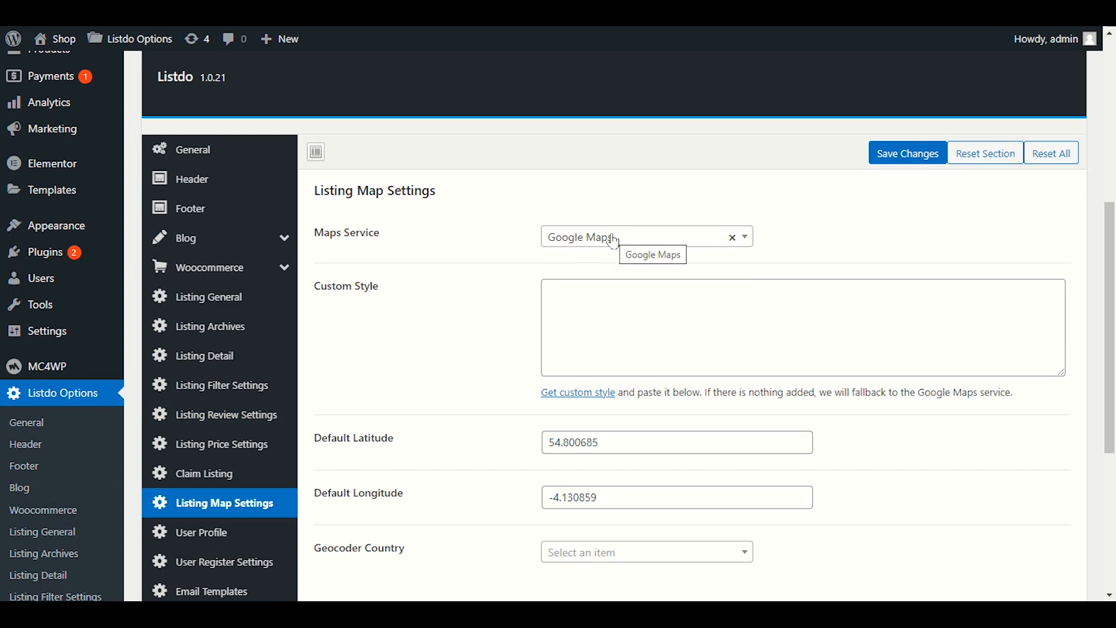
pyautogui.scroll(-5, 500, 298)
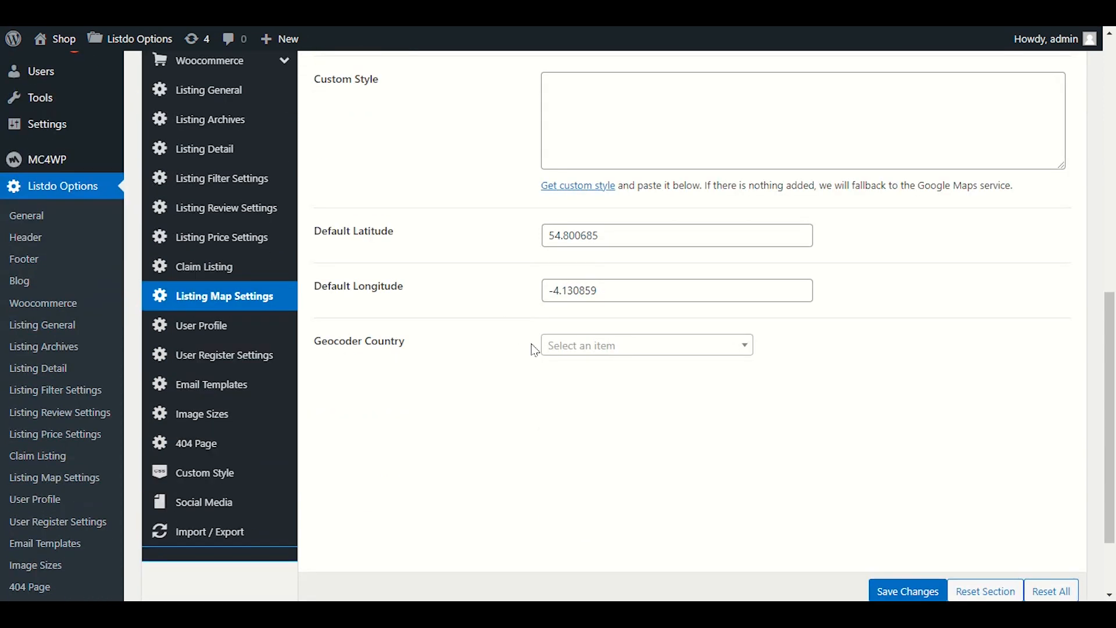
pyautogui.scroll(6, 534, 349)
pyautogui.click(600, 287)
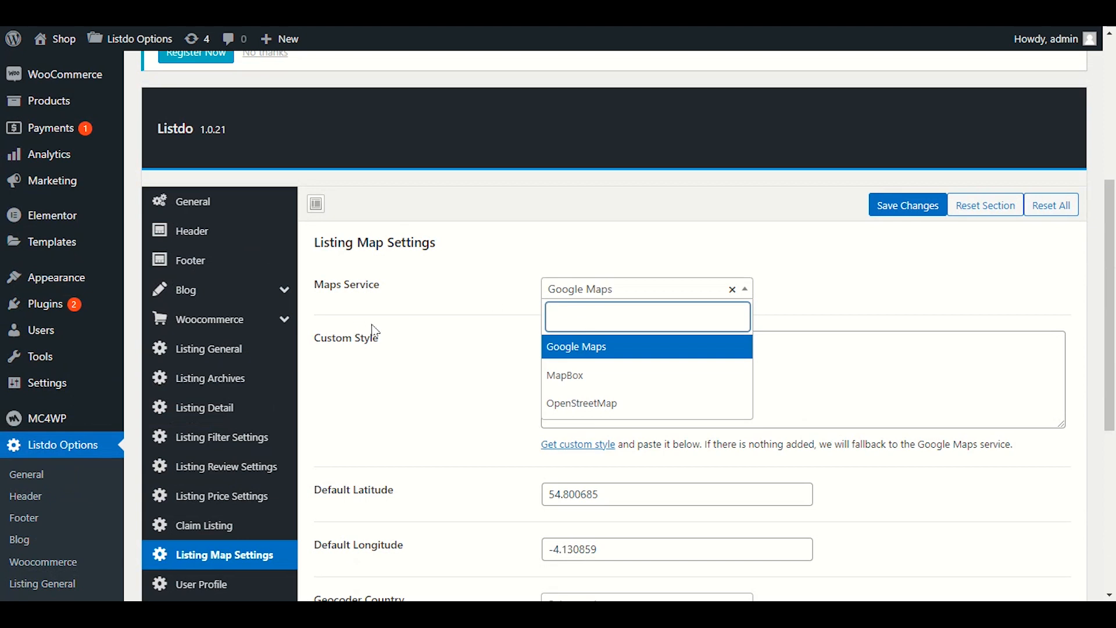
pyautogui.click(541, 347)
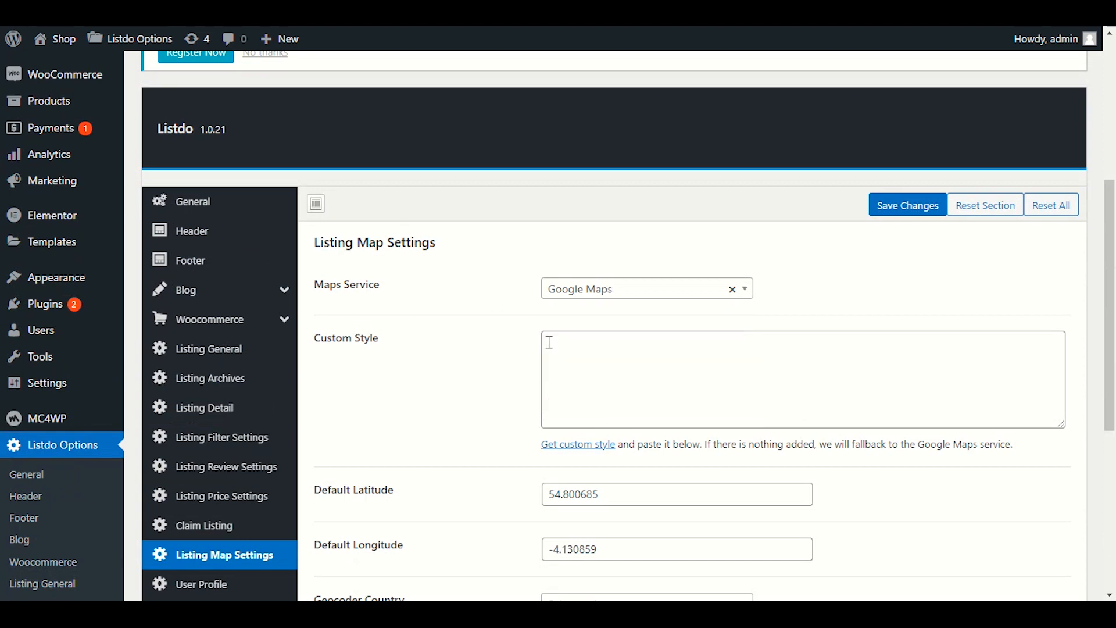
pyautogui.click(578, 287)
pyautogui.click(487, 335)
pyautogui.scroll(-3, 483, 333)
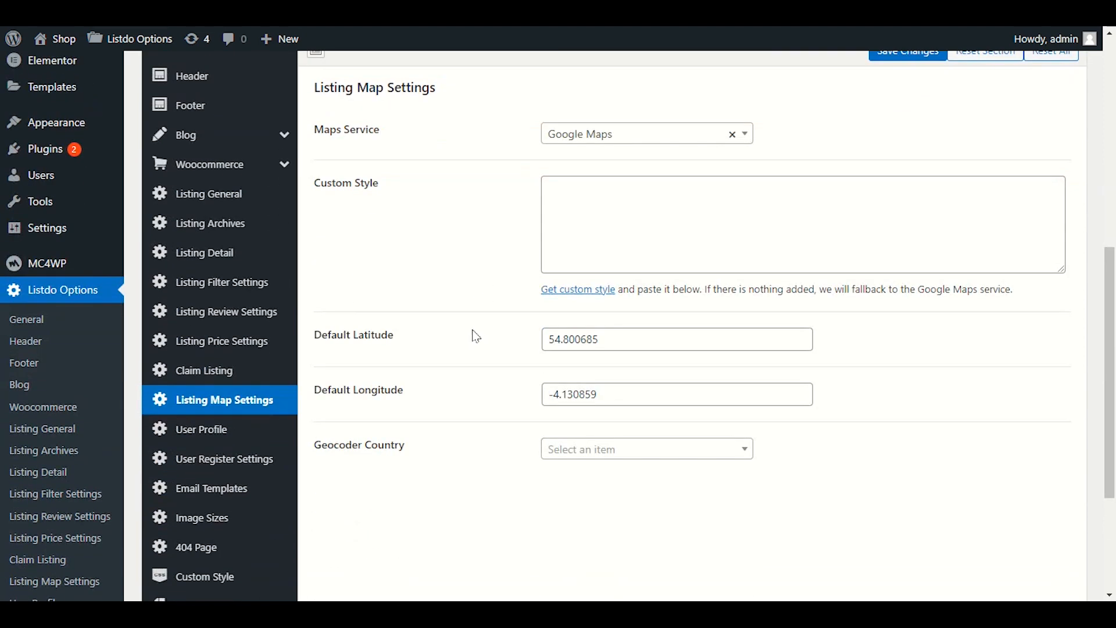
# - Examine the Geocoder Country choices in the Listing Map Settings without selecting a country
pyautogui.moveTo(340, 444); pyautogui.dragTo(458, 457)
pyautogui.click(458, 458)
pyautogui.click(570, 451)
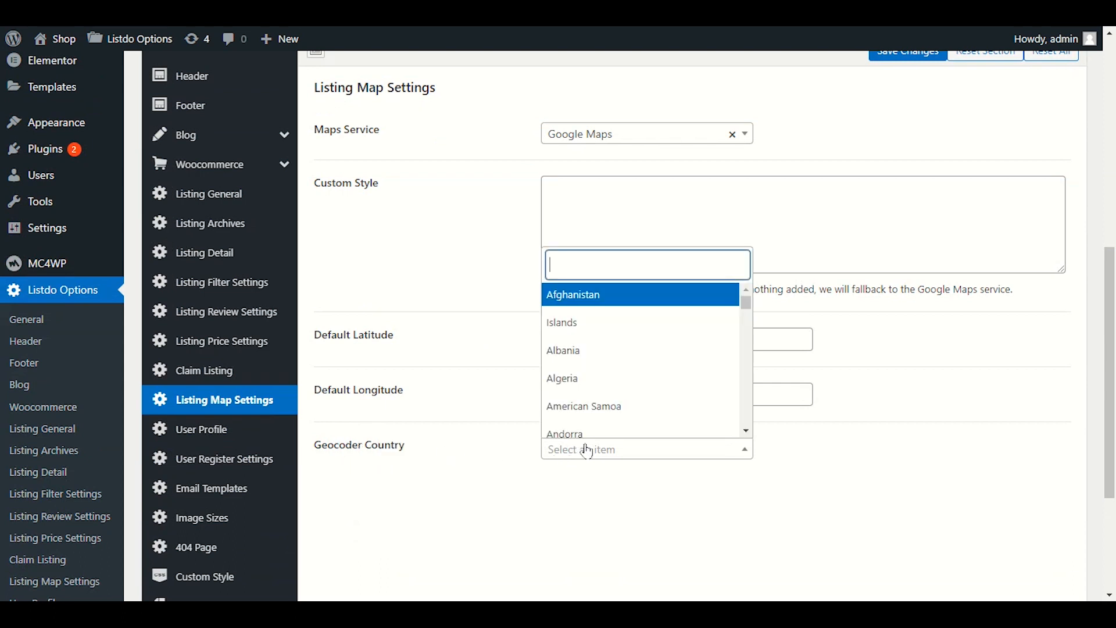
pyautogui.click(509, 435)
pyautogui.moveTo(392, 463); pyautogui.dragTo(315, 450)
pyautogui.click(319, 449)
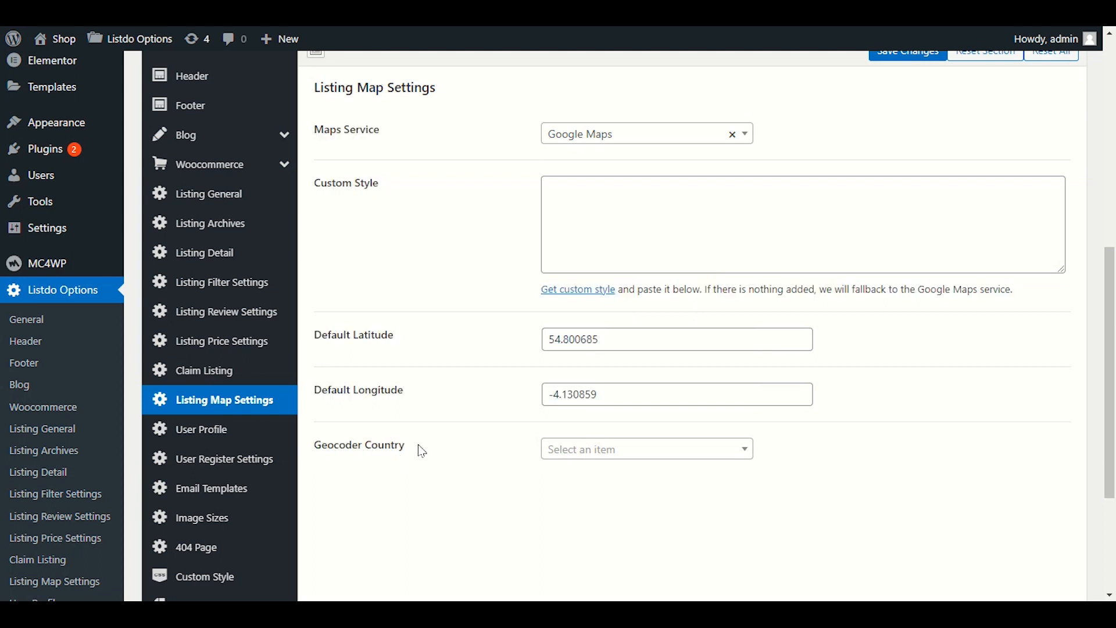
# - Check the map on the Nightlife Rooftop Bar & Club listing page and save the Listing Map Settings
pyautogui.scroll(-3, 421, 451)
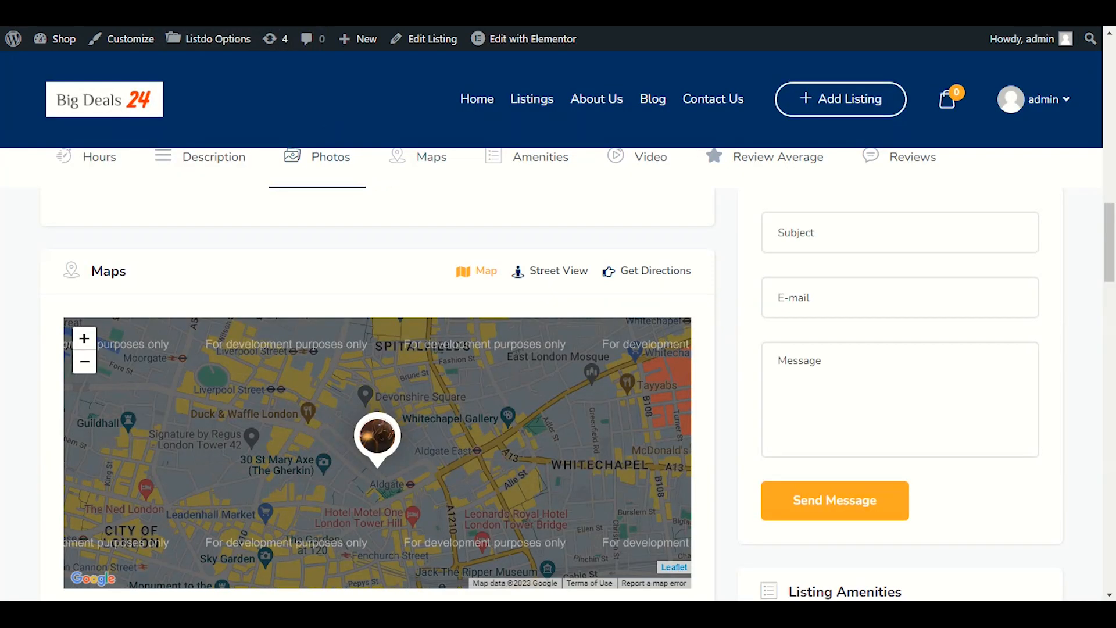
pyautogui.scroll(-3, 3, 281)
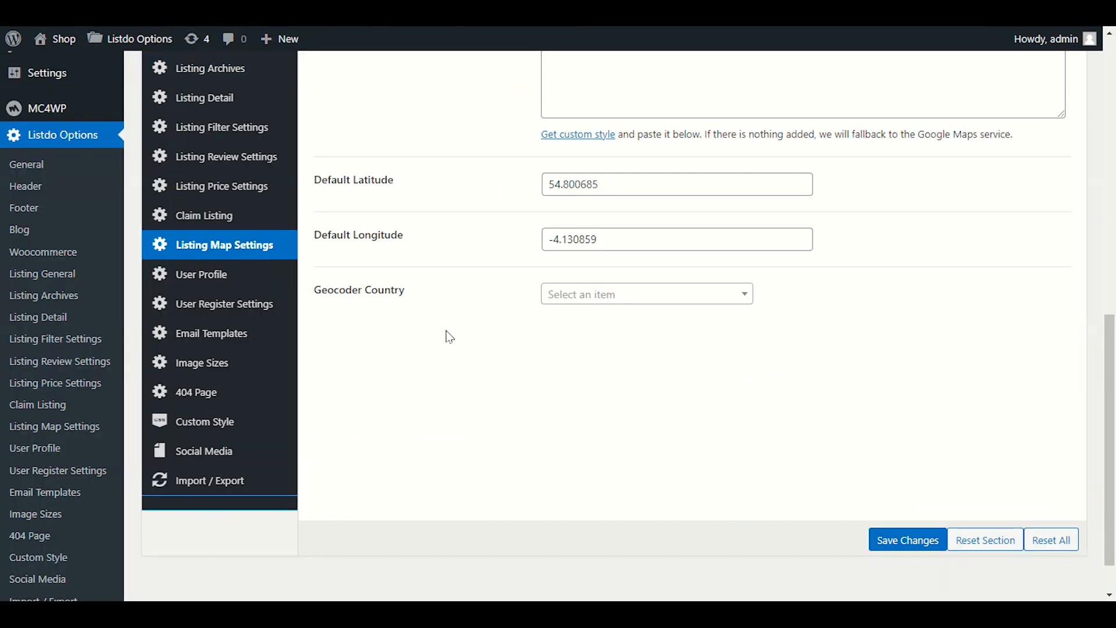
pyautogui.click(887, 532)
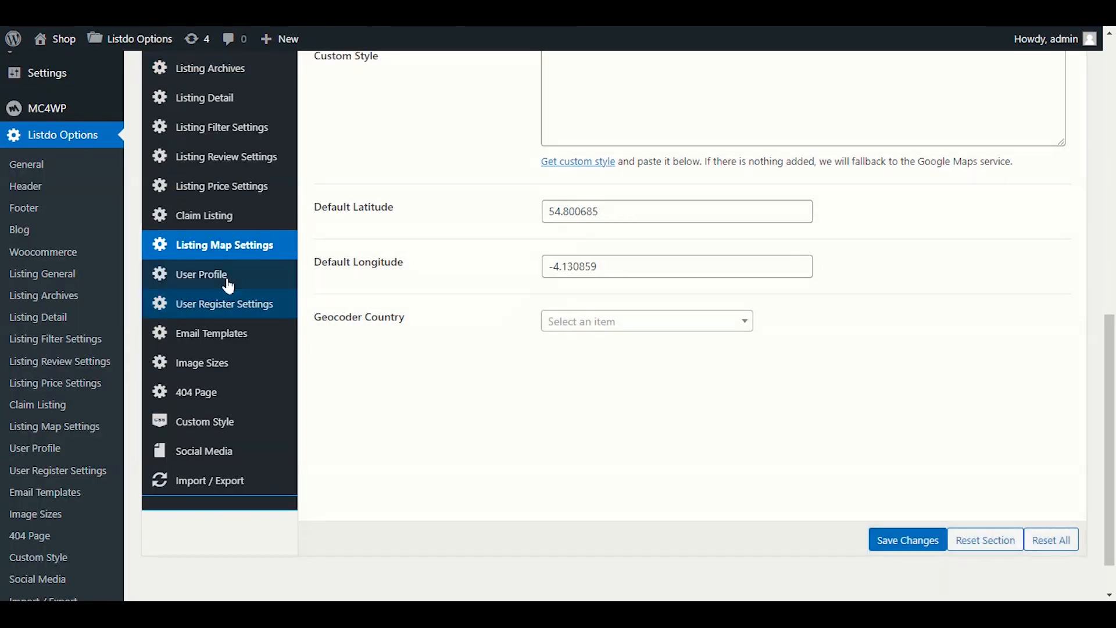
# - Open the User Profile theme settings and review the profile background, contact form and items-per-page options
pyautogui.click(189, 274)
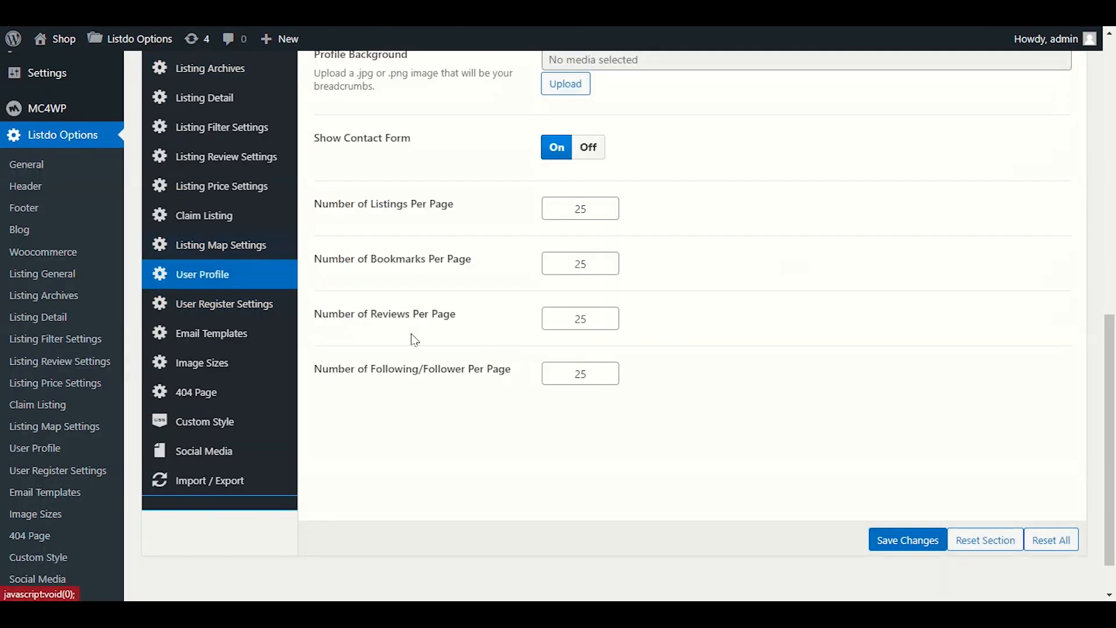
pyautogui.scroll(5, 491, 349)
pyautogui.scroll(-3, 495, 352)
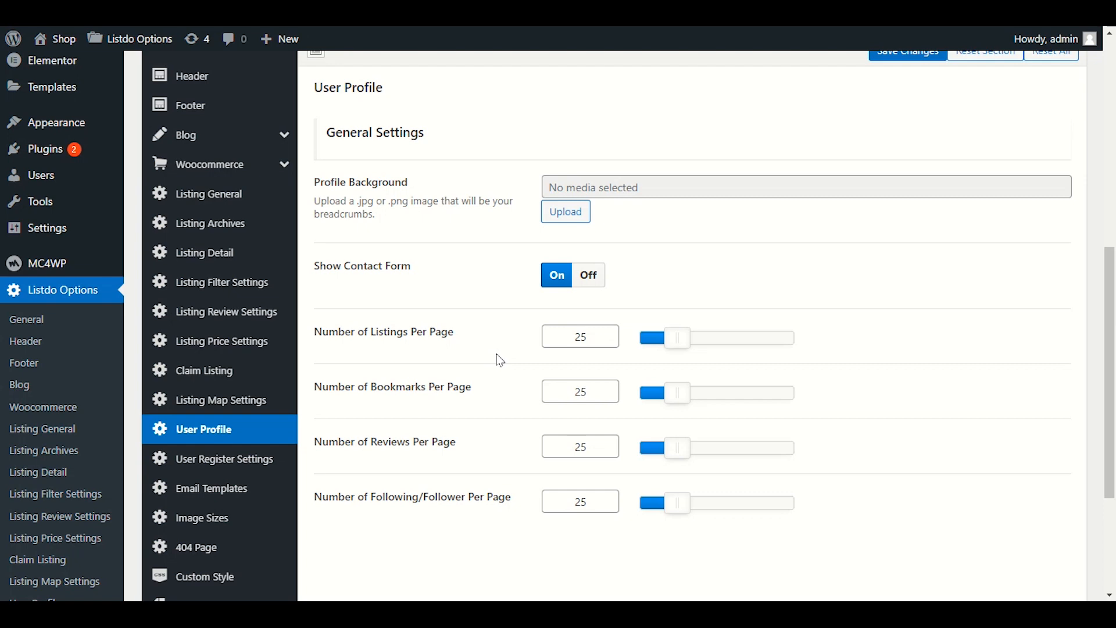
pyautogui.scroll(2, 505, 360)
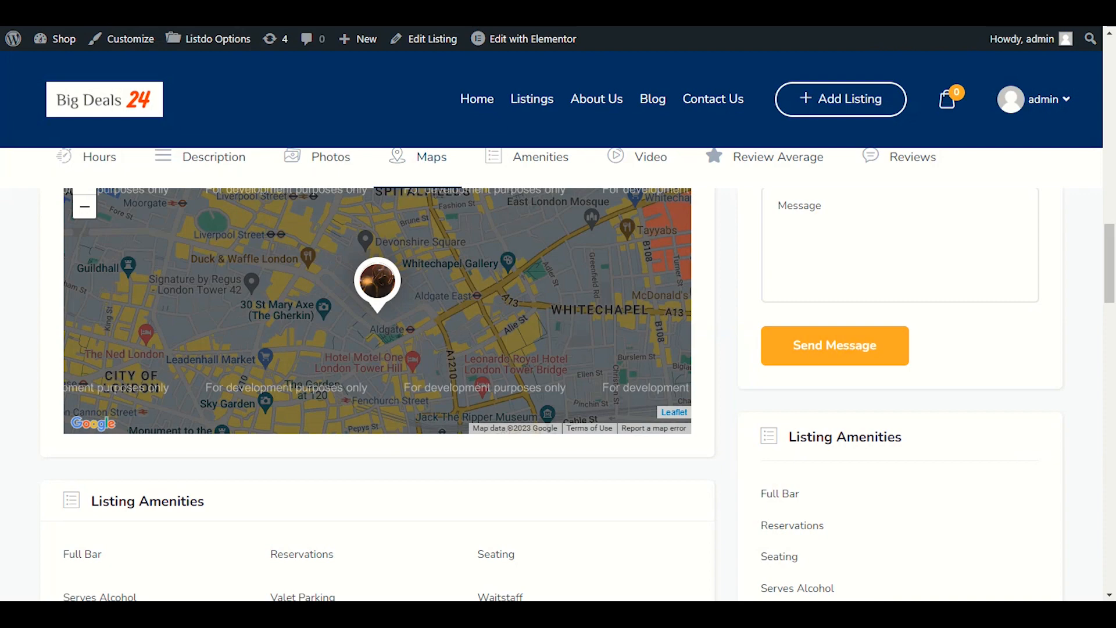
# - Open the account's Profile page on the site and look over the profile details and social fields
pyautogui.scroll(15, 389, 300)
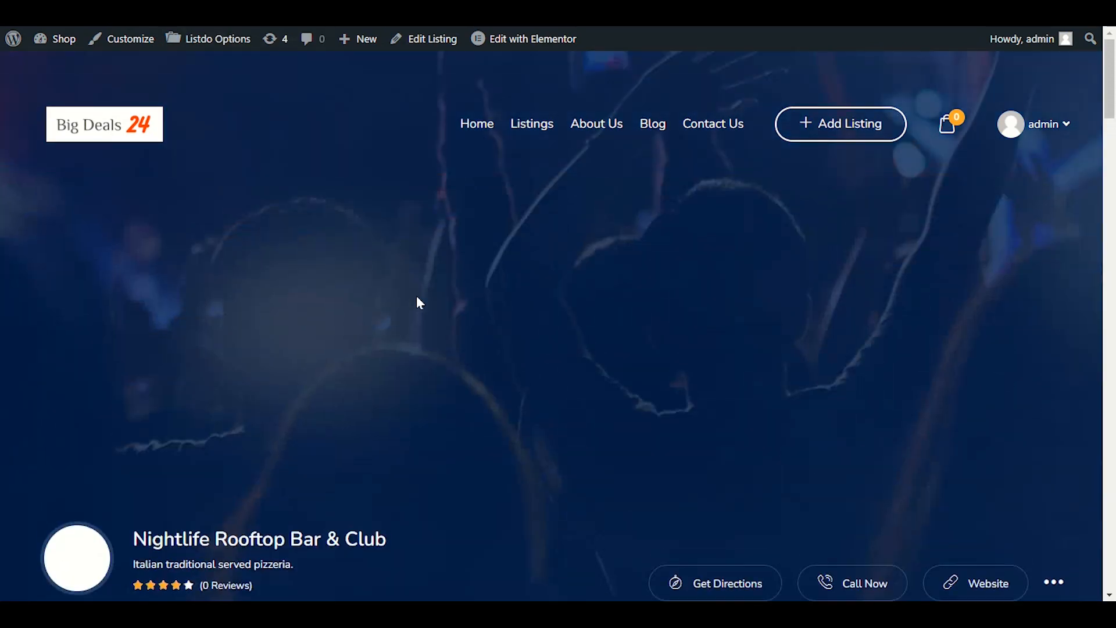
pyautogui.moveTo(1039, 127)
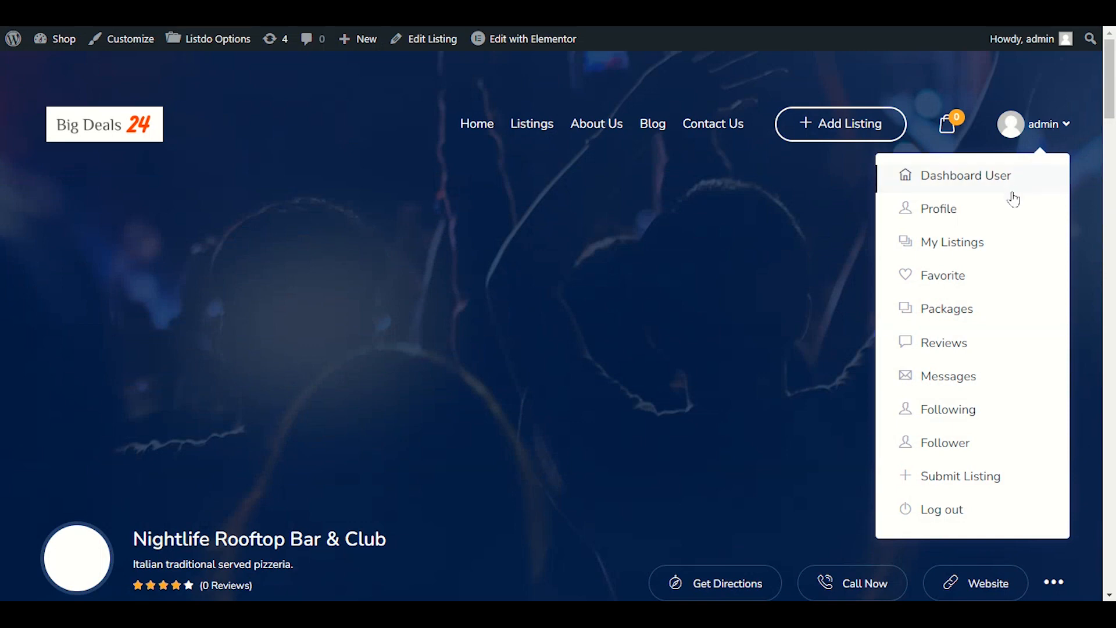
pyautogui.click(968, 219)
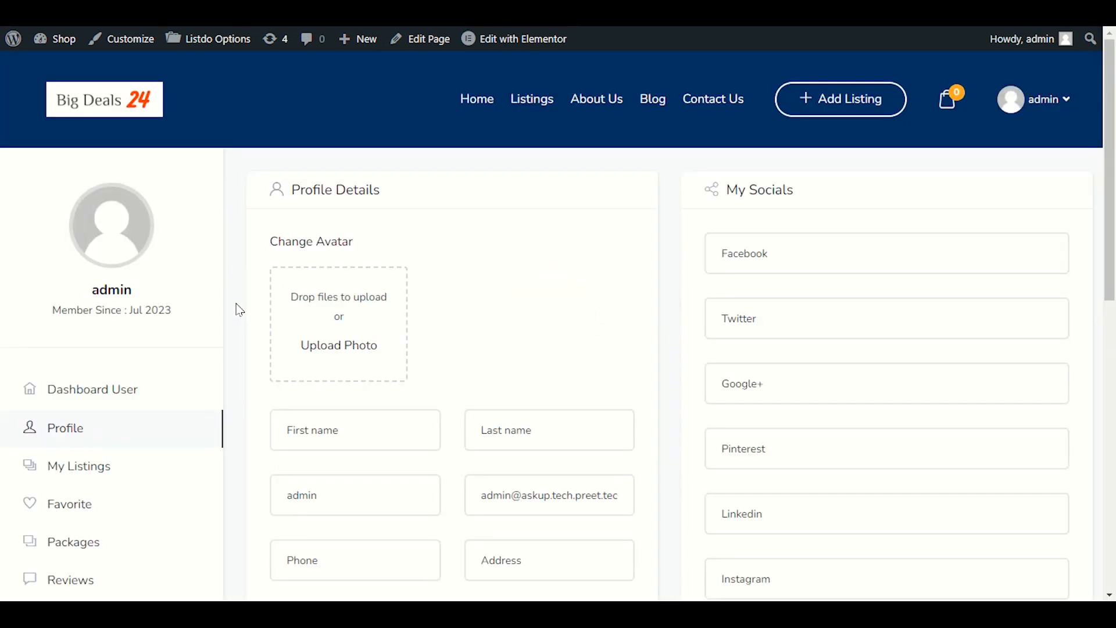
pyautogui.scroll(-3, 237, 308)
pyautogui.scroll(3, 240, 317)
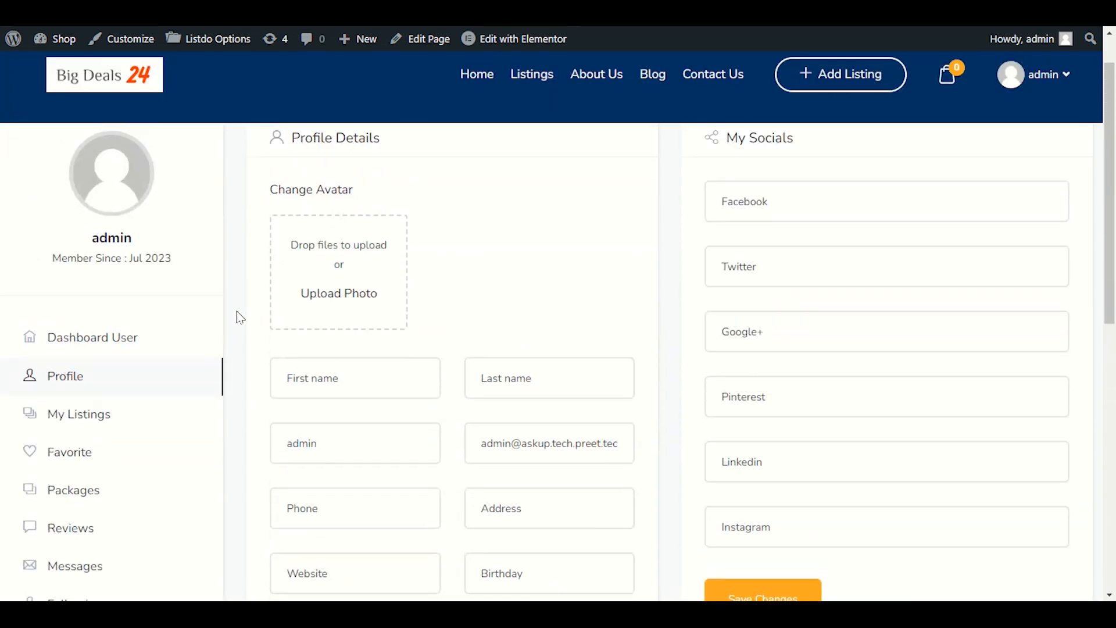
# - Review the avatar, personal detail and social link fields down the account's Profile page
pyautogui.scroll(-2, 240, 317)
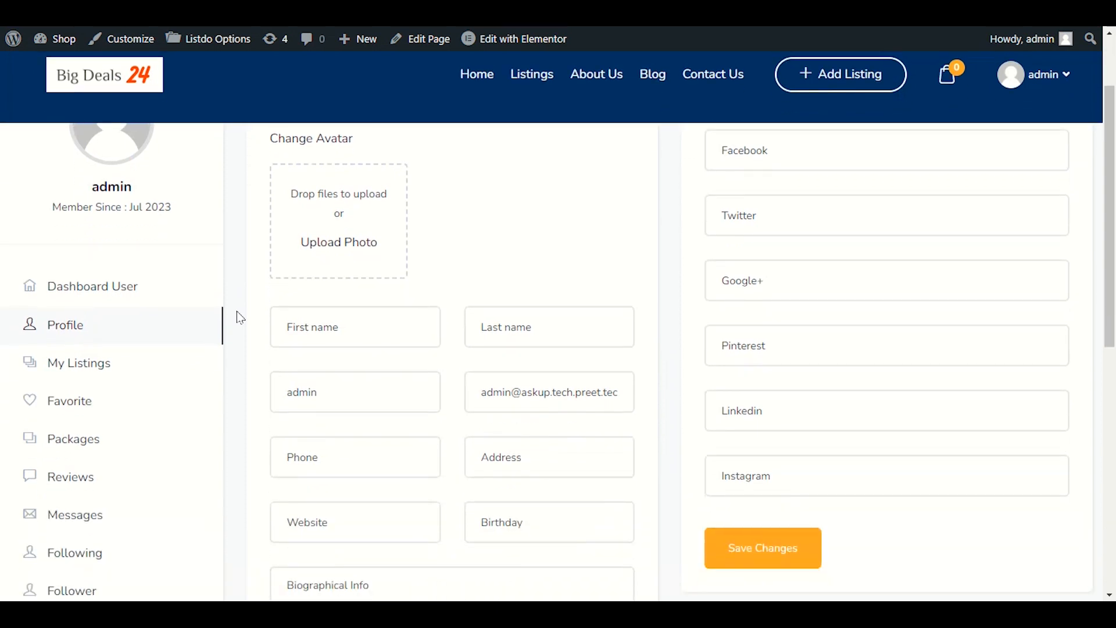
pyautogui.scroll(-1, 239, 316)
pyautogui.scroll(3, 239, 317)
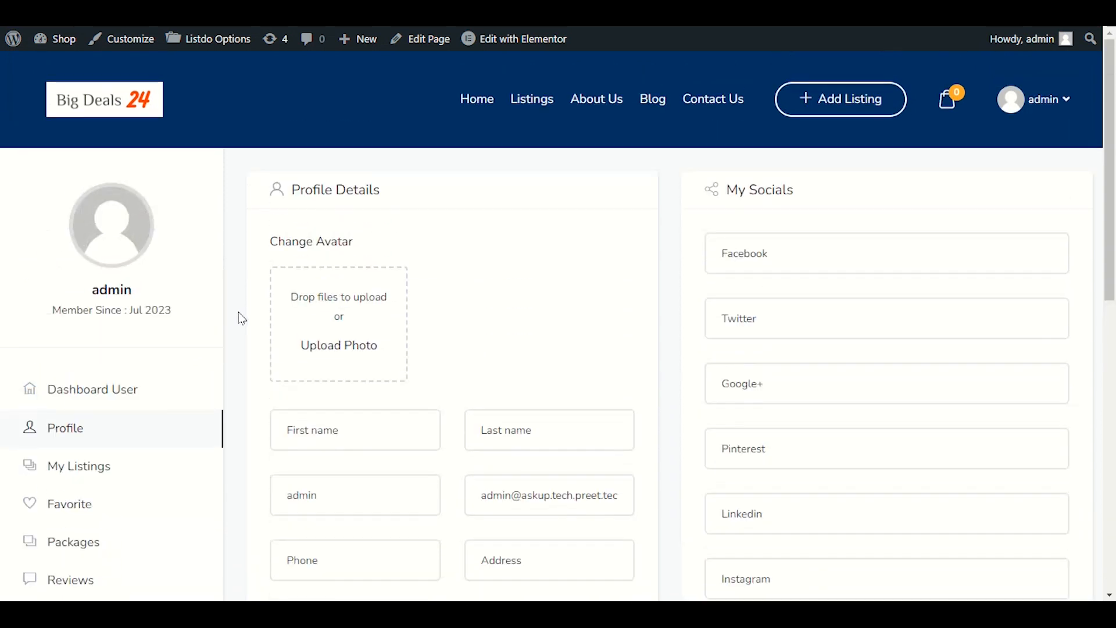
pyautogui.scroll(-2, 239, 379)
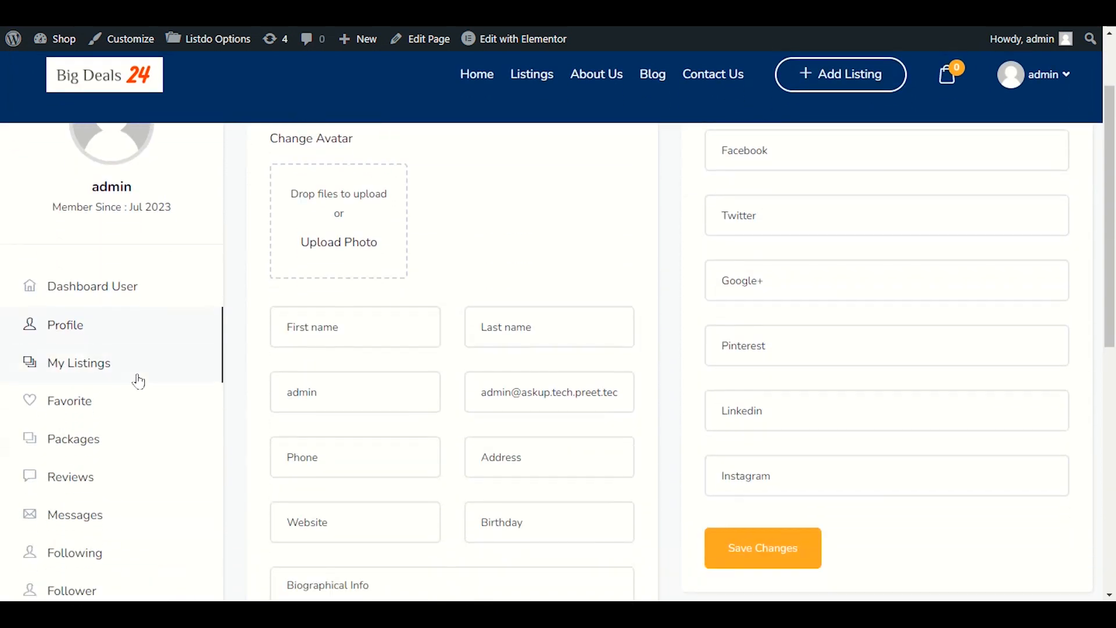
# - Open the account's My Listings page and look over its listings and the account navigation
pyautogui.click(88, 370)
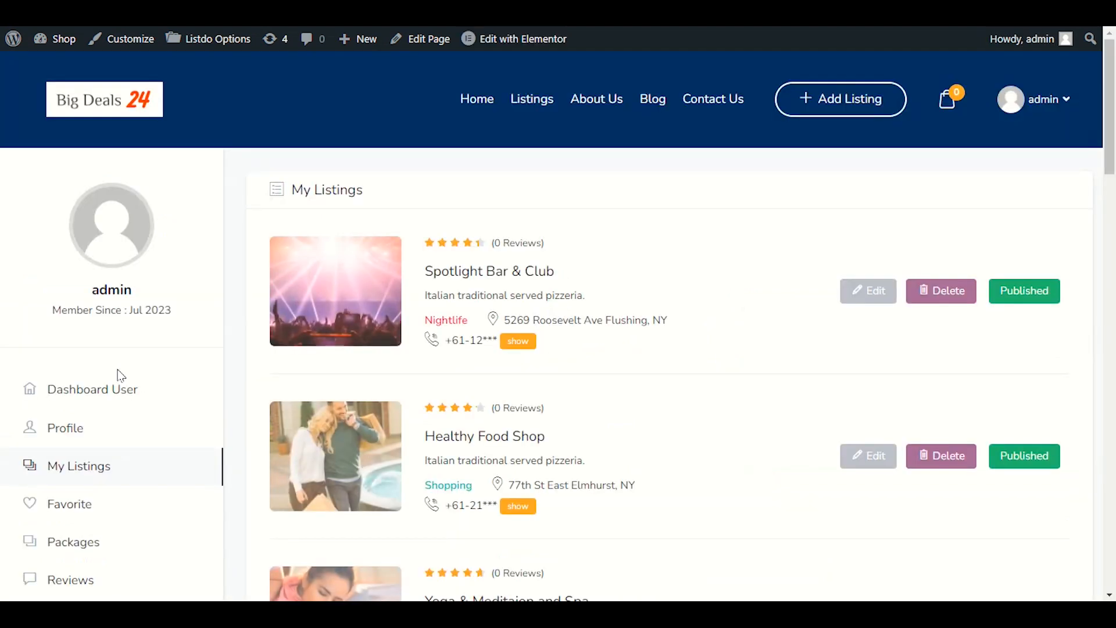
pyautogui.scroll(-3, 118, 376)
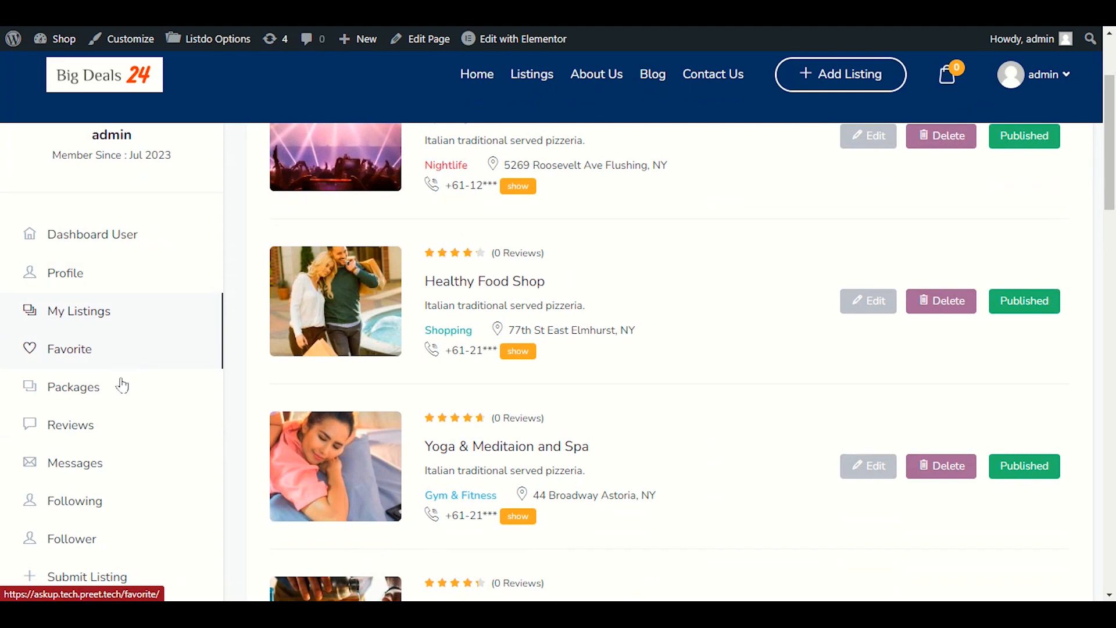
pyautogui.scroll(-3, 92, 399)
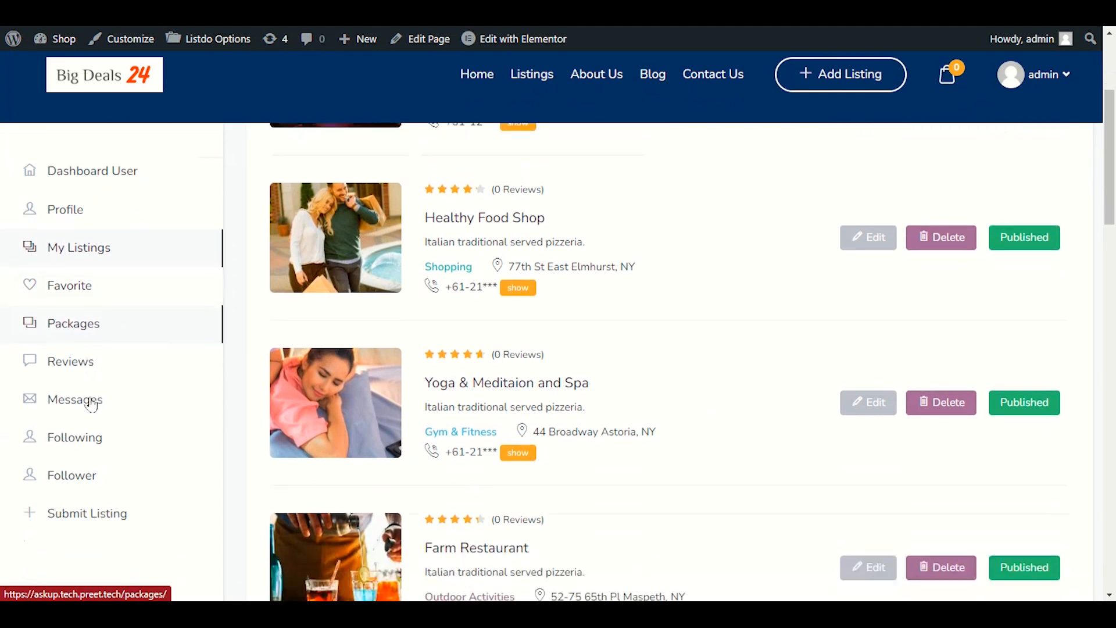
pyautogui.scroll(6, 145, 431)
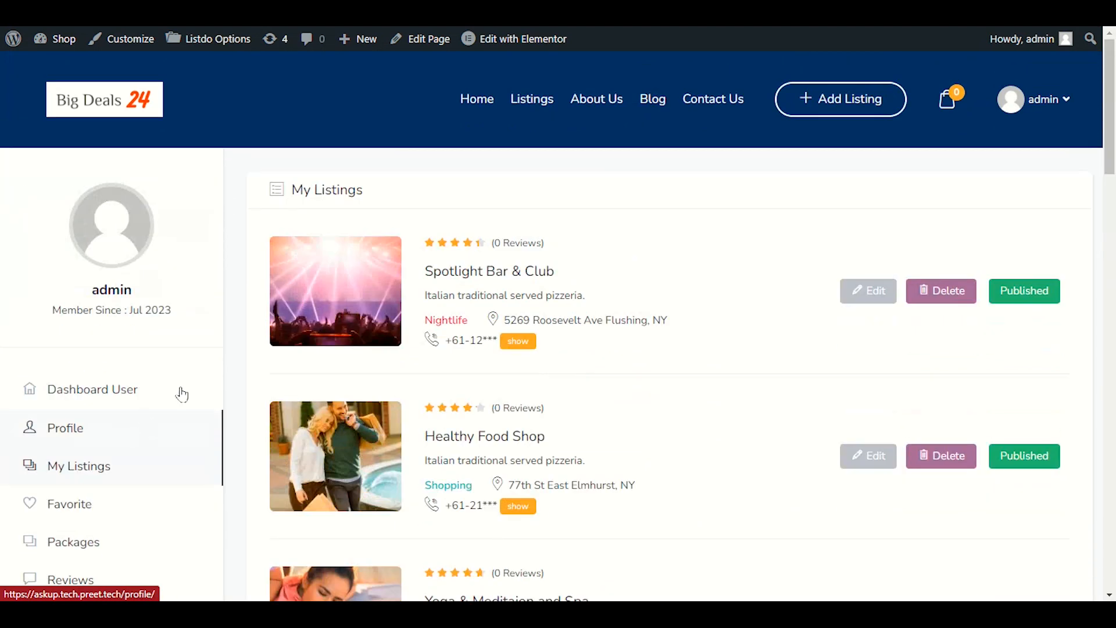
# - Compare the items-per-page options in the User Profile theme settings with the account's My Listings page
pyautogui.hotkey('ctrl', 'Tab')
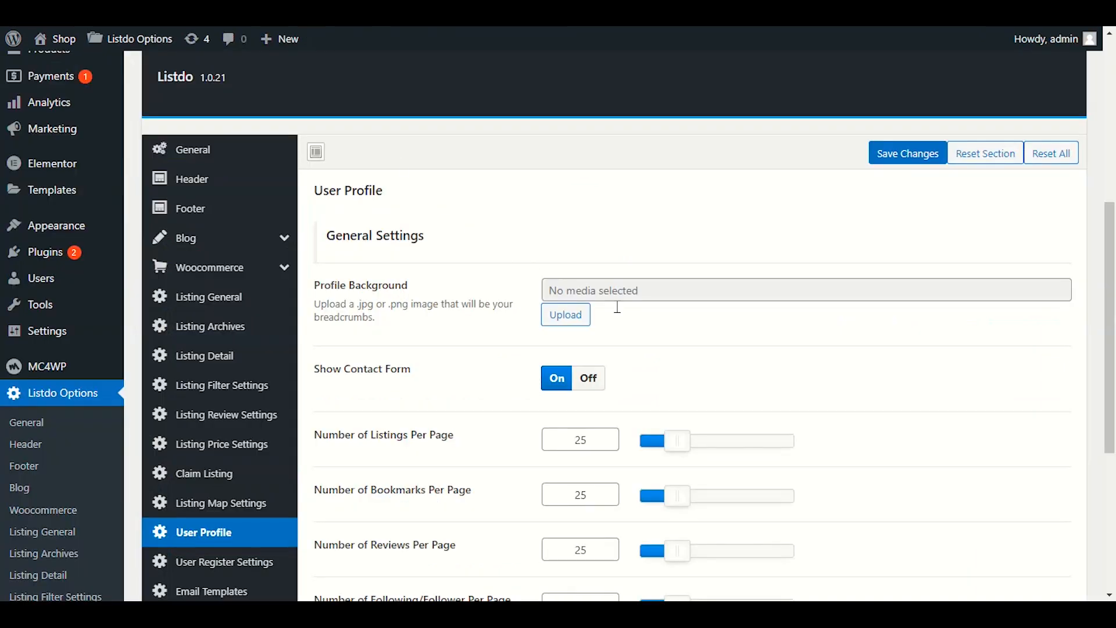
pyautogui.scroll(-3, 737, 368)
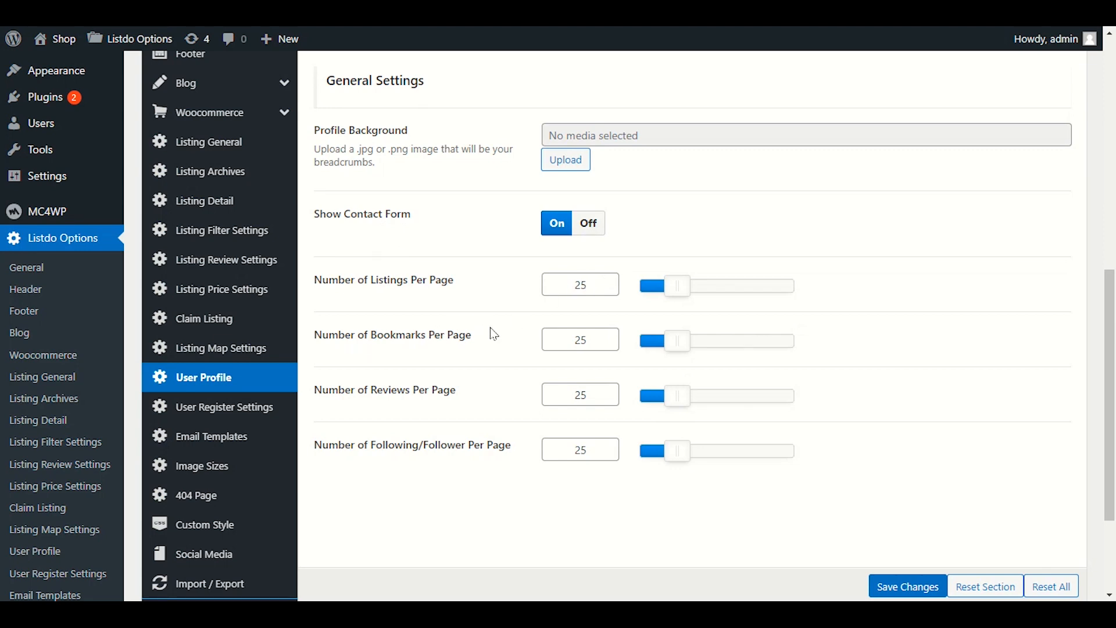
pyautogui.scroll(3, 577, 343)
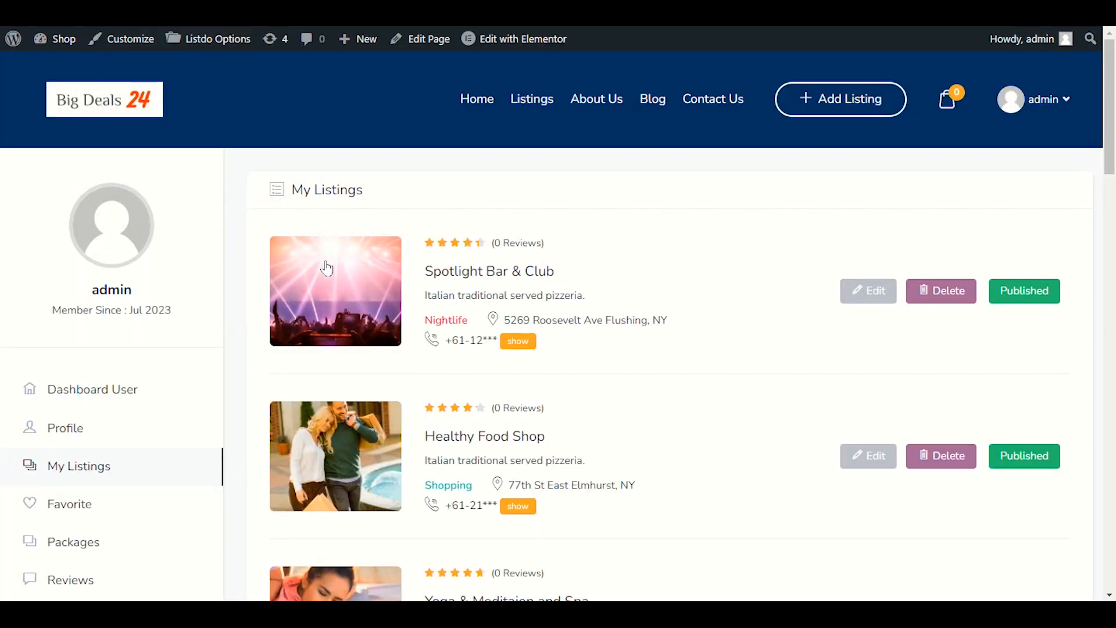
pyautogui.scroll(-5, 229, 309)
pyautogui.scroll(3, 229, 312)
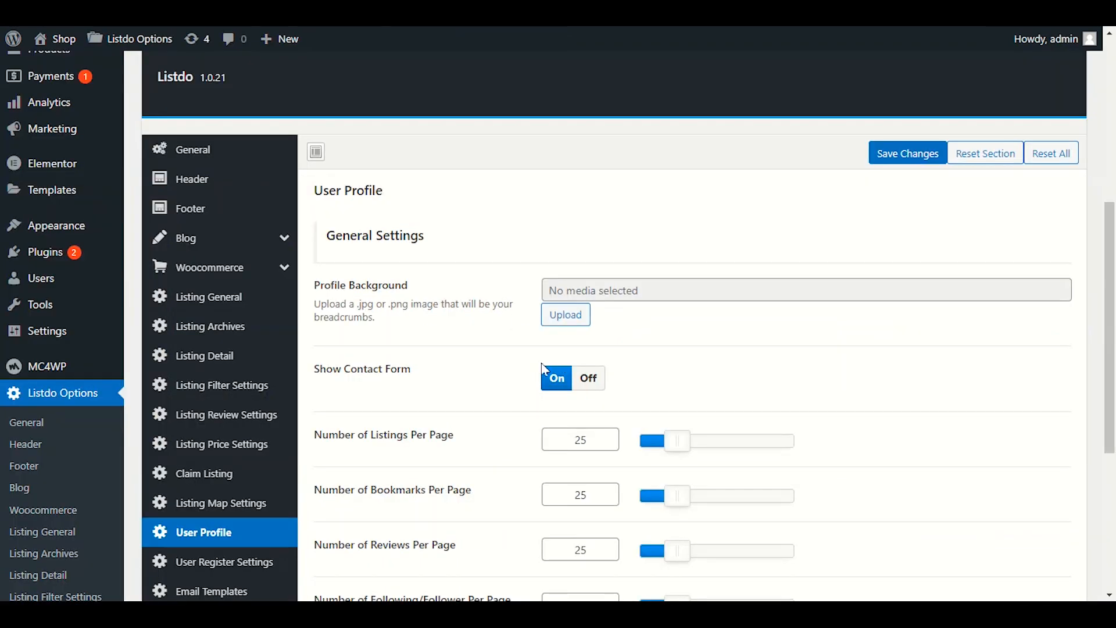
pyautogui.scroll(-2, 543, 371)
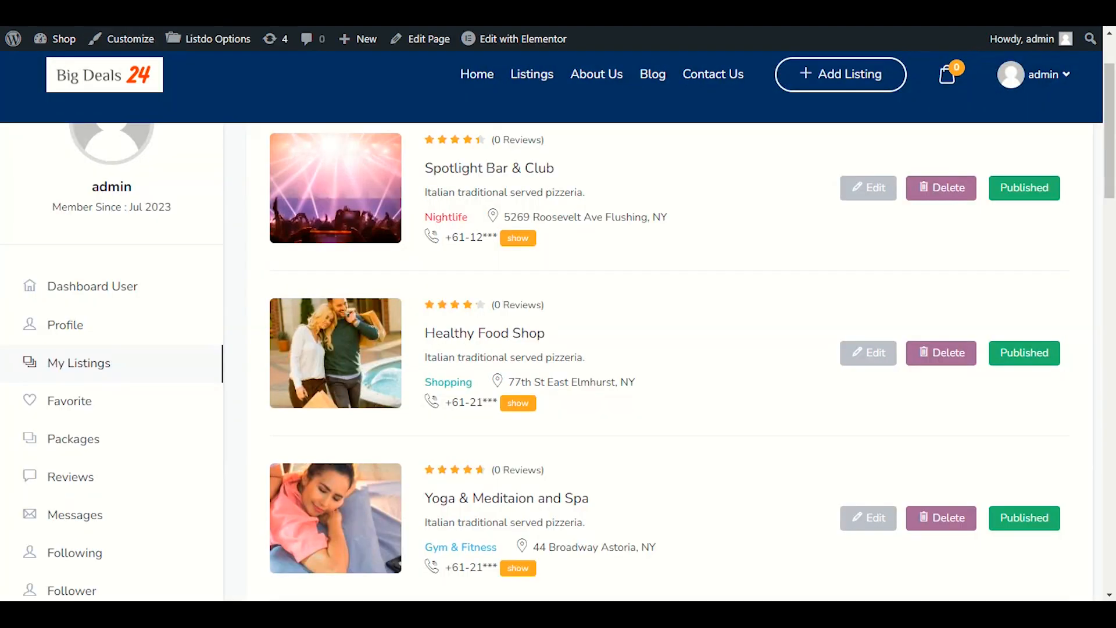
# - Look through the full list of entries on the account's My Listings page
pyautogui.scroll(-5, 162, 250)
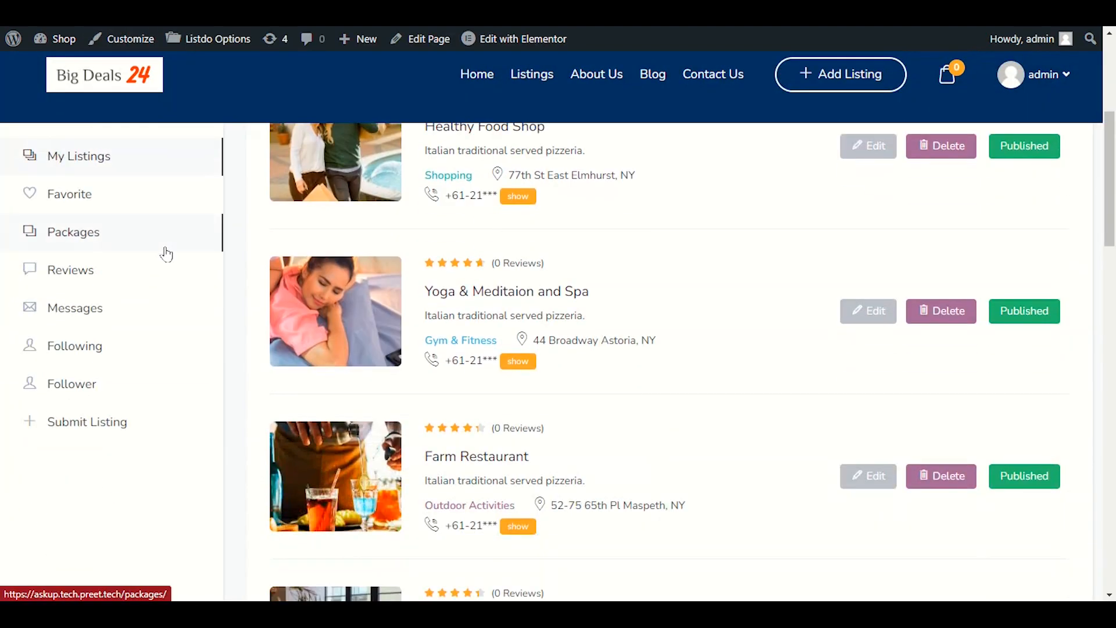
pyautogui.scroll(6, 244, 331)
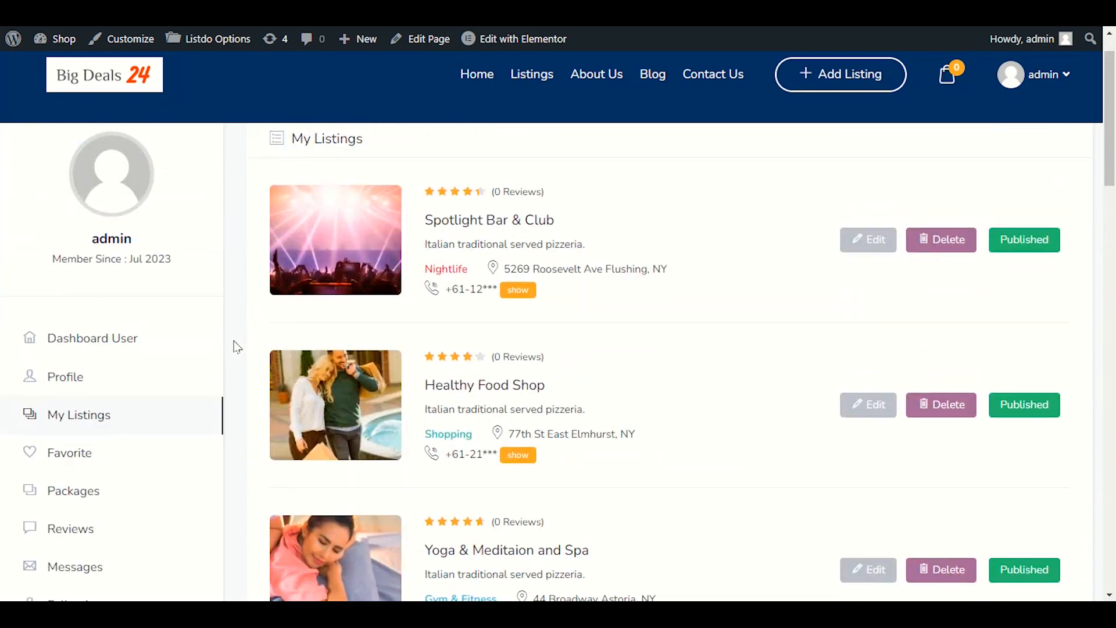
pyautogui.scroll(-5, 240, 345)
pyautogui.scroll(-15, 246, 332)
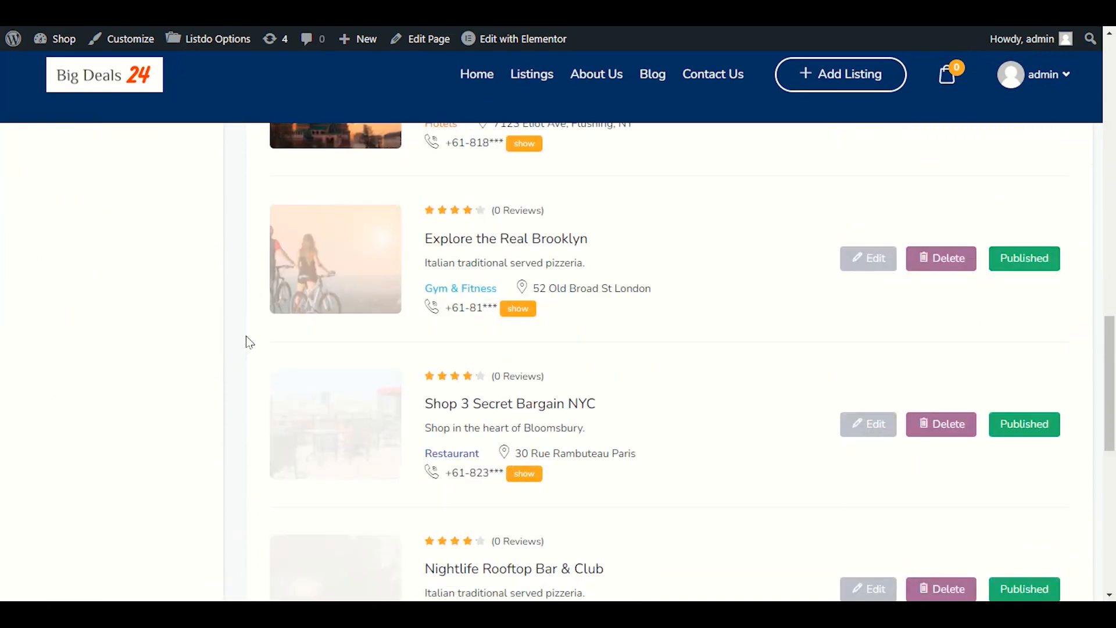
pyautogui.scroll(8, 255, 329)
pyautogui.scroll(7, 231, 316)
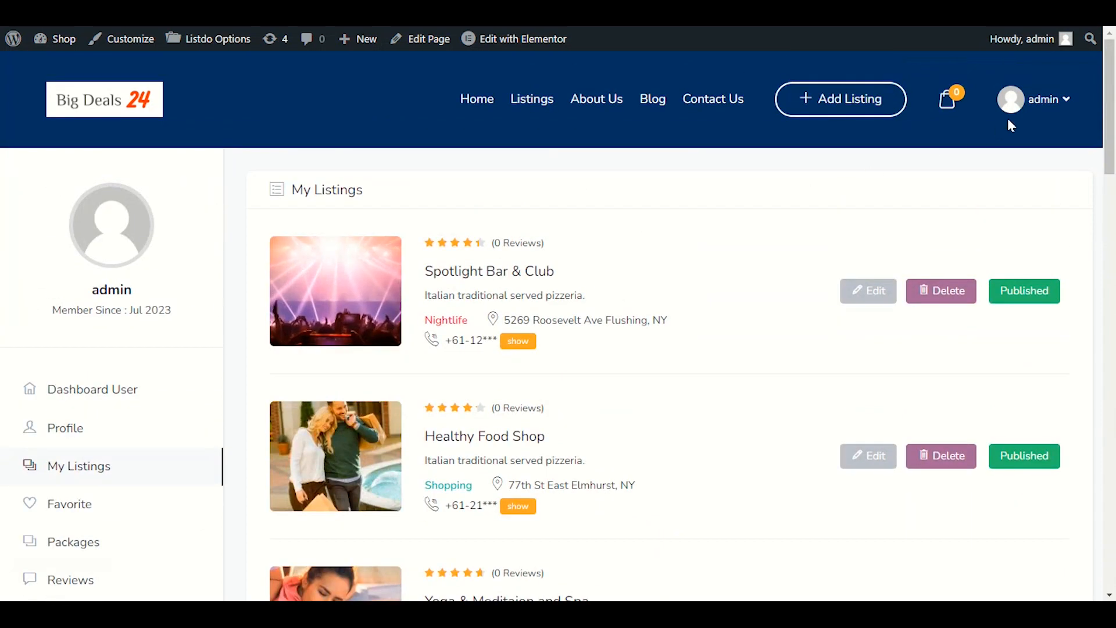
# - Open the account's Dashboard User page and review the statistics cards and account sections
pyautogui.moveTo(1066, 99)
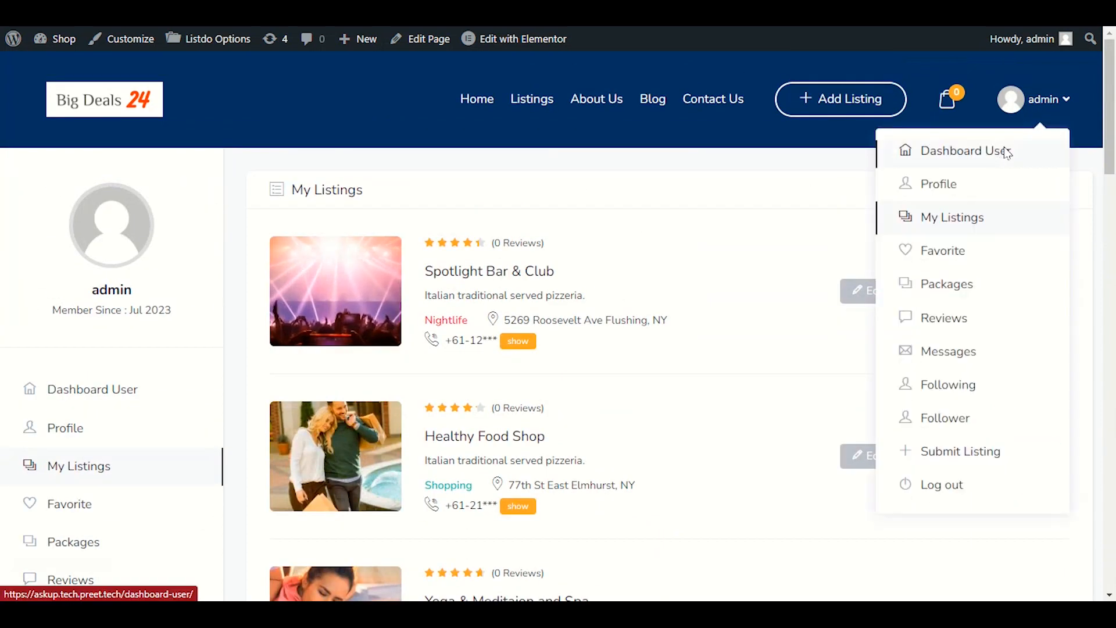
pyautogui.click(980, 164)
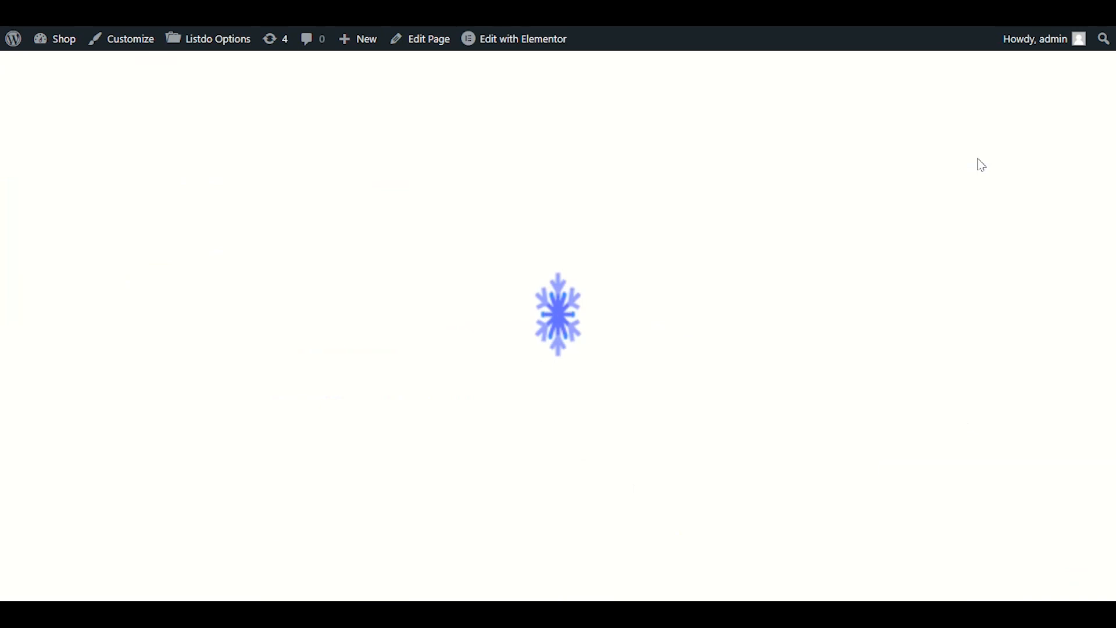
pyautogui.scroll(-3, 110, 381)
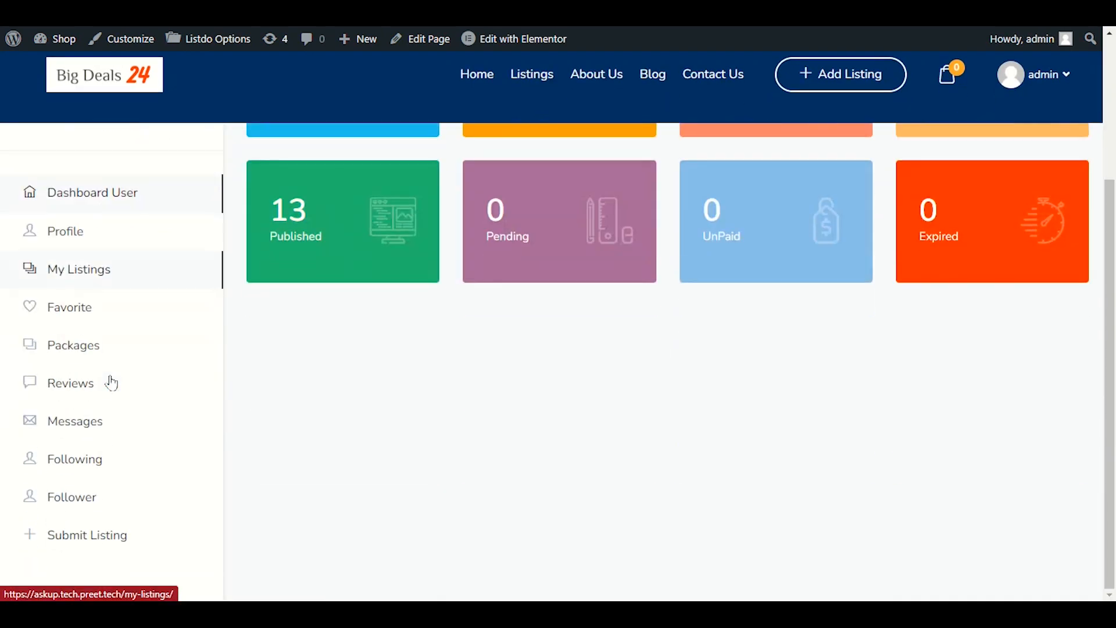
pyautogui.scroll(3, 119, 382)
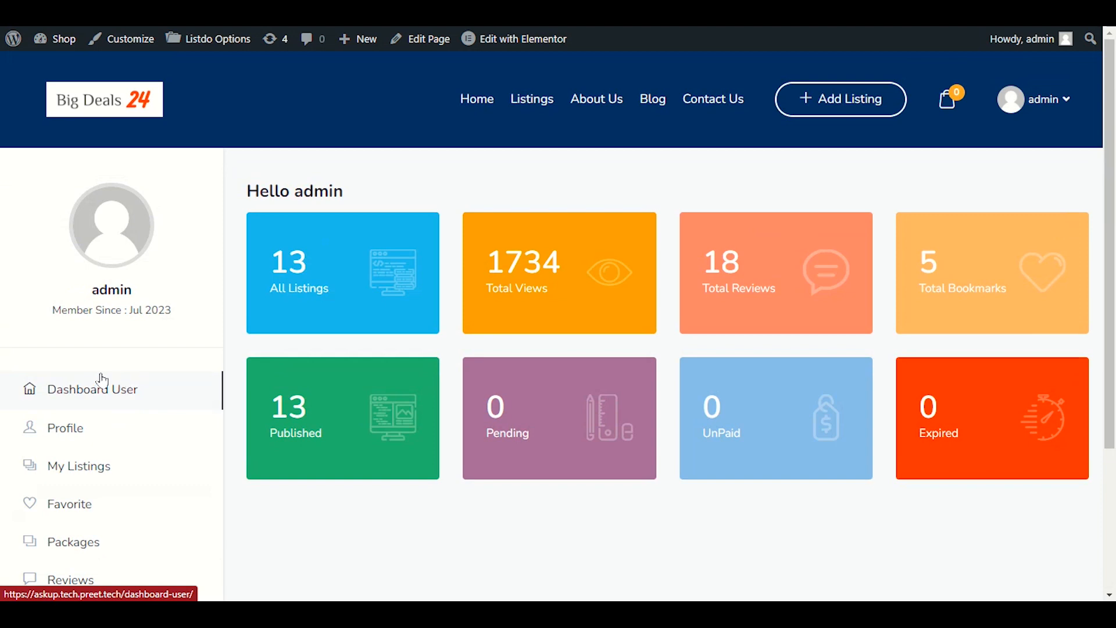
pyautogui.scroll(-3, 230, 377)
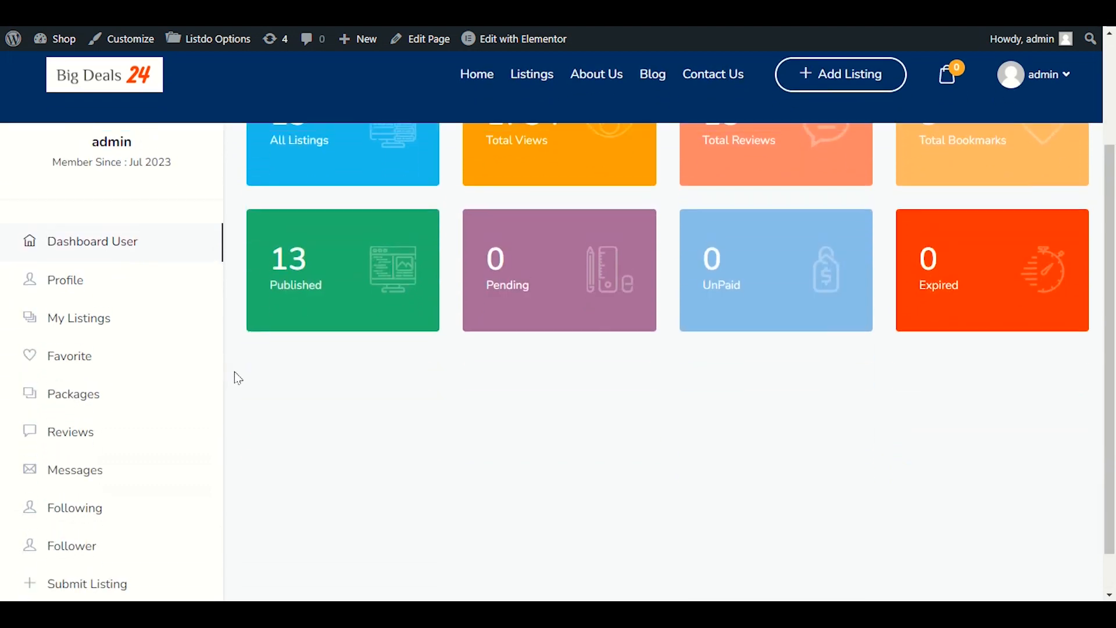
pyautogui.scroll(2, 239, 376)
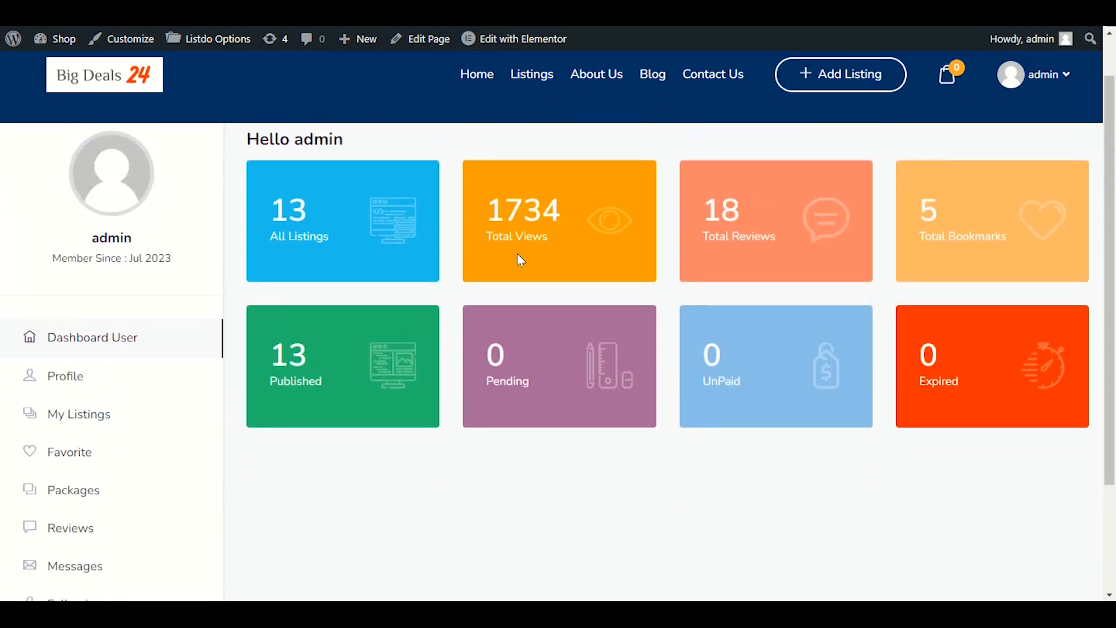
pyautogui.scroll(-3, 275, 339)
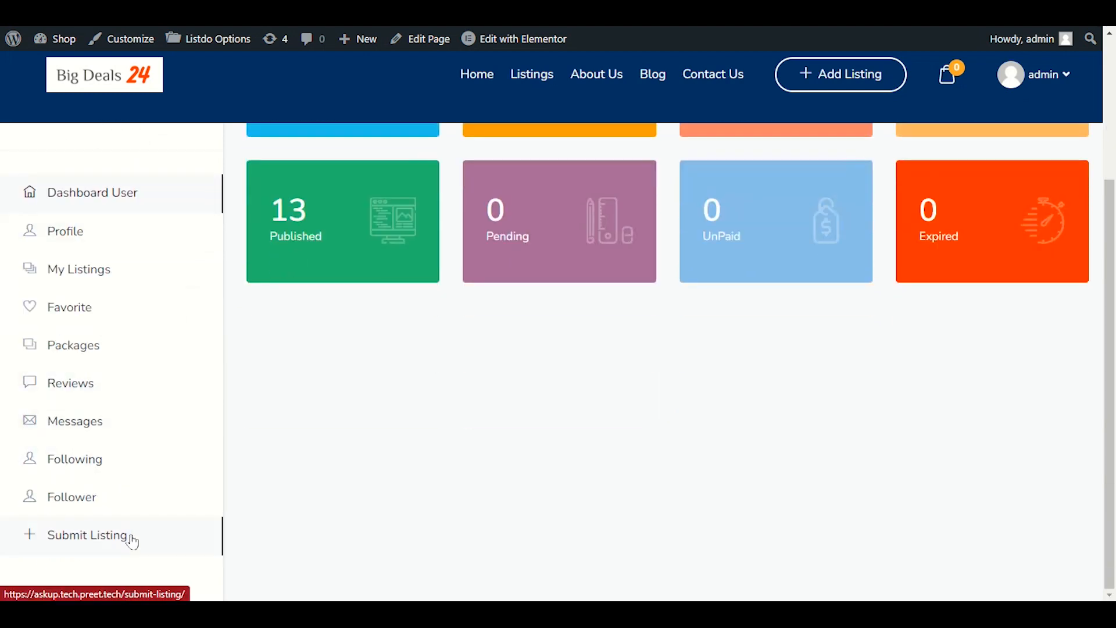
pyautogui.scroll(4, 182, 307)
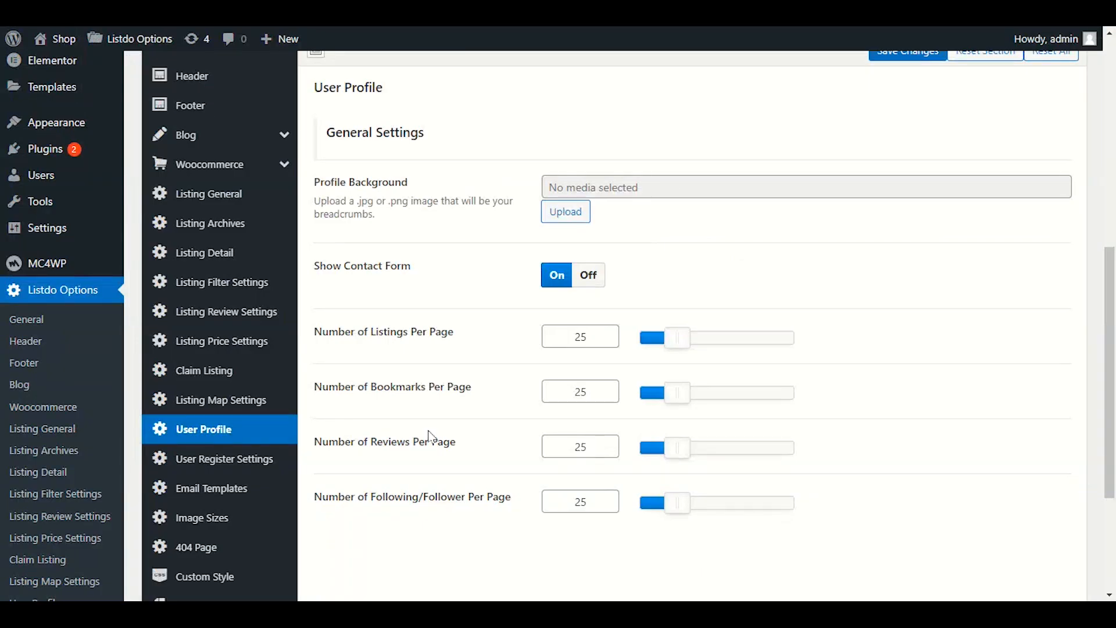
# - Glance at the User Register Settings, then compare the User Profile theme settings with the site's user dashboard
pyautogui.click(254, 468)
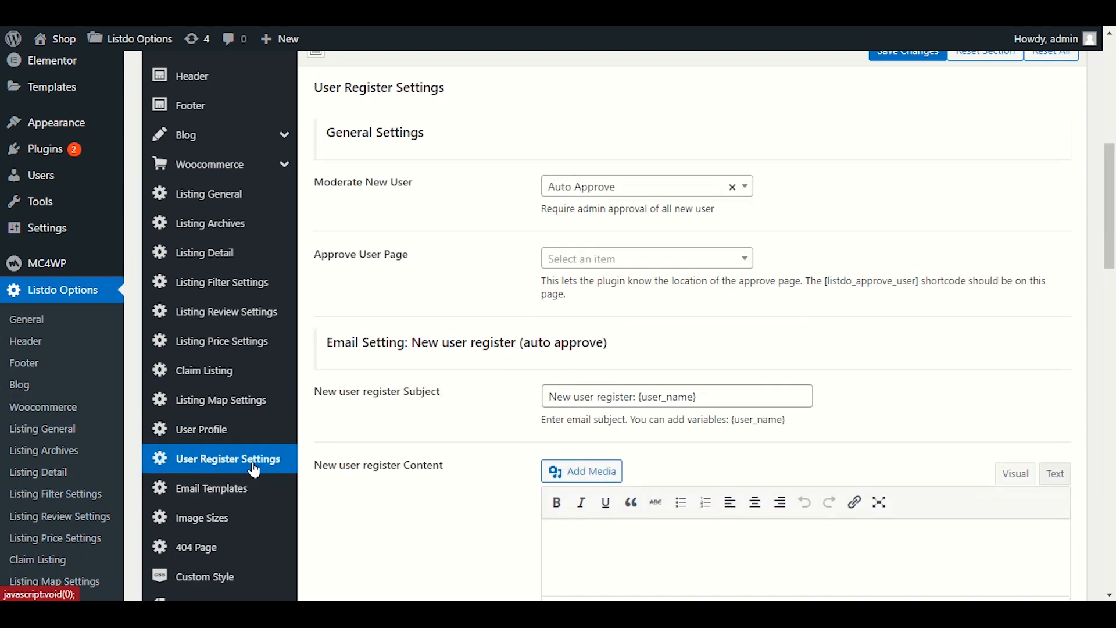
pyautogui.click(258, 442)
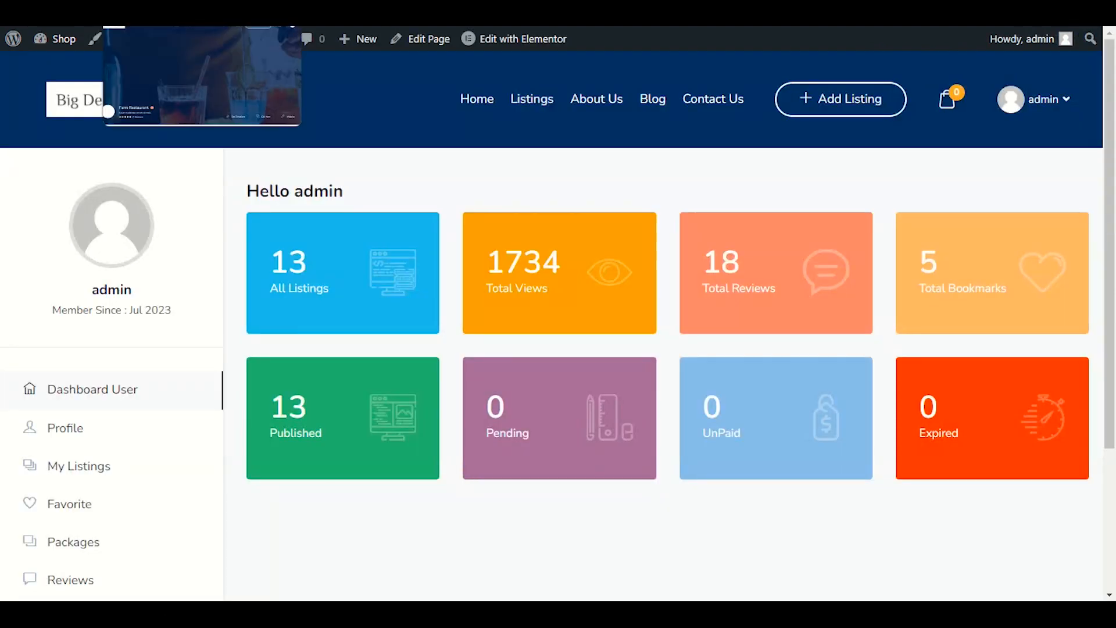
pyautogui.moveTo(1052, 94)
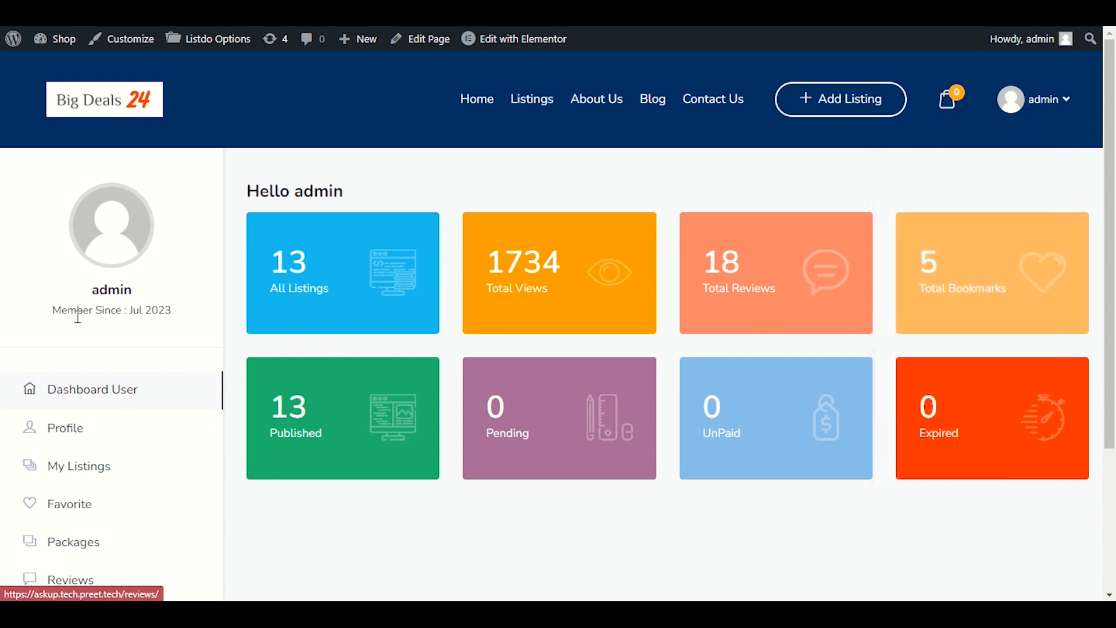
pyautogui.scroll(-3, 77, 316)
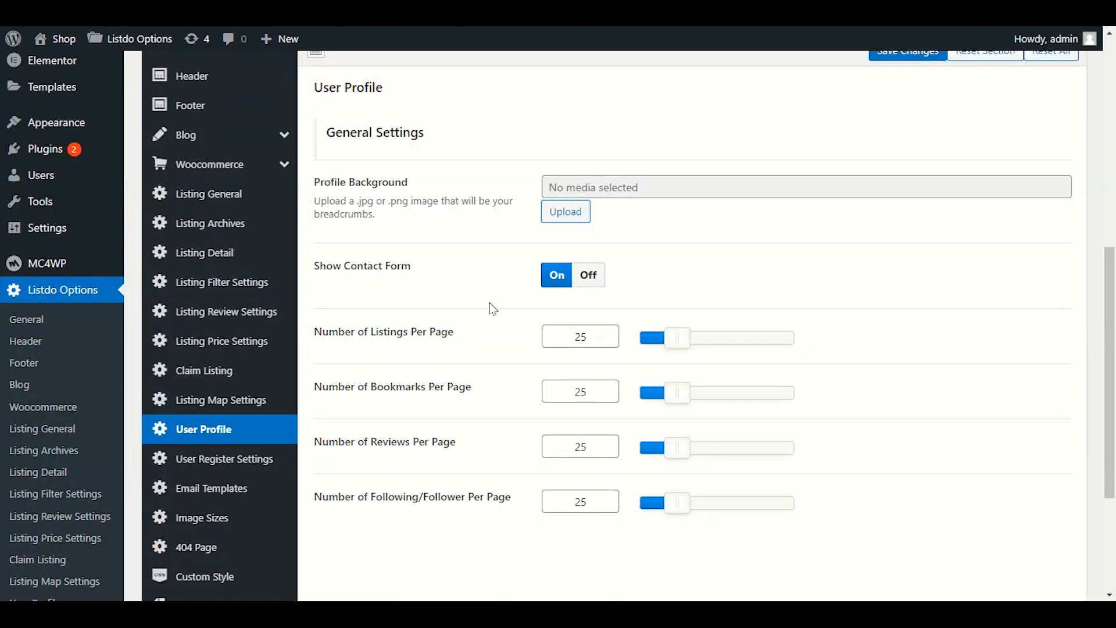
pyautogui.scroll(2, 489, 303)
pyautogui.moveTo(320, 251)
pyautogui.mouseDown()
pyautogui.moveTo(316, 243)
pyautogui.moveTo(385, 241)
pyautogui.moveTo(315, 246)
pyautogui.mouseUp()
pyautogui.scroll(-4, 354, 255)
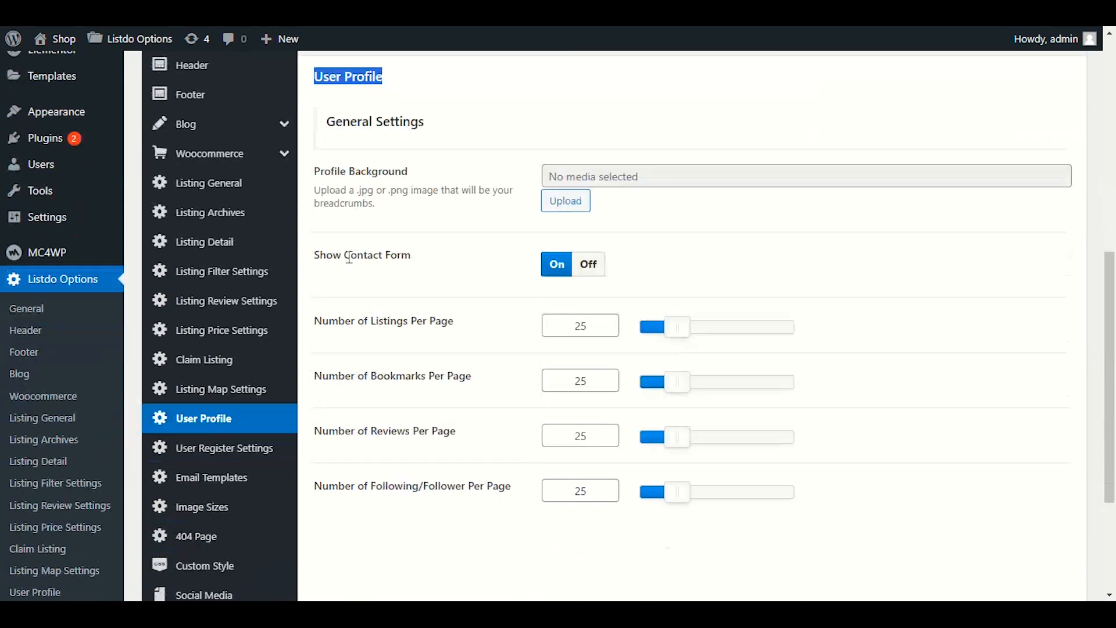
# - Open the User Register Settings and examine the Moderate New User choices, keeping Auto Approve selected
pyautogui.click(265, 409)
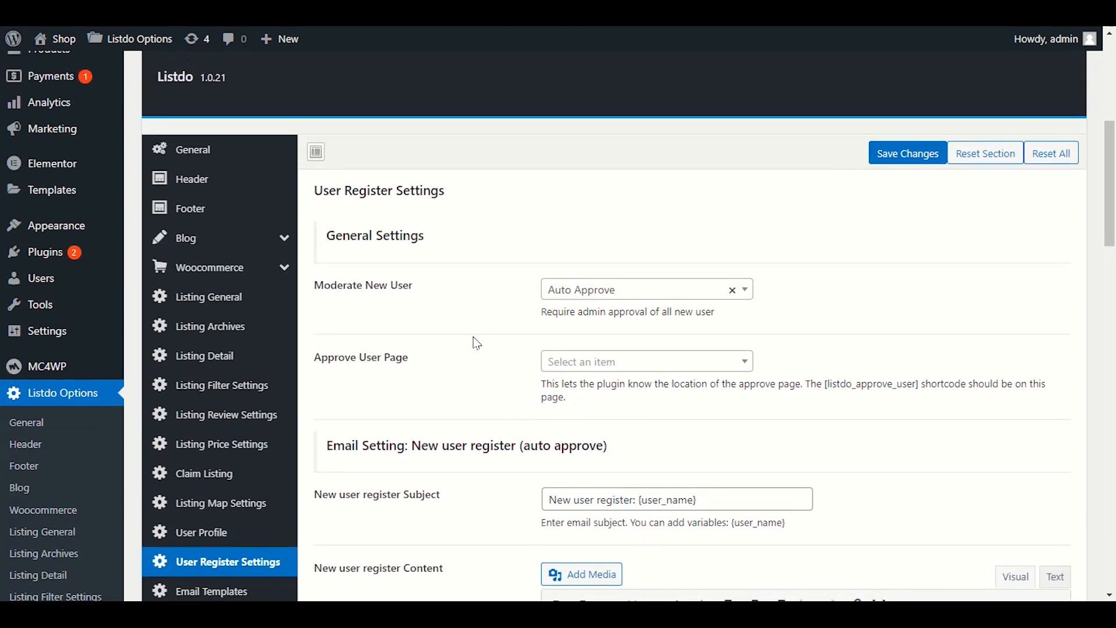
pyautogui.scroll(-2, 476, 349)
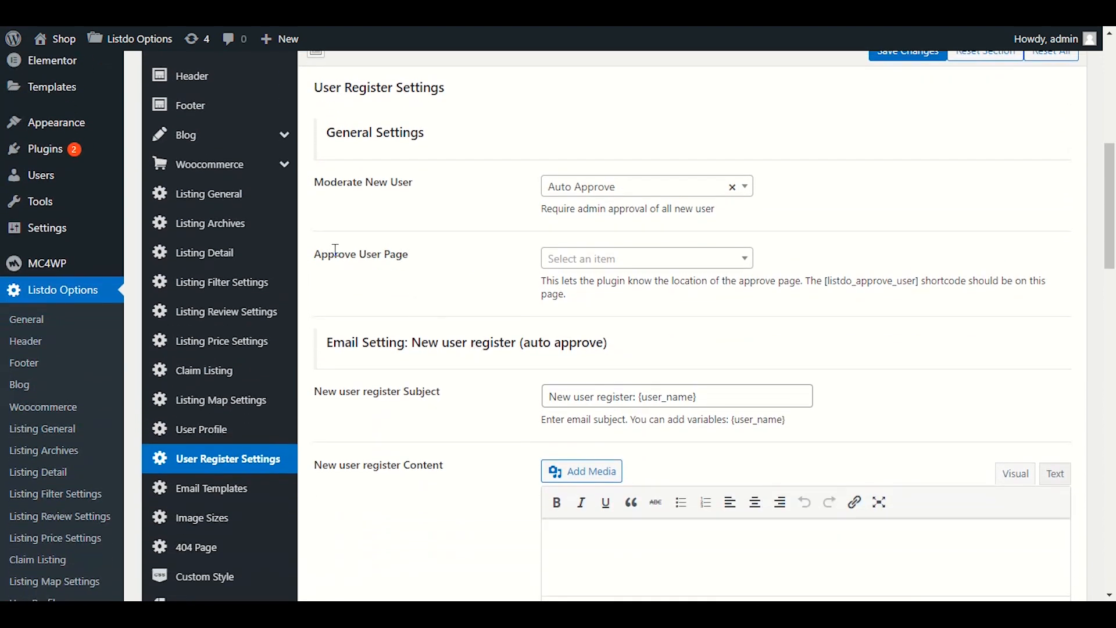
pyautogui.moveTo(349, 180); pyautogui.dragTo(373, 181)
pyautogui.click(418, 186)
pyautogui.click(585, 189)
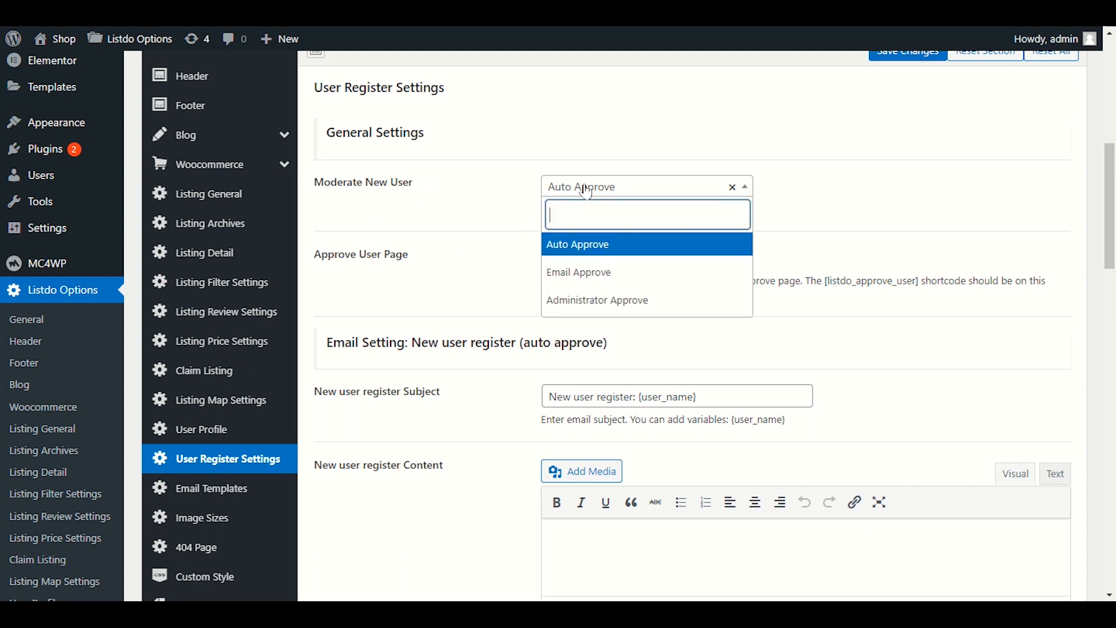
pyautogui.click(478, 263)
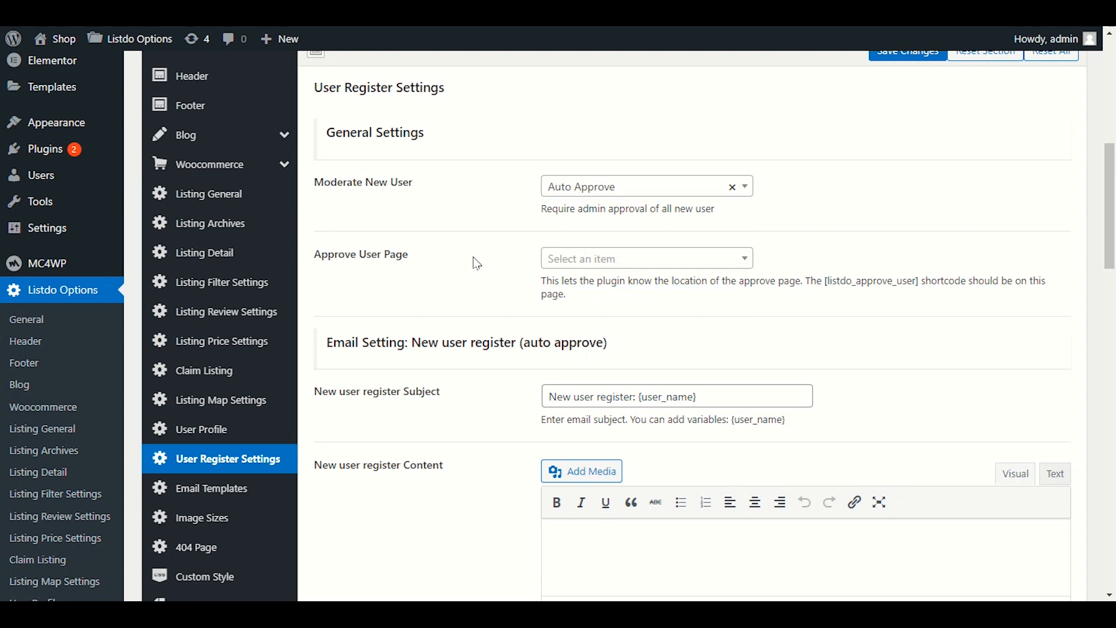
pyautogui.click(558, 188)
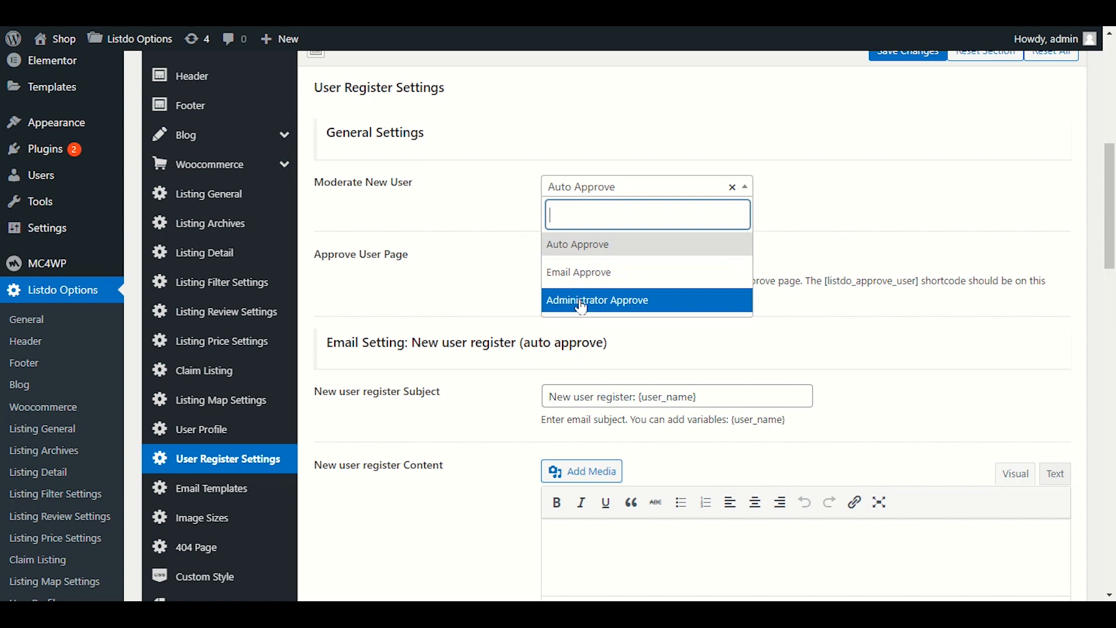
pyautogui.click(470, 276)
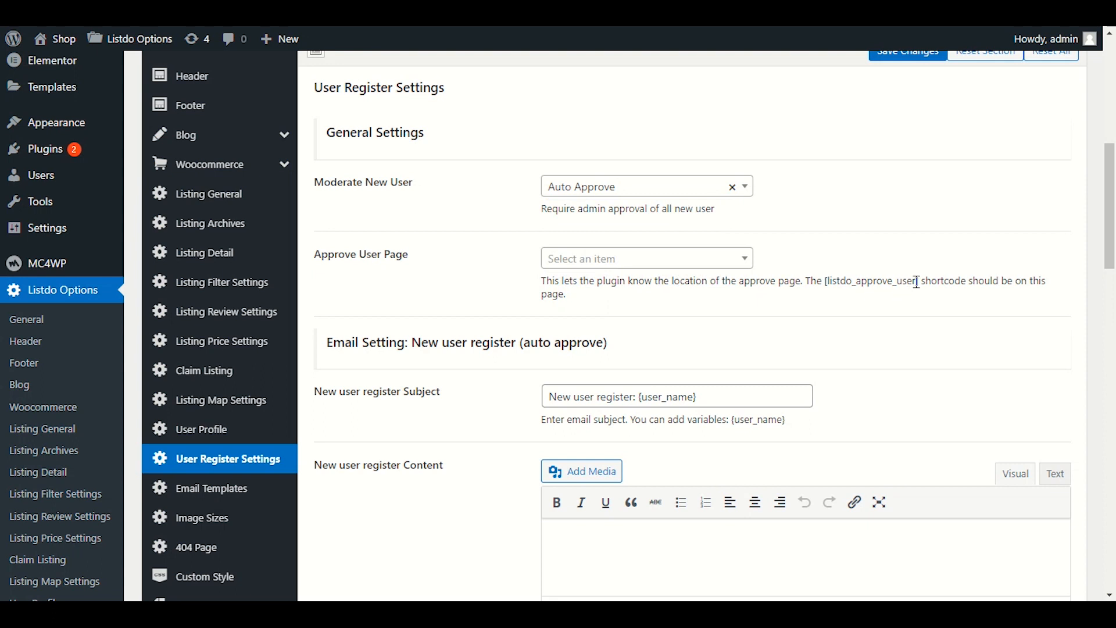
# - Look through the available pages for the Approve User Page setting without choosing one
pyautogui.click(634, 264)
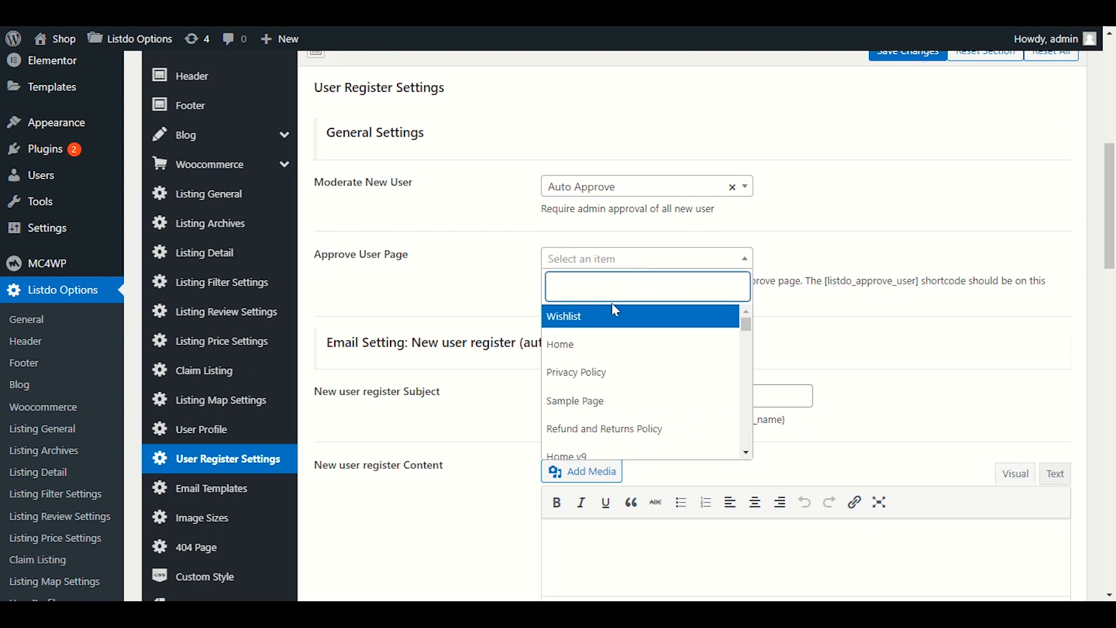
pyautogui.scroll(-1, 603, 338)
pyautogui.scroll(-6, 603, 337)
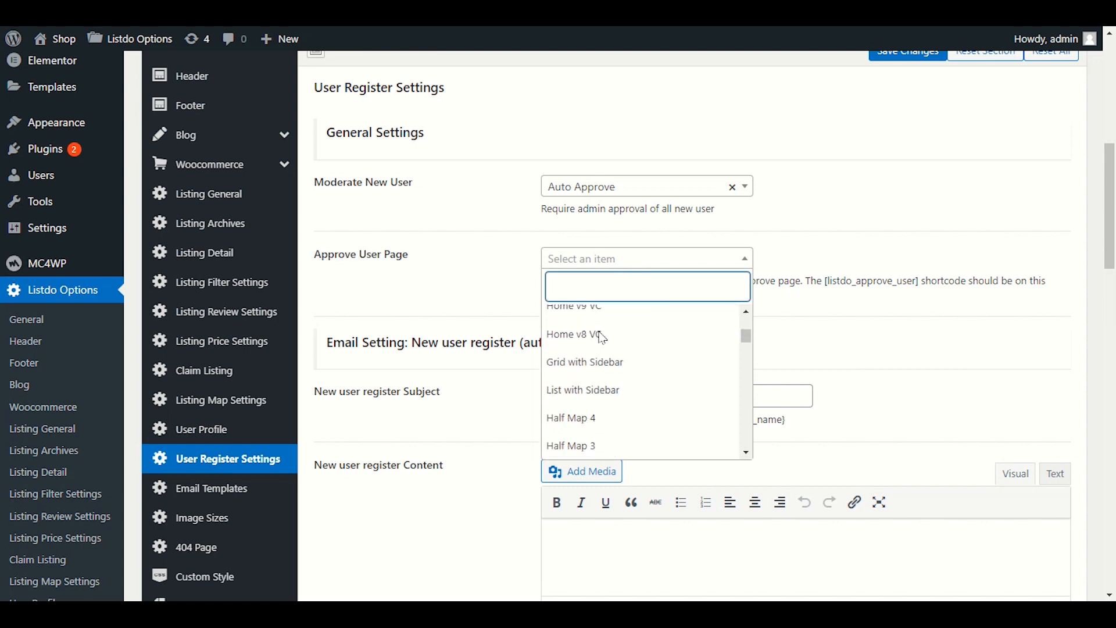
pyautogui.scroll(-4, 621, 342)
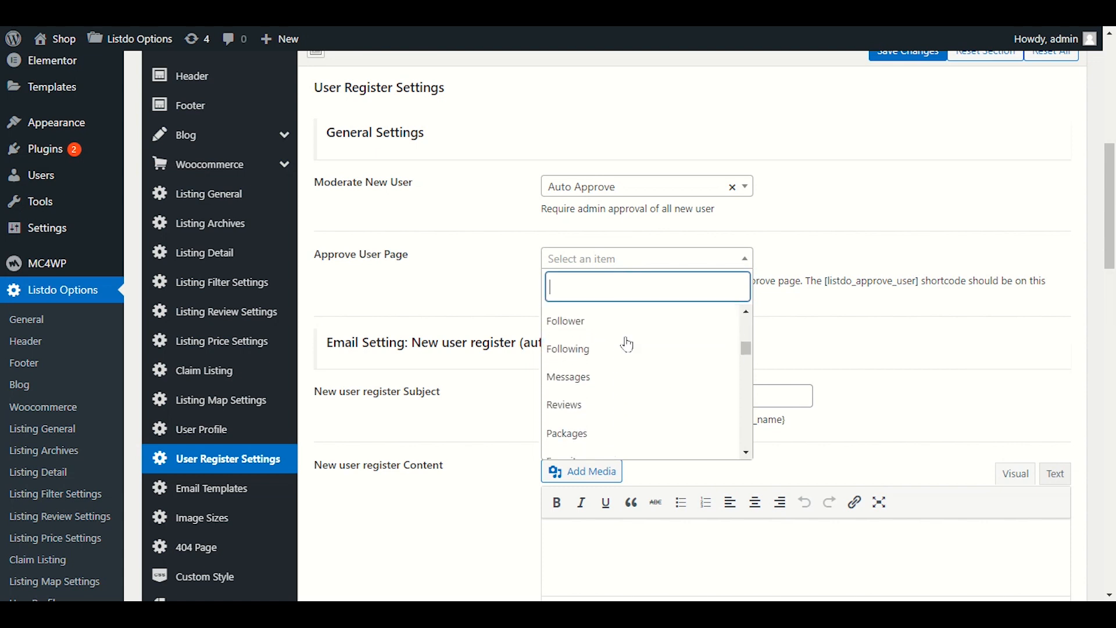
pyautogui.scroll(-5, 627, 345)
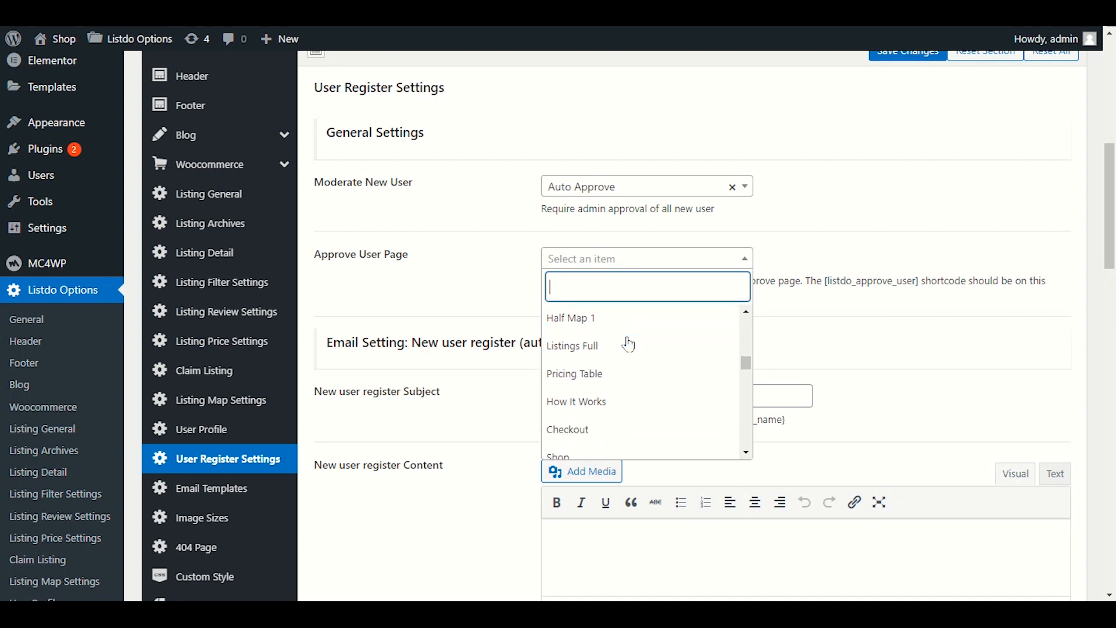
pyautogui.scroll(-5, 632, 344)
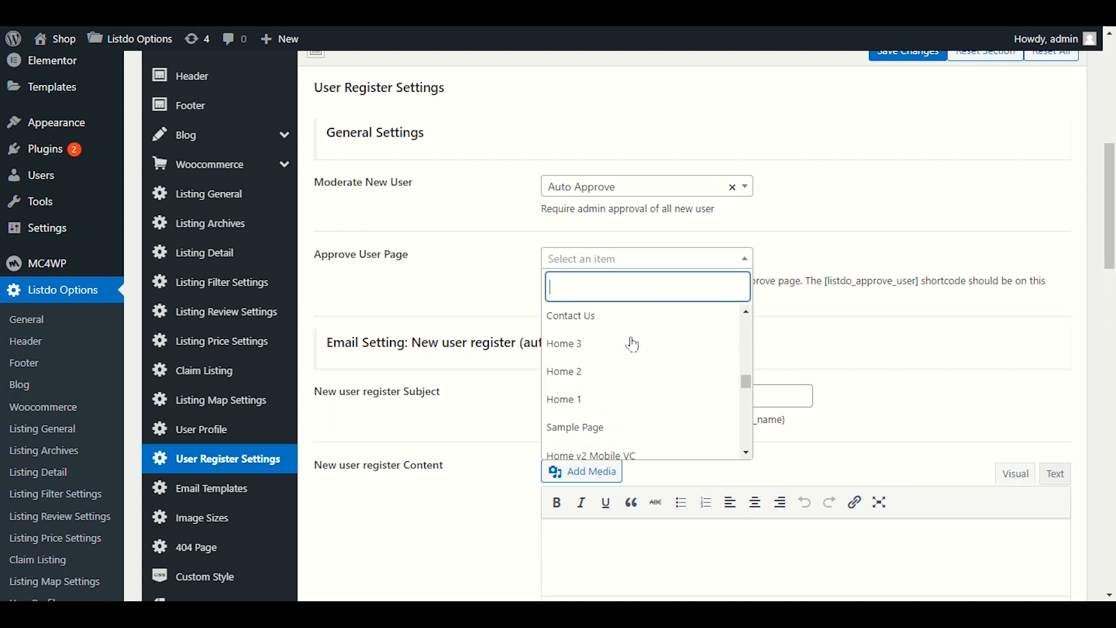
pyautogui.scroll(-5, 636, 344)
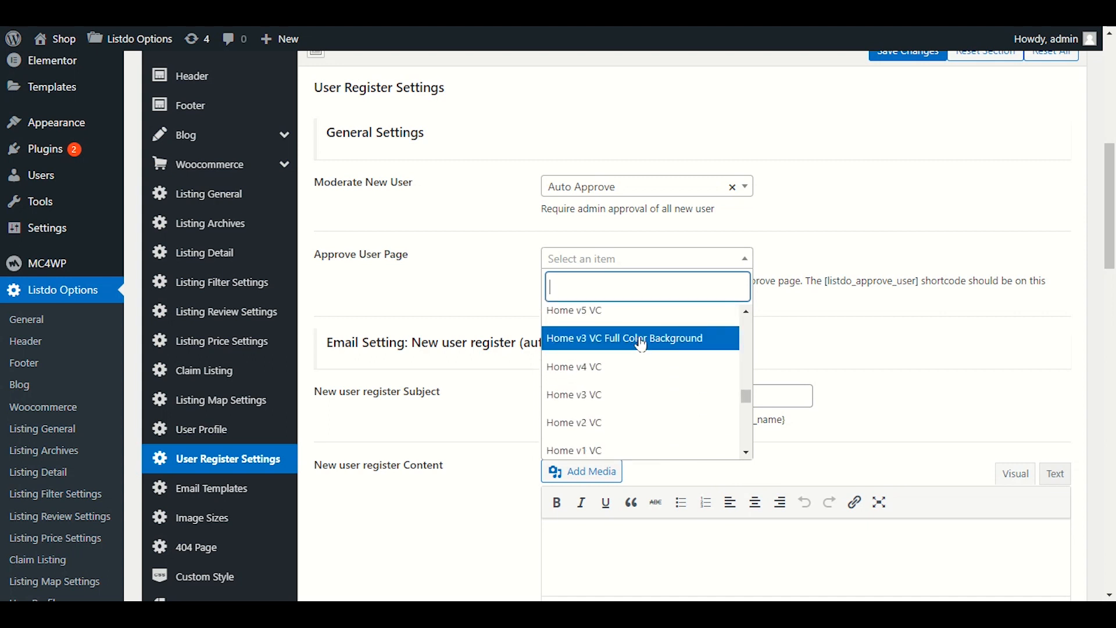
pyautogui.scroll(-5, 644, 344)
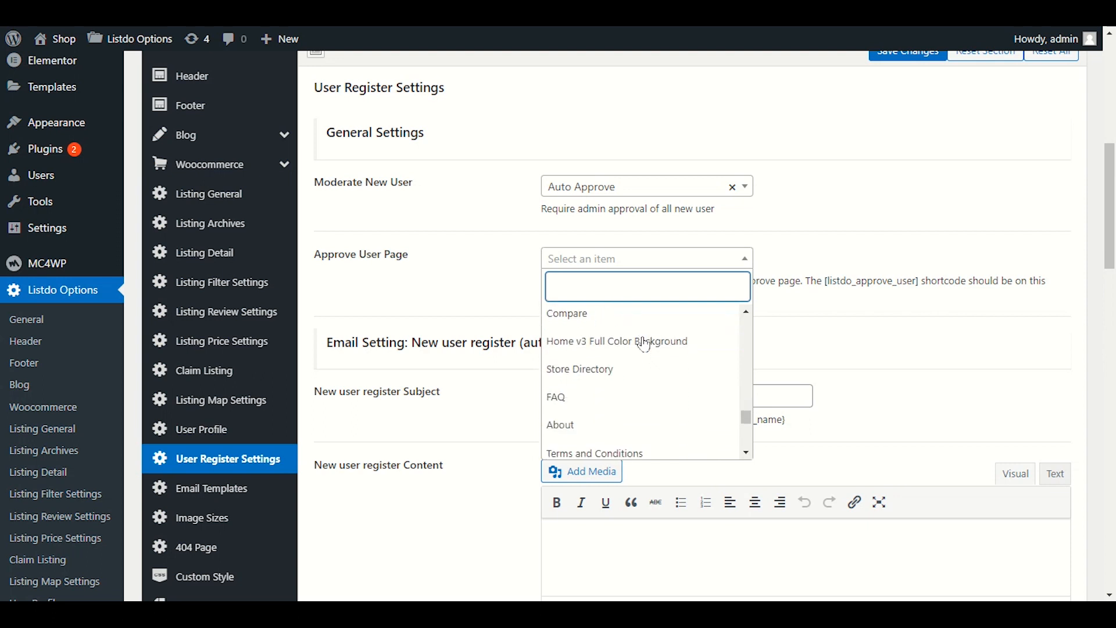
pyautogui.scroll(-5, 645, 343)
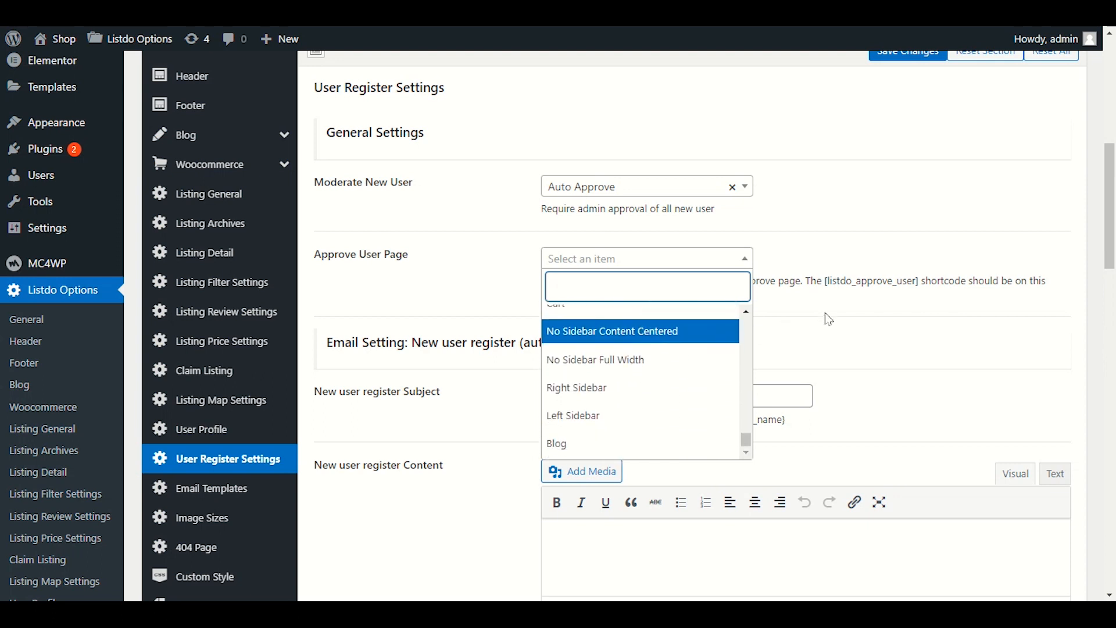
pyautogui.click(762, 338)
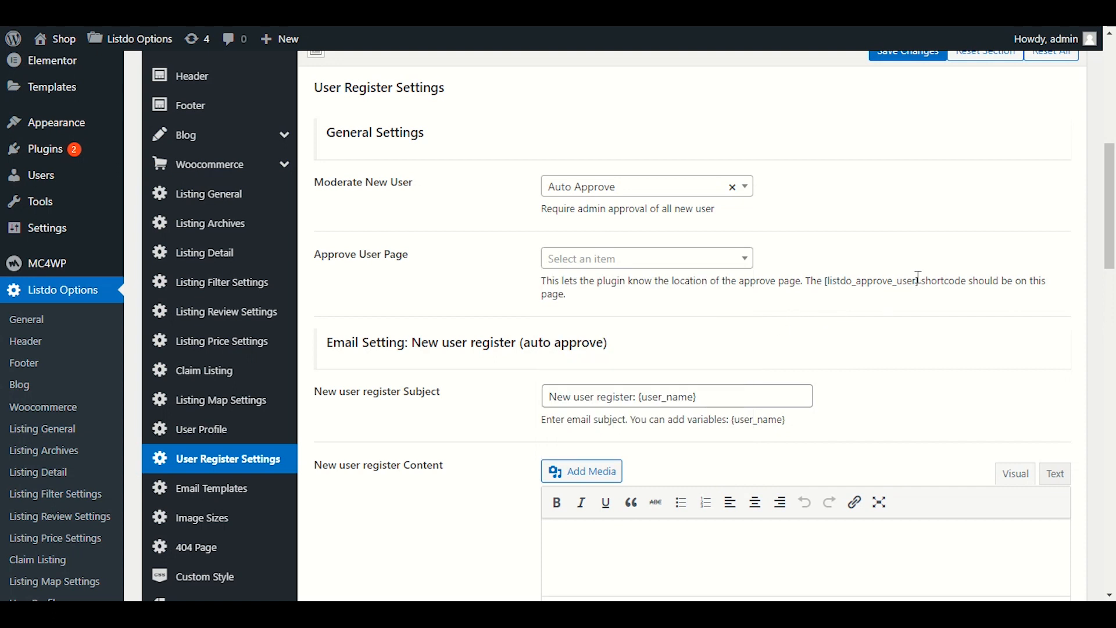
# - Copy the [listdo_approve_user] shortcode from the Approve User Page description and open the list of all pages in a new browser tab
pyautogui.moveTo(918, 278); pyautogui.dragTo(826, 273)
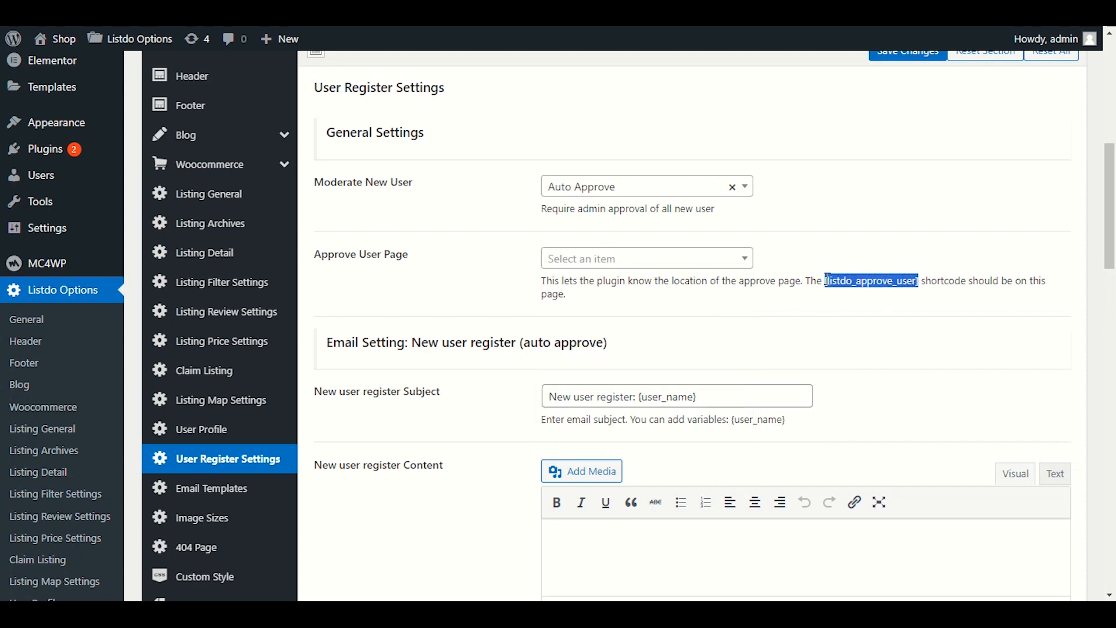
pyautogui.rightClick(826, 279)
pyautogui.click(833, 289)
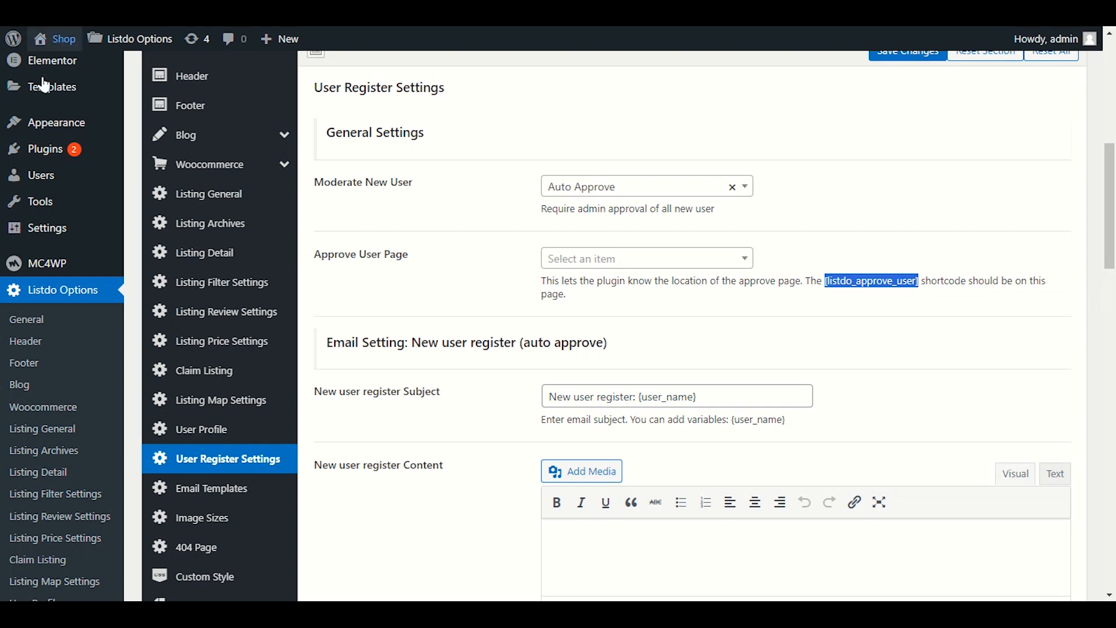
pyautogui.scroll(6, 130, 232)
pyautogui.scroll(2, 95, 264)
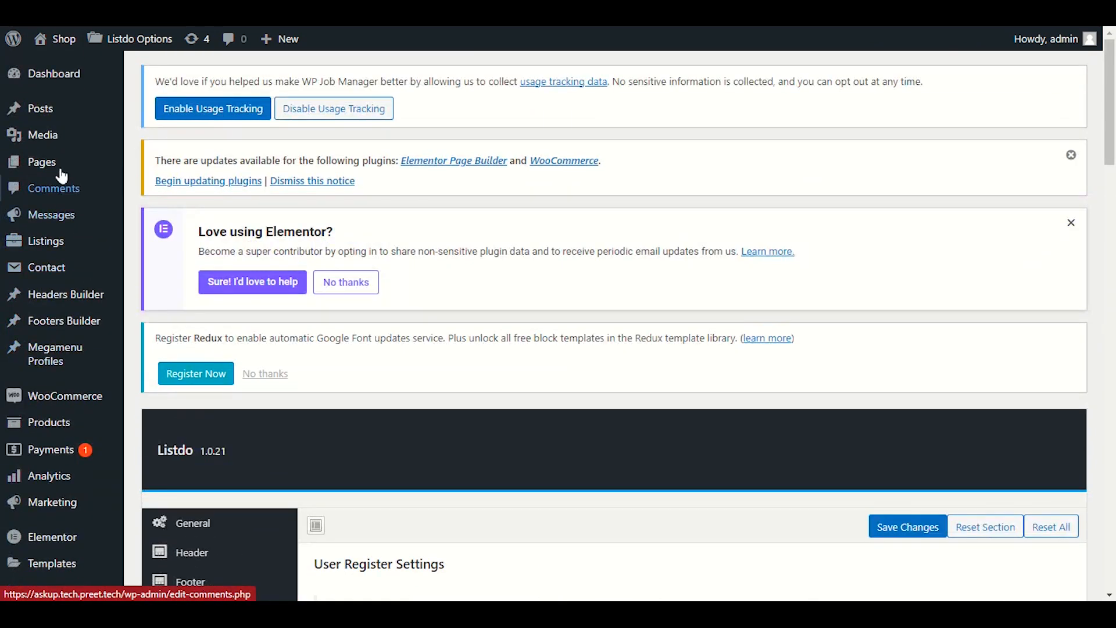
pyautogui.moveTo(99, 174)
pyautogui.rightClick(146, 166)
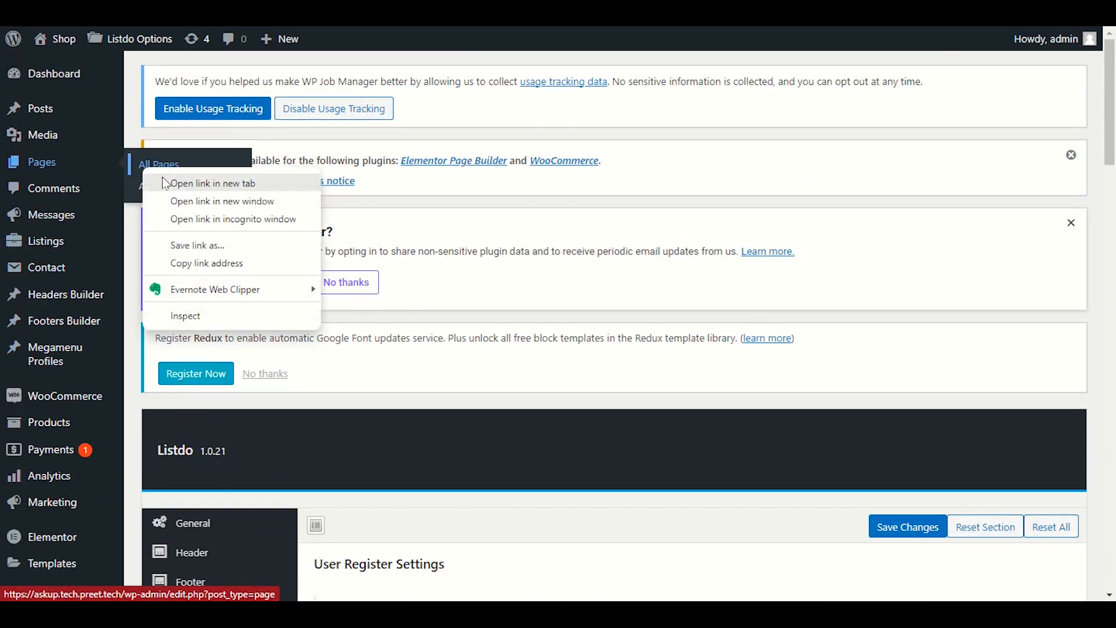
pyautogui.click(166, 183)
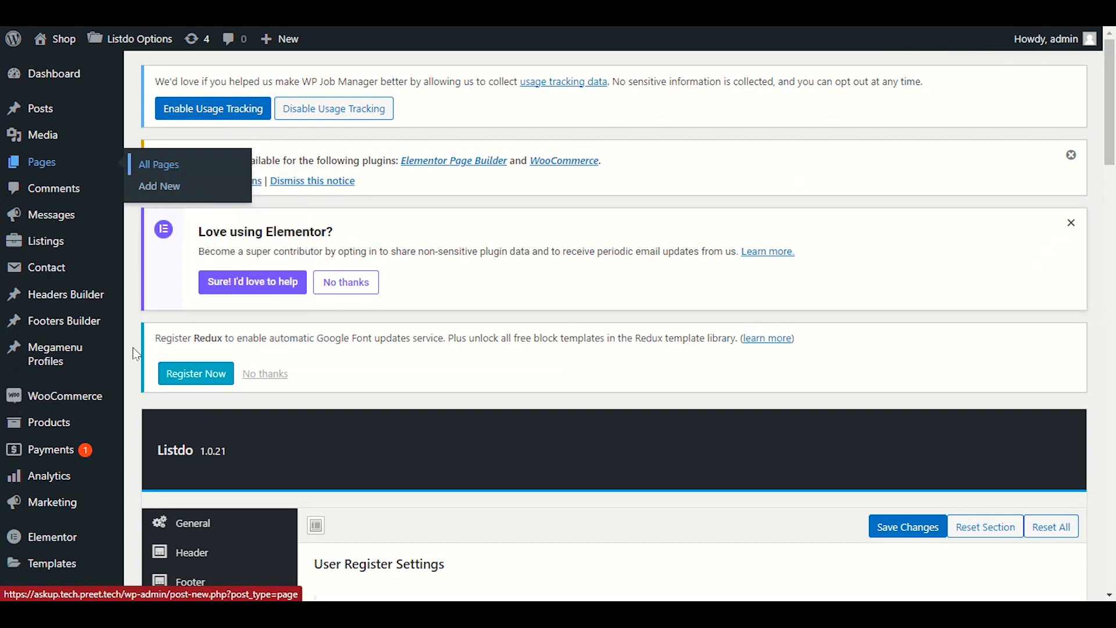
# - Copy the [listdo_approve_user] shortcode once more from the User Register Settings
pyautogui.scroll(-10, 604, 349)
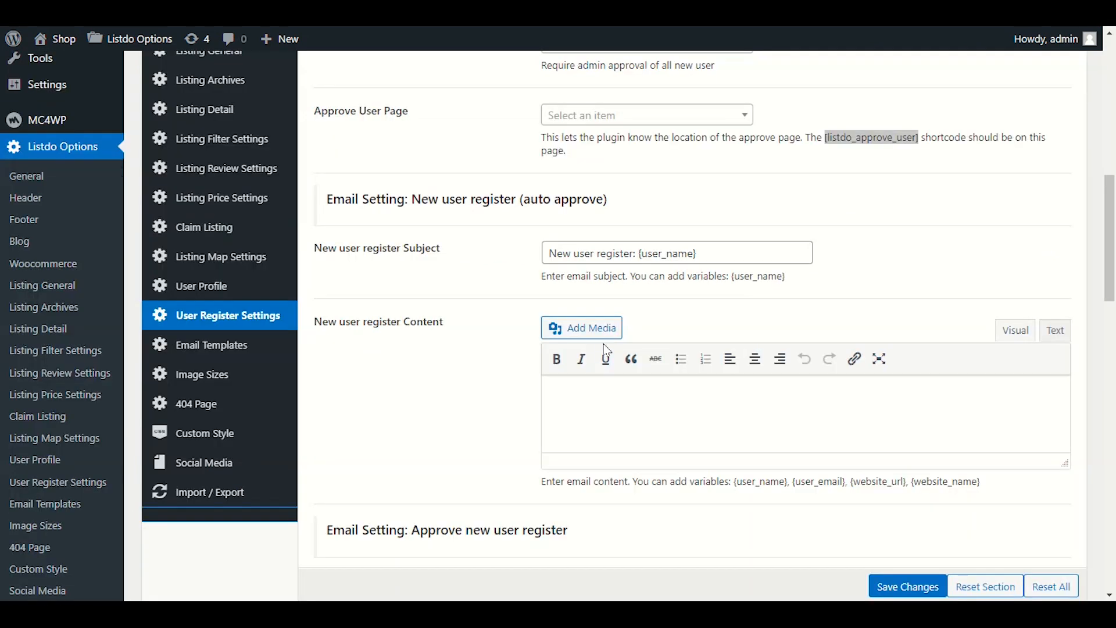
pyautogui.rightClick(904, 144)
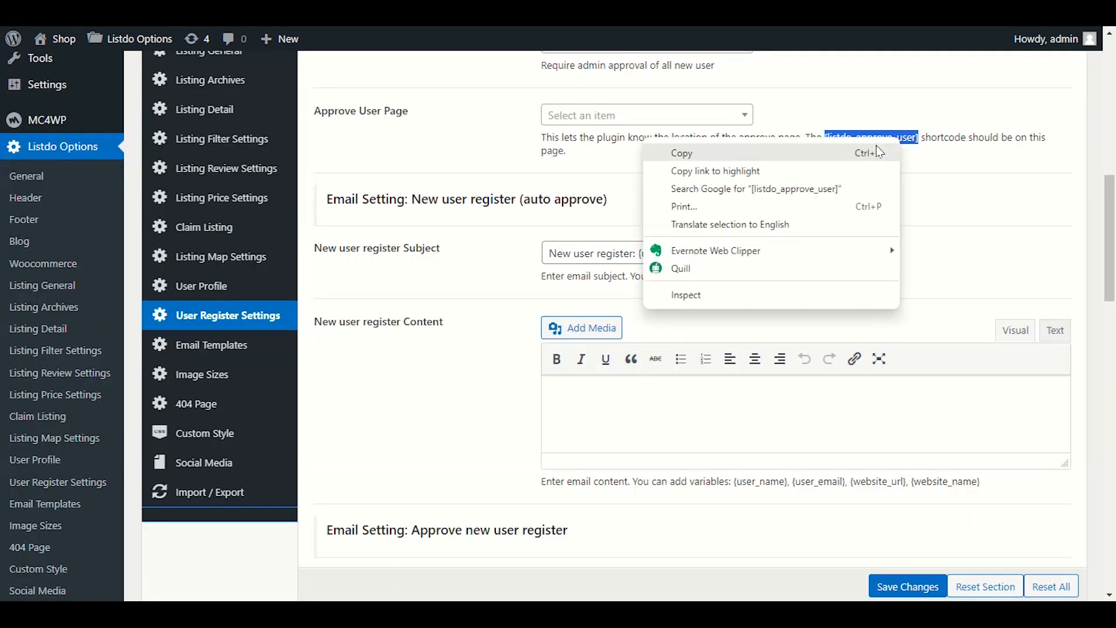
pyautogui.click(875, 151)
pyautogui.scroll(1, 866, 224)
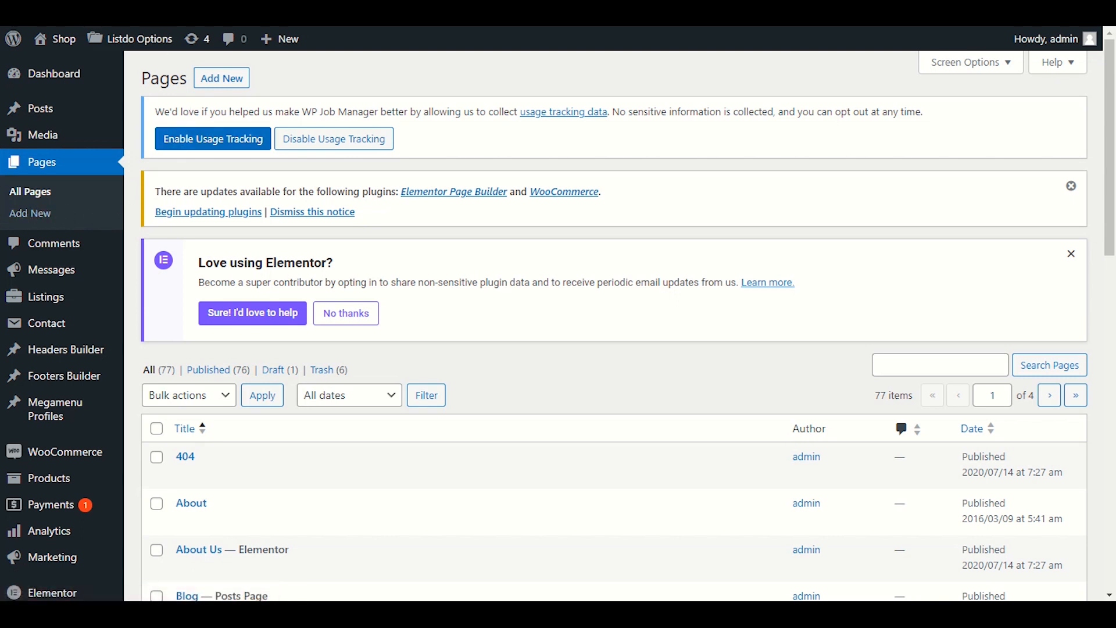
# - Start a new page and title it Approve User Page, copying the name from the setting's label
pyautogui.click(214, 83)
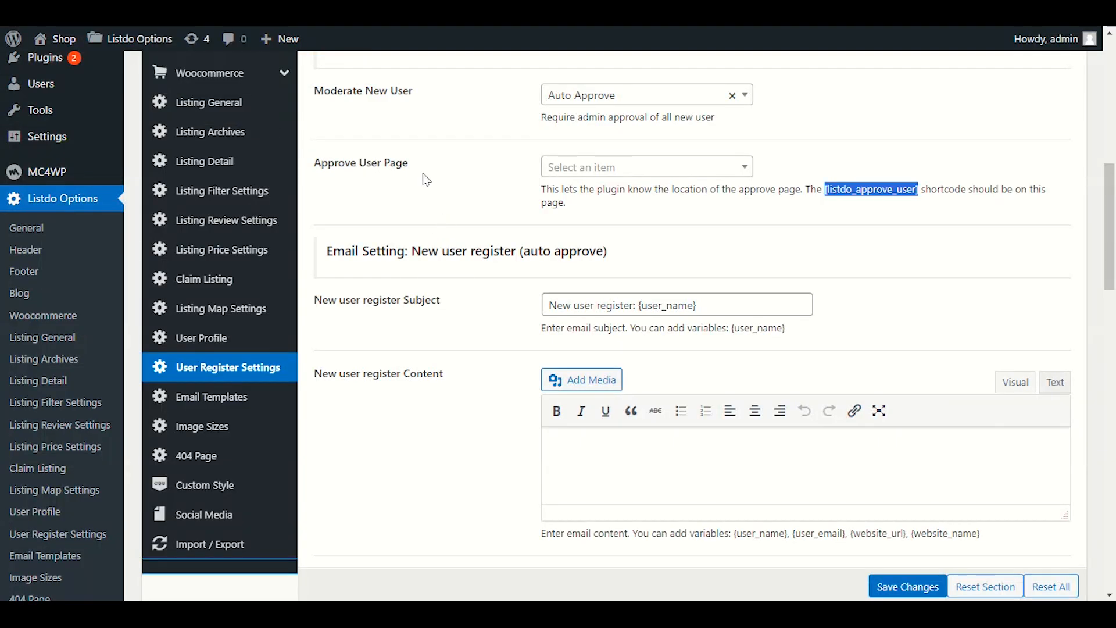
pyautogui.moveTo(408, 164); pyautogui.dragTo(318, 167)
pyautogui.rightClick(320, 168)
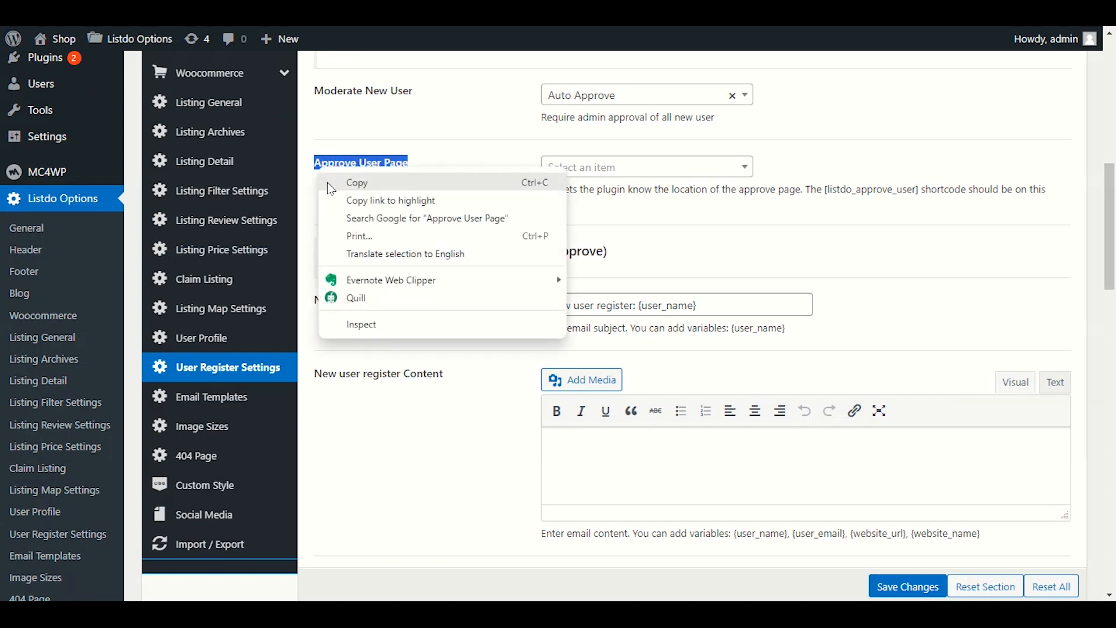
pyautogui.click(348, 182)
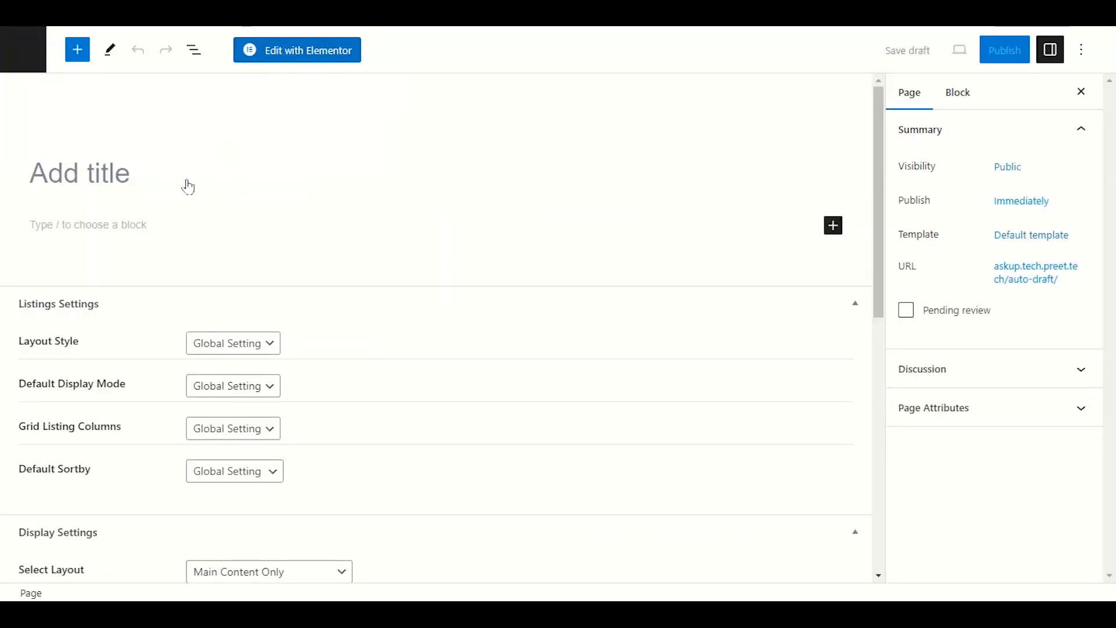
pyautogui.rightClick(121, 176)
pyautogui.click(160, 298)
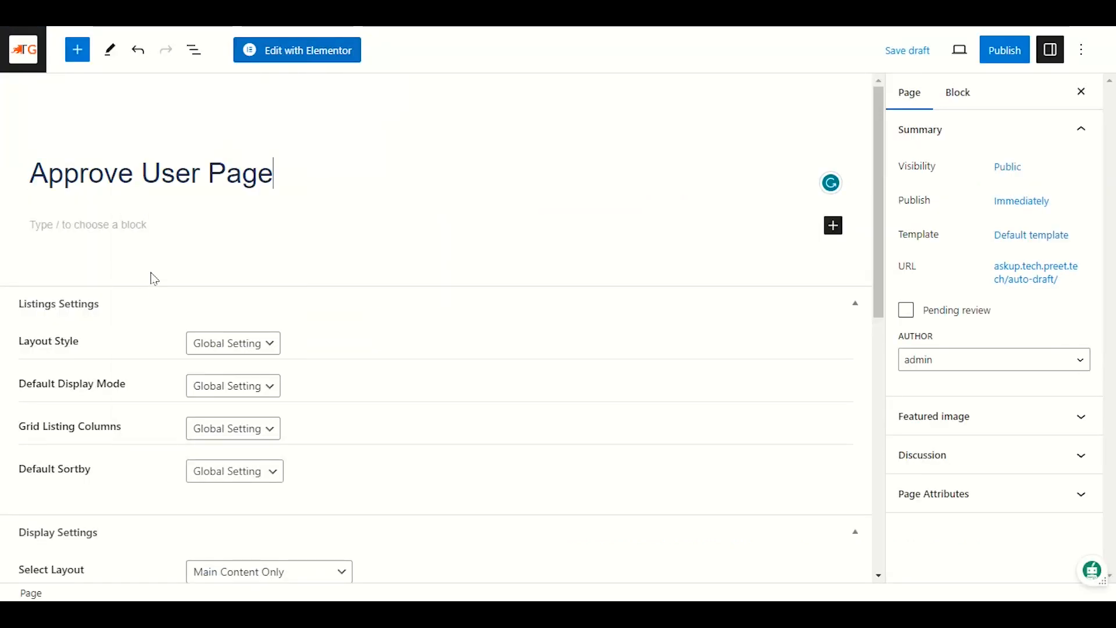
# - Find the Shortcode block and insert it below the new page's title
pyautogui.click(834, 227)
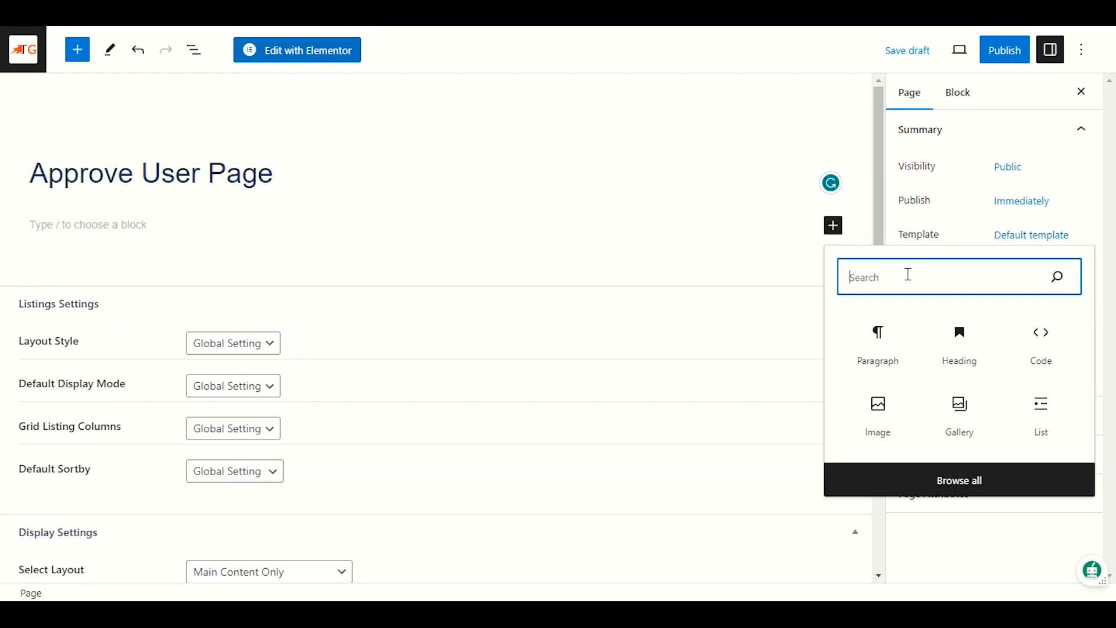
pyautogui.write('sho')
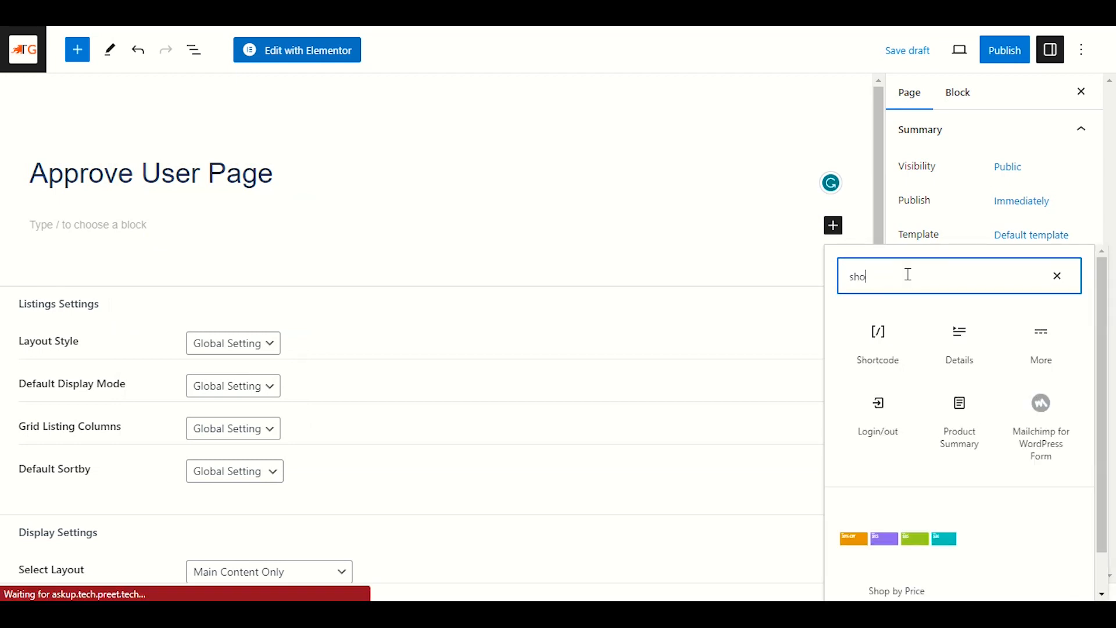
pyautogui.click(878, 345)
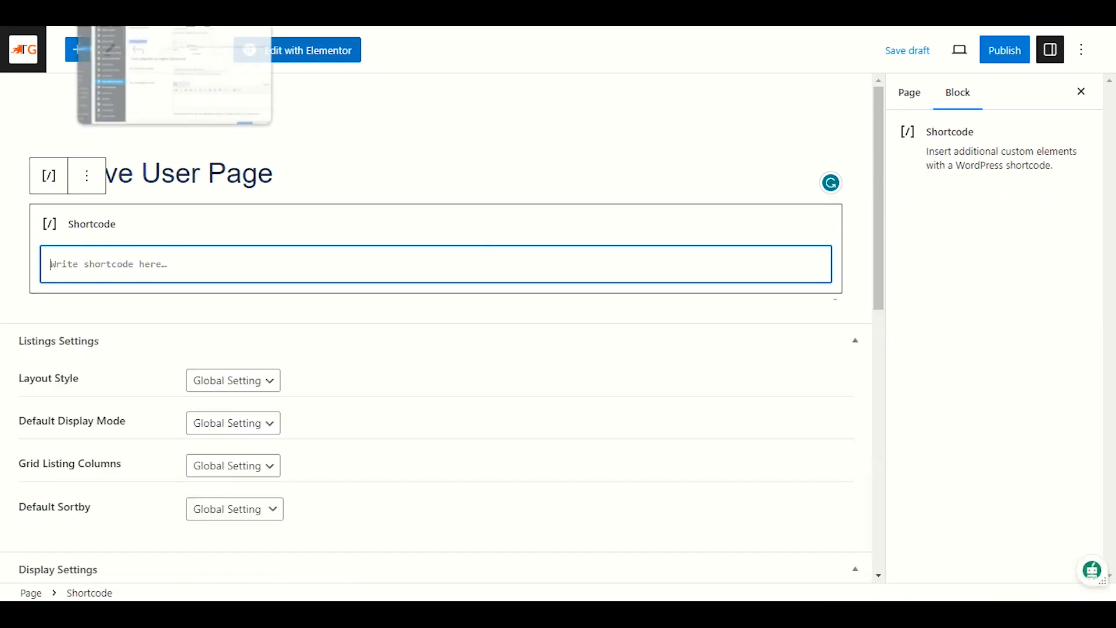
# - Copy [listdo_approve_user] from the theme settings into the Shortcode block and publish the page
pyautogui.click(128, 11)
pyautogui.moveTo(920, 191); pyautogui.dragTo(827, 193)
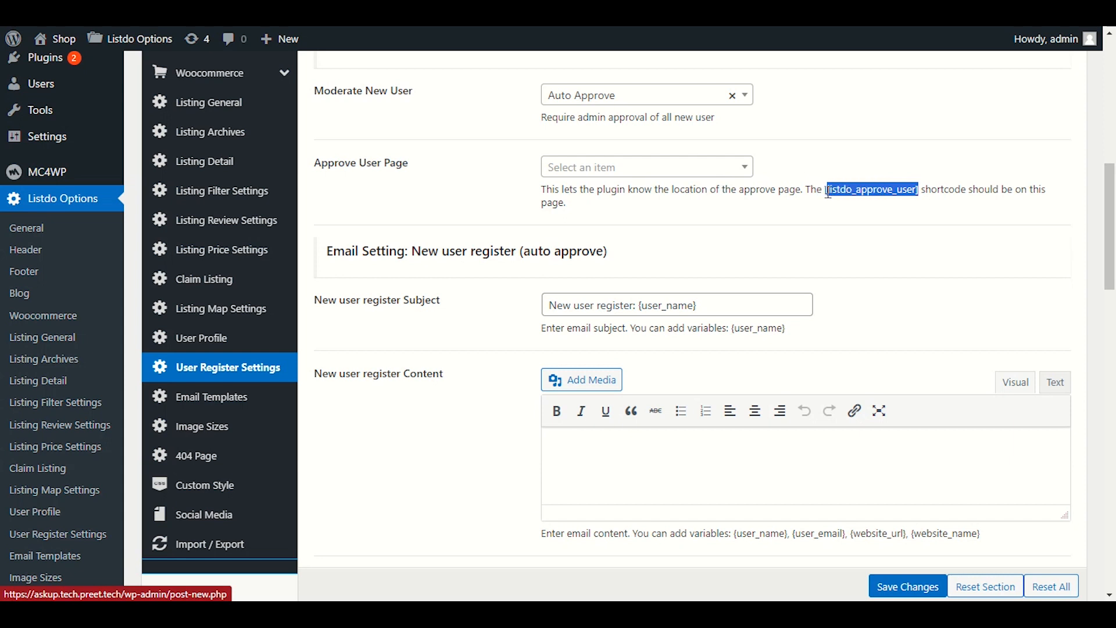
pyautogui.rightClick(827, 193)
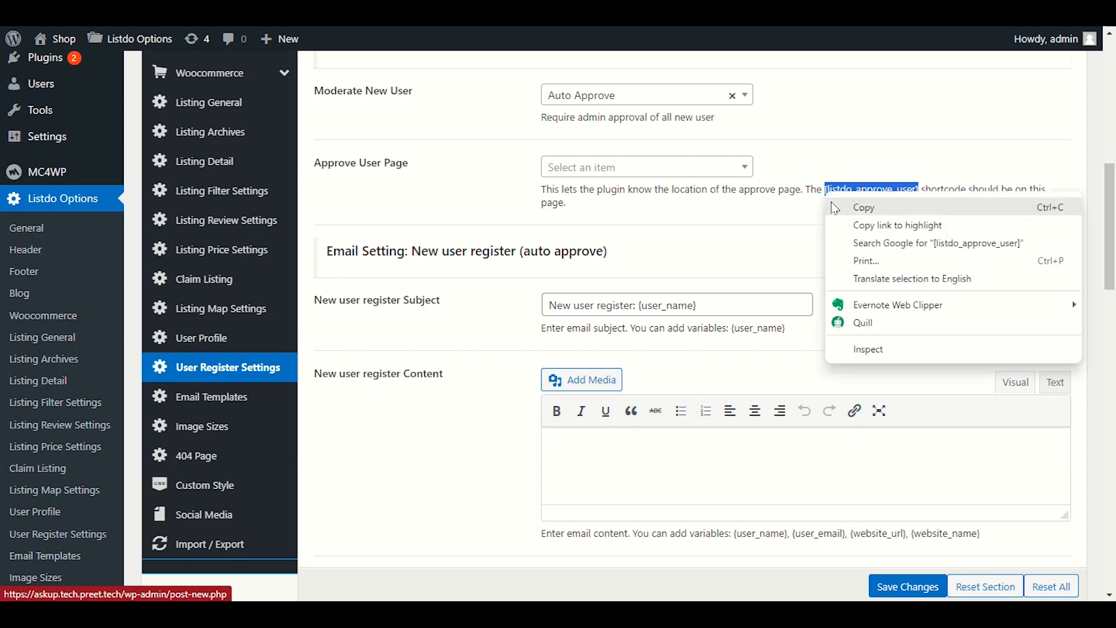
pyautogui.click(839, 208)
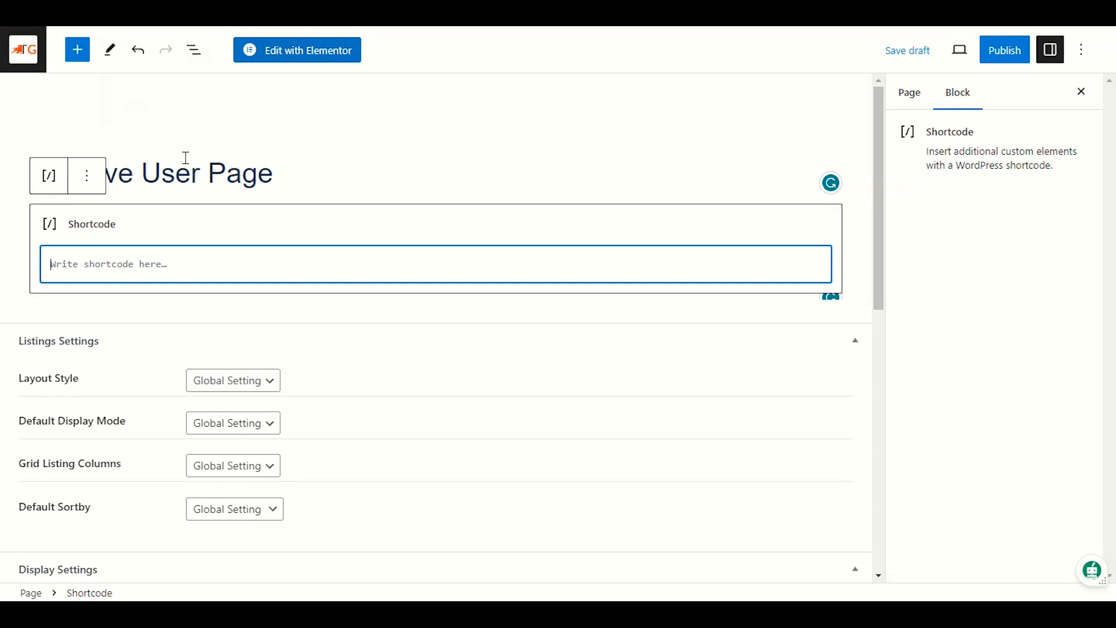
pyautogui.rightClick(148, 267)
pyautogui.click(186, 387)
pyautogui.click(1007, 49)
pyautogui.click(994, 52)
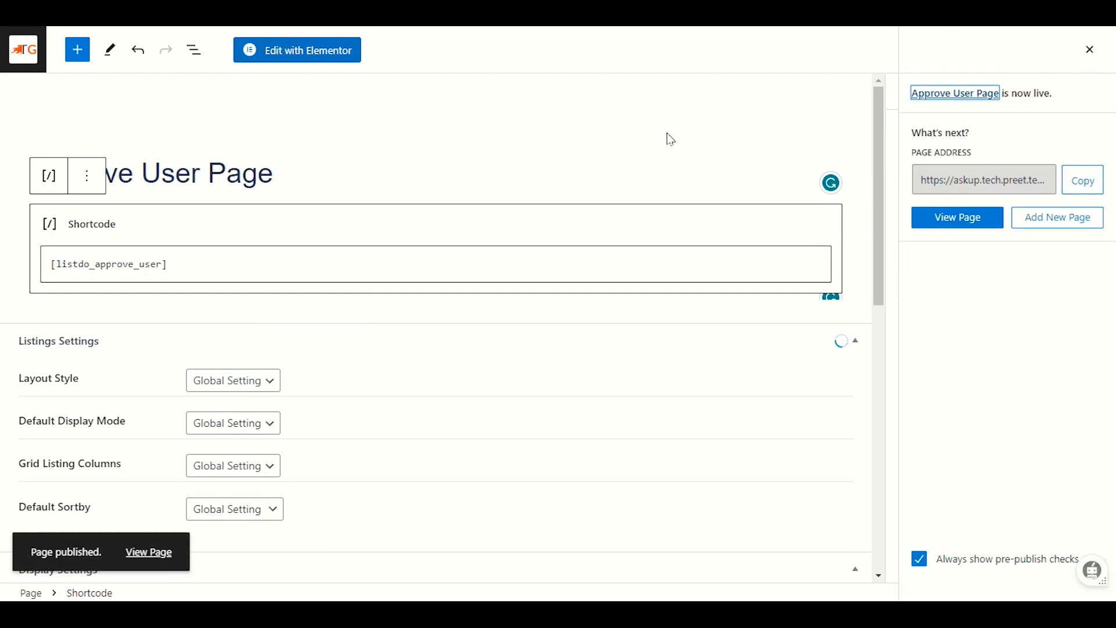
# - Reload the User Register Settings, set Approve User Page to the new Approve User Page, and save the changes
pyautogui.click(313, 13)
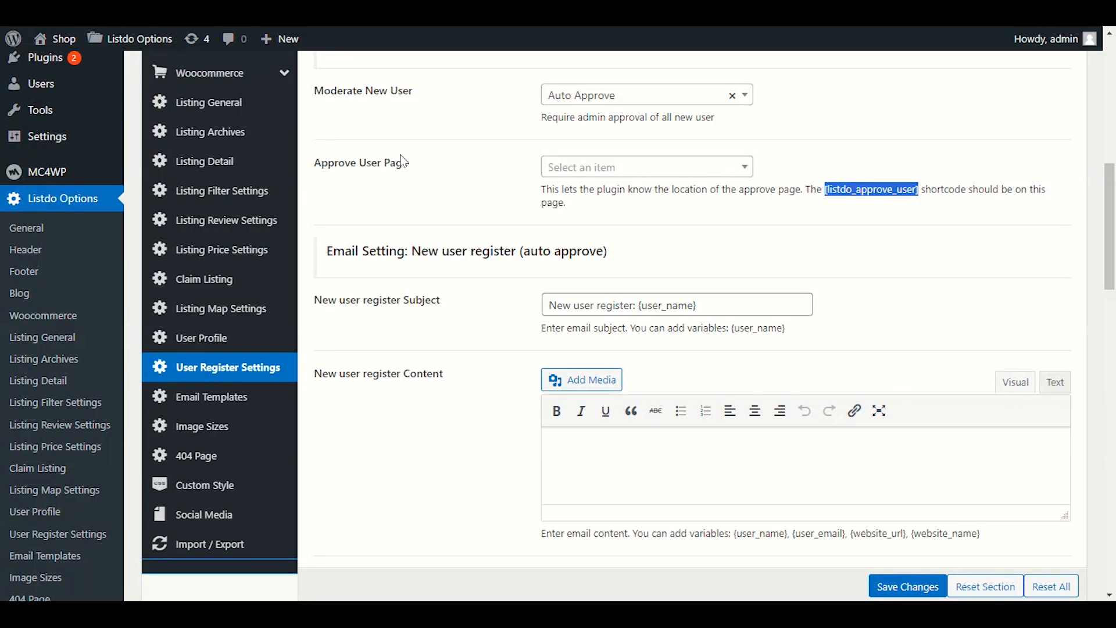
pyautogui.rightClick(488, 156)
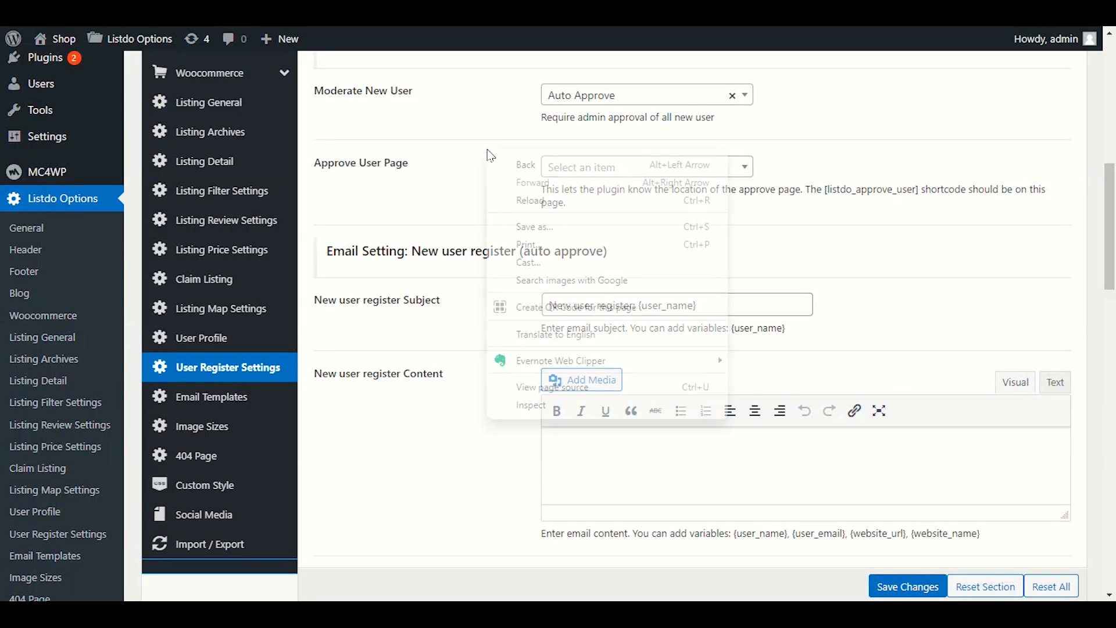
pyautogui.click(513, 203)
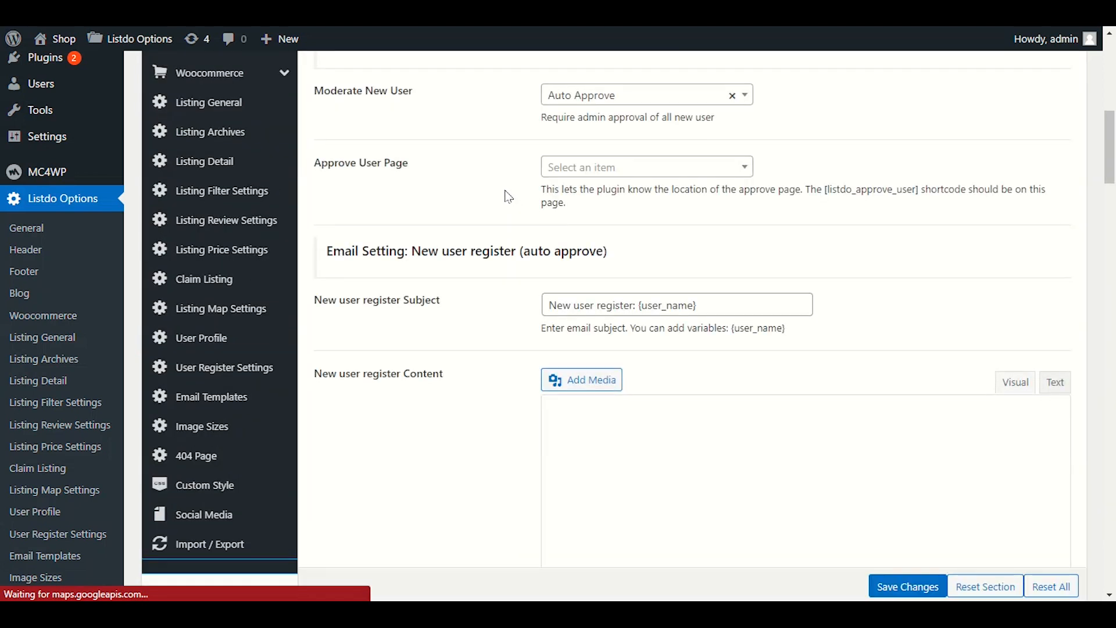
pyautogui.click(620, 170)
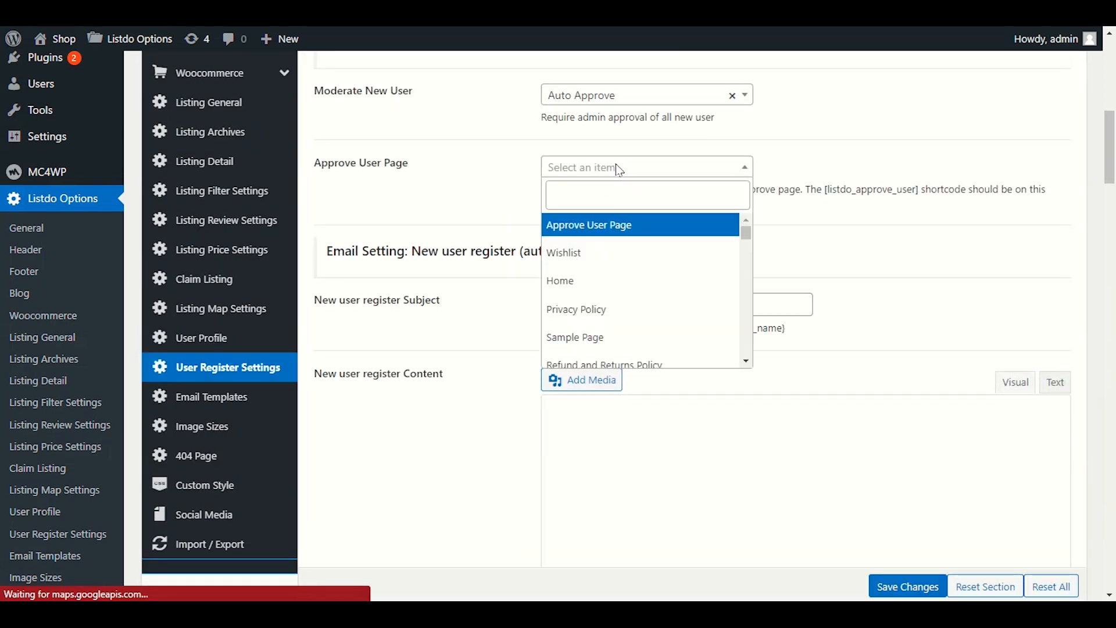
pyautogui.click(599, 230)
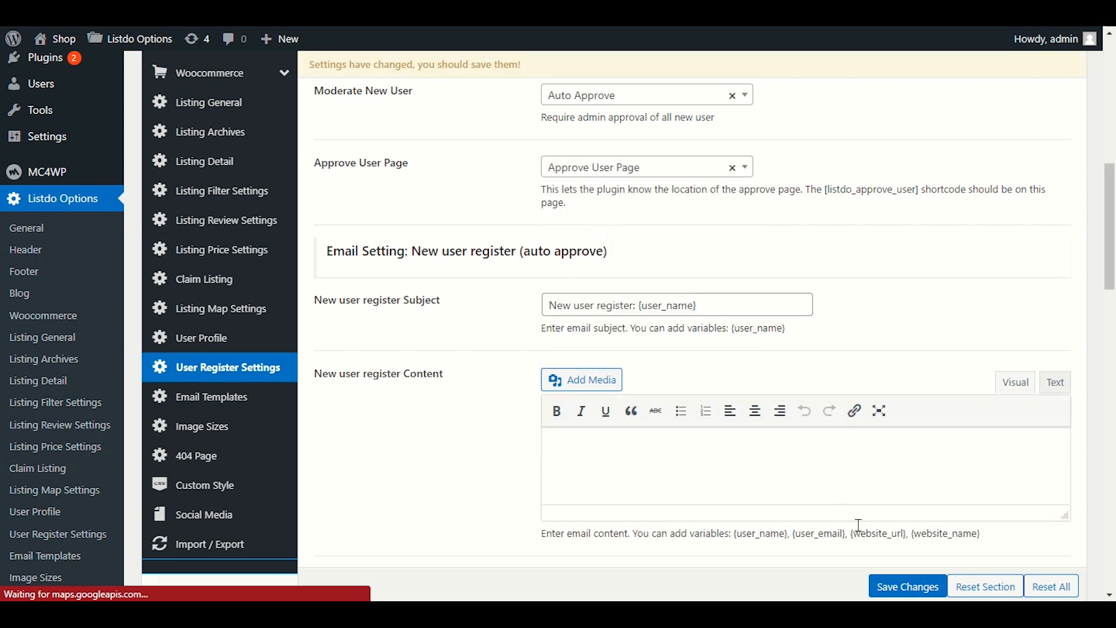
pyautogui.click(894, 591)
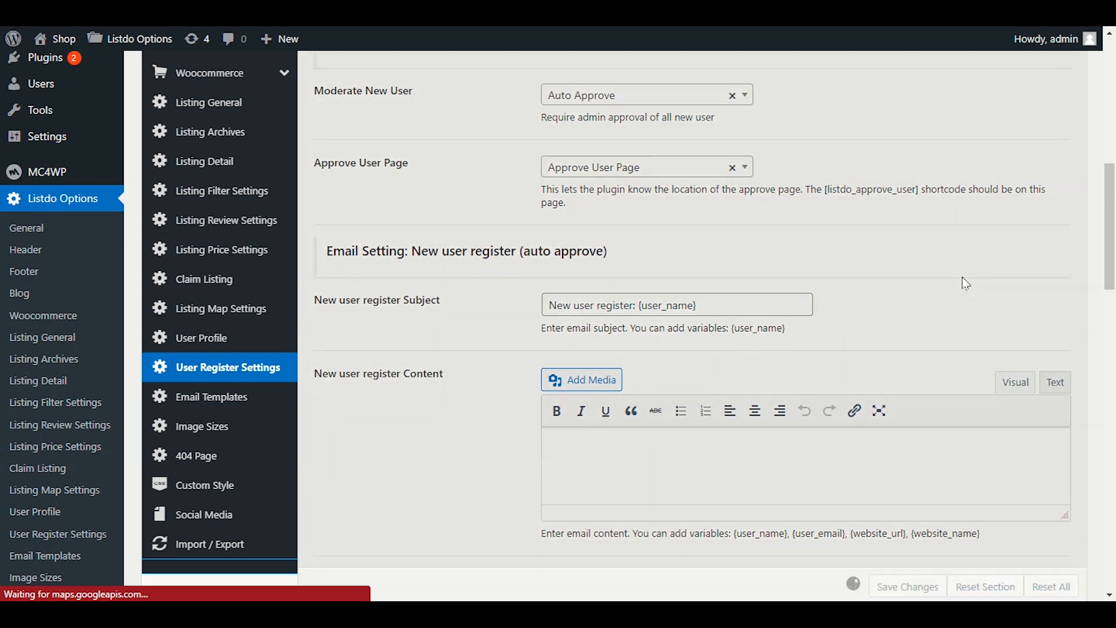
pyautogui.scroll(-2, 962, 276)
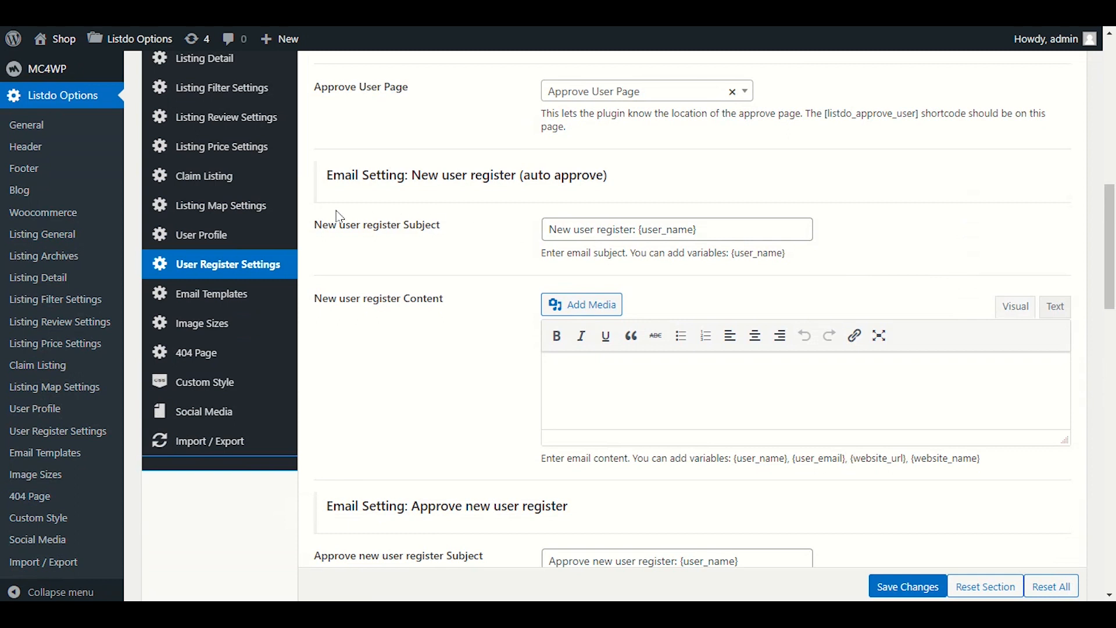
# - Review the email subjects, contents and available variables in the User Register Settings, through to the Reset Password email
pyautogui.scroll(-1, 323, 225)
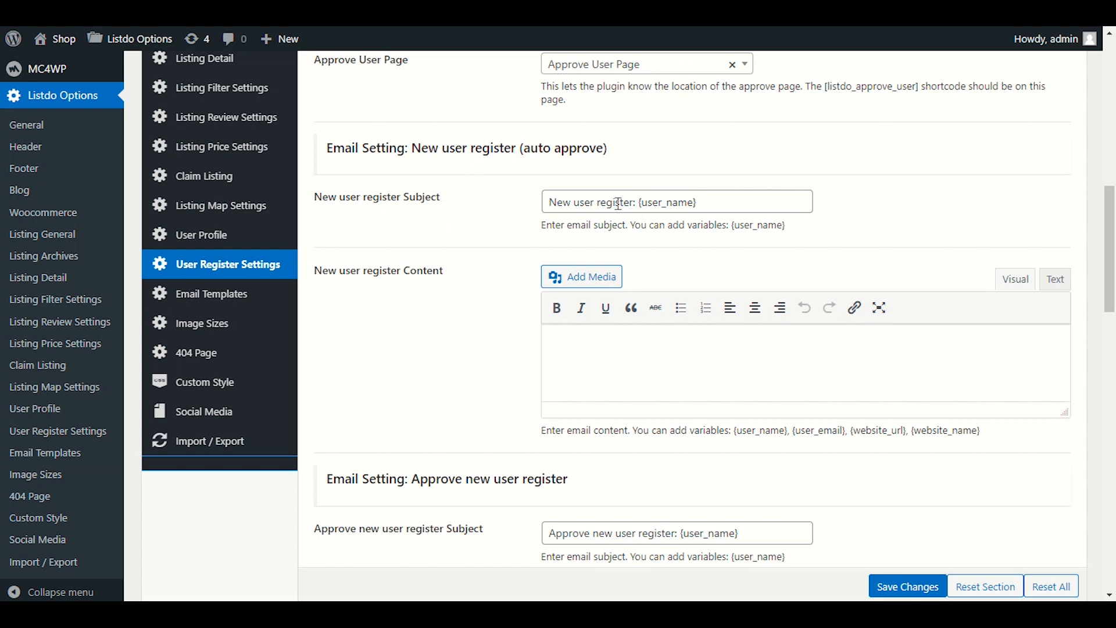
pyautogui.moveTo(549, 202); pyautogui.dragTo(633, 204)
pyautogui.click(724, 205)
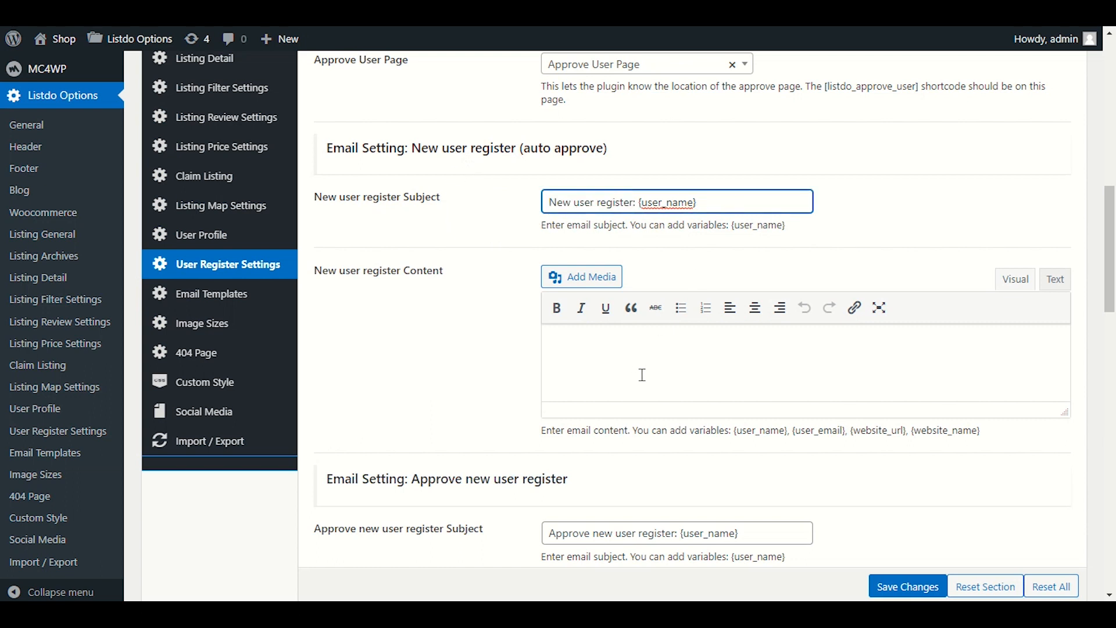
pyautogui.scroll(-2, 415, 331)
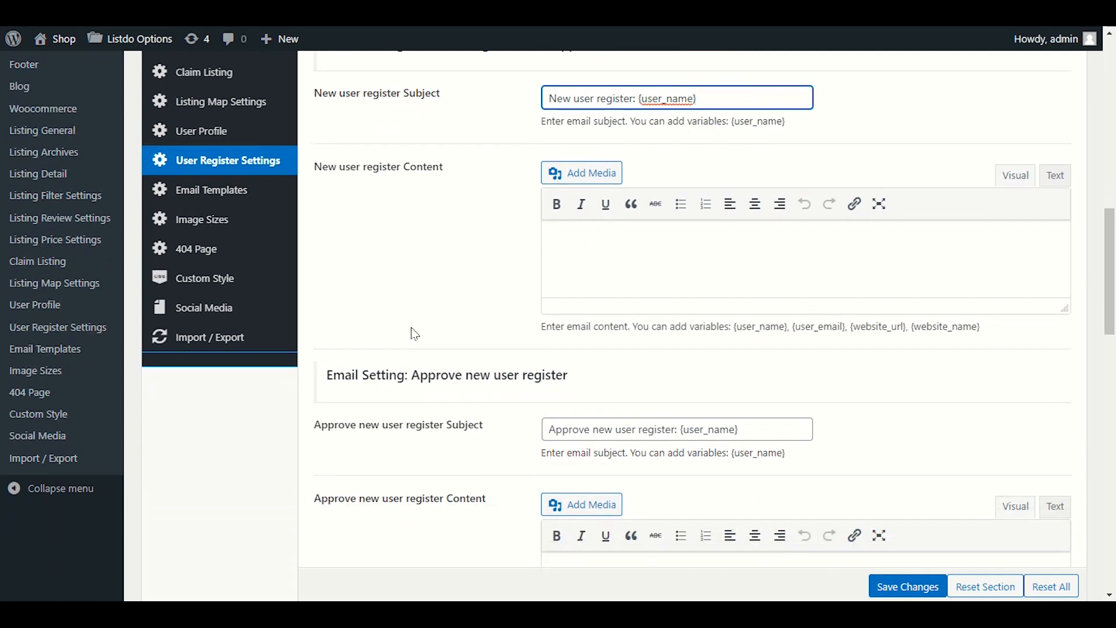
pyautogui.scroll(-6, 415, 333)
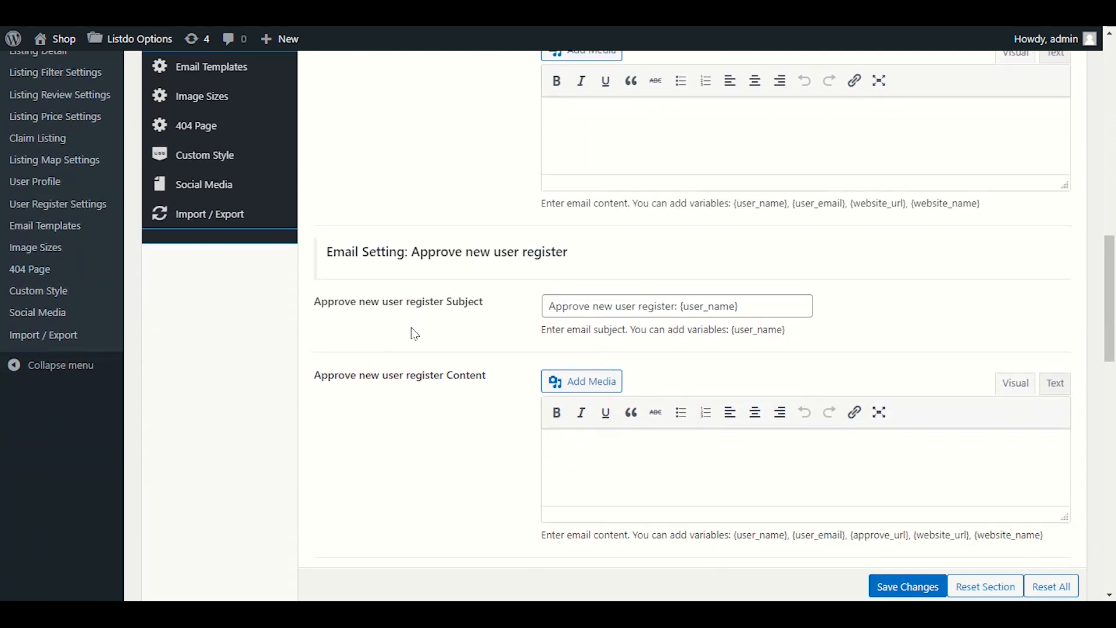
pyautogui.scroll(-16, 415, 331)
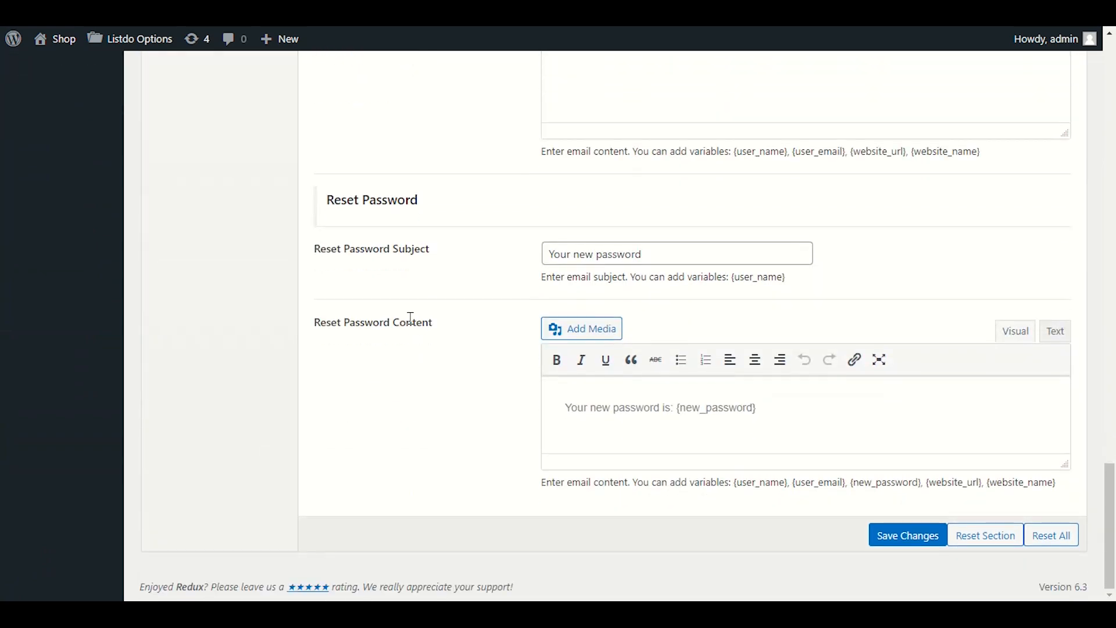
pyautogui.scroll(20, 416, 324)
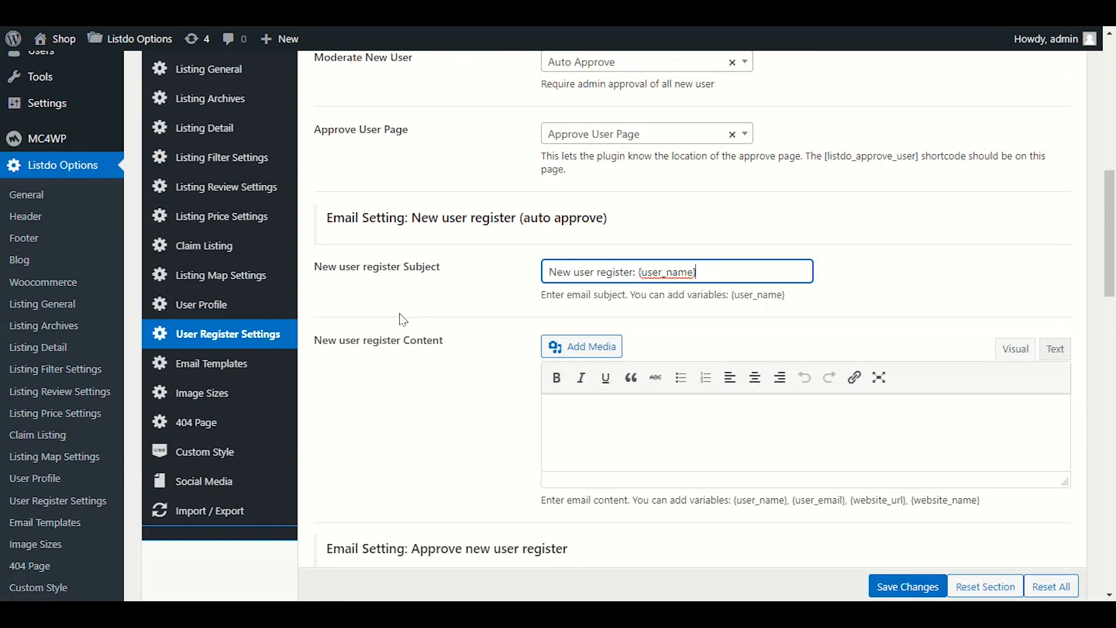
# - Open the Email Templates settings and look through the Claim Email Templates section
pyautogui.click(256, 365)
pyautogui.scroll(8, 413, 310)
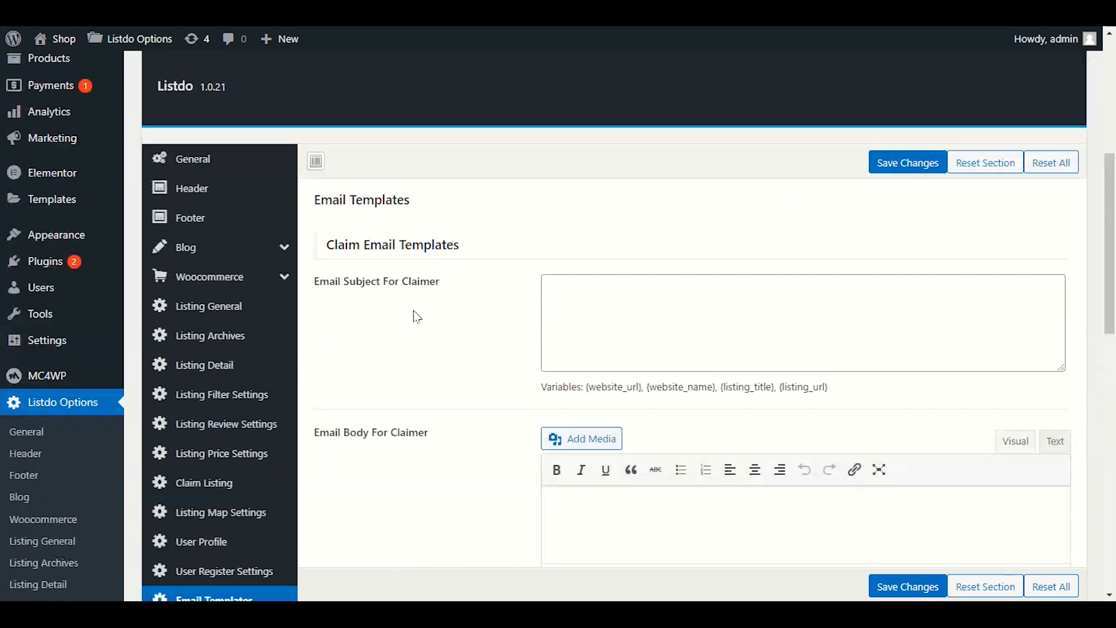
pyautogui.scroll(-7, 414, 310)
pyautogui.scroll(-4, 416, 316)
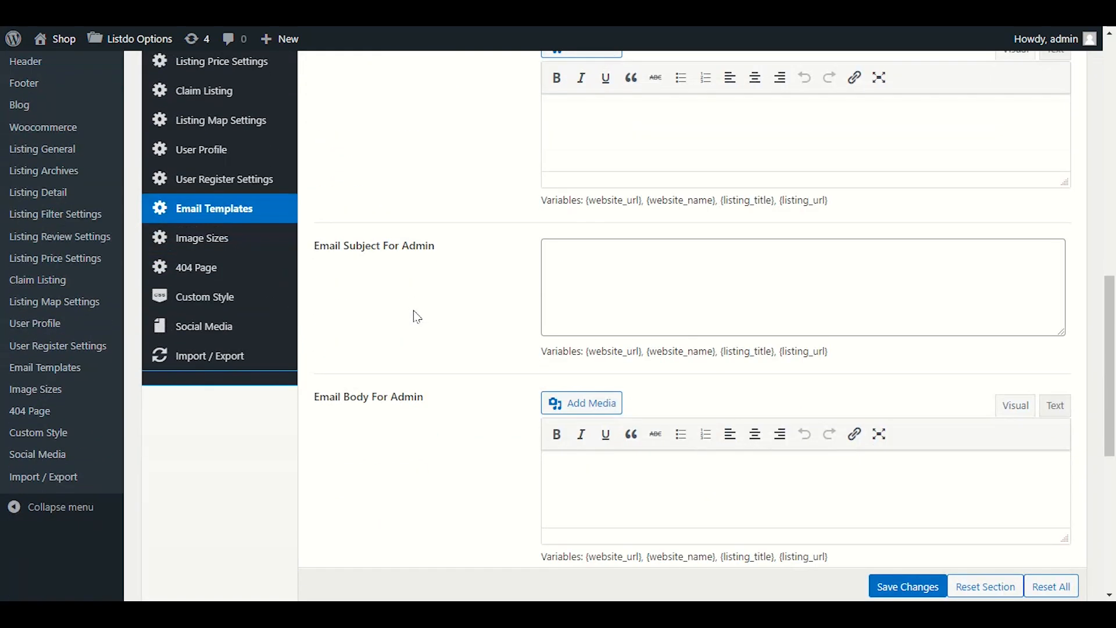
pyautogui.scroll(7, 417, 316)
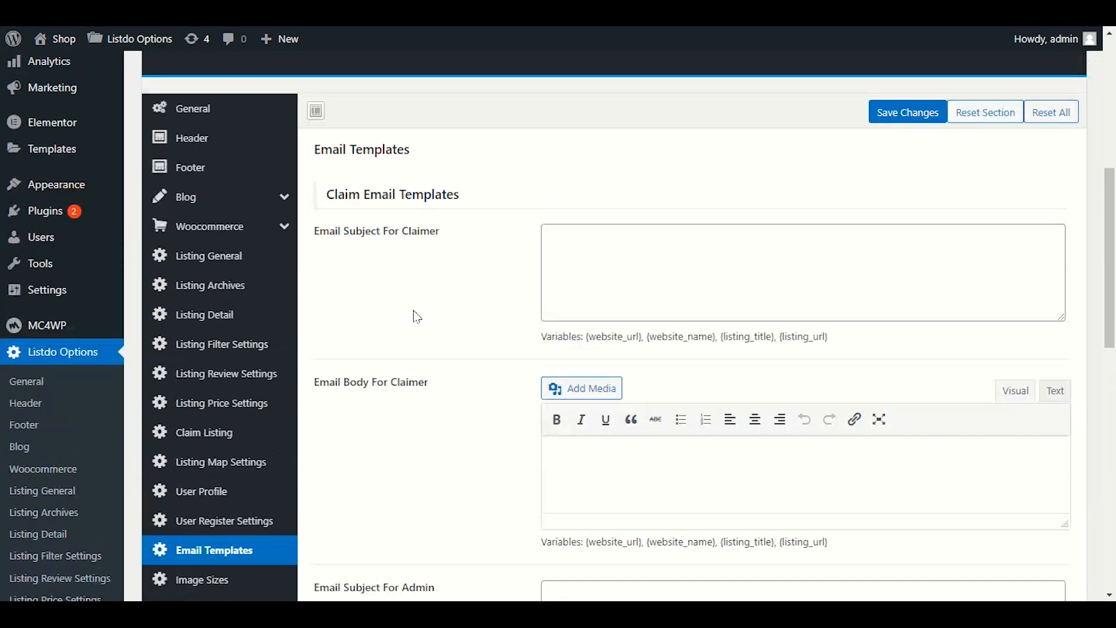
pyautogui.scroll(-3, 416, 316)
pyautogui.scroll(3, 416, 316)
pyautogui.scroll(-3, 417, 317)
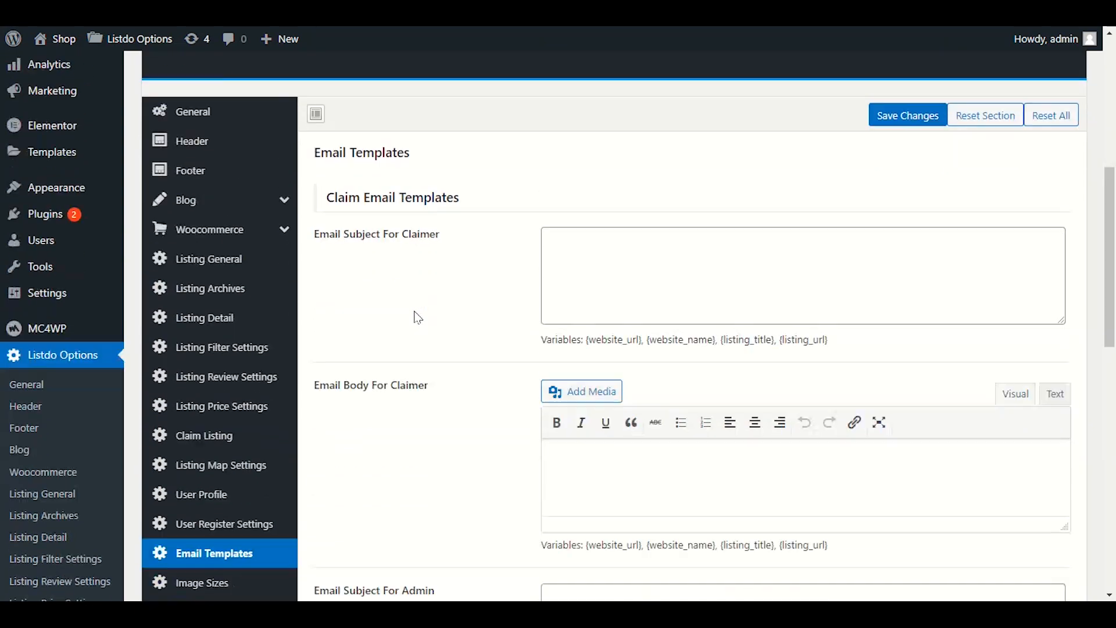
pyautogui.scroll(-2, 414, 316)
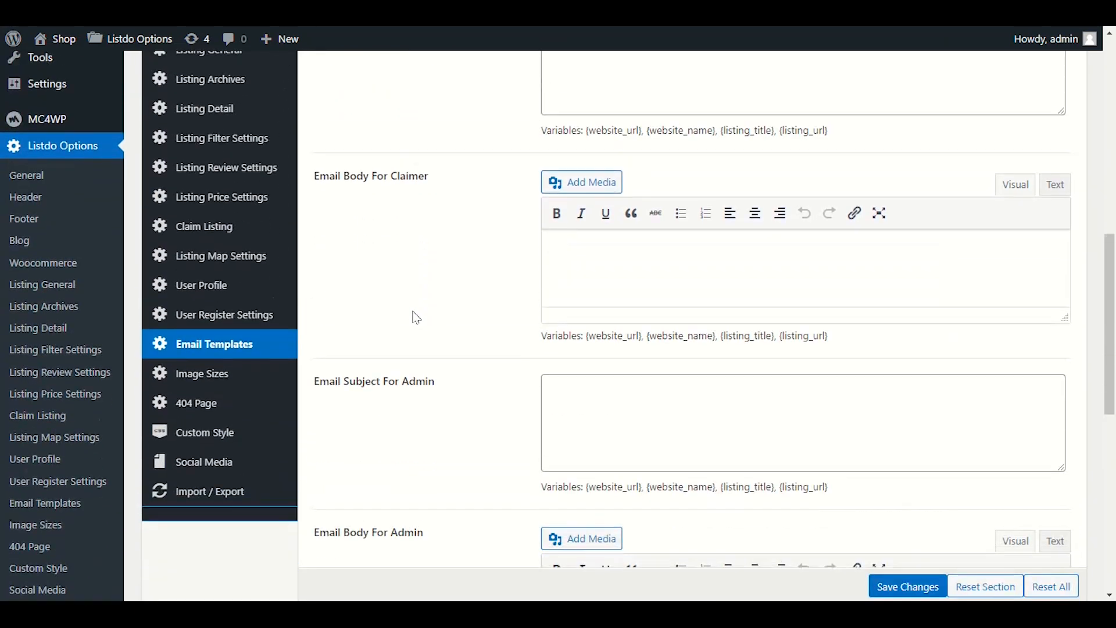
# - Examine the claim email subject and body fields for the claimer and the admin
pyautogui.scroll(3, 414, 316)
pyautogui.moveTo(462, 211); pyautogui.dragTo(363, 205)
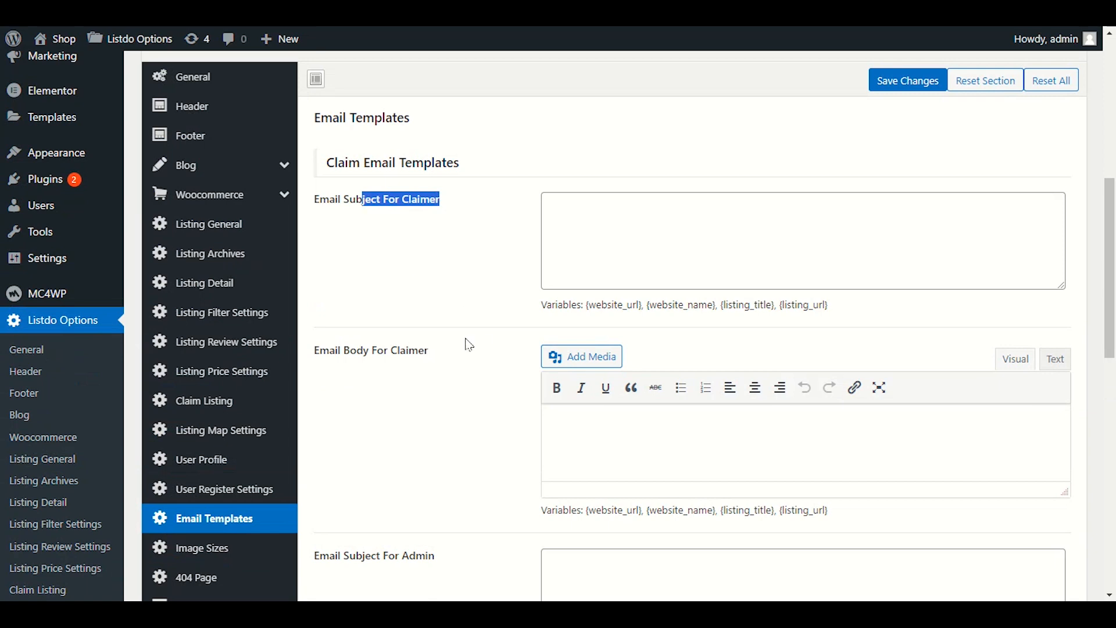
pyautogui.moveTo(460, 349); pyautogui.dragTo(336, 347)
pyautogui.scroll(-1, 336, 348)
pyautogui.scroll(-3, 336, 347)
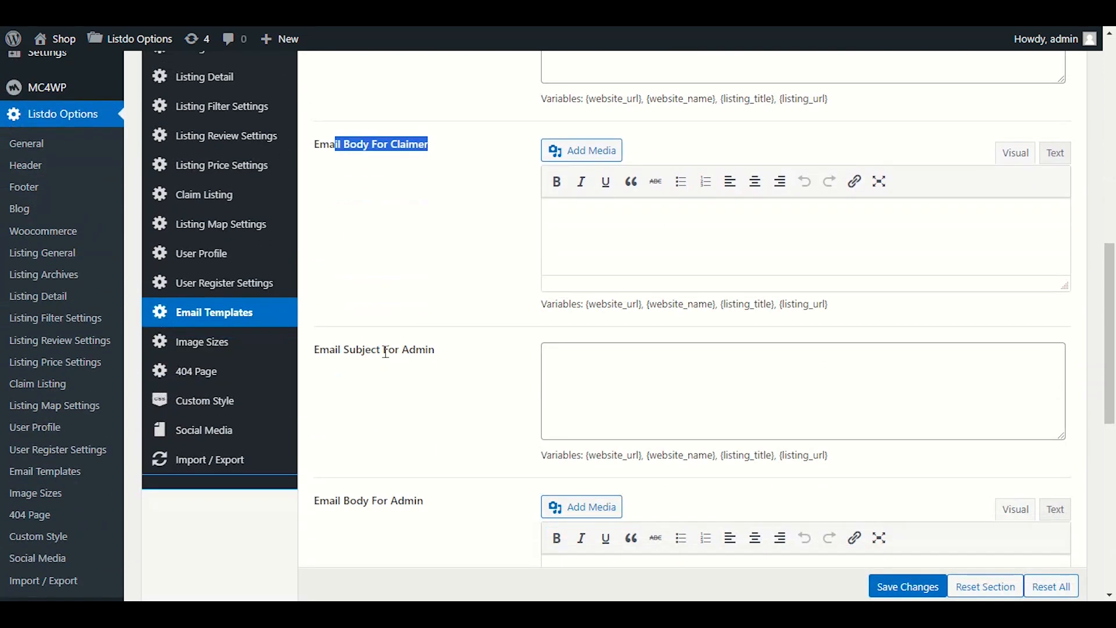
pyautogui.moveTo(456, 364); pyautogui.dragTo(366, 365)
pyautogui.click(367, 366)
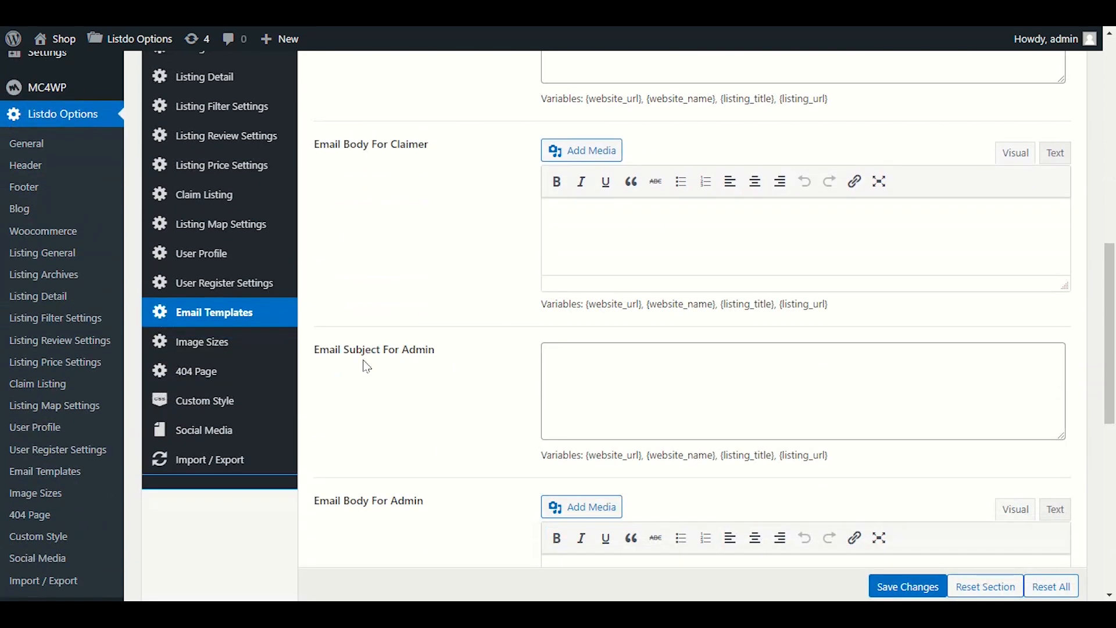
pyautogui.scroll(-4, 364, 364)
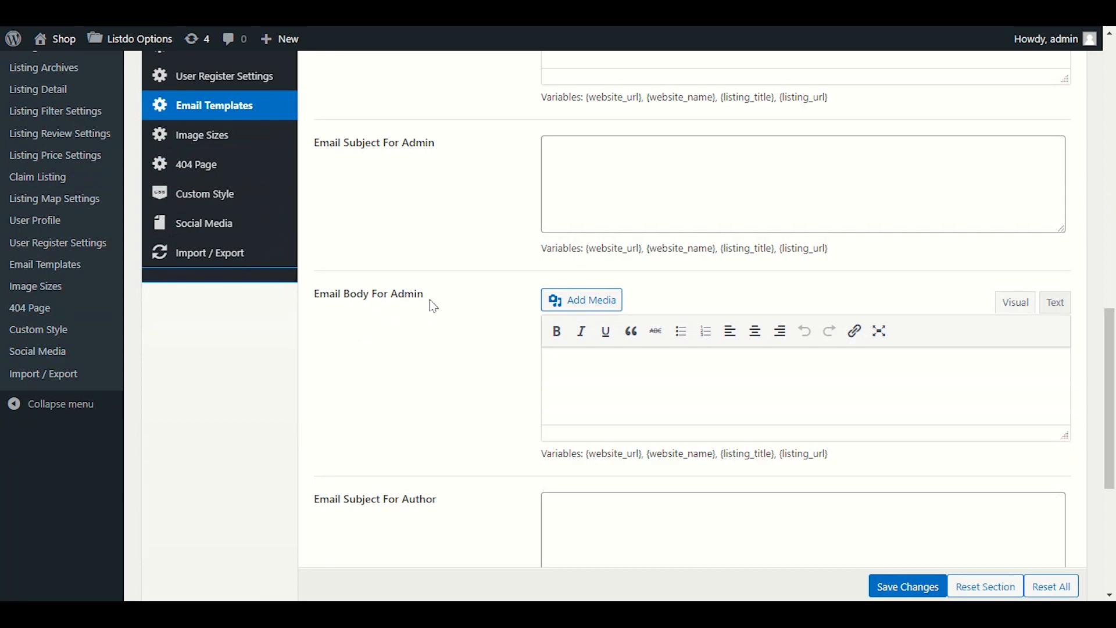
pyautogui.scroll(11, 438, 311)
pyautogui.scroll(-4, 451, 319)
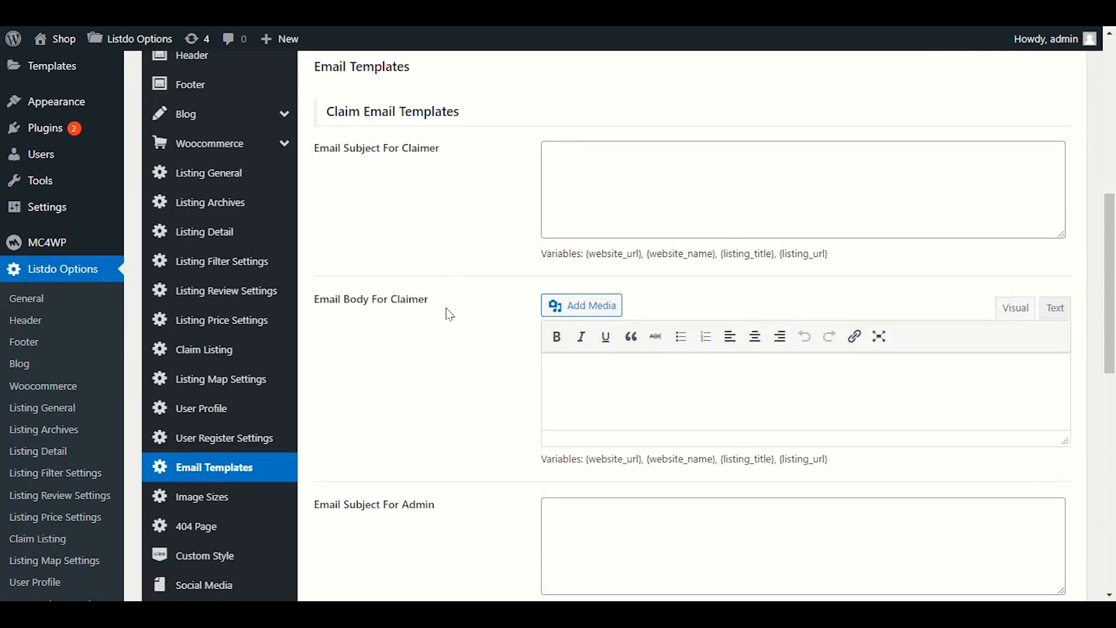
pyautogui.scroll(-2, 444, 305)
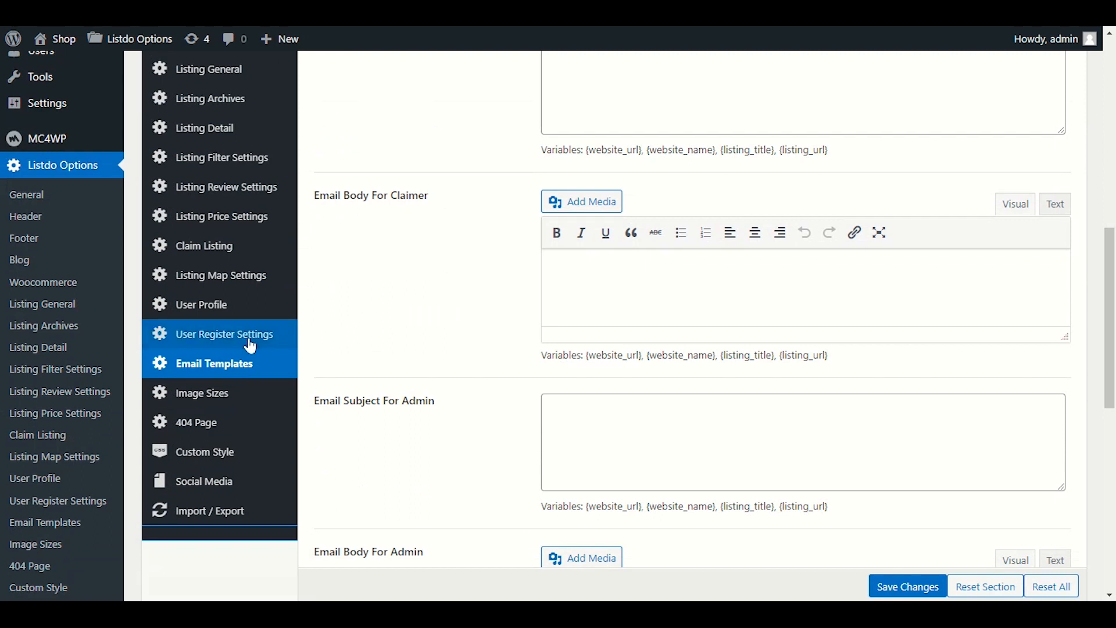
# - Open the Image Sizes settings and review the card grid, card list, thumb small, listing gallery and listing full image dimensions
pyautogui.click(235, 400)
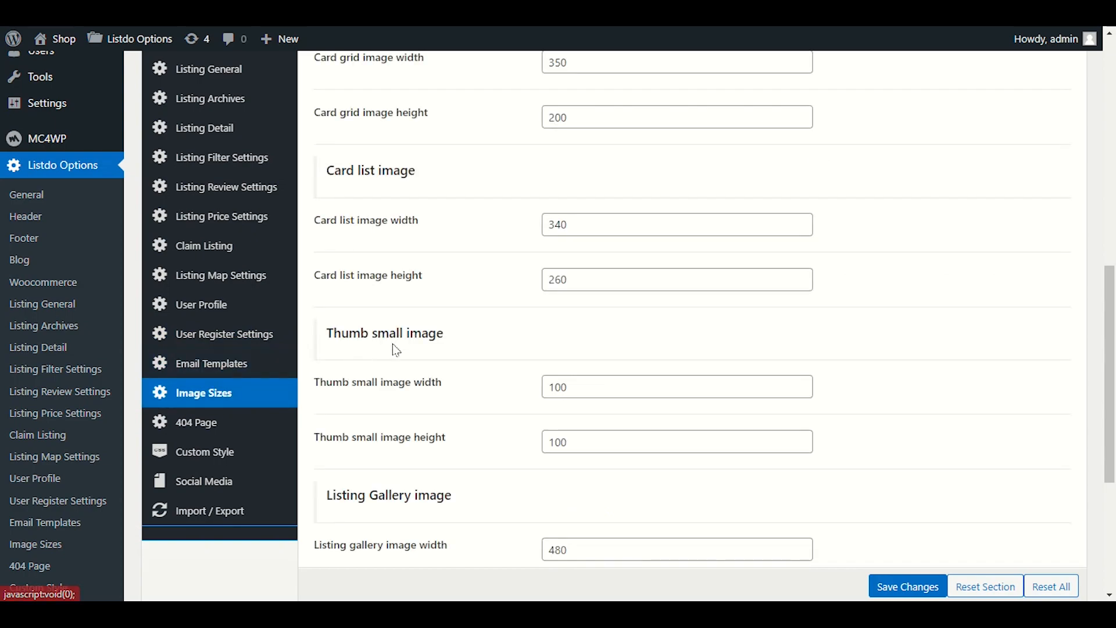
pyautogui.scroll(-10, 455, 309)
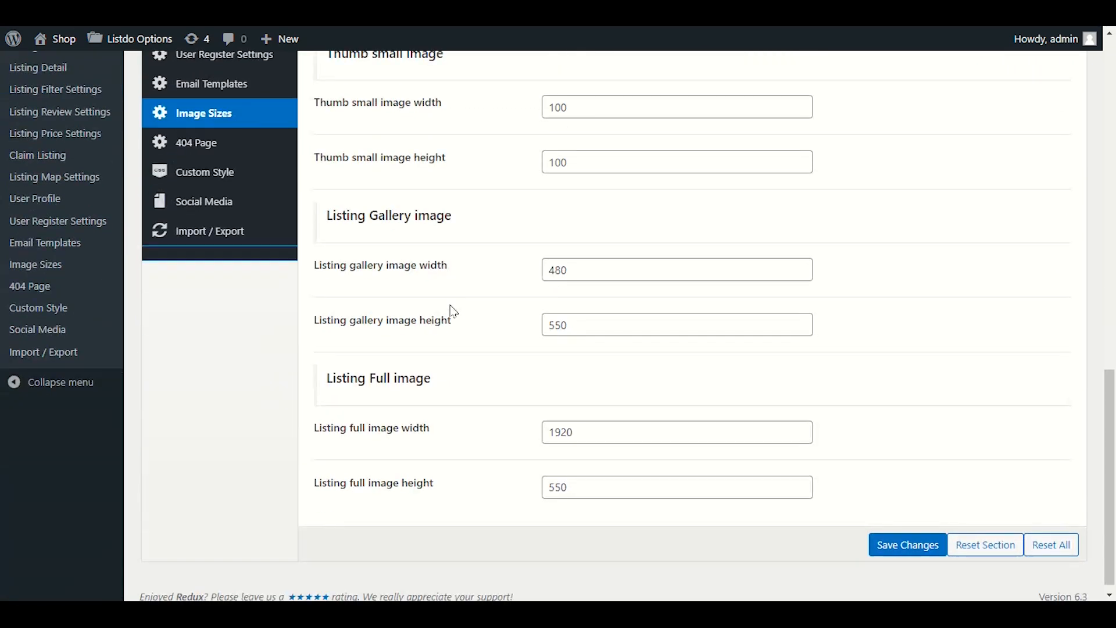
pyautogui.scroll(10, 454, 311)
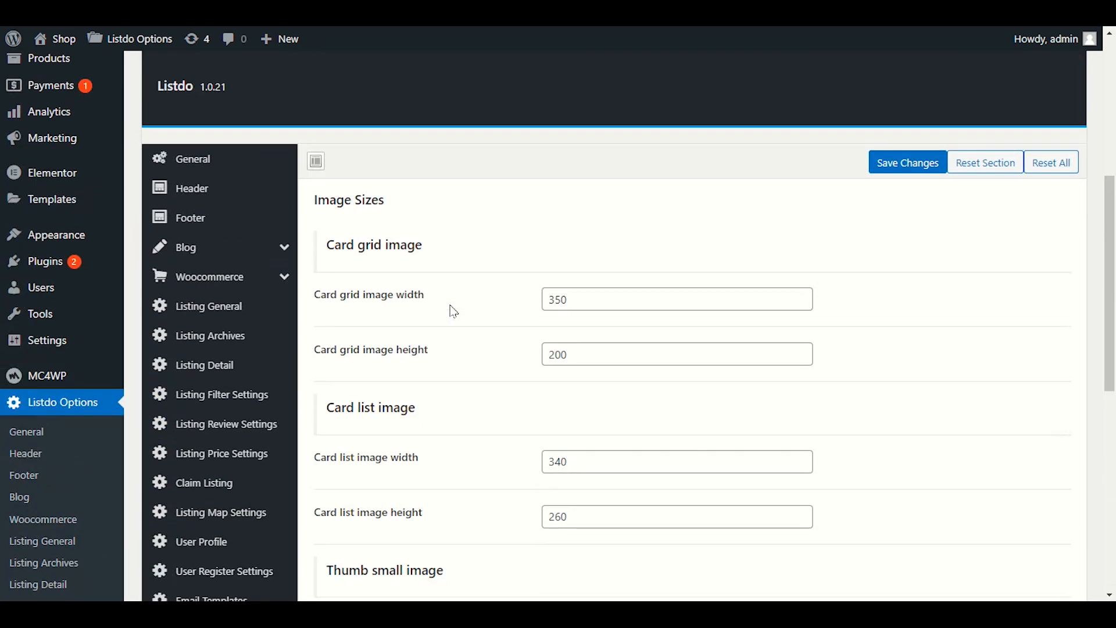
pyautogui.scroll(-4, 453, 311)
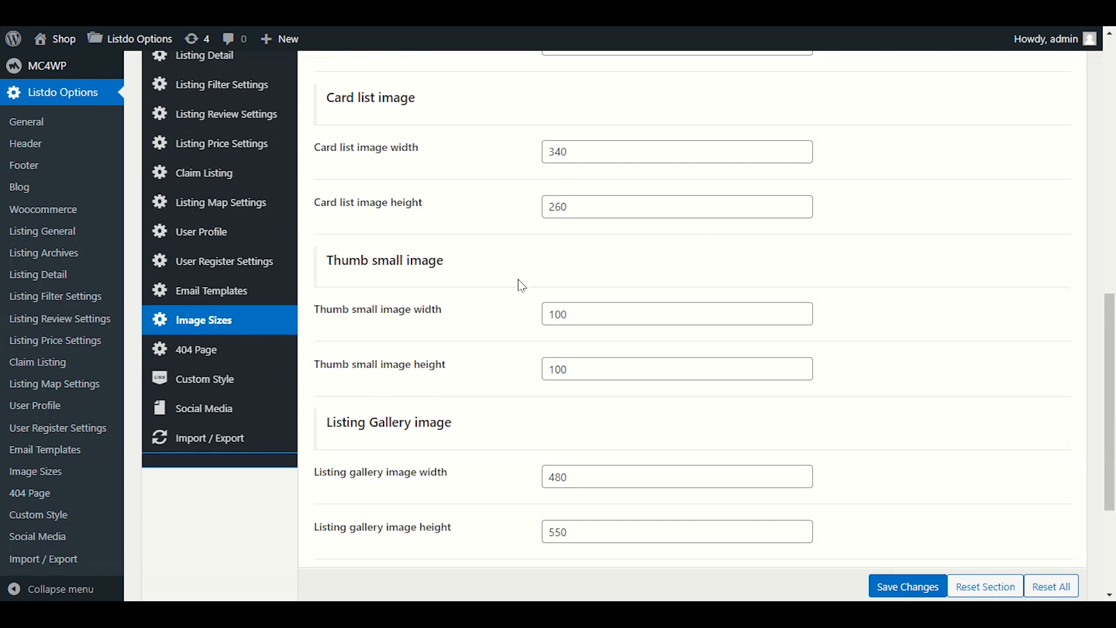
pyautogui.scroll(6, 518, 280)
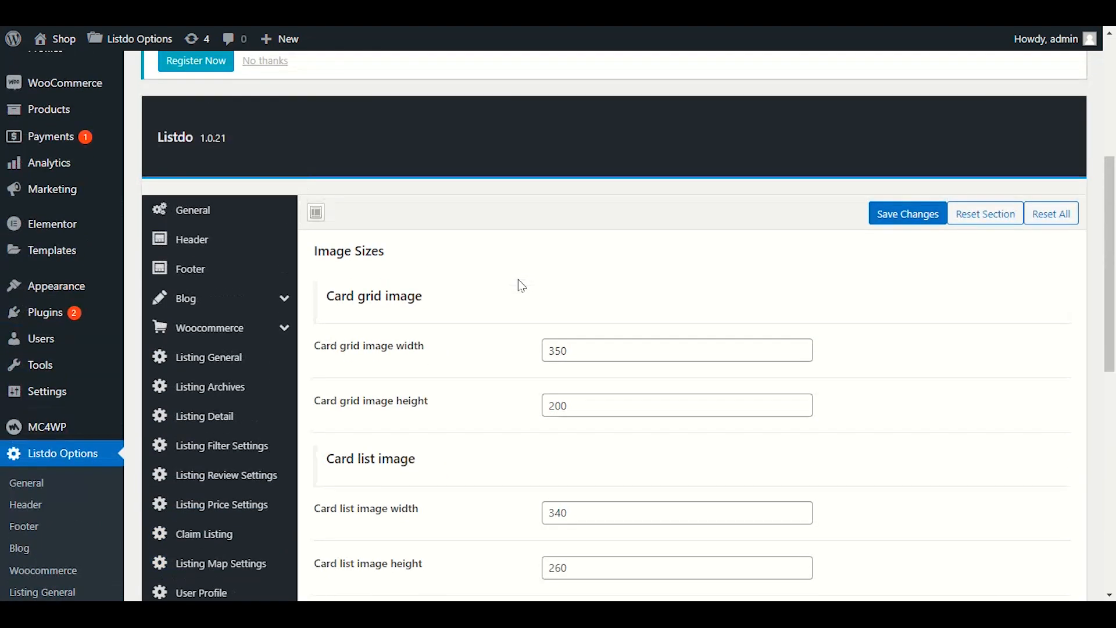
pyautogui.scroll(-3, 521, 285)
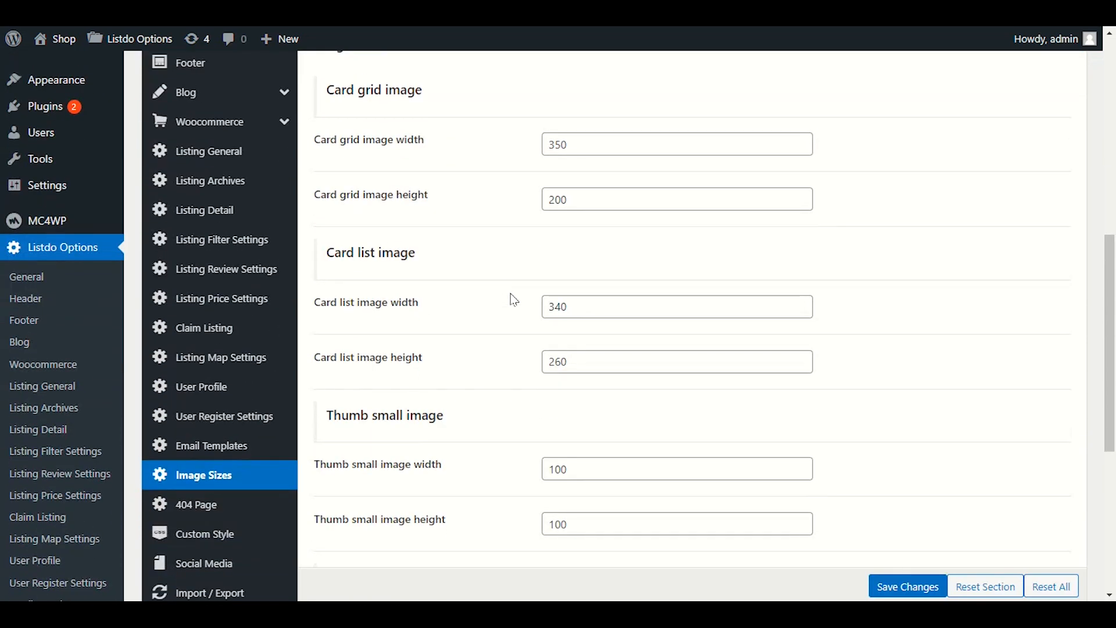
pyautogui.scroll(-2, 514, 300)
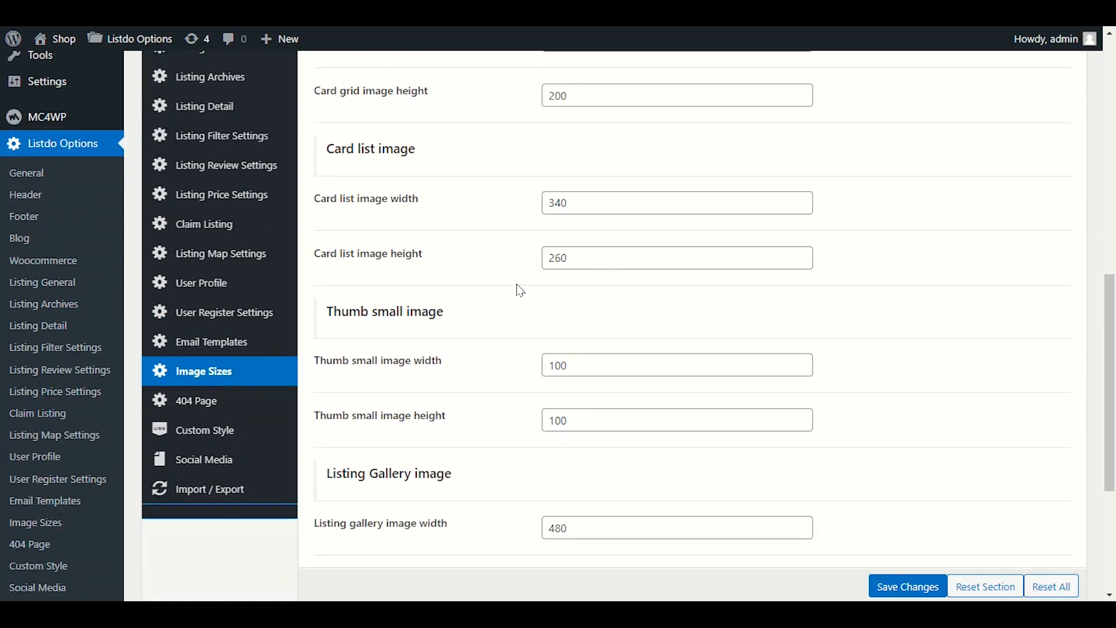
# - Open the 404 Page settings and review its breadcrumbs options, 404 image and title
pyautogui.click(249, 404)
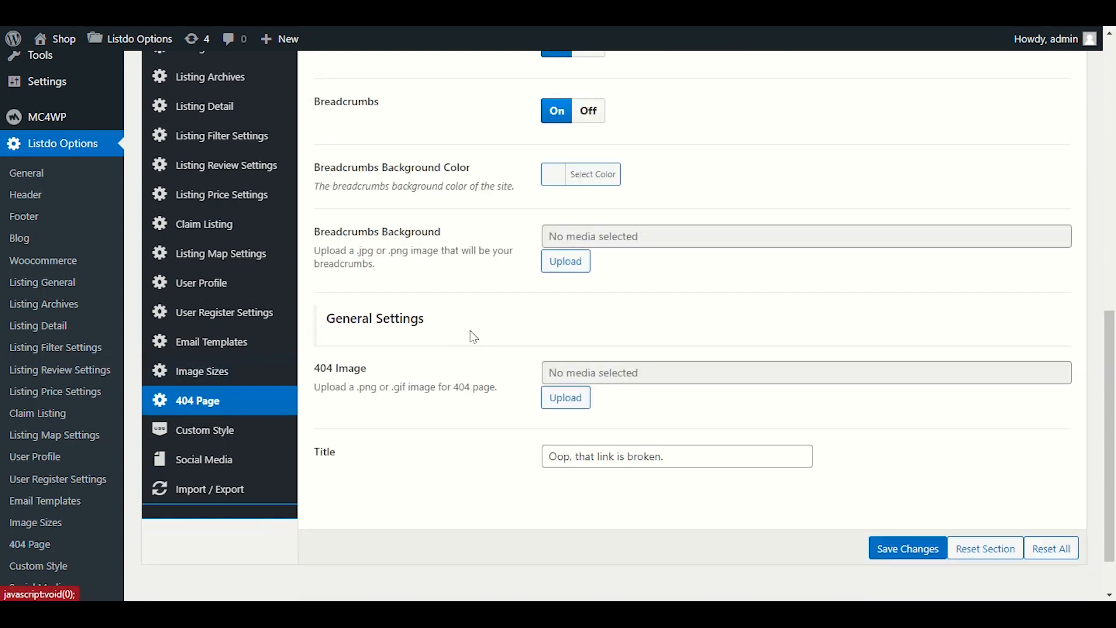
pyautogui.scroll(4, 470, 331)
pyautogui.scroll(-3, 467, 333)
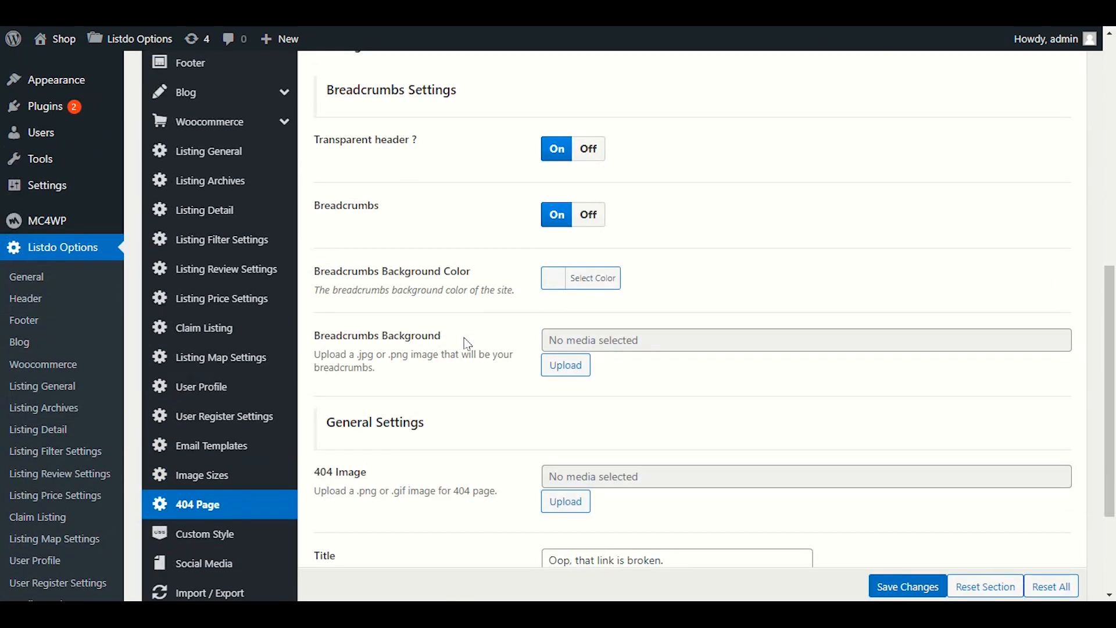
pyautogui.scroll(-2, 468, 344)
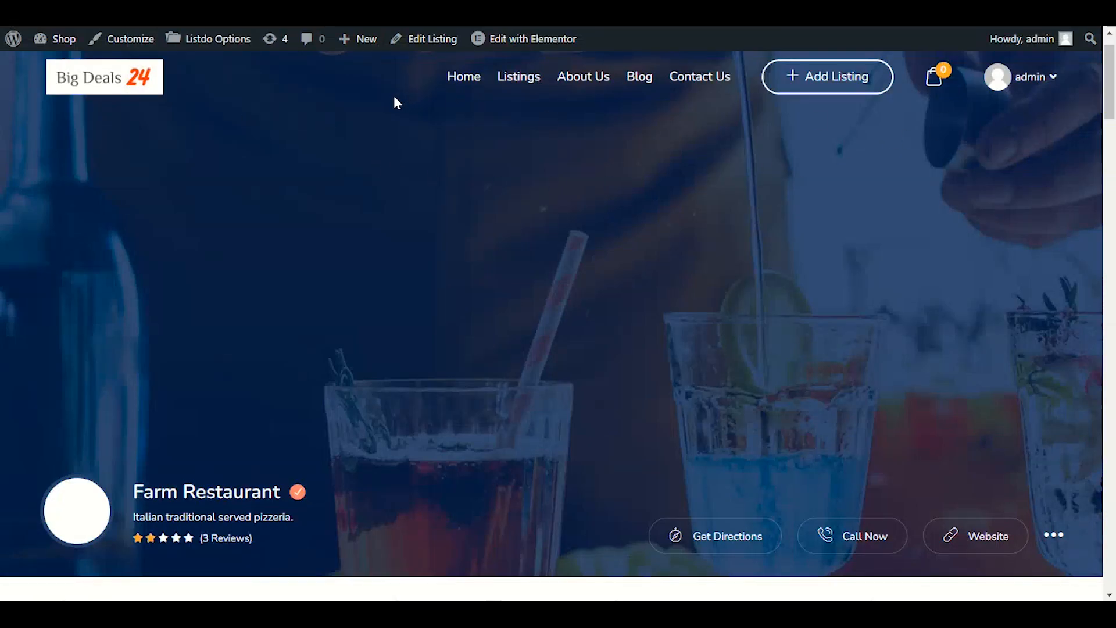
# - Switch to the site's listing page and load the non-existent address ending in /hhkjjh to bring up the 404 page
pyautogui.scroll(-10, 398, 227)
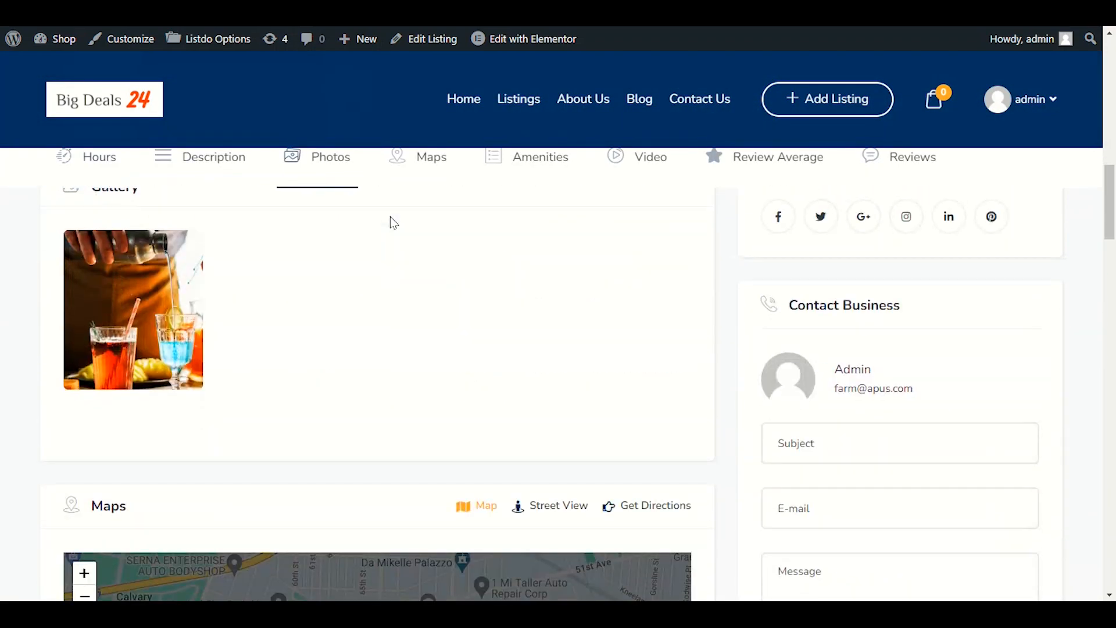
pyautogui.scroll(3, 390, 217)
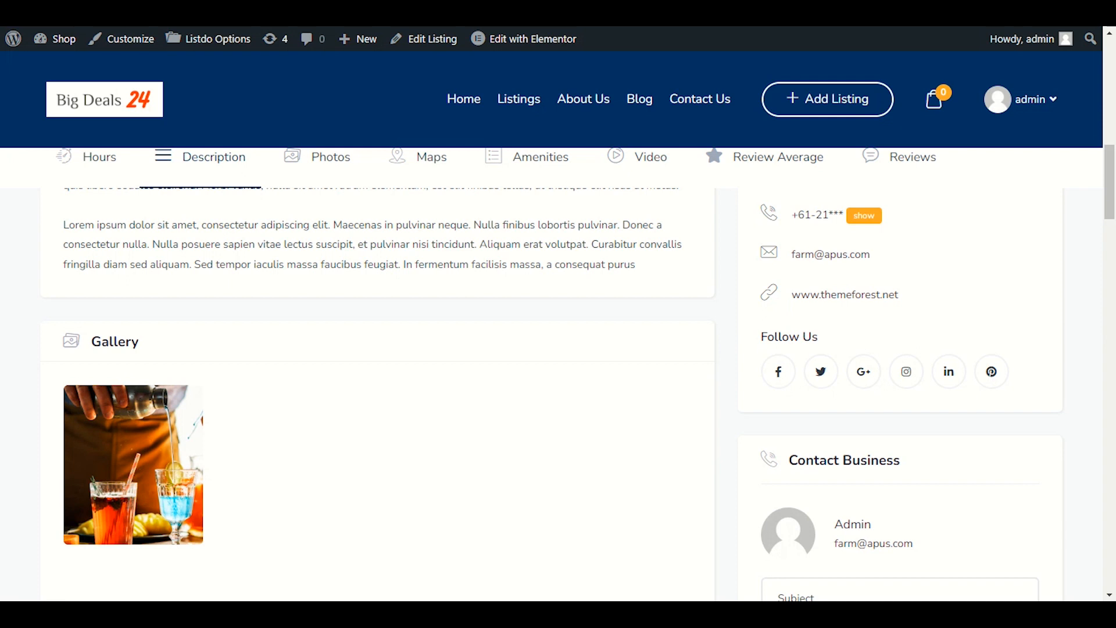
pyautogui.write('hhkjjh')
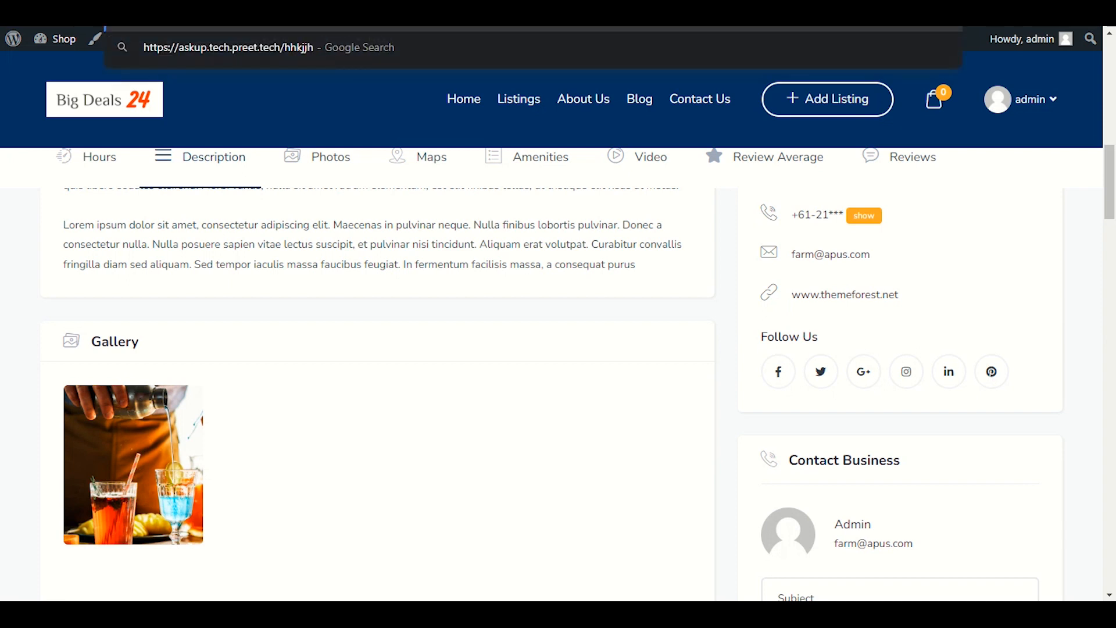
pyautogui.press('Return')
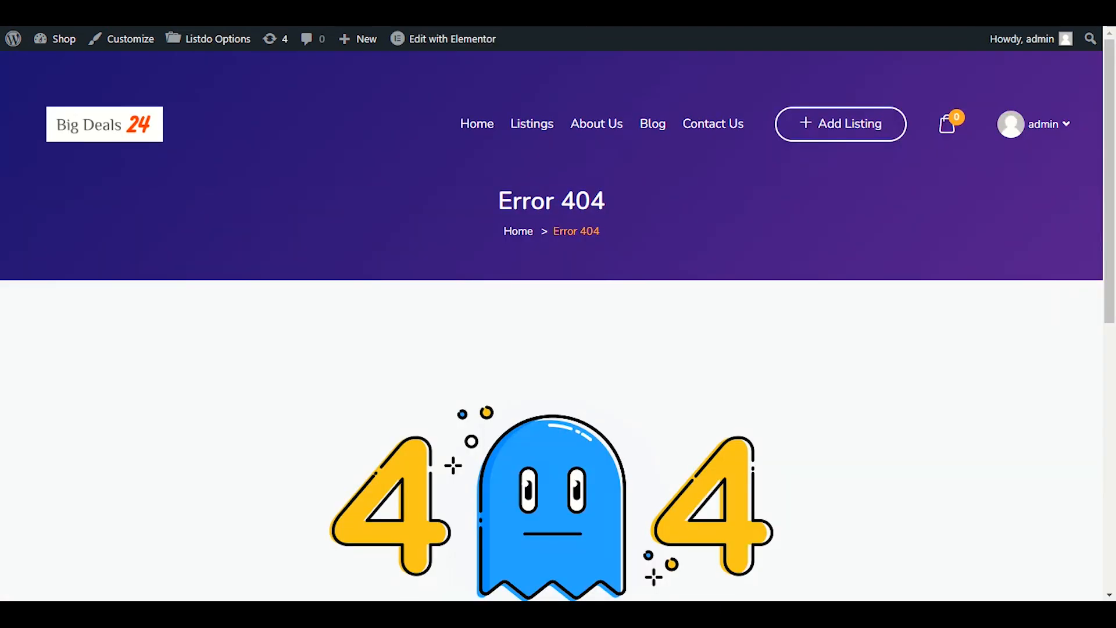
# - Look over the 404 page and copy its message "Oop, that link is broken."
pyautogui.scroll(-5, 416, 187)
pyautogui.scroll(1, 430, 364)
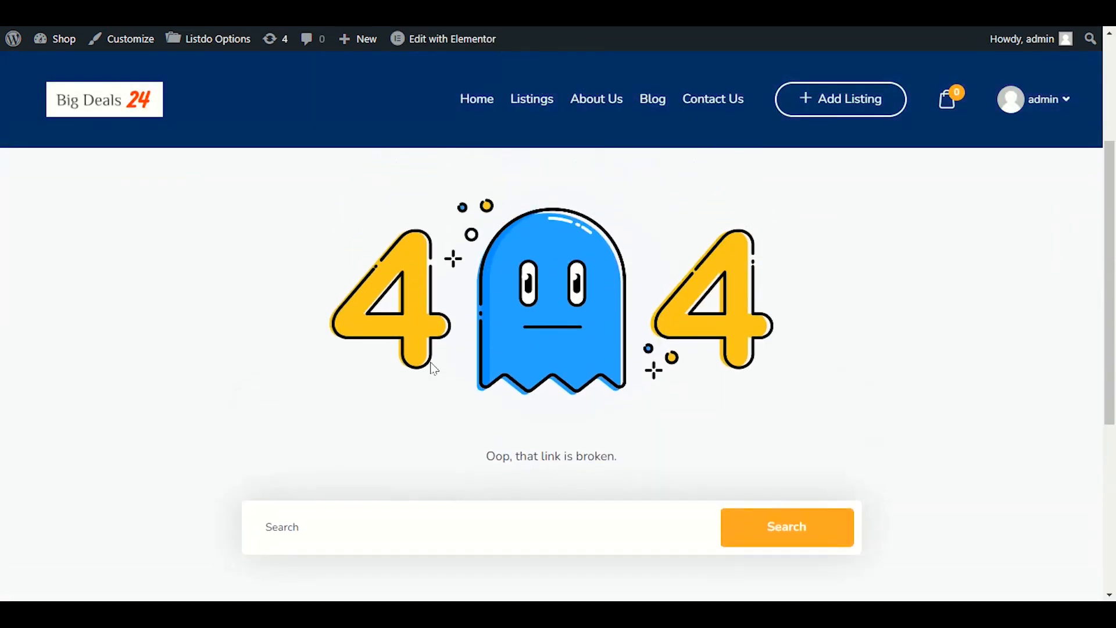
pyautogui.scroll(-2, 433, 367)
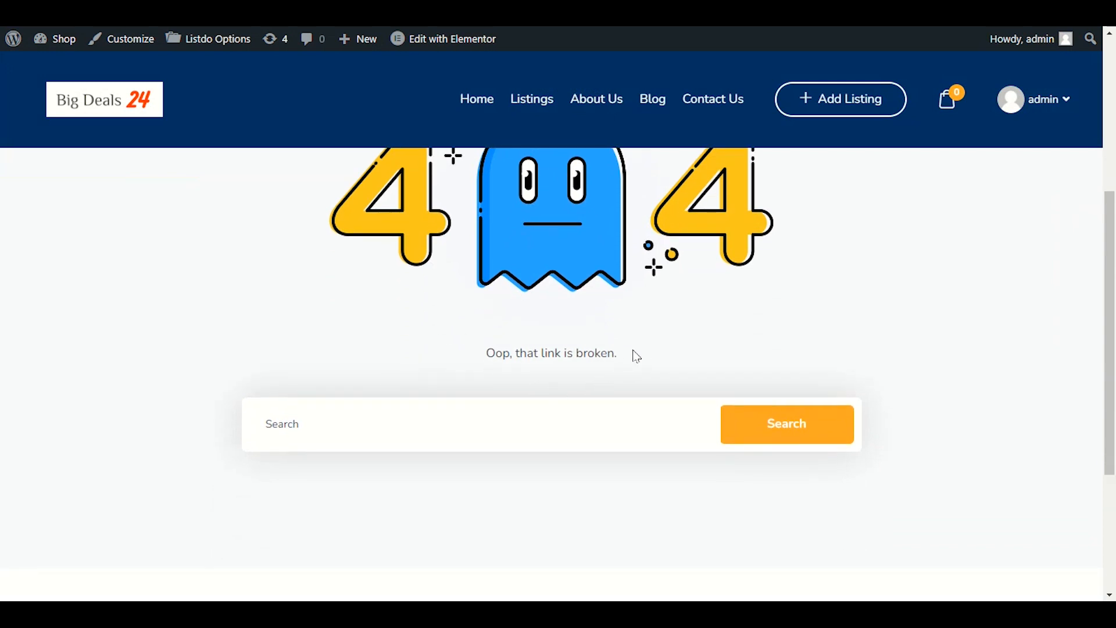
pyautogui.moveTo(636, 356); pyautogui.dragTo(480, 356)
pyautogui.rightClick(501, 357)
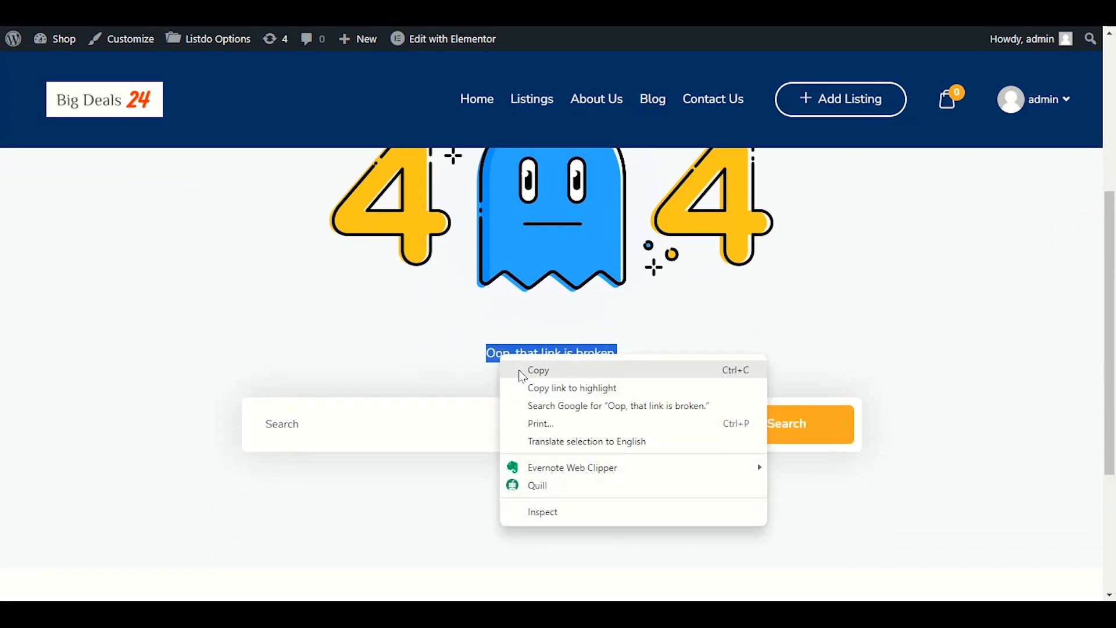
pyautogui.click(521, 372)
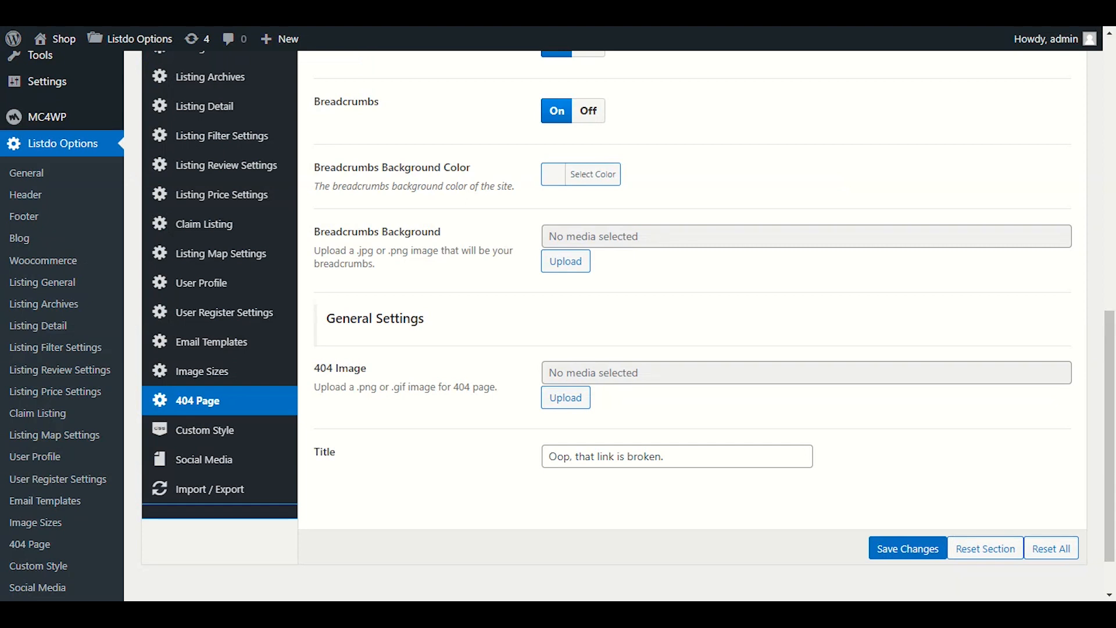
# - Compare the title in the 404 Page settings with the message on the site's 404 page
pyautogui.moveTo(695, 454); pyautogui.dragTo(467, 468)
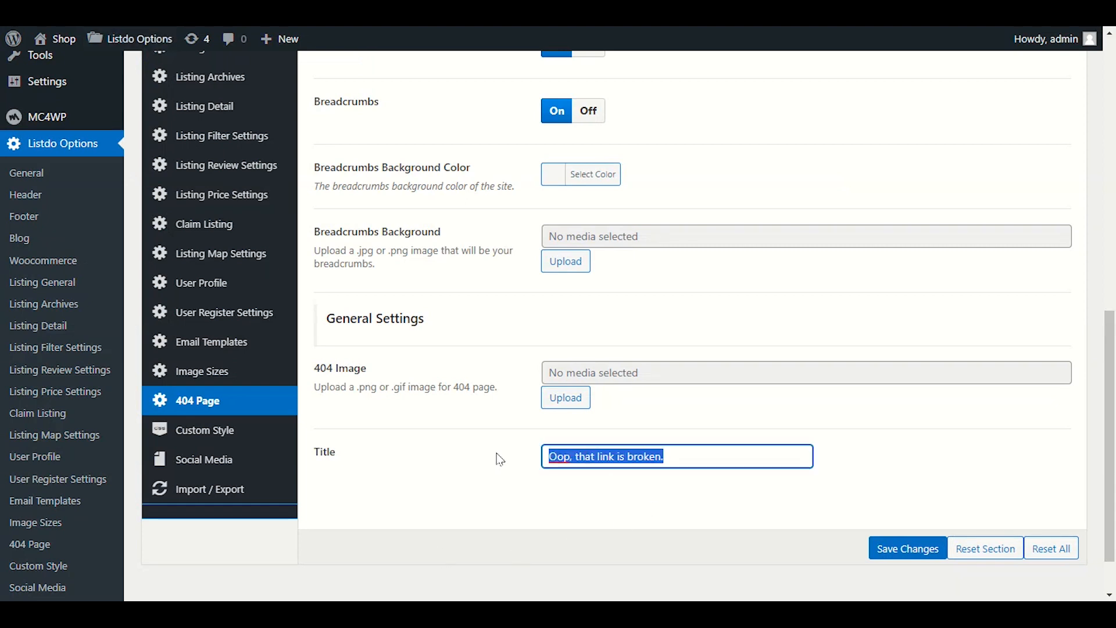
pyautogui.moveTo(680, 459); pyautogui.dragTo(556, 462)
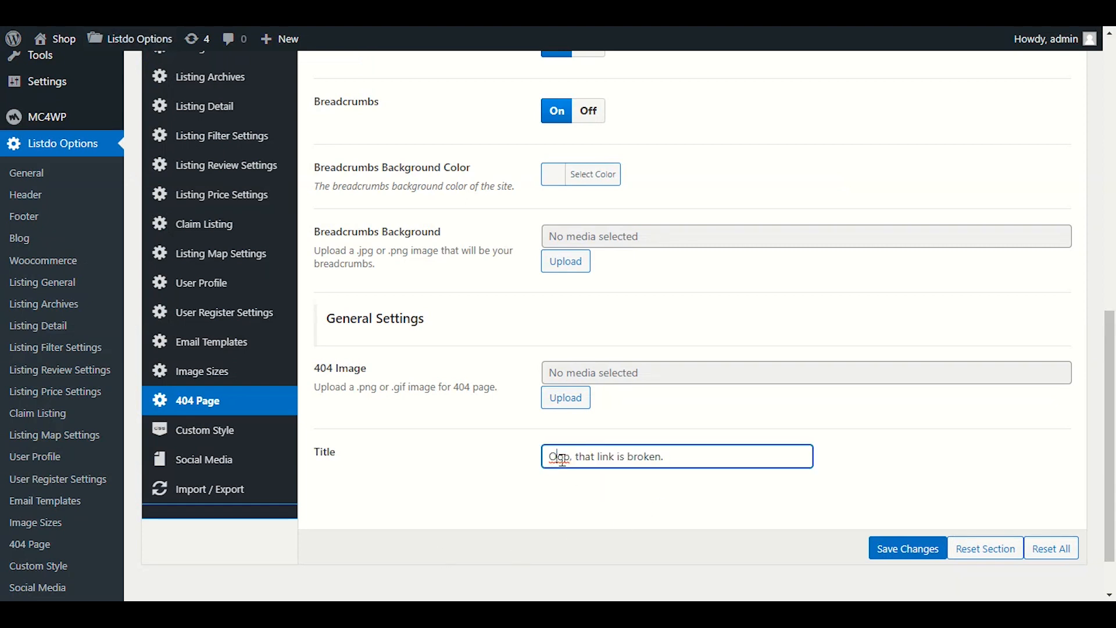
pyautogui.tripleClick(562, 460)
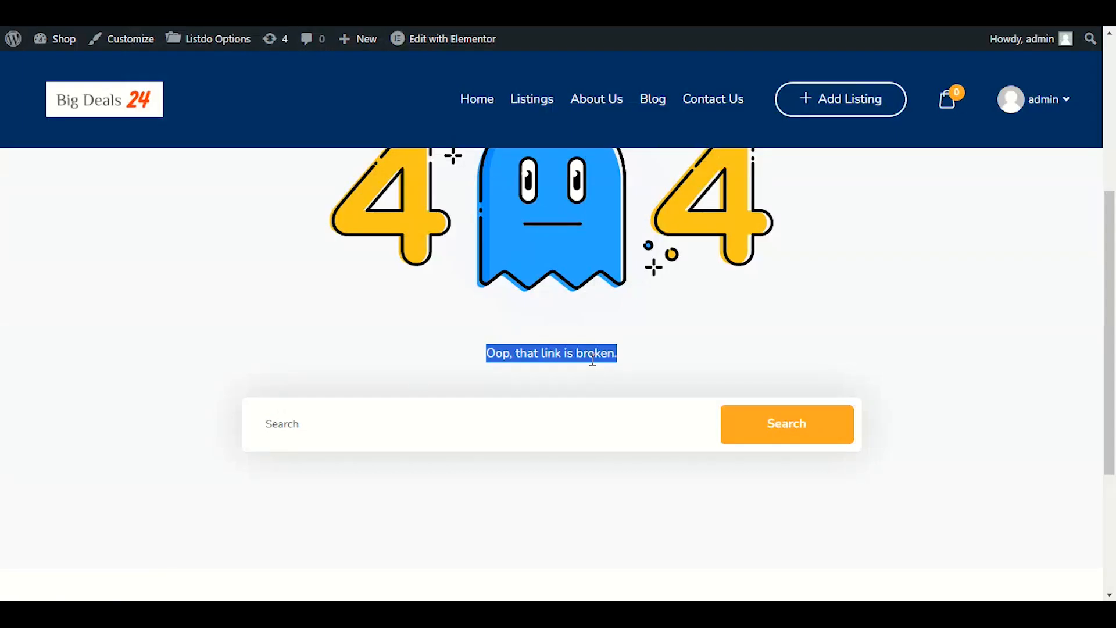
pyautogui.click(610, 357)
pyautogui.moveTo(625, 356); pyautogui.dragTo(471, 356)
pyautogui.click(157, 12)
pyautogui.moveTo(695, 457); pyautogui.dragTo(477, 458)
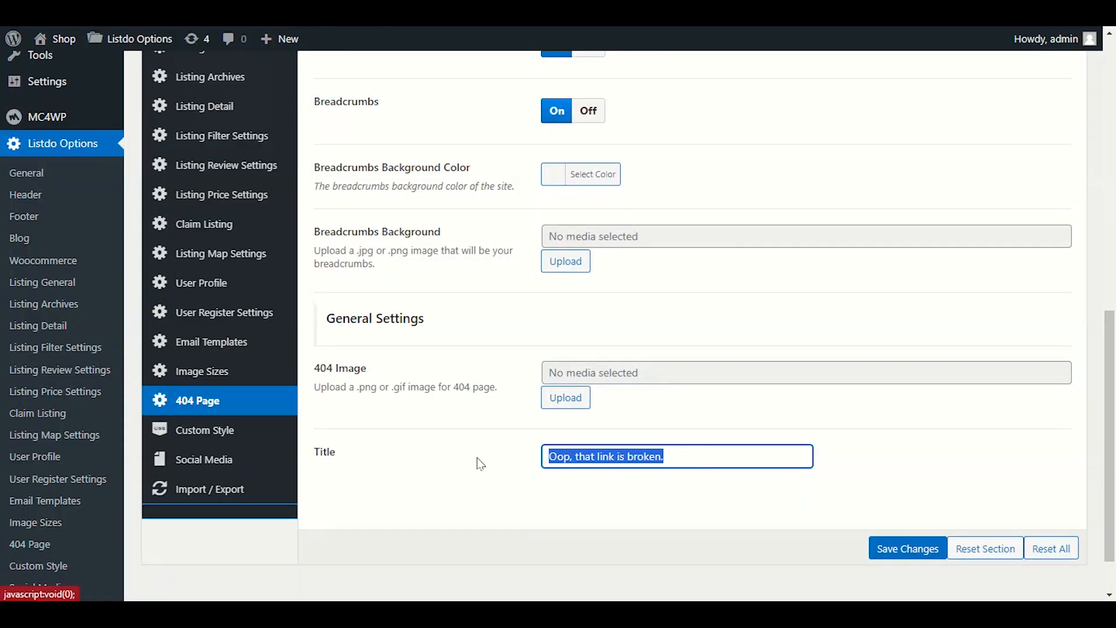
pyautogui.click(480, 463)
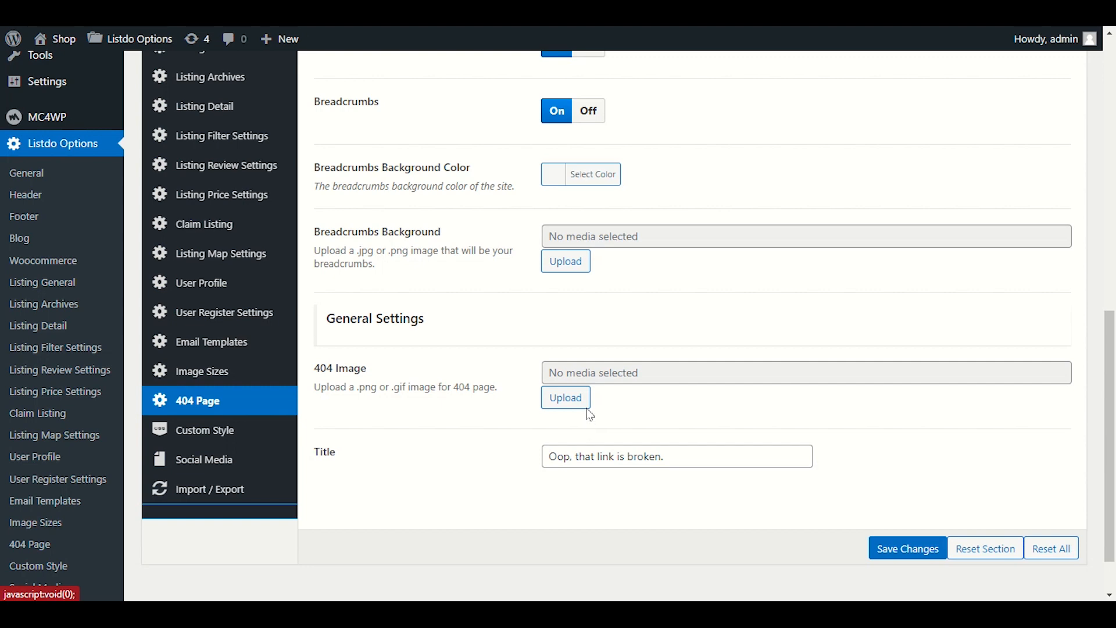
# - Look over the graphic on the site's 404 page and return to the breadcrumbs and 404 image settings
pyautogui.scroll(3, 556, 386)
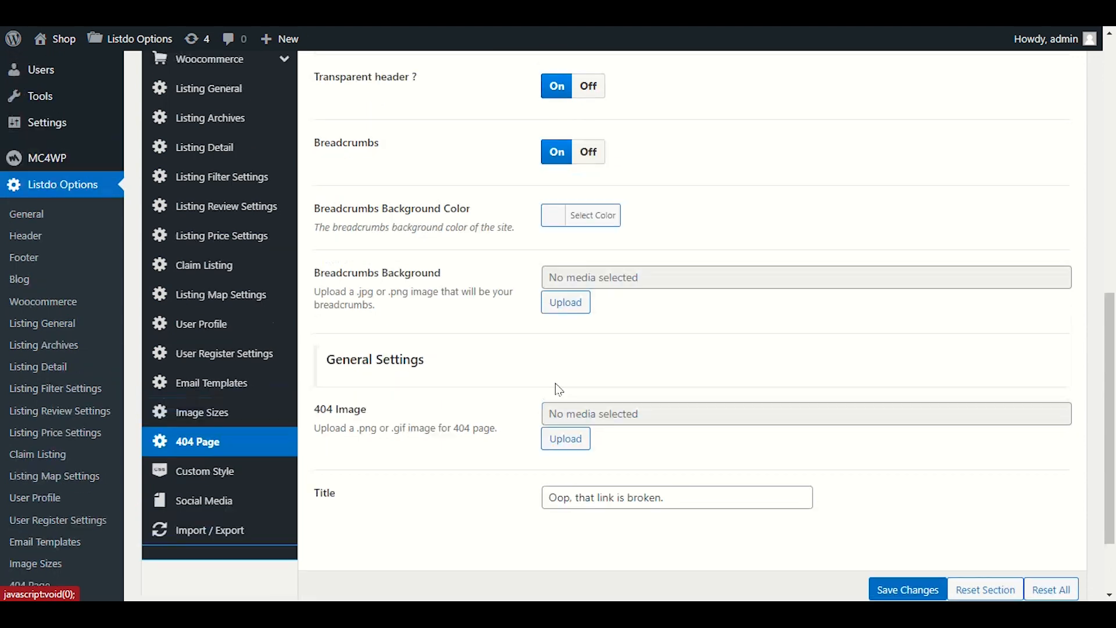
pyautogui.click(302, 11)
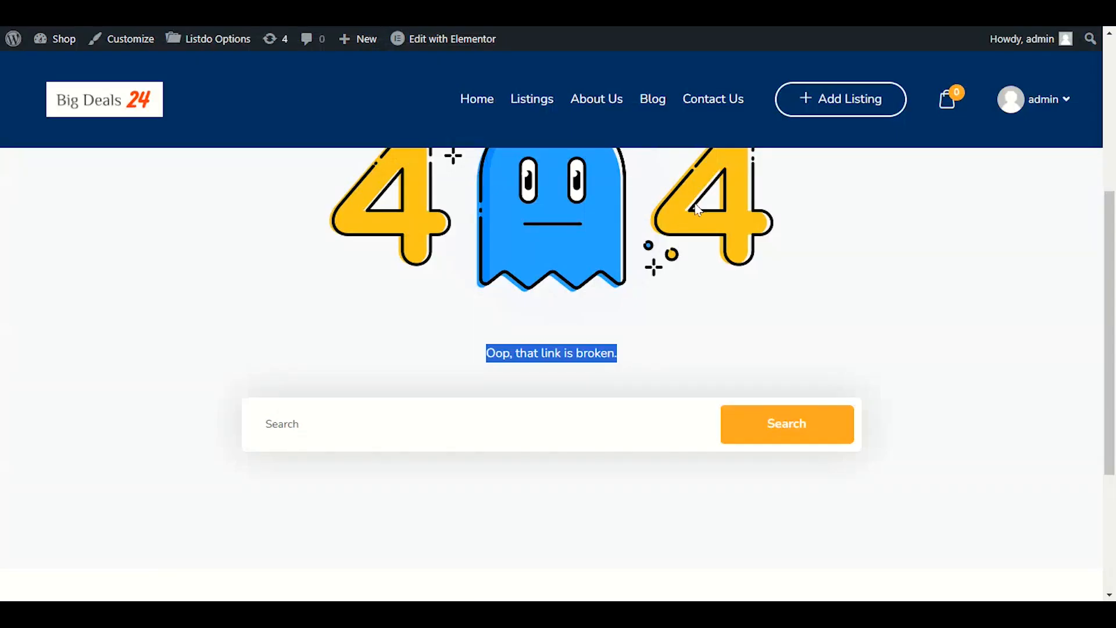
pyautogui.scroll(4, 647, 382)
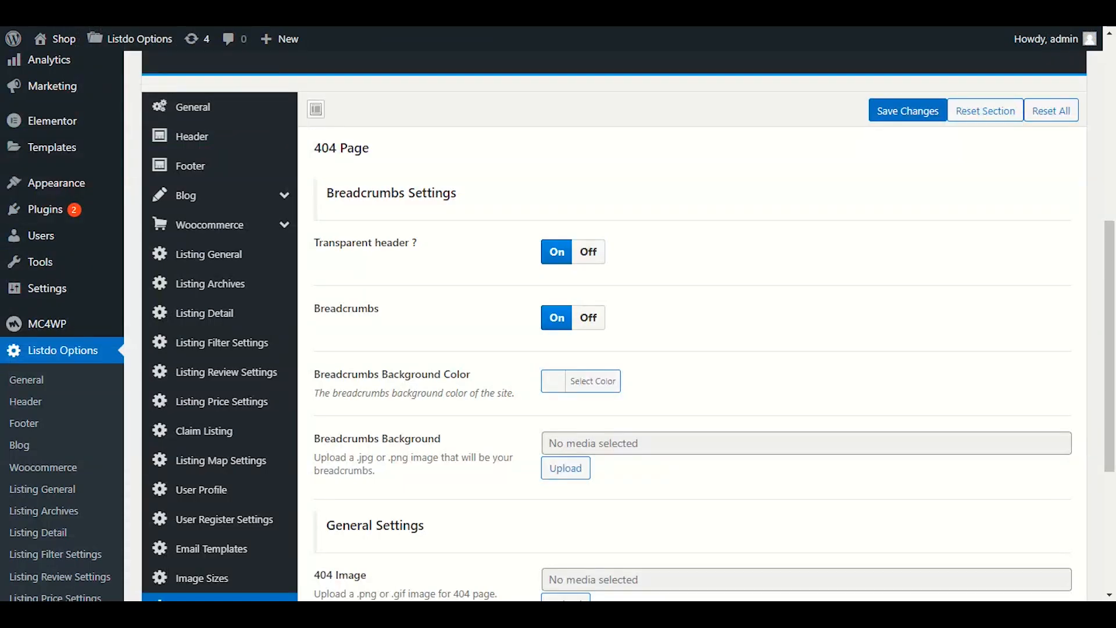
pyautogui.scroll(-4, 483, 381)
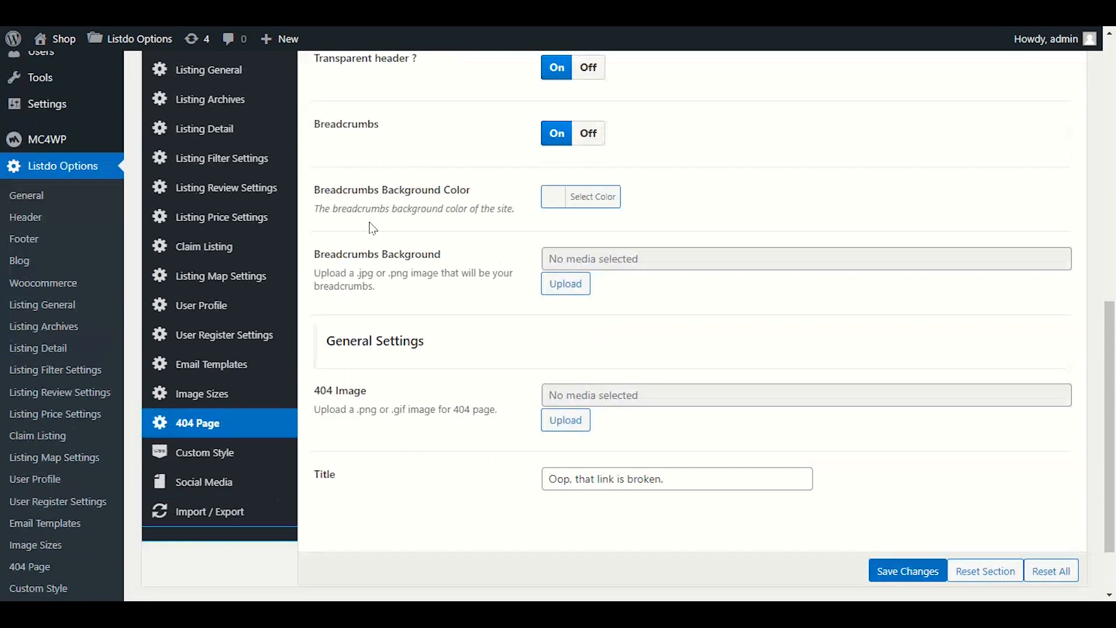
# - Keep "Oop, that link is broken." as the 404 title and save the 404 Page settings
pyautogui.moveTo(721, 450); pyautogui.dragTo(487, 464)
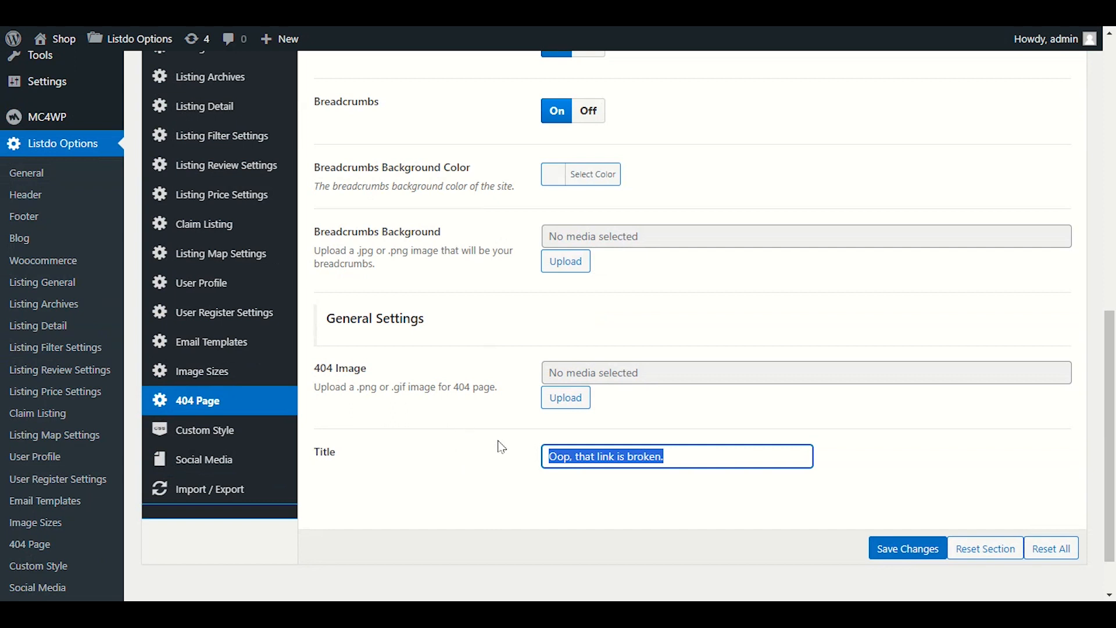
pyautogui.click(525, 458)
pyautogui.moveTo(705, 451); pyautogui.dragTo(483, 453)
pyautogui.click(489, 454)
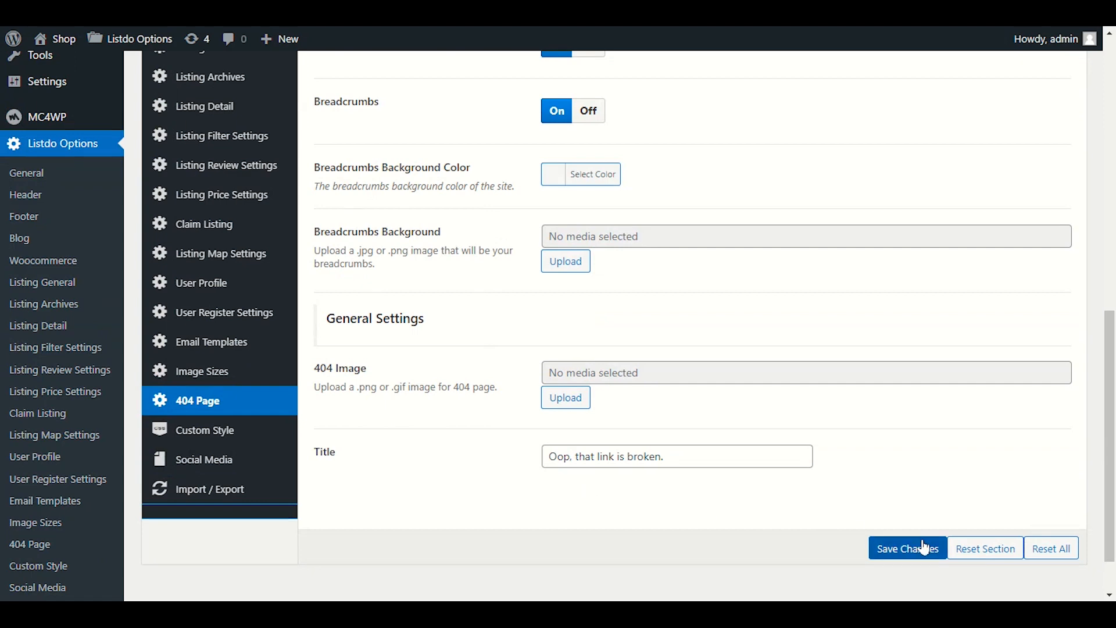
pyautogui.click(905, 547)
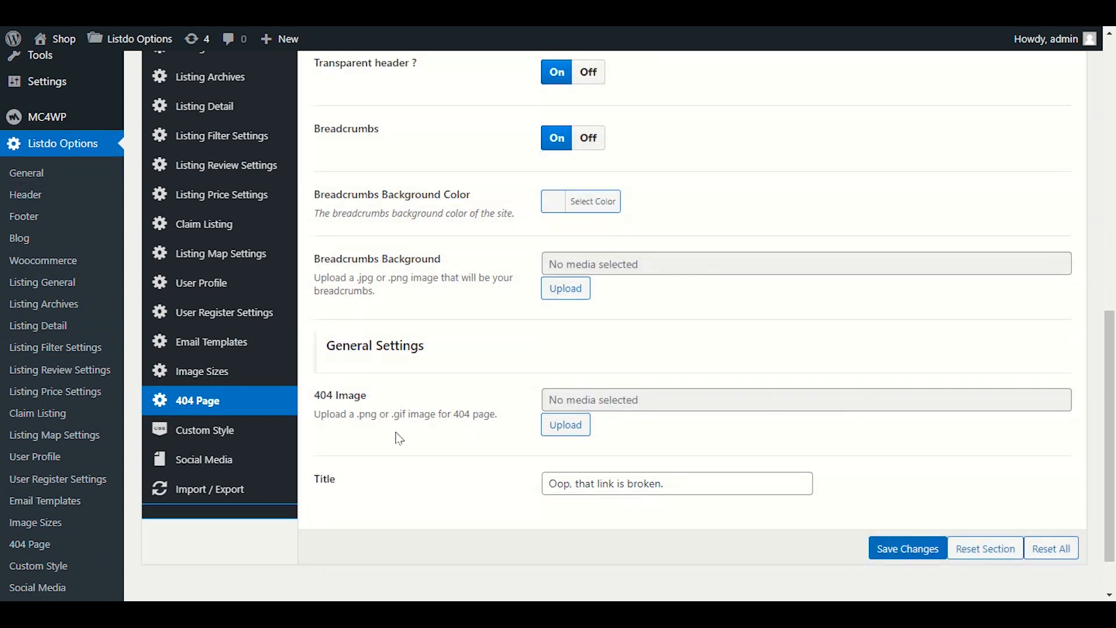
# - Open the Custom Style settings and browse the font families available for the Main Font Face
pyautogui.click(186, 437)
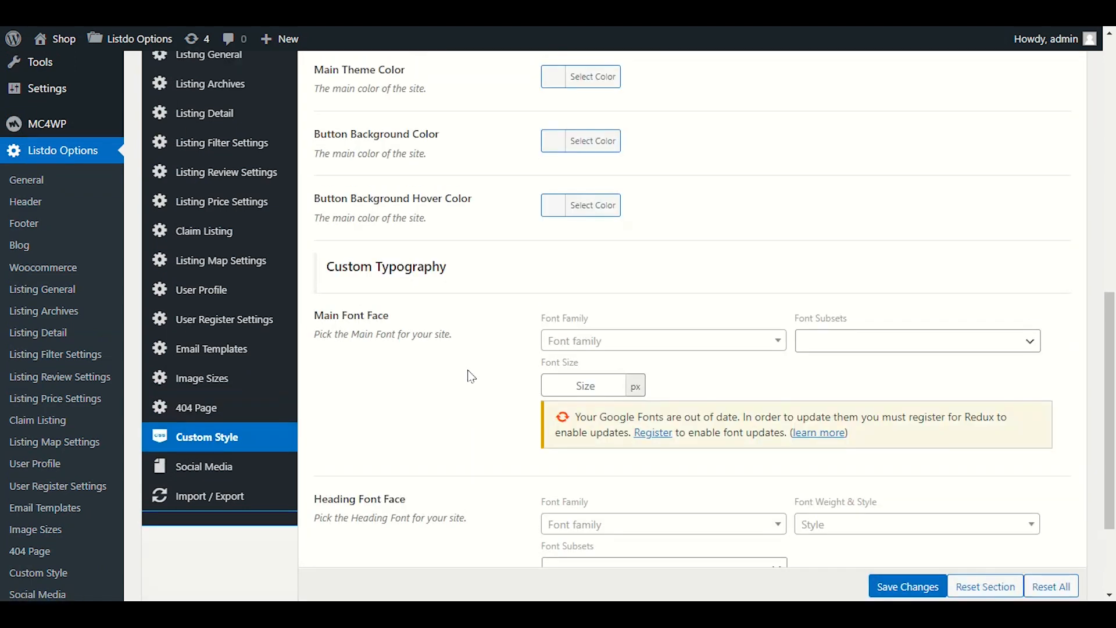
pyautogui.scroll(-1, 471, 376)
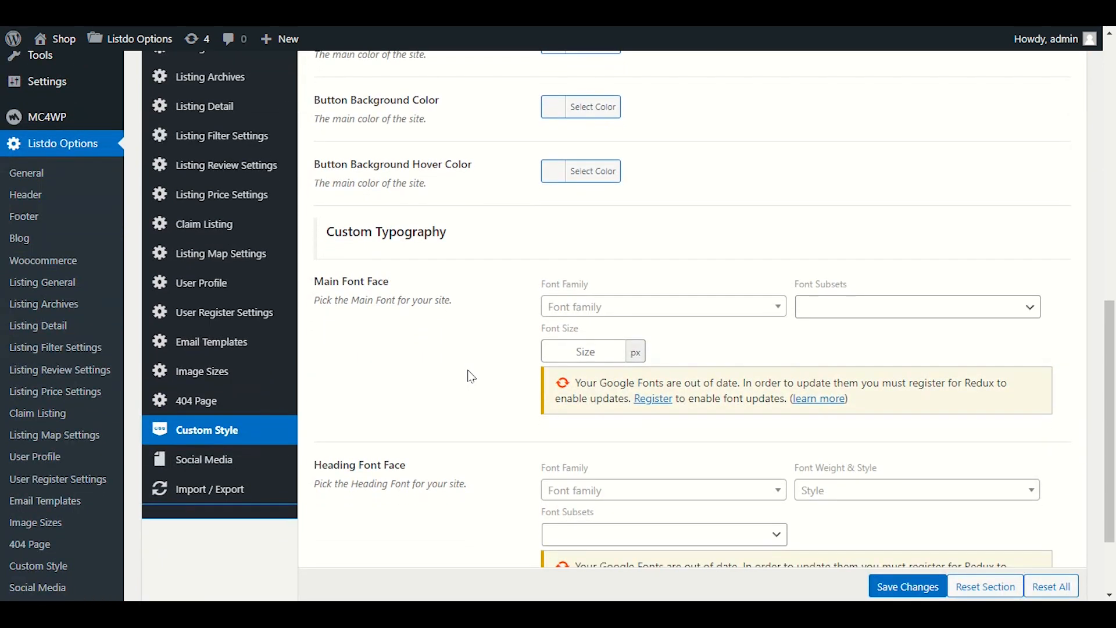
pyautogui.click(600, 308)
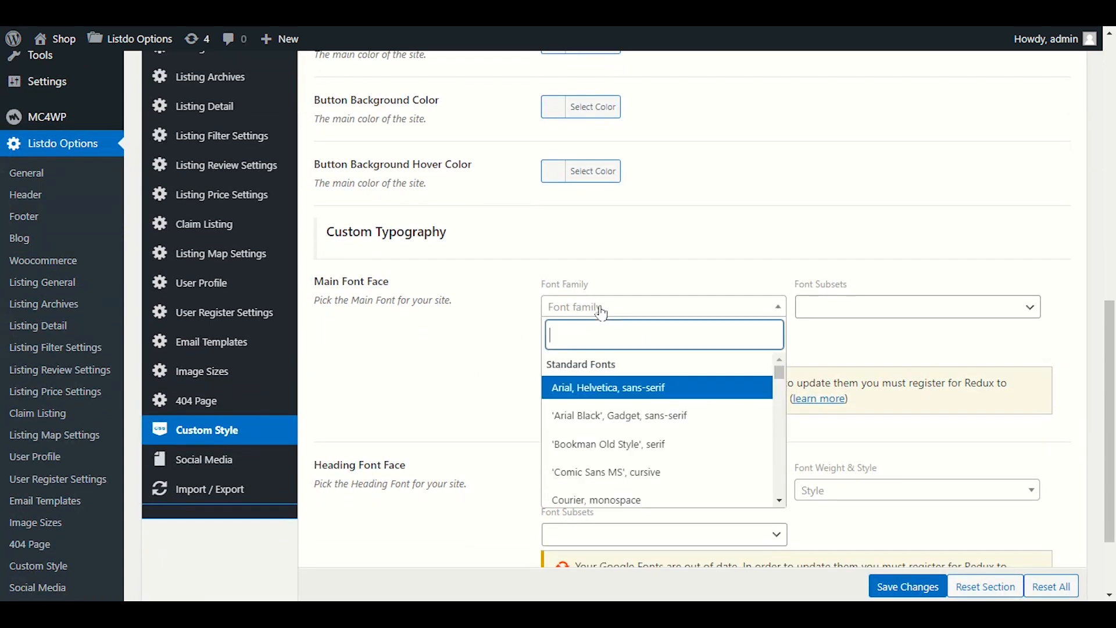
pyautogui.click(601, 313)
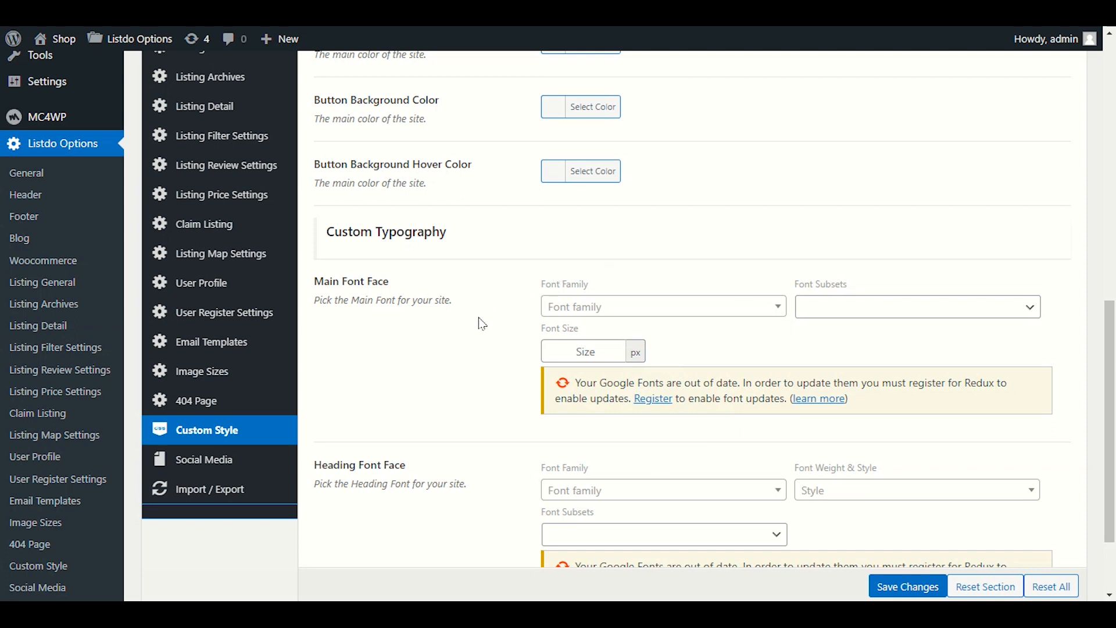
pyautogui.click(614, 309)
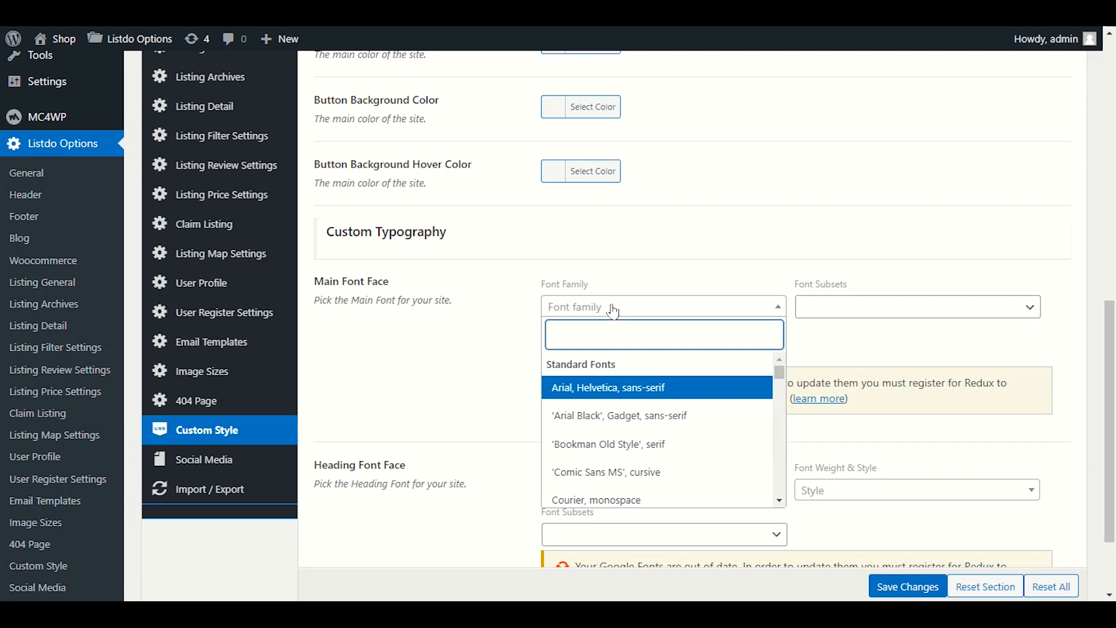
pyautogui.click(613, 309)
pyautogui.click(613, 309)
pyautogui.scroll(-3, 614, 398)
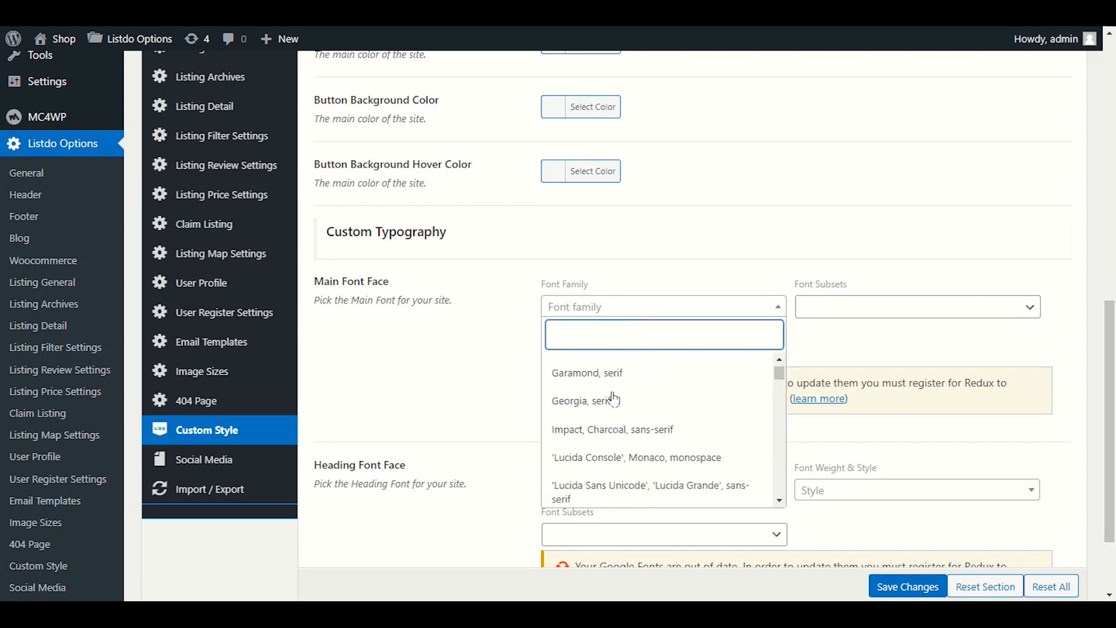
pyautogui.scroll(3, 615, 398)
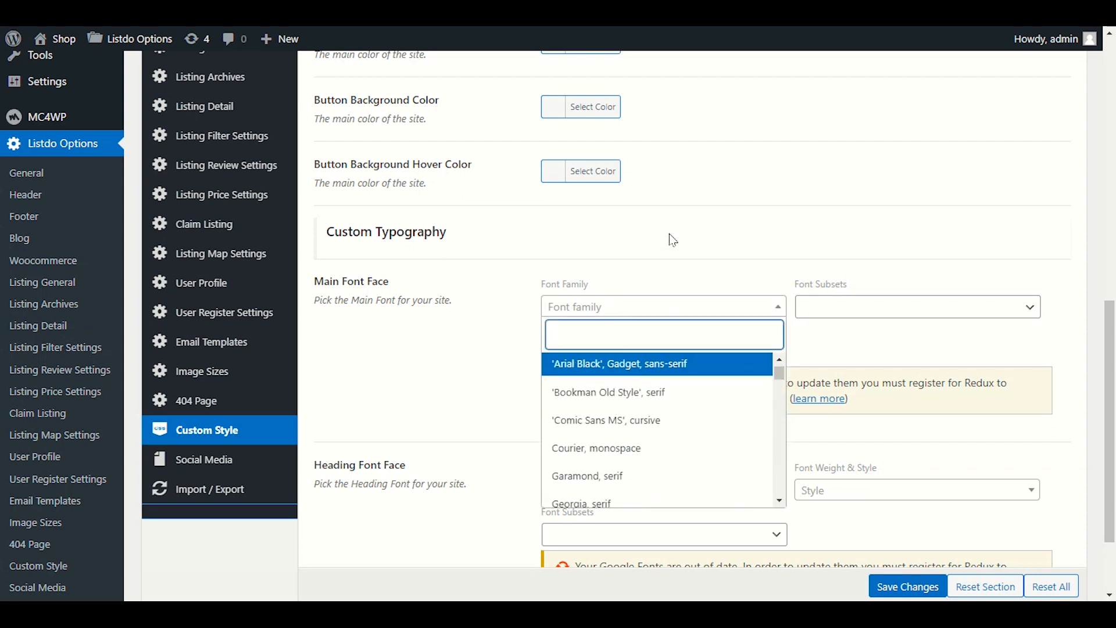
pyautogui.click(618, 270)
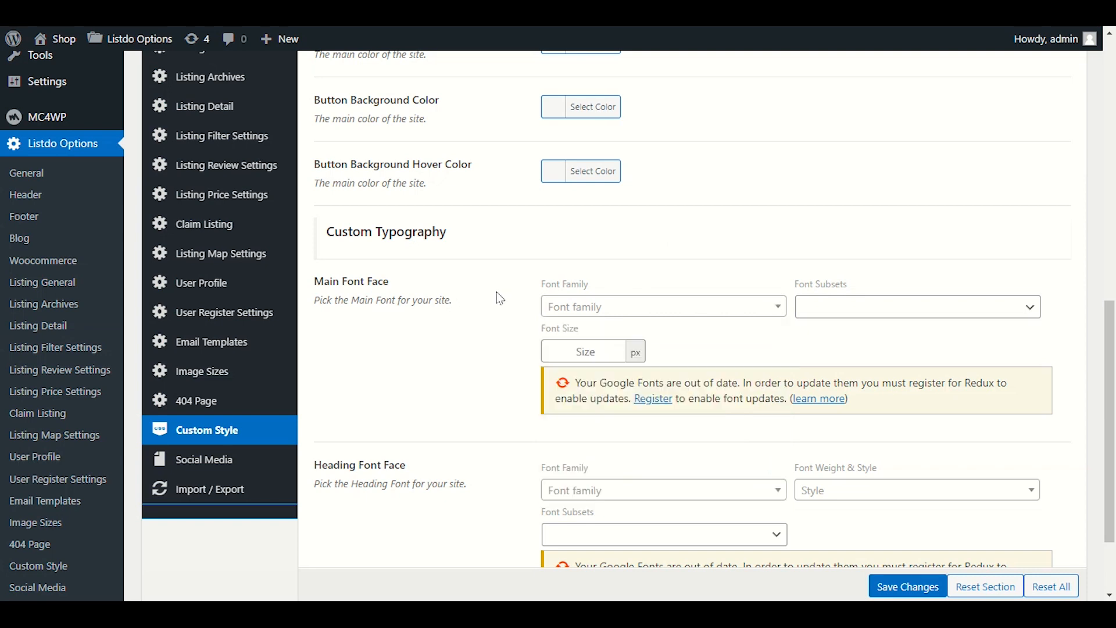
# - Review the Heading Font Face options and the main theme, button background and button hover color settings
pyautogui.scroll(-2, 499, 302)
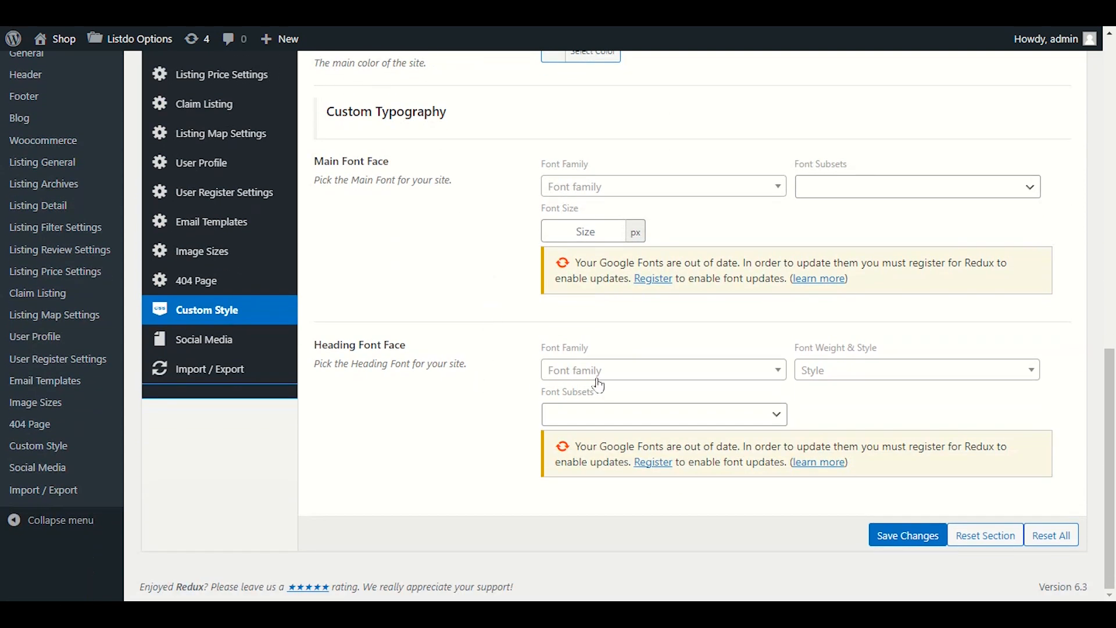
pyautogui.scroll(5, 595, 378)
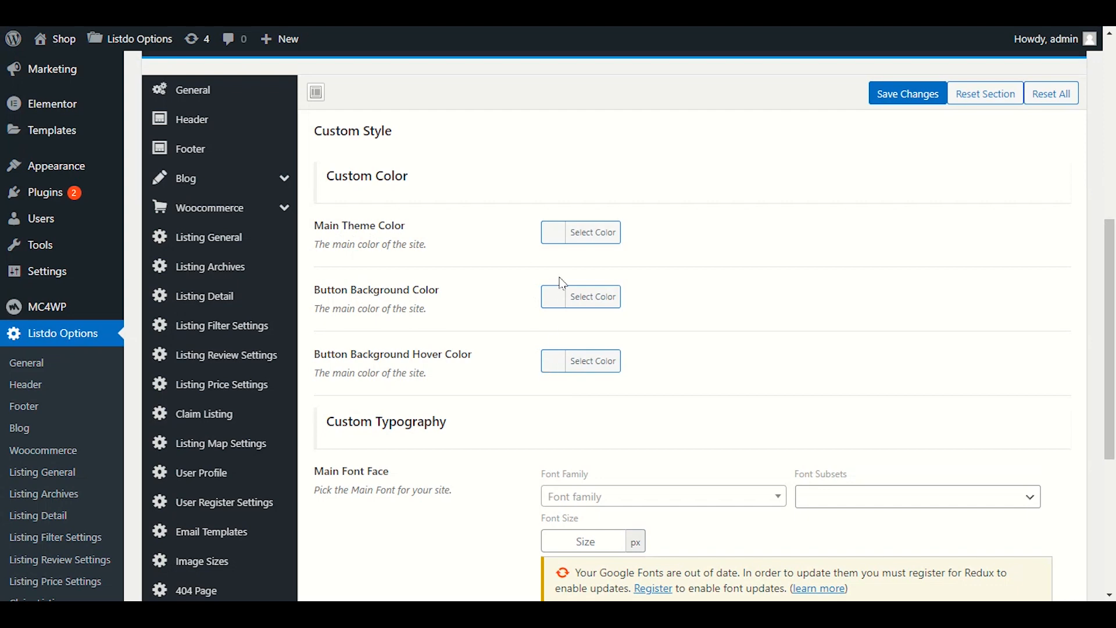
pyautogui.scroll(-4, 558, 287)
pyautogui.scroll(-2, 466, 349)
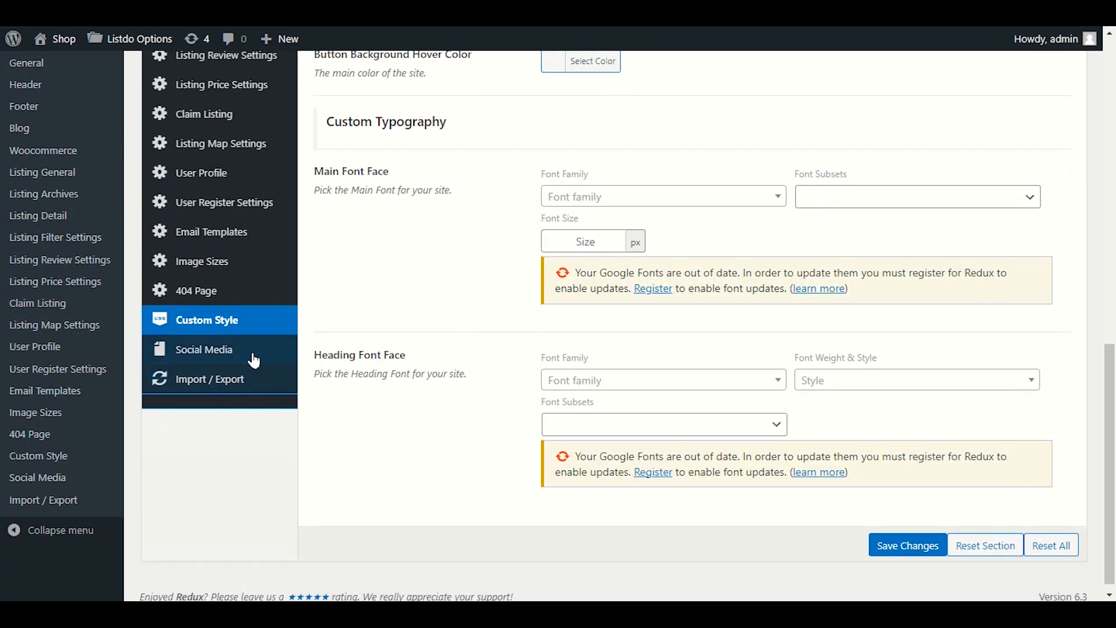
# - Open the Social Media settings and review the Facebook, twitter, linkedin, google plus and pinterest share options
pyautogui.click(204, 351)
pyautogui.scroll(5, 407, 339)
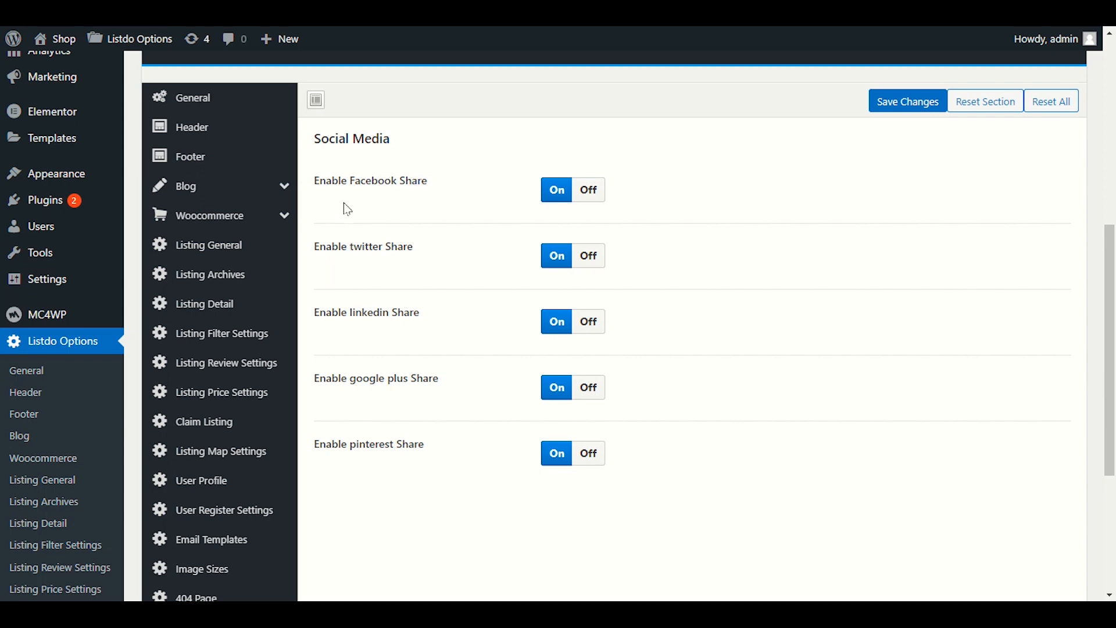
pyautogui.click(589, 388)
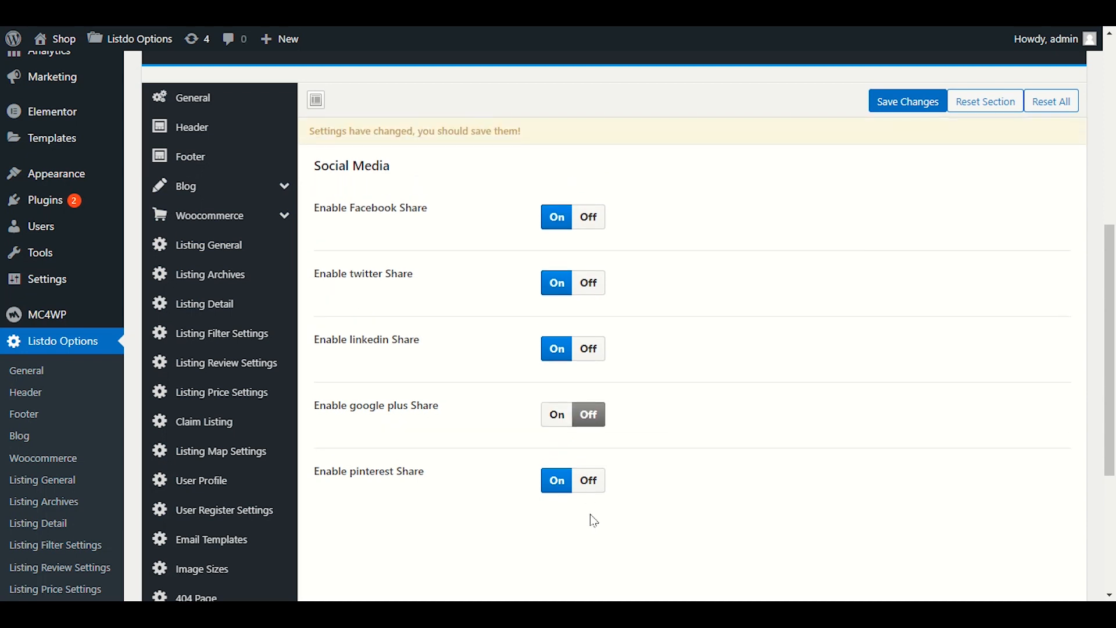
pyautogui.click(591, 486)
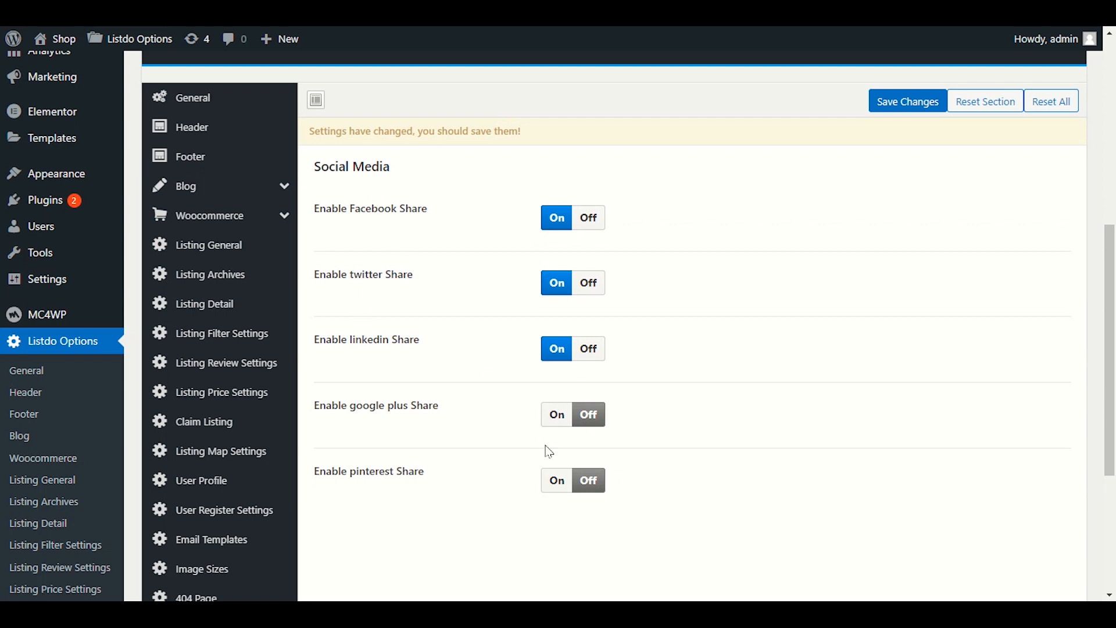
pyautogui.click(556, 414)
pyautogui.click(557, 480)
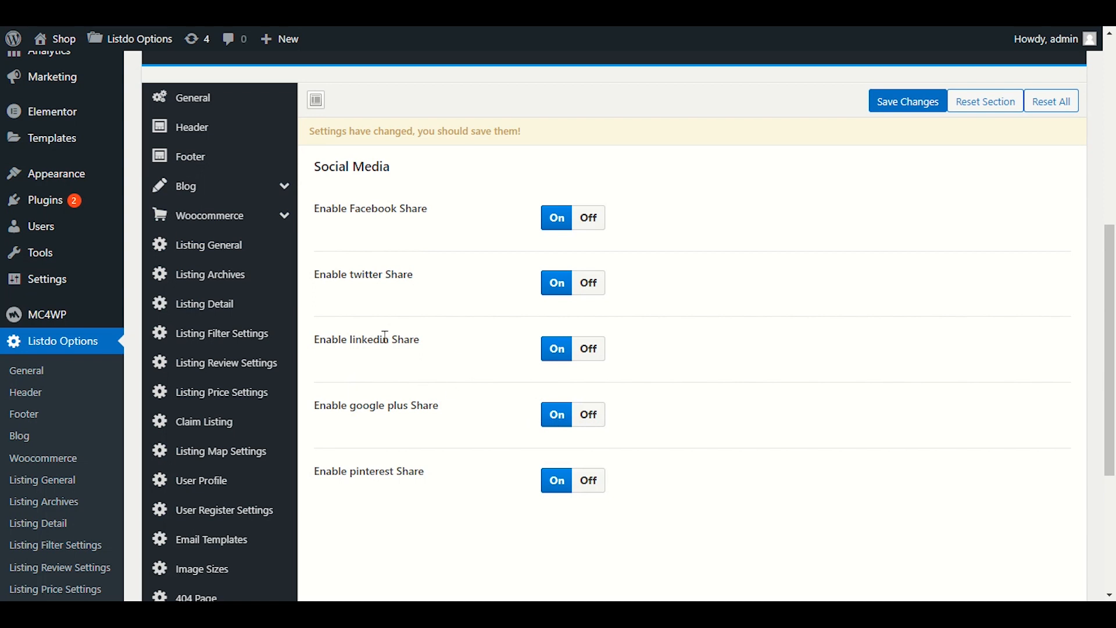
# - Turn off linkedin and google plus sharing and save the Social Media settings
pyautogui.click(590, 349)
pyautogui.click(590, 414)
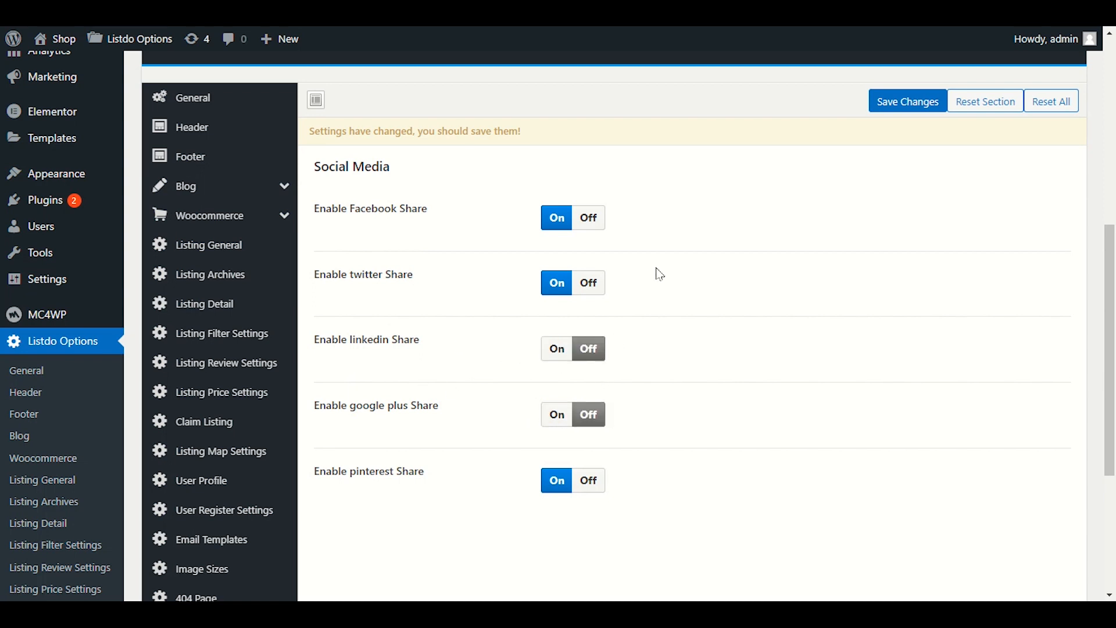
pyautogui.click(902, 105)
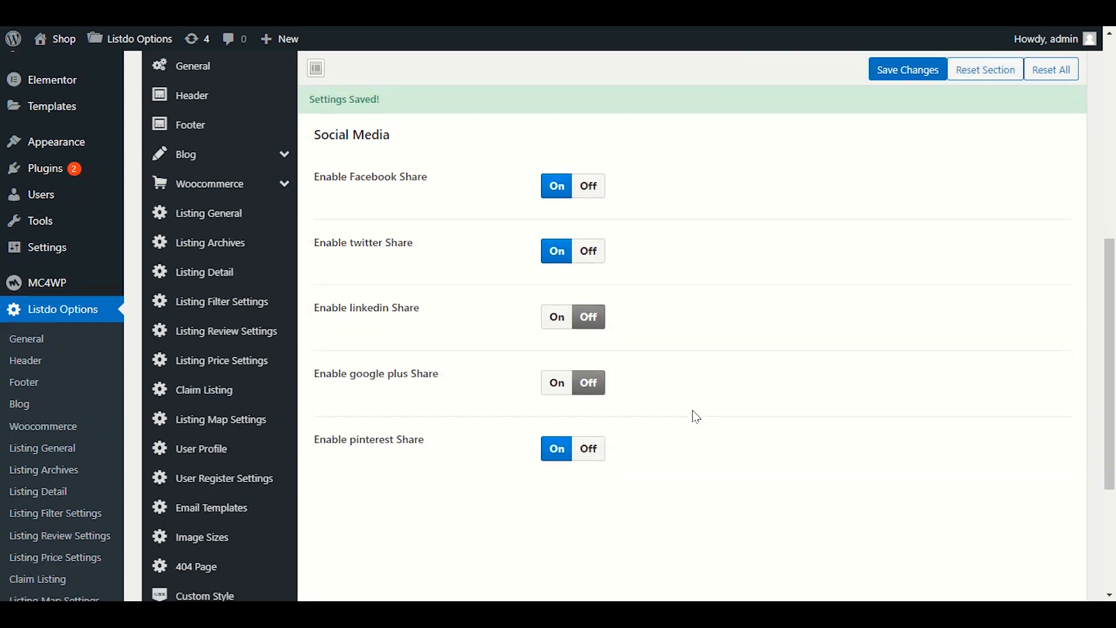
# - Open the Import / Export settings and review the import and export options
pyautogui.scroll(-5, 696, 413)
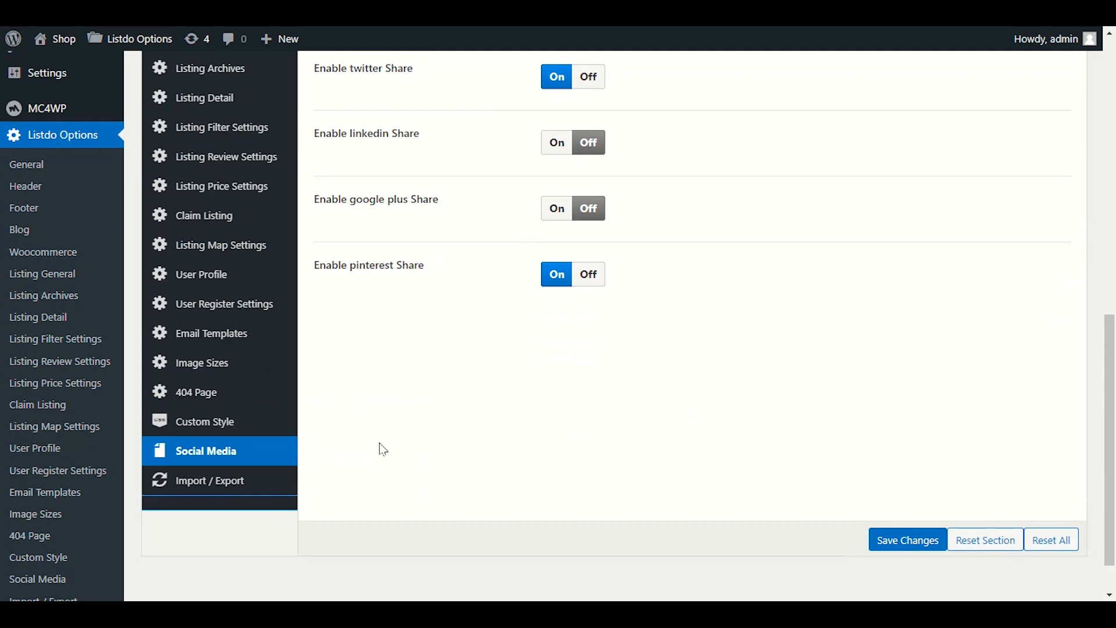
pyautogui.click(219, 483)
pyautogui.scroll(5, 426, 438)
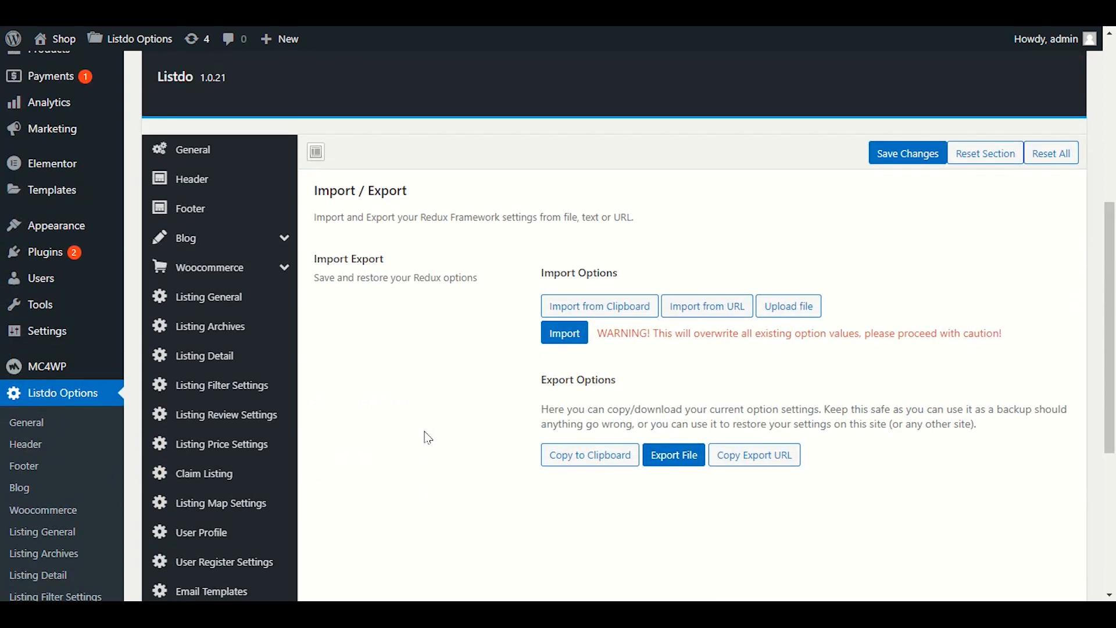
pyautogui.click(675, 464)
pyautogui.click(682, 464)
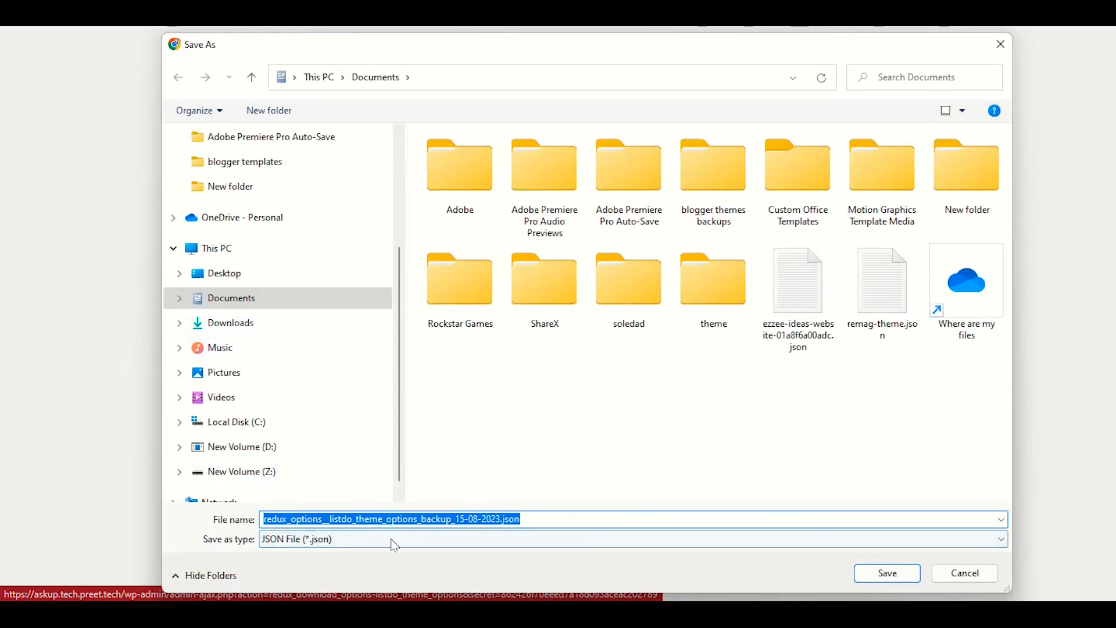
pyautogui.click(943, 573)
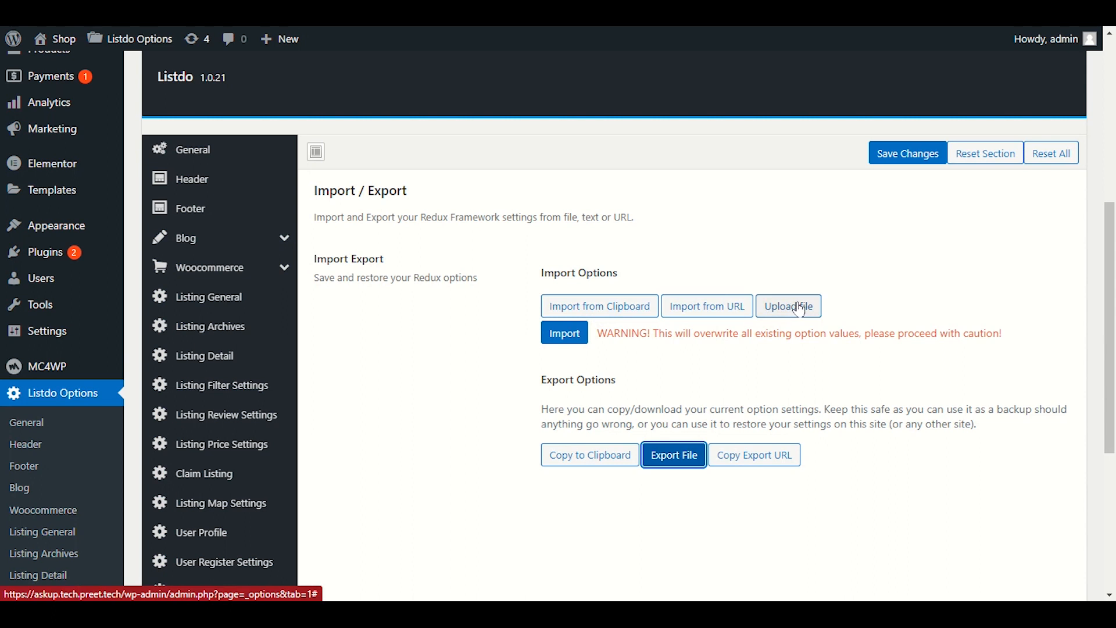
pyautogui.moveTo(511, 279); pyautogui.dragTo(319, 279)
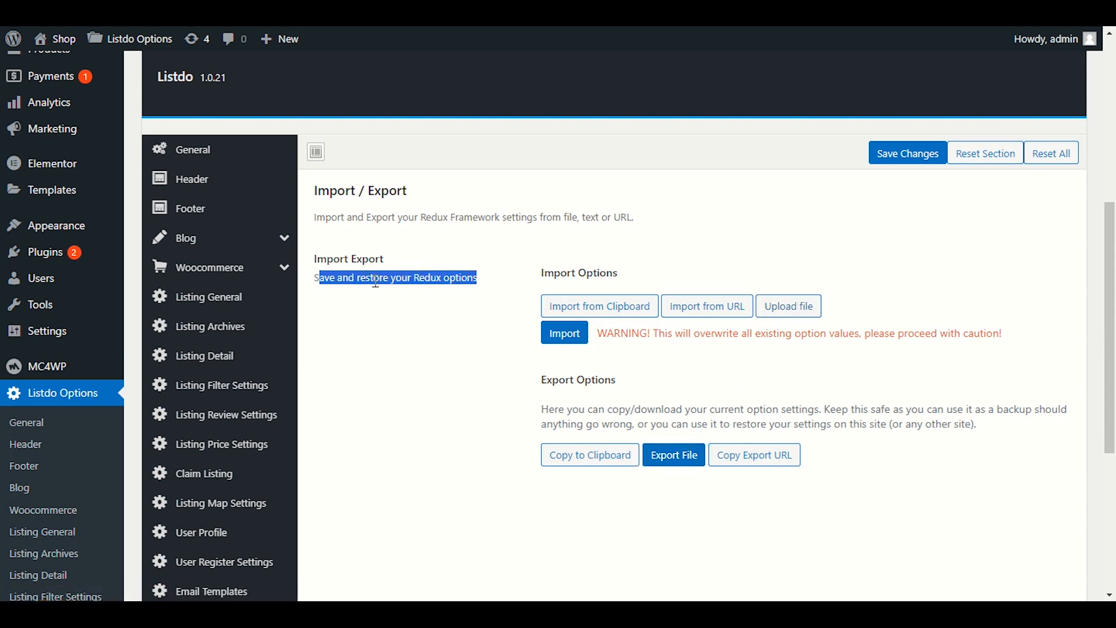
pyautogui.click(377, 282)
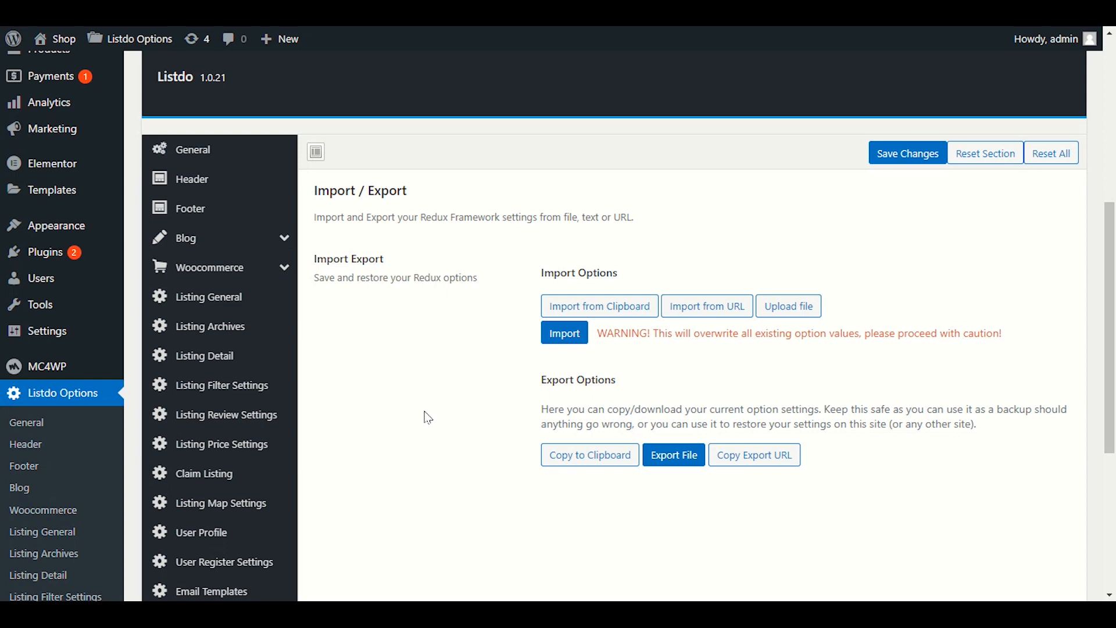
# - Return to the main admin navigation and bring up the pages available under Listings
pyautogui.scroll(5, 428, 417)
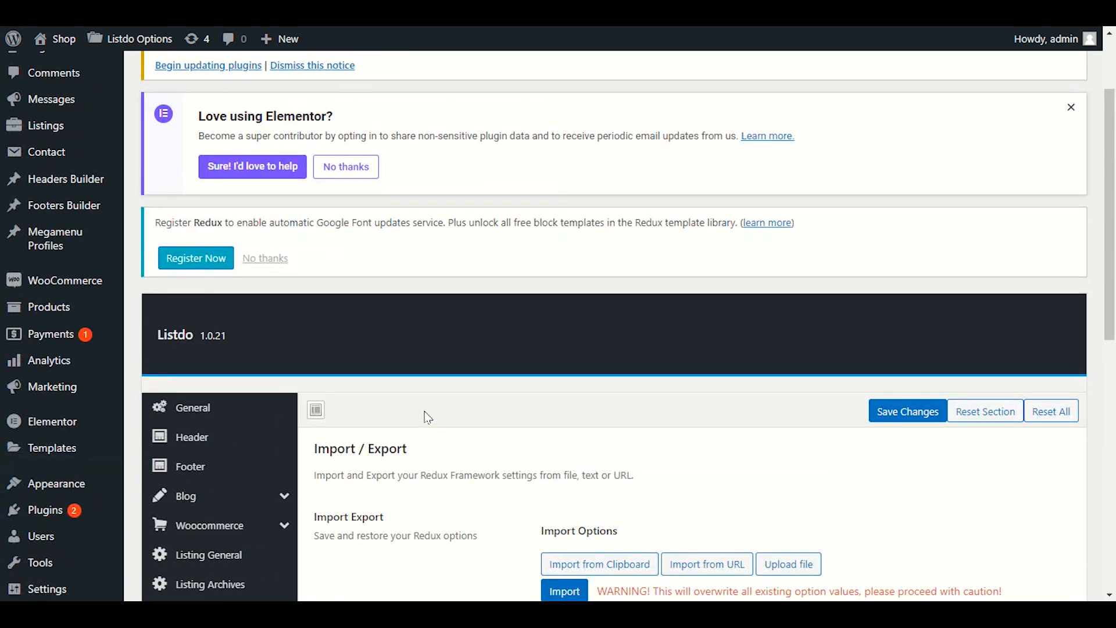
pyautogui.moveTo(69, 231)
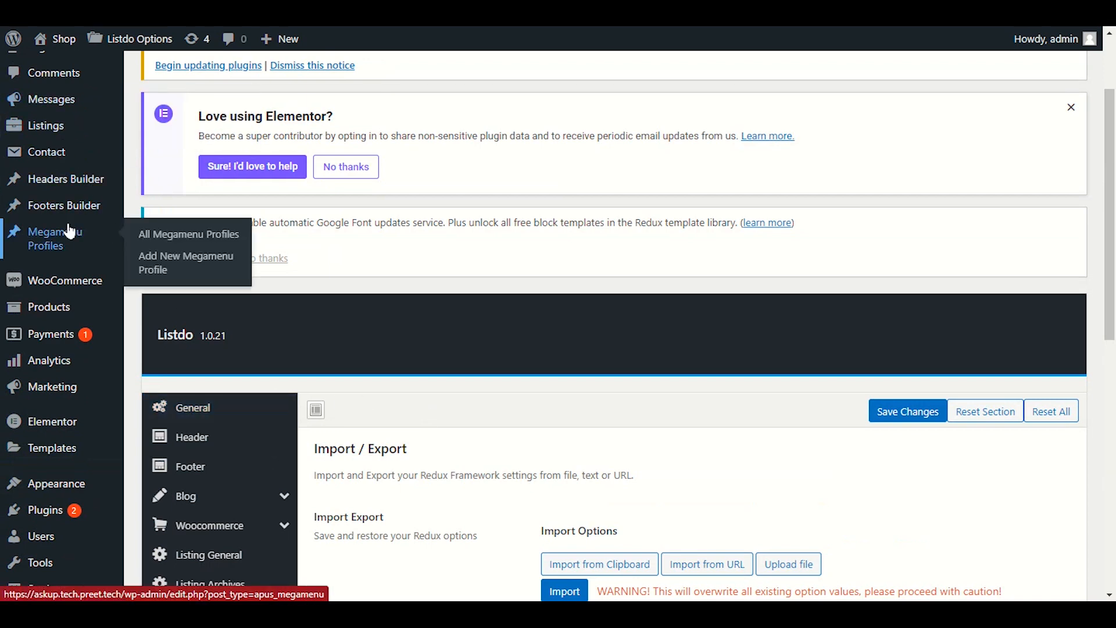
pyautogui.scroll(2, 69, 236)
pyautogui.moveTo(32, 249)
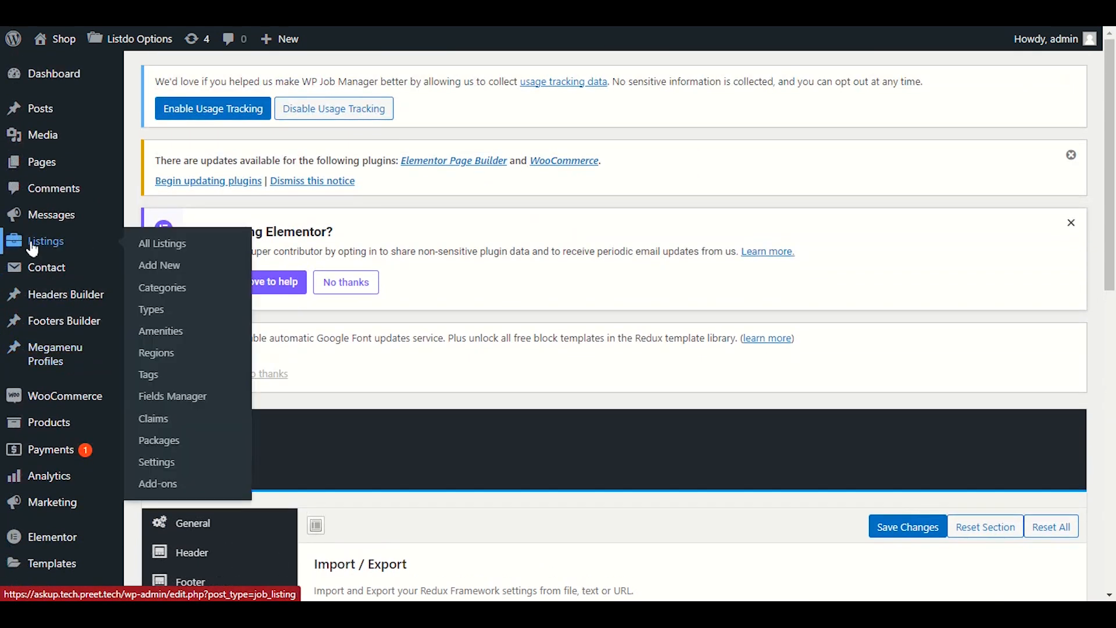